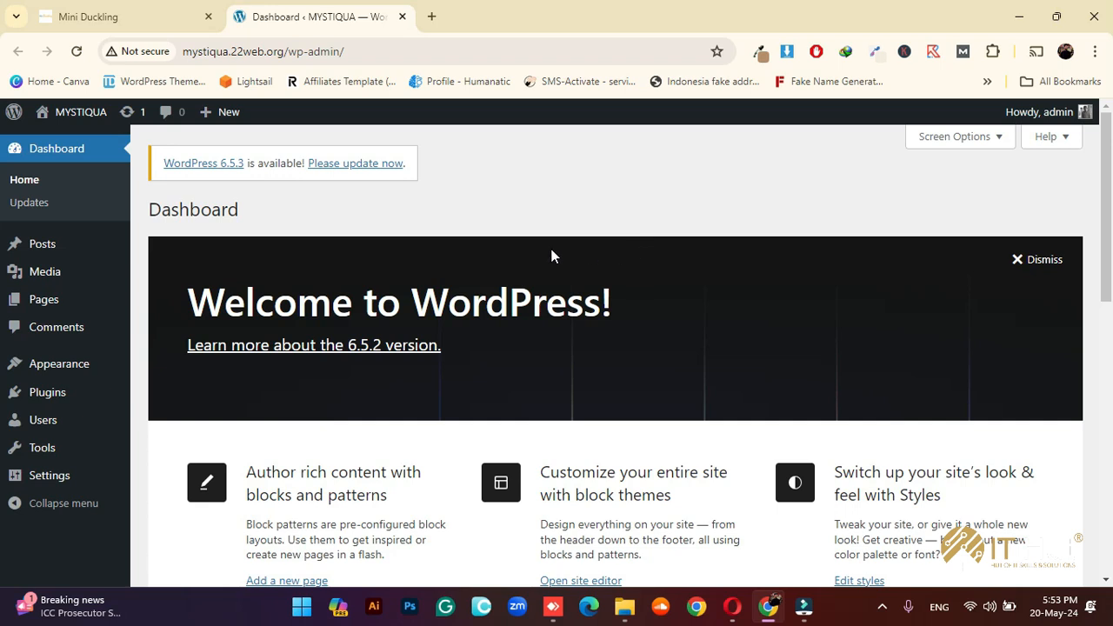
# Open a new empty browser tab beside the MYSTIQUA WordPress dashboard
pyautogui.scroll(-2, 542, 210)
pyautogui.scroll(-2, 548, 226)
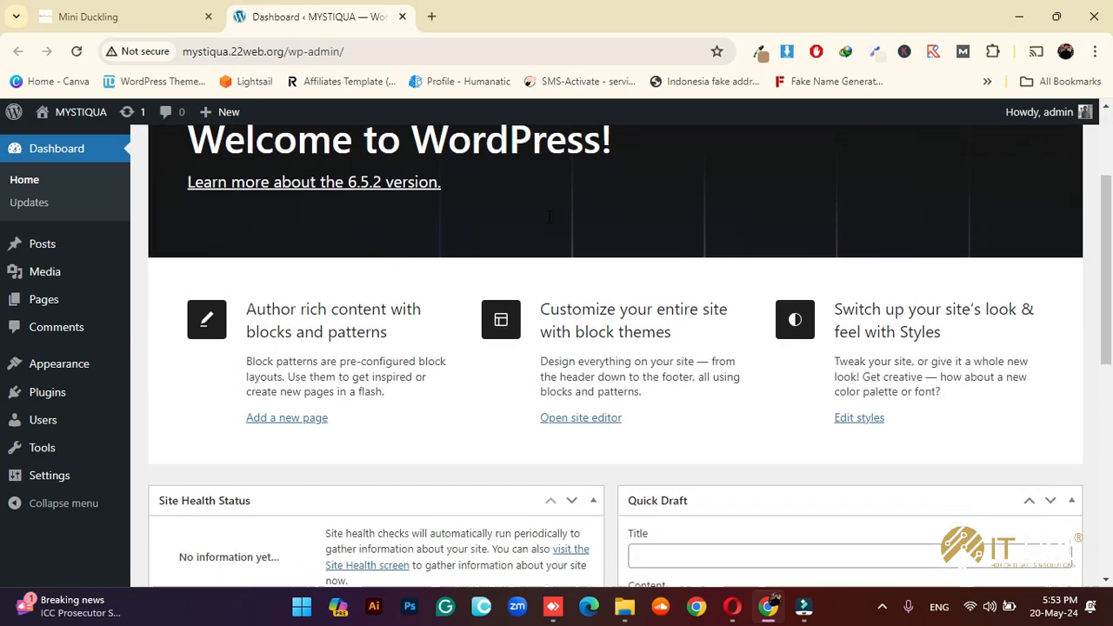
pyautogui.scroll(4, 562, 255)
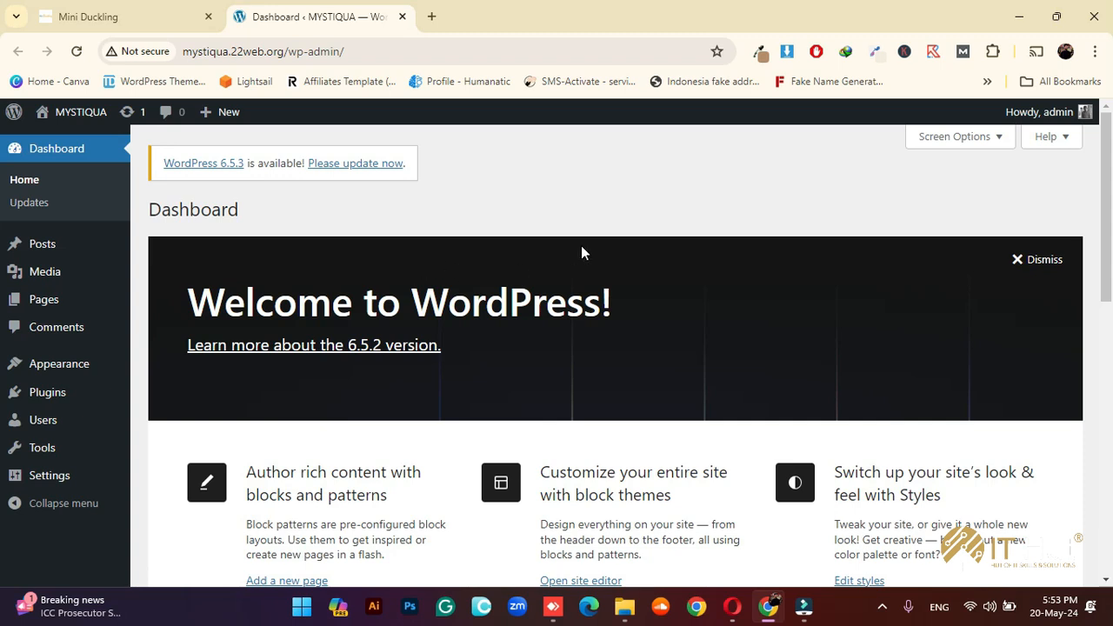
pyautogui.click(432, 15)
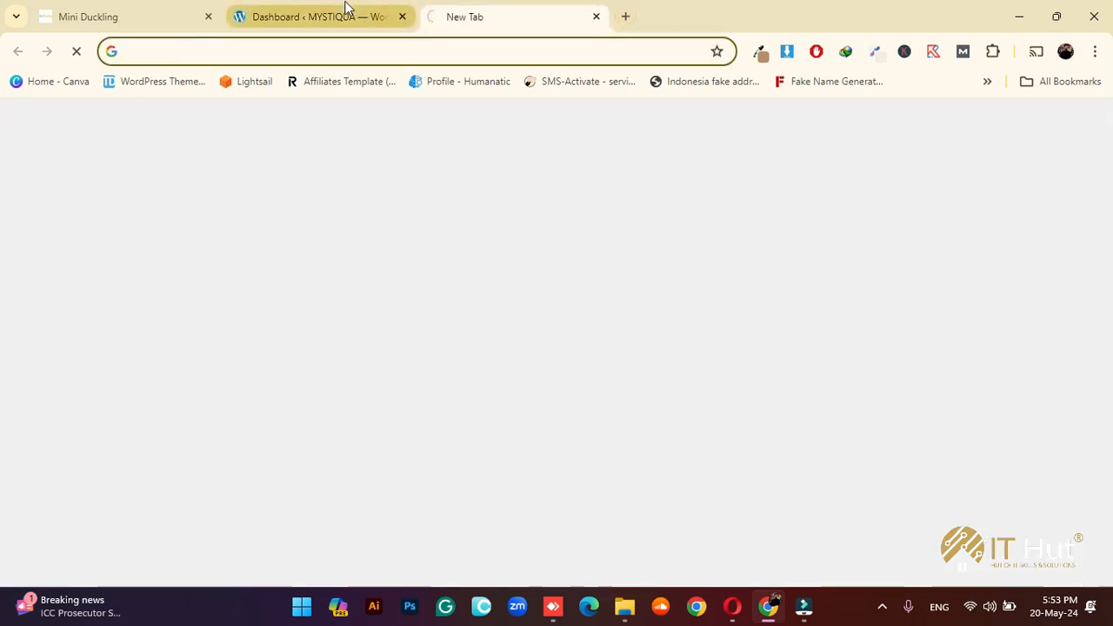
# Load nisarjewellers.com in the new tab
pyautogui.click(339, 7)
pyautogui.click(466, 19)
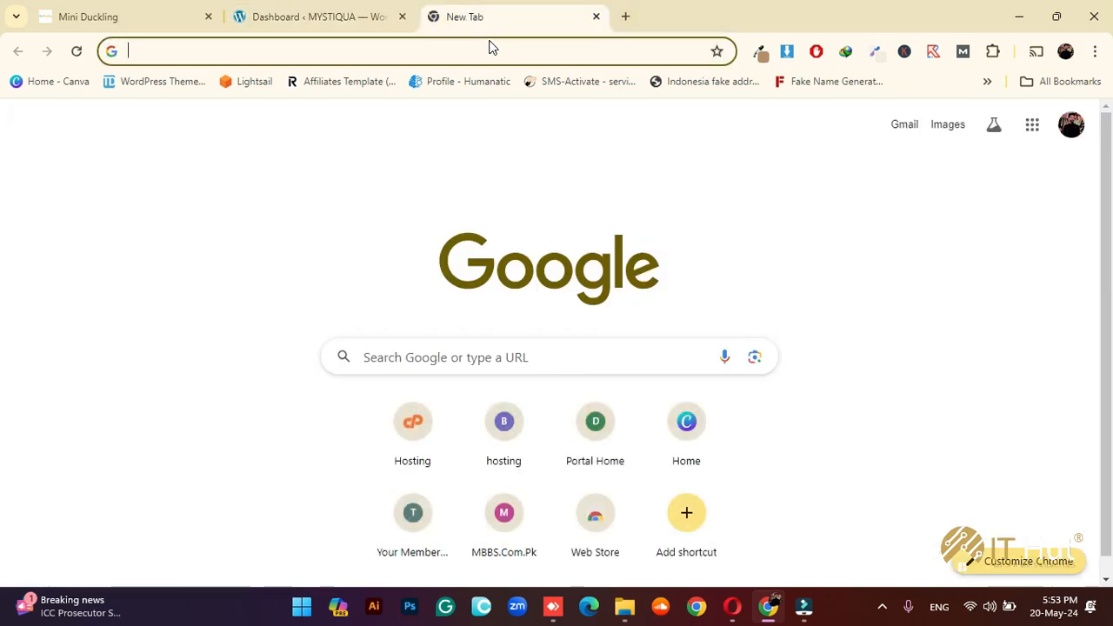
pyautogui.write('nisarjewellers.com')
pyautogui.press('Return')
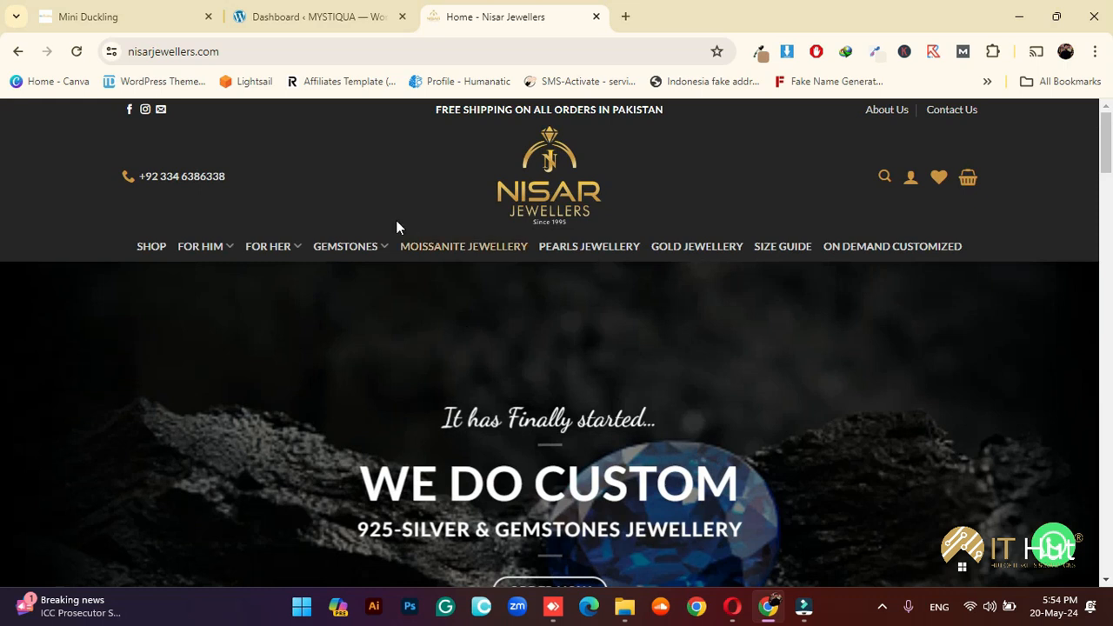
# Scroll to Pendant Sets and open the Amethyst Silver Pendant Set product
pyautogui.scroll(-3, 611, 229)
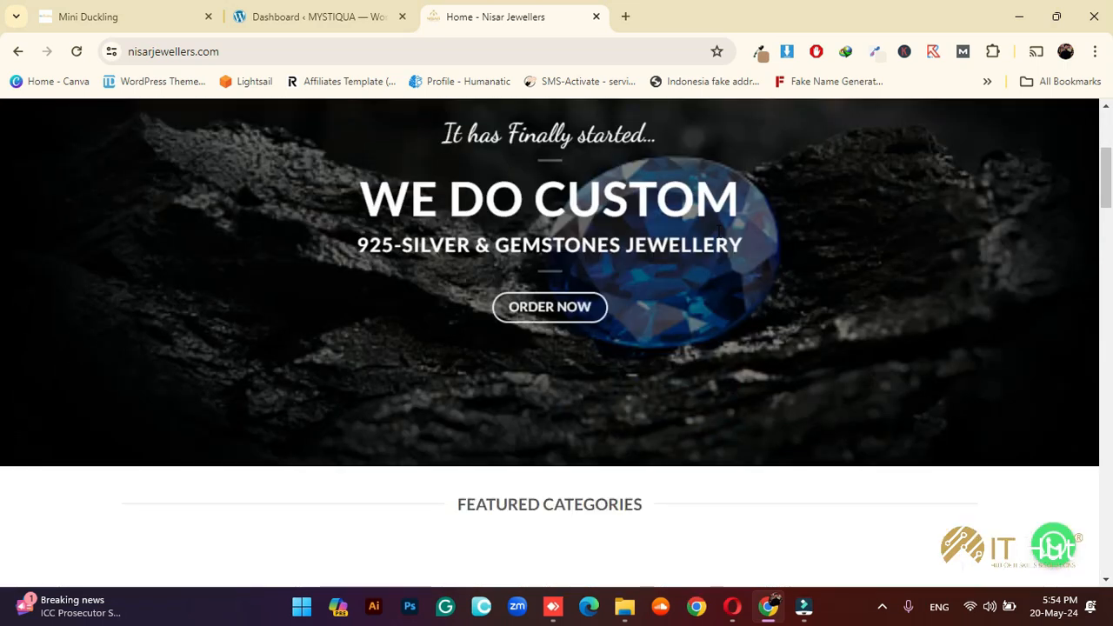
pyautogui.scroll(-3, 721, 250)
pyautogui.scroll(-1, 725, 324)
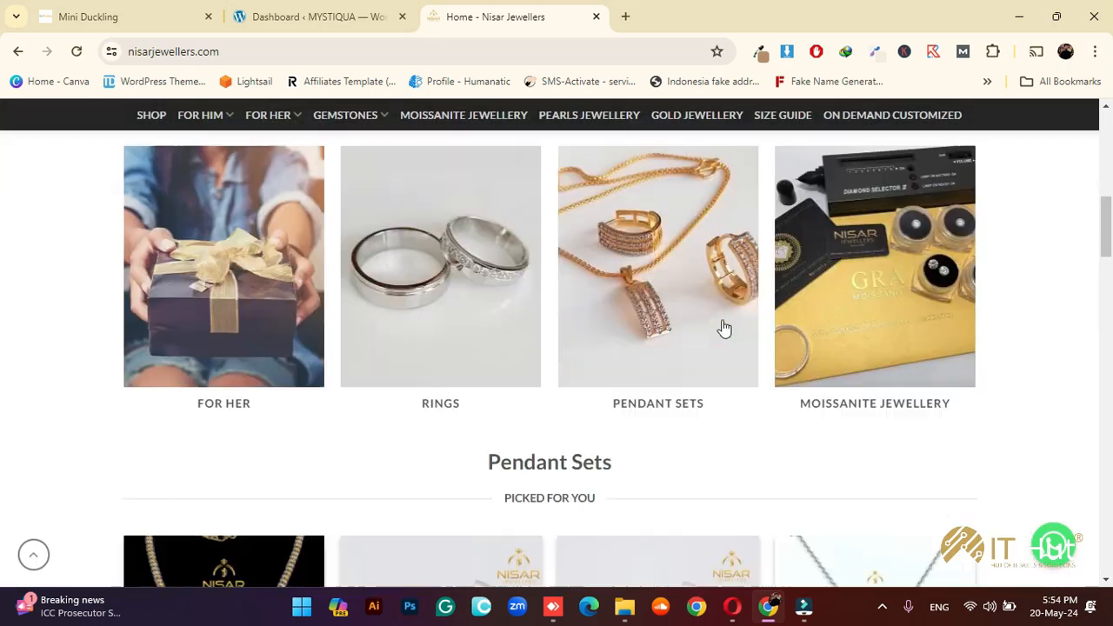
pyautogui.scroll(-3, 723, 325)
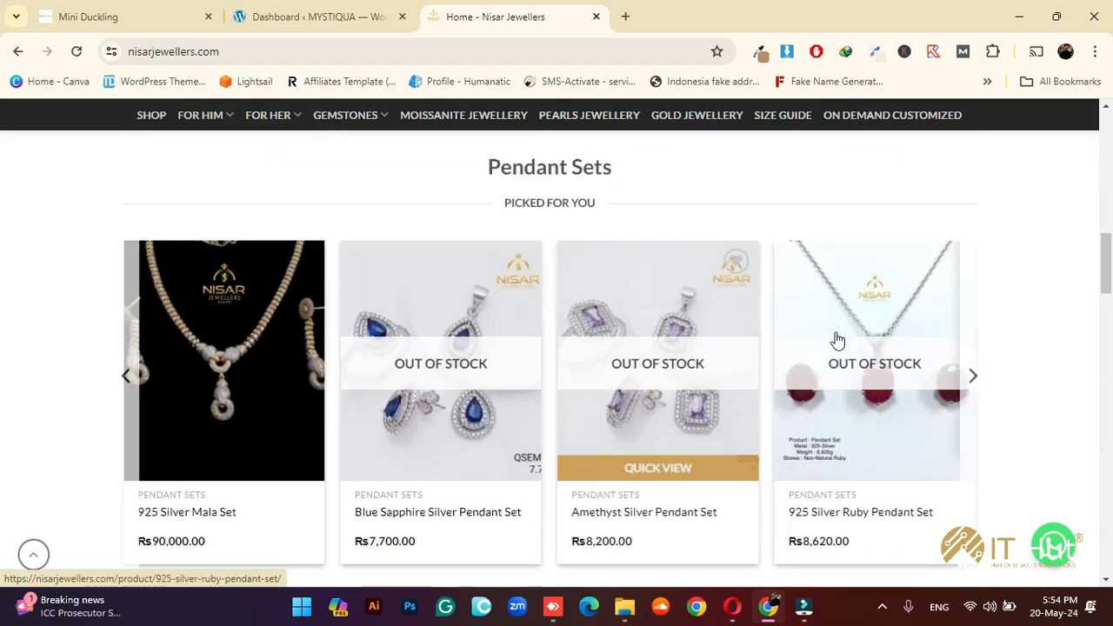
pyautogui.click(669, 328)
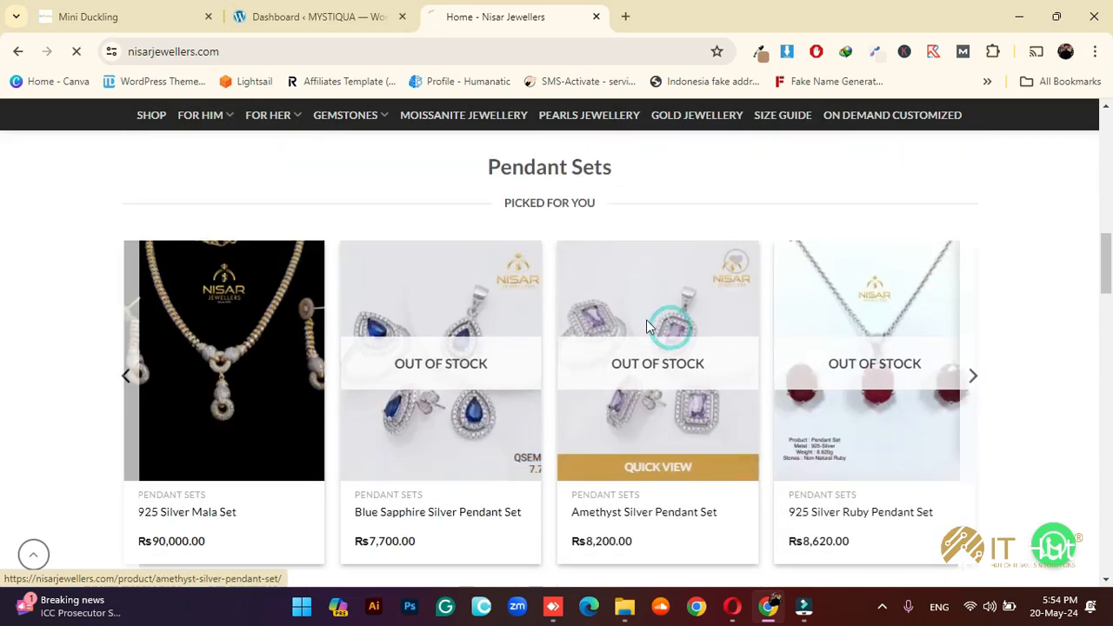
# Enlarge the Amethyst pendant set photo, zoom in and pan across it
pyautogui.scroll(-2, 579, 352)
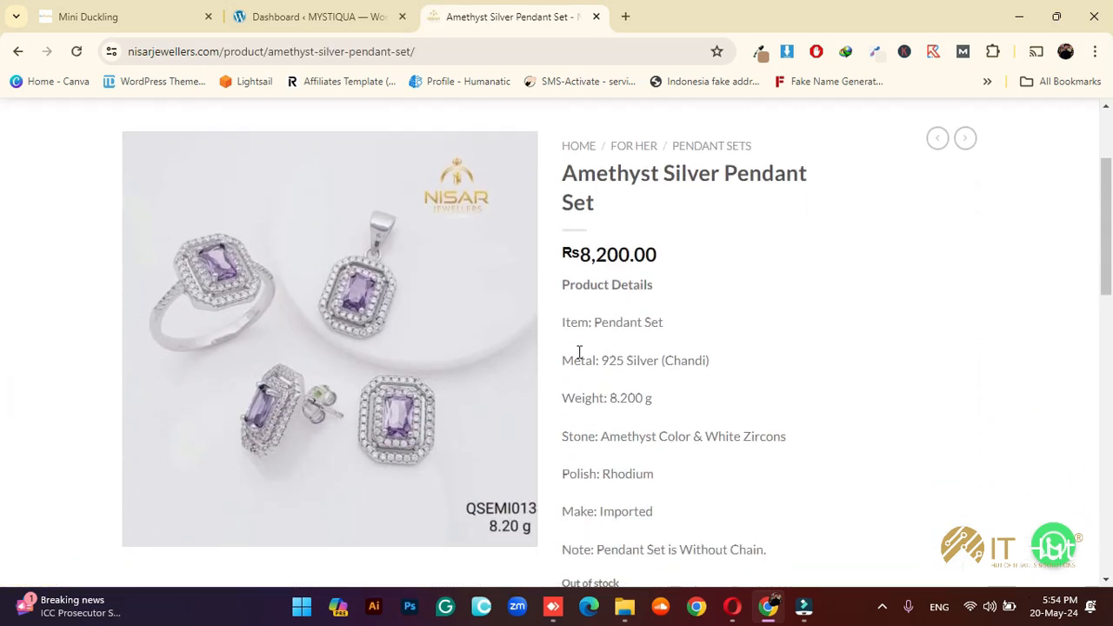
pyautogui.click(363, 334)
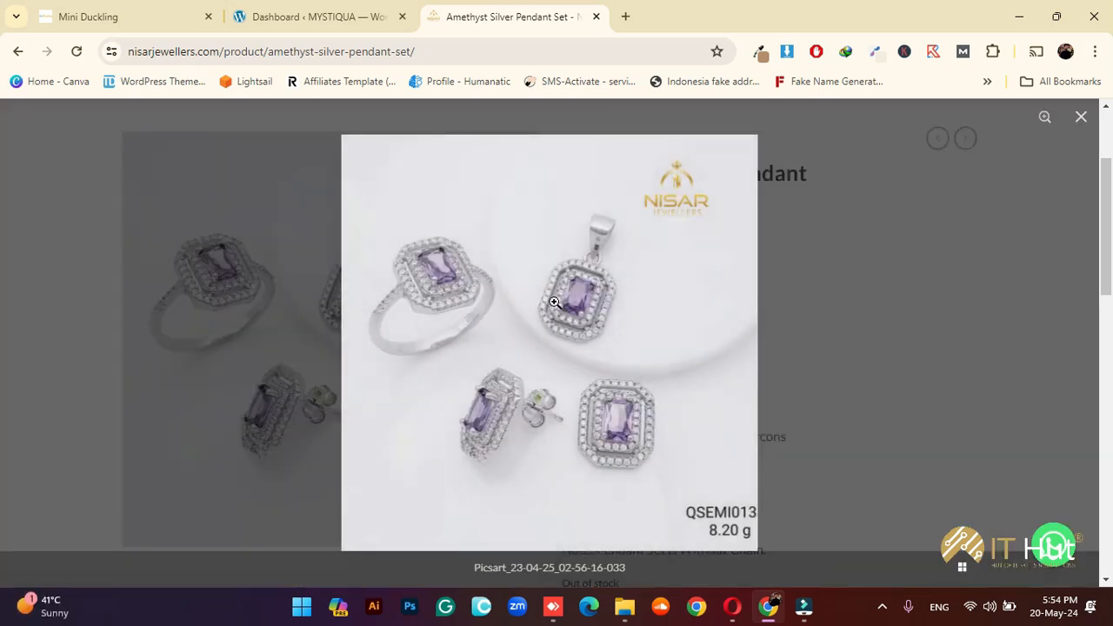
pyautogui.click(557, 301)
pyautogui.click(567, 300)
pyautogui.click(568, 300)
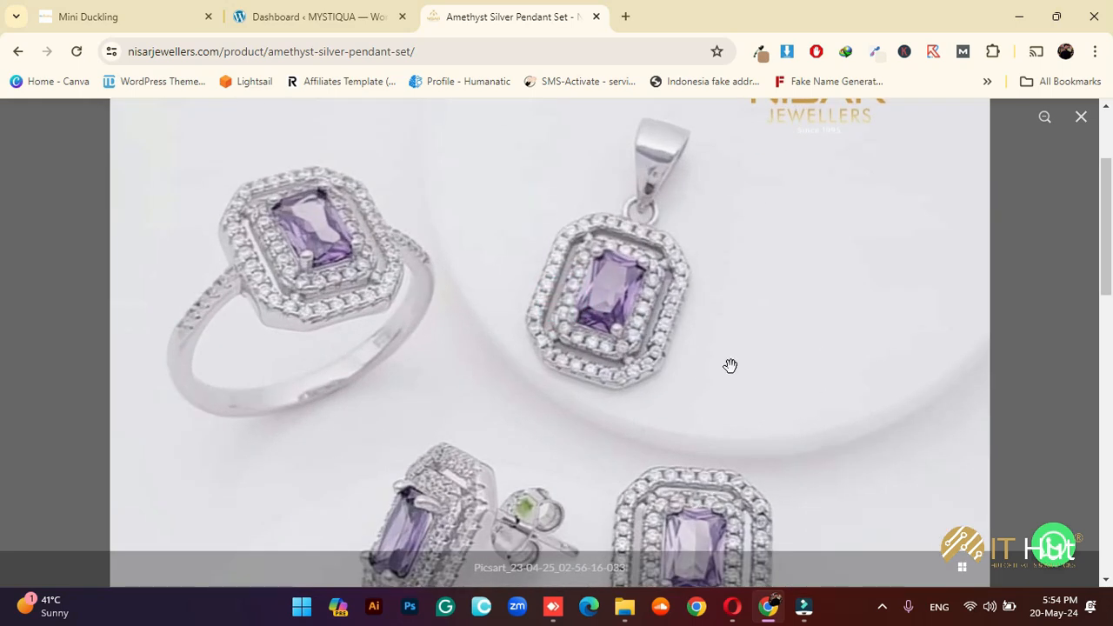
pyautogui.moveTo(708, 368); pyautogui.dragTo(656, 247)
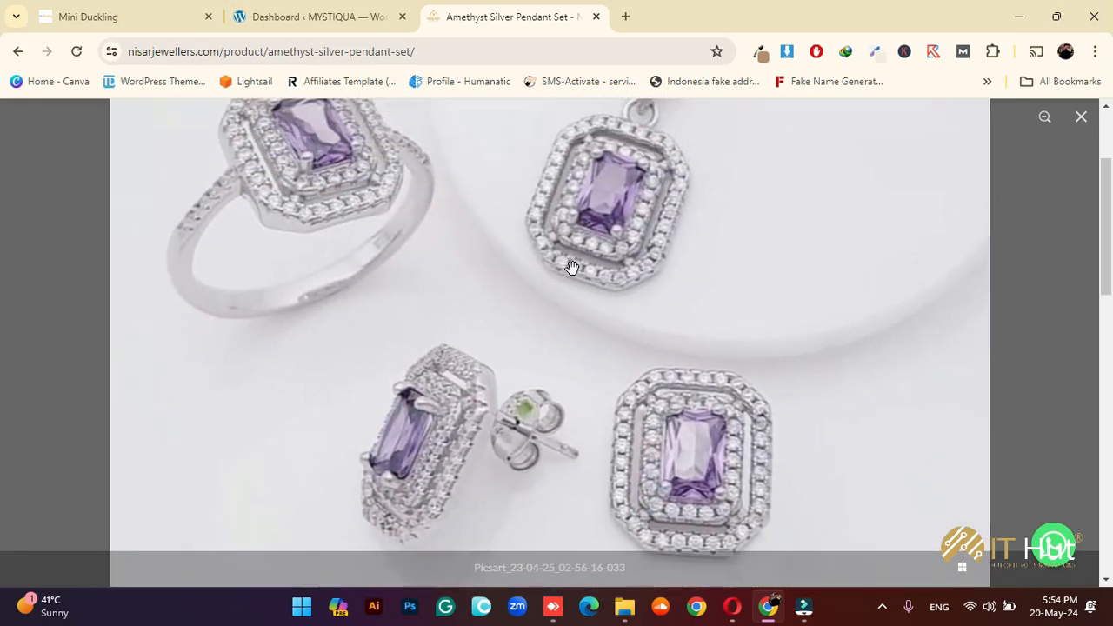
# Zoom the photo back out to full view and close the lightbox
pyautogui.scroll(-3, 570, 266)
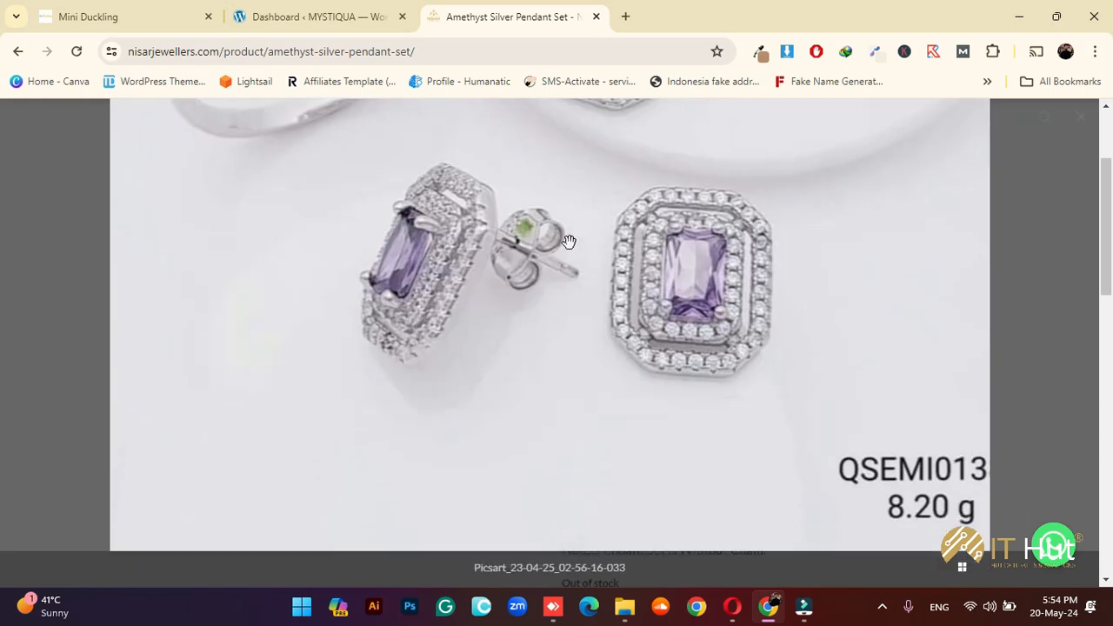
pyautogui.scroll(3, 564, 266)
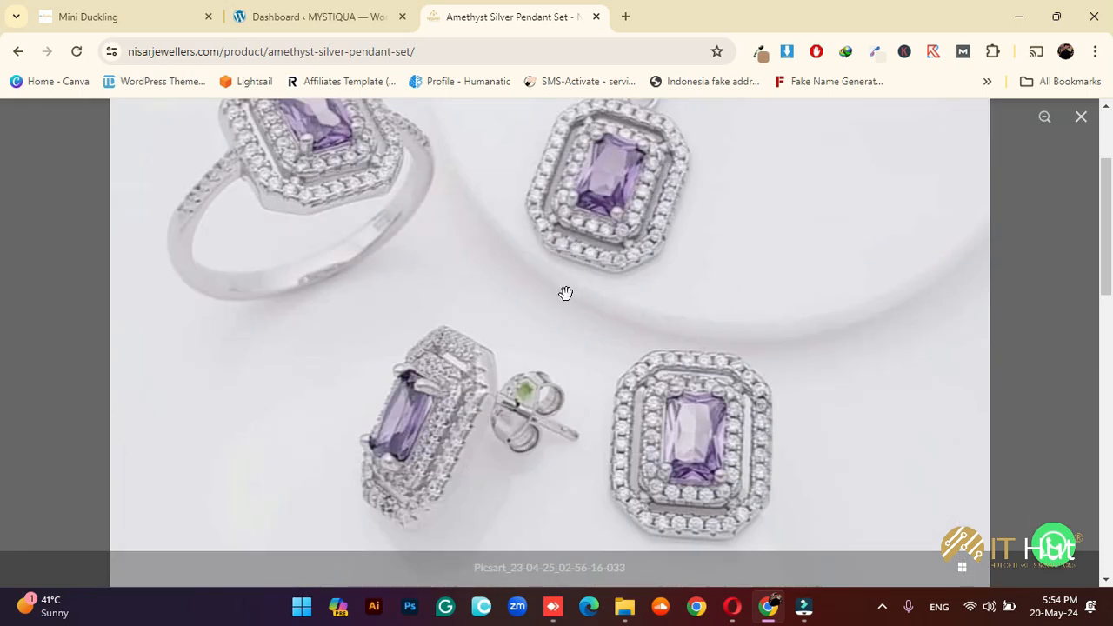
pyautogui.scroll(-3, 565, 293)
pyautogui.scroll(3, 565, 293)
pyautogui.click(567, 293)
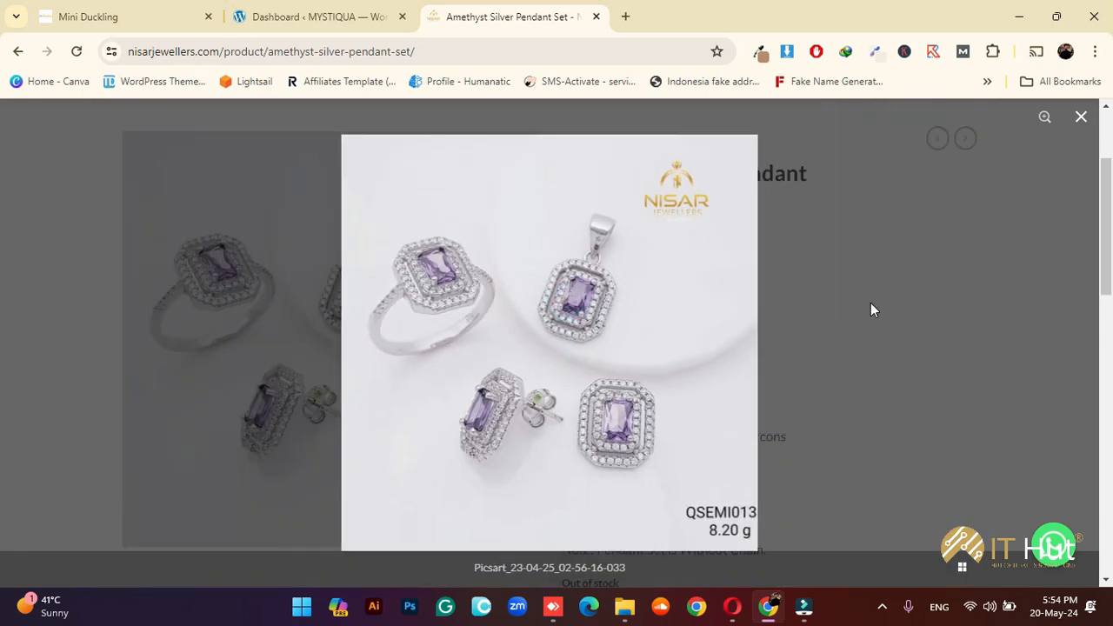
pyautogui.click(871, 305)
# Return to the Nisar Jewellers home page using the NISAR logo
pyautogui.scroll(2, 567, 318)
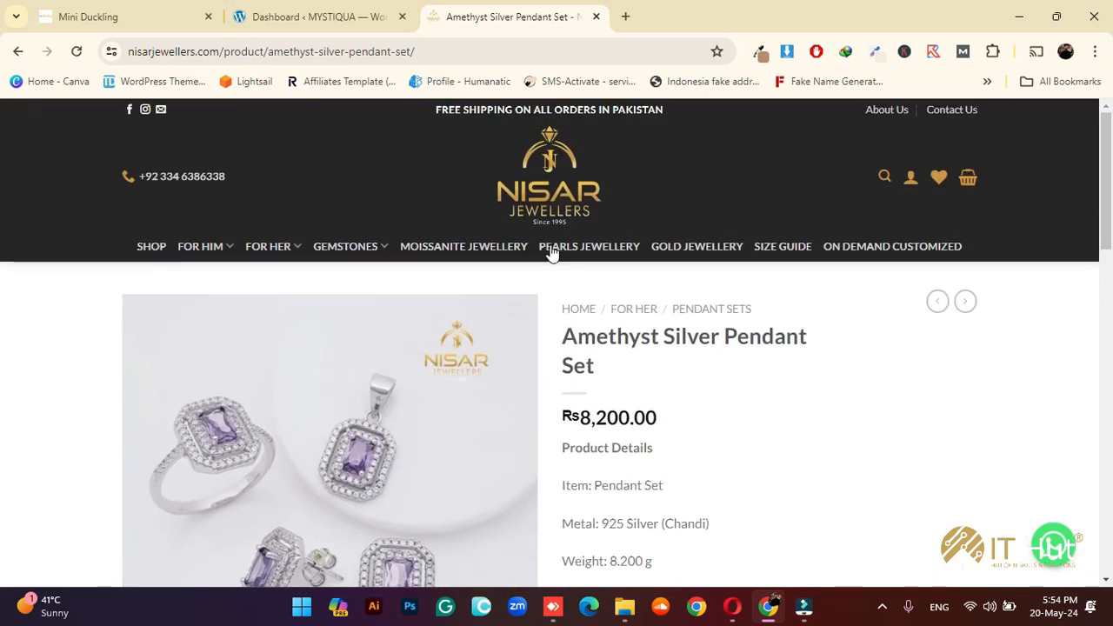
pyautogui.click(547, 216)
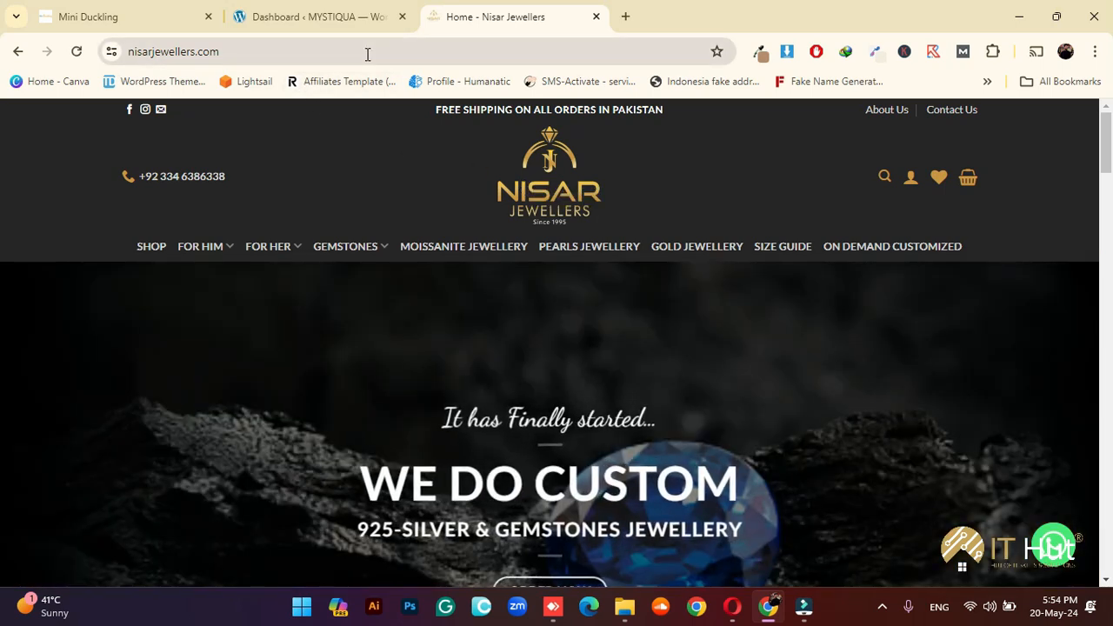
pyautogui.scroll(-2, 475, 273)
pyautogui.scroll(2, 475, 274)
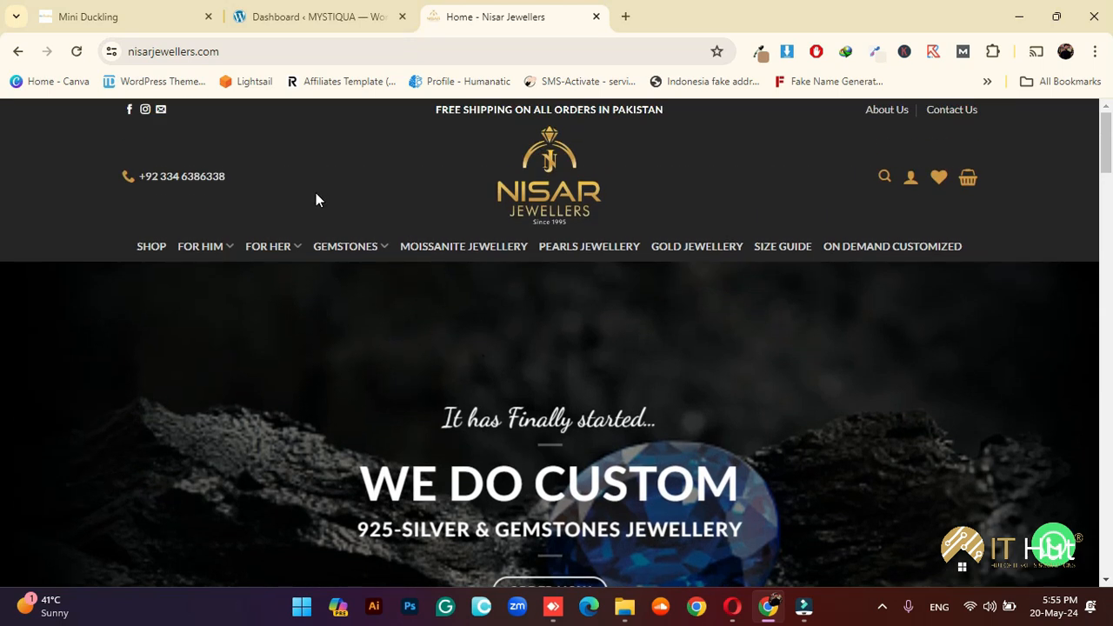
# Search 'wptheme detector', open wpthemedetector.com, and start another empty tab
pyautogui.click(625, 17)
pyautogui.write('w')
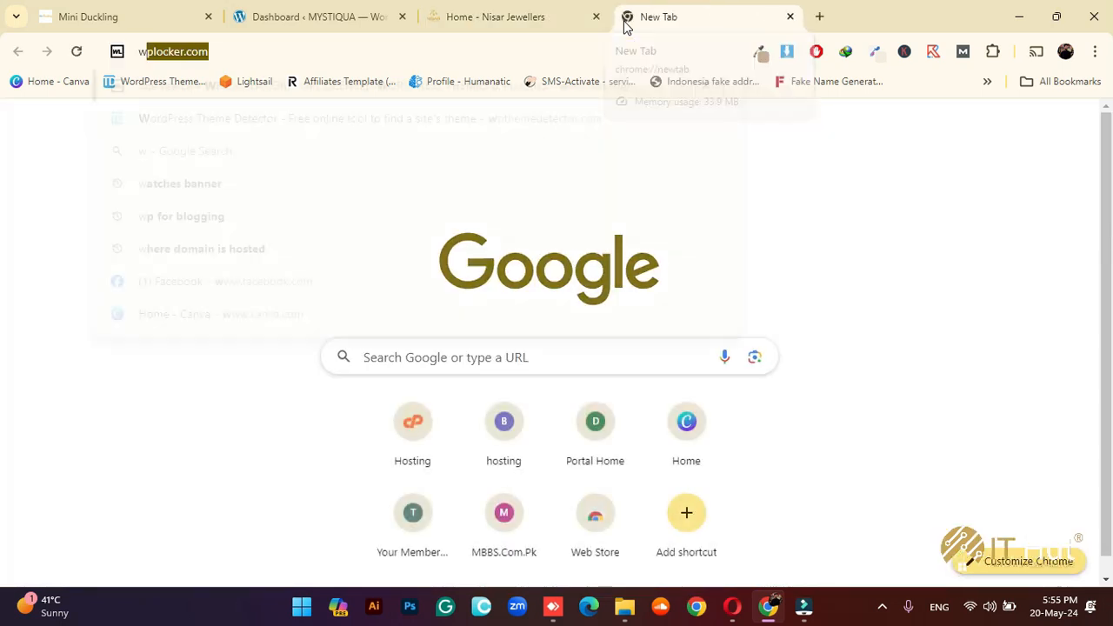
pyautogui.write('ptheme dect')
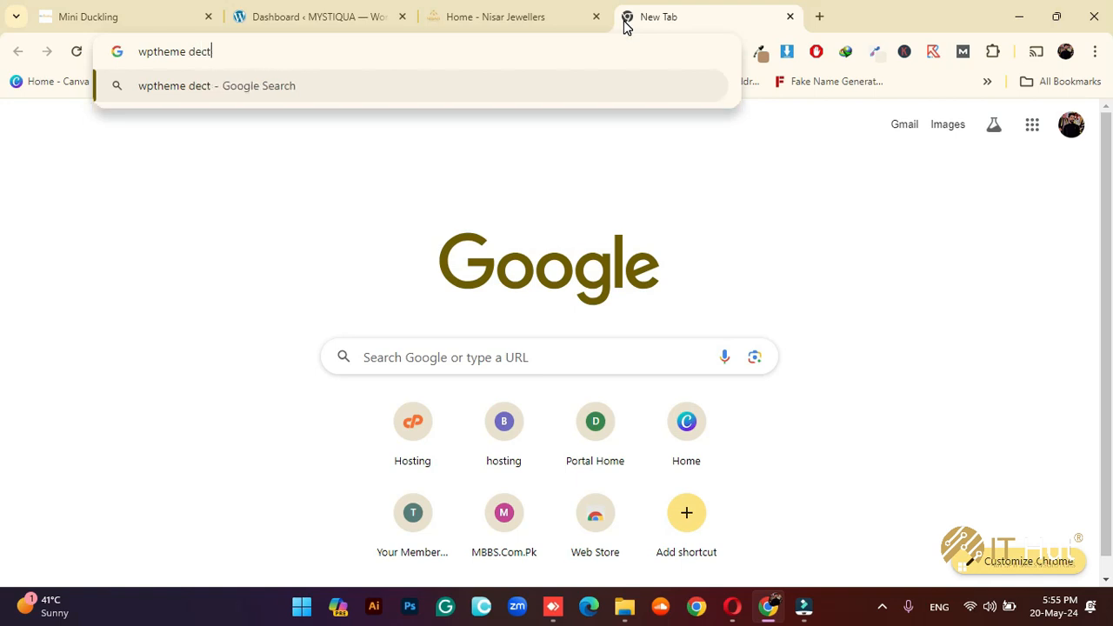
pyautogui.press('BackSpace')
pyautogui.write('tector')
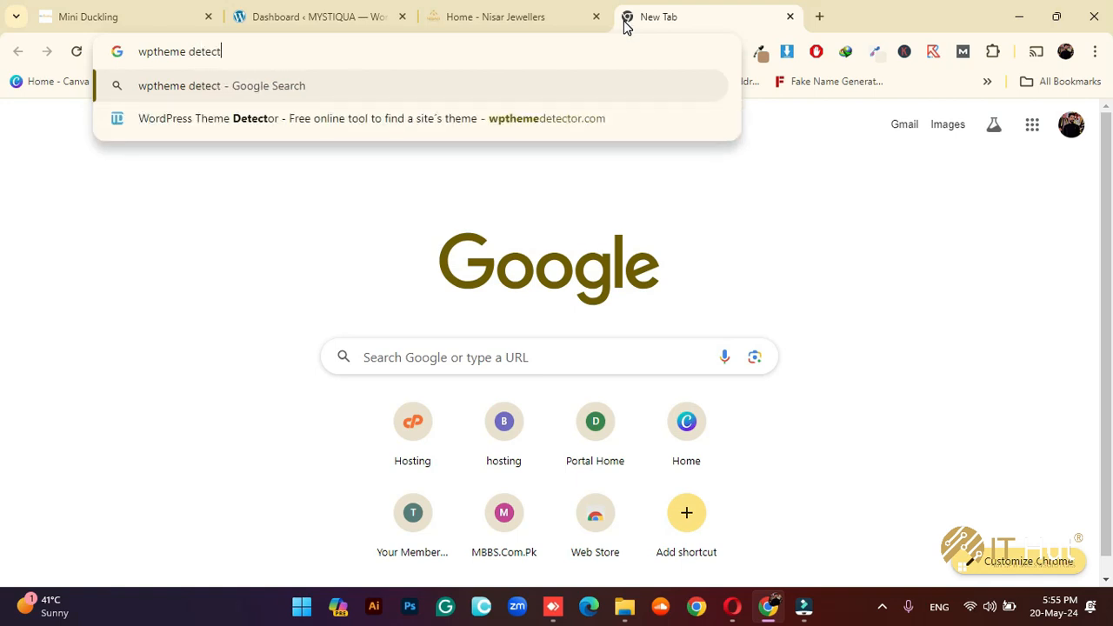
pyautogui.press('Return')
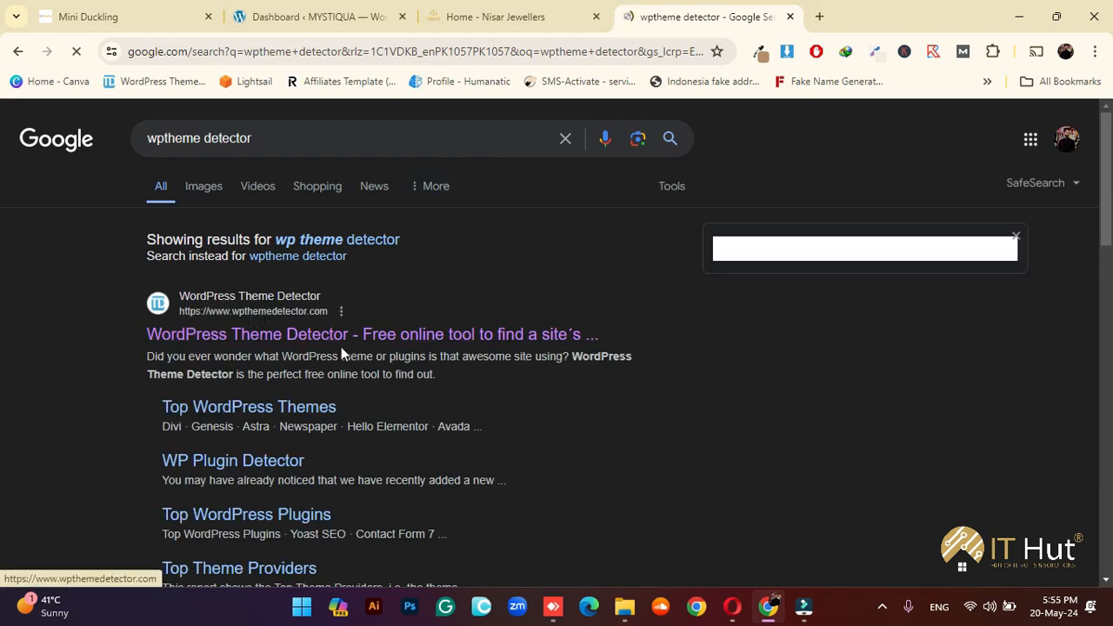
pyautogui.click(262, 334)
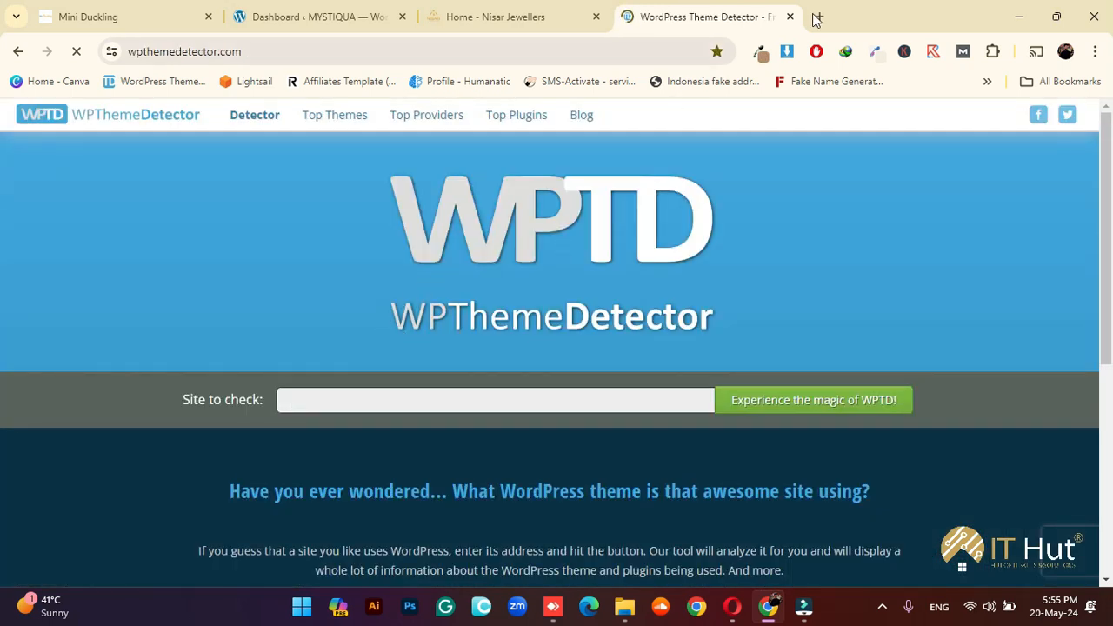
pyautogui.click(817, 17)
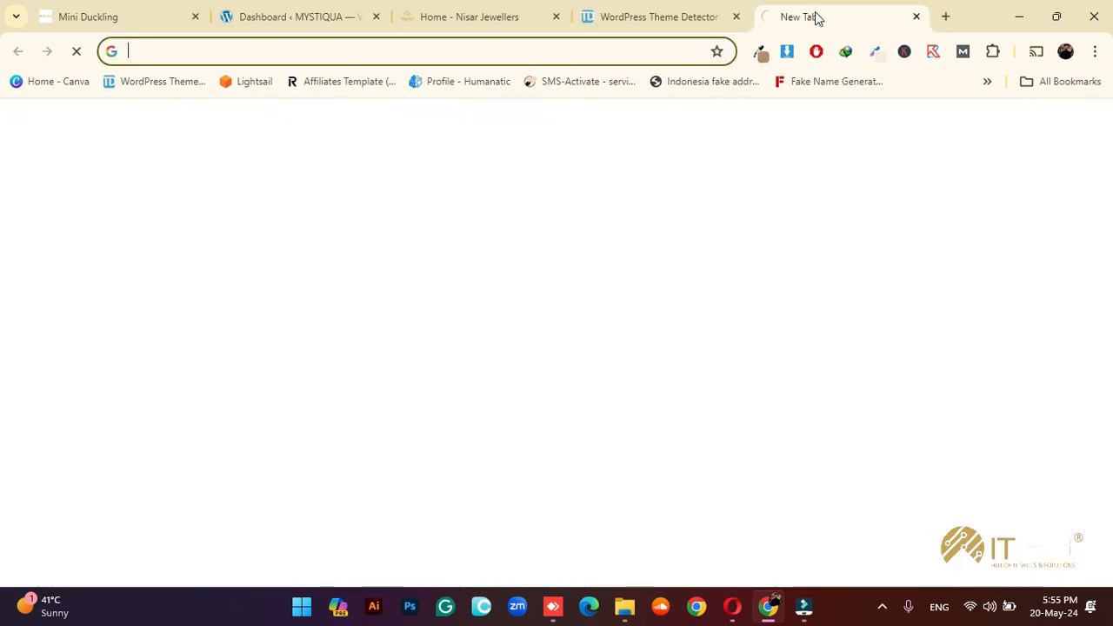
# Search 'yamaha motors' and open the Yamaha Motor Pakistan homepage
pyautogui.write('yamaha m')
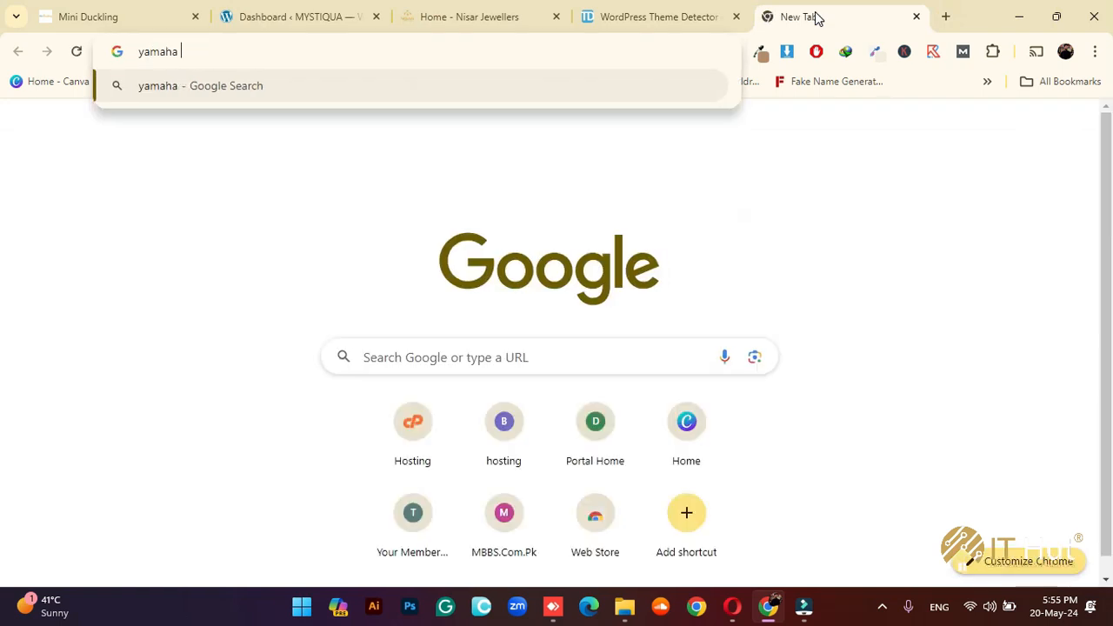
pyautogui.write('otors')
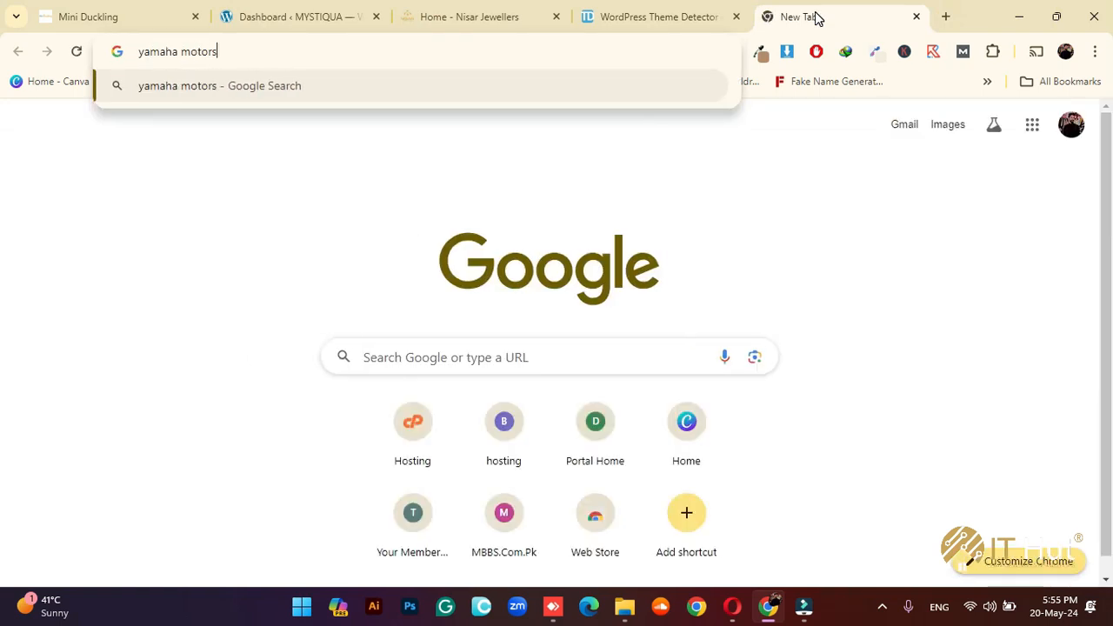
pyautogui.press('Return')
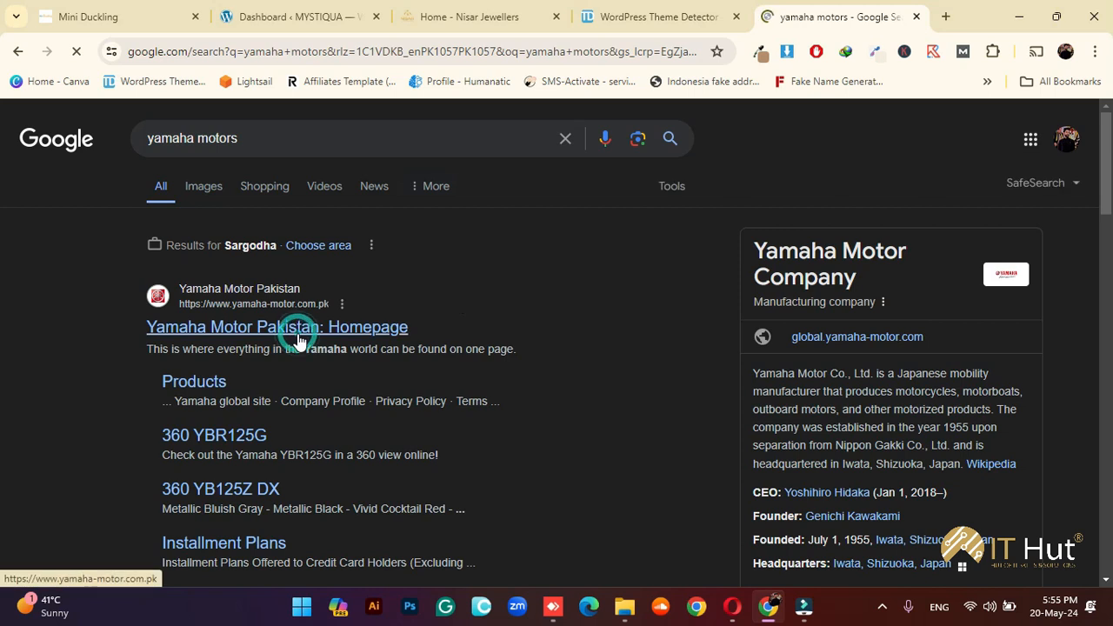
pyautogui.click(529, 309)
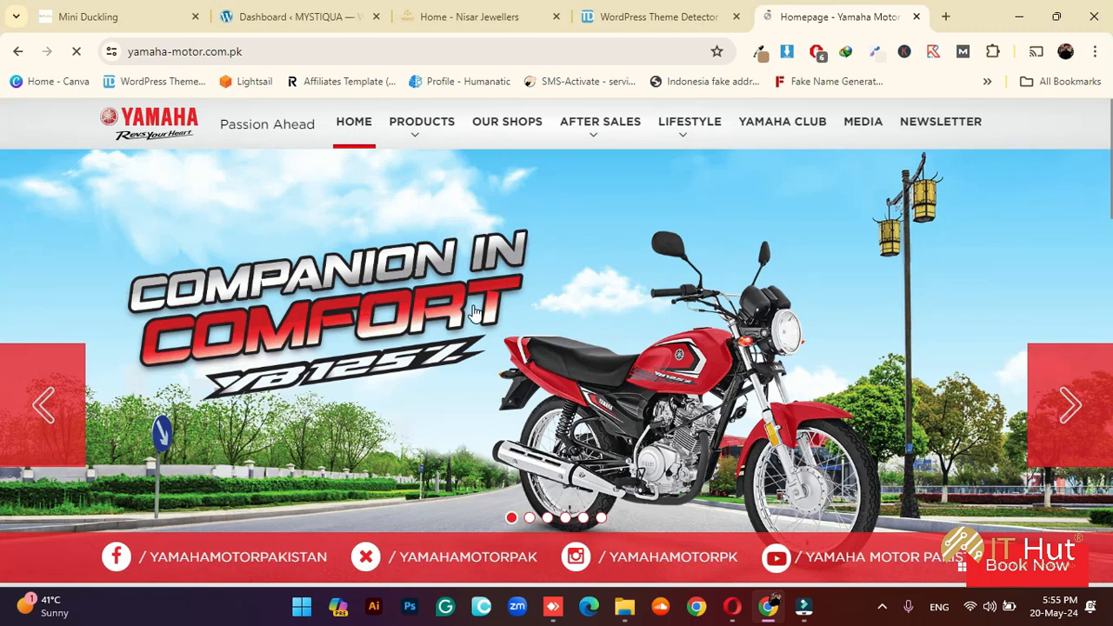
pyautogui.scroll(-3, 516, 357)
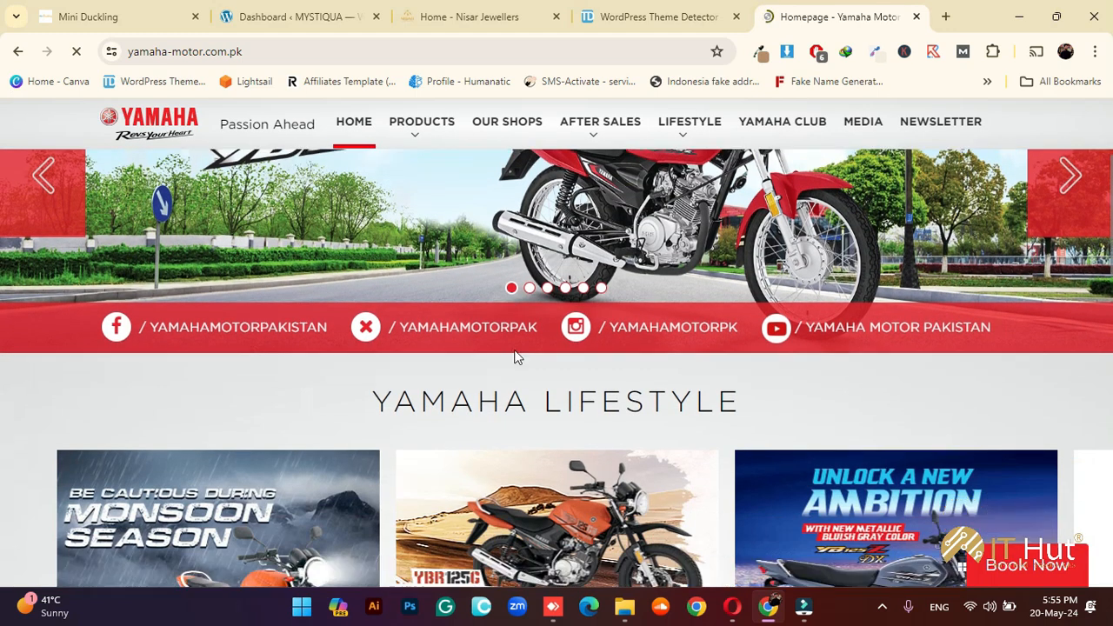
pyautogui.scroll(-1, 527, 413)
pyautogui.scroll(4, 531, 432)
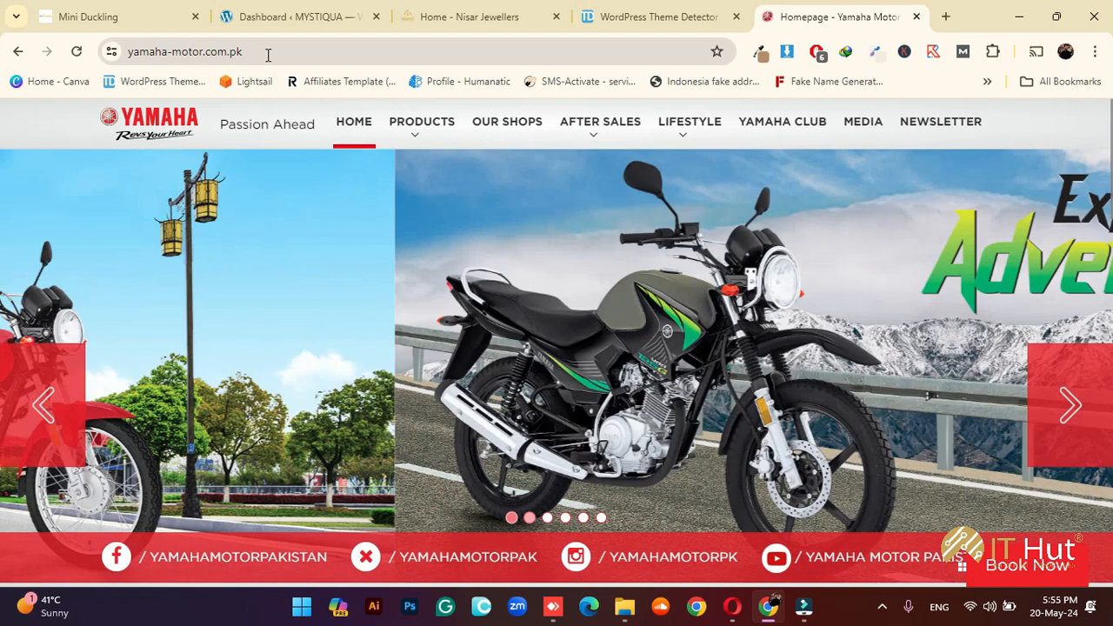
# Append /wp-admin to the Yamaha site address to reach its WordPress login
pyautogui.click(298, 51)
pyautogui.click(298, 51)
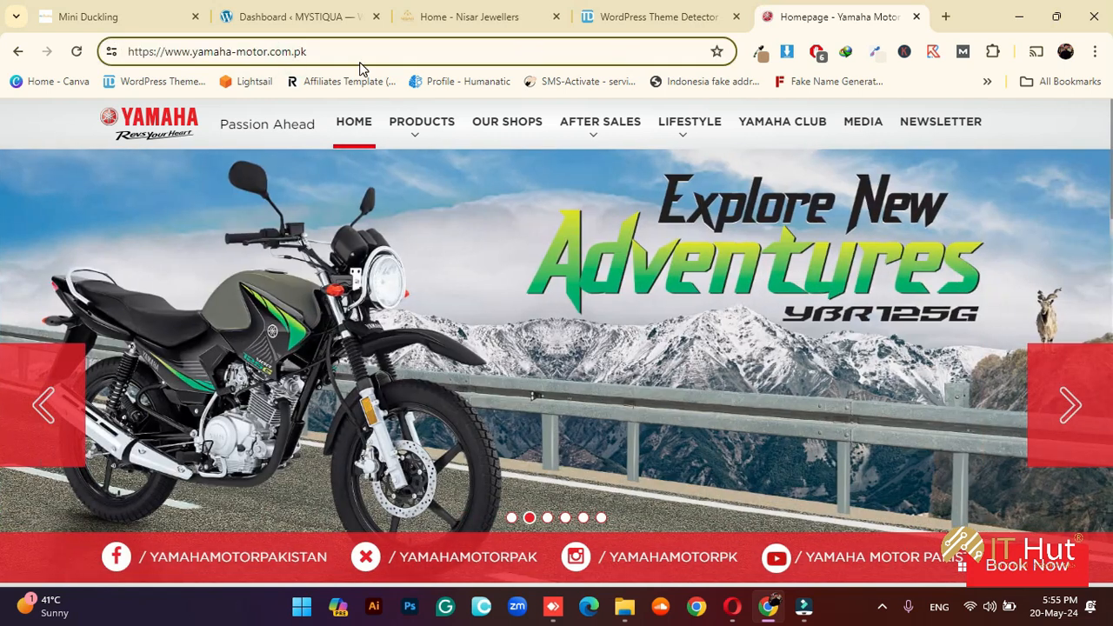
pyautogui.write('/wp-admin')
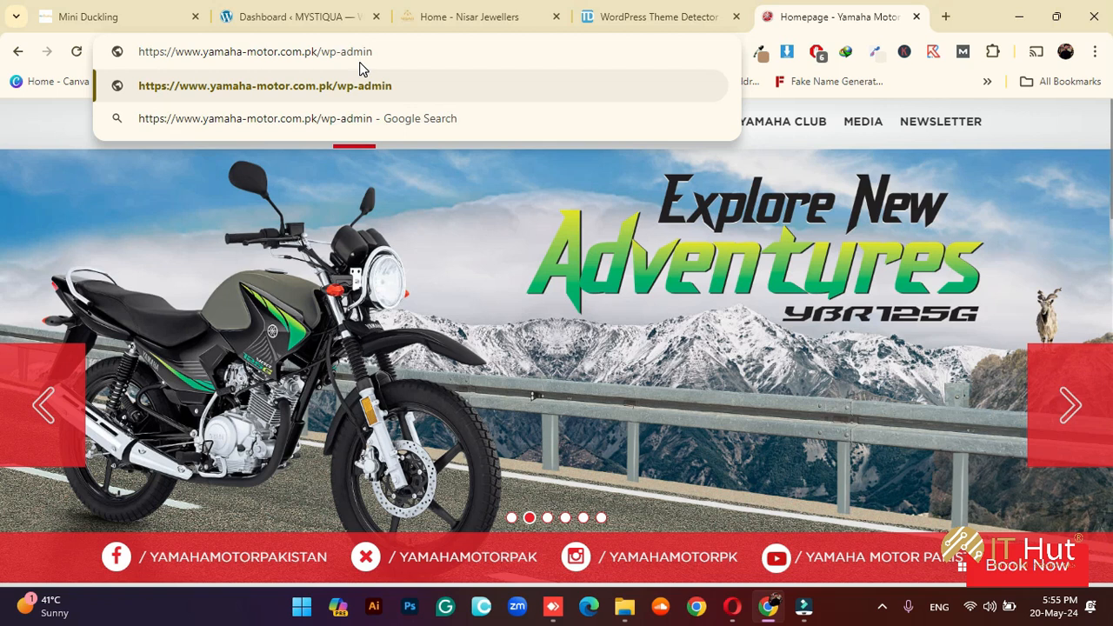
pyautogui.press('Return')
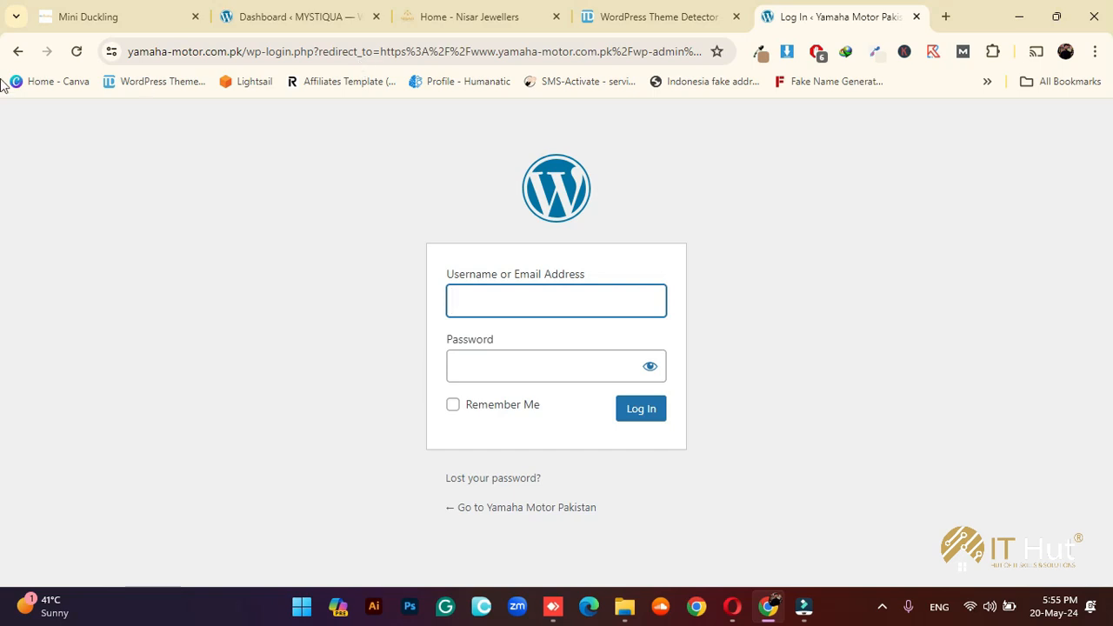
# Go back to the Yamaha Motor Pakistan homepage
pyautogui.click(17, 51)
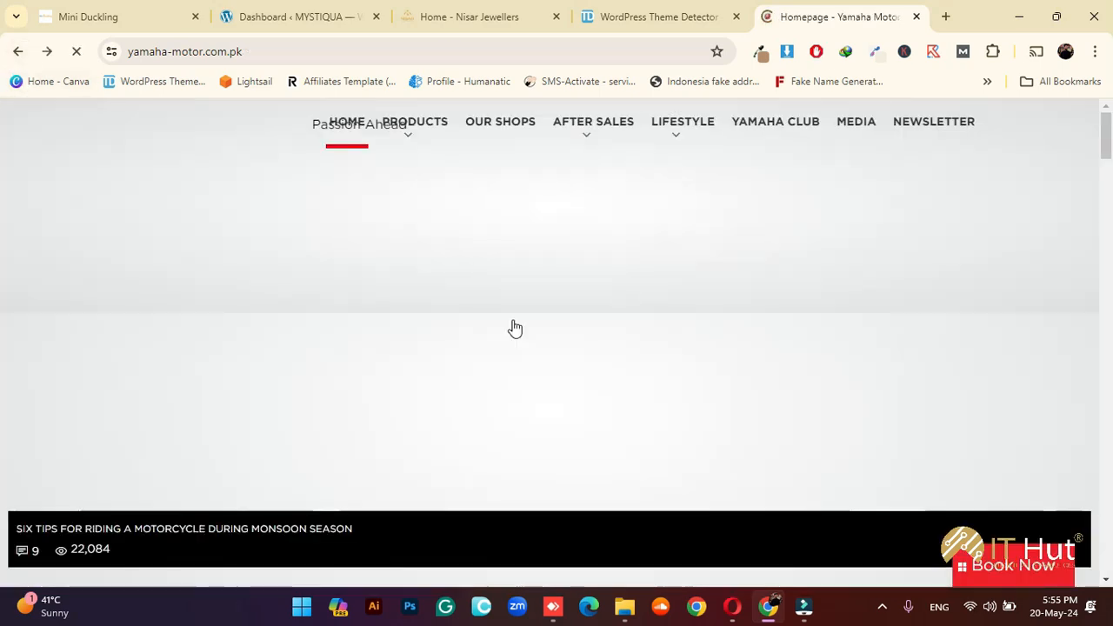
pyautogui.scroll(-5, 511, 313)
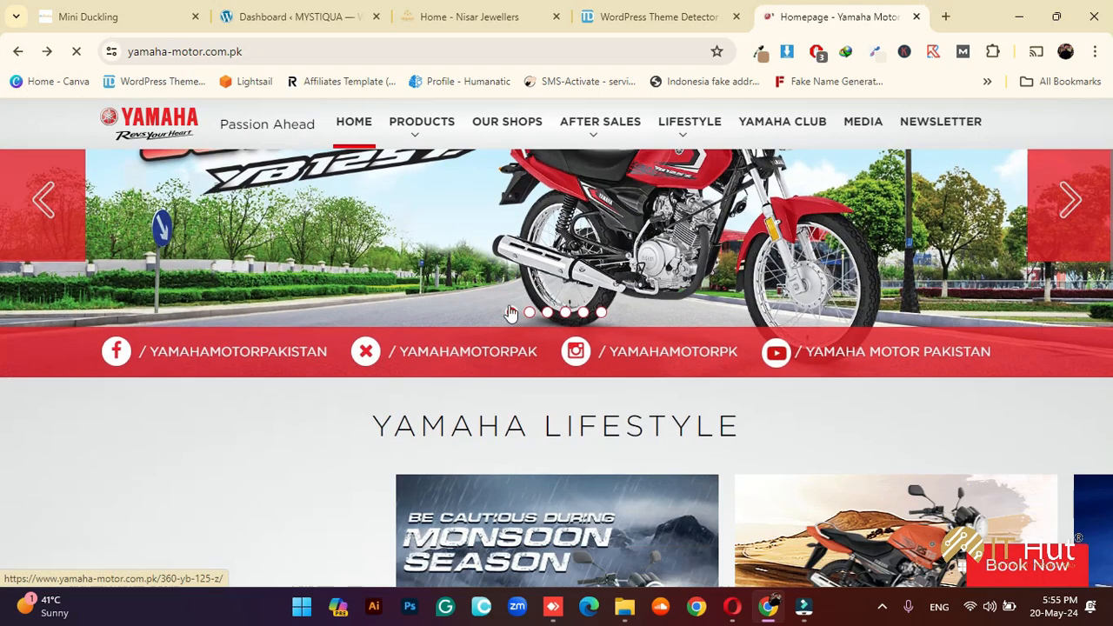
pyautogui.scroll(-2, 537, 342)
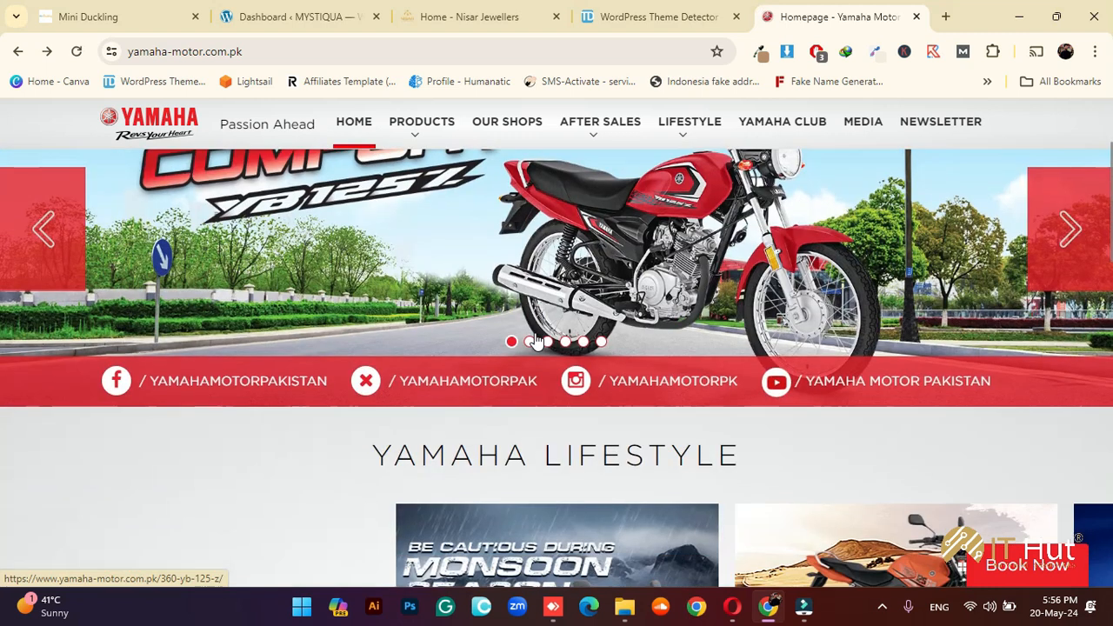
# Copy the nisarjewellers.com address from the Nisar Jewellers tab
pyautogui.click(500, 15)
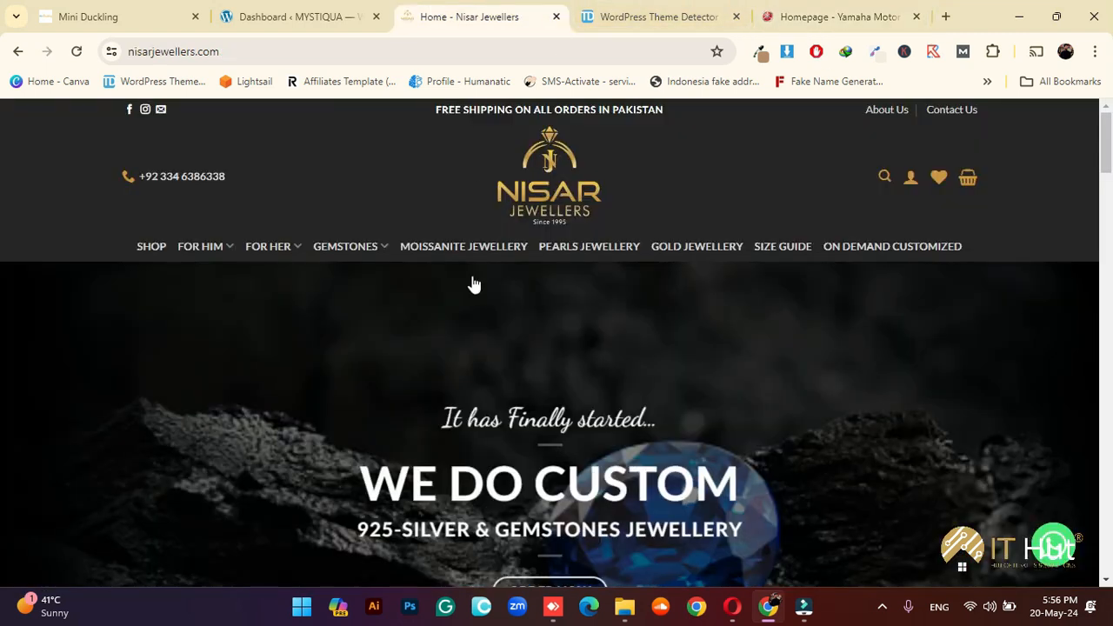
pyautogui.scroll(-2, 484, 394)
pyautogui.scroll(2, 484, 398)
pyautogui.click(295, 49)
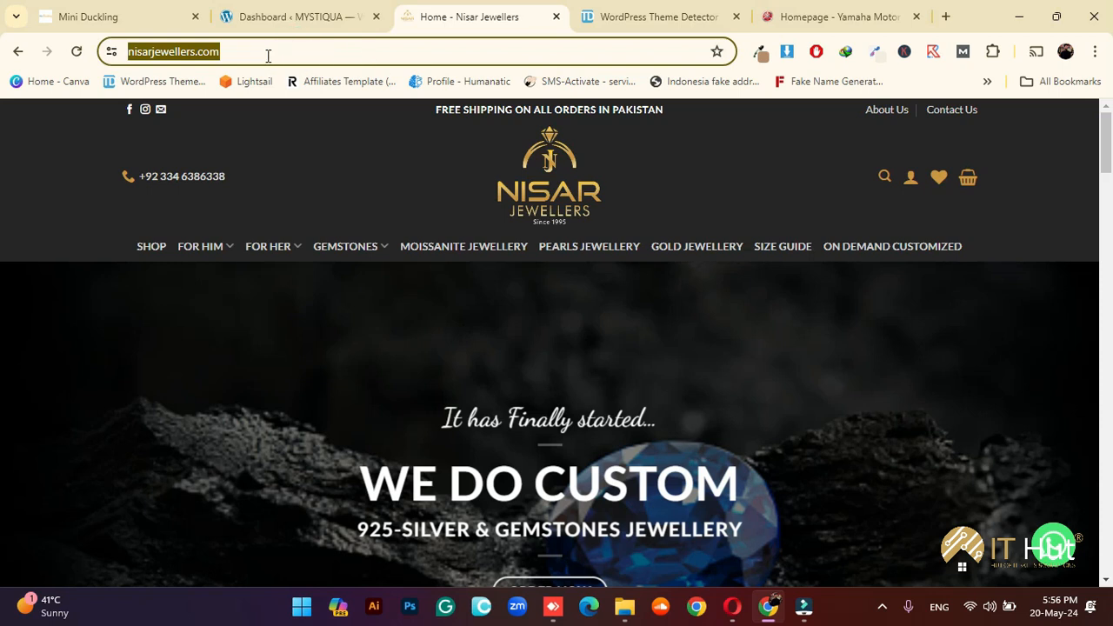
pyautogui.rightClick(271, 55)
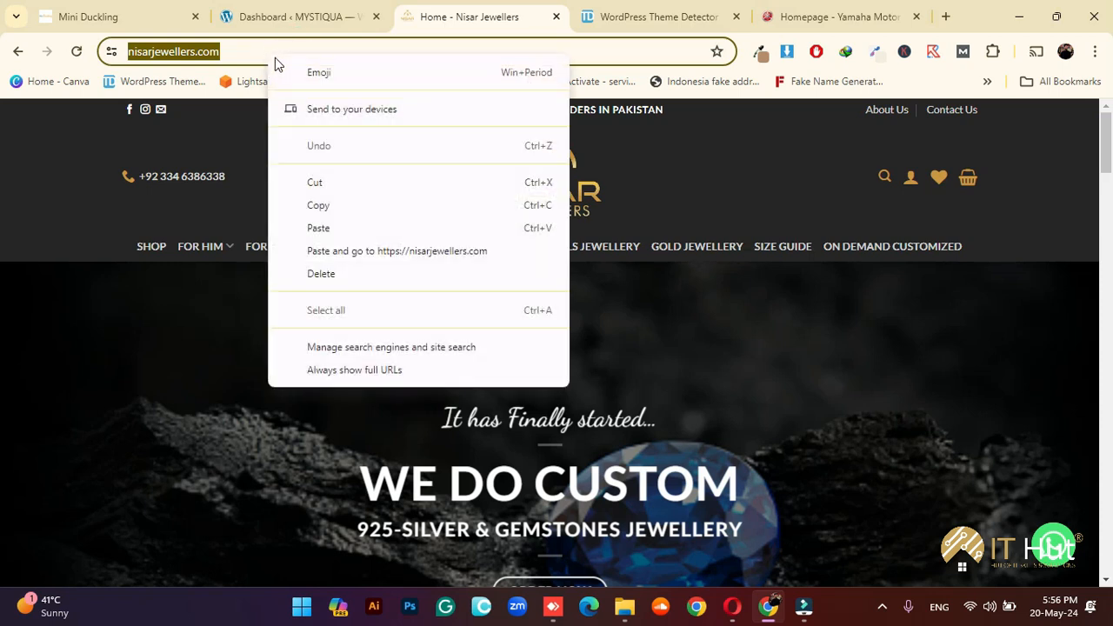
pyautogui.click(336, 204)
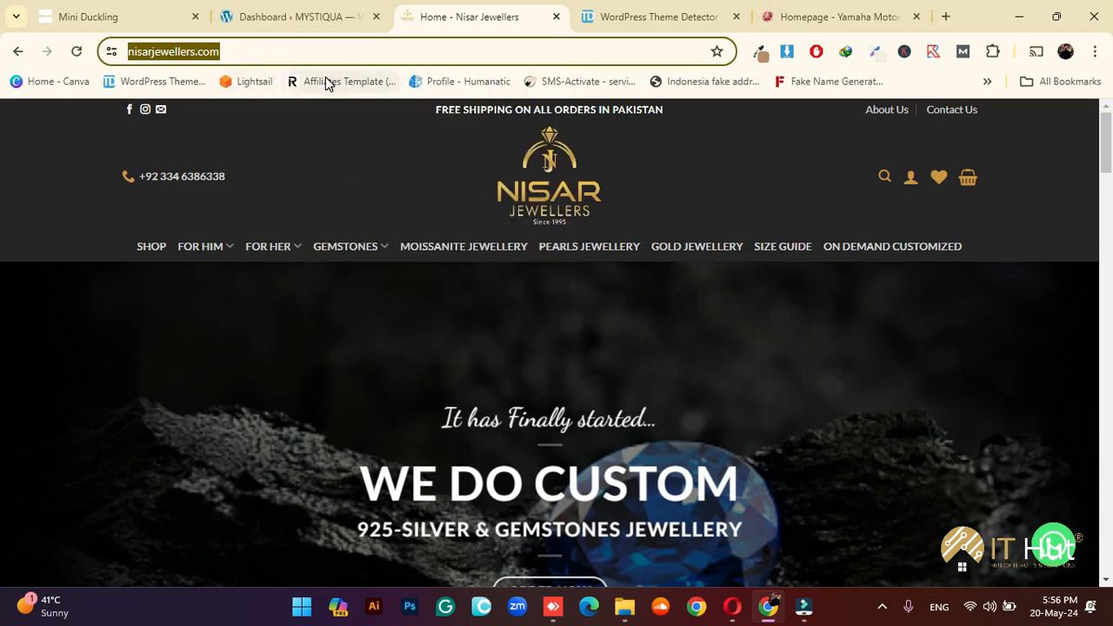
pyautogui.click(641, 17)
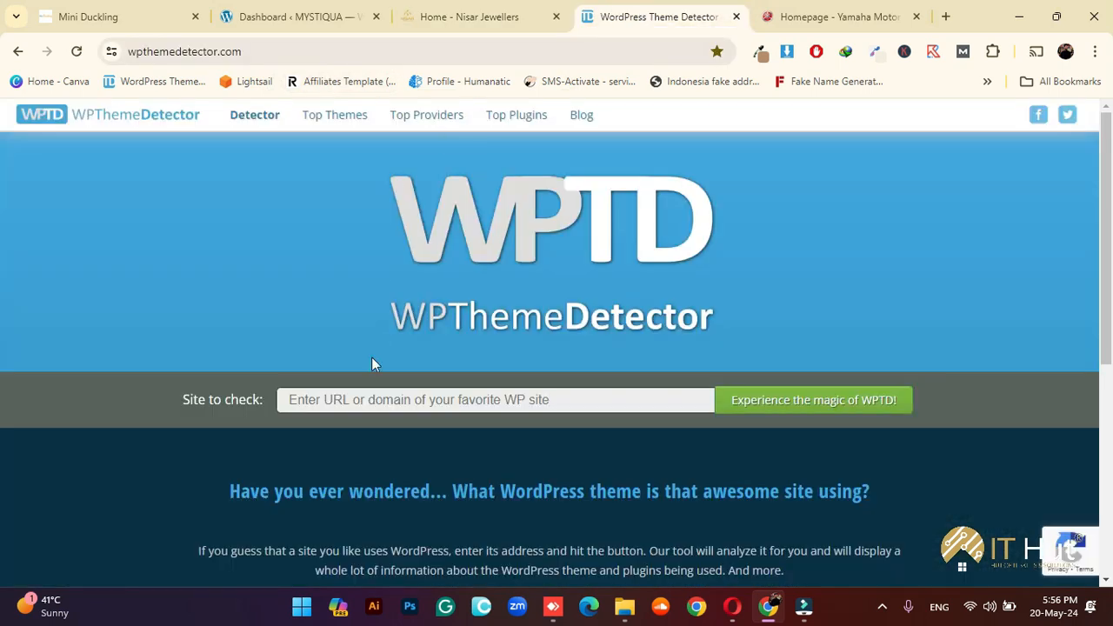
# Paste nisarjewellers.com into Site to check, run detection, and scroll to the Flatsome 3.16.0 result
pyautogui.click(387, 397)
pyautogui.hotkey('ctrl', 'v')
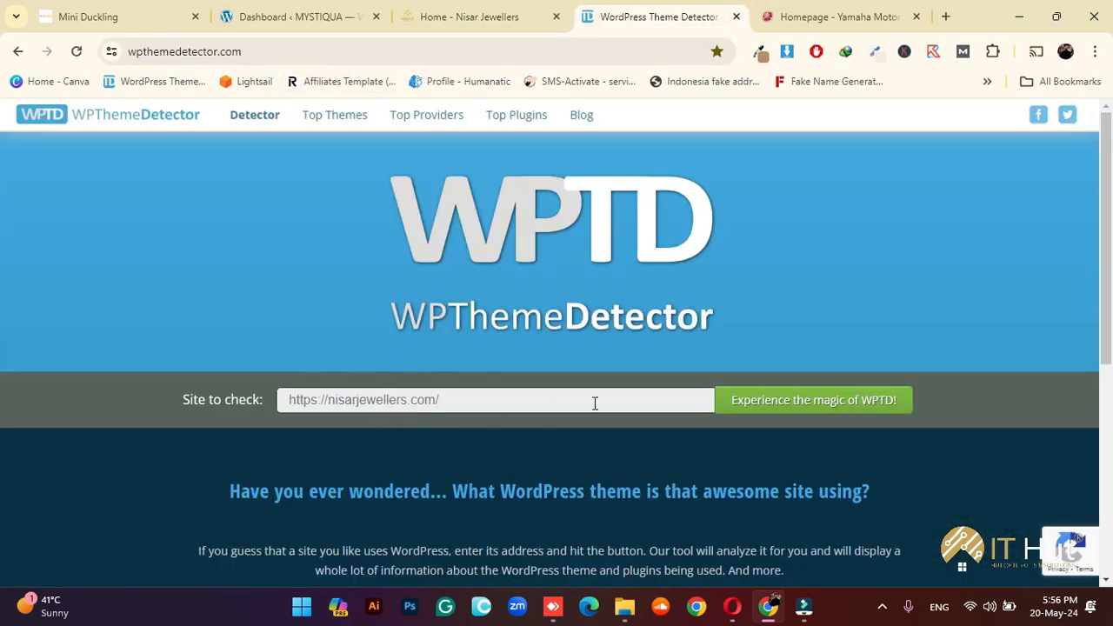
pyautogui.click(780, 400)
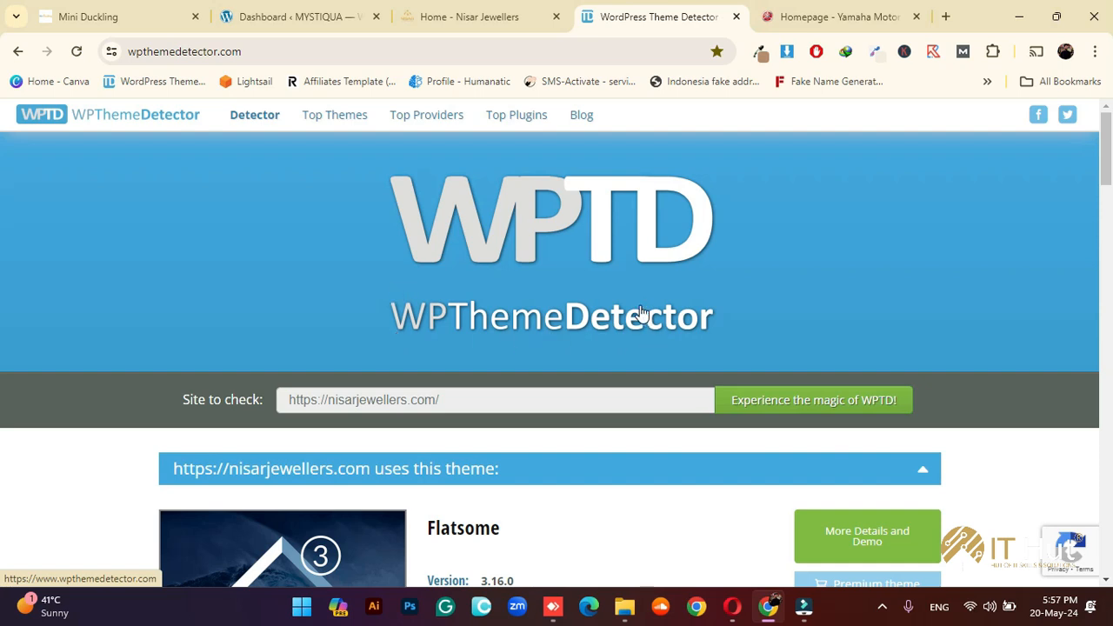
pyautogui.scroll(-3, 639, 315)
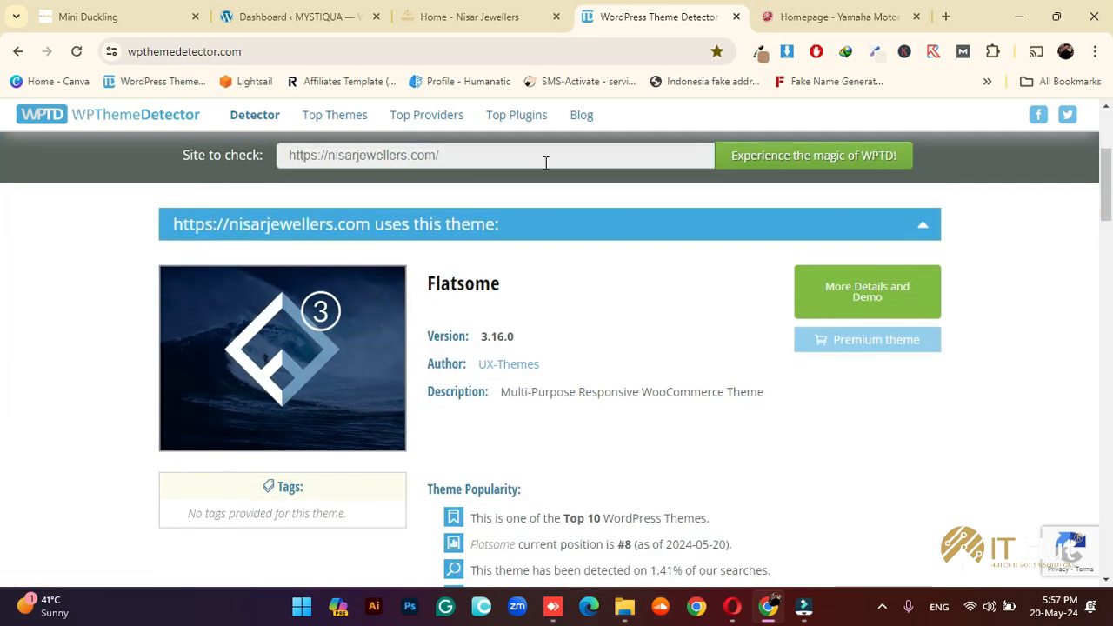
pyautogui.scroll(-1, 532, 275)
# Scroll down from the Flatsome result to the detected plugins list
pyautogui.scroll(1, 520, 280)
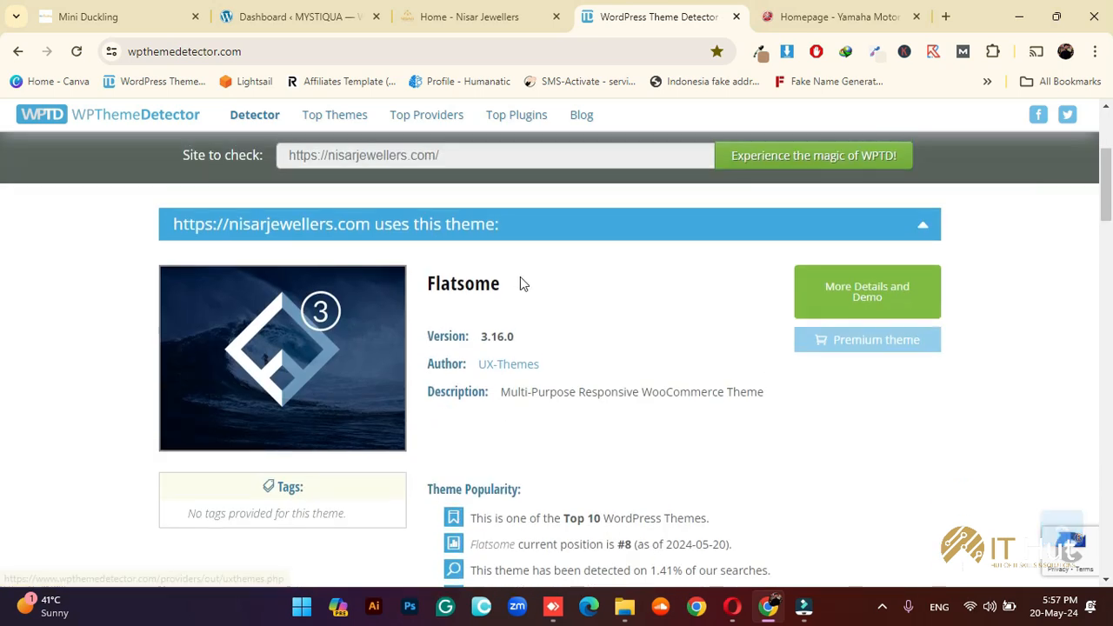
pyautogui.moveTo(520, 278); pyautogui.dragTo(440, 293)
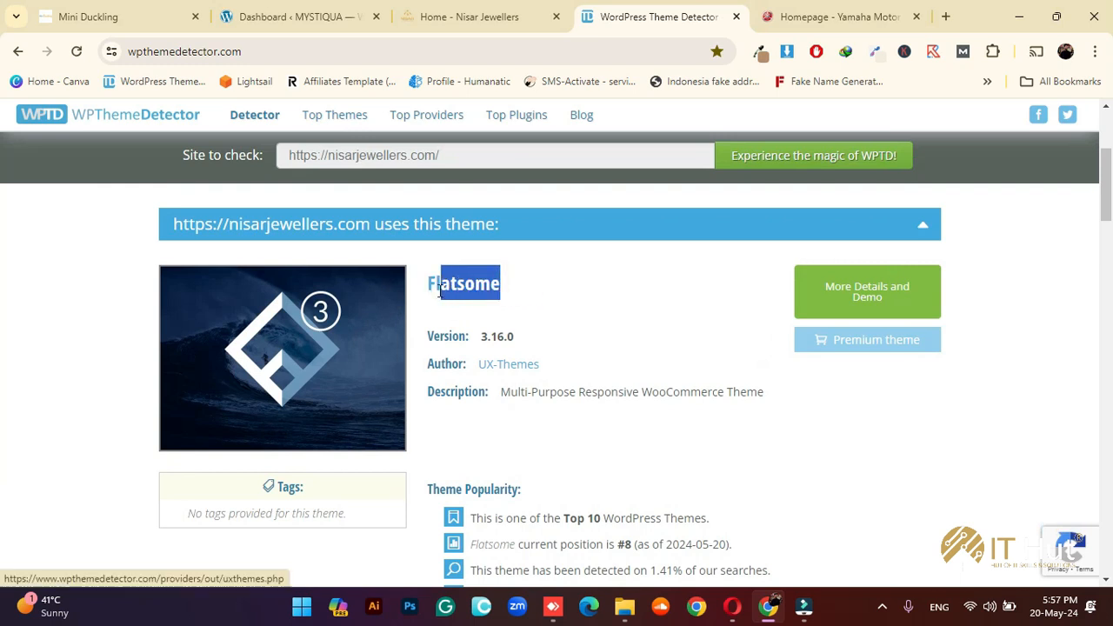
pyautogui.click(606, 295)
pyautogui.scroll(-5, 611, 309)
pyautogui.scroll(-10, 611, 309)
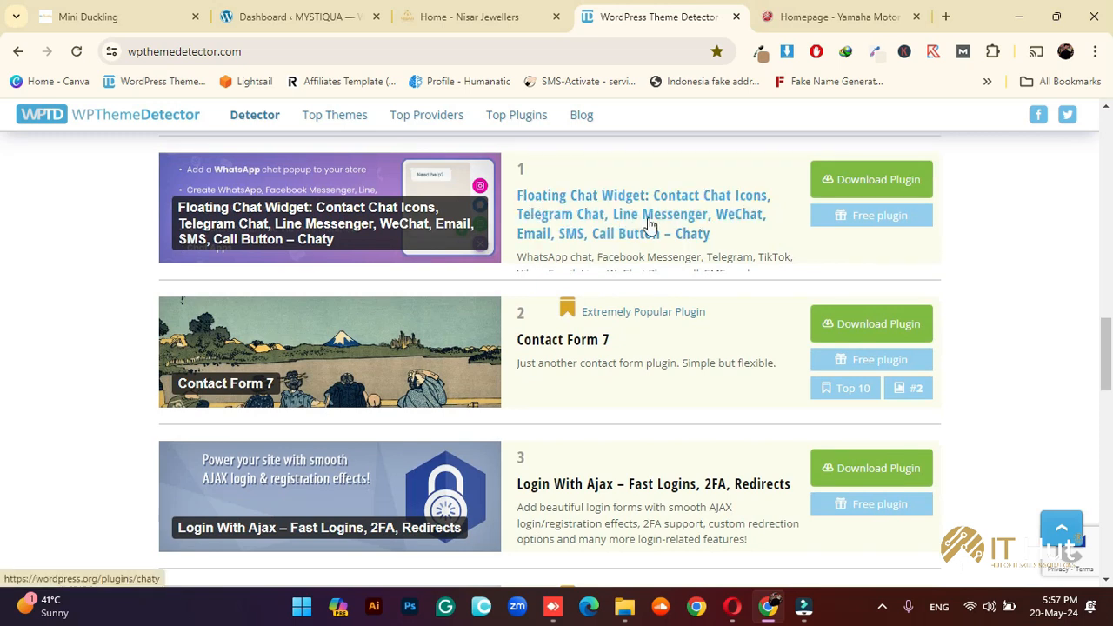
# Glance at the Nisar Jewellers tab, then return and highlight the Contact Form 7 name
pyautogui.click(462, 14)
pyautogui.scroll(-1, 835, 366)
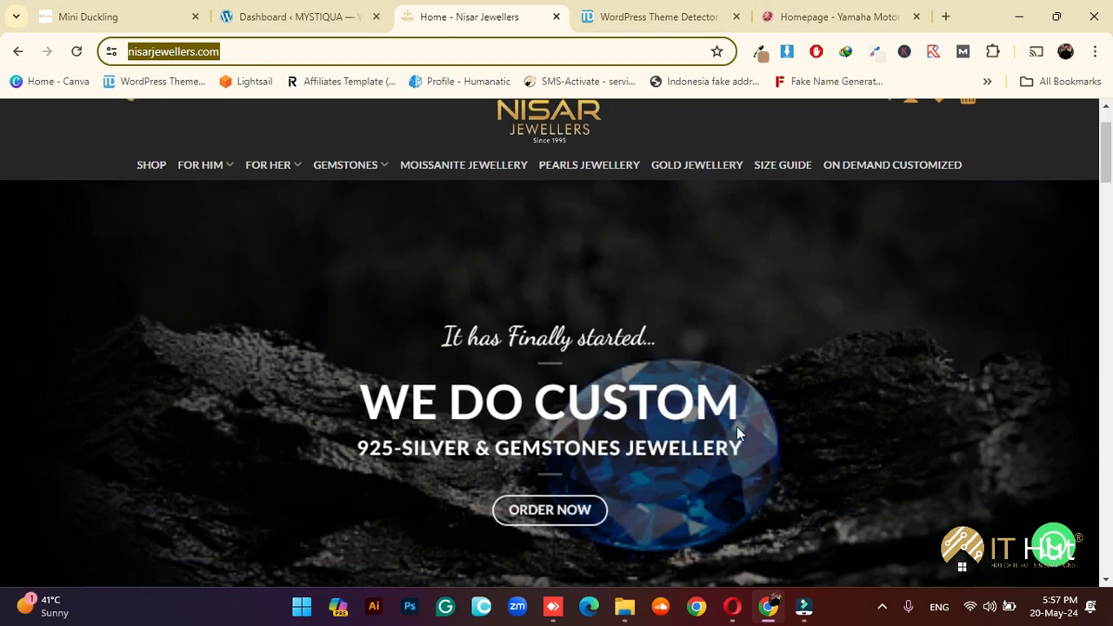
pyautogui.scroll(1, 830, 383)
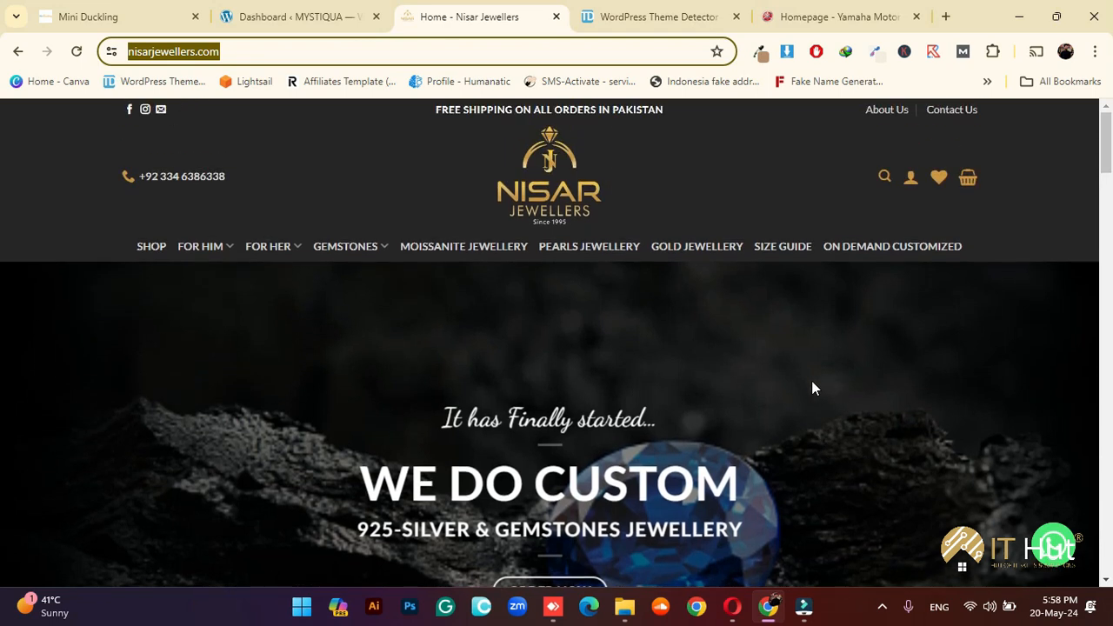
pyautogui.click(652, 16)
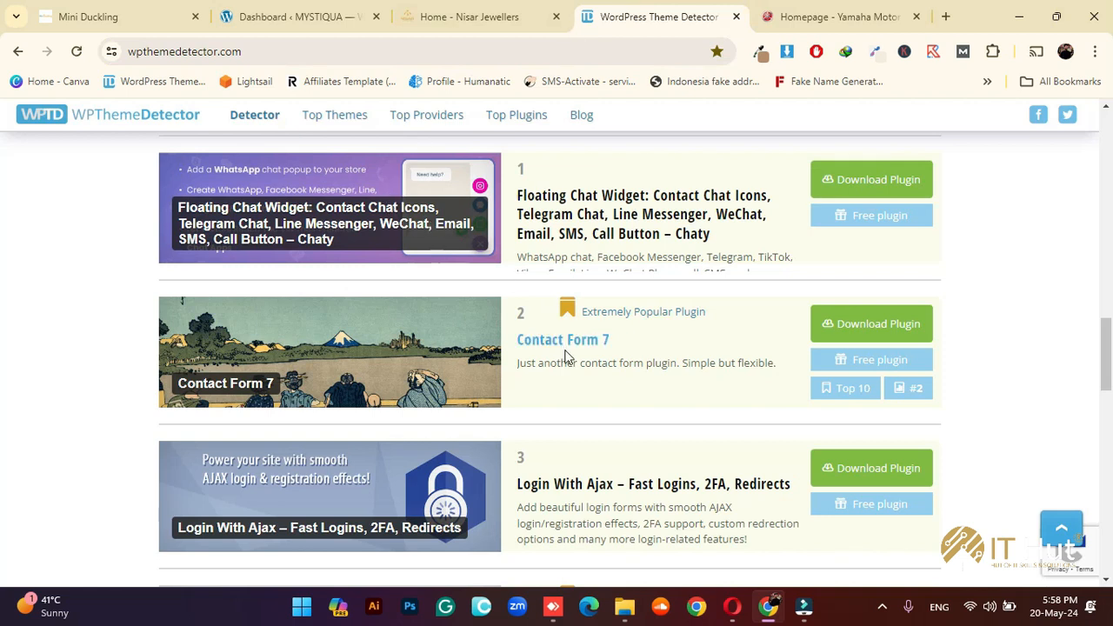
pyautogui.moveTo(639, 342); pyautogui.dragTo(559, 341)
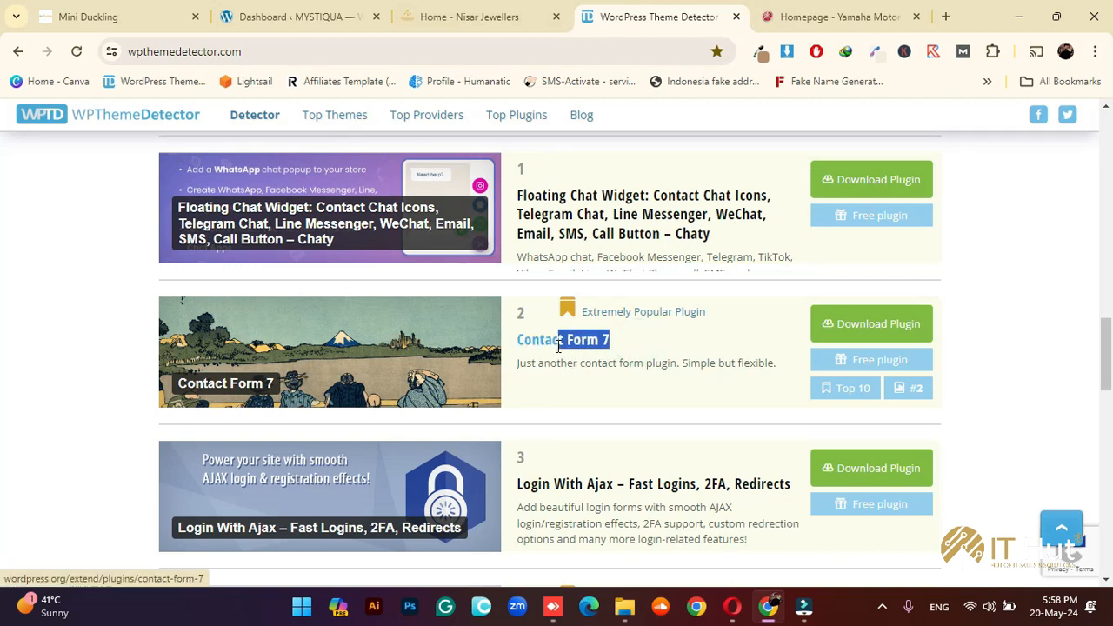
pyautogui.click(658, 399)
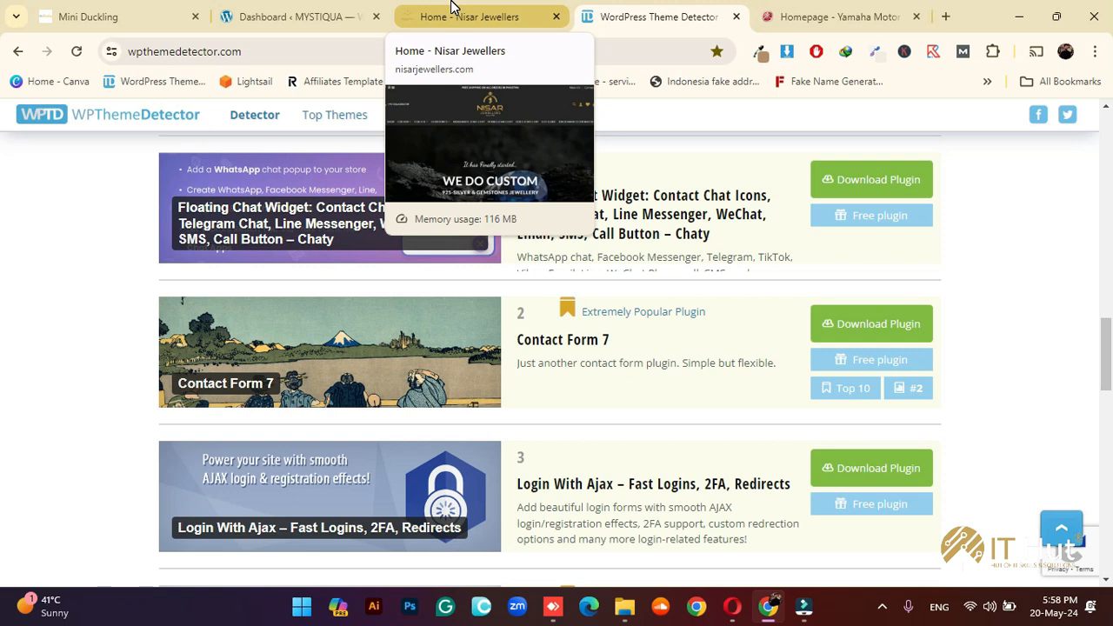
# Open the Nisar Jewellers Contact Us page and scroll through its form
pyautogui.click(453, 9)
pyautogui.click(752, 347)
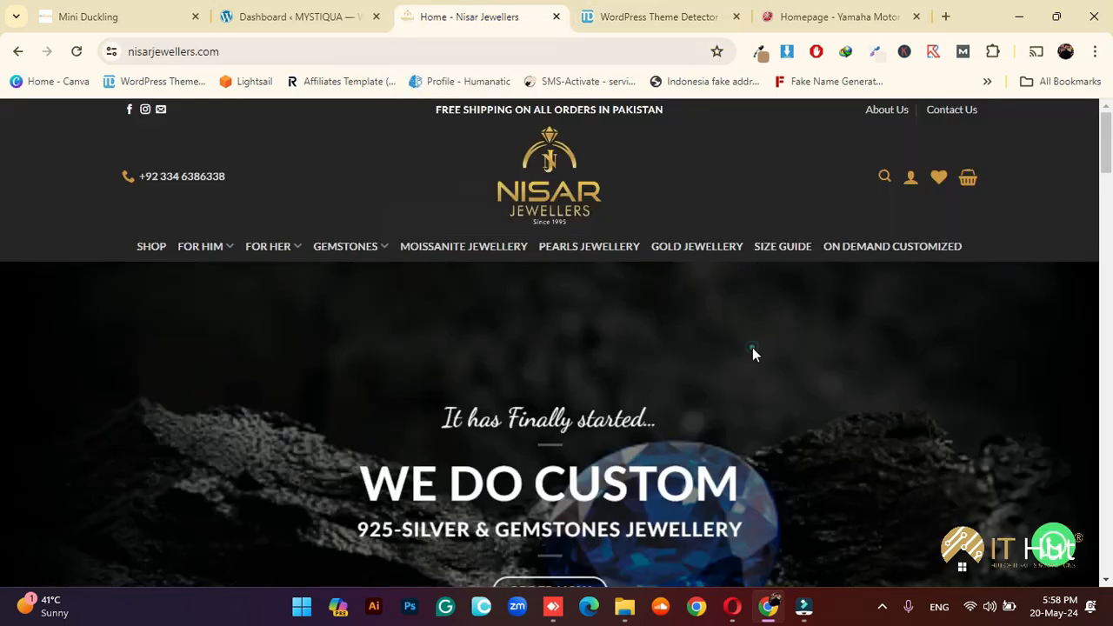
pyautogui.click(948, 112)
pyautogui.scroll(-2, 567, 306)
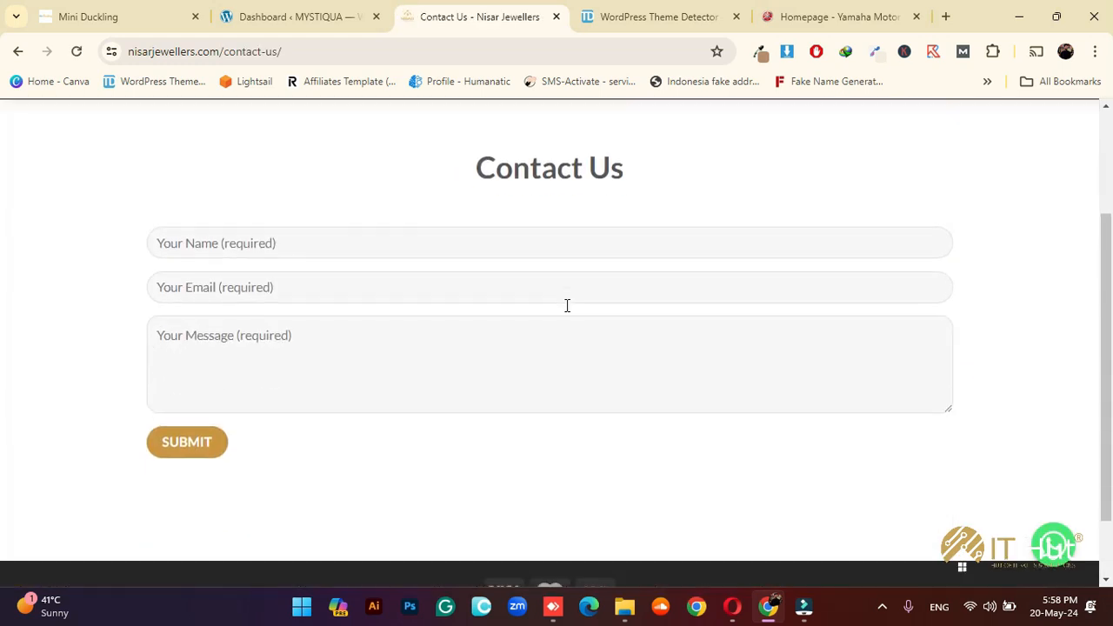
pyautogui.scroll(-1, 343, 239)
pyautogui.scroll(1, 305, 228)
pyautogui.scroll(1, 371, 287)
pyautogui.scroll(-1, 371, 291)
pyautogui.scroll(1, 556, 202)
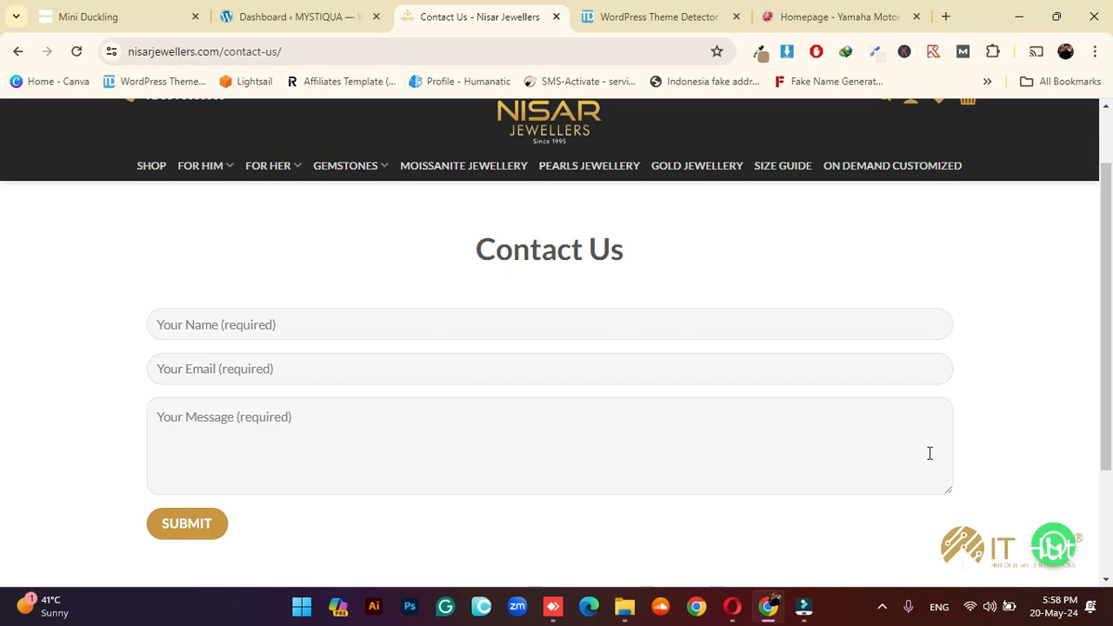
# Open and then close the WhatsApp chat popup
pyautogui.click(1055, 546)
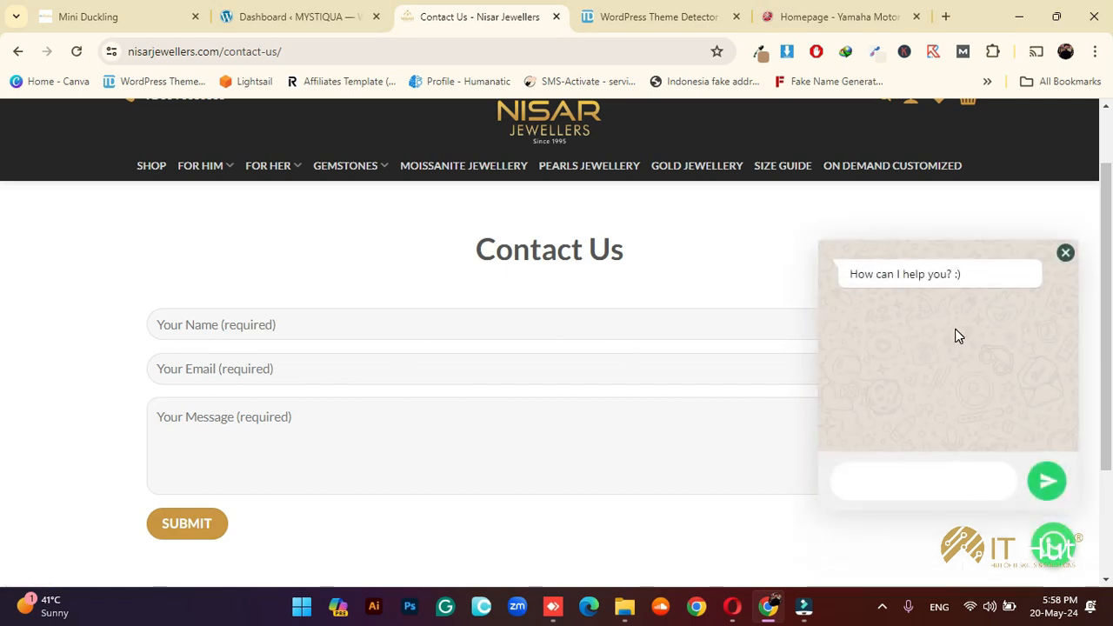
pyautogui.click(1065, 253)
pyautogui.scroll(1, 646, 301)
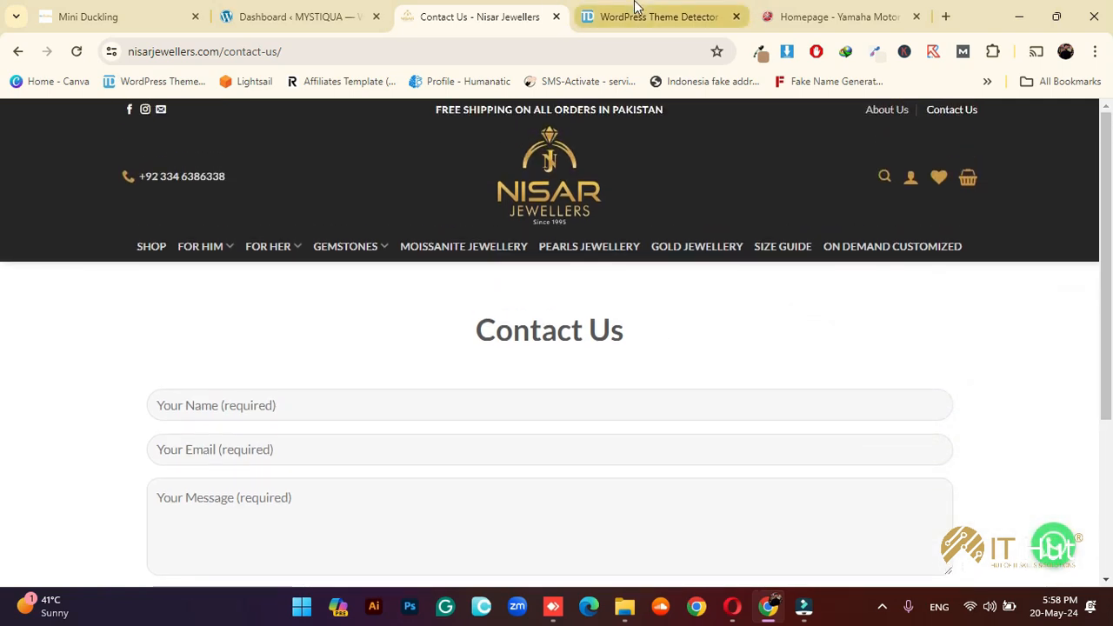
# Return to WPThemeDetector and highlight the Login With Ajax plugin entry
pyautogui.click(658, 17)
pyautogui.scroll(-2, 599, 350)
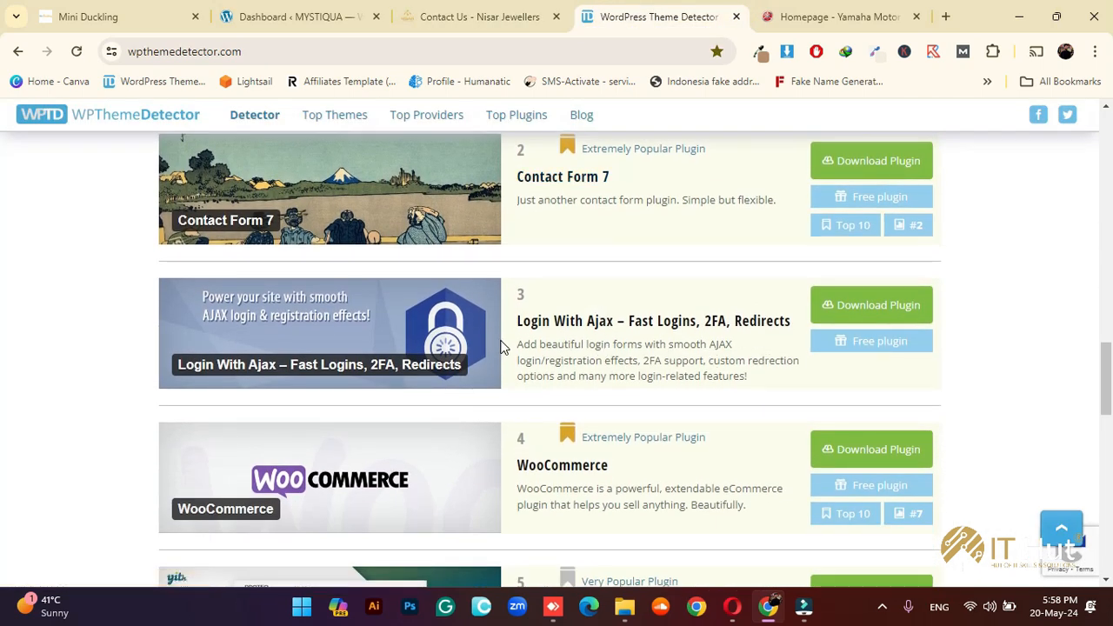
pyautogui.moveTo(510, 323); pyautogui.dragTo(696, 368)
pyautogui.moveTo(514, 322); pyautogui.dragTo(683, 323)
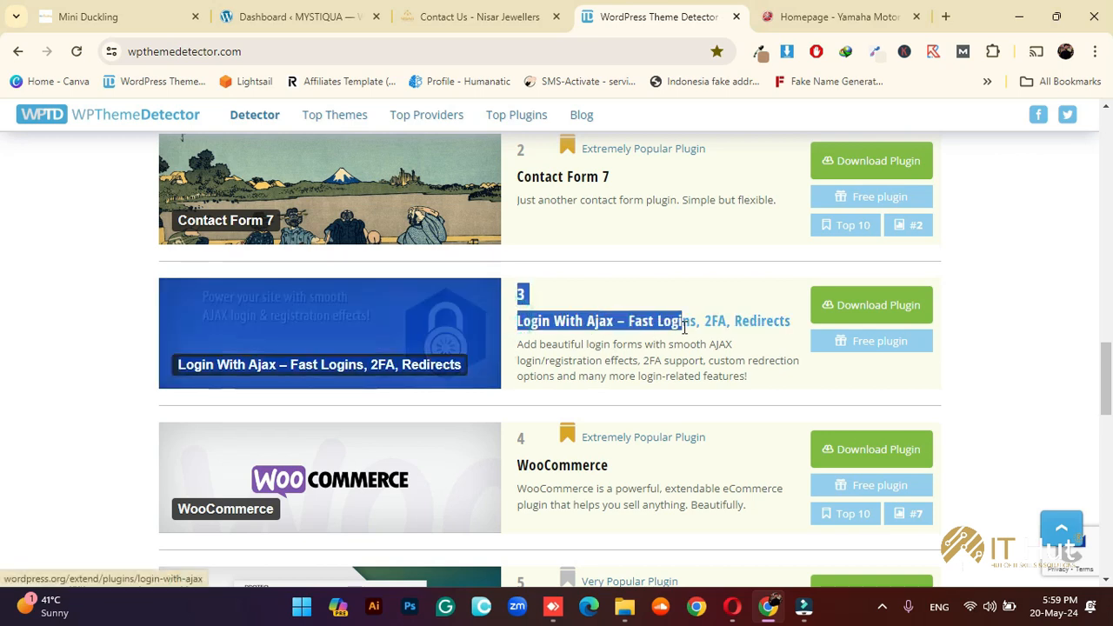
pyautogui.click(707, 369)
# Scroll further to WooCommerce and YITH WooCommerce Wishlist in the plugin list
pyautogui.scroll(-2, 618, 384)
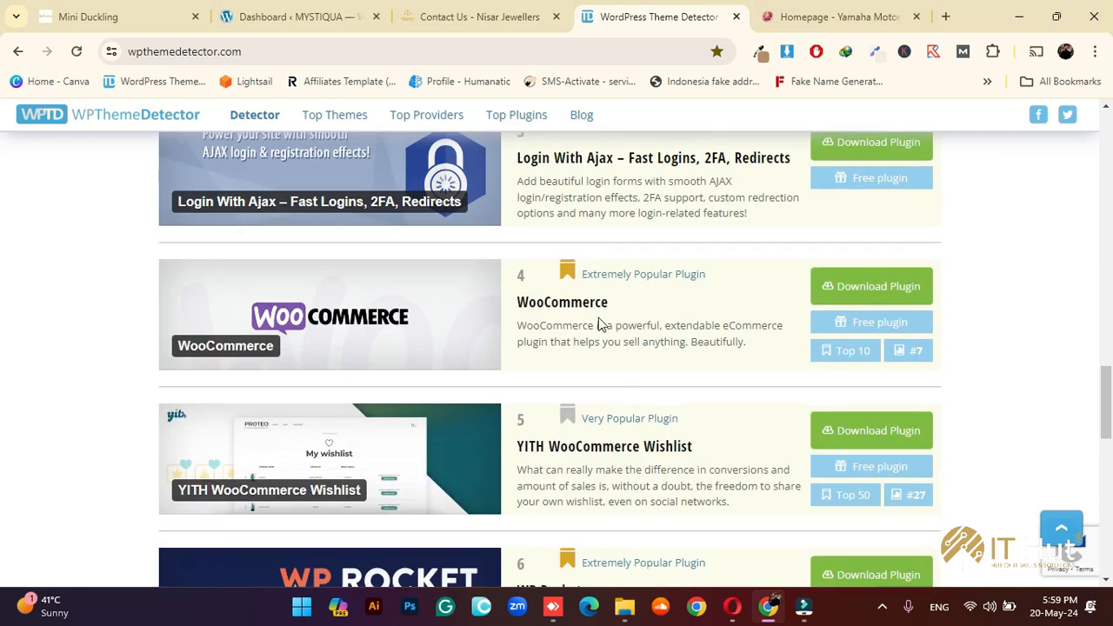
pyautogui.moveTo(624, 305); pyautogui.dragTo(537, 322)
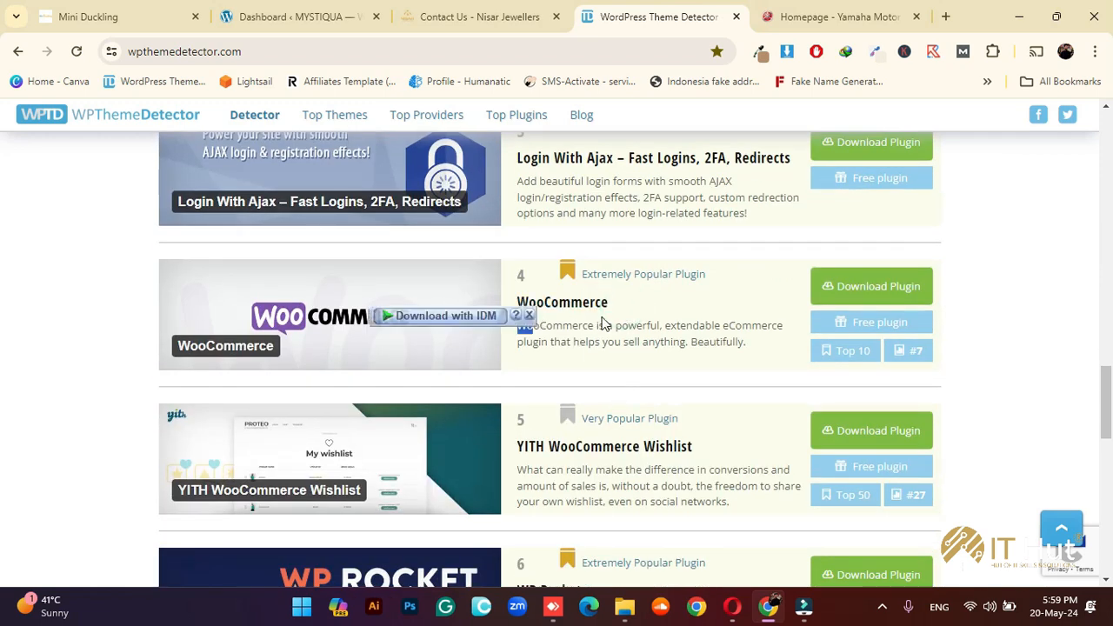
pyautogui.click(627, 316)
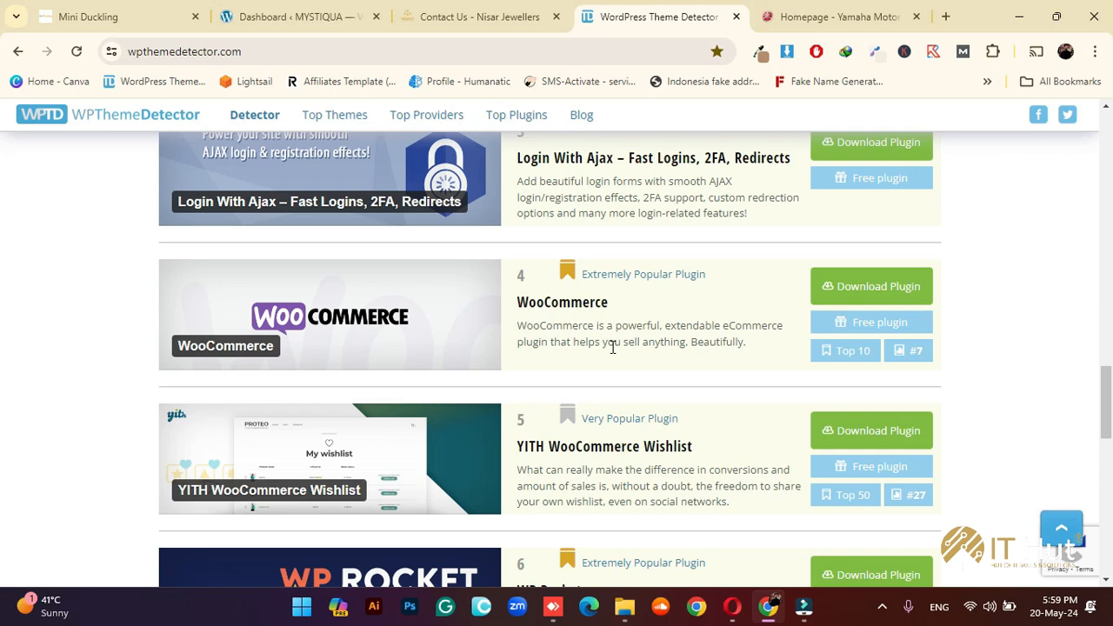
# Check the nisarjewellers.com plugin list from WooCommerce down to WP Rocket, then close the Yamaha Motor tab
pyautogui.moveTo(617, 301); pyautogui.dragTo(581, 300)
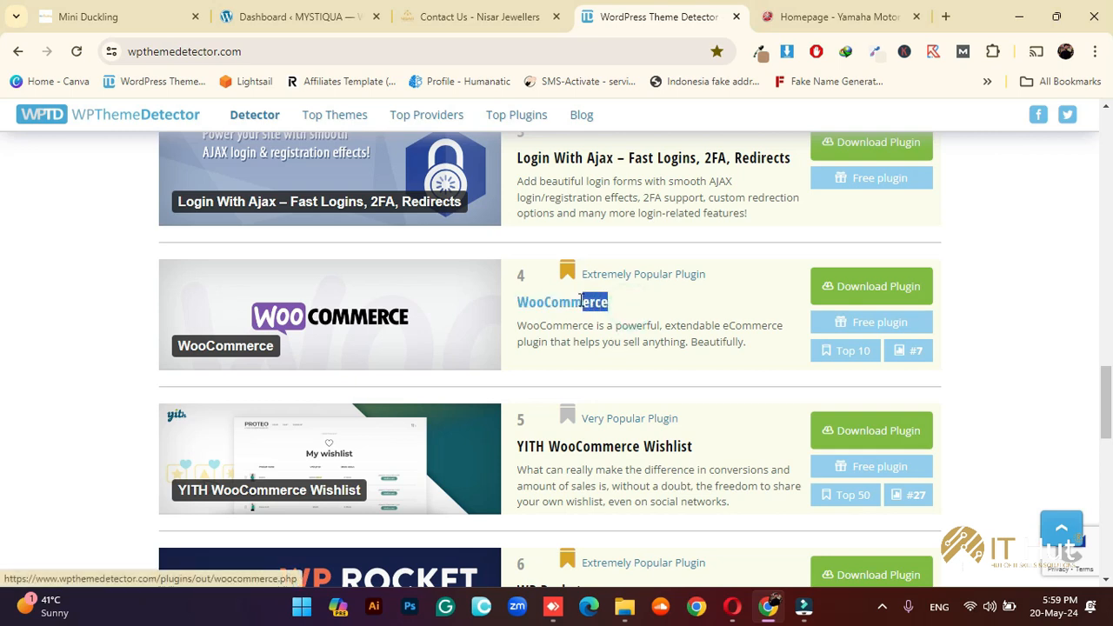
pyautogui.click(673, 341)
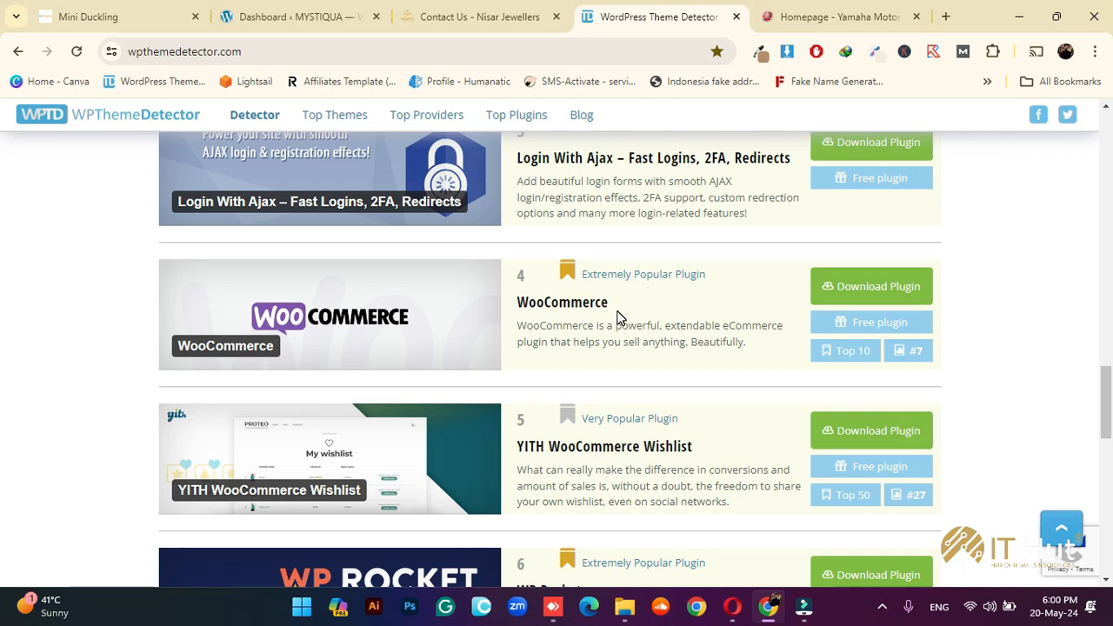
pyautogui.scroll(-2, 644, 344)
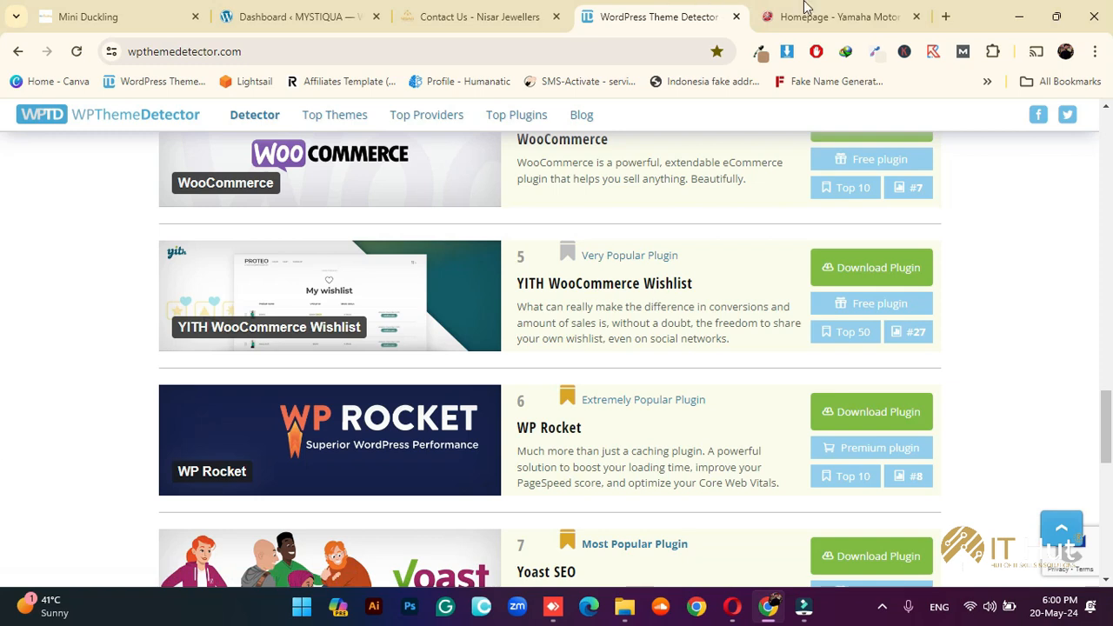
pyautogui.click(915, 17)
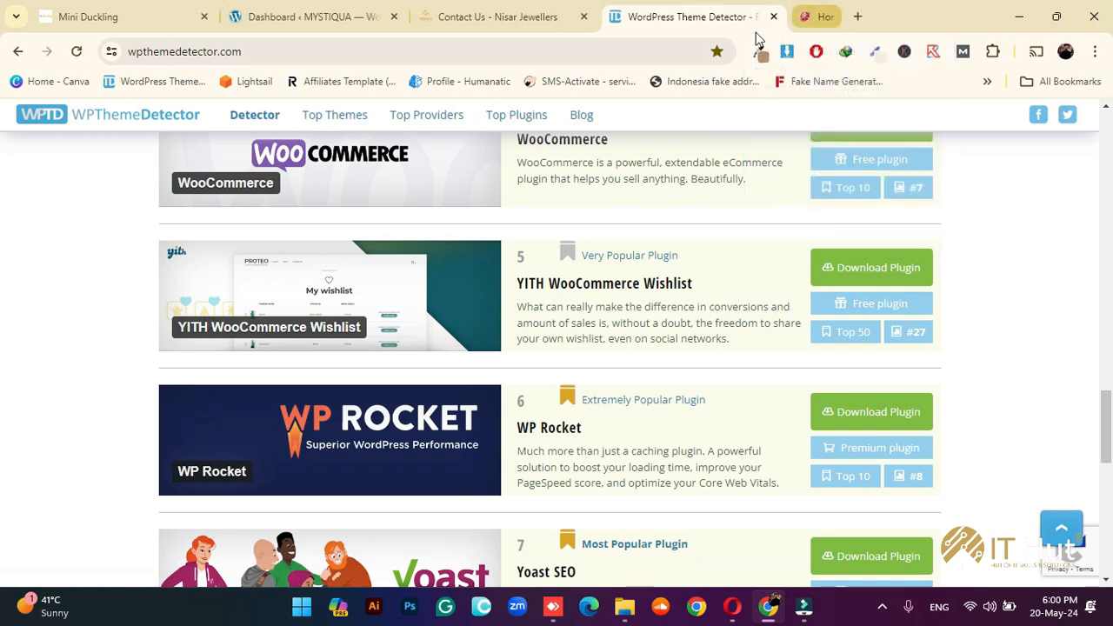
# Load daraz.pk in a new tab and browse its homepage
pyautogui.click(823, 17)
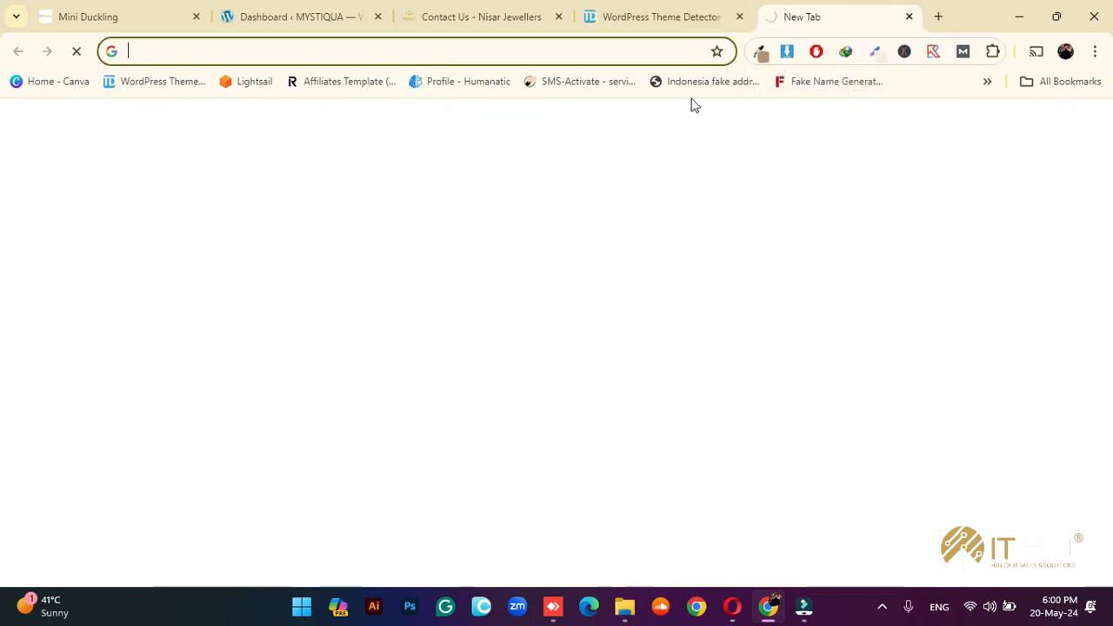
pyautogui.click(458, 54)
pyautogui.write('daraz')
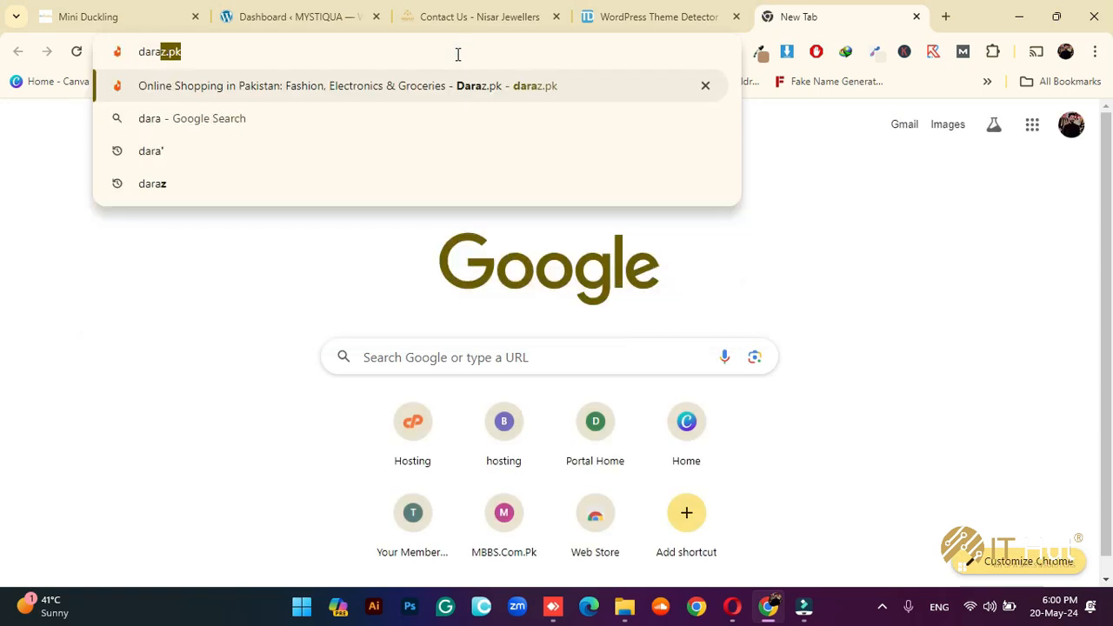
pyautogui.press('Return')
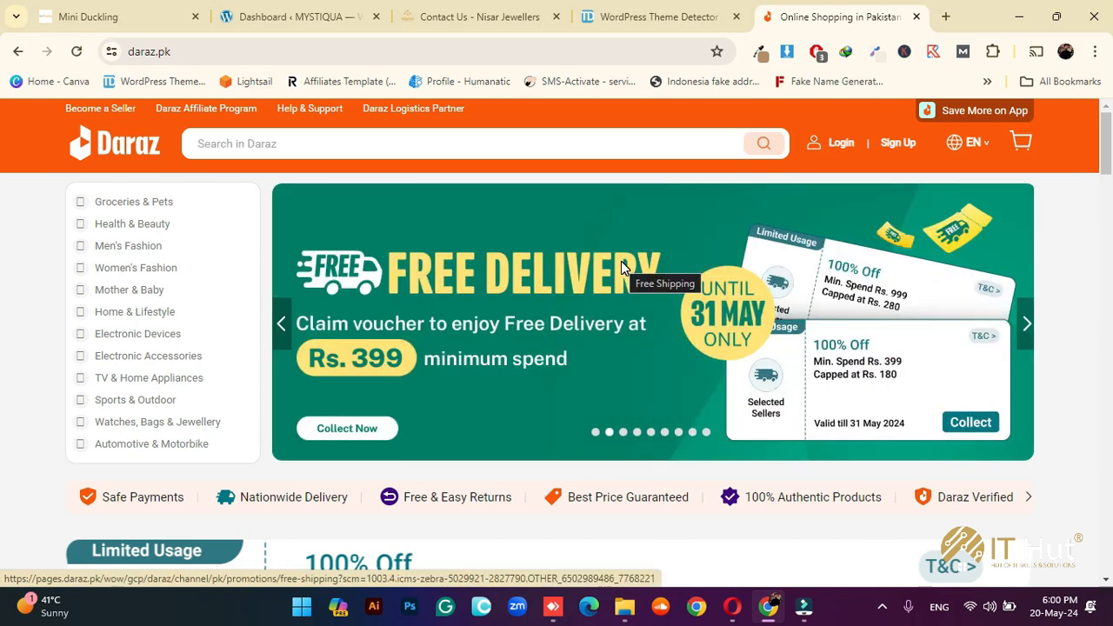
pyautogui.scroll(-10, 623, 267)
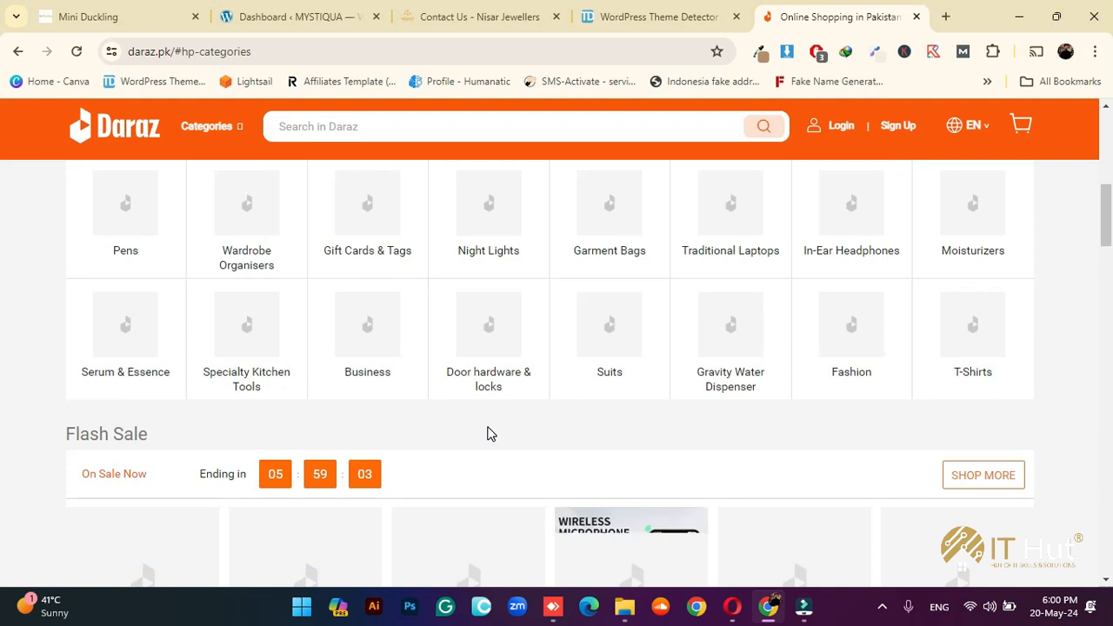
pyautogui.scroll(1, 489, 437)
pyautogui.scroll(-1, 509, 468)
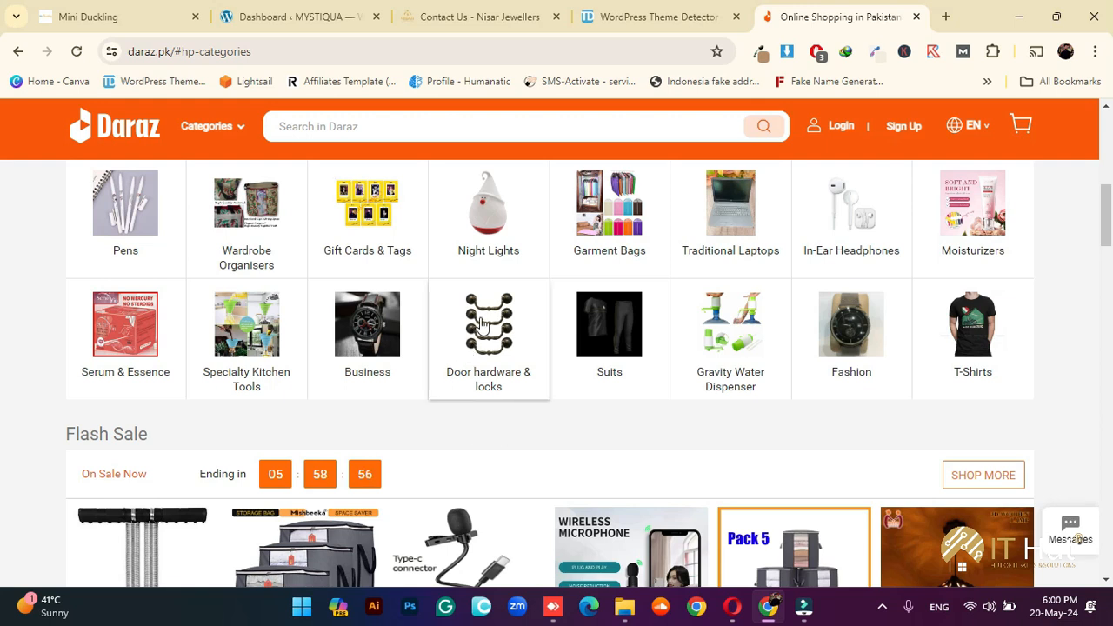
pyautogui.scroll(1, 357, 296)
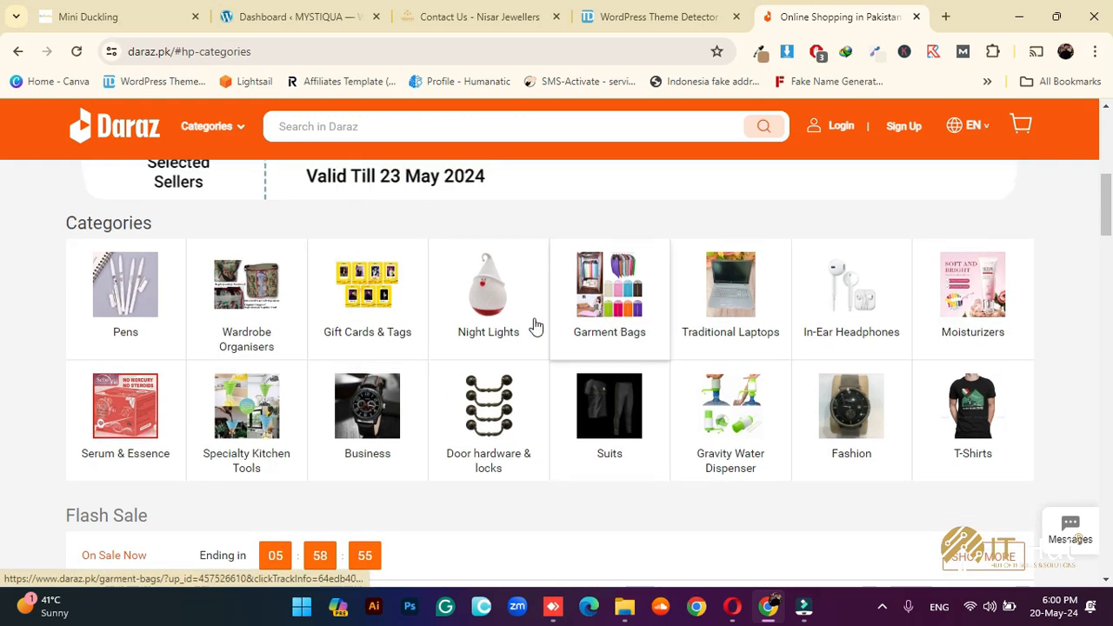
# Open the M25 wireless headphones from In-Ear Headphones, then return to the Nisar Jewellers tab
pyautogui.click(852, 287)
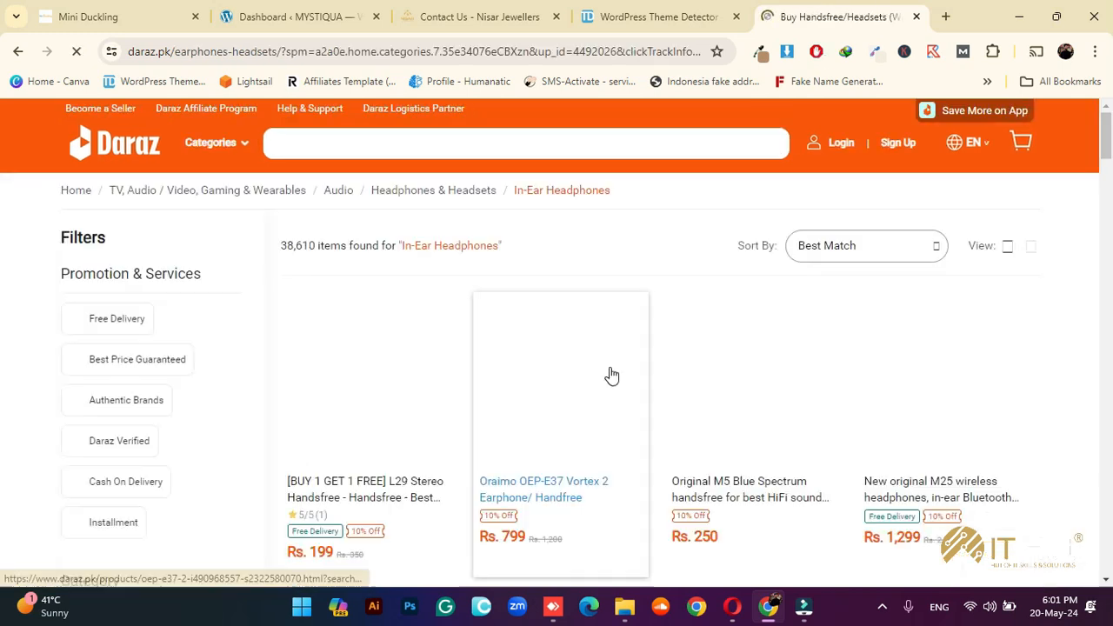
pyautogui.scroll(-1, 521, 383)
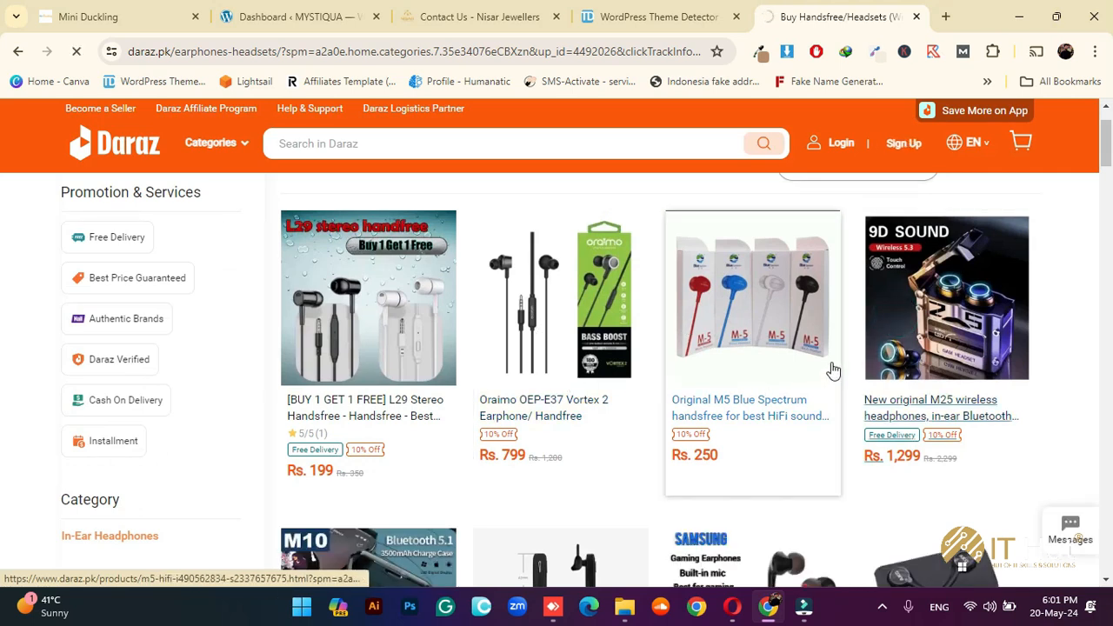
pyautogui.click(883, 354)
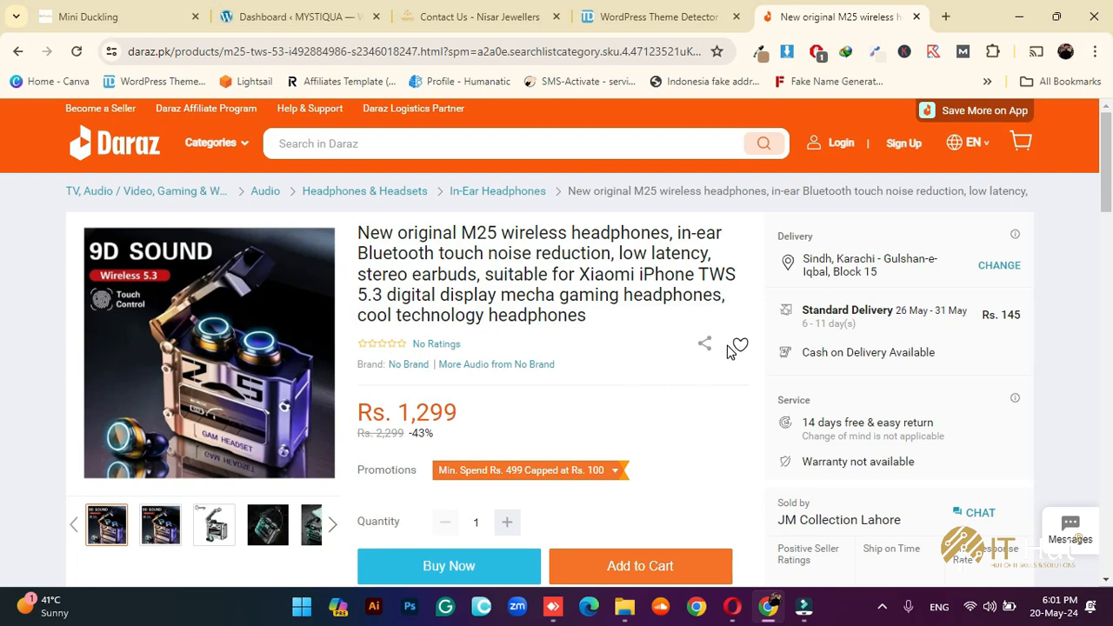
pyautogui.click(483, 17)
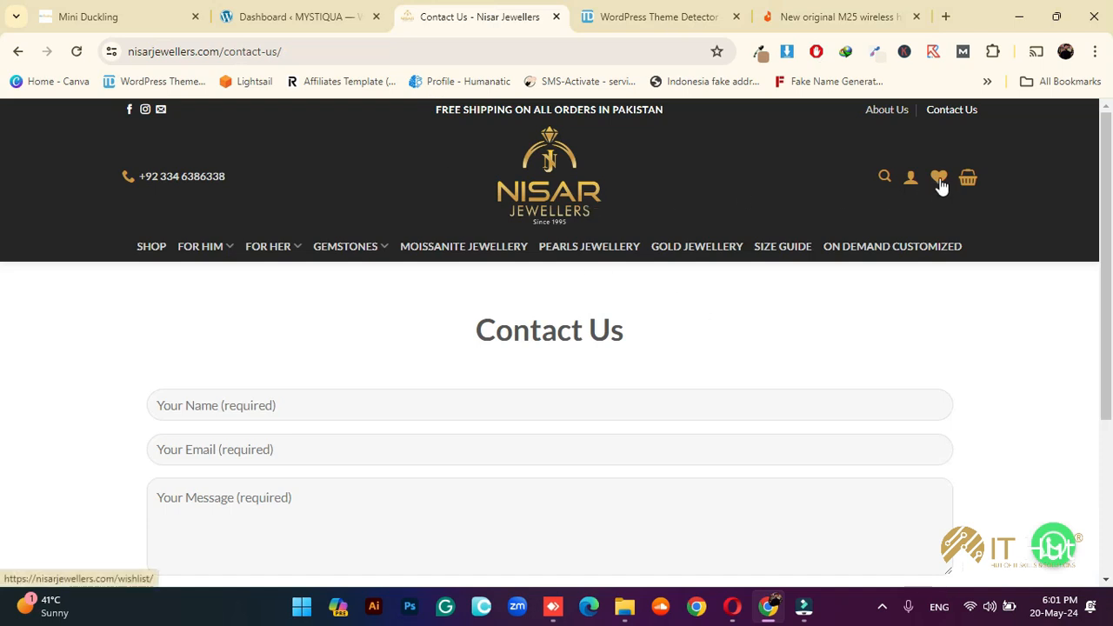
# Add the Amethyst Silver Pendant Set from the homepage to the wishlist
pyautogui.click(564, 178)
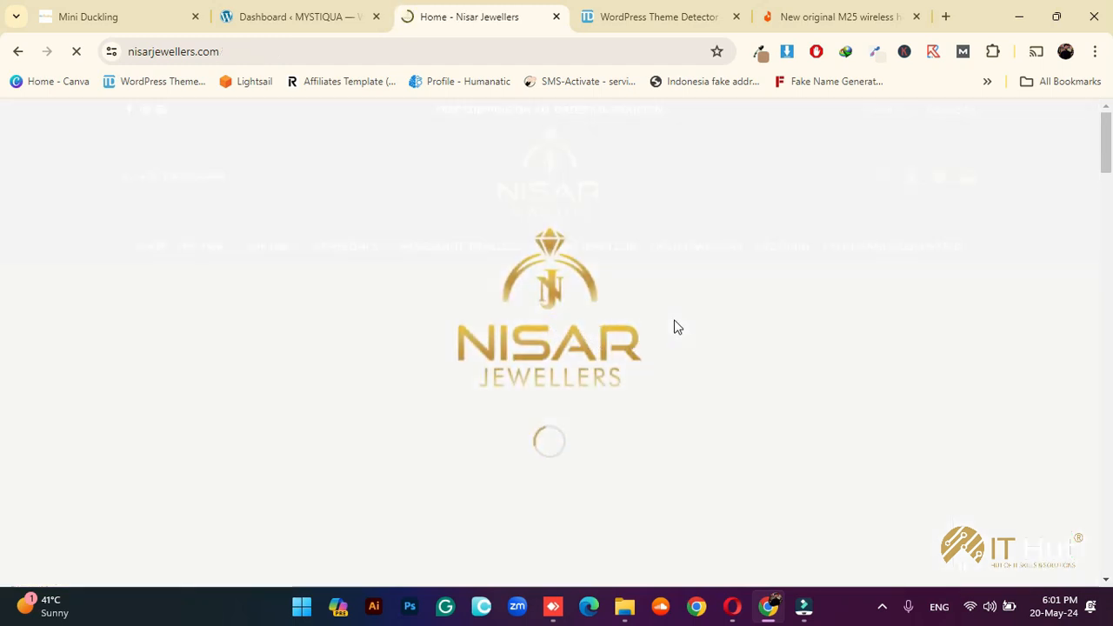
pyautogui.scroll(-8, 674, 322)
pyautogui.scroll(-3, 655, 339)
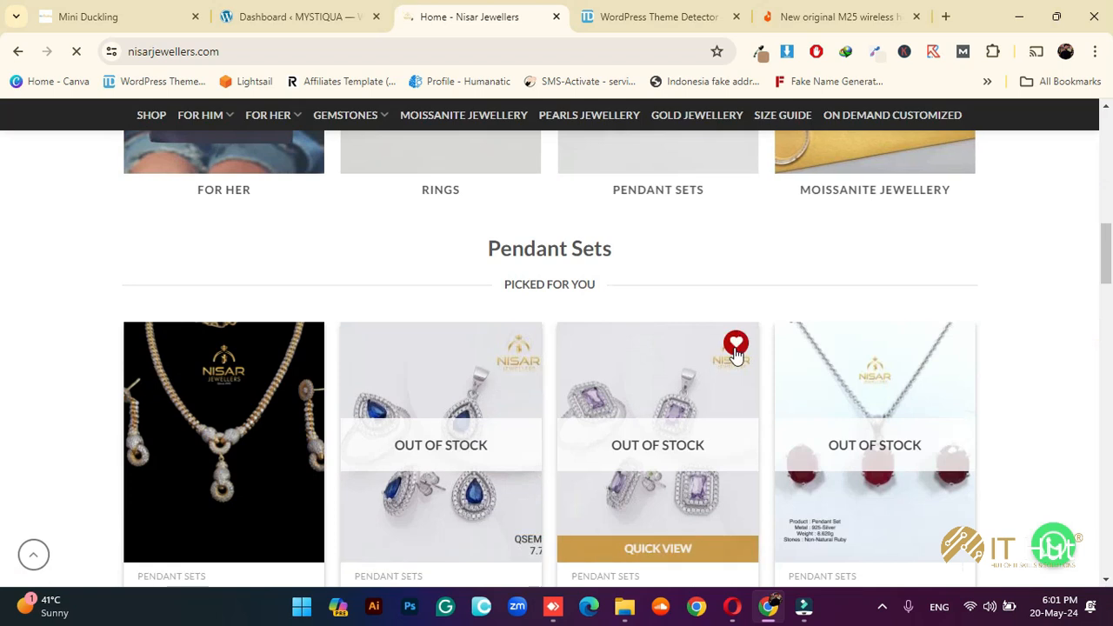
pyautogui.click(607, 396)
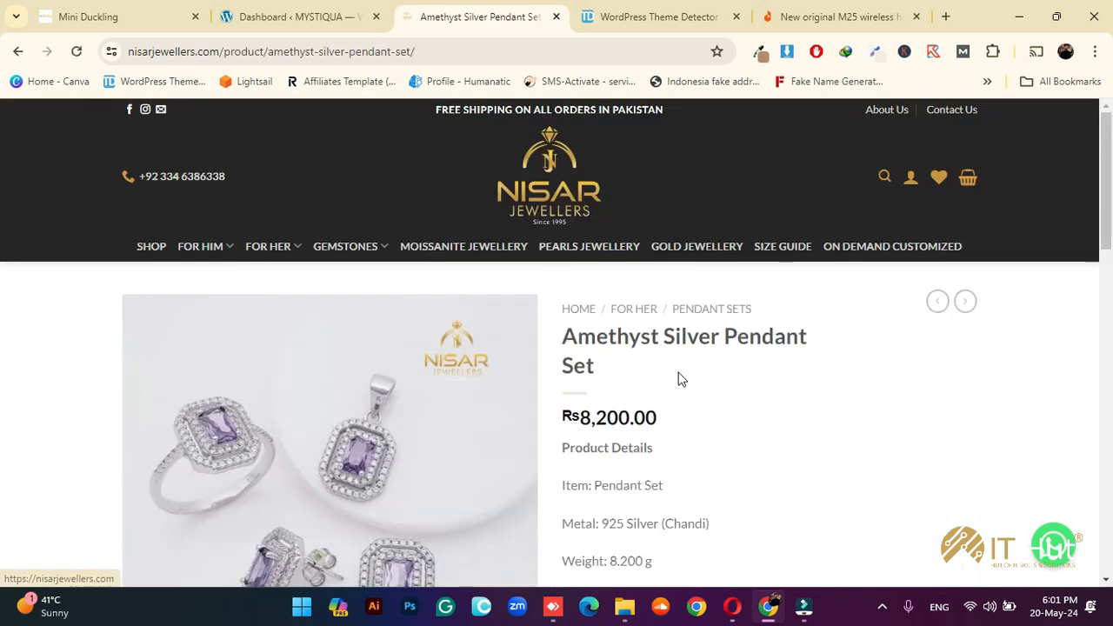
pyautogui.scroll(-3, 678, 378)
pyautogui.scroll(-3, 757, 380)
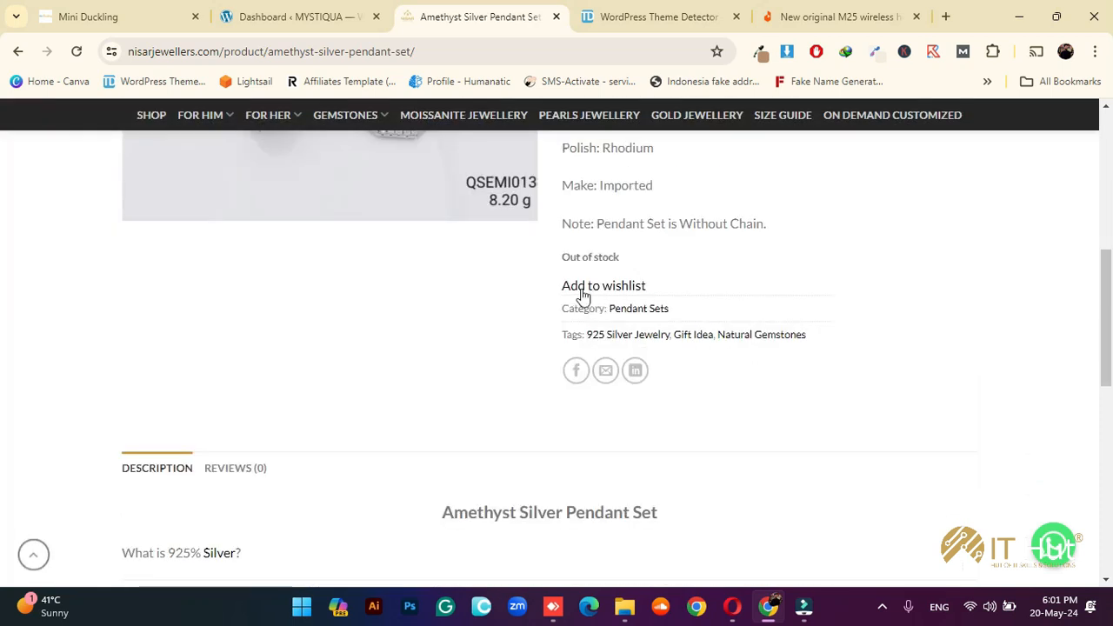
pyautogui.click(598, 285)
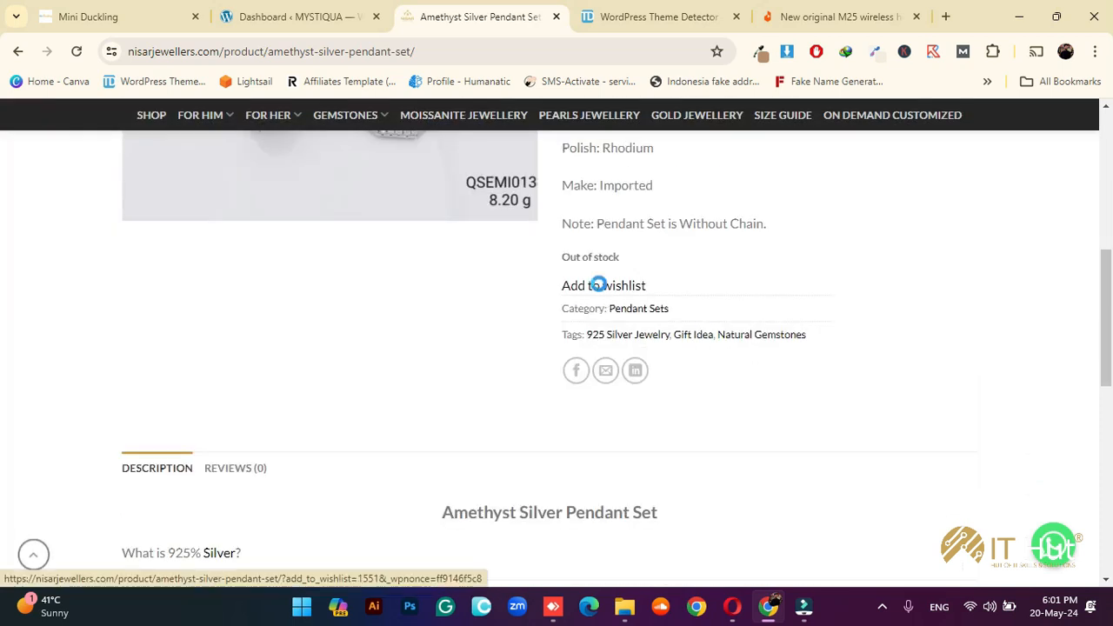
# Open the wishlist page showing the pendant set with a count of 1
pyautogui.scroll(4, 790, 296)
pyautogui.scroll(-3, 789, 300)
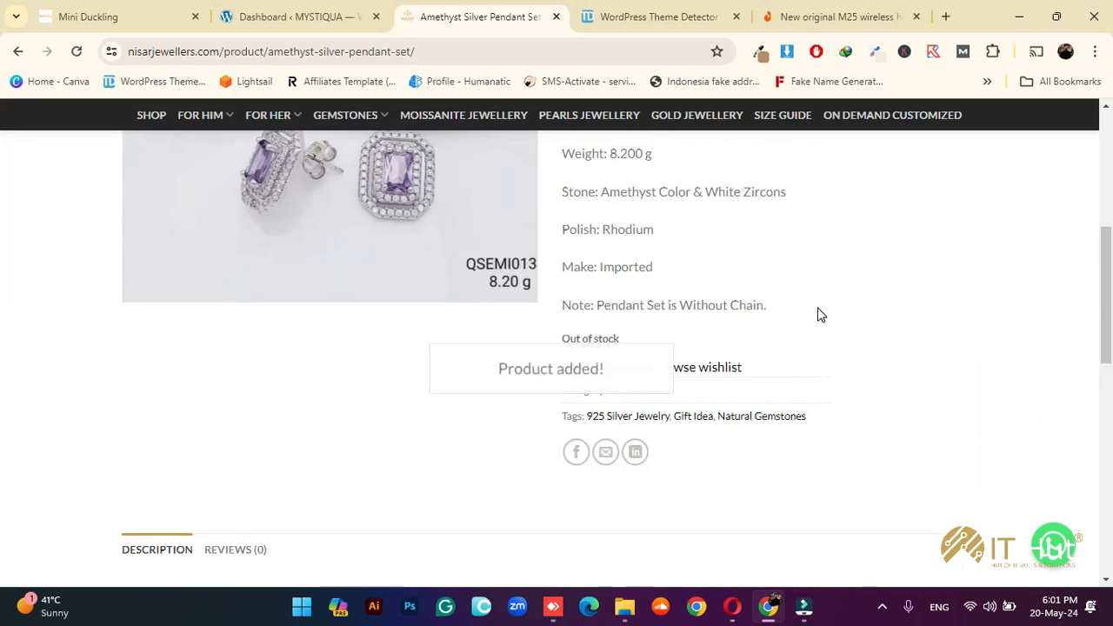
pyautogui.scroll(5, 819, 313)
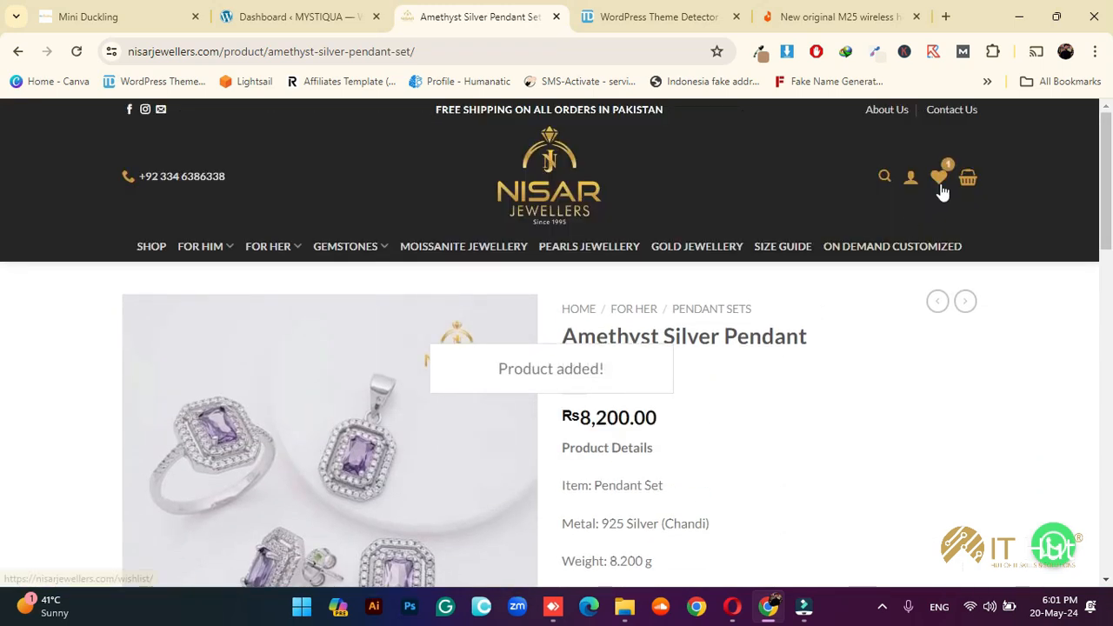
pyautogui.click(941, 186)
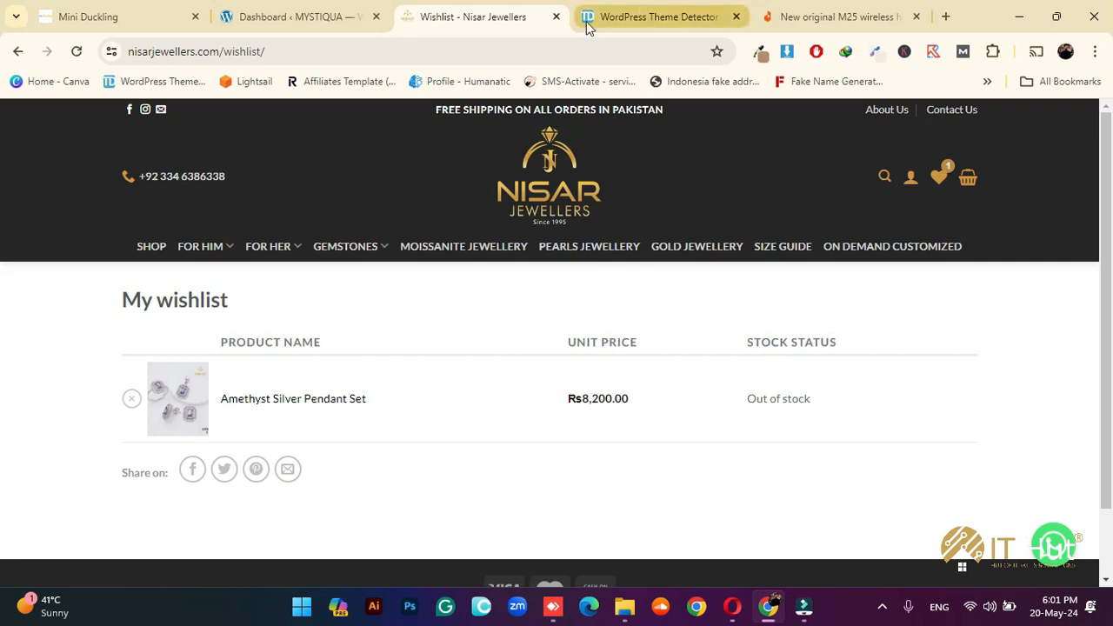
# Look over the WordPress Theme Detector plugin list once more
pyautogui.click(620, 6)
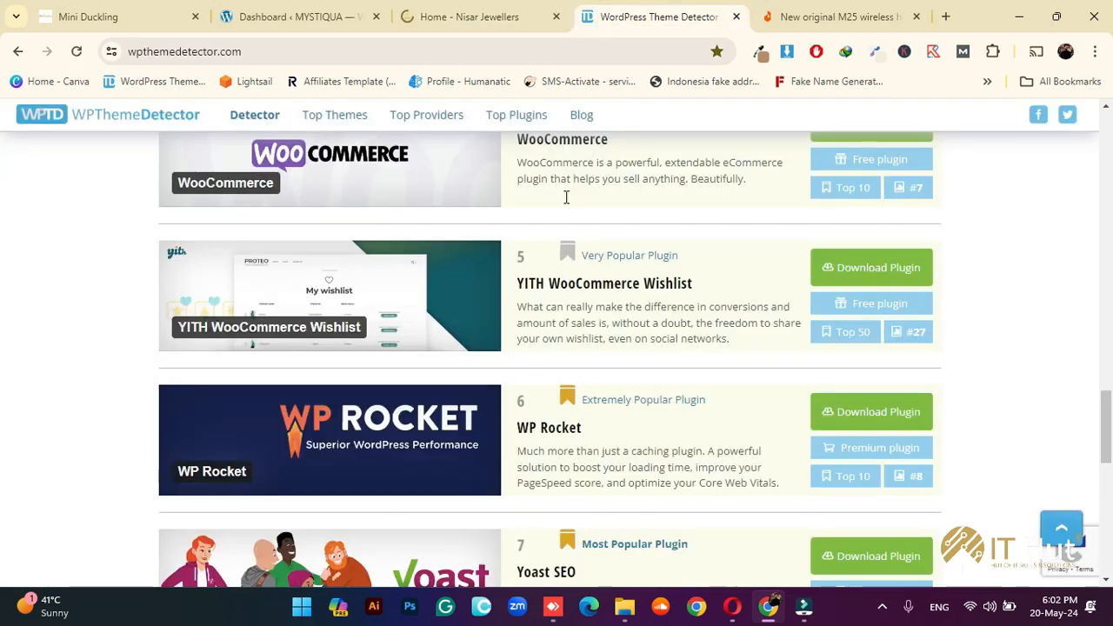
pyautogui.scroll(-3, 710, 360)
pyautogui.scroll(1, 709, 357)
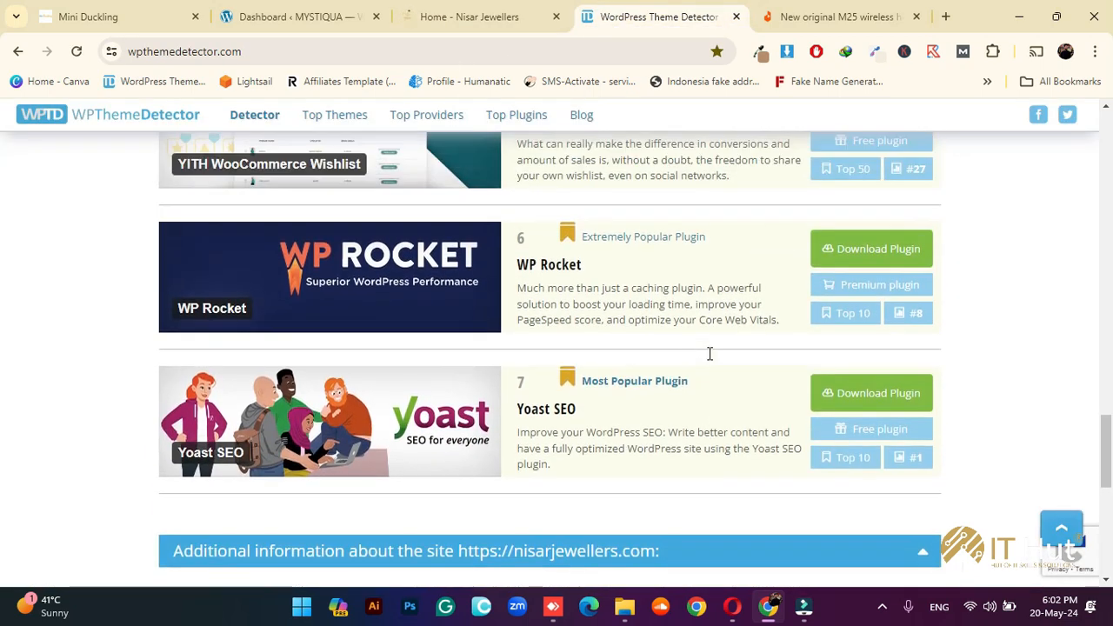
pyautogui.scroll(1, 622, 300)
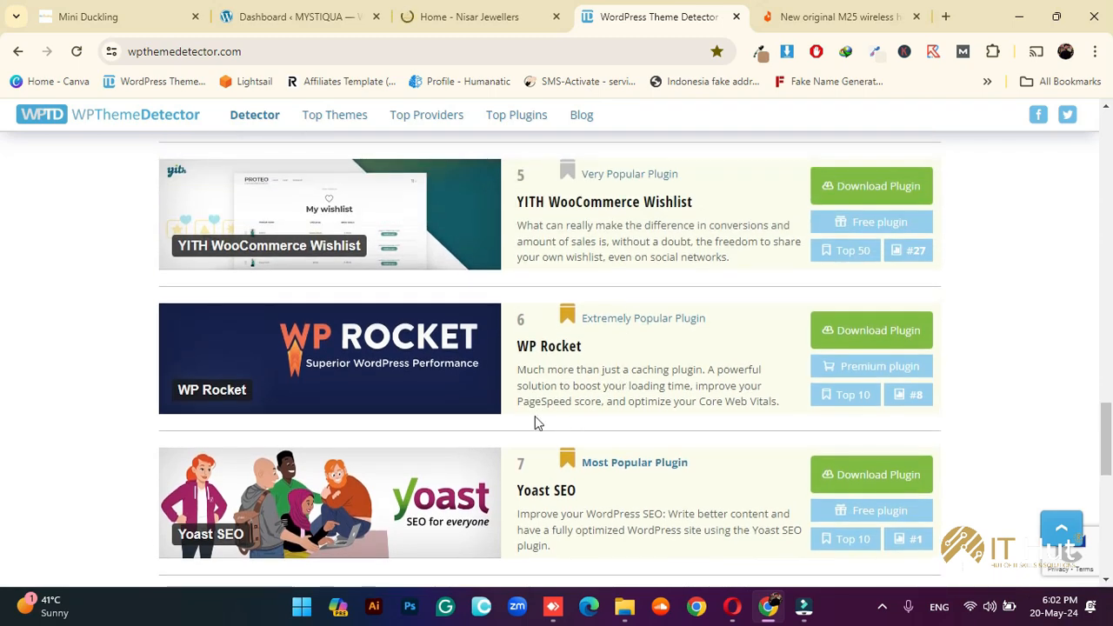
pyautogui.scroll(20, 618, 424)
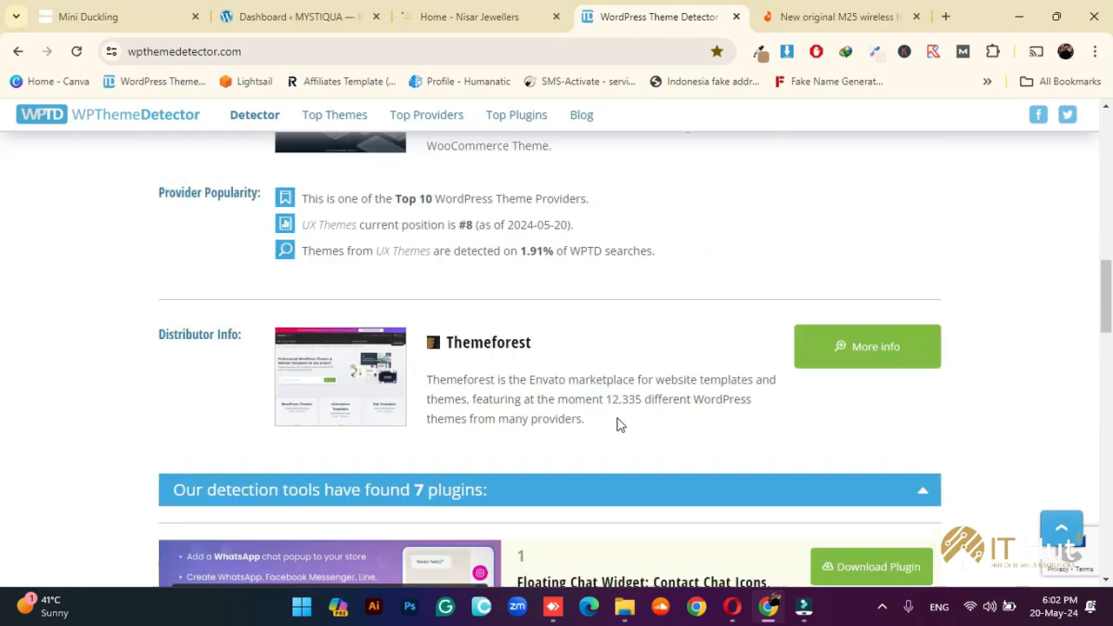
pyautogui.scroll(-2, 618, 424)
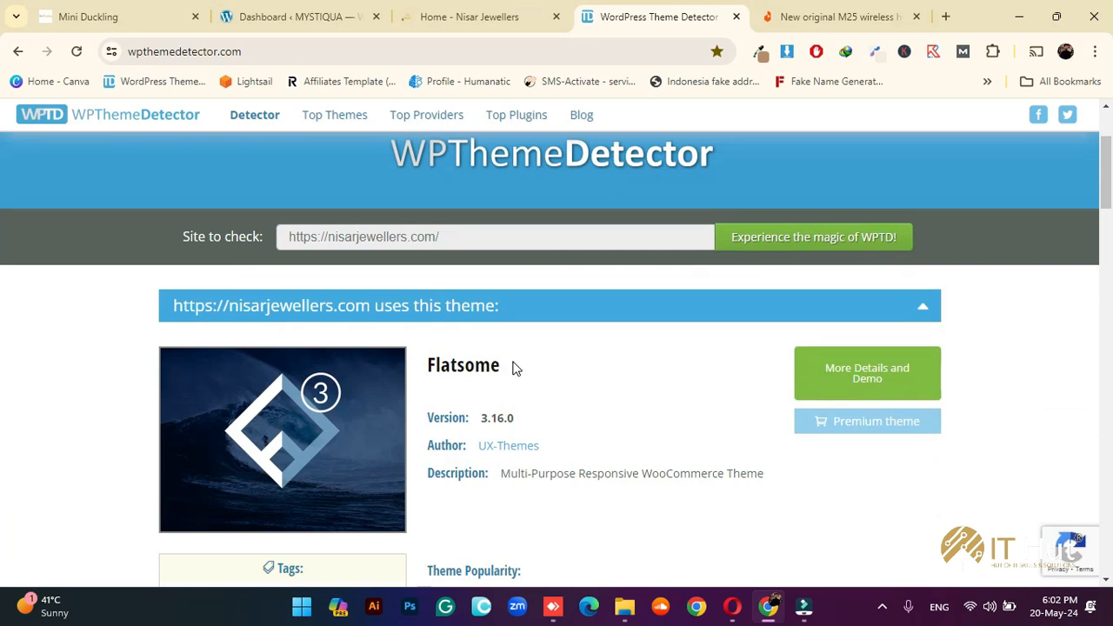
# Close the theme detector and Daraz tabs and start a blank tab
pyautogui.click(736, 17)
pyautogui.click(733, 17)
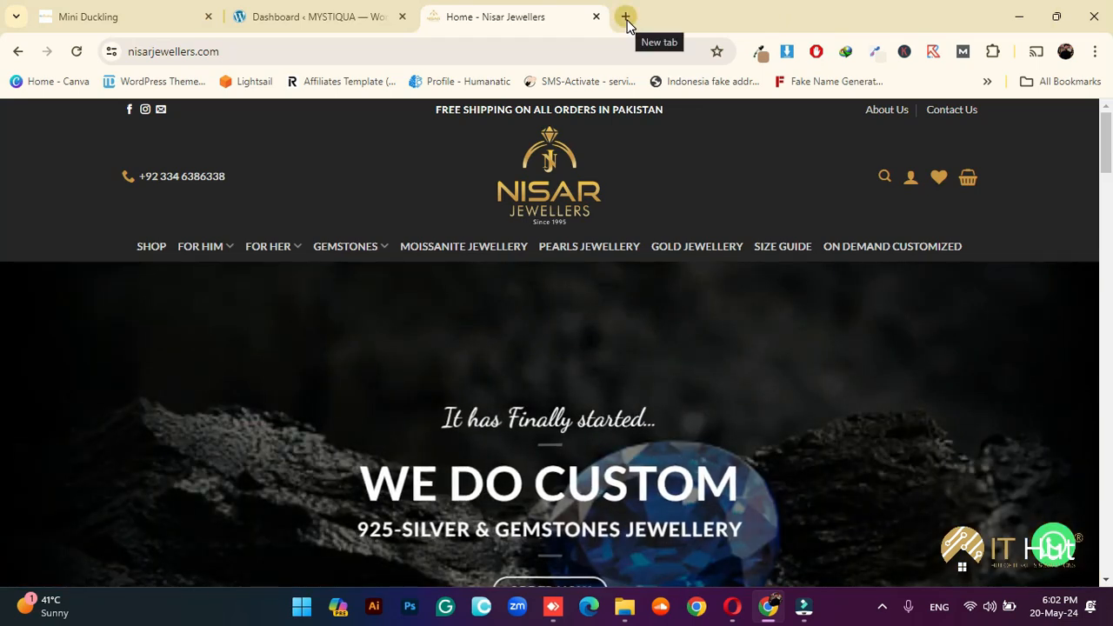
pyautogui.click(626, 17)
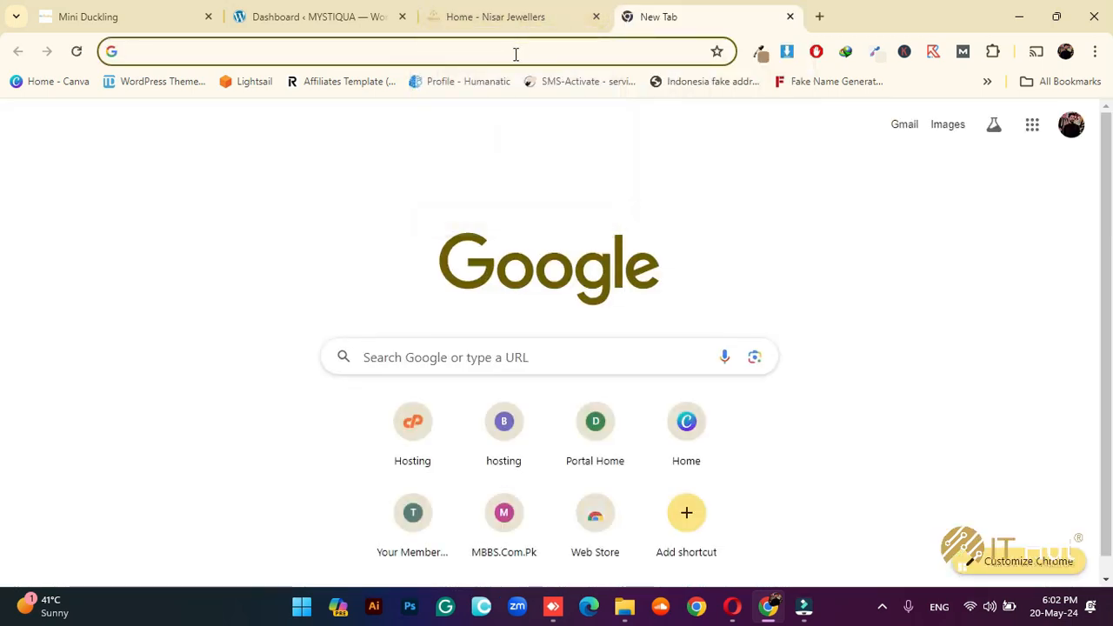
# Load gplastra.com and search the site for 'flatsome'
pyautogui.click(416, 54)
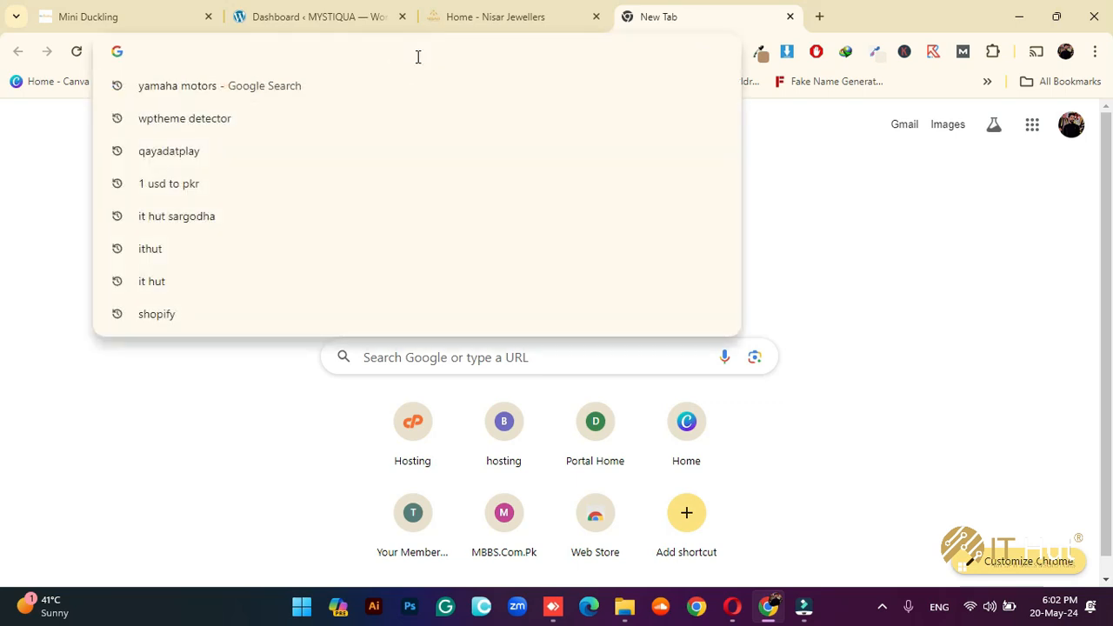
pyautogui.write('gplastra.com')
pyautogui.press('Return')
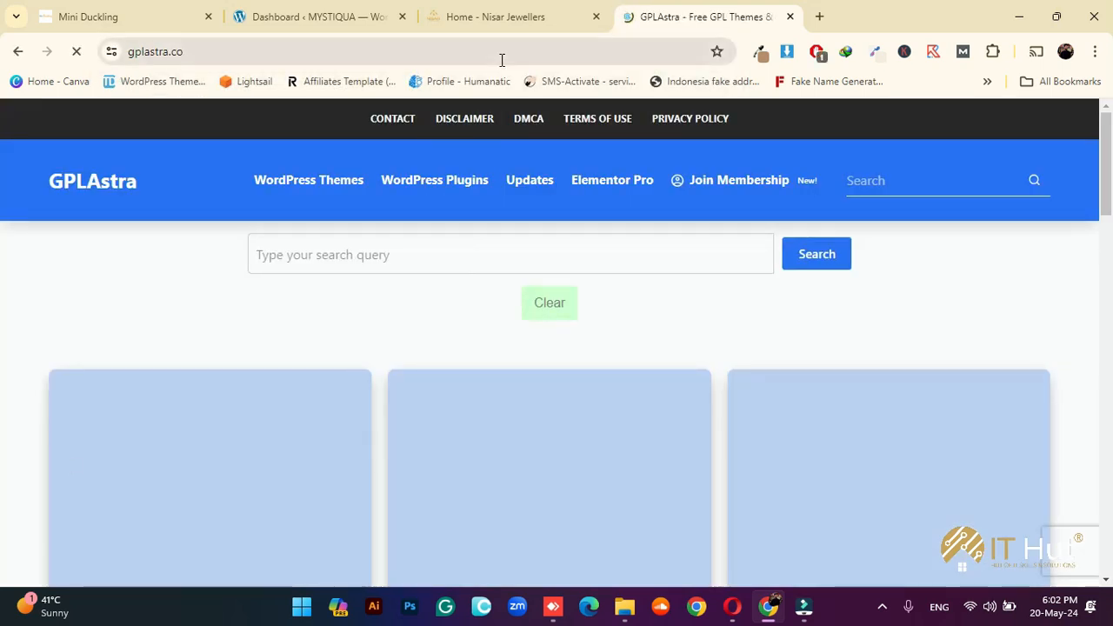
pyautogui.click(396, 258)
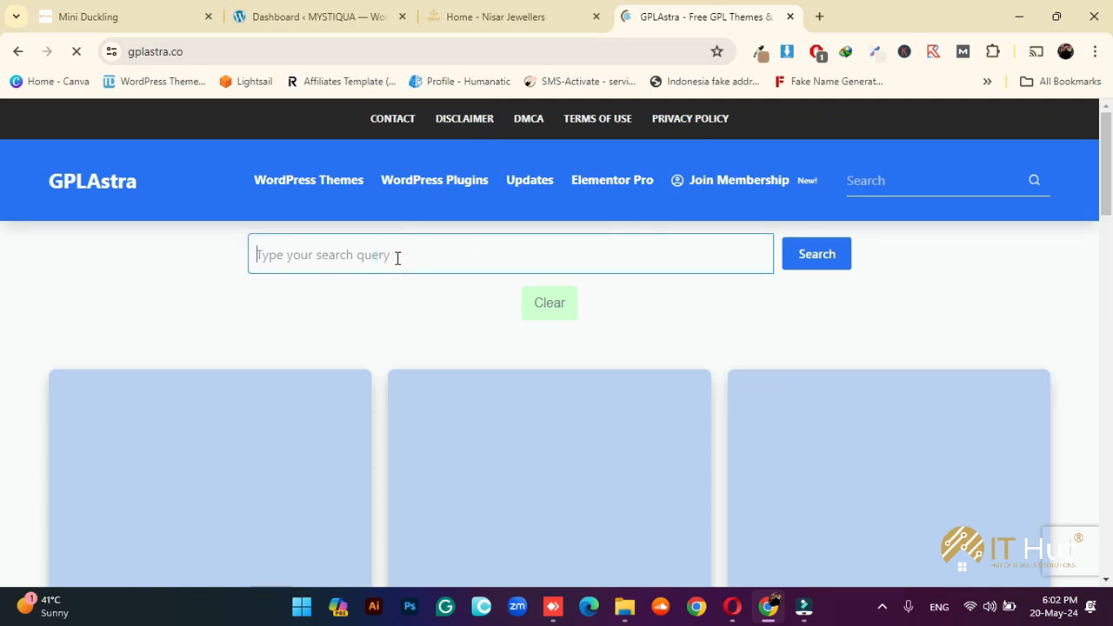
pyautogui.write('fl')
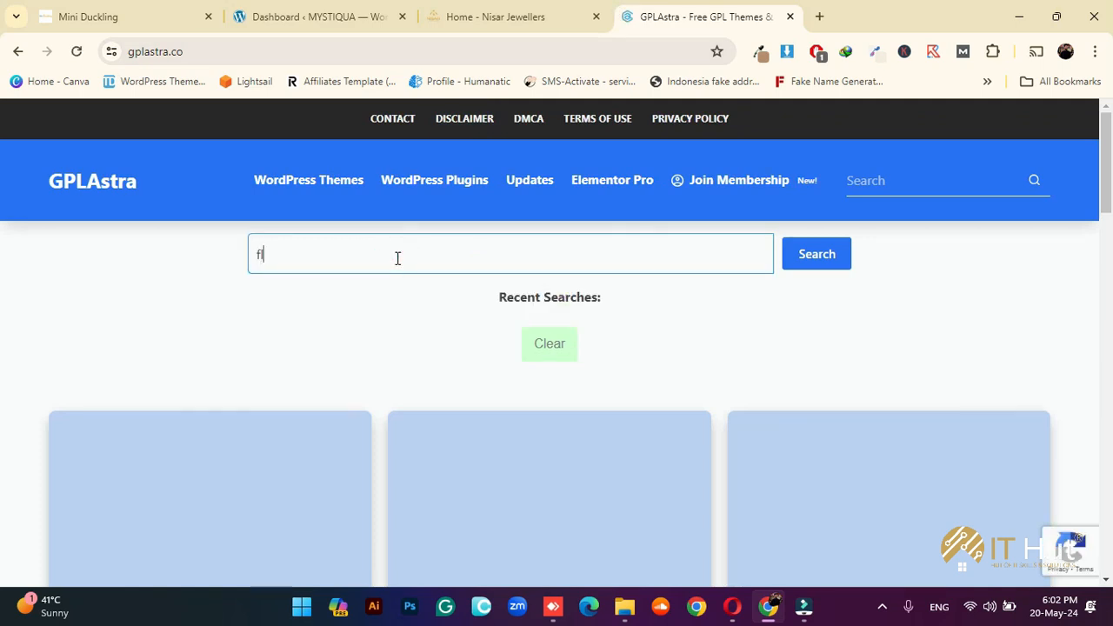
pyautogui.write('atsome')
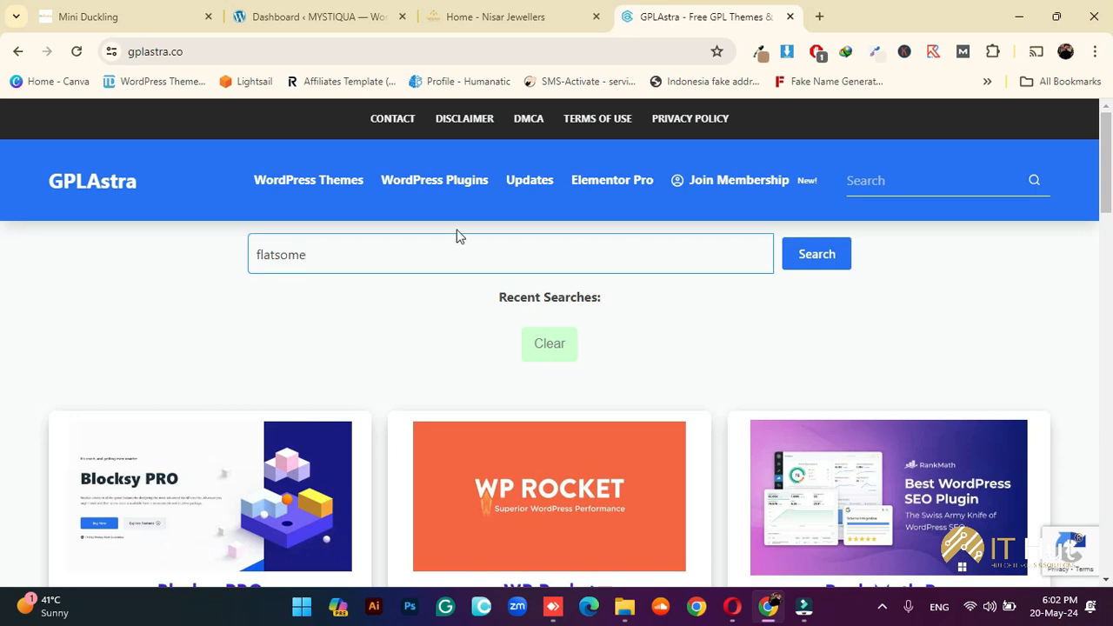
pyautogui.click(817, 258)
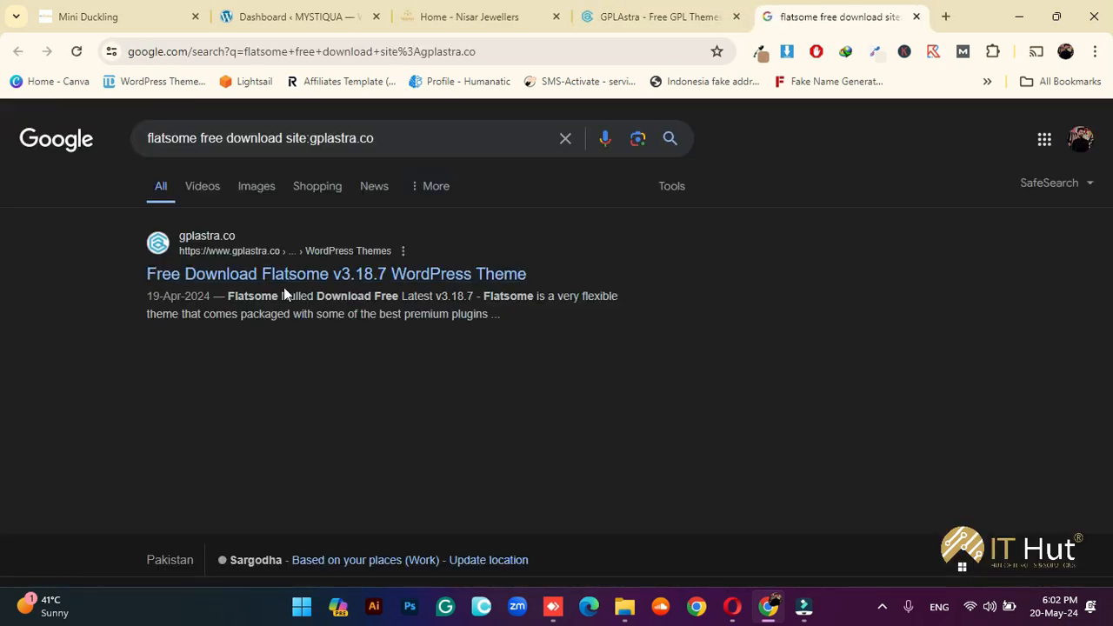
# Open the Free Download Flatsome v3.18.7 result and read through its details and core features
pyautogui.click(224, 274)
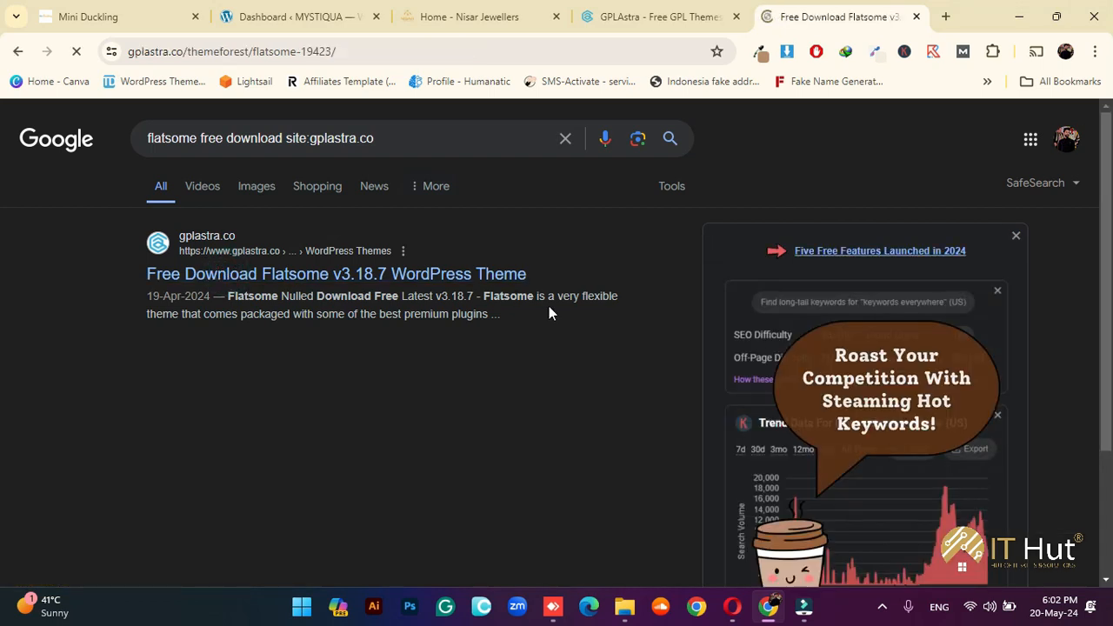
pyautogui.scroll(-3, 616, 447)
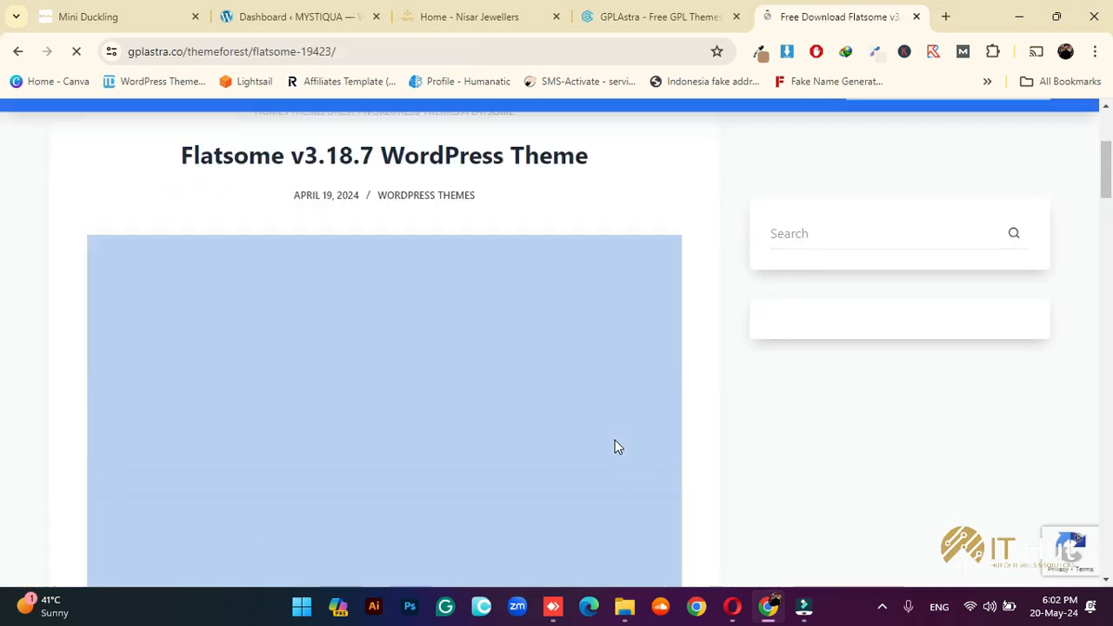
pyautogui.scroll(-1, 306, 444)
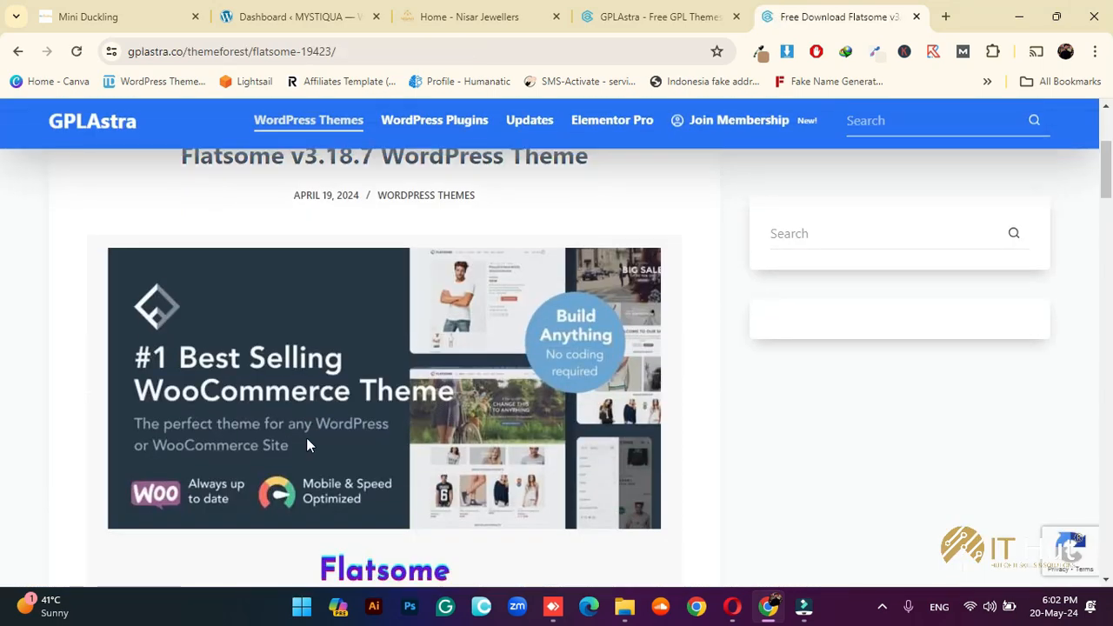
pyautogui.scroll(-1, 306, 445)
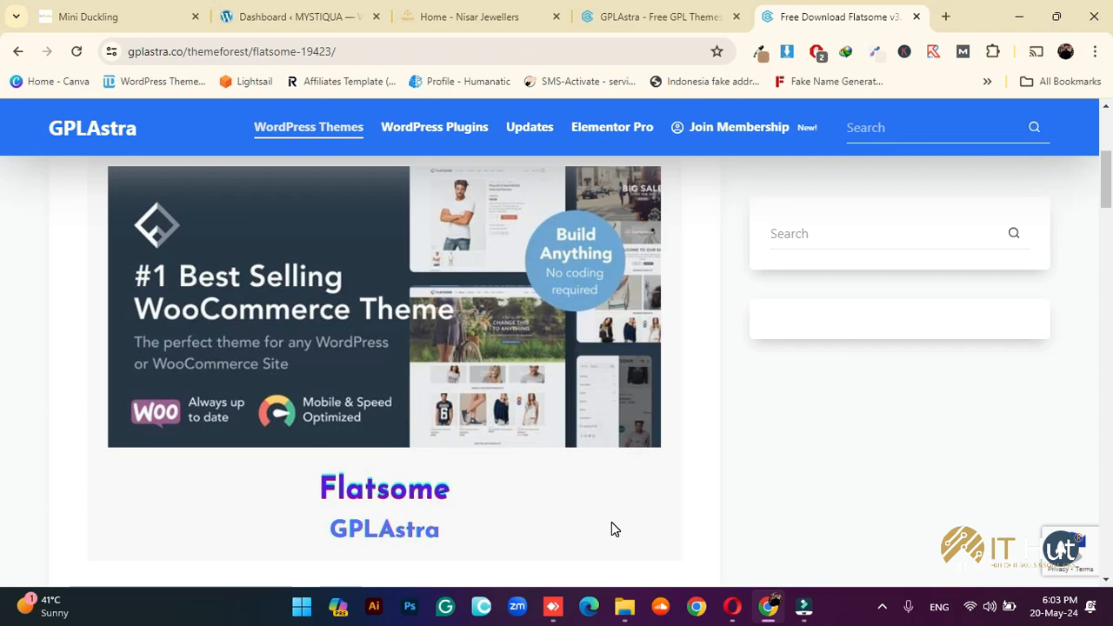
pyautogui.scroll(-5, 612, 526)
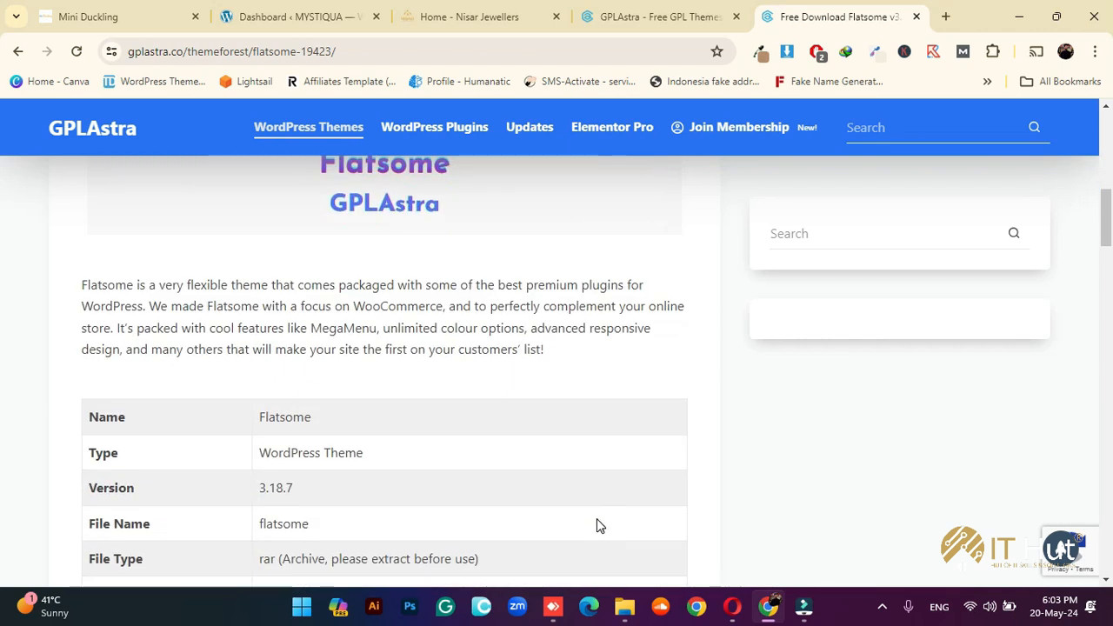
pyautogui.scroll(-4, 434, 426)
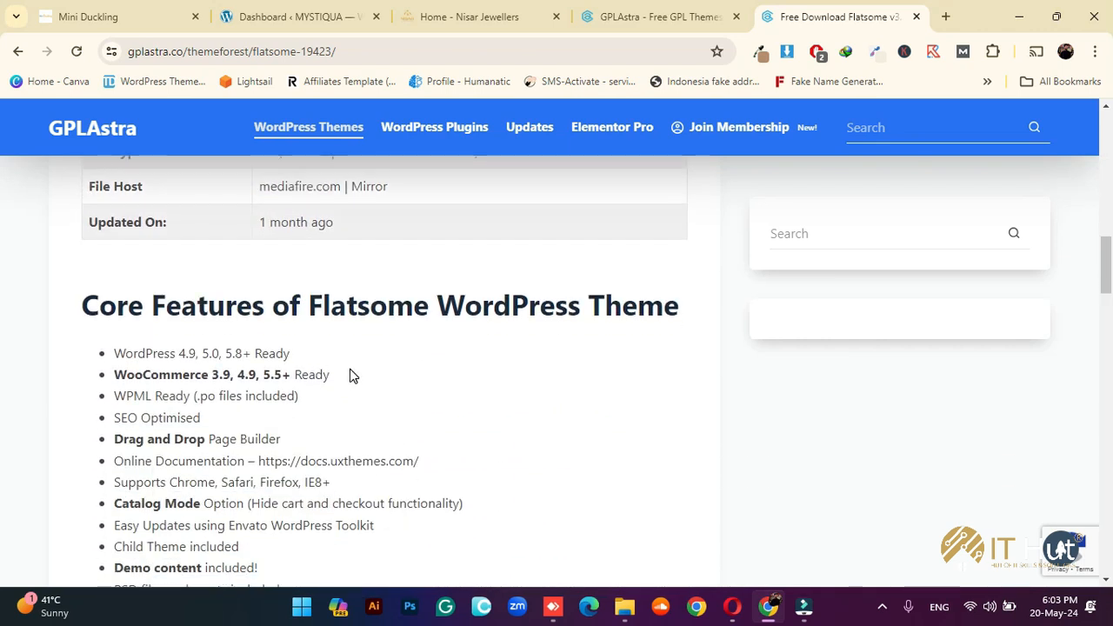
pyautogui.scroll(-1, 365, 376)
pyautogui.scroll(4, 385, 377)
pyautogui.scroll(-3, 400, 396)
# Glance at the Nisar Jewellers site and WordPress dashboard, then return to the Flatsome page
pyautogui.click(452, 11)
pyautogui.click(329, 11)
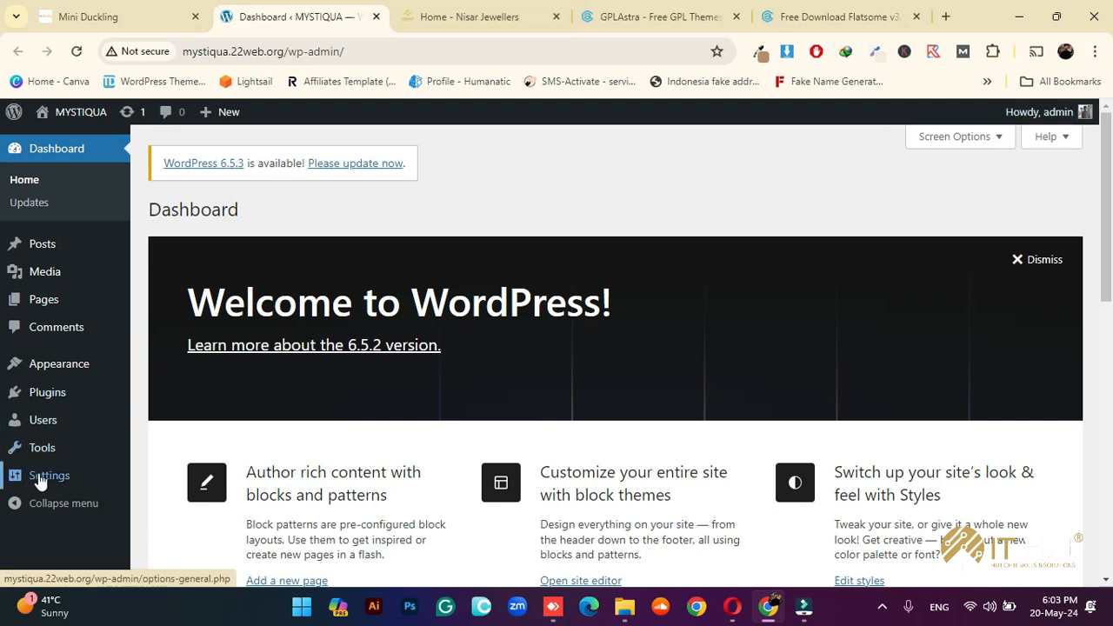
pyautogui.moveTo(39, 476)
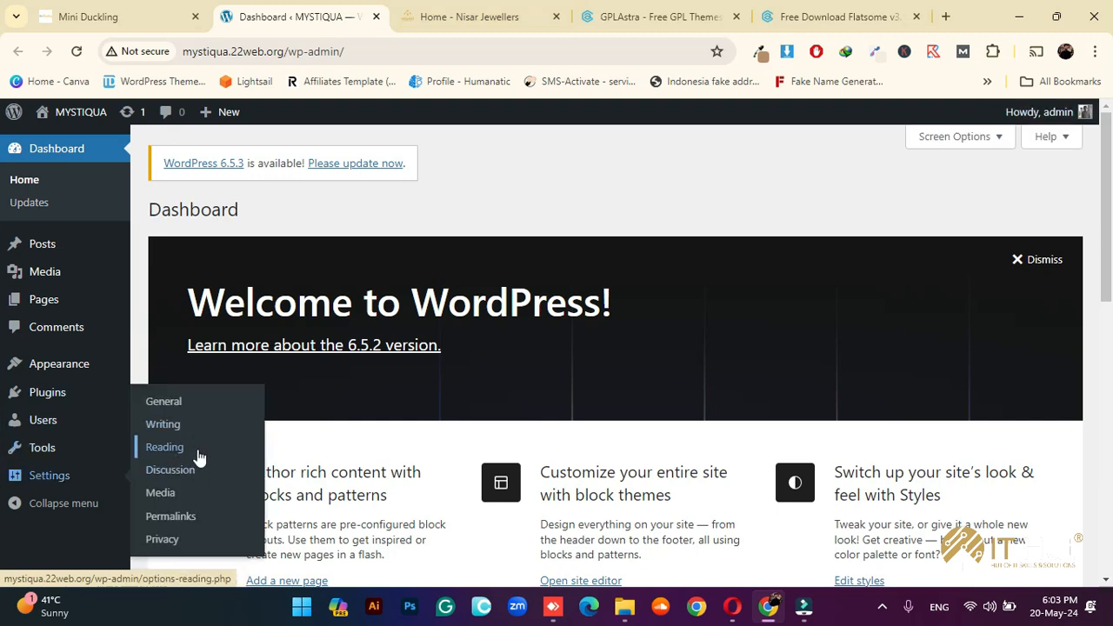
pyautogui.click(218, 454)
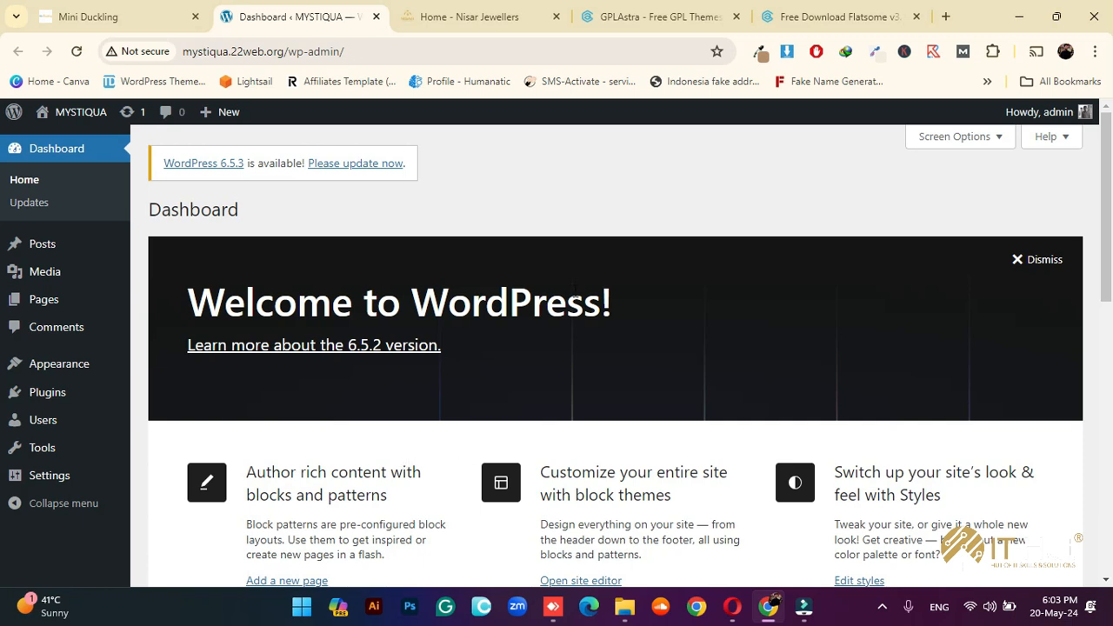
pyautogui.click(758, 17)
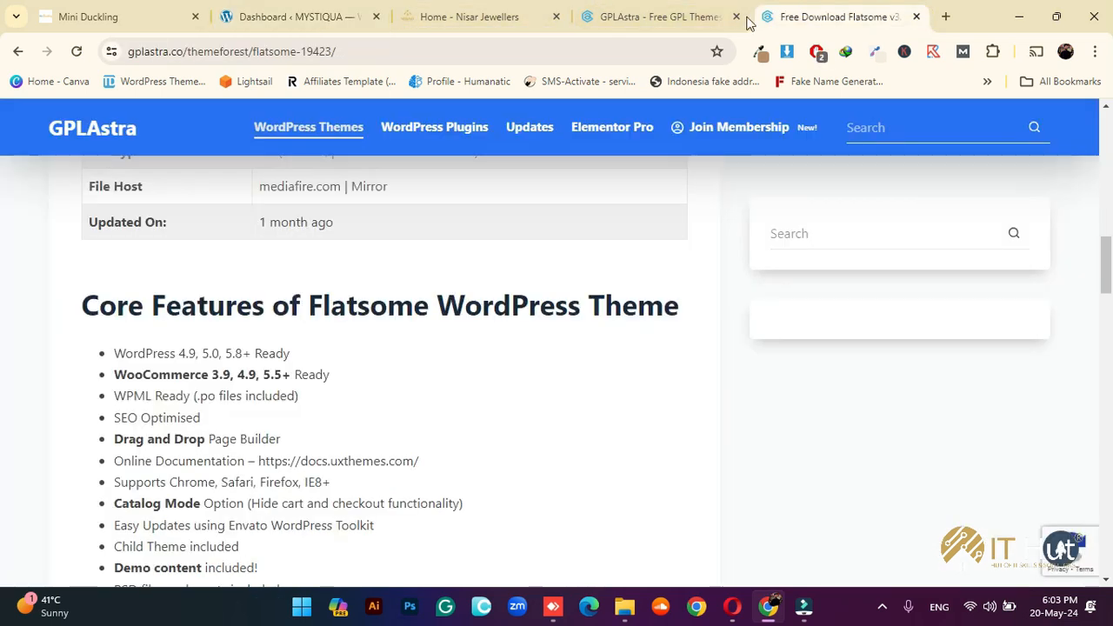
# Close the search tab and open Flatsome's download page from Free Download Flatsome Latest Version
pyautogui.click(736, 17)
pyautogui.scroll(-4, 390, 316)
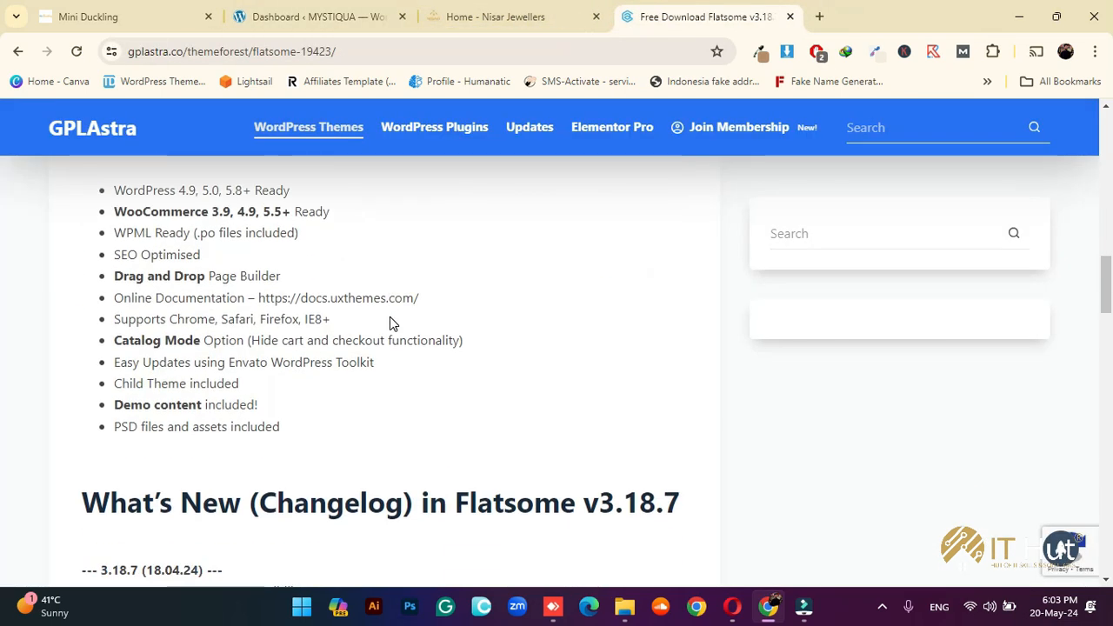
pyautogui.scroll(-2, 298, 403)
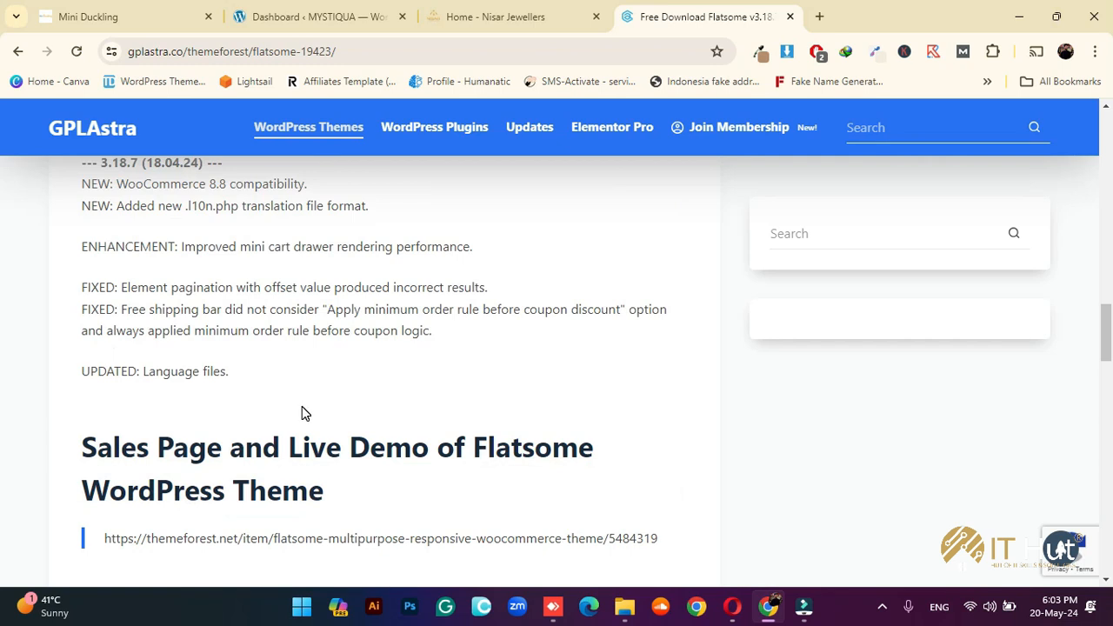
pyautogui.scroll(-5, 302, 407)
pyautogui.scroll(-5, 302, 409)
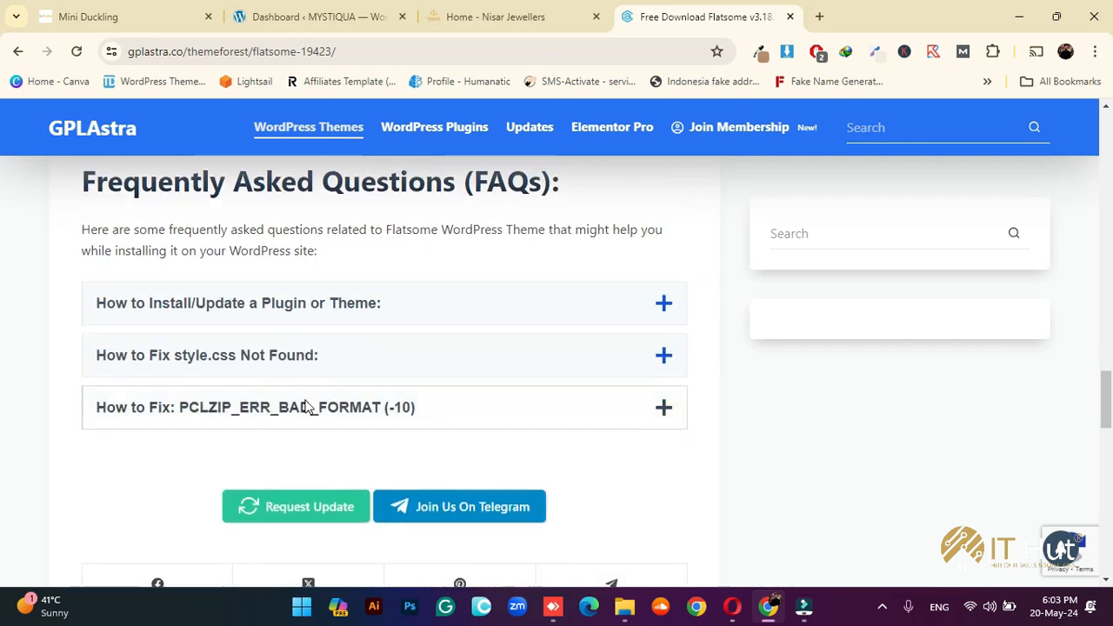
pyautogui.scroll(5, 310, 396)
pyautogui.scroll(2, 315, 381)
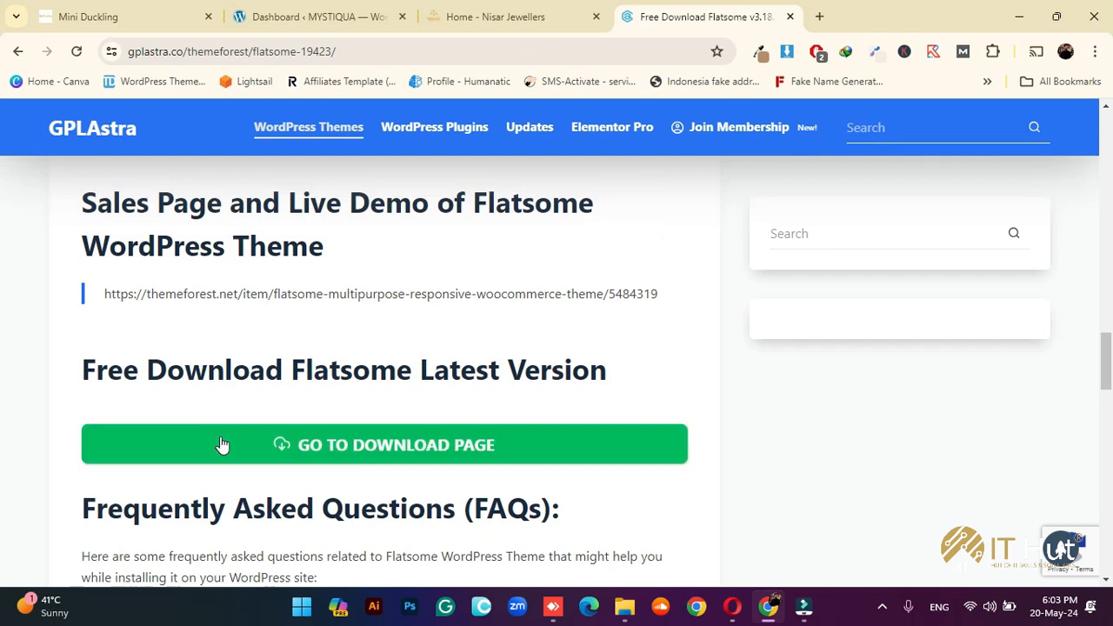
pyautogui.click(352, 445)
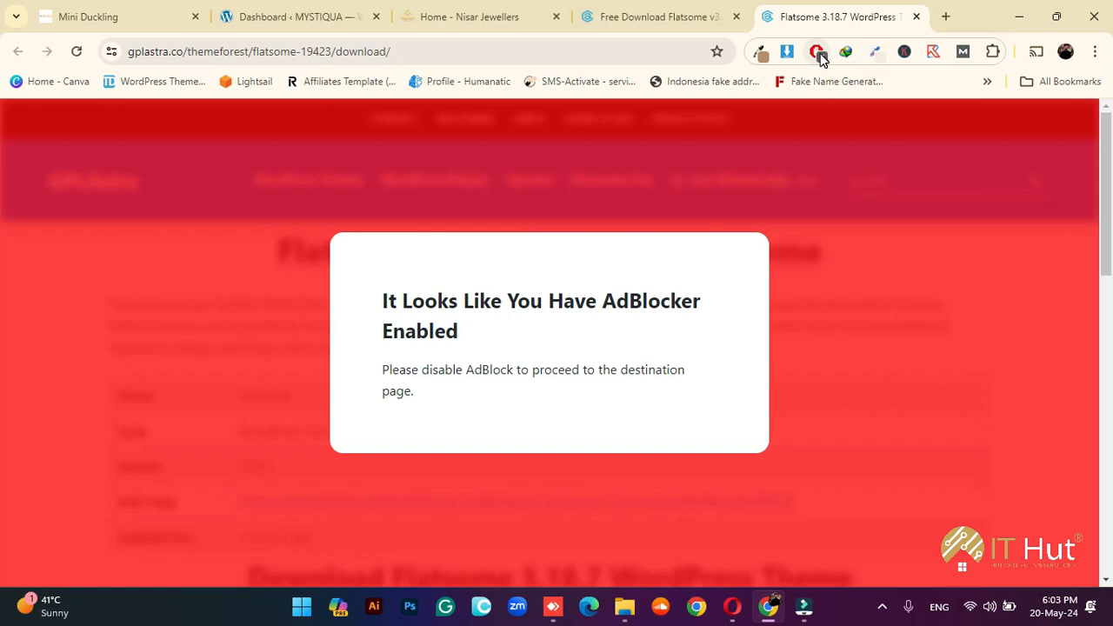
# Disable the ad blocker for GPLAstra and choose the Mediafire download for Flatsome
pyautogui.click(819, 54)
pyautogui.click(732, 304)
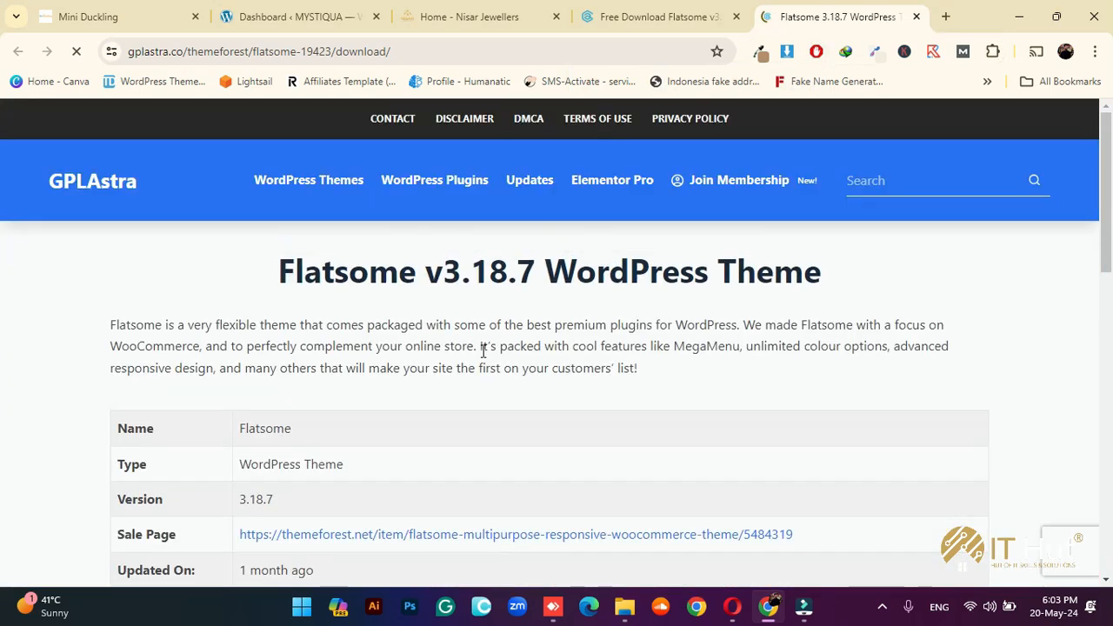
pyautogui.scroll(-3, 483, 350)
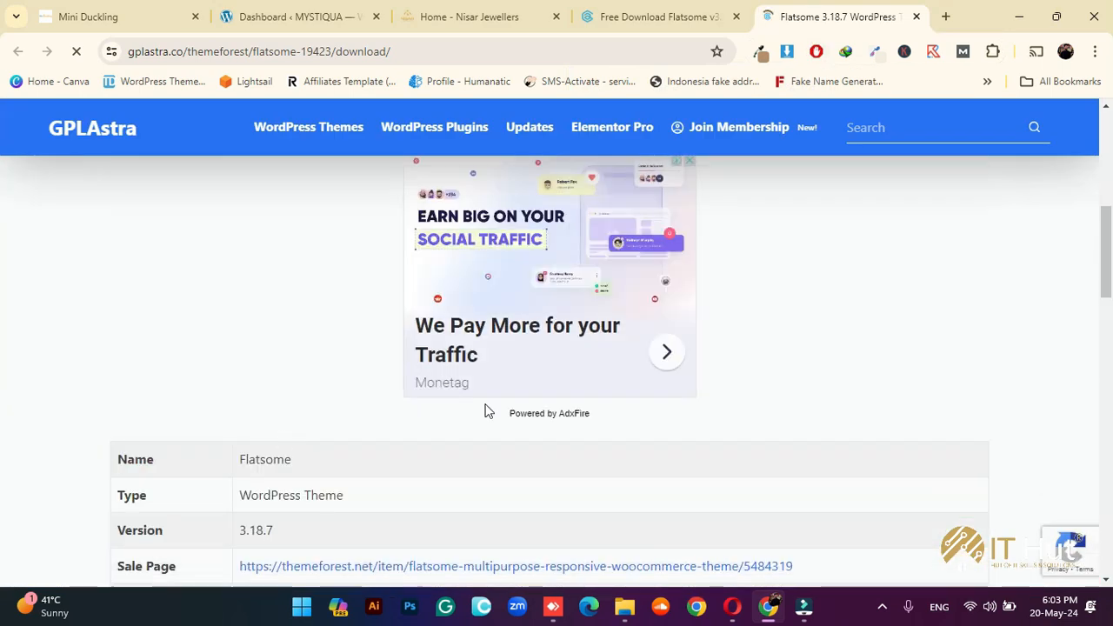
pyautogui.scroll(-6, 522, 432)
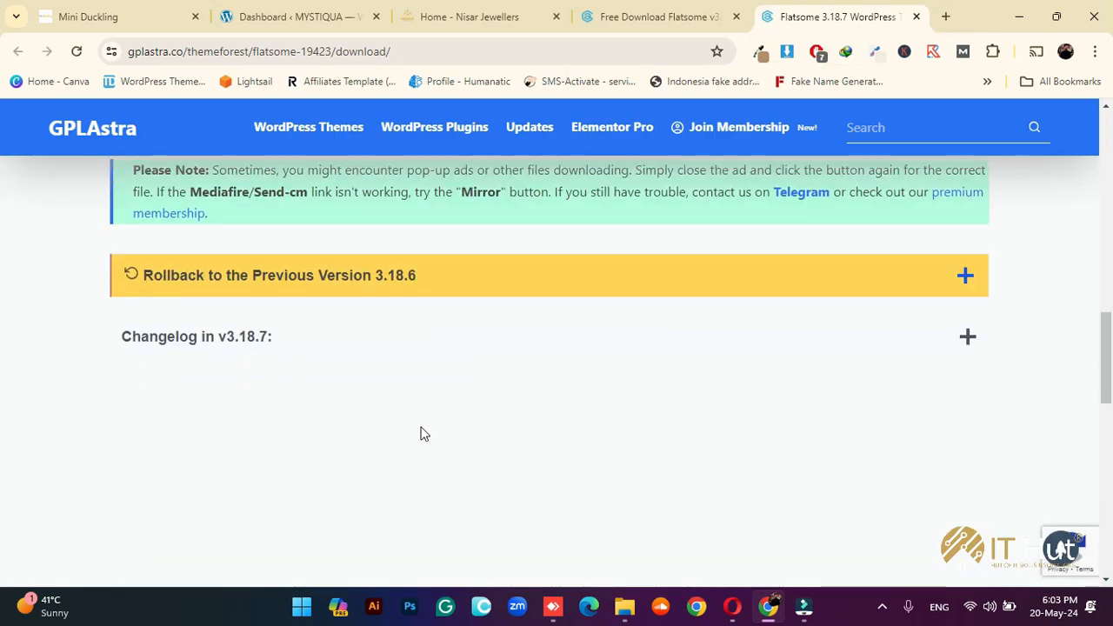
pyautogui.scroll(4, 424, 434)
pyautogui.click(497, 462)
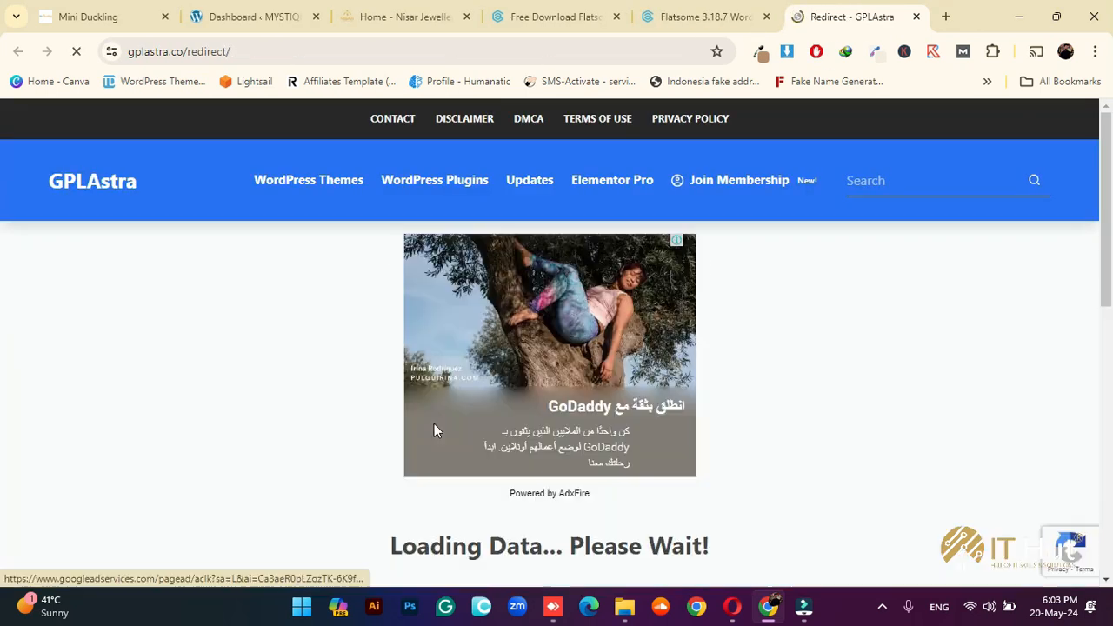
# Download flatsome.3.18.7-package.rar (10.71 MB) into Downloads\Compressed and close the redirect tab
pyautogui.scroll(-3, 748, 431)
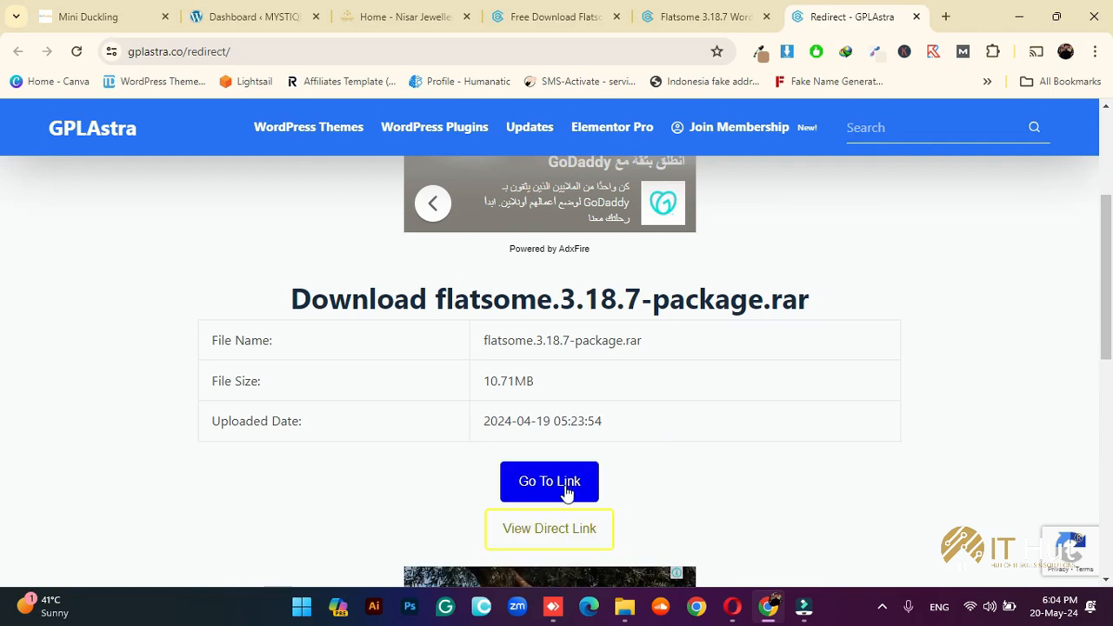
pyautogui.click(566, 493)
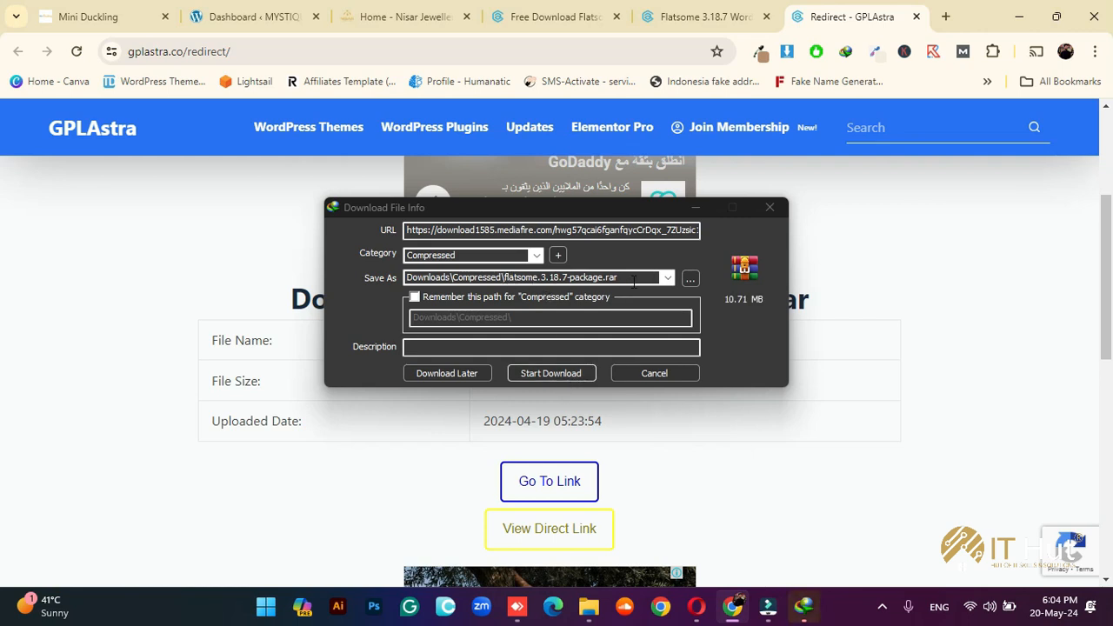
pyautogui.click(532, 373)
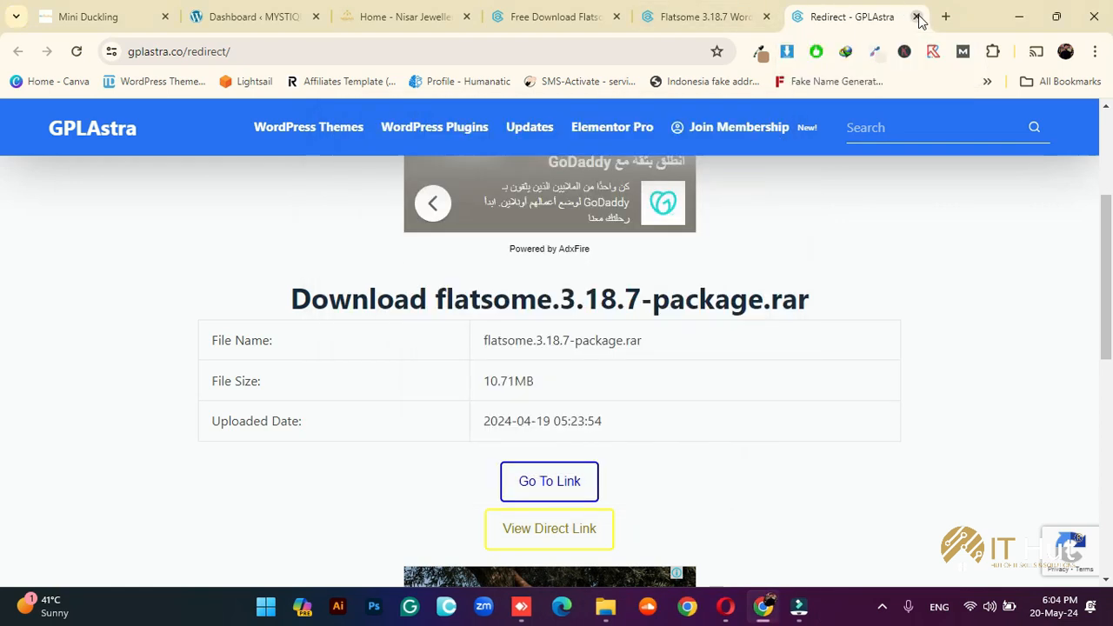
pyautogui.click(917, 17)
# Close the leftover Flatsome tabs and browse to Downloads\Compressed in File Explorer
pyautogui.click(917, 17)
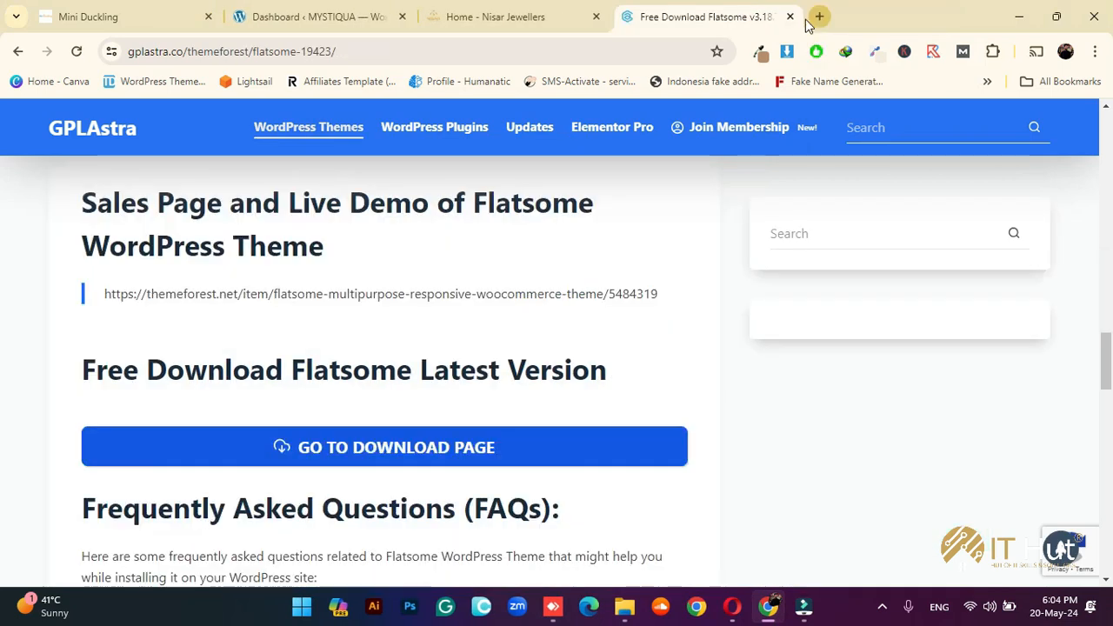
pyautogui.click(793, 17)
pyautogui.click(628, 597)
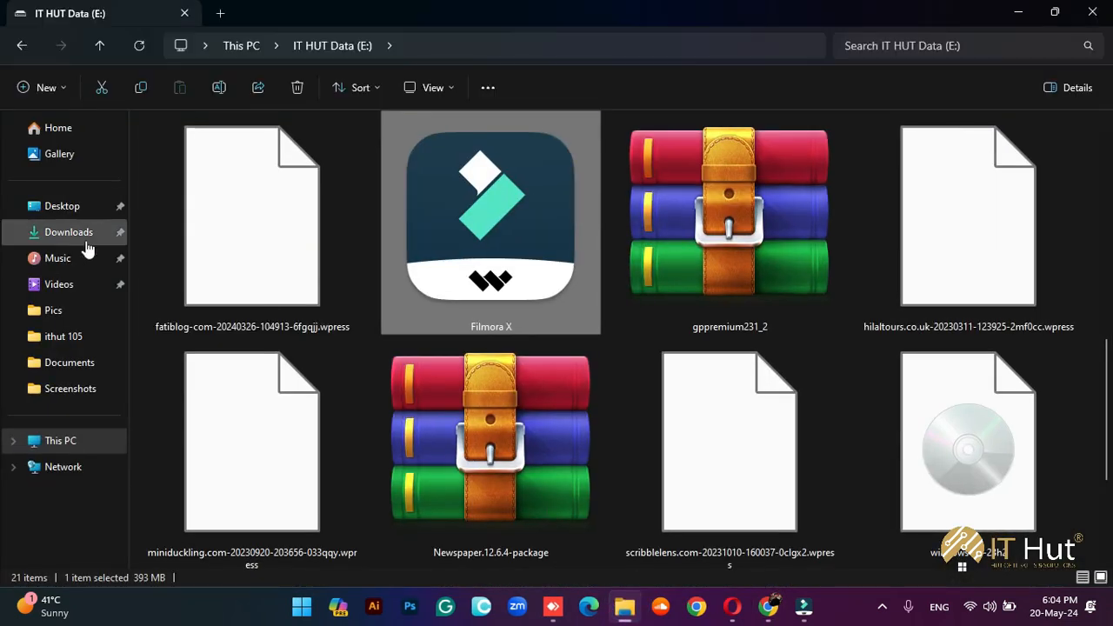
pyautogui.click(70, 236)
pyautogui.doubleClick(215, 203)
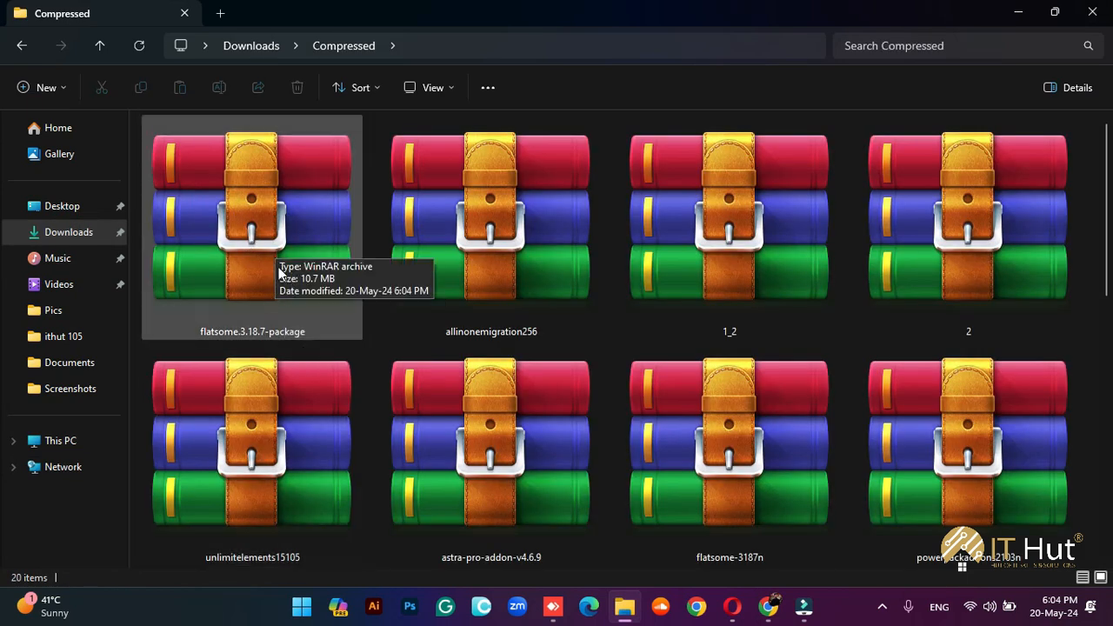
# Extract flatsome.3.18.7-package to its own folder and open that folder
pyautogui.click(270, 273)
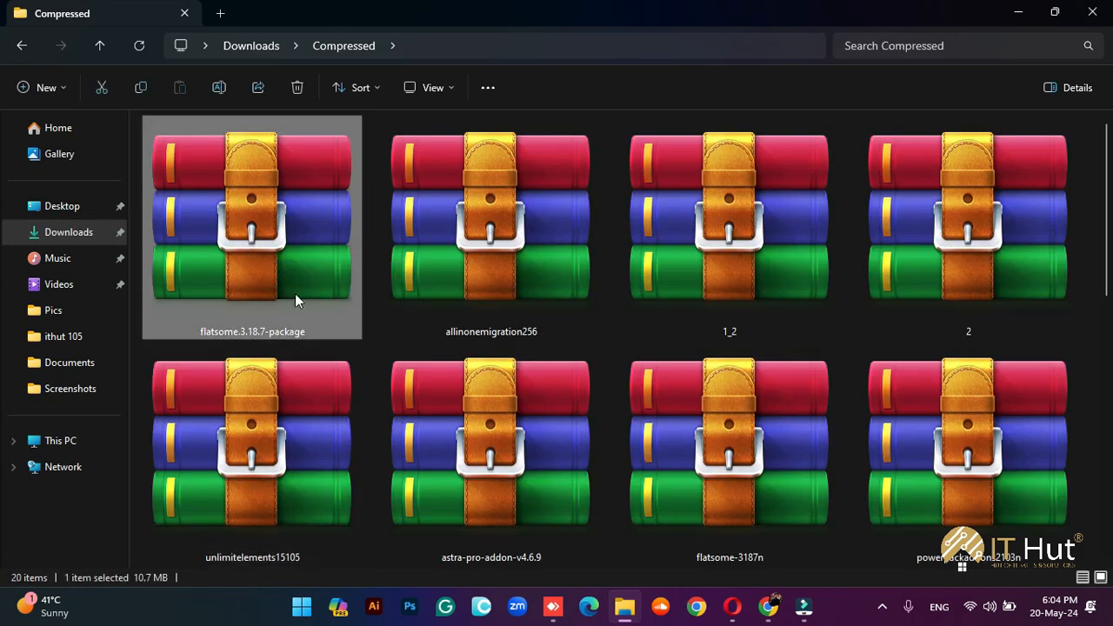
pyautogui.rightClick(259, 268)
pyautogui.click(355, 480)
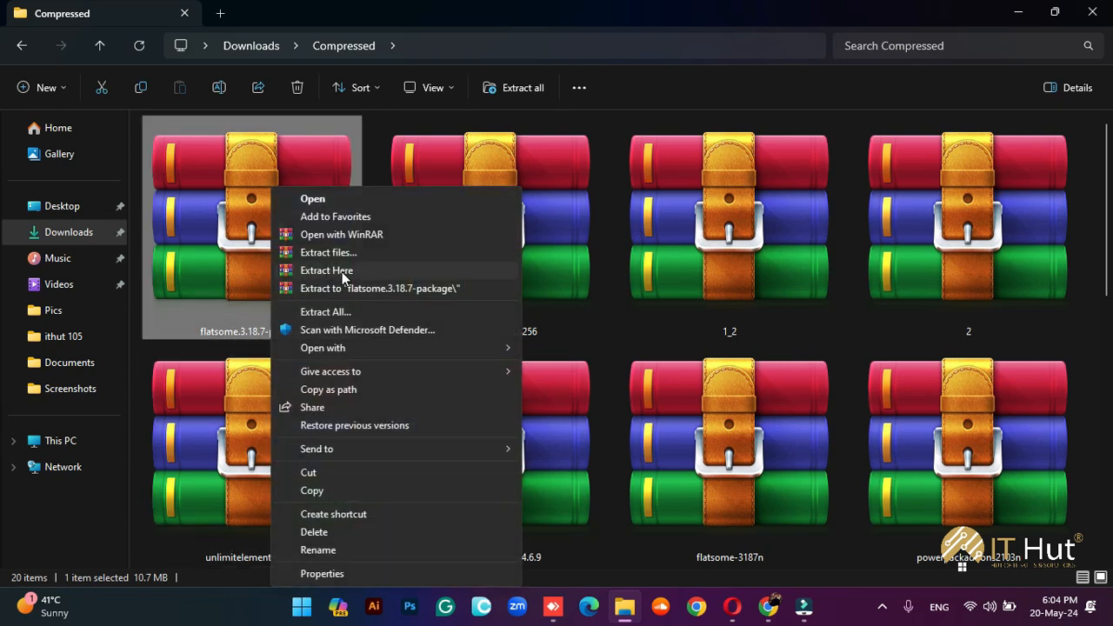
pyautogui.click(350, 287)
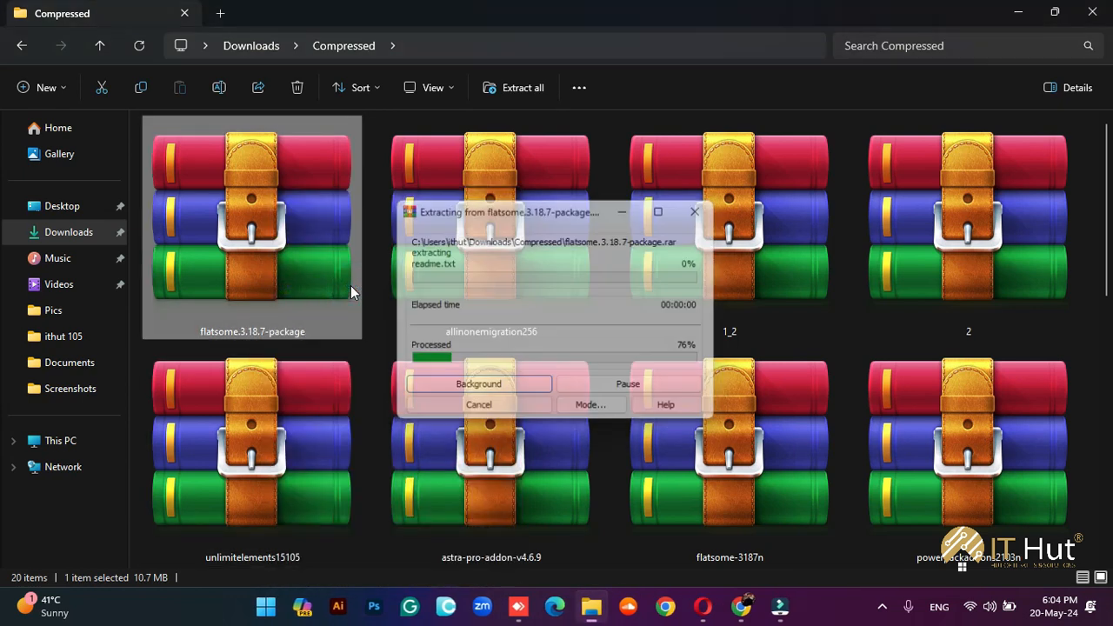
pyautogui.scroll(-5, 608, 348)
pyautogui.scroll(-5, 564, 408)
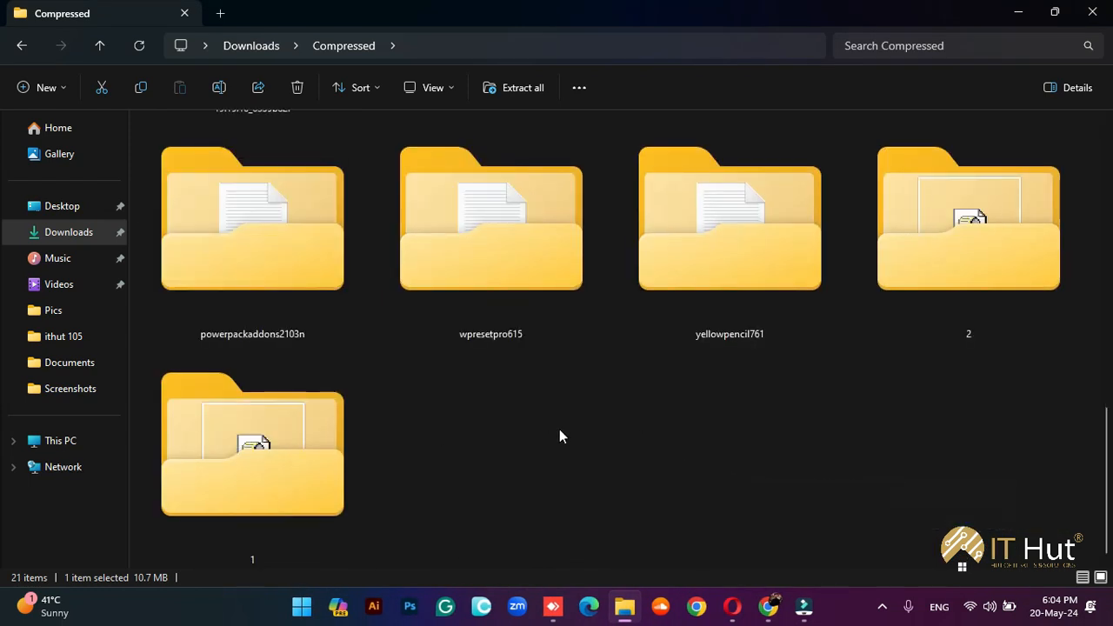
pyautogui.scroll(2, 559, 436)
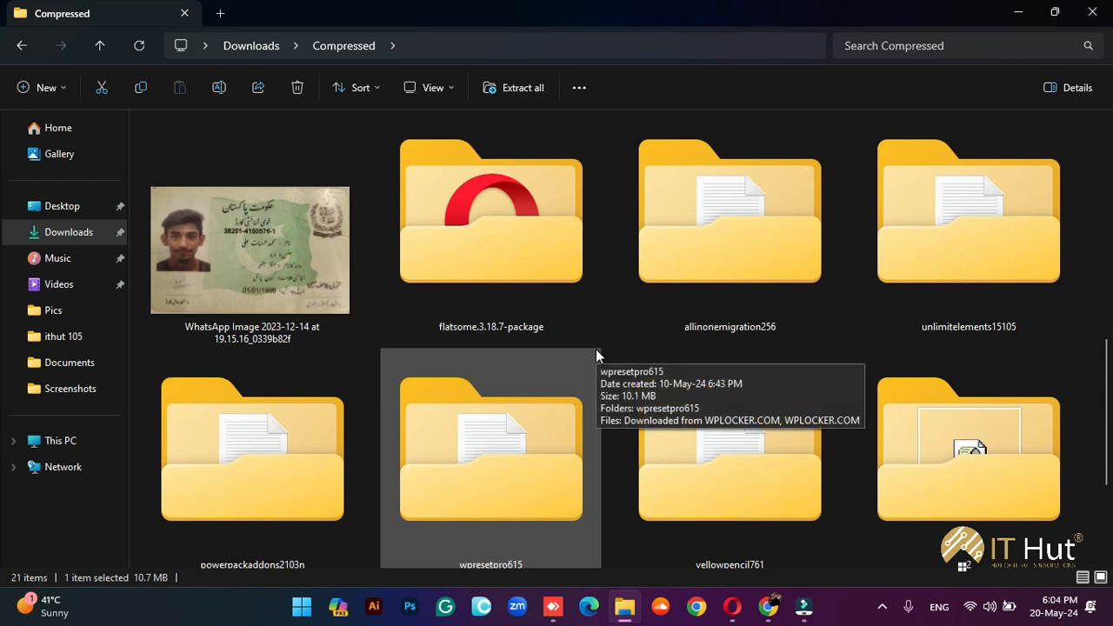
pyautogui.doubleClick(488, 269)
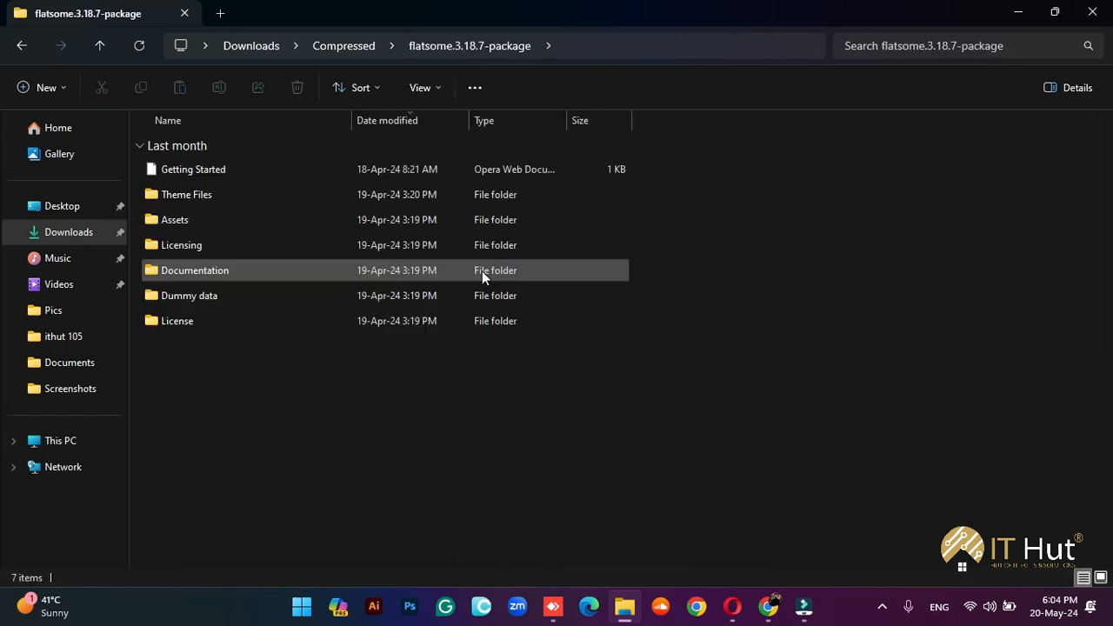
# Show the package folder as extra large icons and open Theme Files
pyautogui.rightClick(272, 404)
pyautogui.moveTo(419, 249)
pyautogui.click(548, 250)
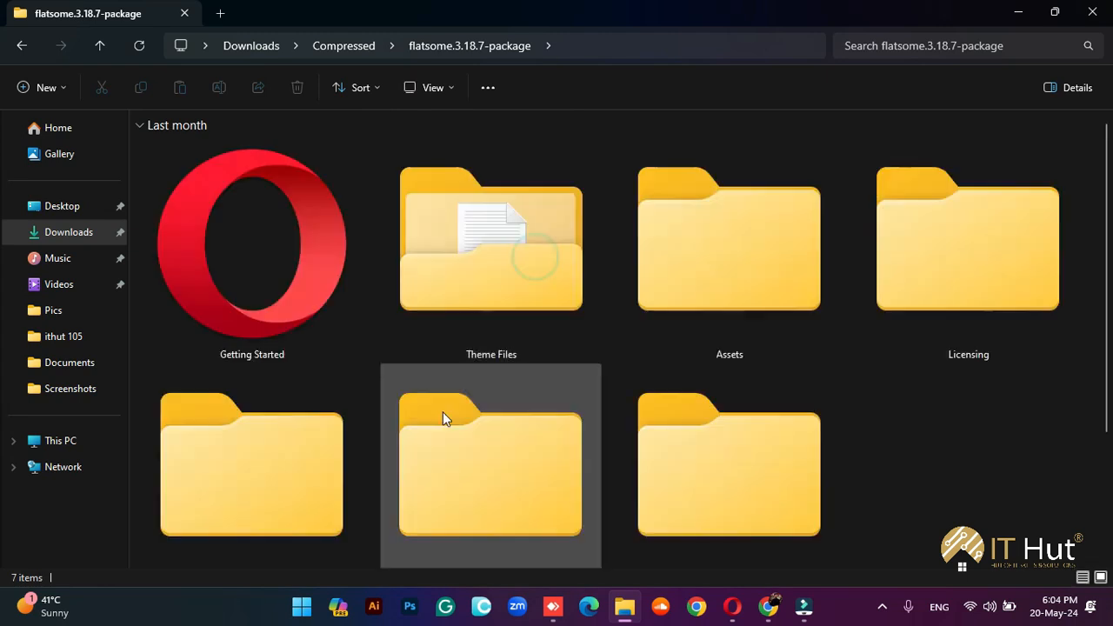
pyautogui.scroll(-1, 936, 464)
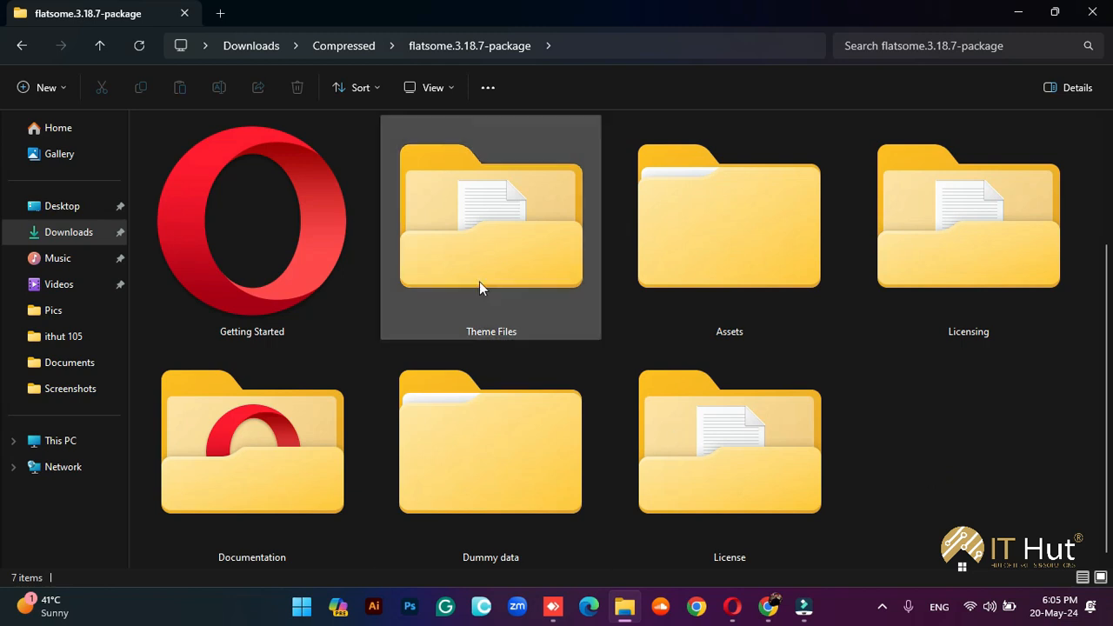
pyautogui.doubleClick(452, 239)
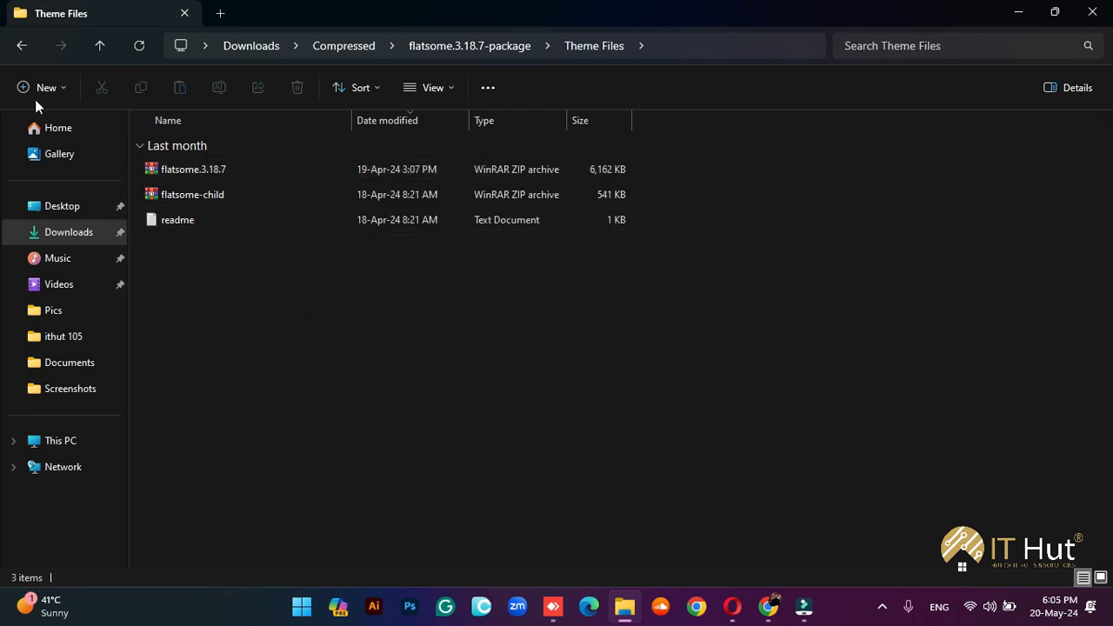
pyautogui.click(19, 47)
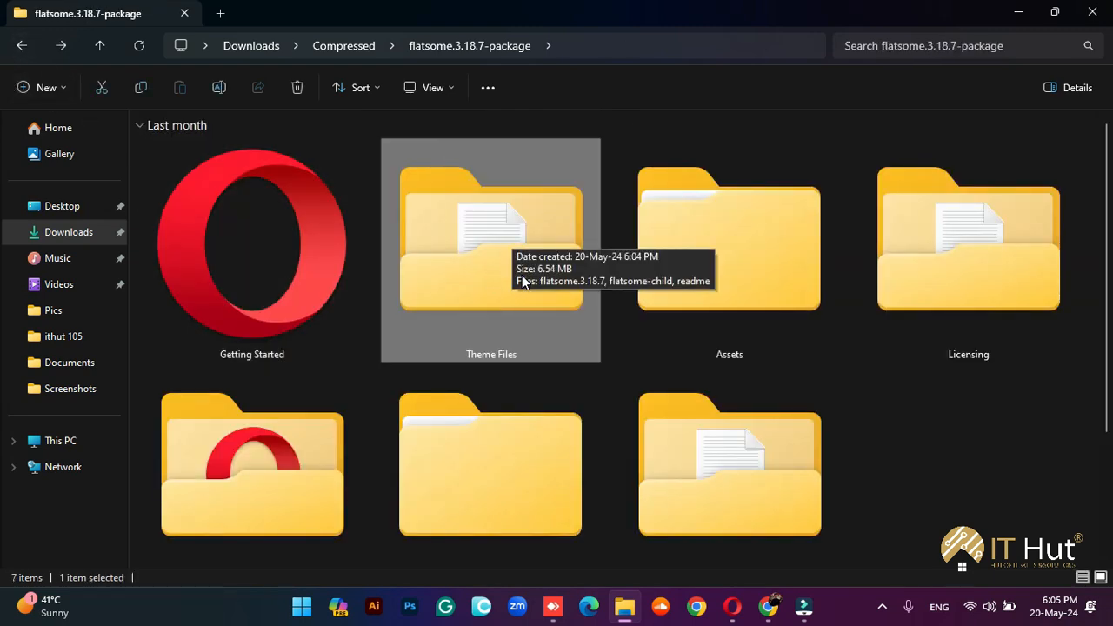
pyautogui.doubleClick(522, 275)
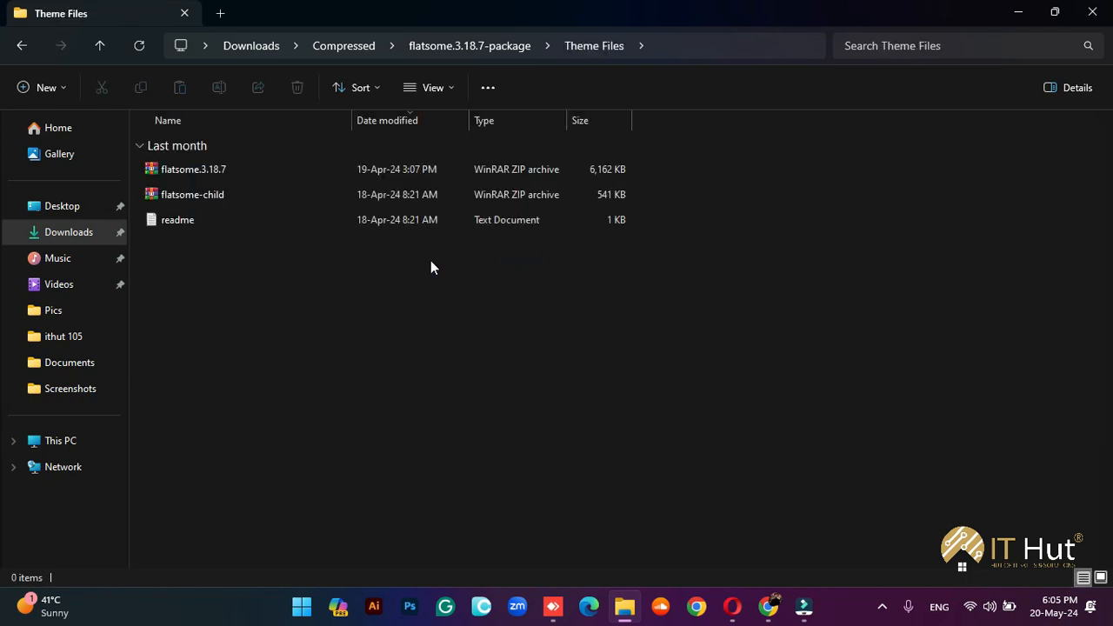
# View Theme Files as extra large icons and delete the flatsome-child archive
pyautogui.rightClick(261, 301)
pyautogui.moveTo(391, 320)
pyautogui.click(528, 328)
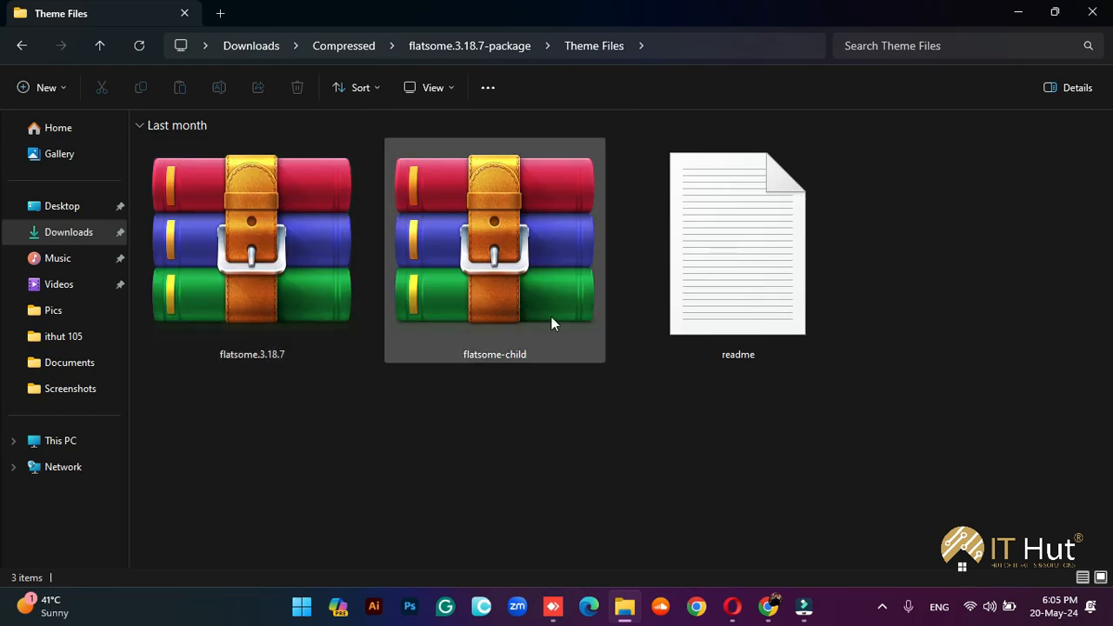
pyautogui.click(430, 269)
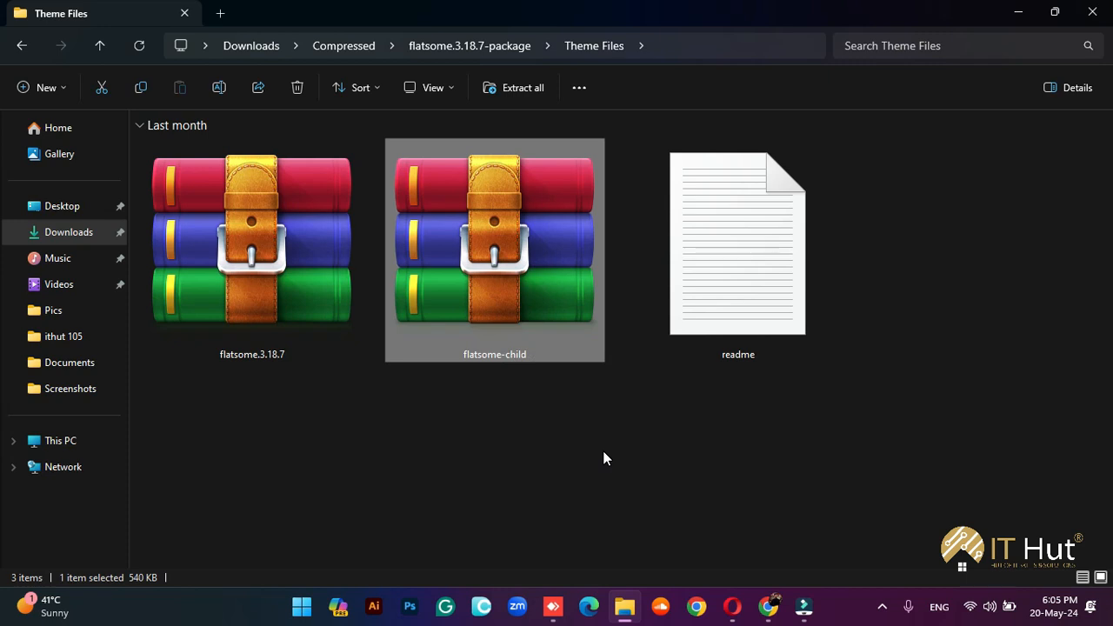
pyautogui.press('Delete')
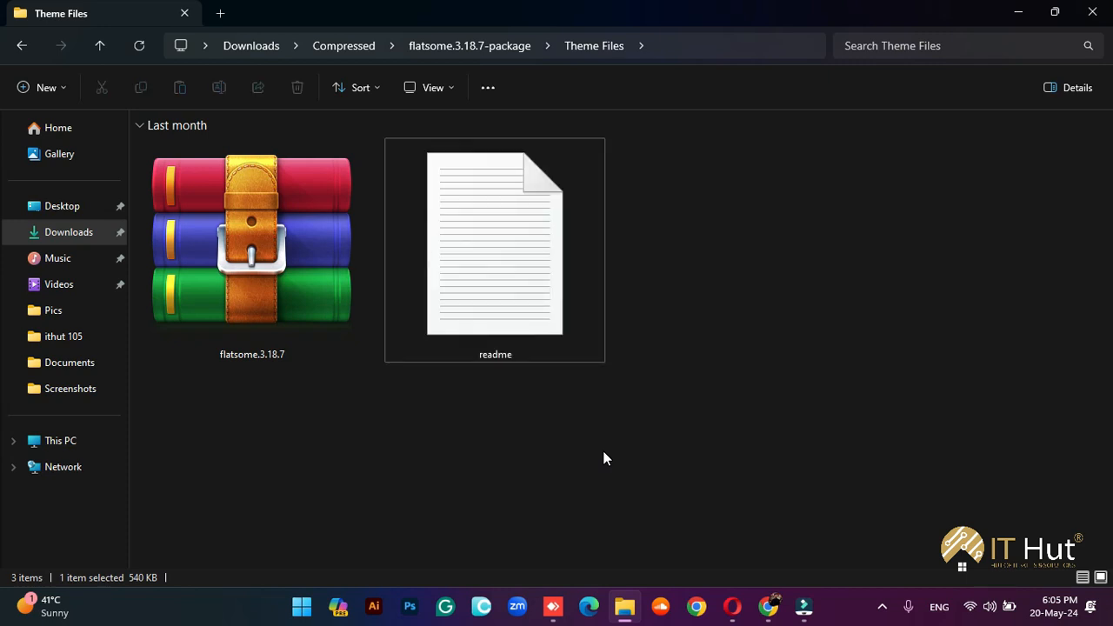
# In the MYSTIQUA dashboard, go to Appearance > Themes and open Add New Theme
pyautogui.click(249, 314)
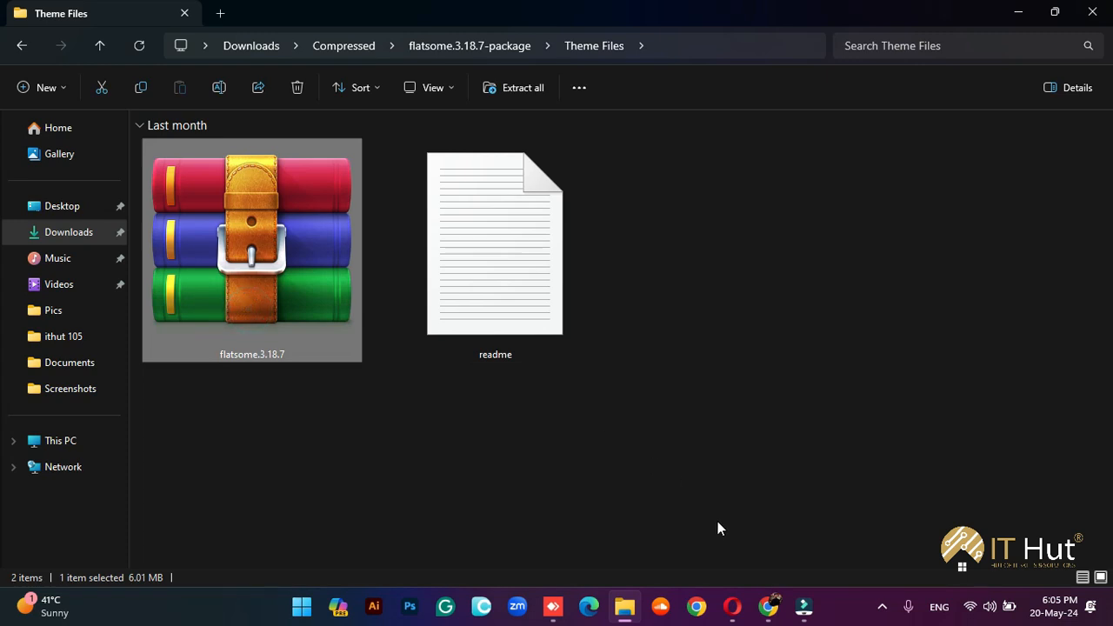
pyautogui.click(763, 619)
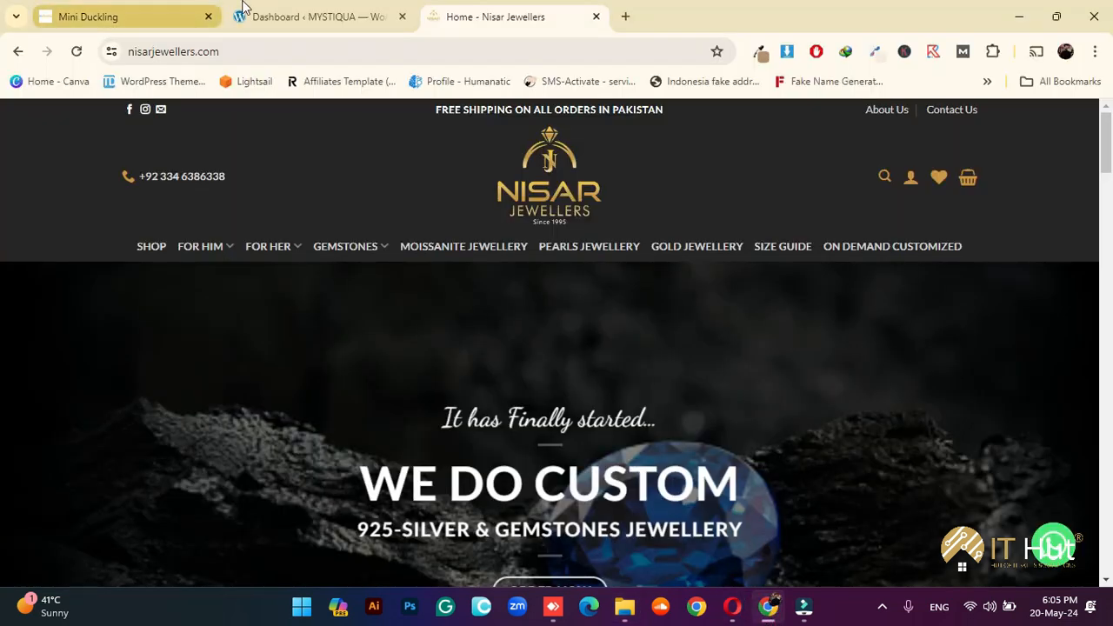
pyautogui.click(266, 16)
pyautogui.moveTo(64, 373)
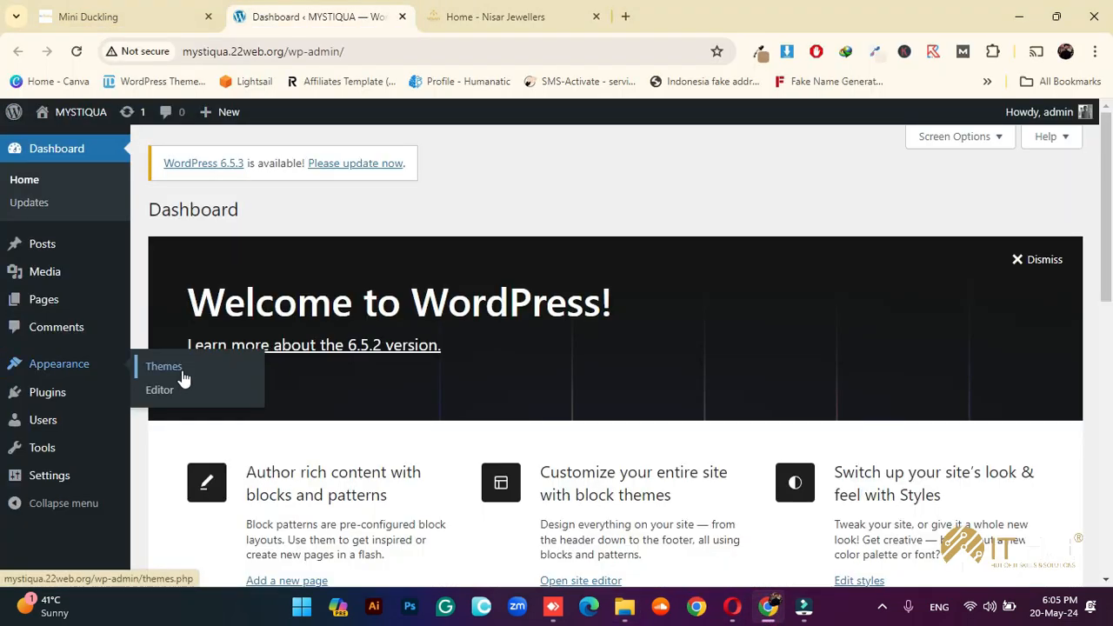
pyautogui.click(182, 376)
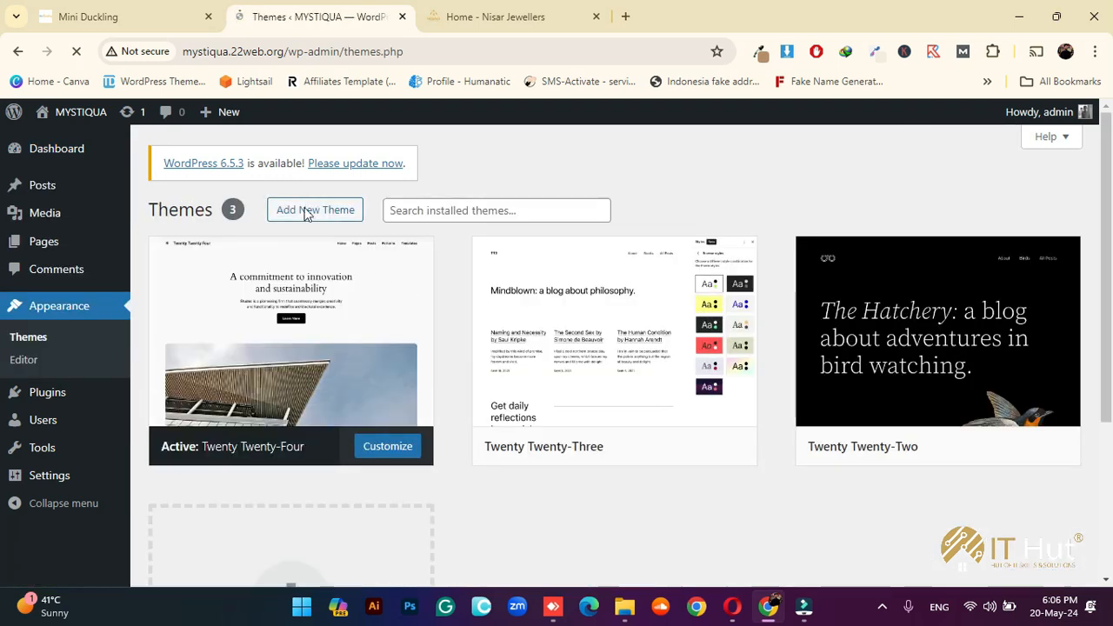
pyautogui.click(311, 216)
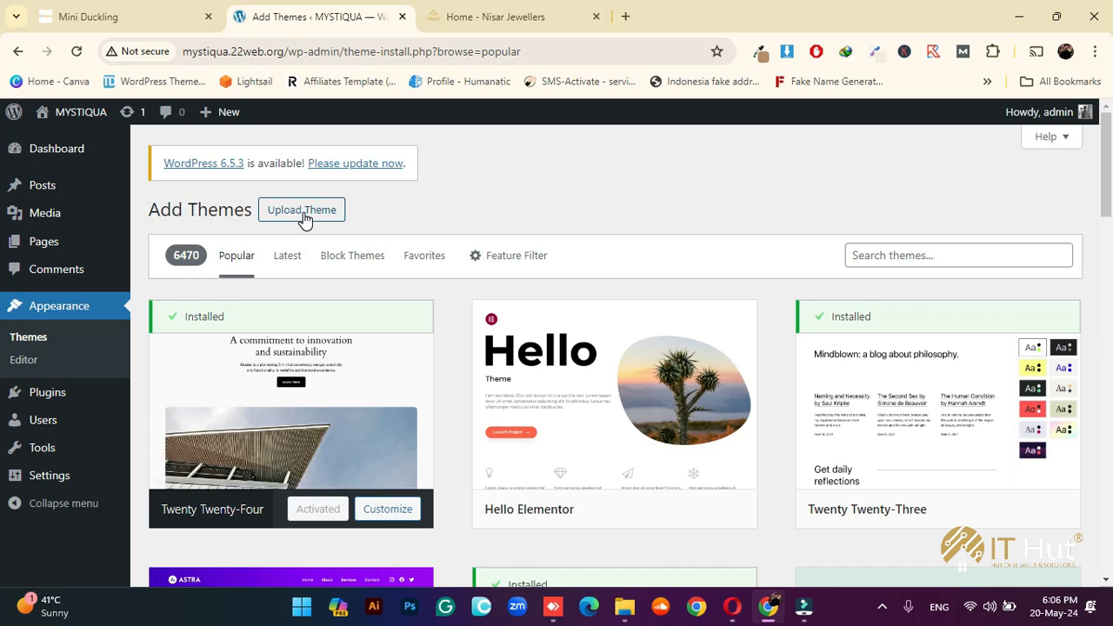
# Drop flatsome.3.18.7.zip into the Upload Theme field and install it
pyautogui.click(301, 213)
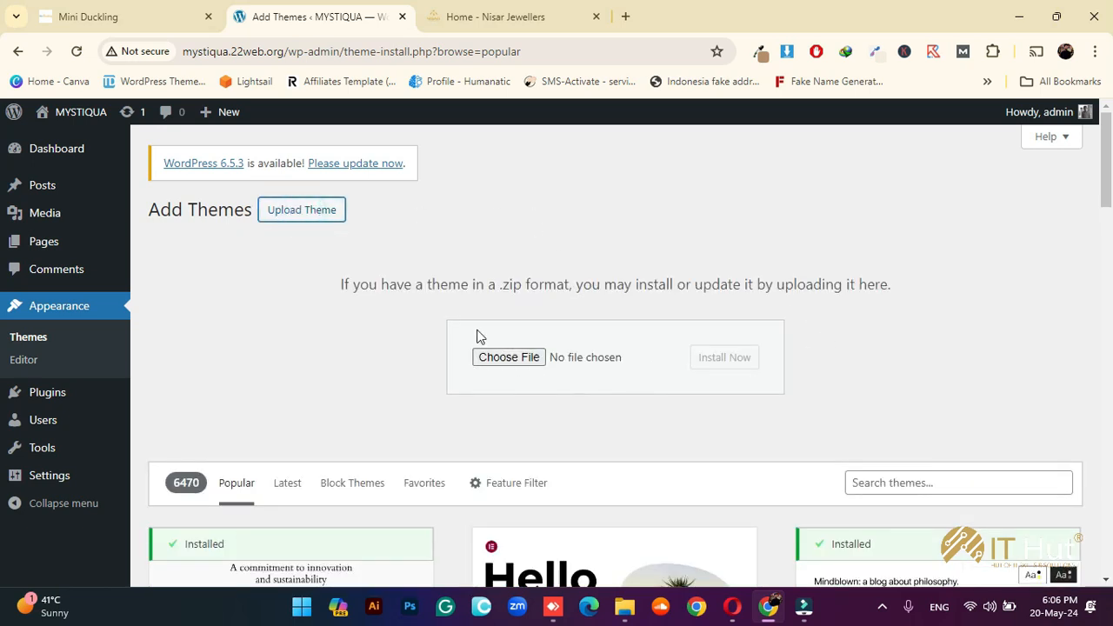
pyautogui.click(625, 606)
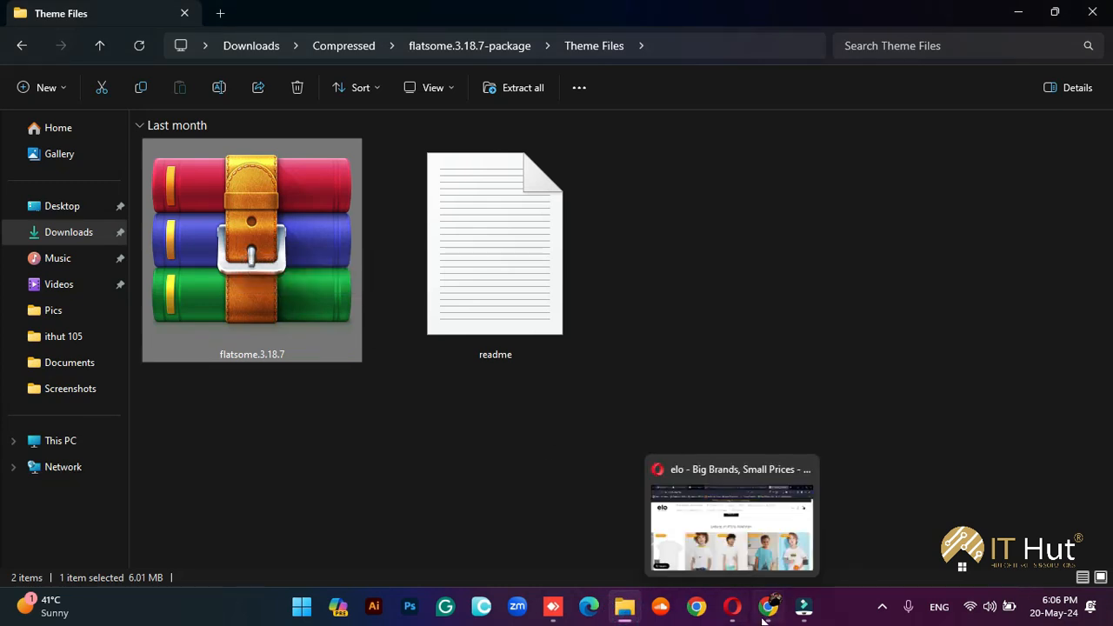
pyautogui.click(713, 530)
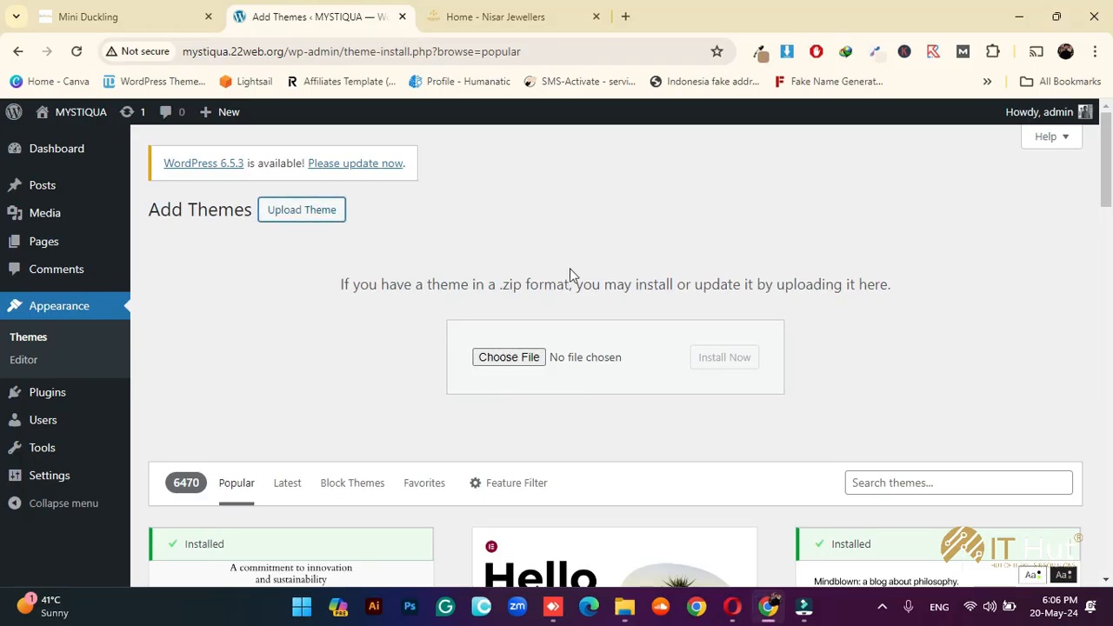
pyautogui.click(624, 606)
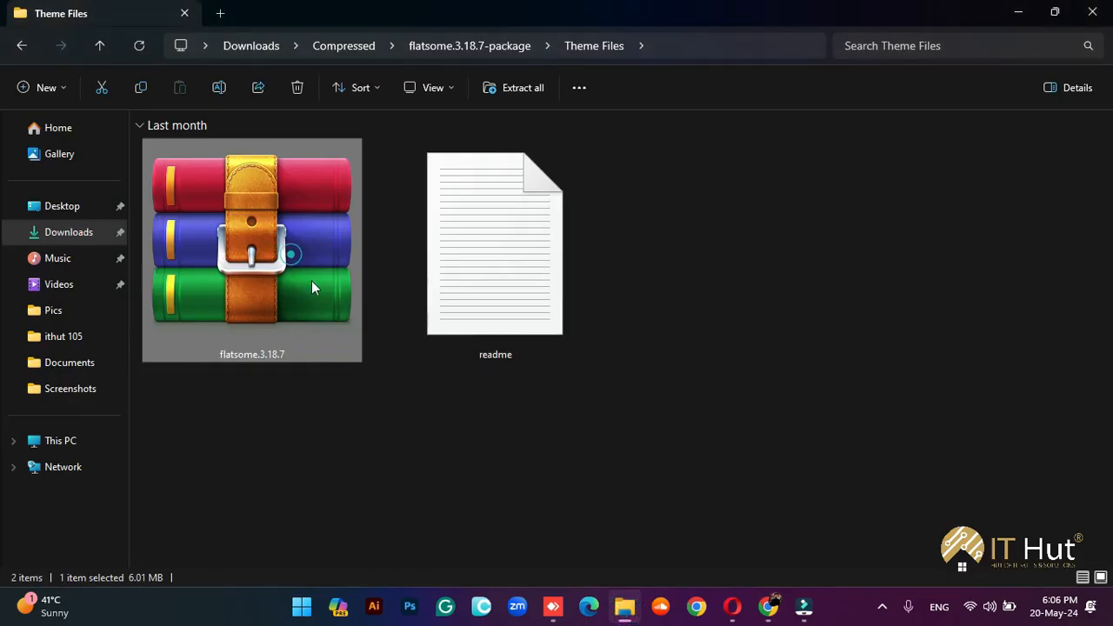
pyautogui.moveTo(313, 288); pyautogui.dragTo(587, 360)
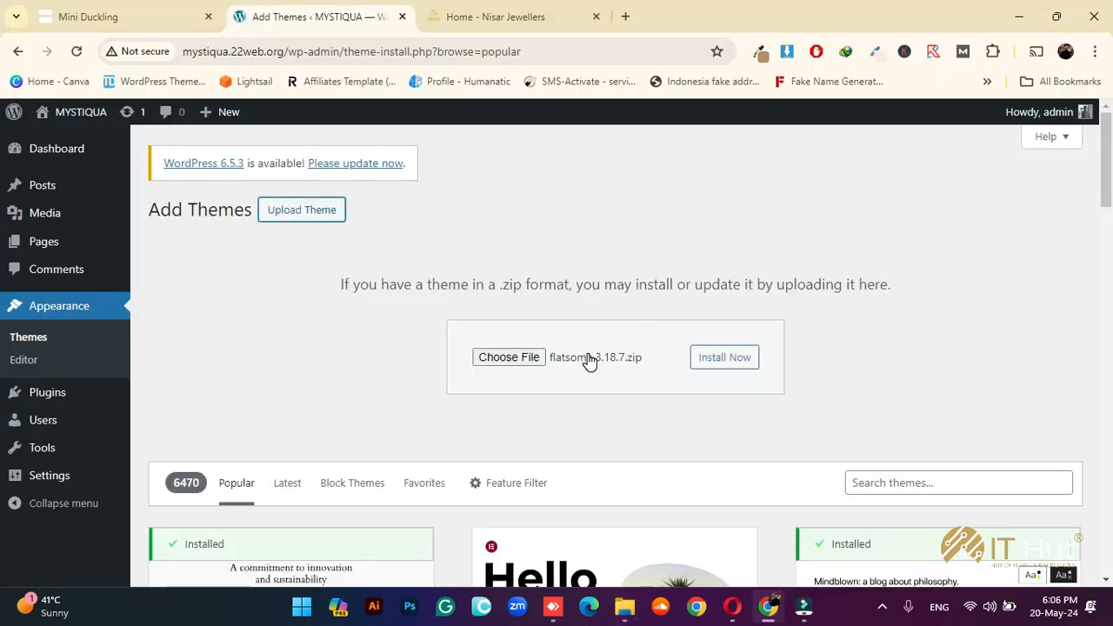
pyautogui.click(727, 358)
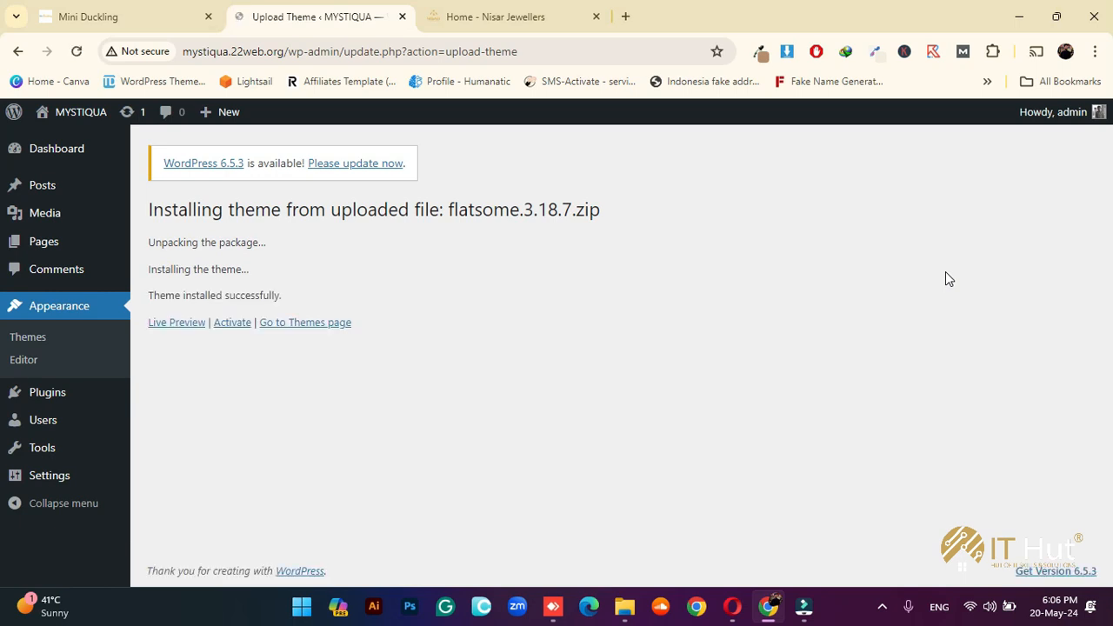
# Open the live site in a new tab and activate the Flatsome theme
pyautogui.moveTo(77, 108)
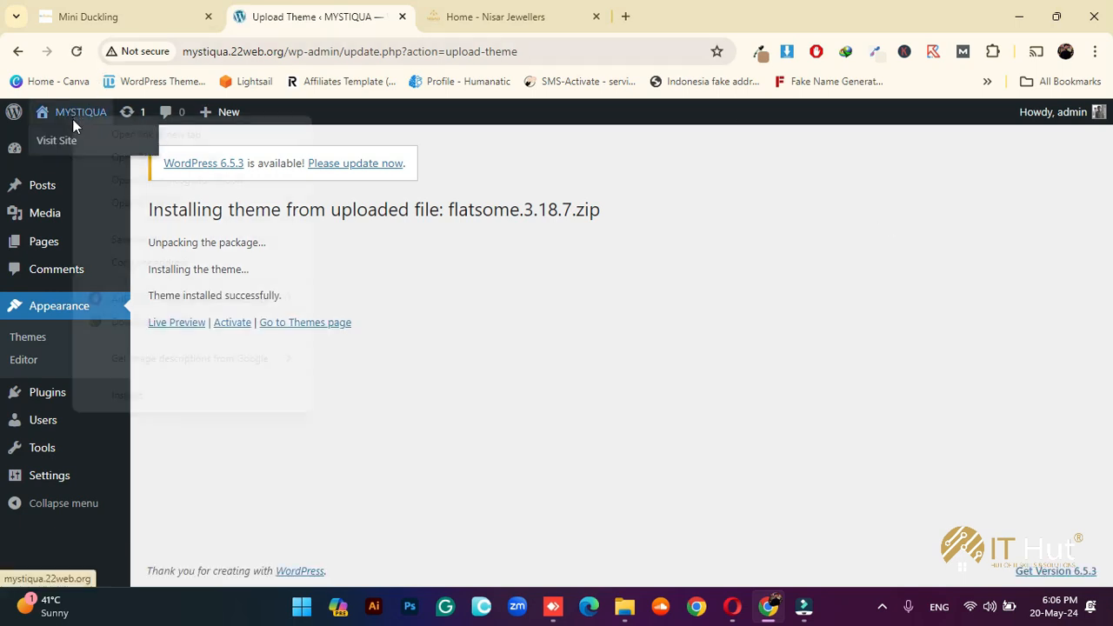
pyautogui.click(95, 137)
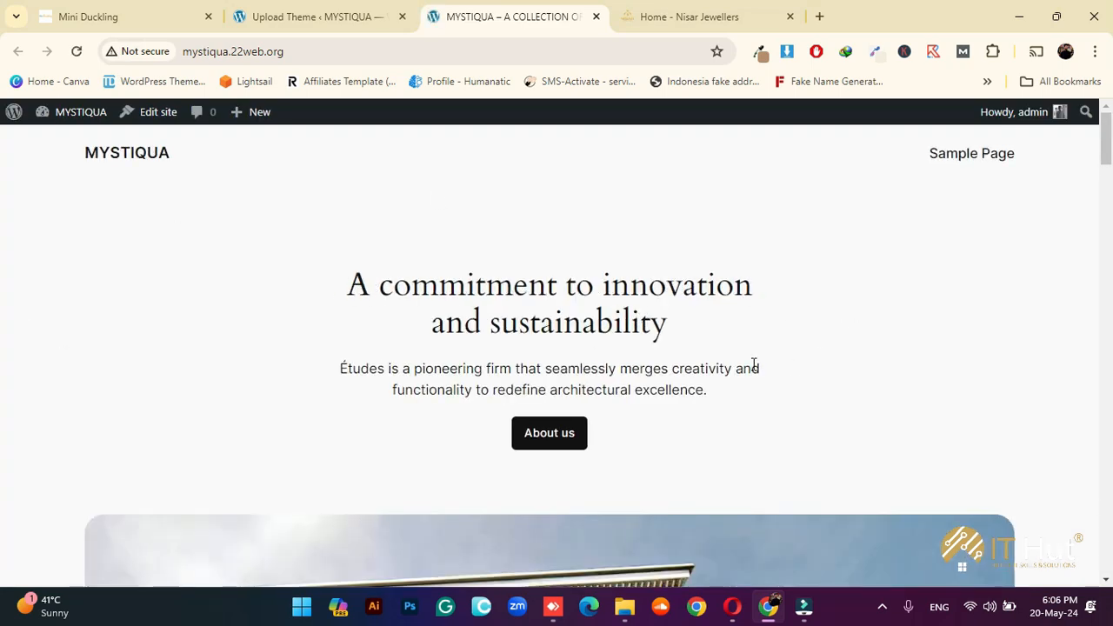
pyautogui.click(365, 12)
pyautogui.click(249, 322)
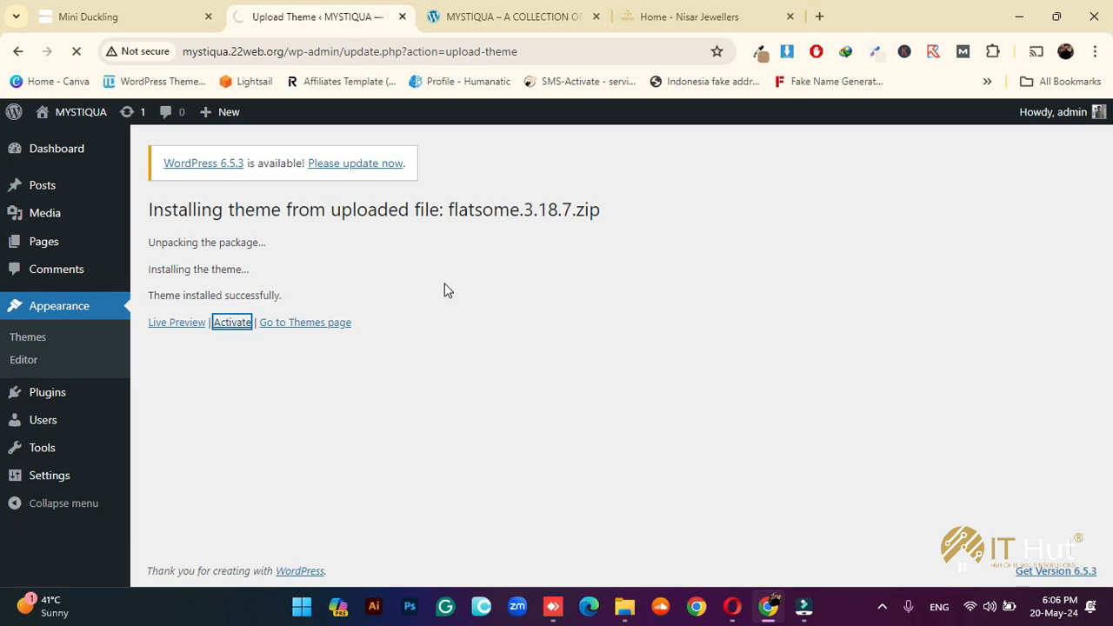
# Reload the live site to check it now uses Flatsome, then return to the setup wizard
pyautogui.click(492, 17)
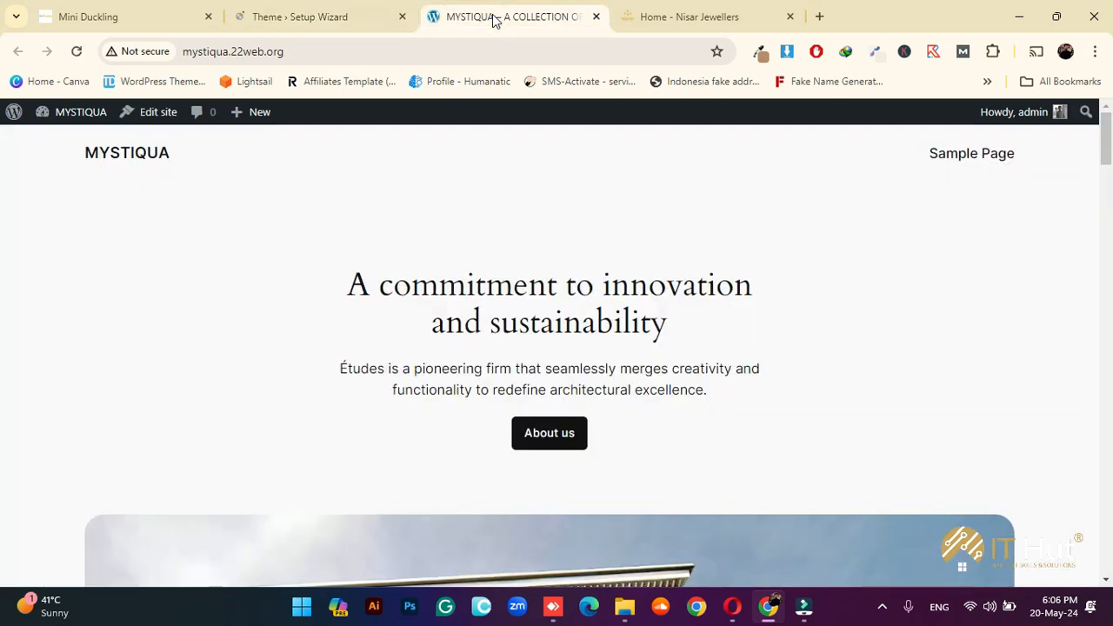
pyautogui.click(76, 52)
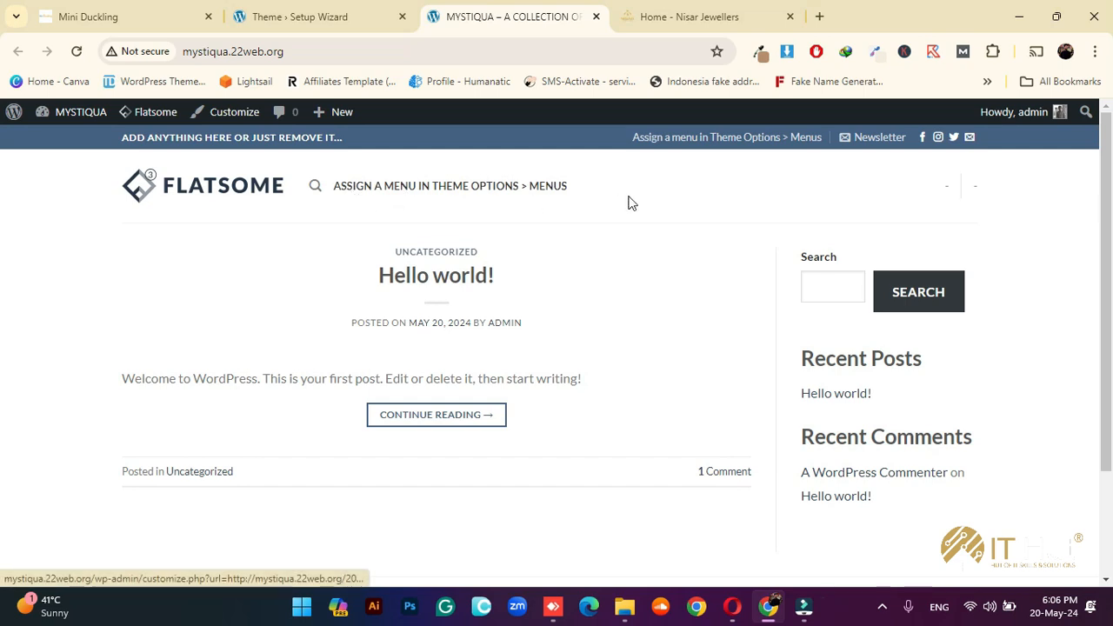
pyautogui.moveTo(623, 609)
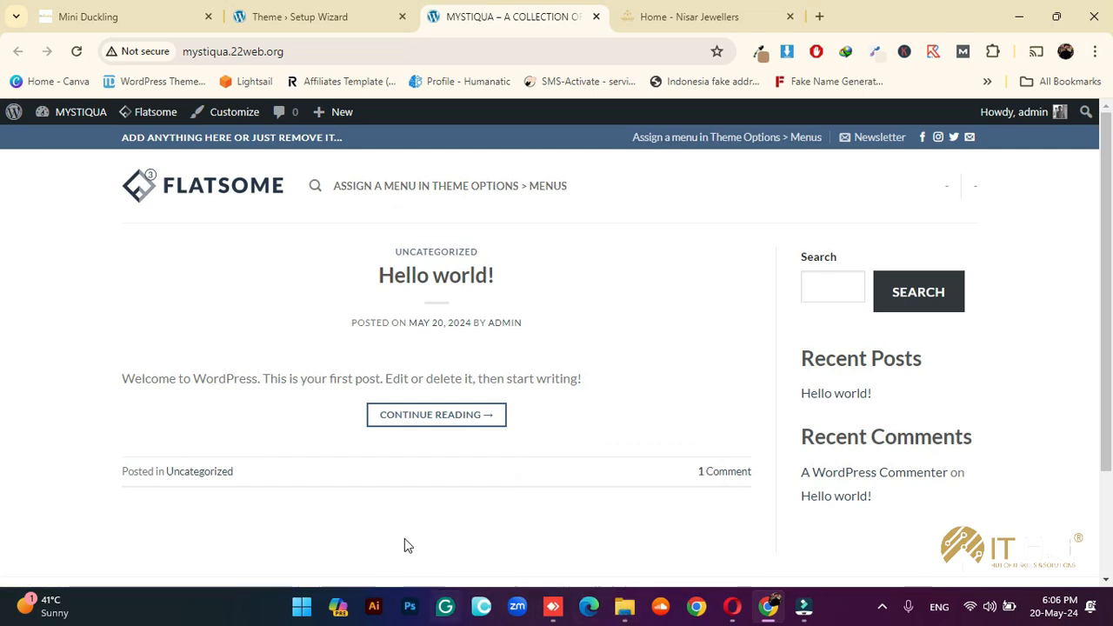
pyautogui.scroll(-3, 406, 544)
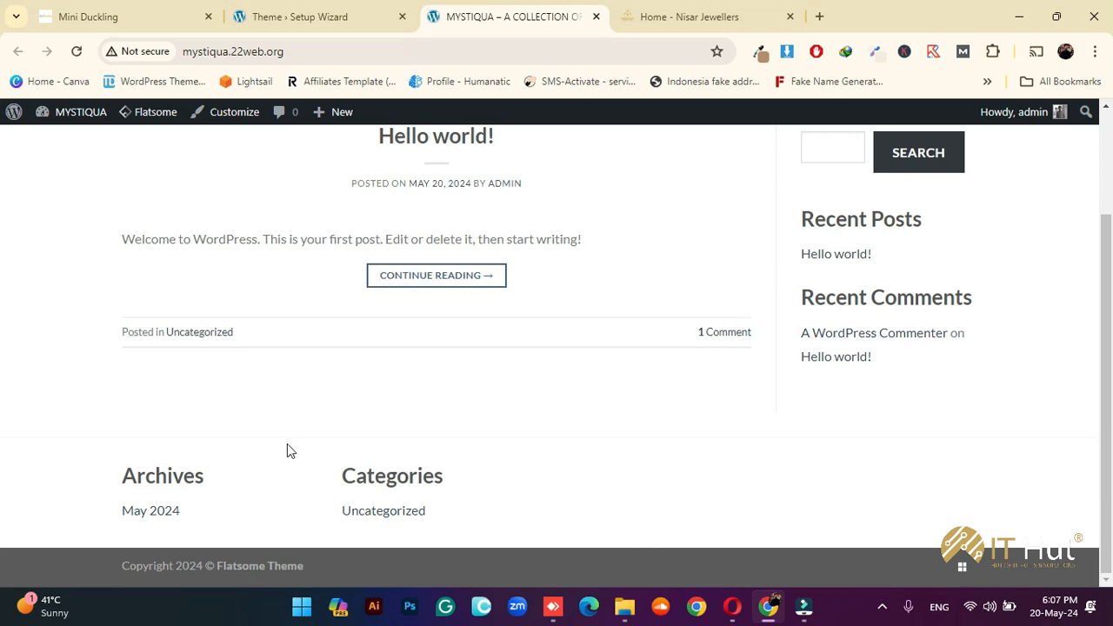
pyautogui.click(355, 8)
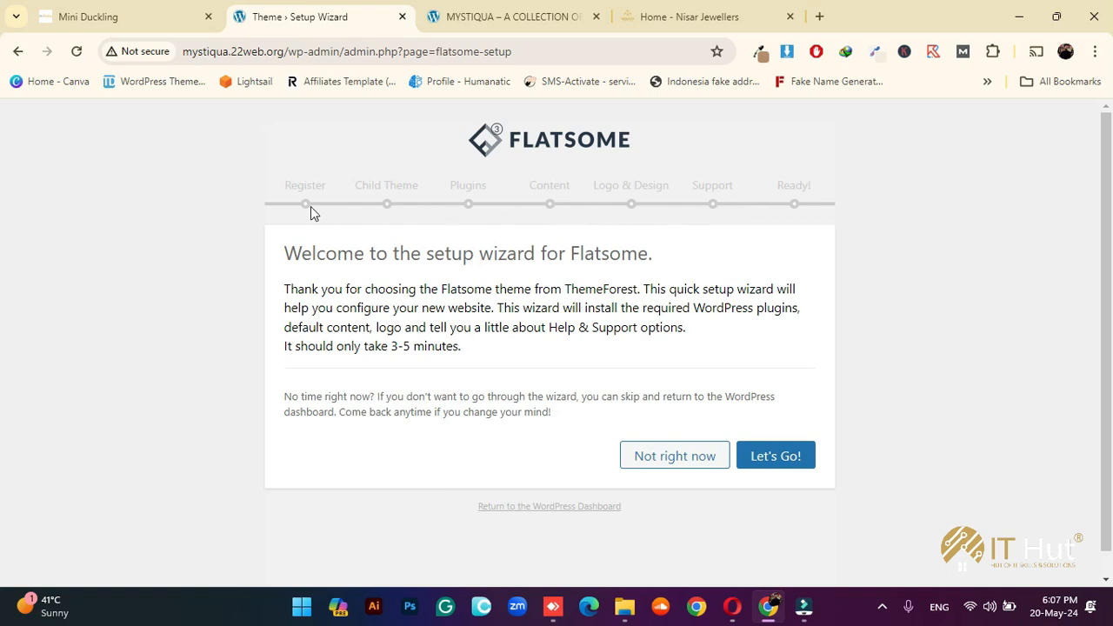
# Start the Flatsome wizard, continue past Register Theme, and skip the child theme step
pyautogui.click(763, 464)
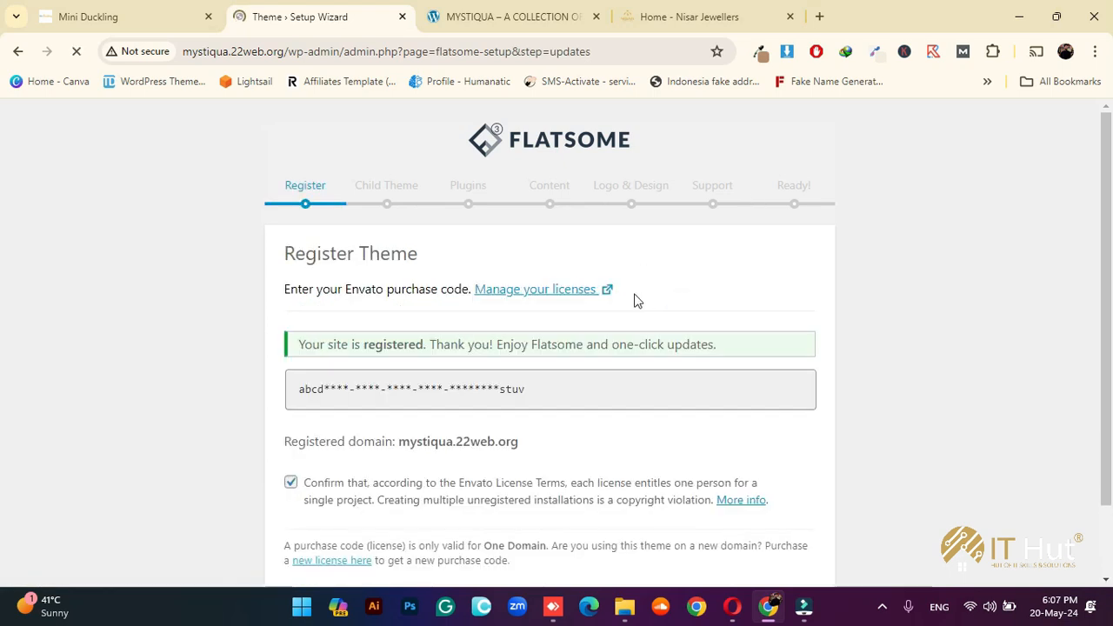
pyautogui.scroll(-2, 675, 348)
pyautogui.click(750, 519)
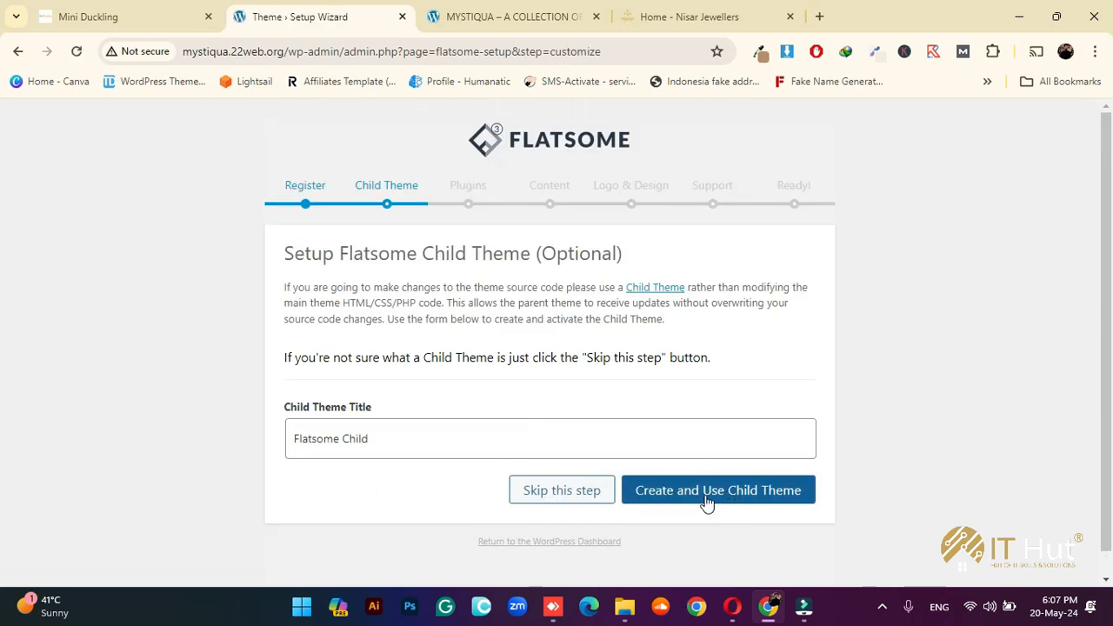
pyautogui.click(565, 492)
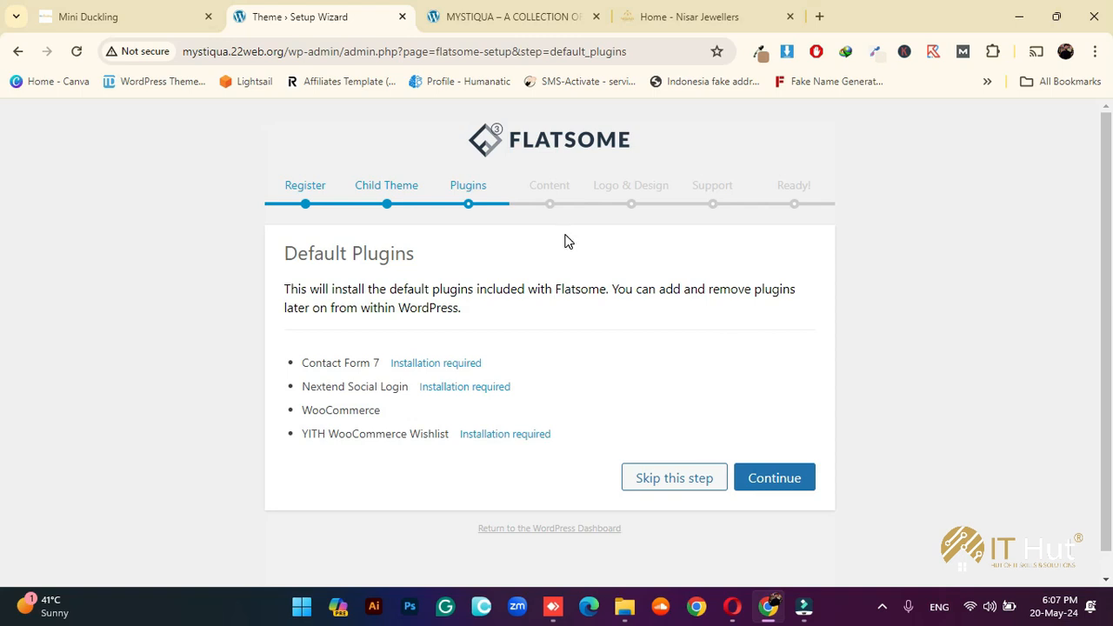
# Review the default plugins (Contact Form 7, Nextend Social Login, YITH WooCommerce Wishlist) and install them
pyautogui.scroll(-1, 512, 275)
pyautogui.moveTo(302, 339); pyautogui.dragTo(452, 445)
pyautogui.click(451, 445)
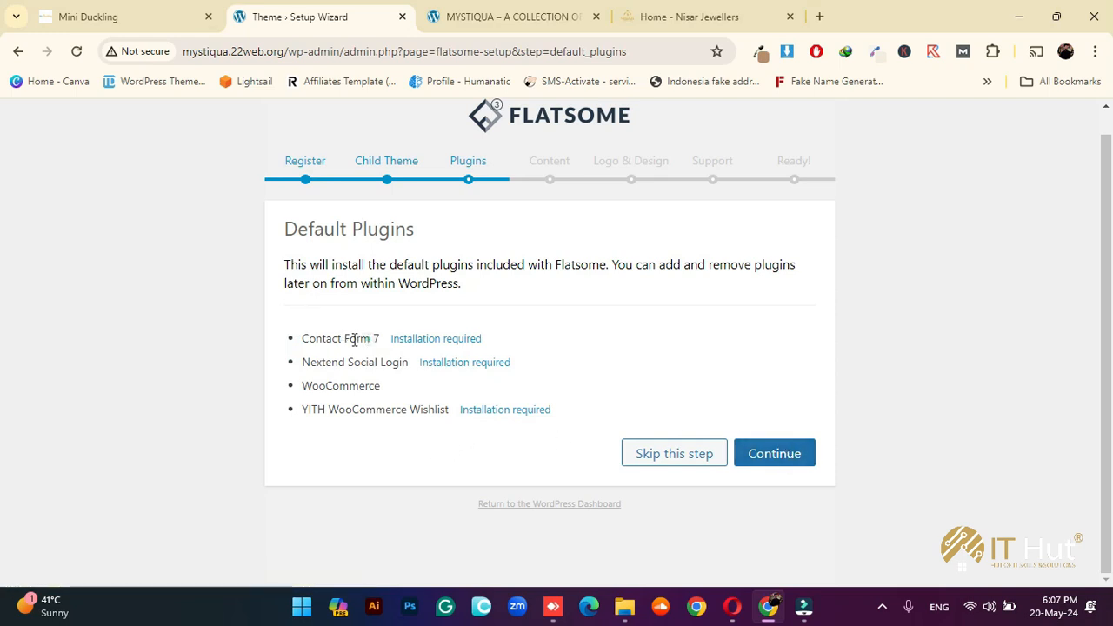
pyautogui.moveTo(369, 339); pyautogui.dragTo(326, 339)
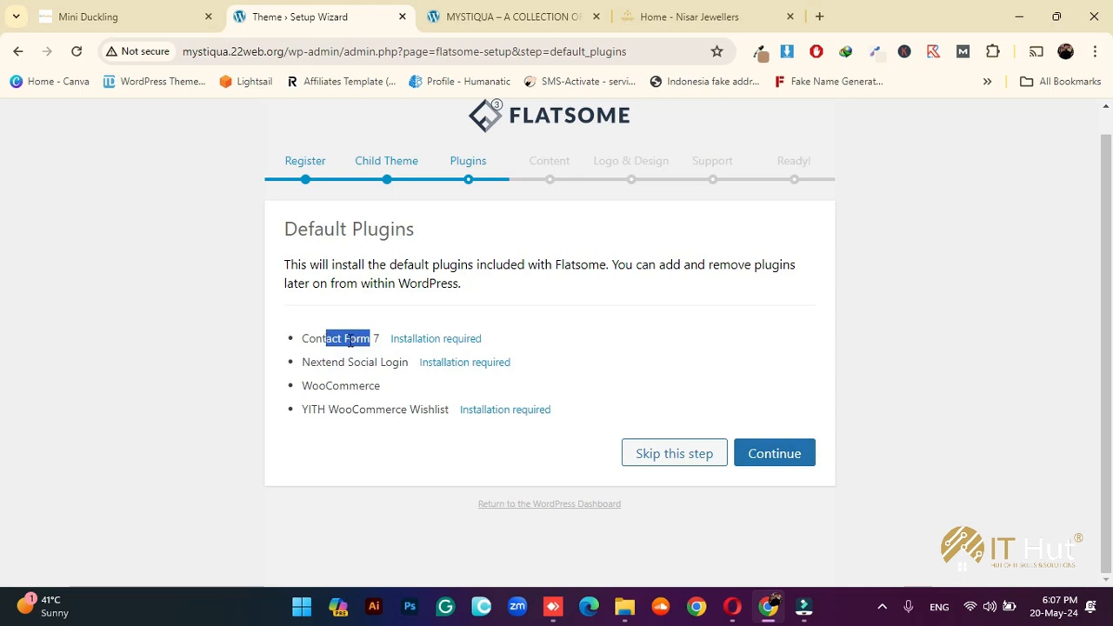
pyautogui.moveTo(404, 362); pyautogui.dragTo(296, 394)
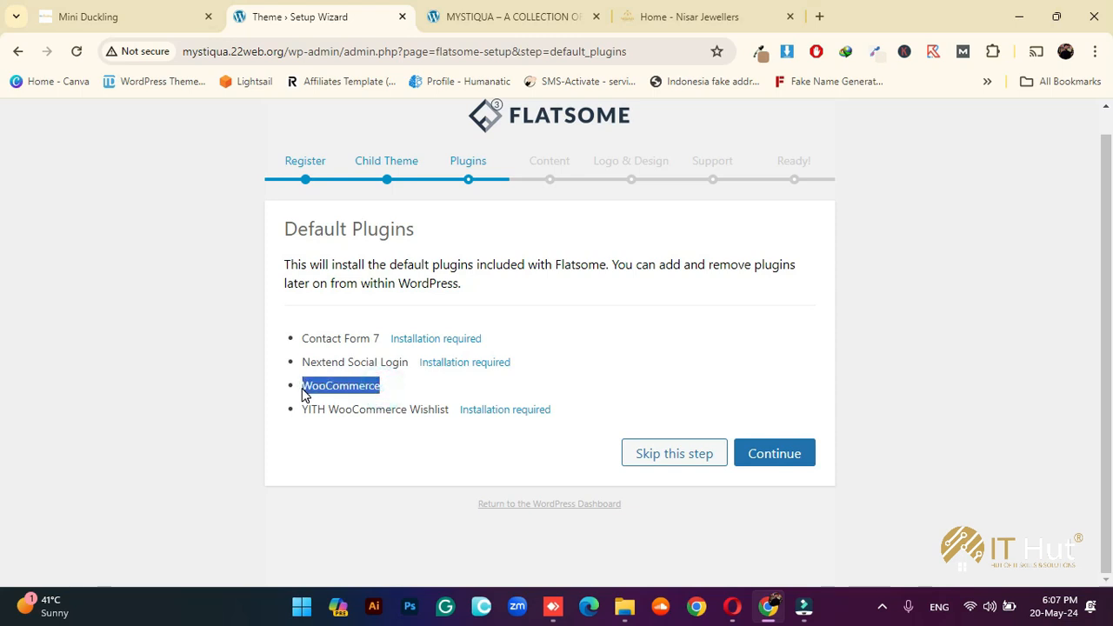
pyautogui.moveTo(451, 409); pyautogui.dragTo(411, 410)
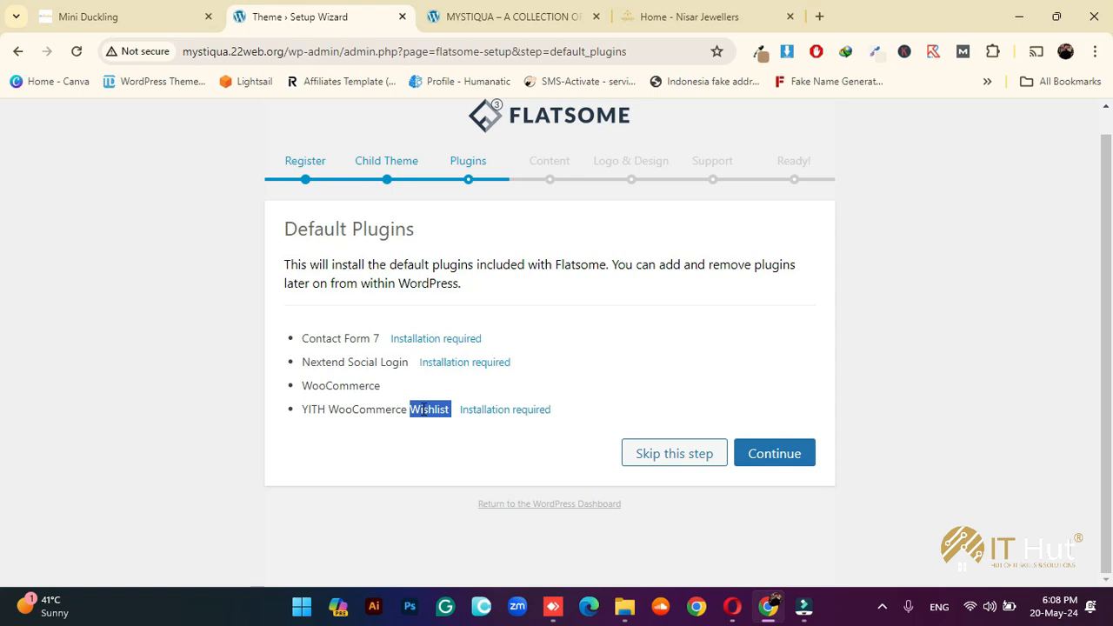
pyautogui.click(783, 460)
pyautogui.click(508, 400)
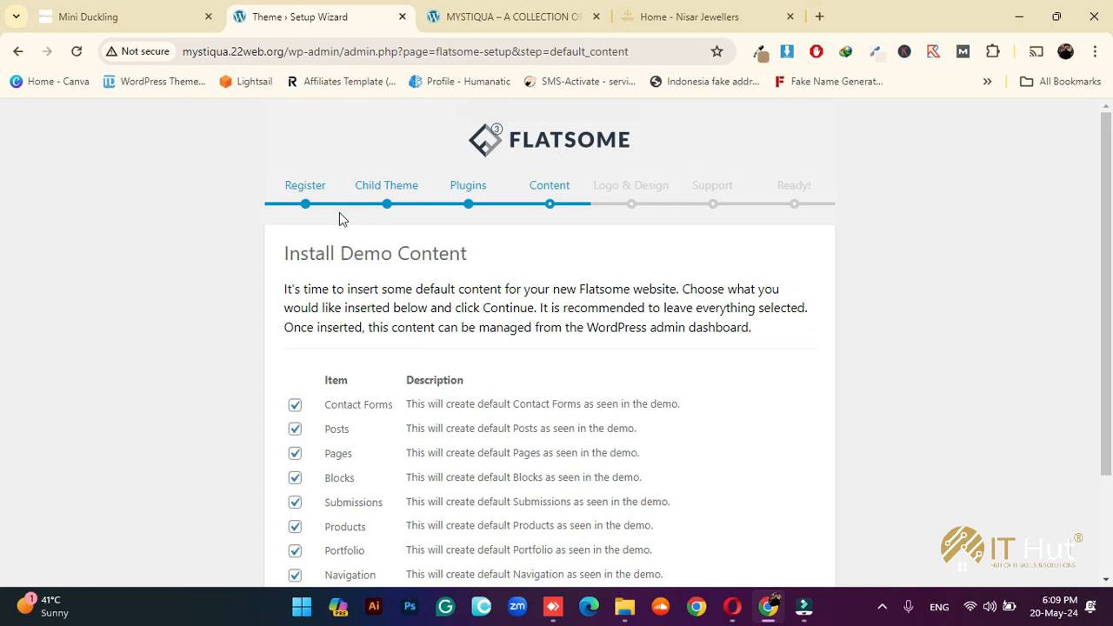
# Untick demo Posts, Pages, Blocks, Submissions, Products, Portfolio and Navigation from the import
pyautogui.scroll(-1, 454, 304)
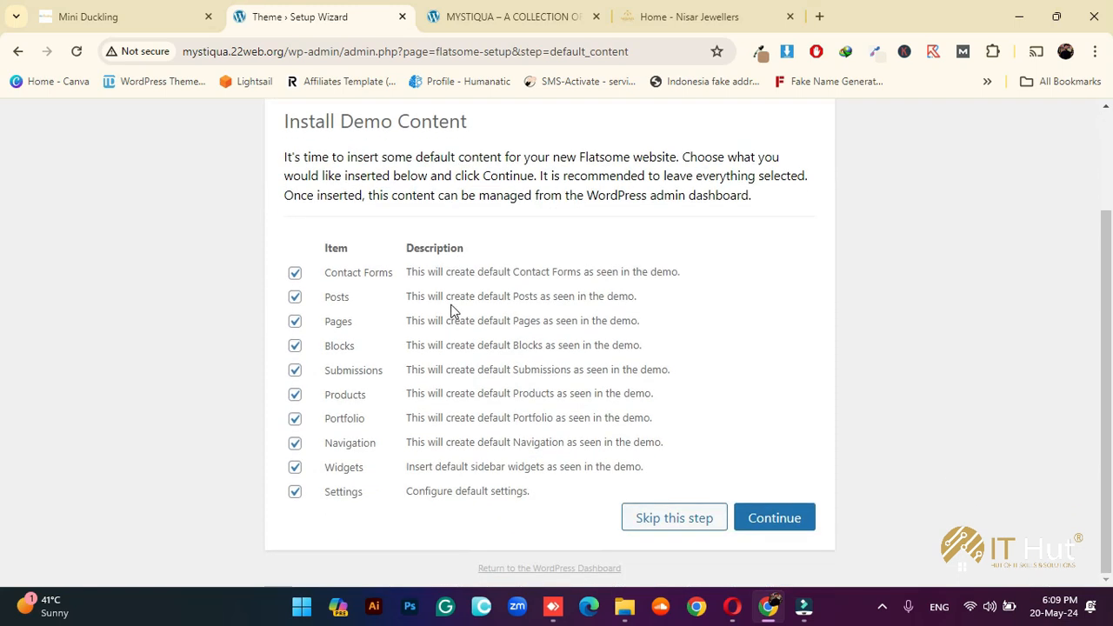
pyautogui.scroll(1, 442, 268)
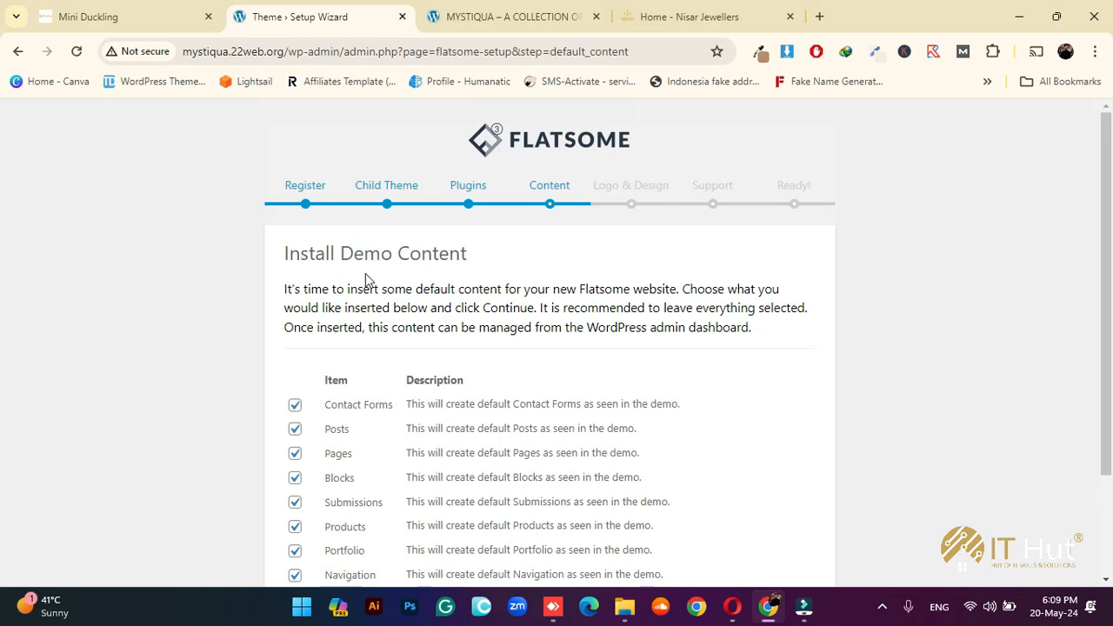
pyautogui.moveTo(288, 252); pyautogui.dragTo(467, 254)
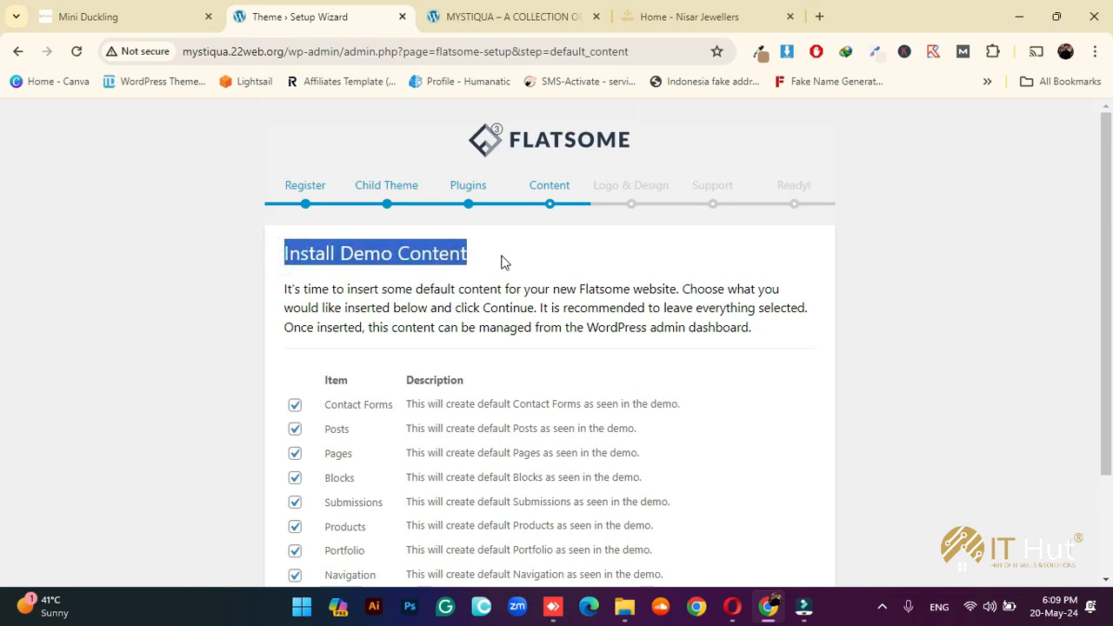
pyautogui.scroll(-1, 505, 278)
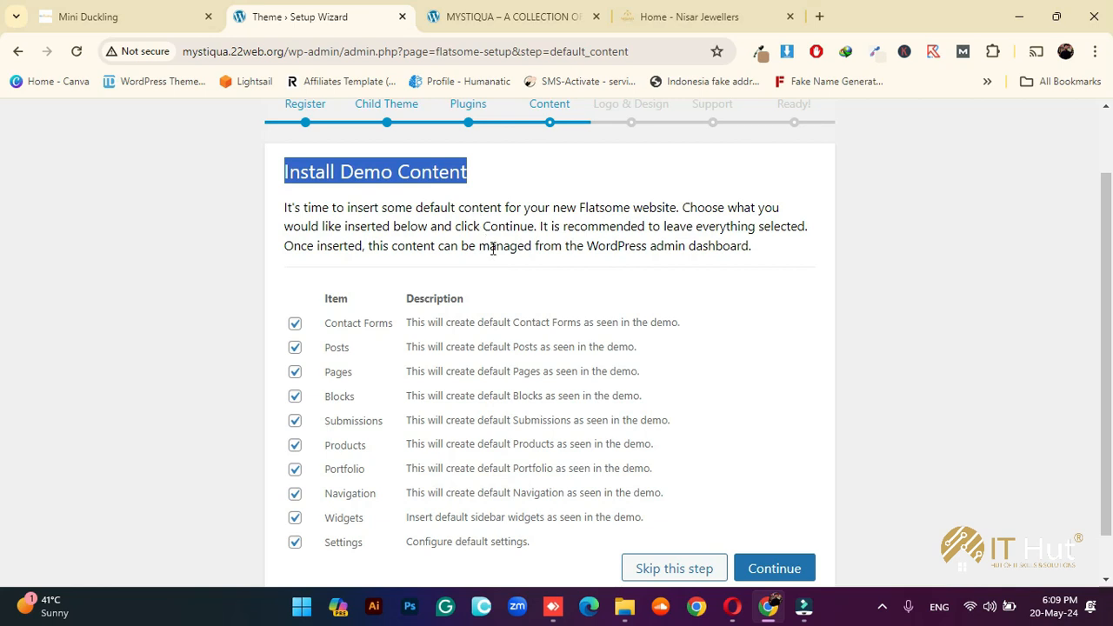
pyautogui.scroll(-1, 490, 246)
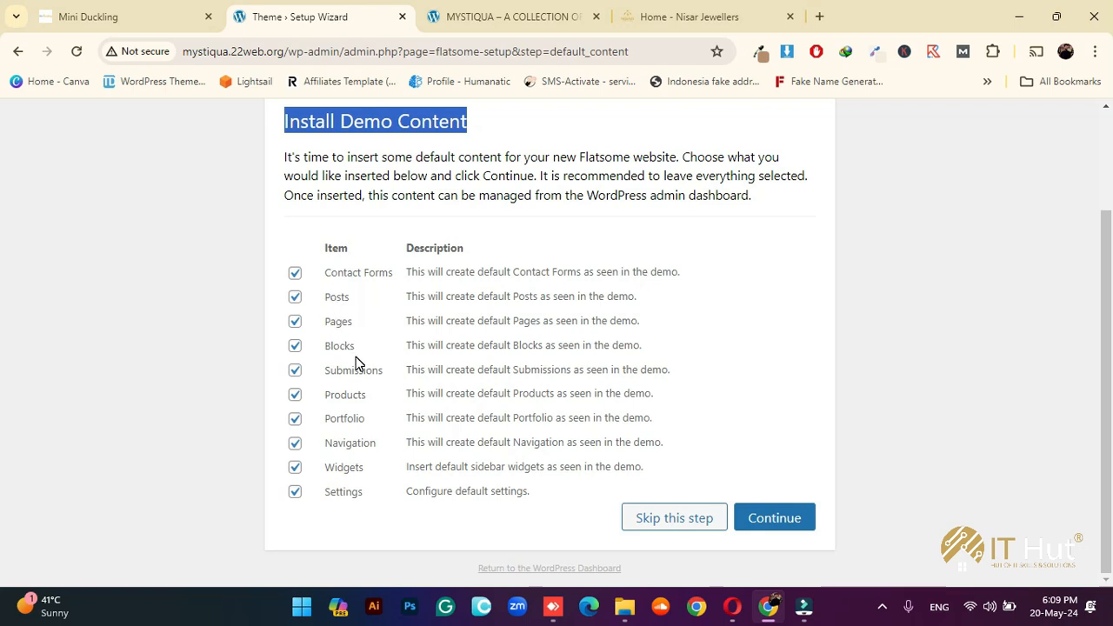
pyautogui.click(295, 299)
pyautogui.click(295, 324)
pyautogui.click(295, 347)
pyautogui.click(295, 371)
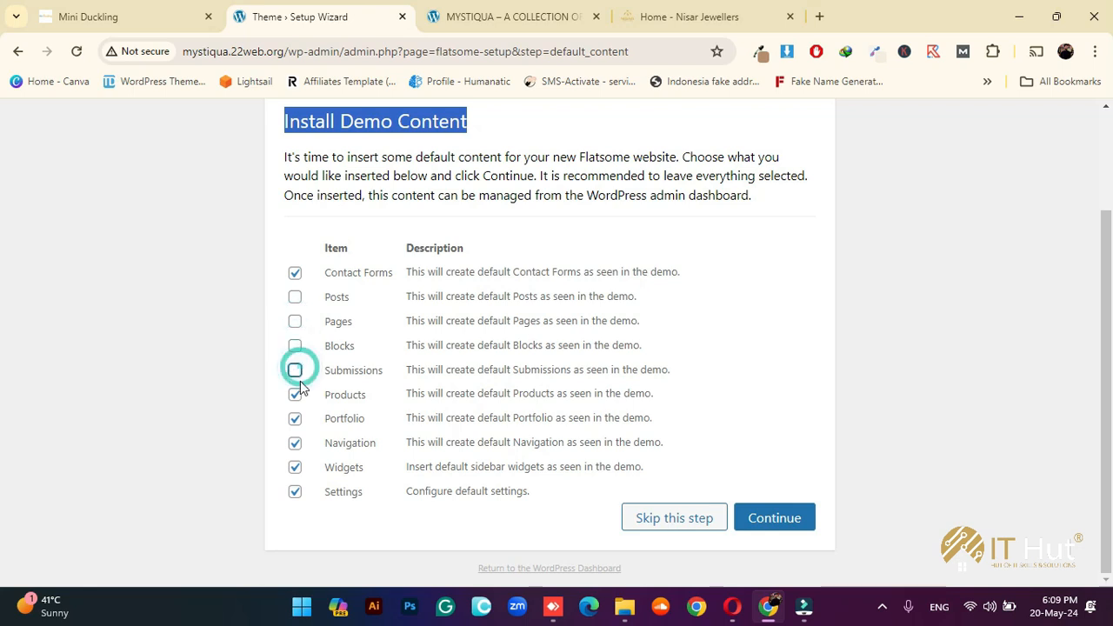
pyautogui.click(295, 396)
pyautogui.click(295, 419)
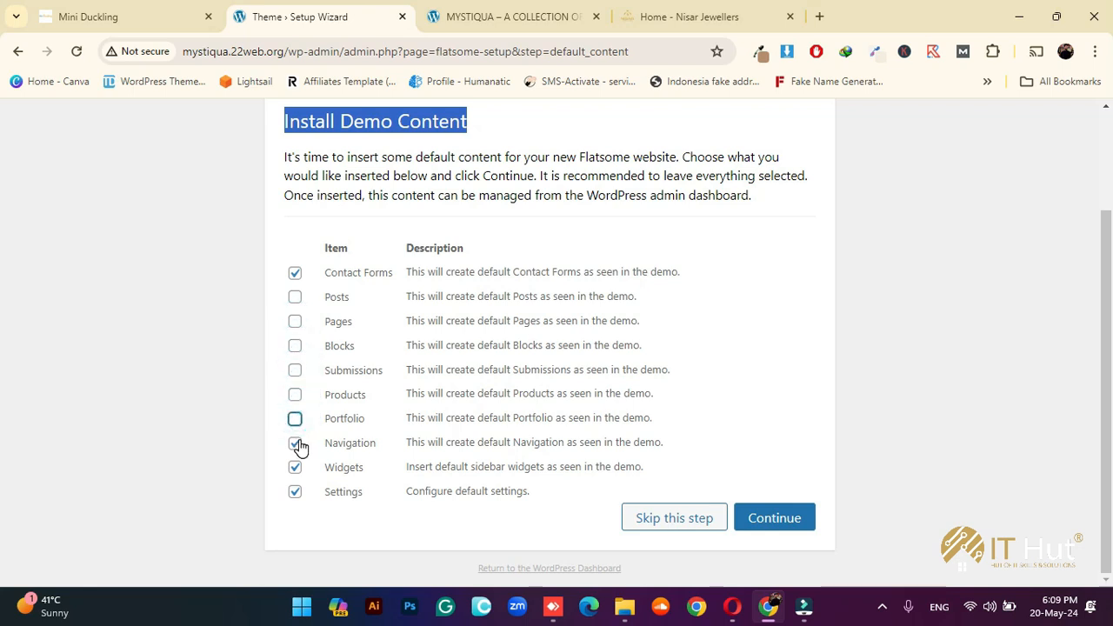
pyautogui.click(295, 443)
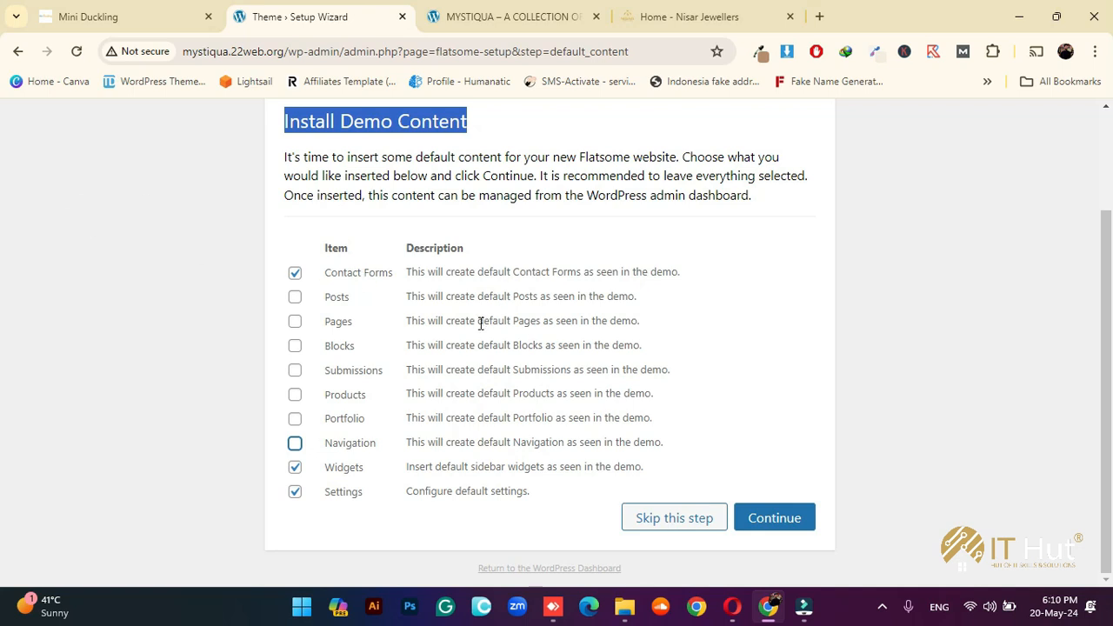
# Also exclude Widgets and import only the Contact Forms and Settings demo content
pyautogui.click(360, 519)
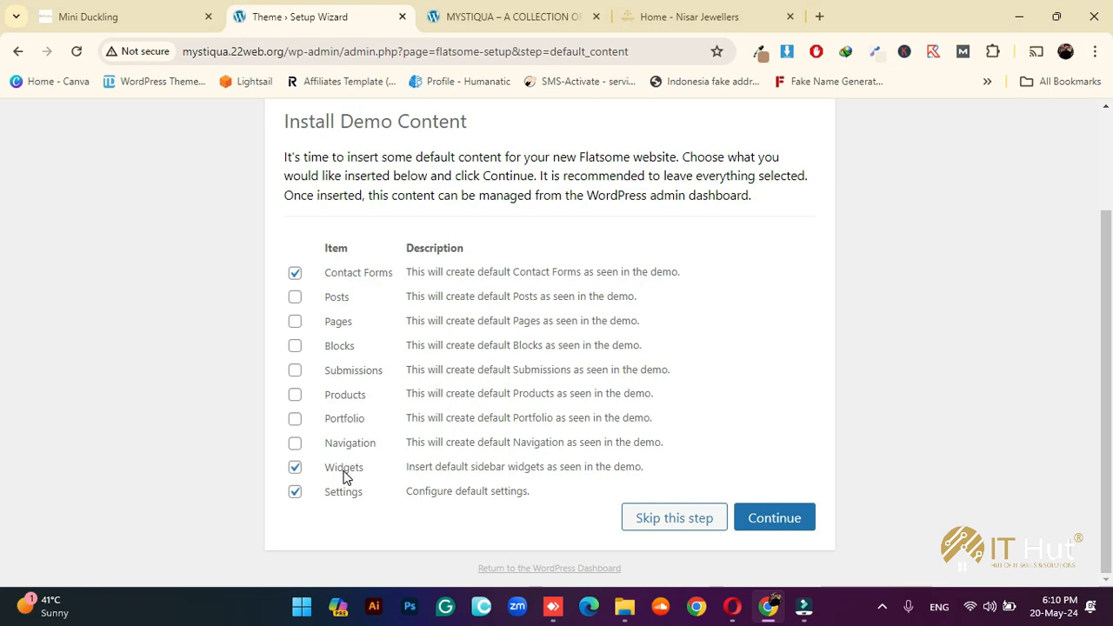
pyautogui.click(294, 466)
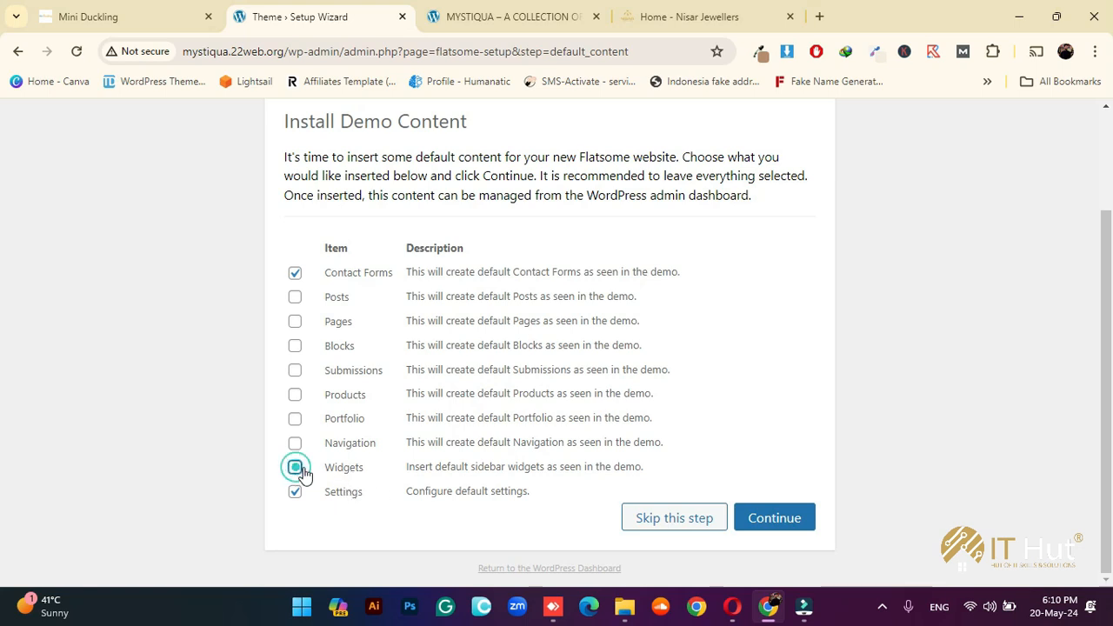
pyautogui.click(353, 504)
pyautogui.click(773, 519)
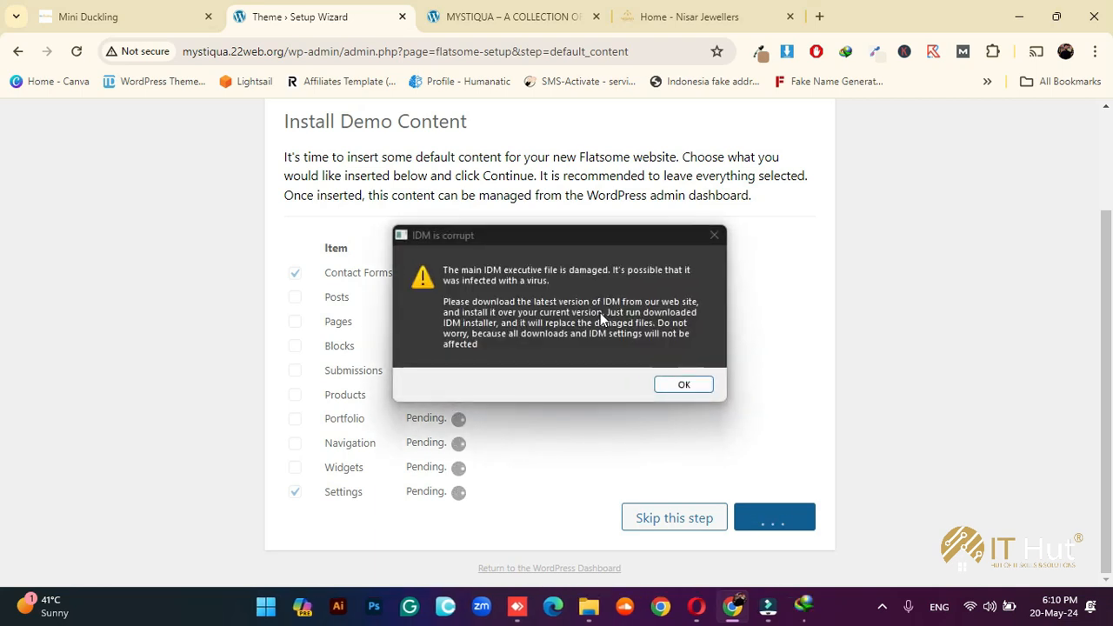
# Dismiss the IDM error, close its download tab and minimize Opera to get back to the wizard
pyautogui.click(725, 234)
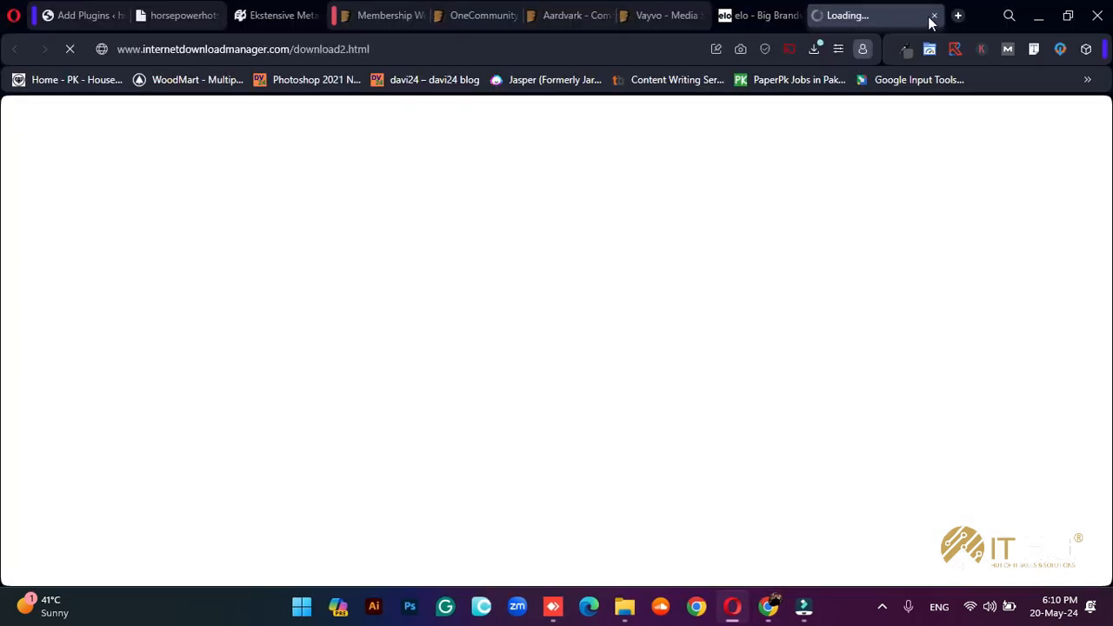
pyautogui.click(934, 16)
pyautogui.click(1041, 22)
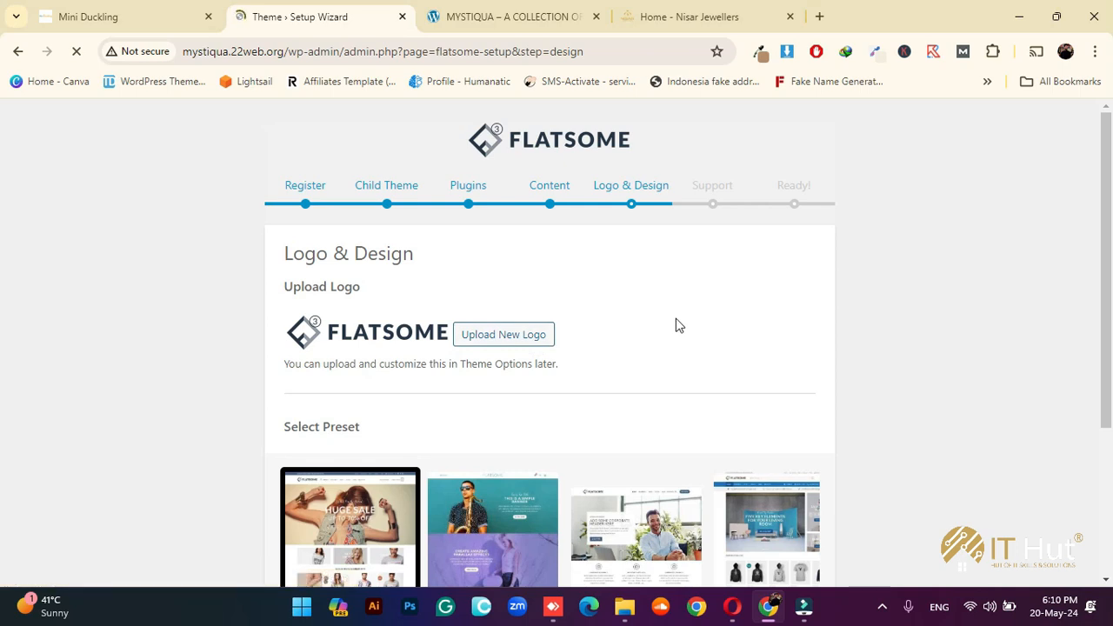
# Browse the design preset carousel without choosing one and skip the Logo & Design step
pyautogui.scroll(-2, 676, 319)
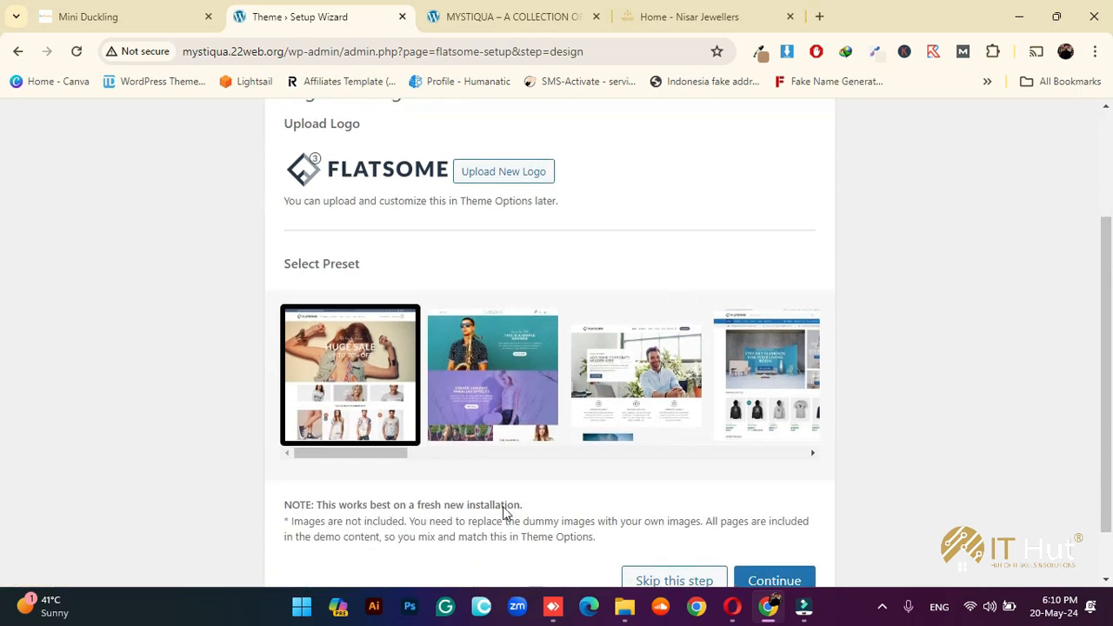
pyautogui.moveTo(353, 454); pyautogui.dragTo(357, 491)
pyautogui.moveTo(394, 458); pyautogui.dragTo(457, 462)
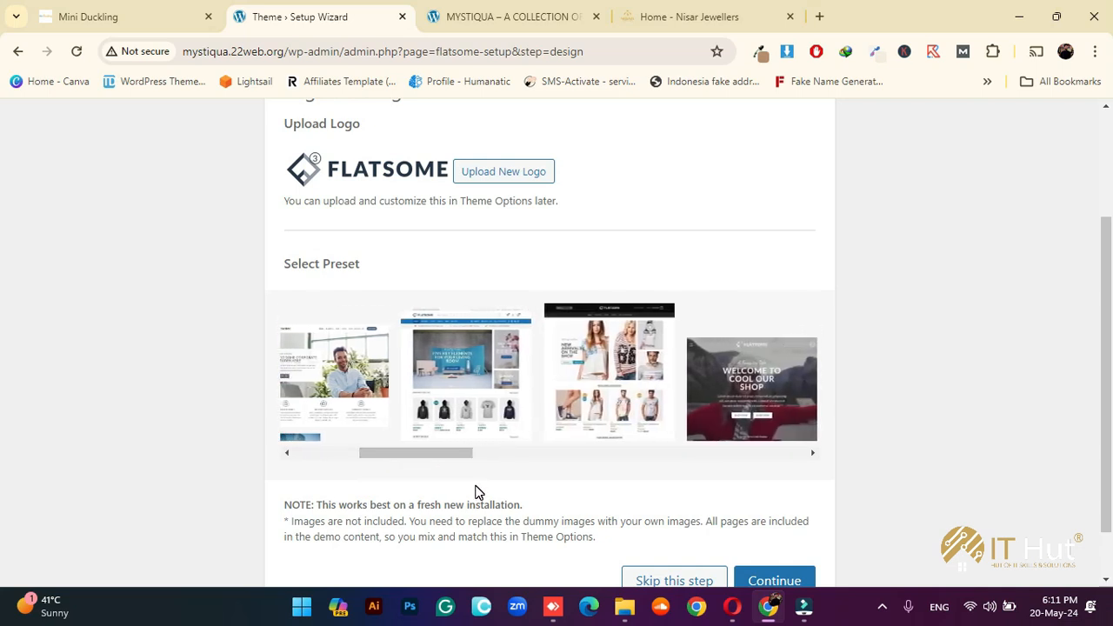
pyautogui.scroll(-1, 477, 492)
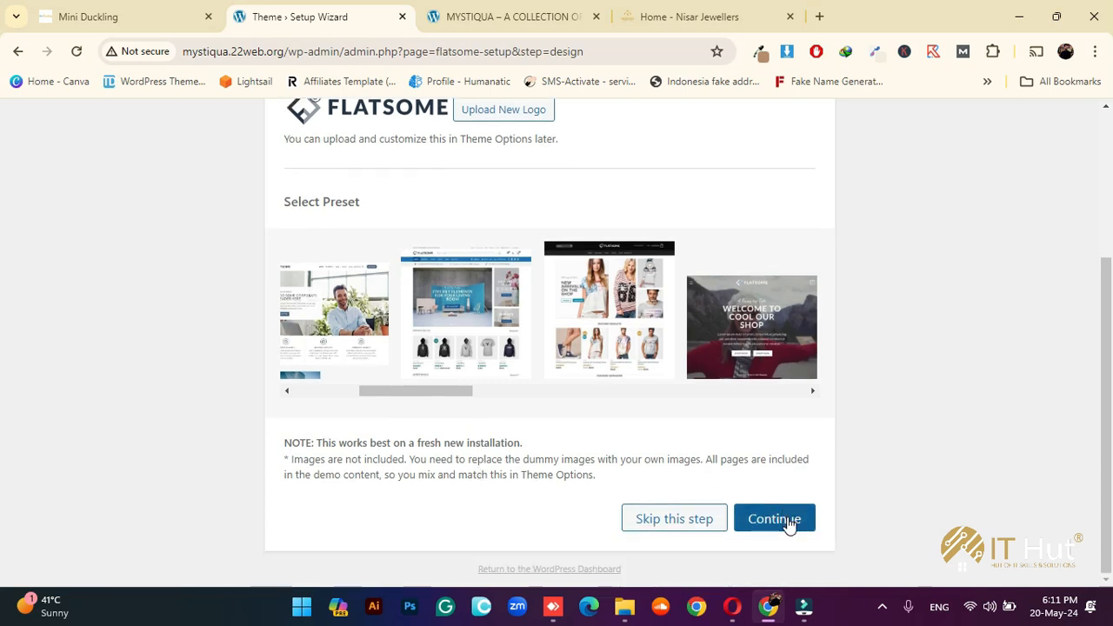
pyautogui.click(691, 522)
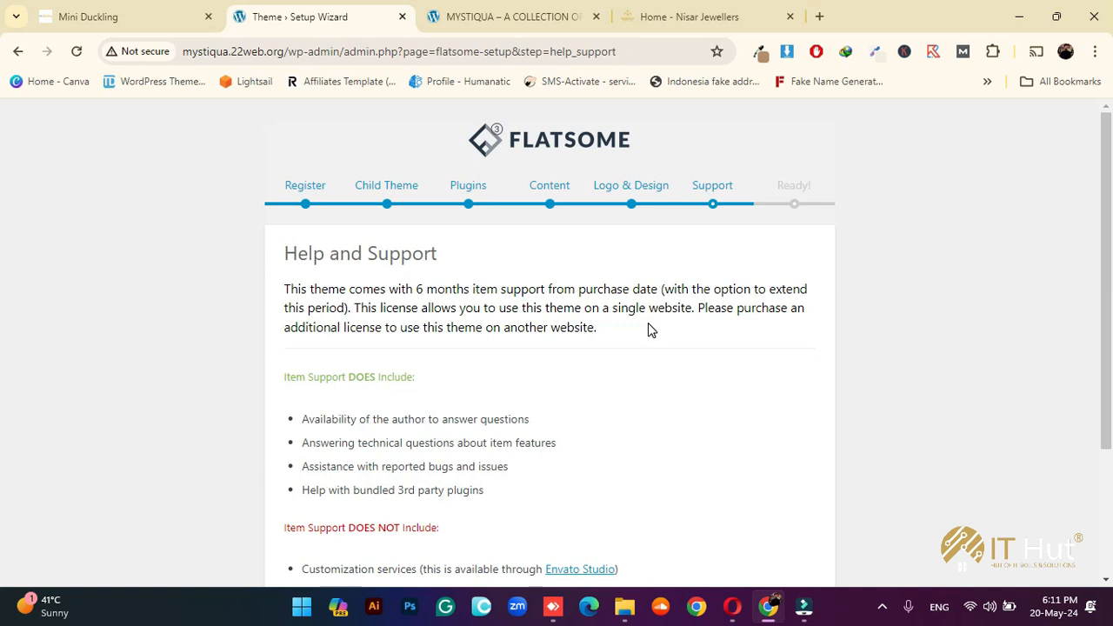
# Agree to the support terms, view the new website, and compare the storefront tabs
pyautogui.scroll(-2, 748, 369)
pyautogui.click(741, 516)
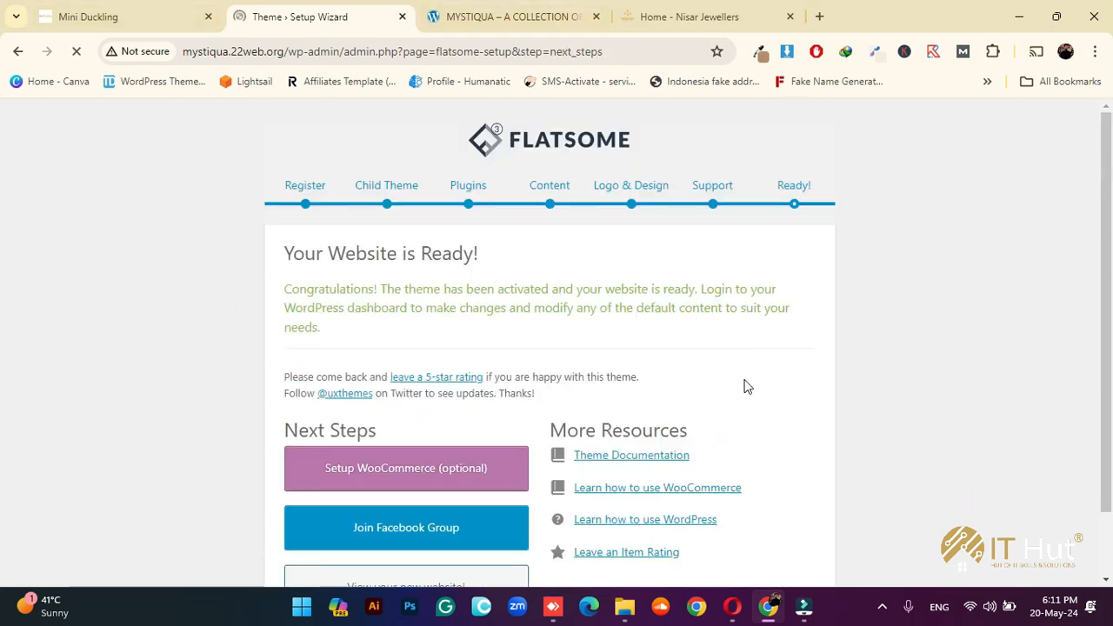
pyautogui.click(392, 504)
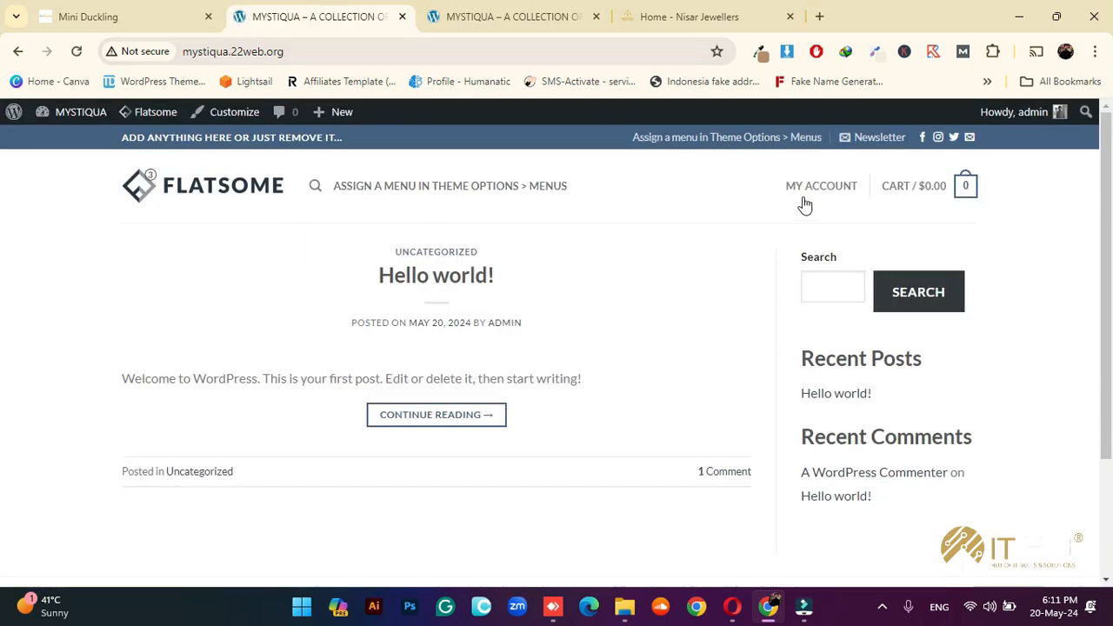
pyautogui.click(587, 12)
pyautogui.scroll(2, 800, 290)
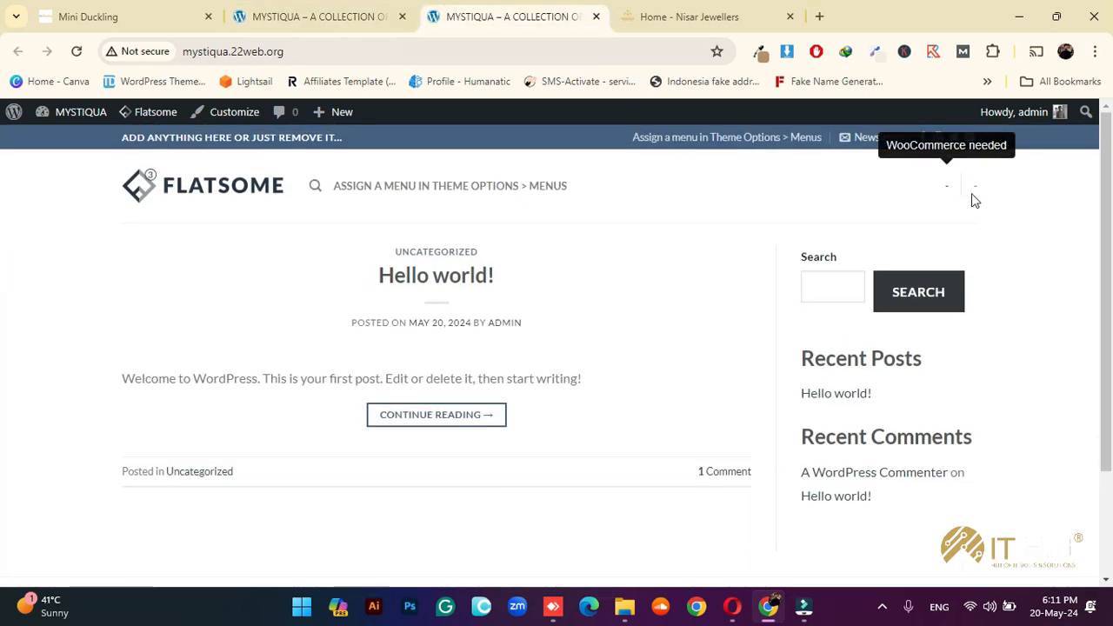
pyautogui.click(313, 16)
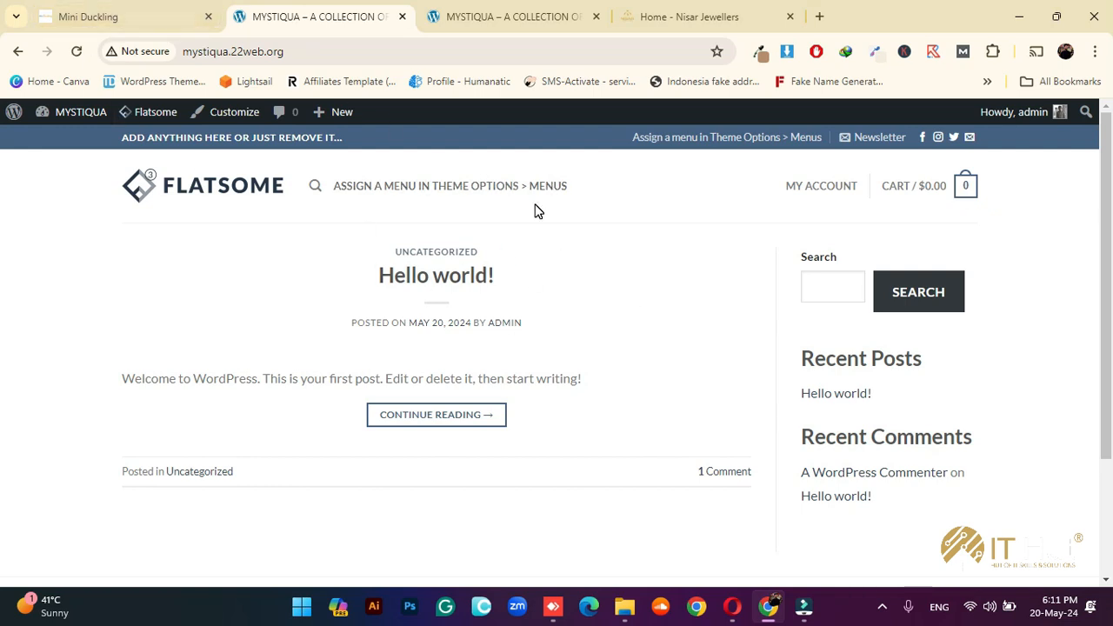
pyautogui.click(521, 15)
pyautogui.click(374, 14)
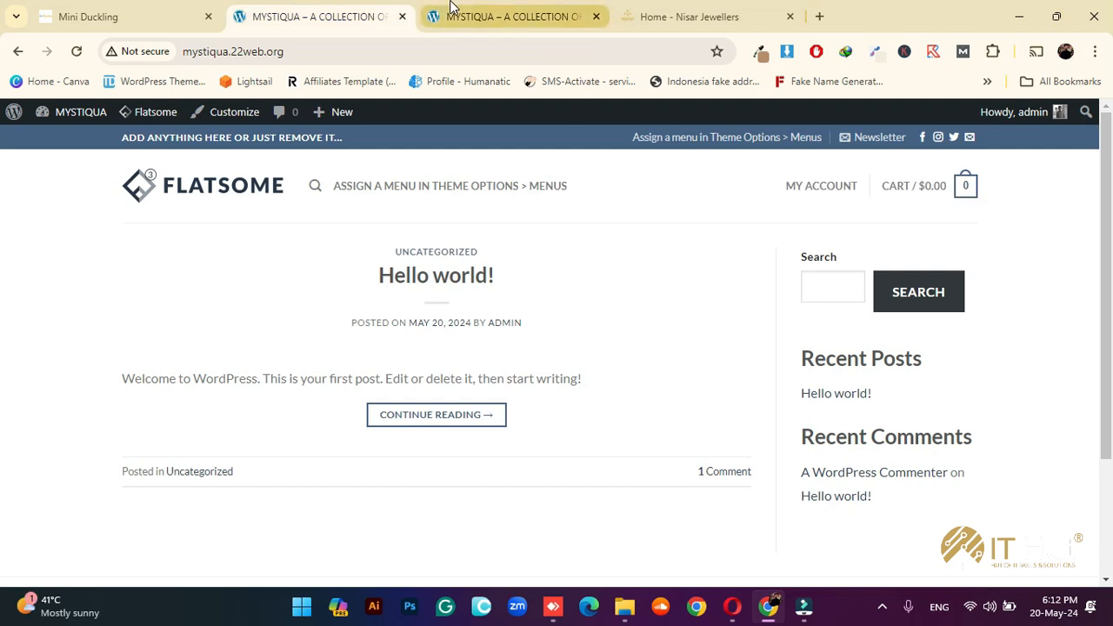
# Open the MYSTIQUA admin Dashboard from the storefront's admin bar
pyautogui.click(452, 10)
pyautogui.click(87, 112)
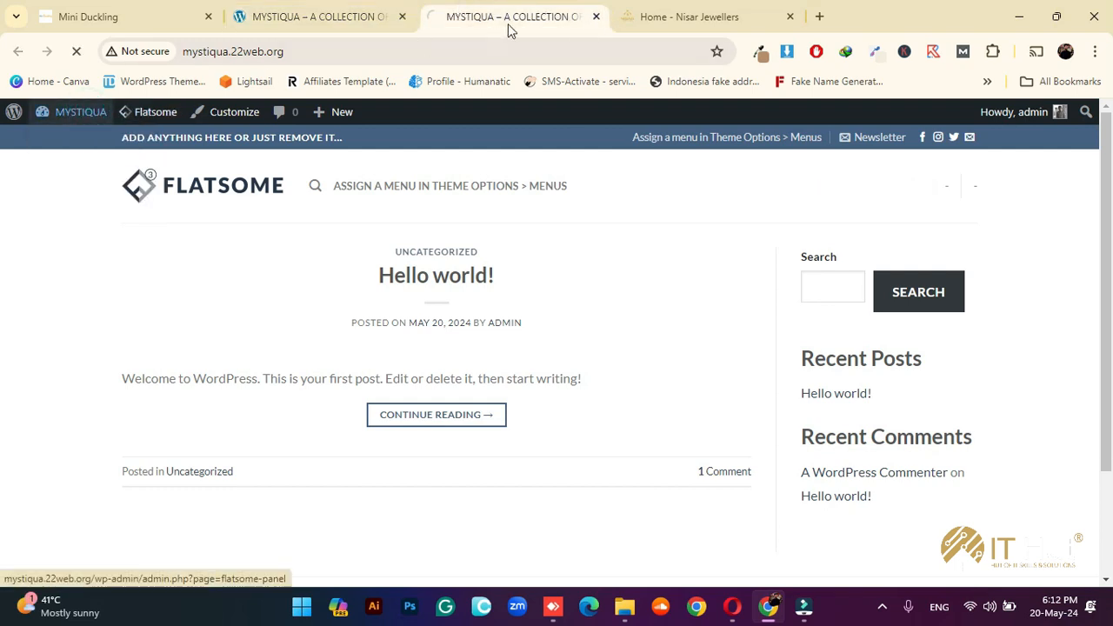
pyautogui.click(319, 16)
pyautogui.click(439, 17)
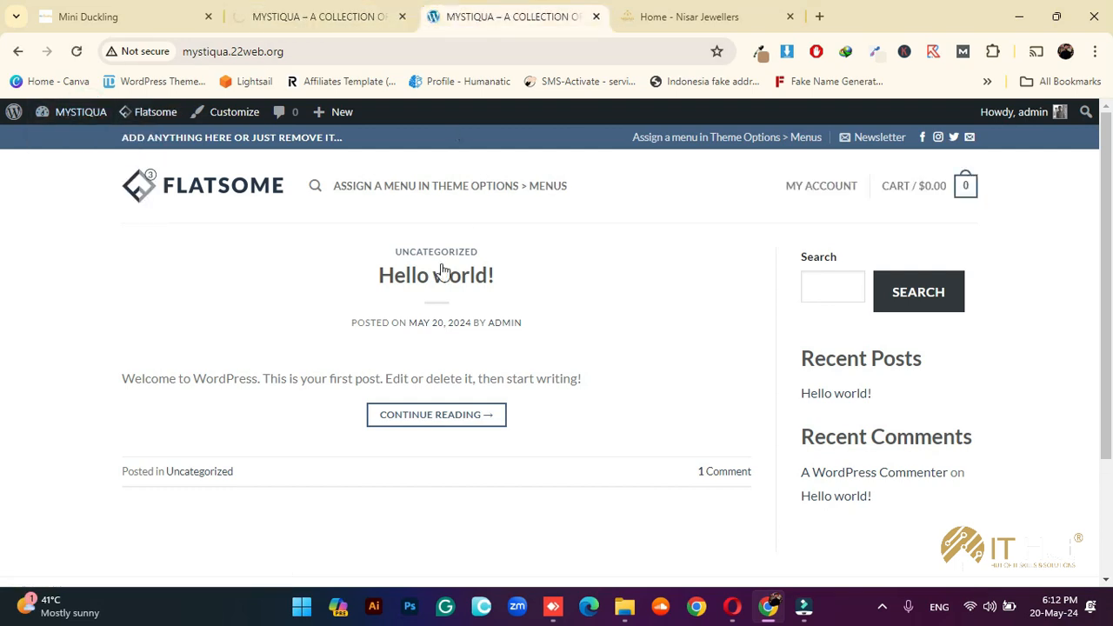
pyautogui.click(293, 12)
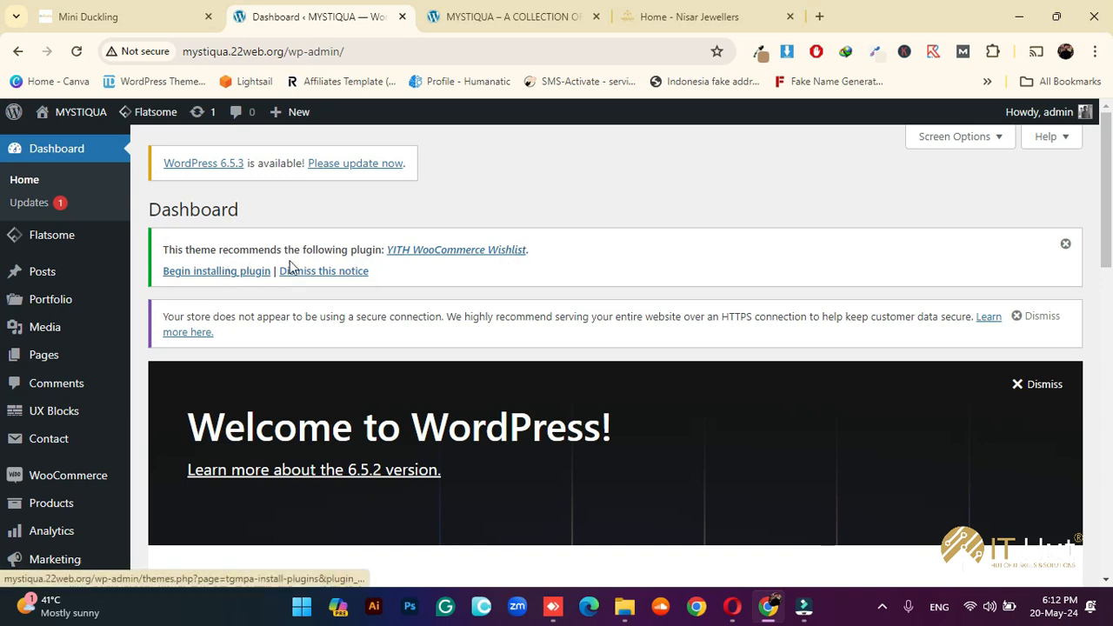
# Begin installing the recommended plugins and install YITH WooCommerce Wishlist
pyautogui.click(244, 273)
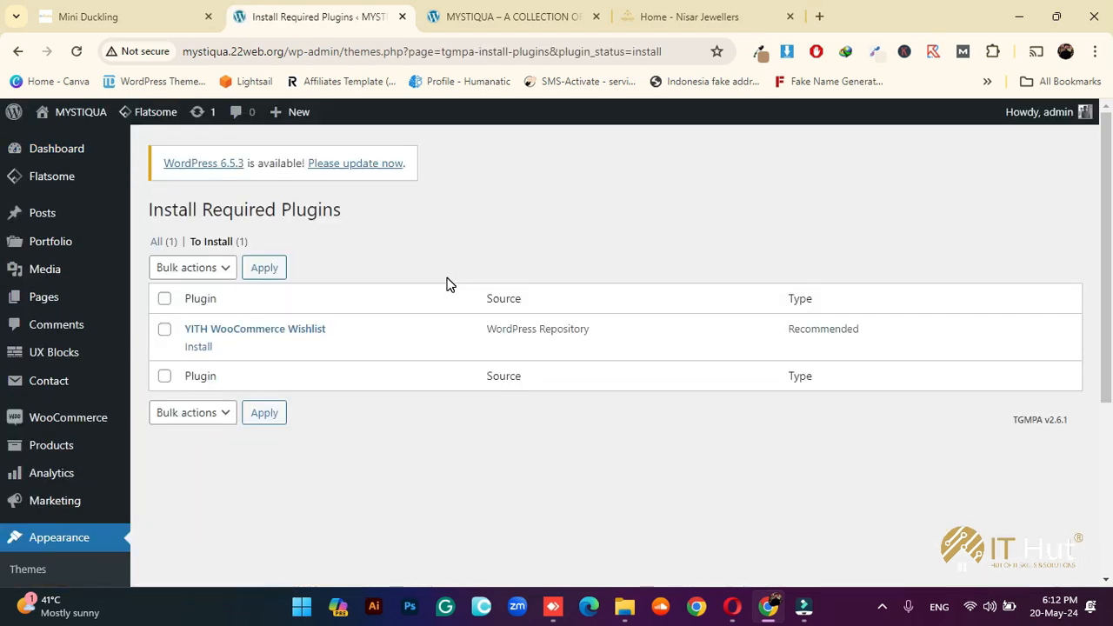
pyautogui.click(200, 347)
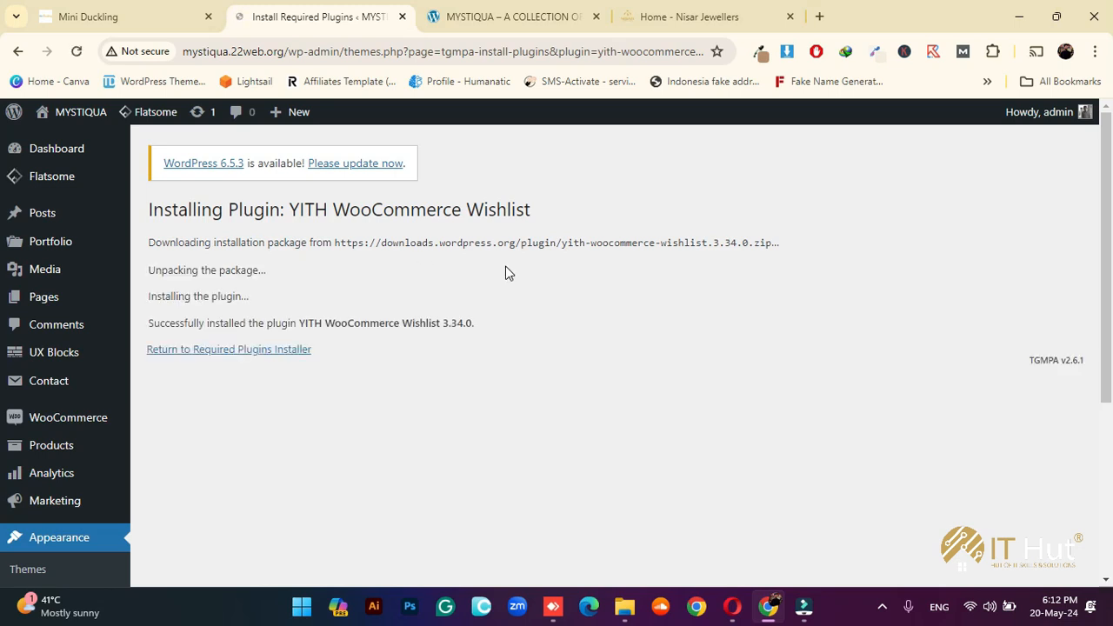
pyautogui.click(882, 607)
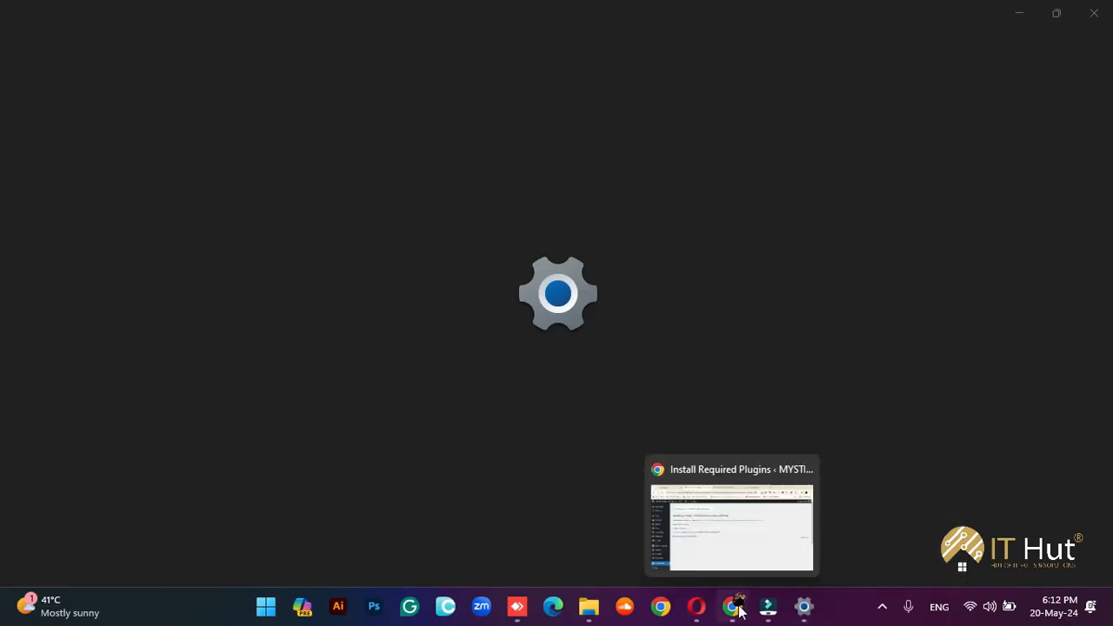
pyautogui.click(732, 607)
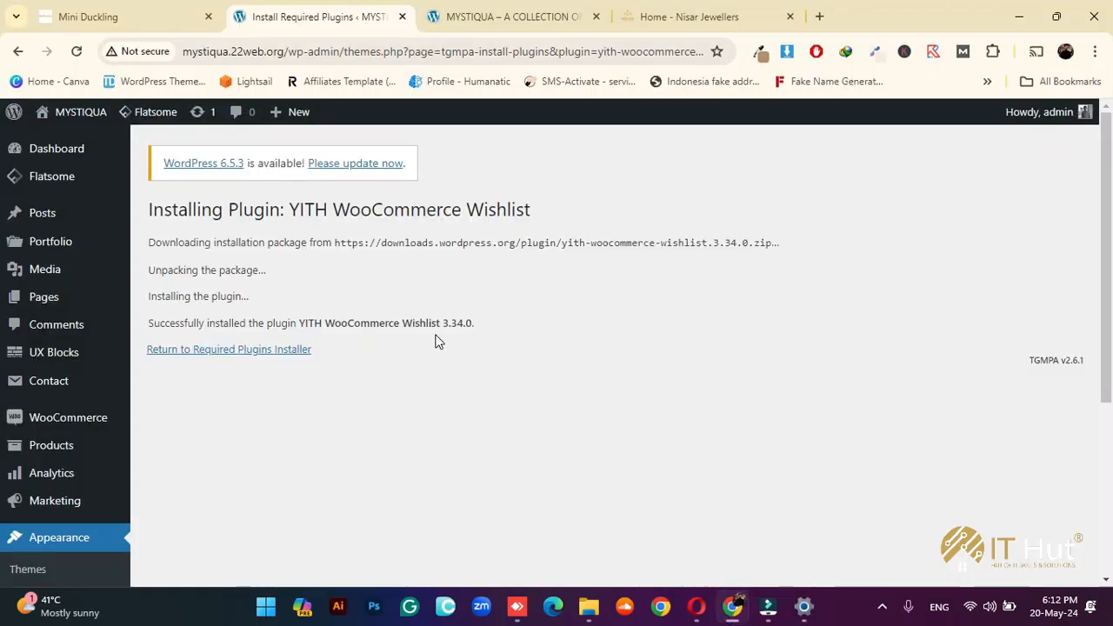
# Return to the required plugins installer and activate YITH WooCommerce Wishlist
pyautogui.click(263, 351)
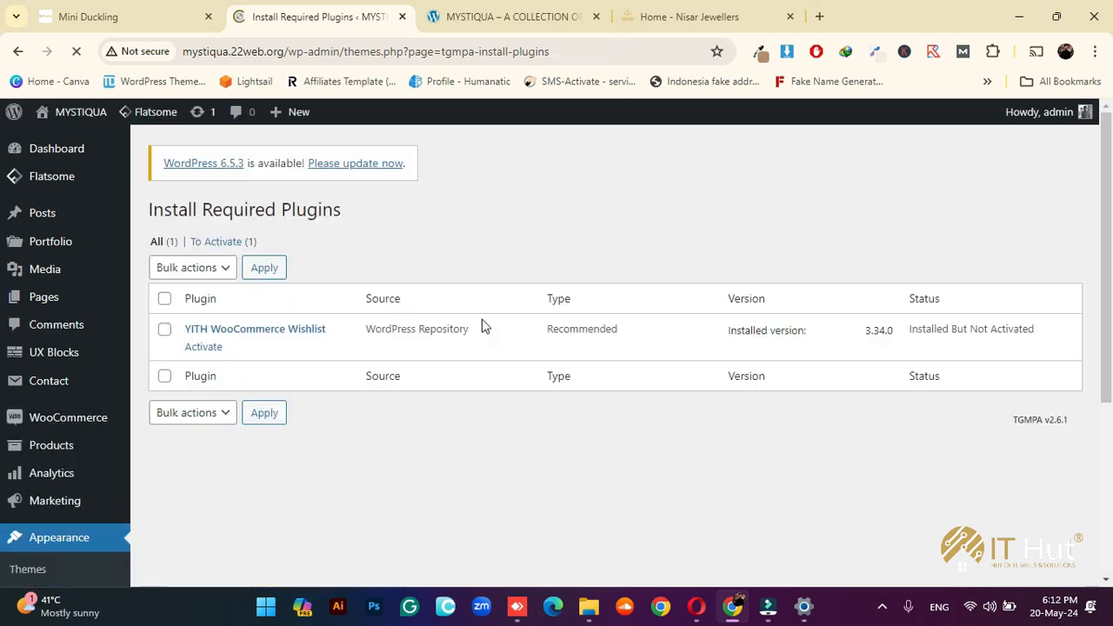
pyautogui.click(212, 349)
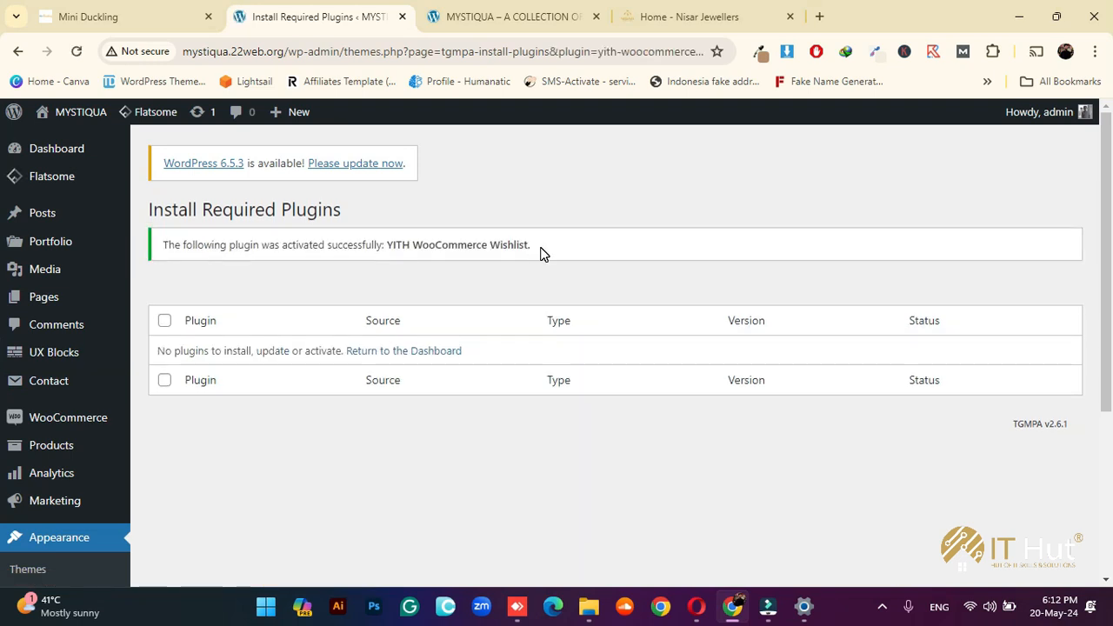
pyautogui.scroll(-3, 540, 253)
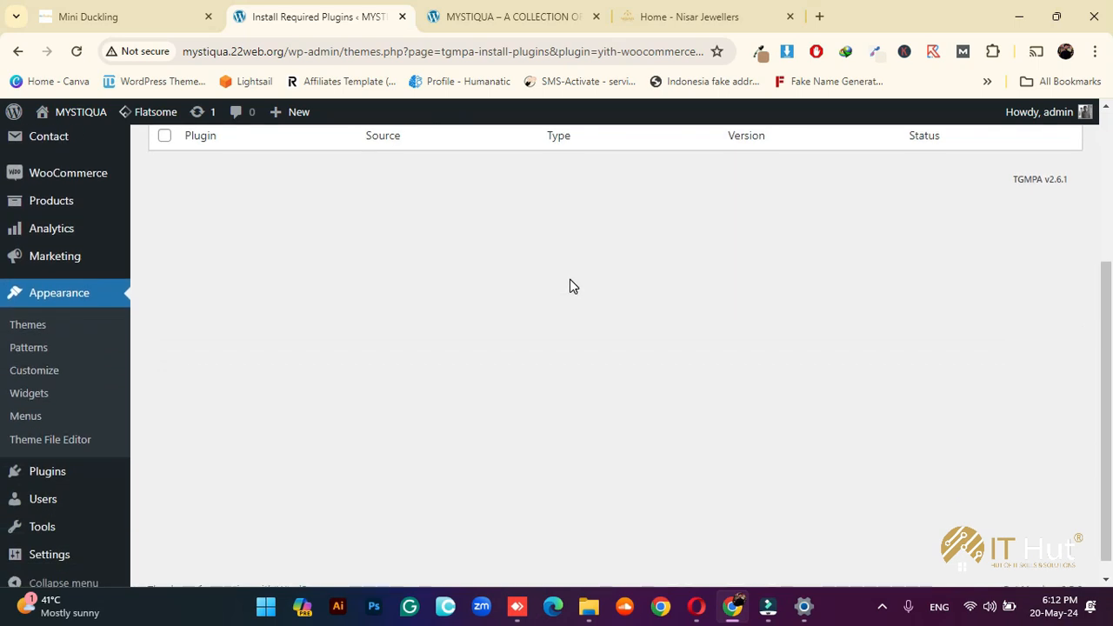
pyautogui.scroll(-1, 539, 313)
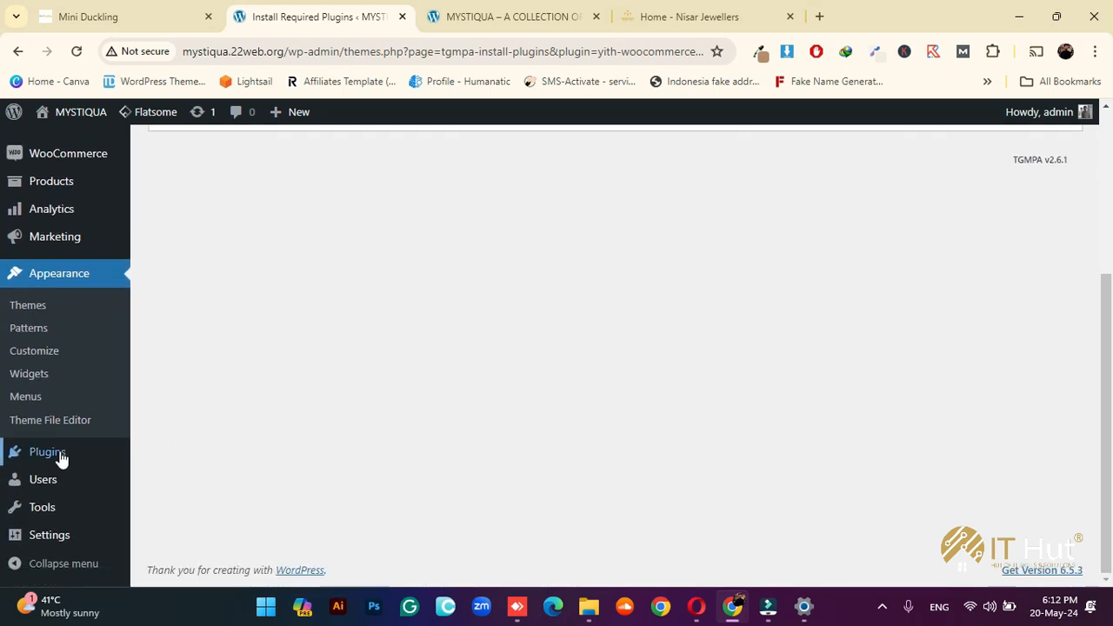
# Bulk-delete the Akismet Anti-spam and Hello Dolly plugins from Installed Plugins
pyautogui.moveTo(75, 458)
pyautogui.click(177, 456)
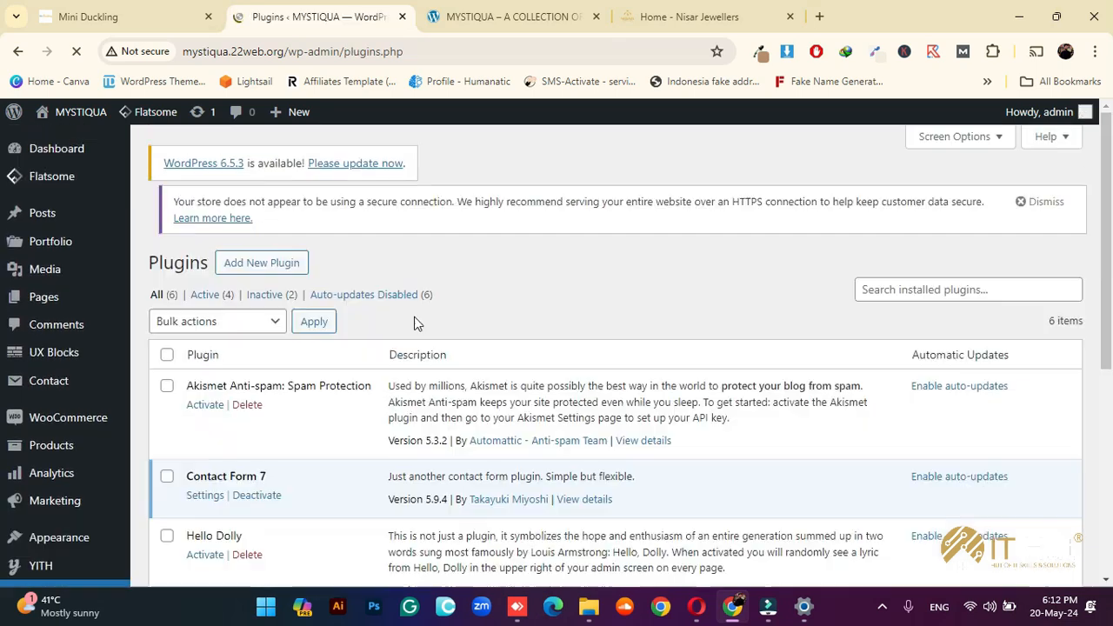
pyautogui.scroll(-5, 416, 330)
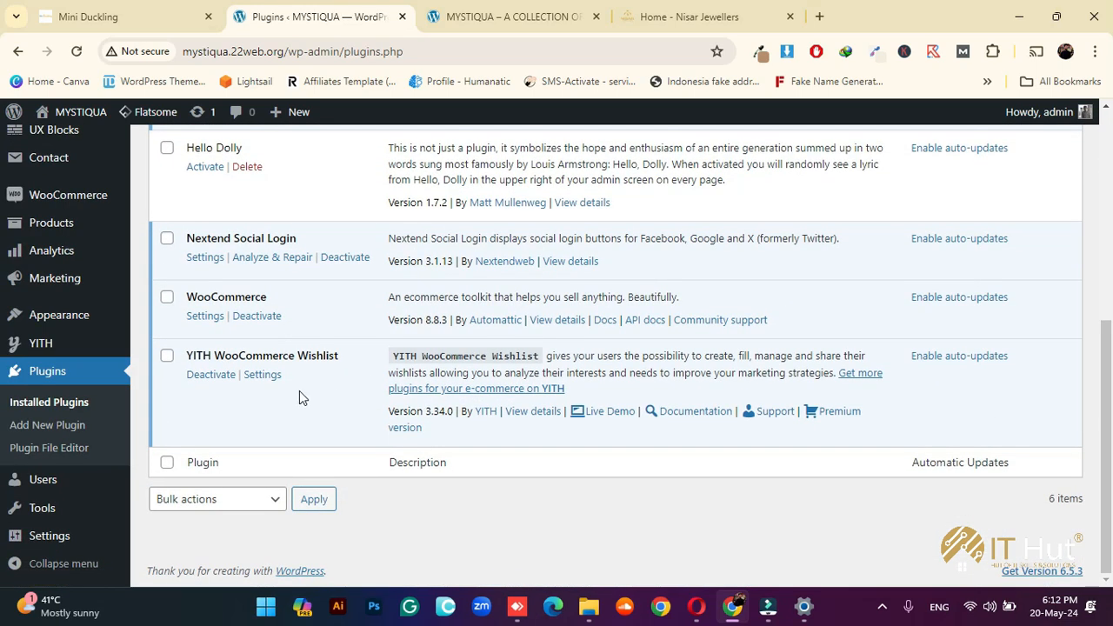
pyautogui.scroll(3, 299, 392)
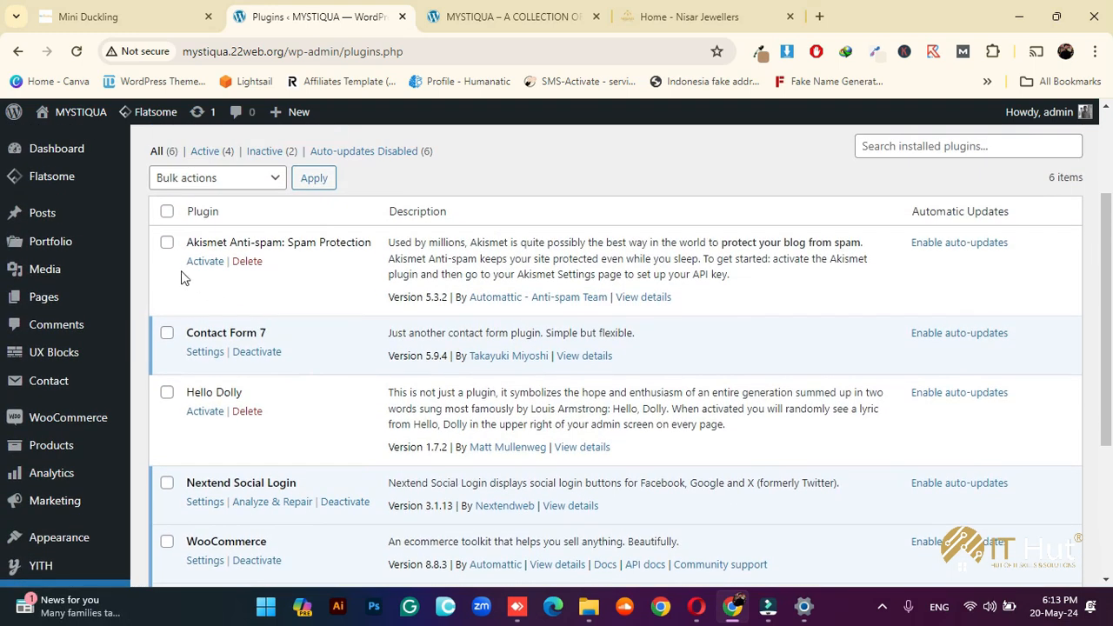
pyautogui.click(166, 242)
pyautogui.click(167, 392)
pyautogui.click(214, 179)
pyautogui.click(195, 262)
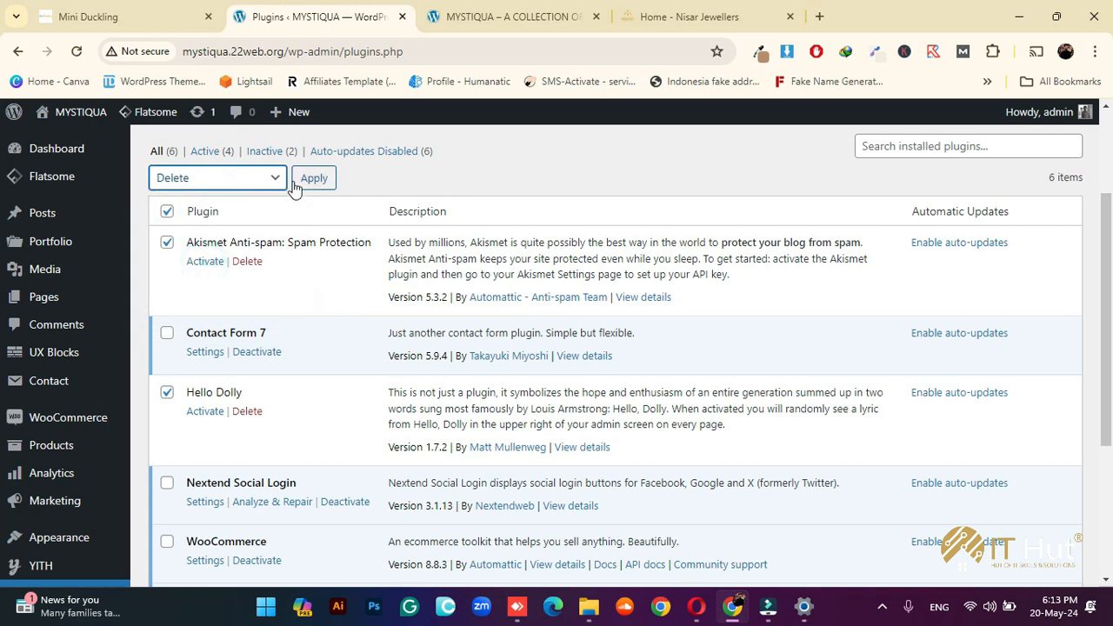
pyautogui.click(306, 179)
pyautogui.click(626, 170)
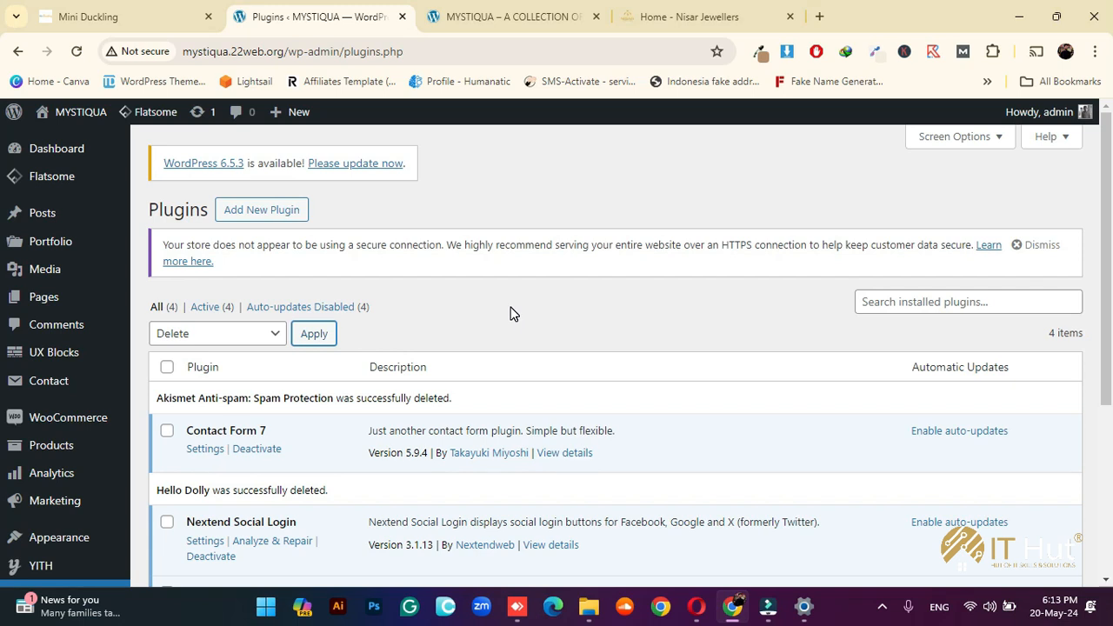
pyautogui.click(43, 297)
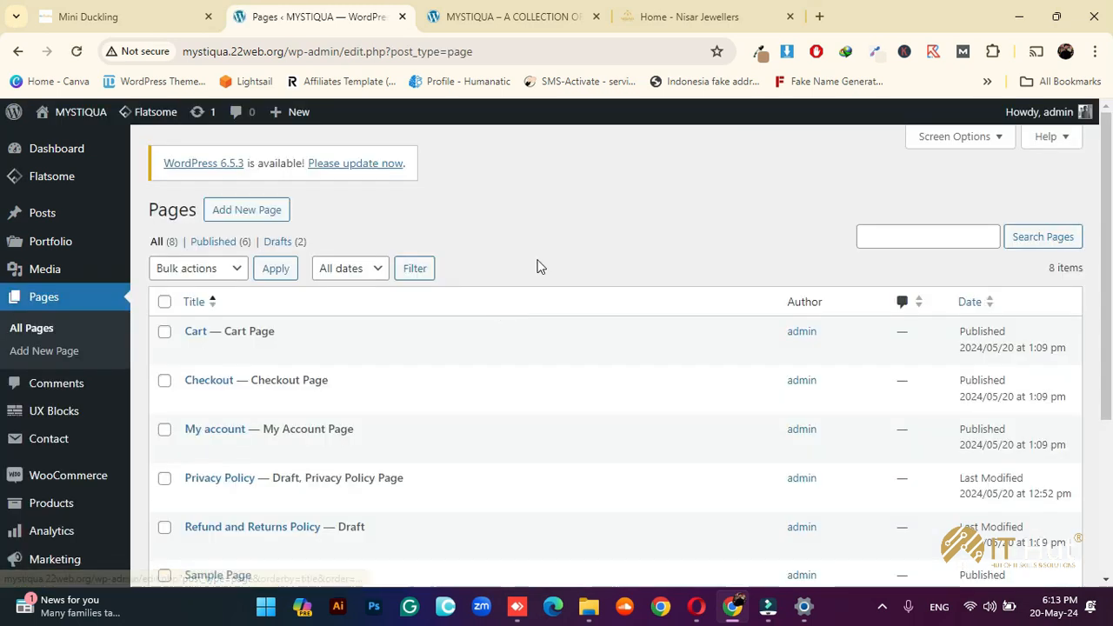
# Change the Privacy Policy page's status from Draft to Published with Quick Edit
pyautogui.scroll(-2, 539, 266)
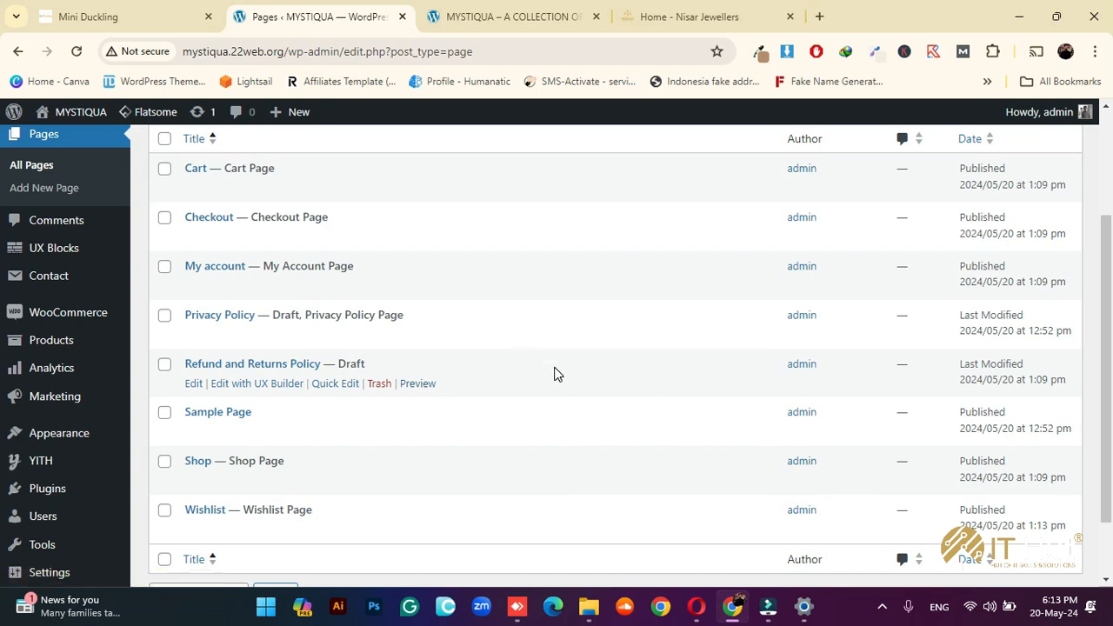
pyautogui.scroll(1, 556, 376)
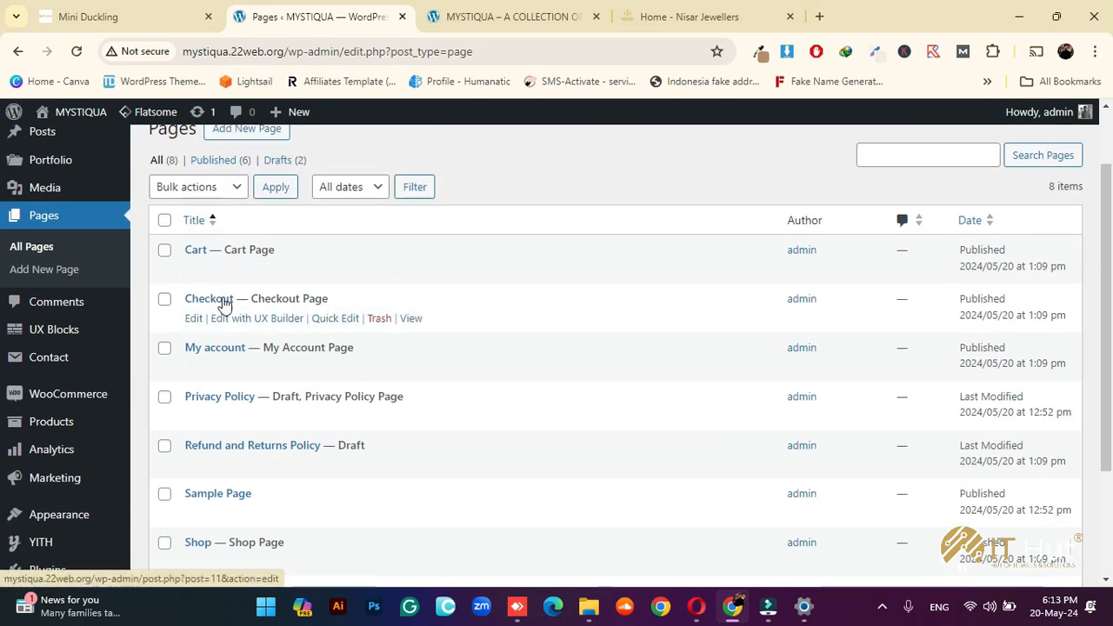
pyautogui.scroll(-2, 245, 364)
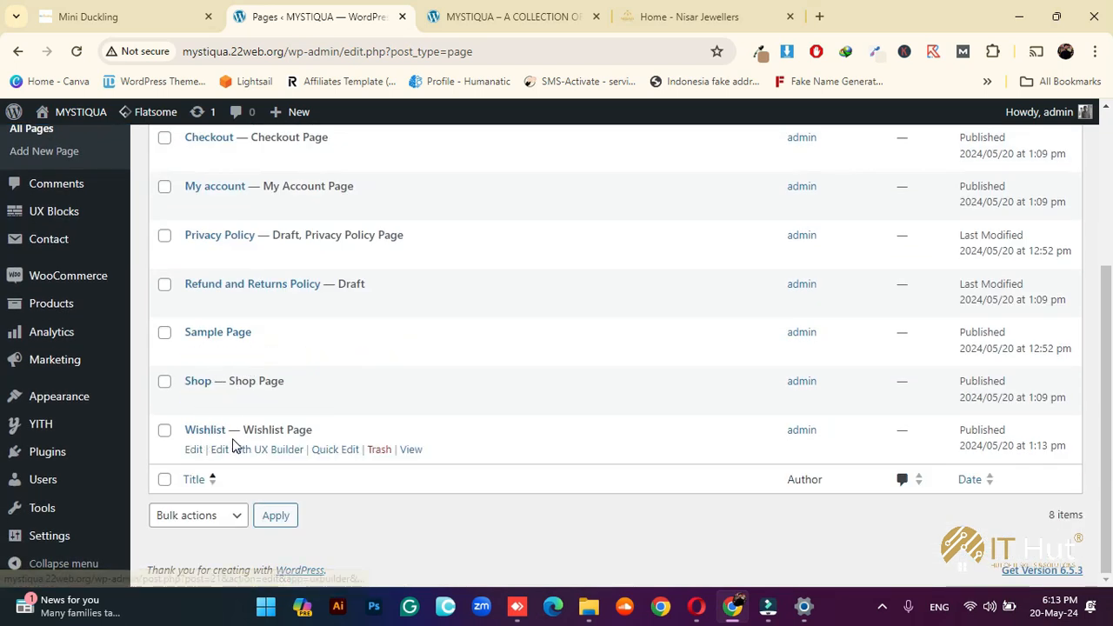
pyautogui.scroll(1, 409, 434)
pyautogui.scroll(-1, 487, 496)
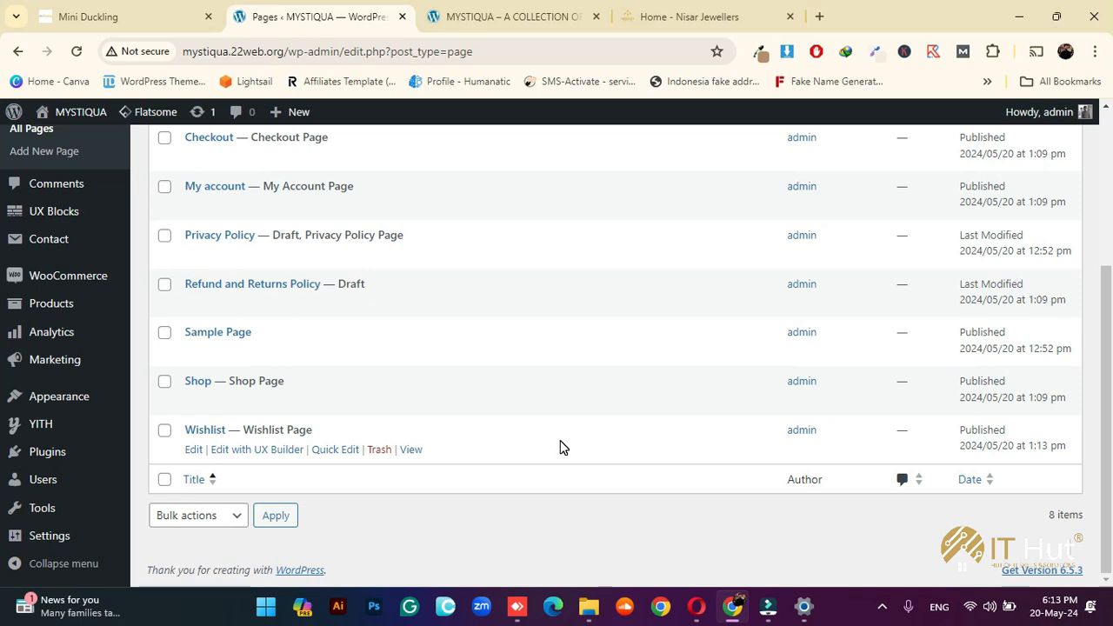
pyautogui.scroll(1, 563, 447)
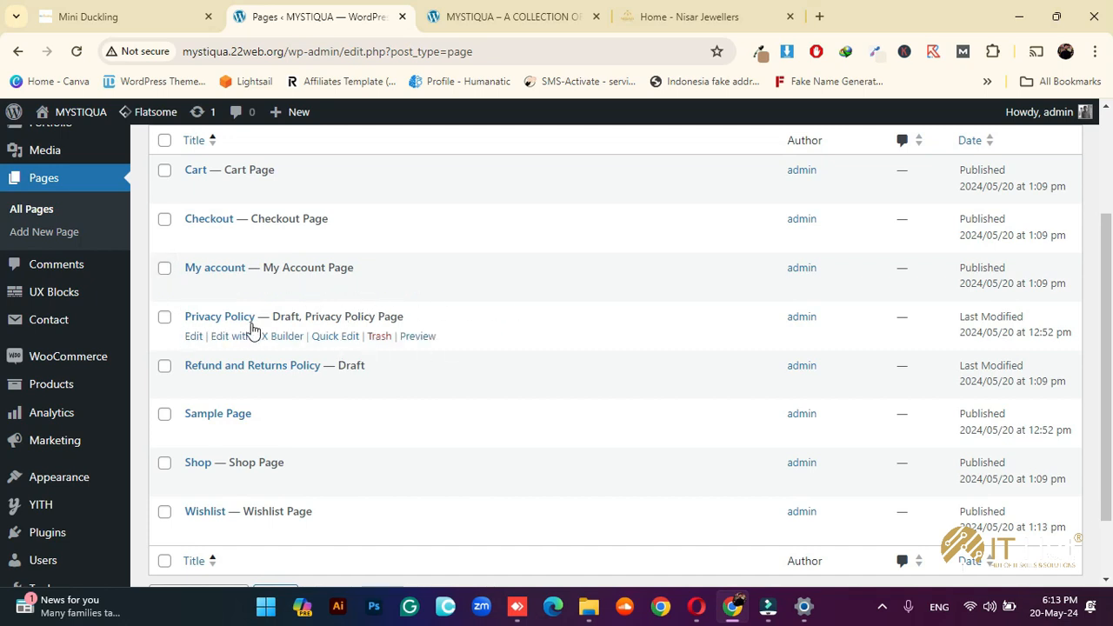
pyautogui.click(332, 337)
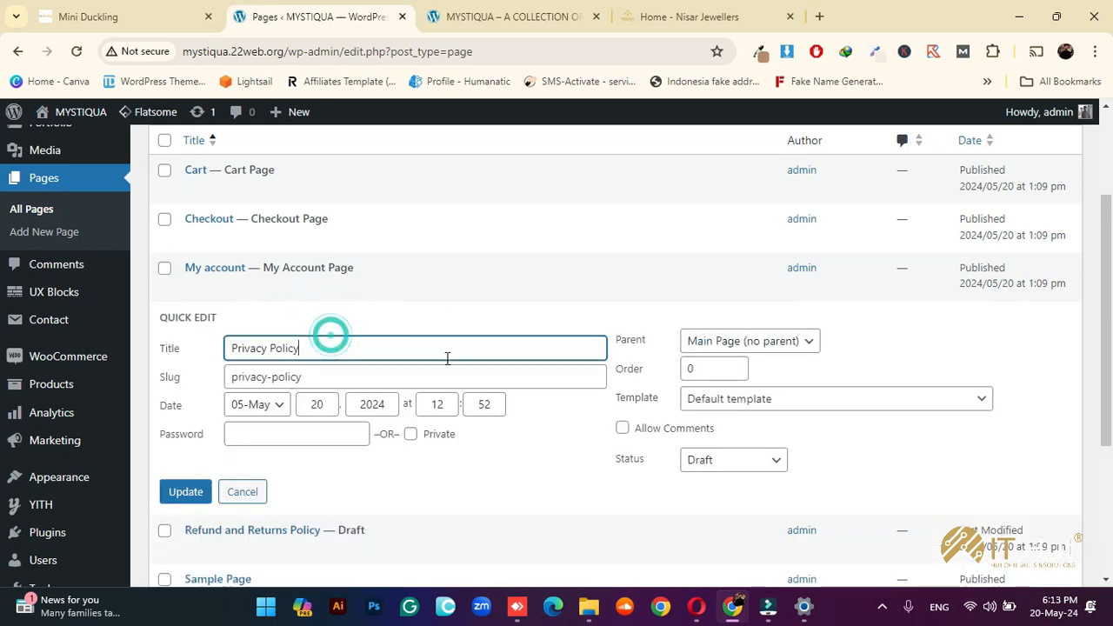
pyautogui.click(733, 460)
pyautogui.click(733, 481)
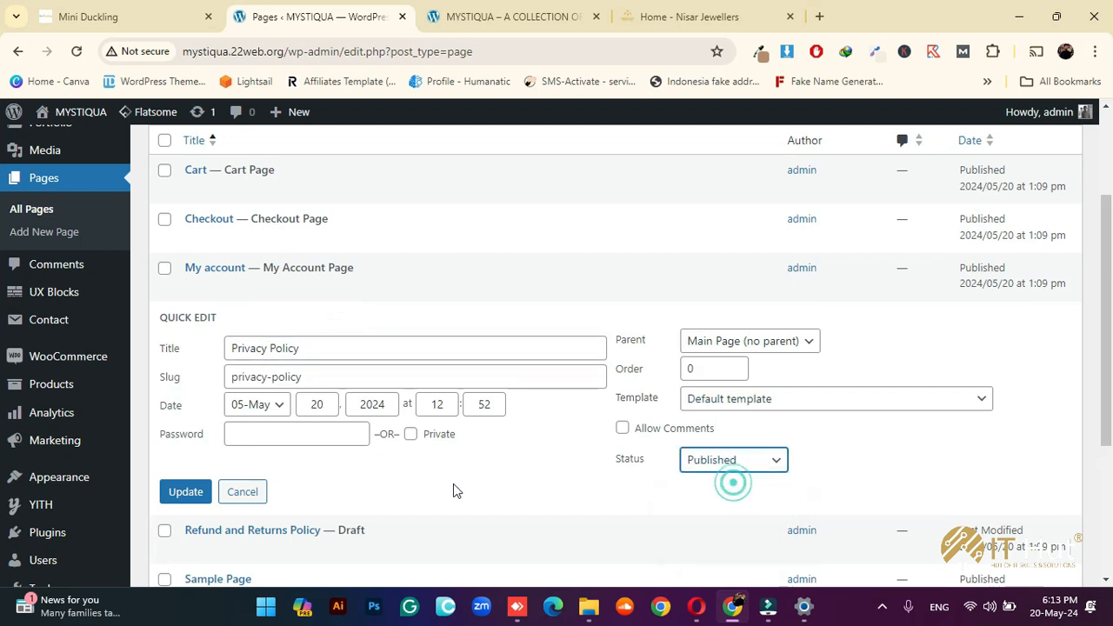
pyautogui.click(185, 492)
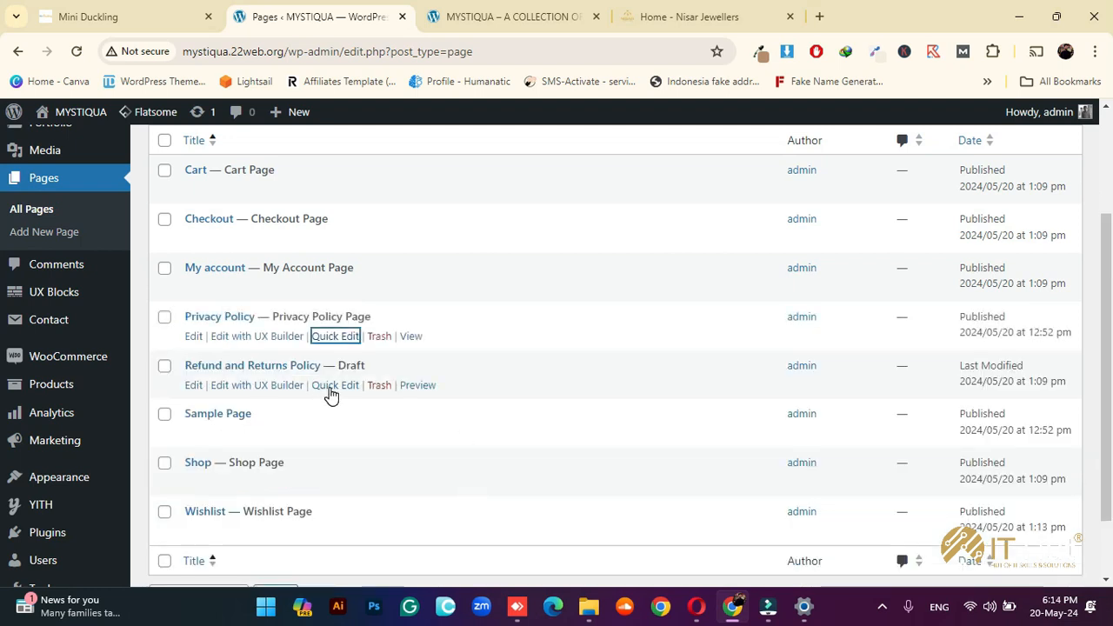
# Publish the Refund and Returns Policy draft and move the Sample Page to the trash
pyautogui.click(331, 386)
pyautogui.click(740, 509)
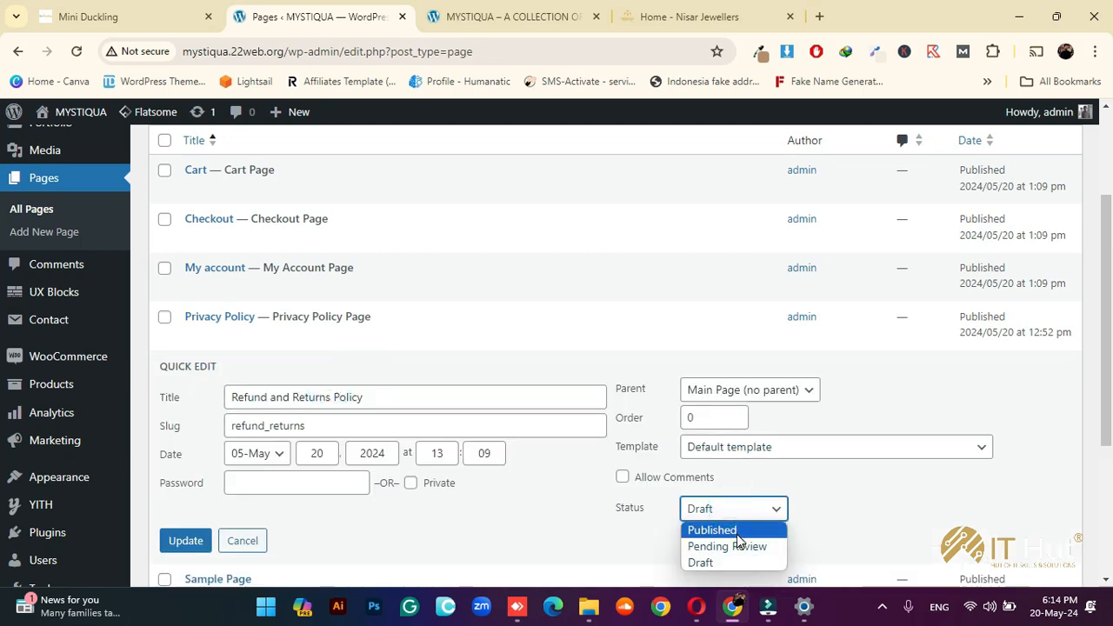
pyautogui.click(722, 530)
pyautogui.click(185, 543)
pyautogui.scroll(-2, 453, 502)
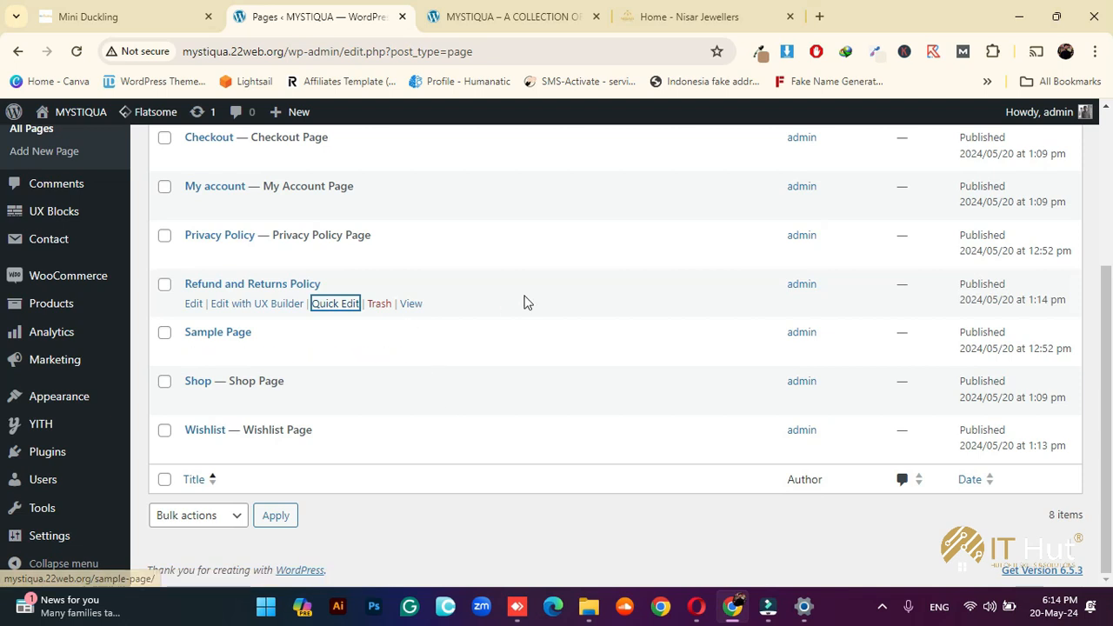
pyautogui.click(380, 352)
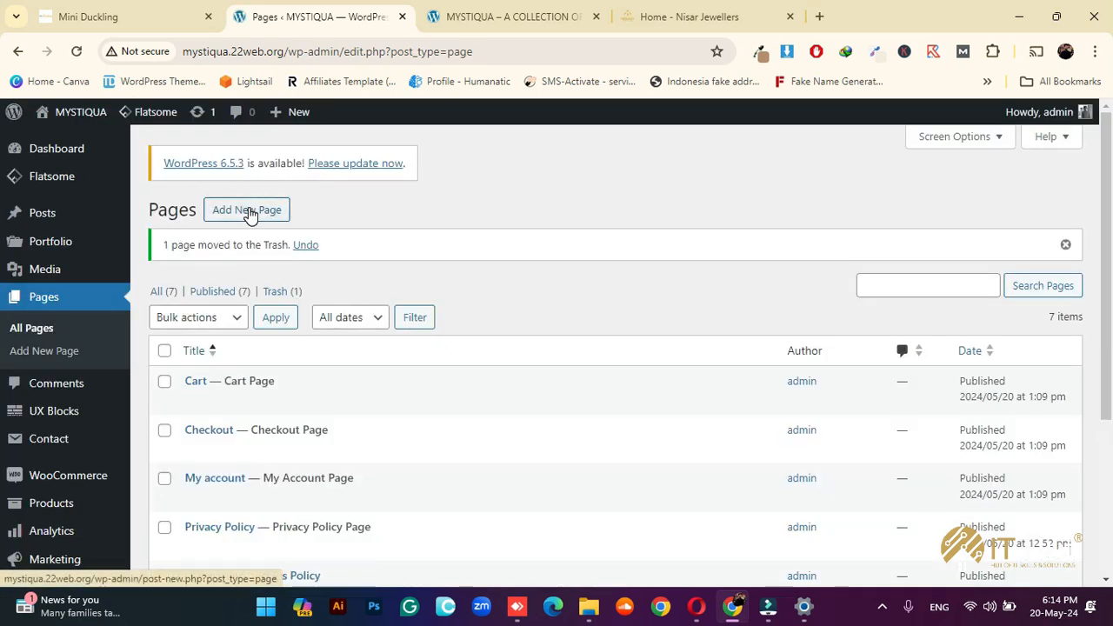
# Create a new page titled 'Home', skipping the welcome guide, then view the MYSTIQUA site
pyautogui.click(249, 213)
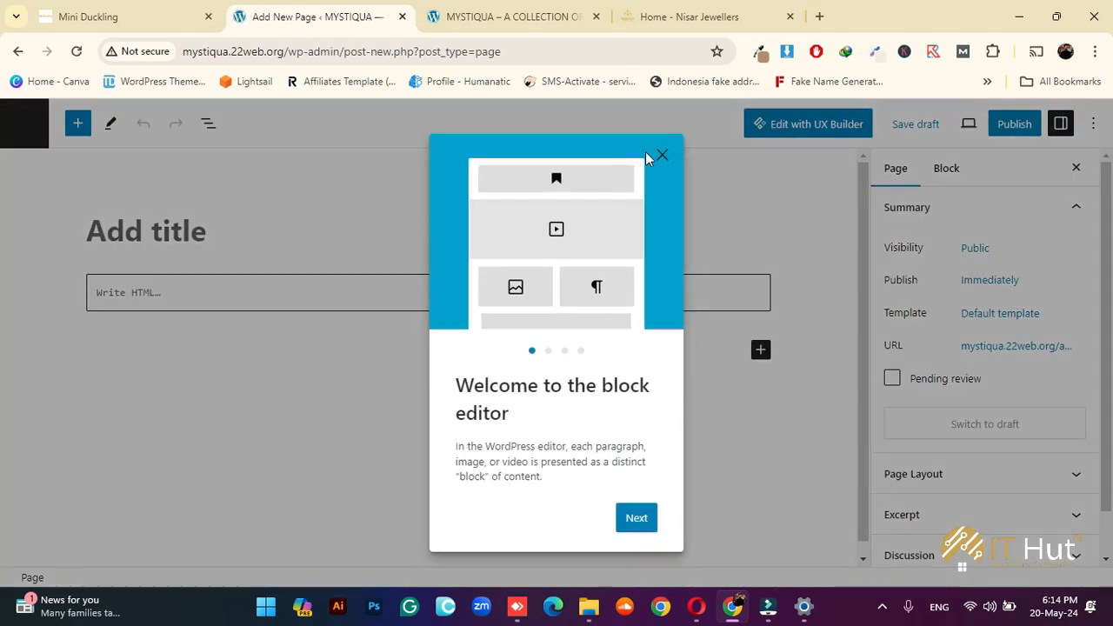
pyautogui.click(660, 154)
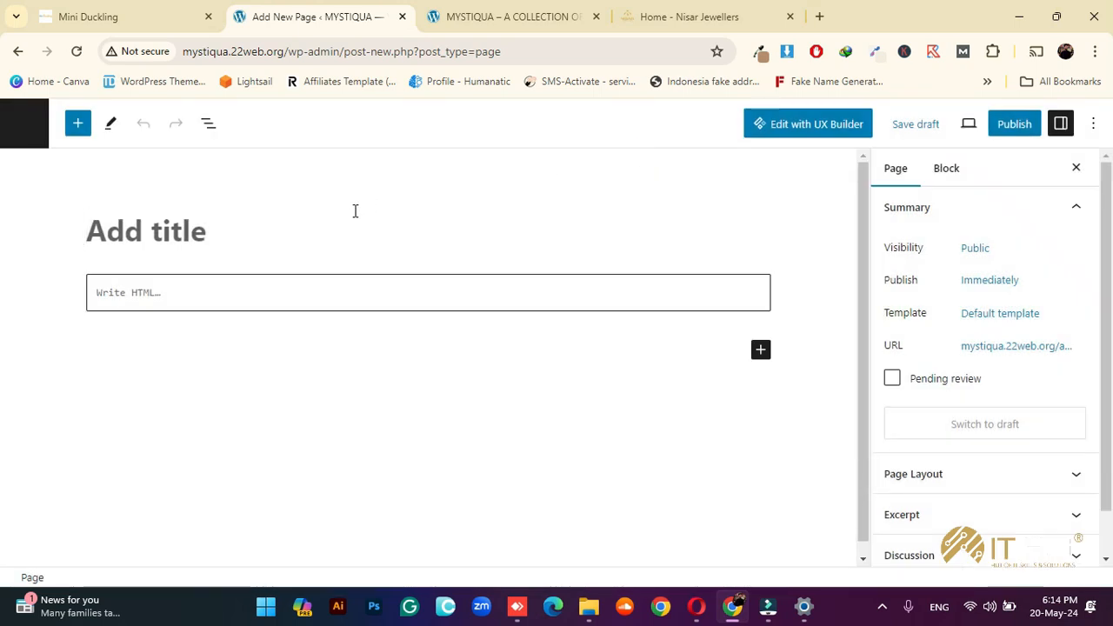
pyautogui.write('Home')
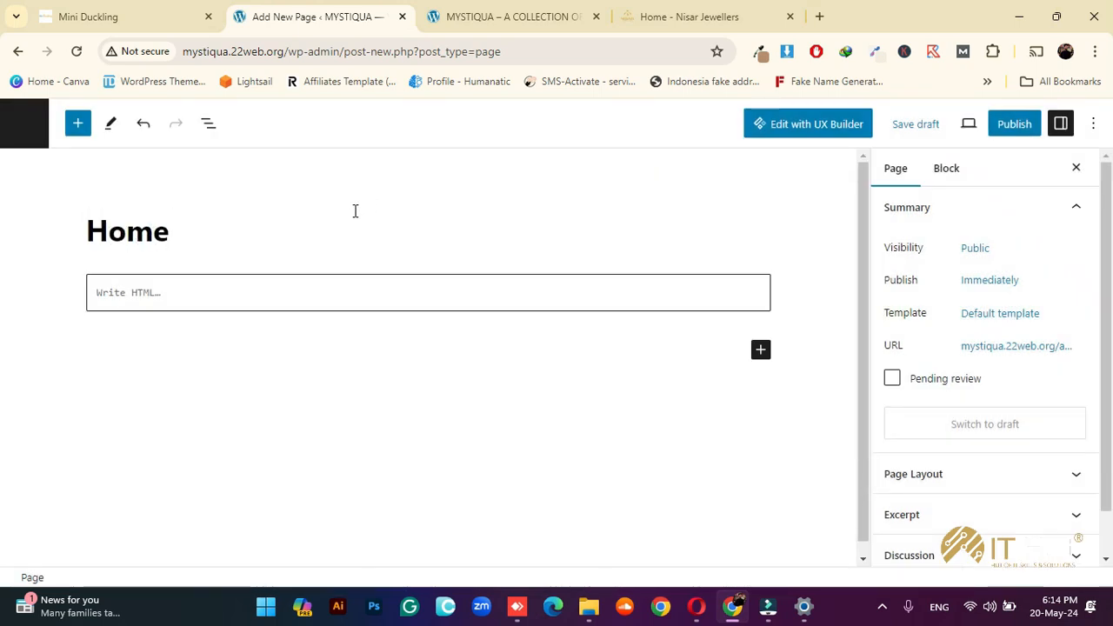
pyautogui.click(492, 15)
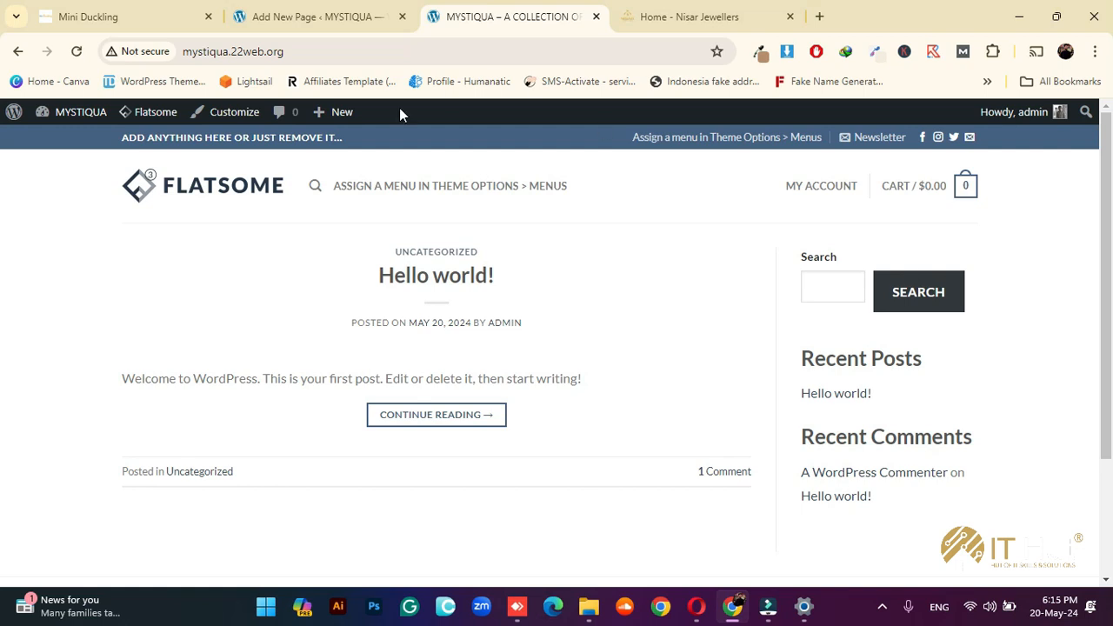
# Browse the Nisar Jewellers homepage banner and featured categories for reference, ending back at the top
pyautogui.click(641, 19)
pyautogui.scroll(-1, 144, 314)
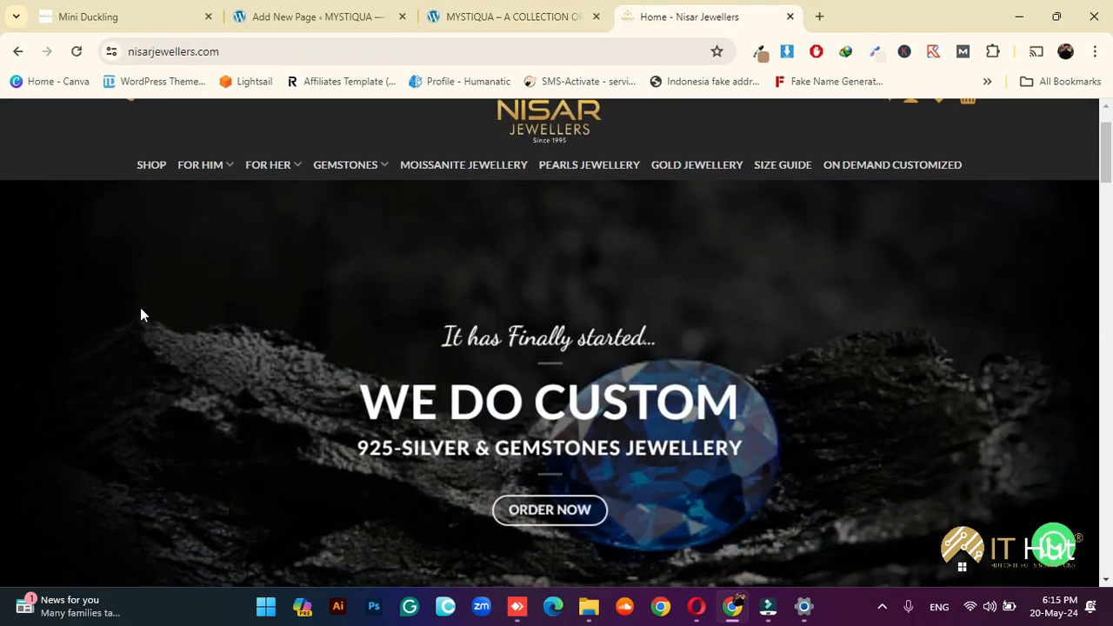
pyautogui.scroll(3, 130, 347)
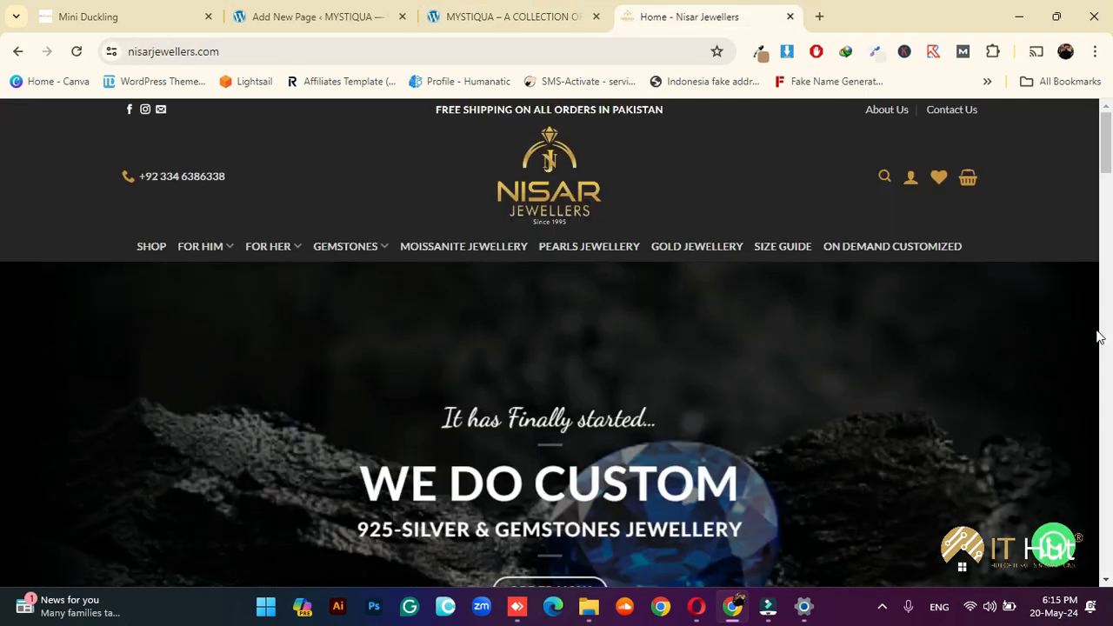
pyautogui.scroll(-1, 989, 323)
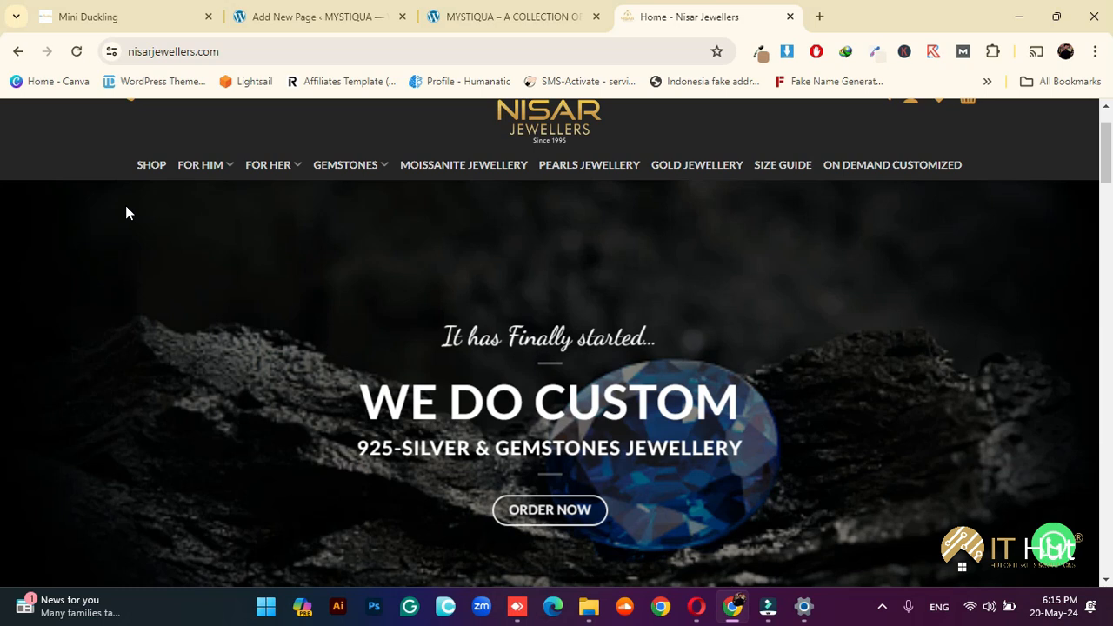
pyautogui.scroll(-7, 127, 211)
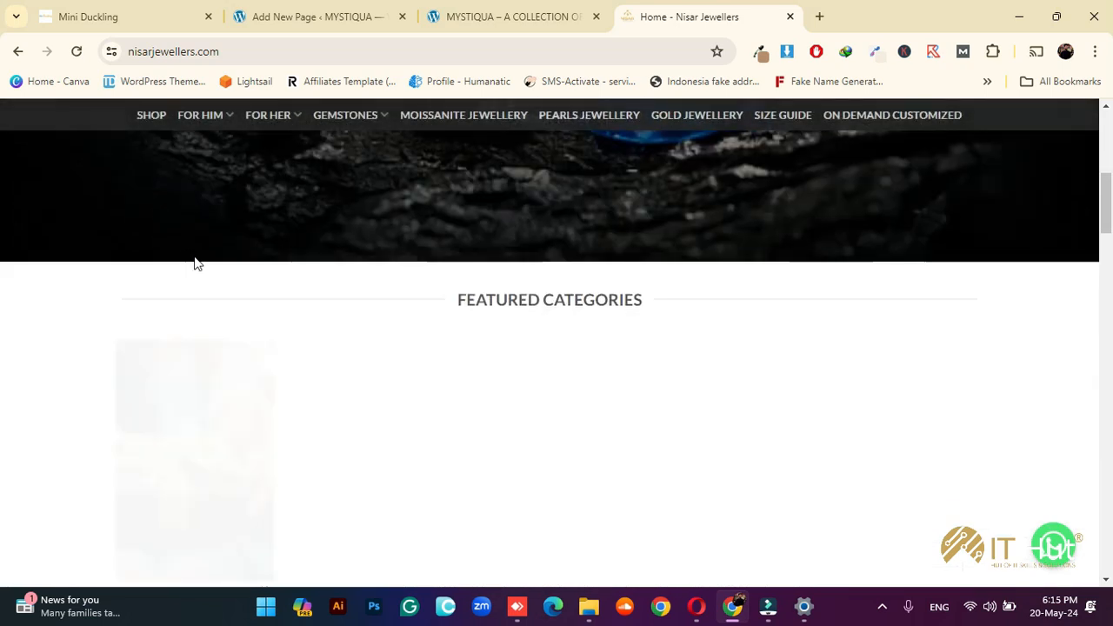
pyautogui.scroll(1, 122, 265)
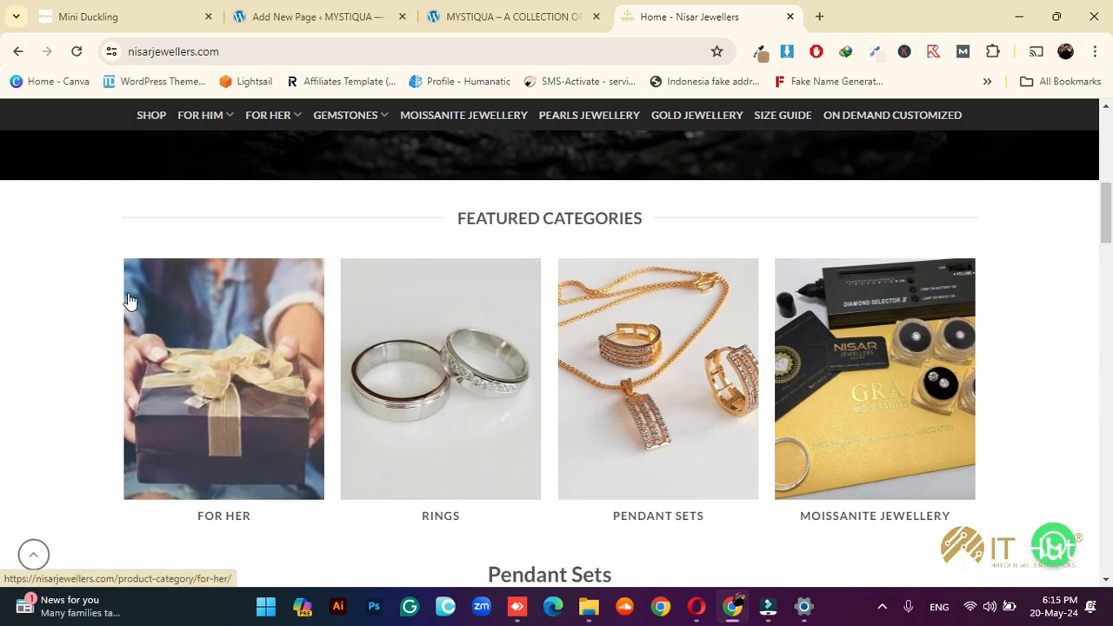
pyautogui.scroll(-2, 412, 340)
pyautogui.scroll(8, 417, 335)
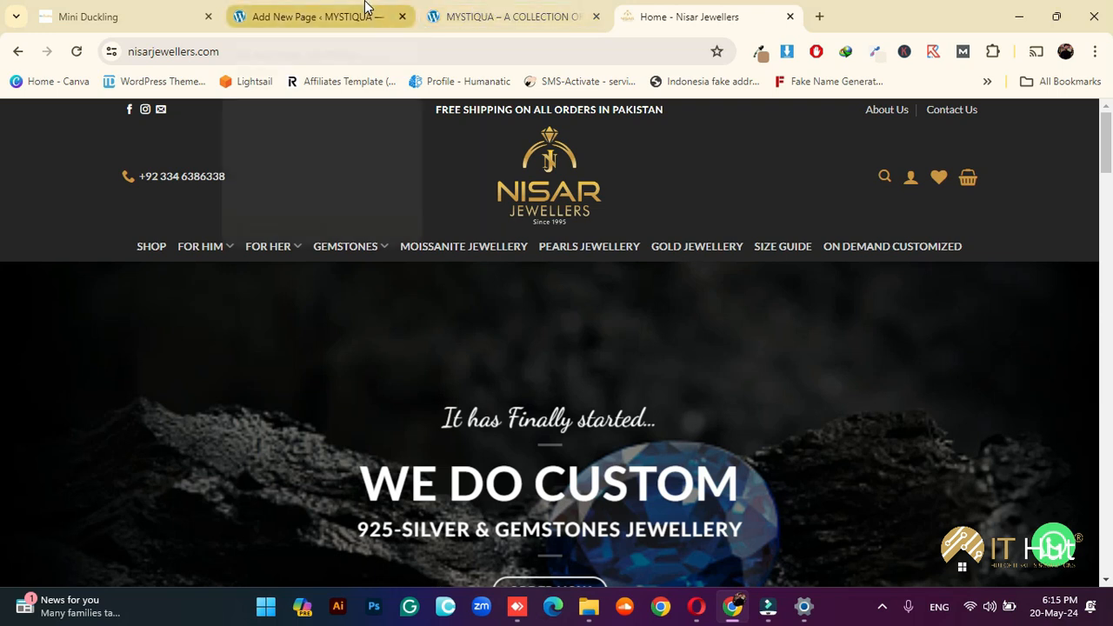
pyautogui.moveTo(365, 7)
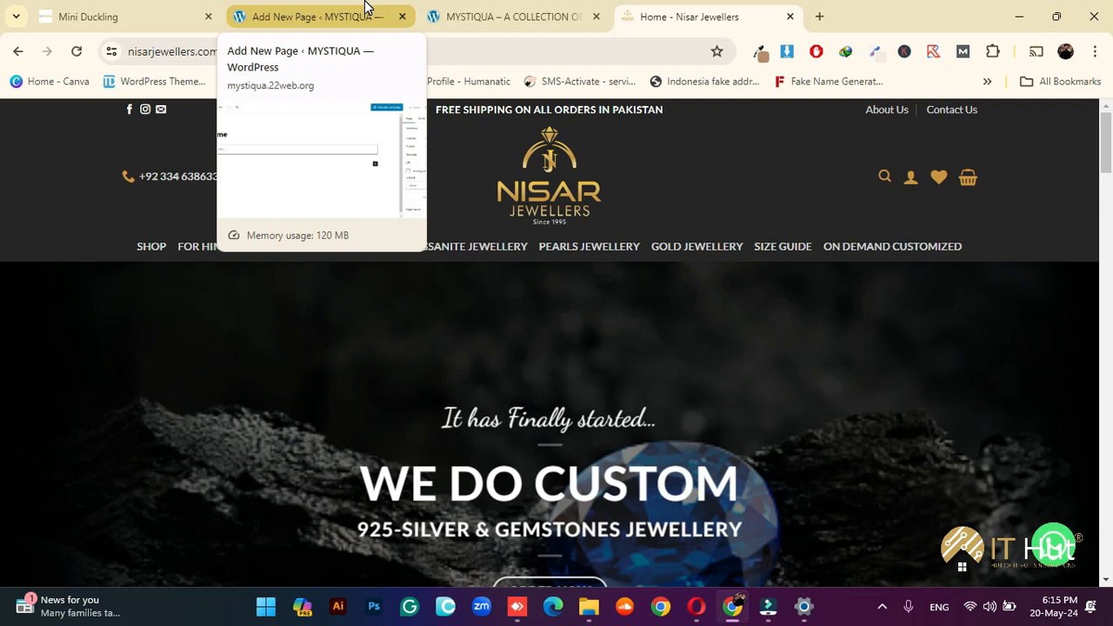
# In the Home page editor, open the Template dropdown to list the available page templates
pyautogui.click(329, 11)
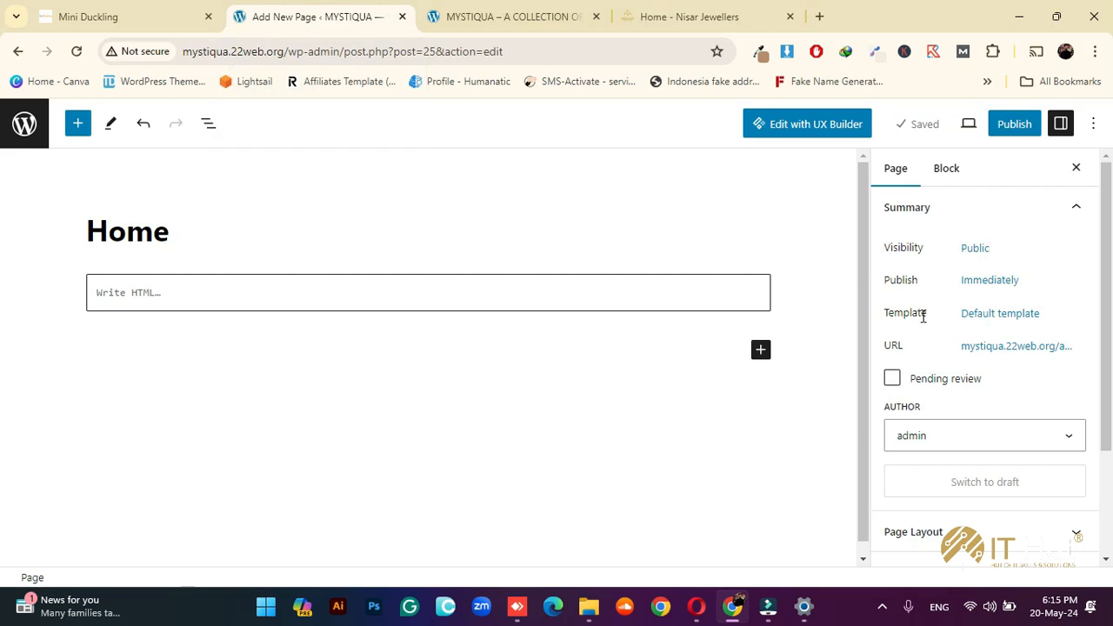
pyautogui.moveTo(928, 315); pyautogui.dragTo(896, 316)
pyautogui.click(1002, 314)
pyautogui.click(962, 442)
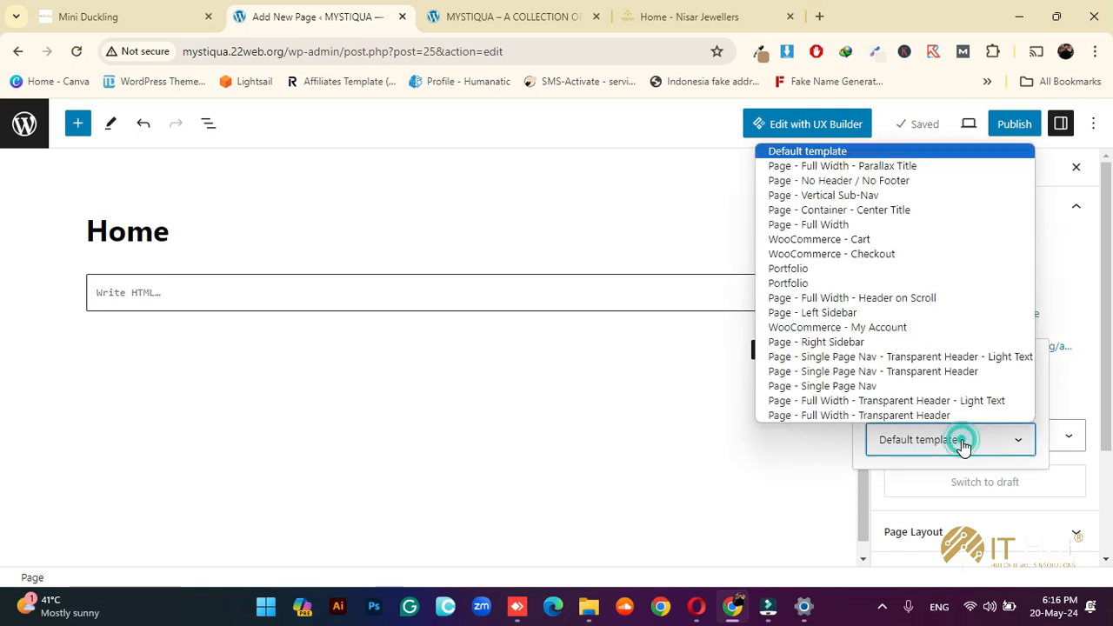
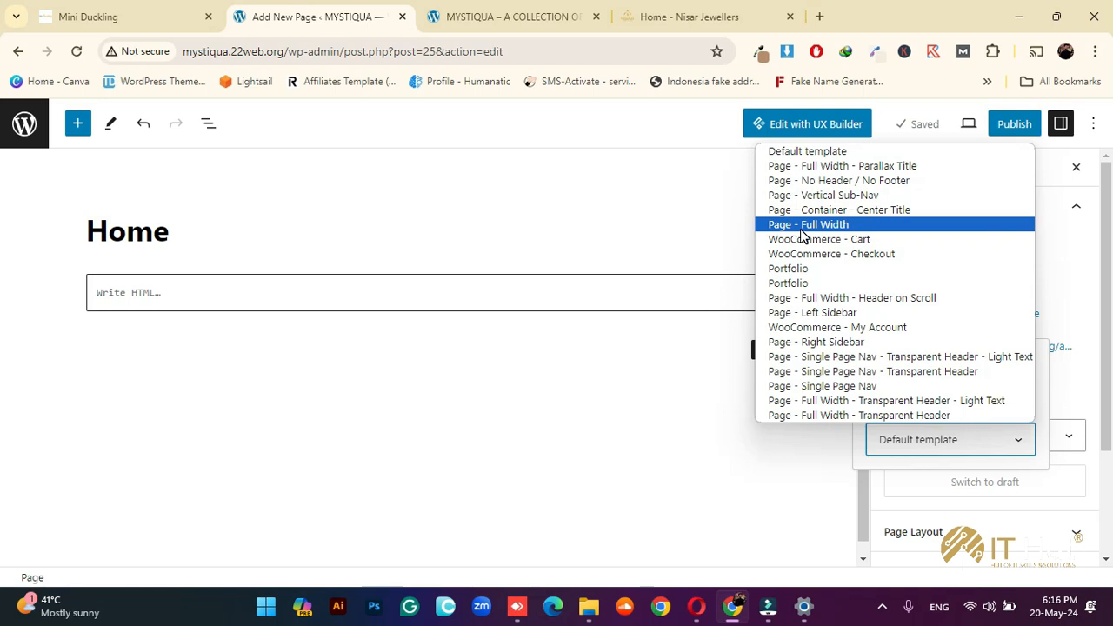
# Check the live MYSTIQUA site, leave the Home template unchanged, and open a new Chrome tab
pyautogui.click(504, 17)
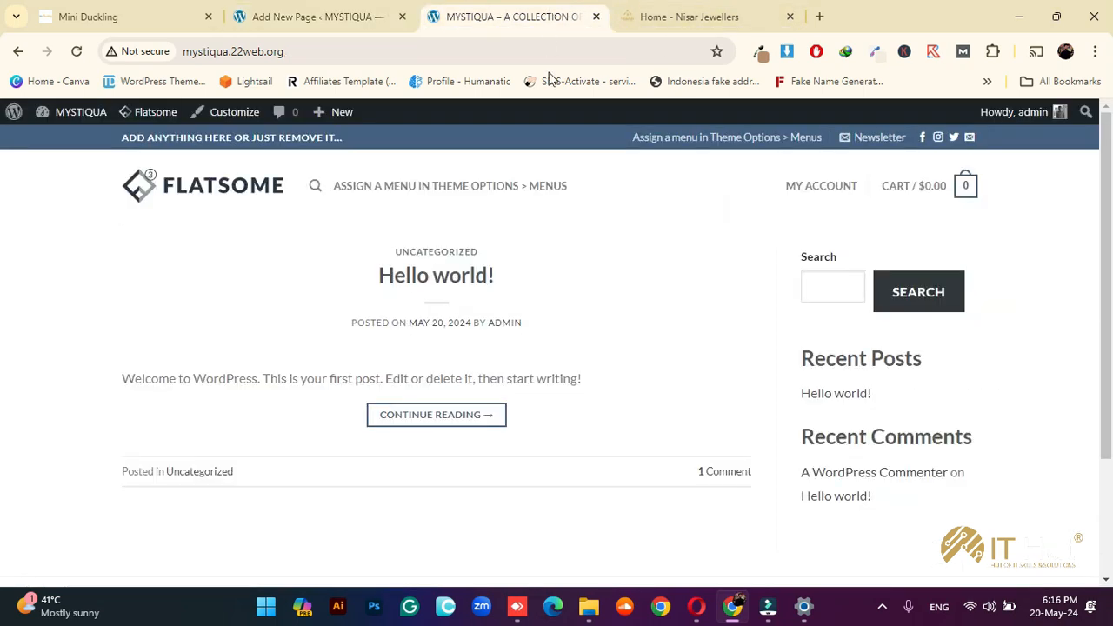
pyautogui.click(383, 13)
pyautogui.click(963, 438)
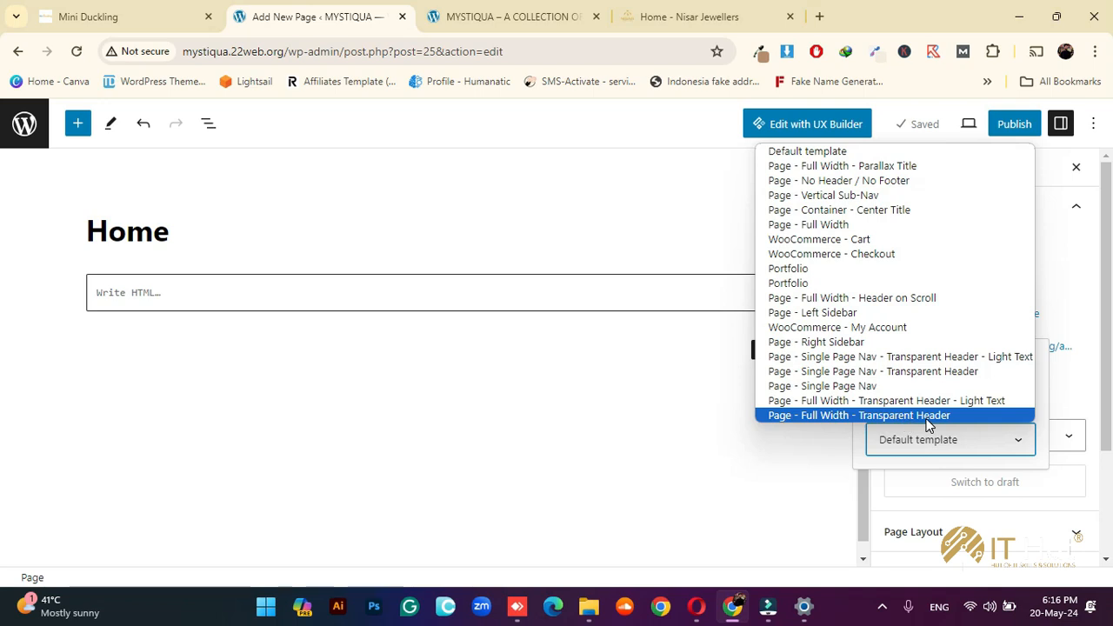
pyautogui.click(447, 13)
pyautogui.click(447, 13)
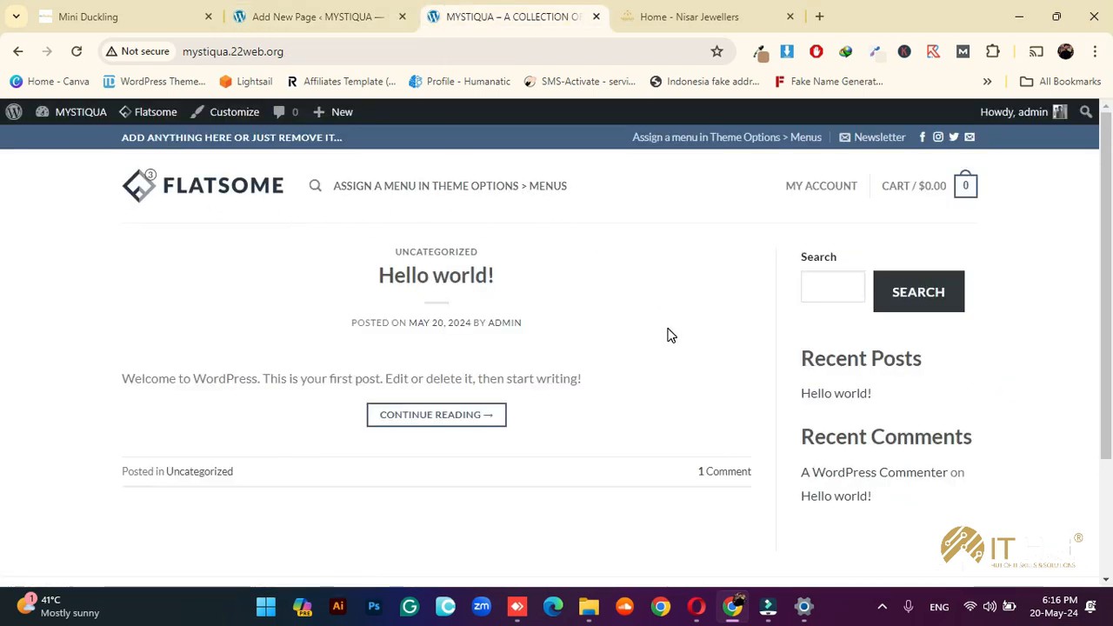
pyautogui.click(819, 15)
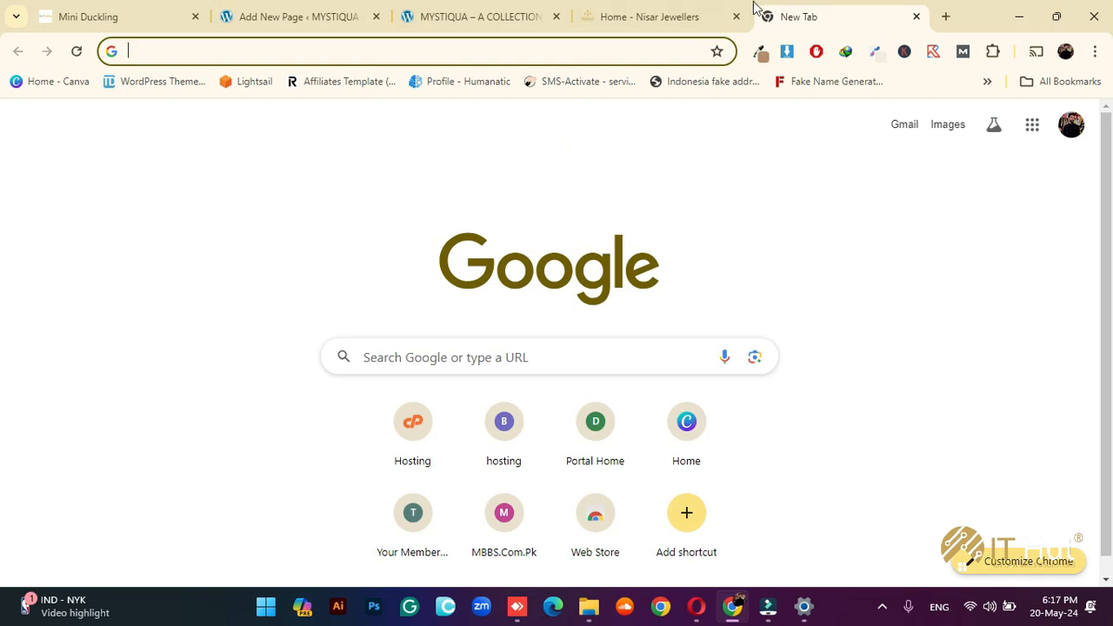
# Search Google for 'flatsome' and open the ThemeForest Flatsome theme's Live Preview
pyautogui.write('flatsome')
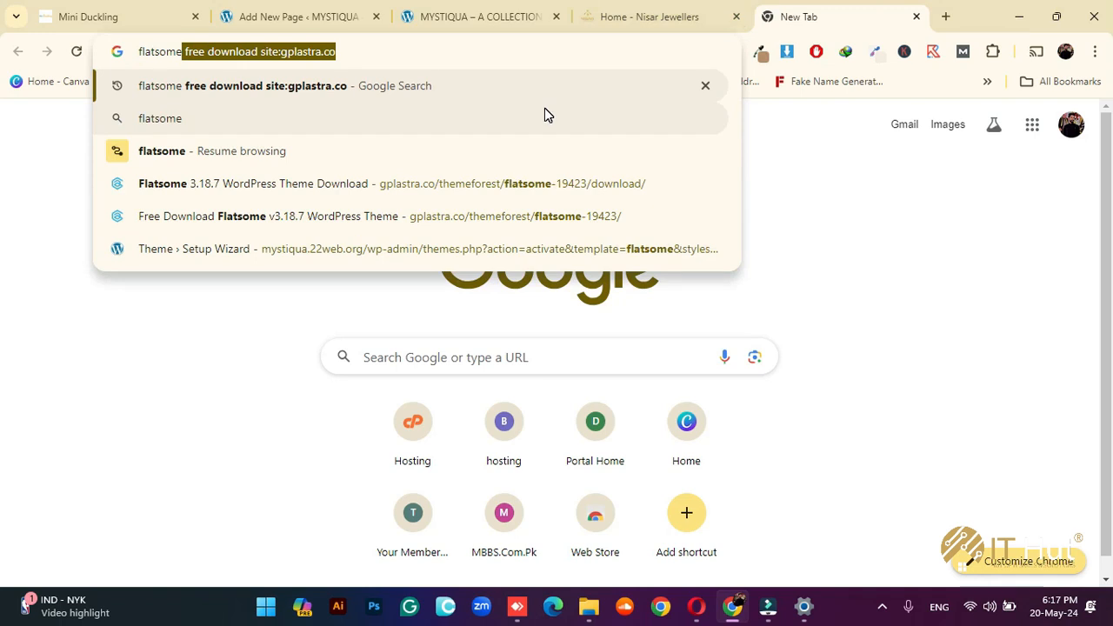
pyautogui.press('Delete')
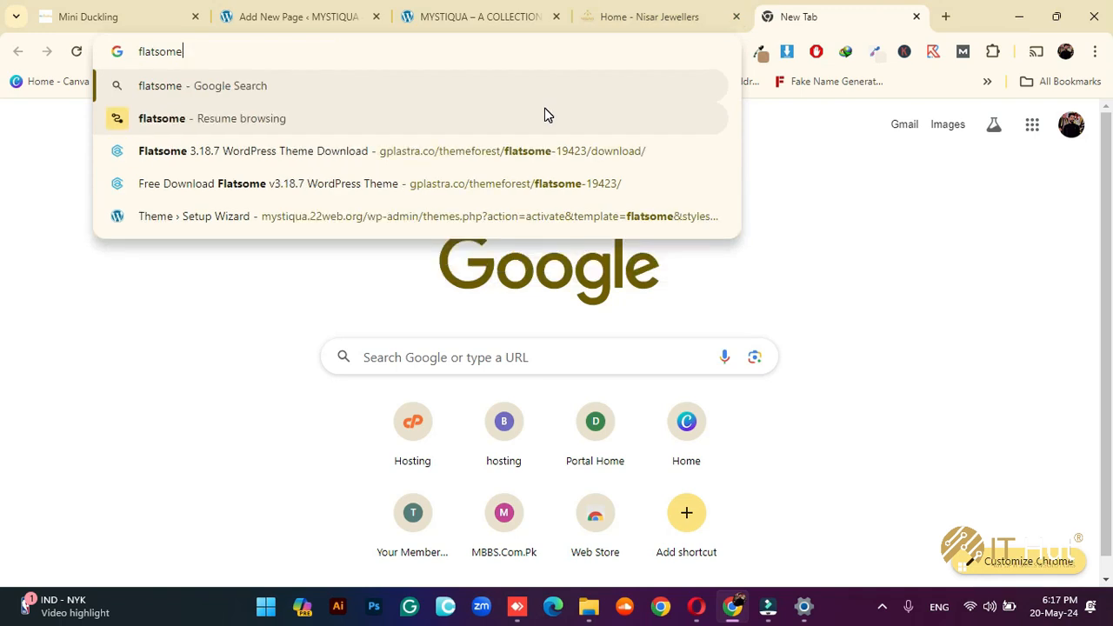
pyautogui.press('Return')
pyautogui.click(261, 388)
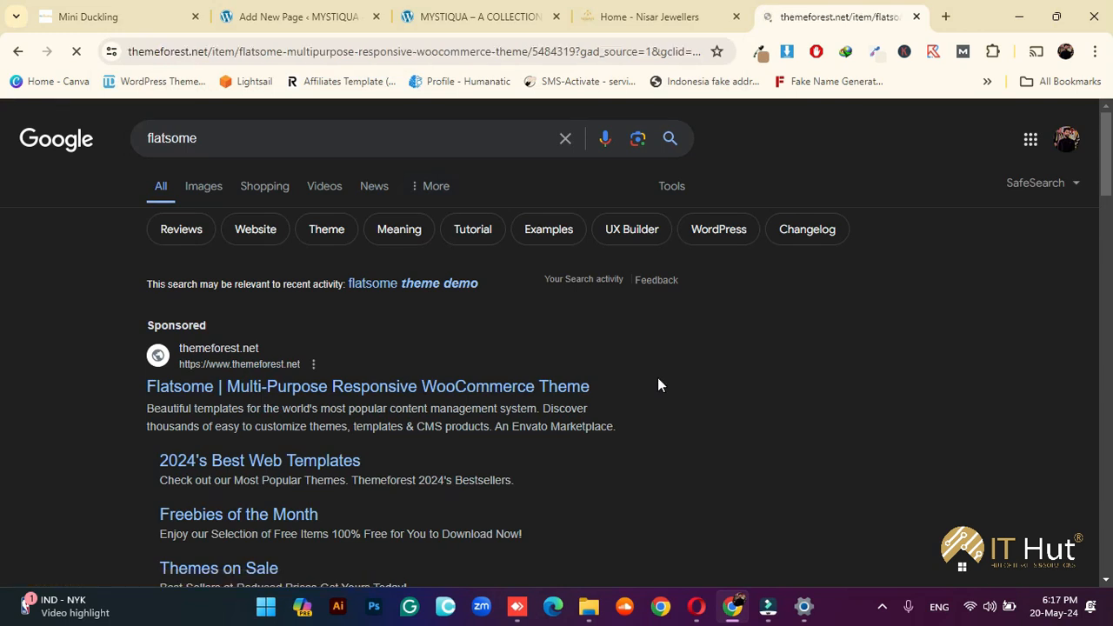
pyautogui.scroll(-1, 454, 366)
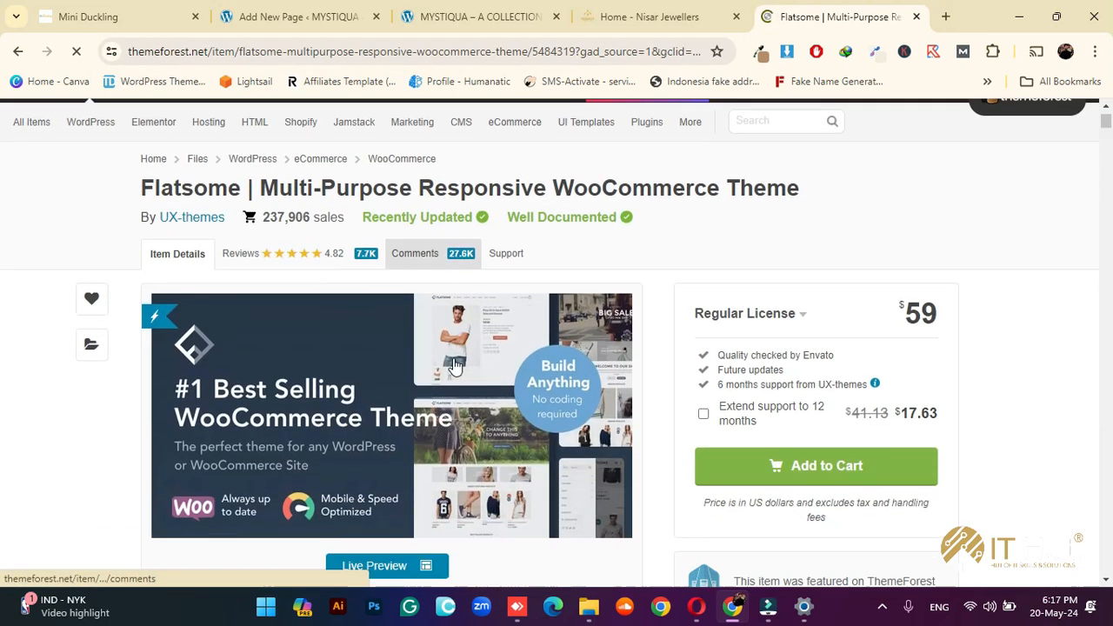
pyautogui.scroll(-1, 435, 417)
pyautogui.click(402, 494)
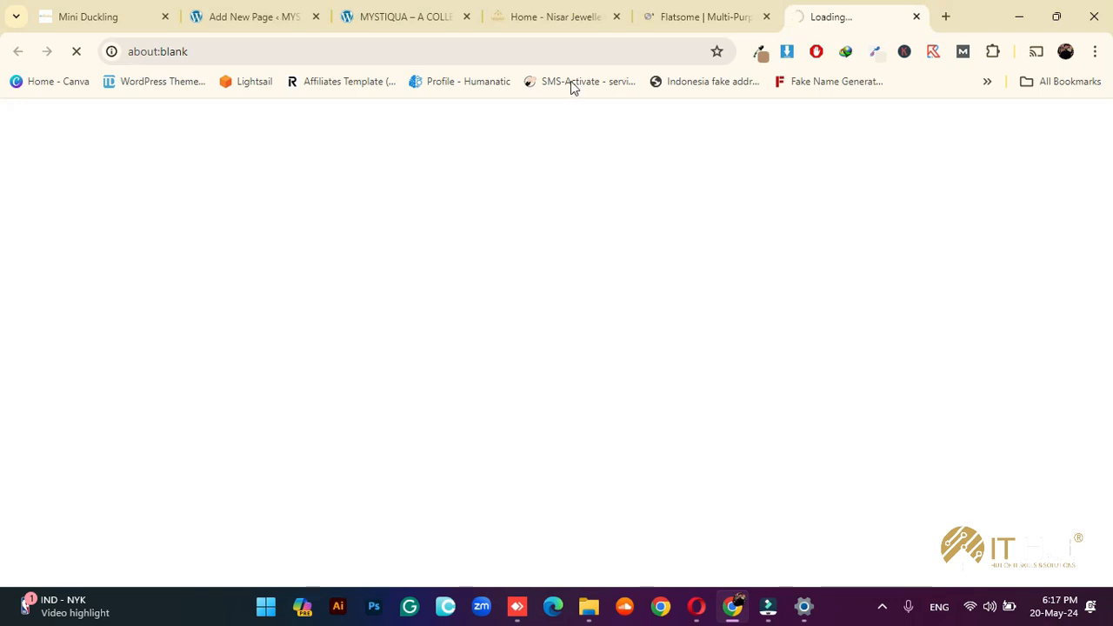
# Glance at the Nisar Jewellers reference and re-check the Home template list without changing it
pyautogui.click(509, 14)
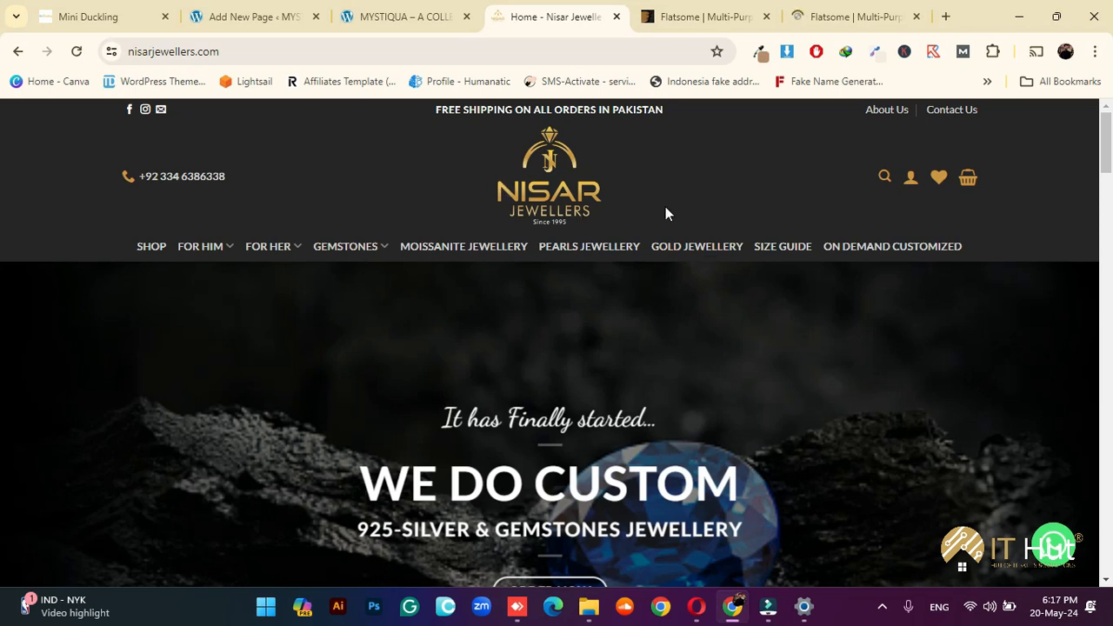
pyautogui.click(822, 15)
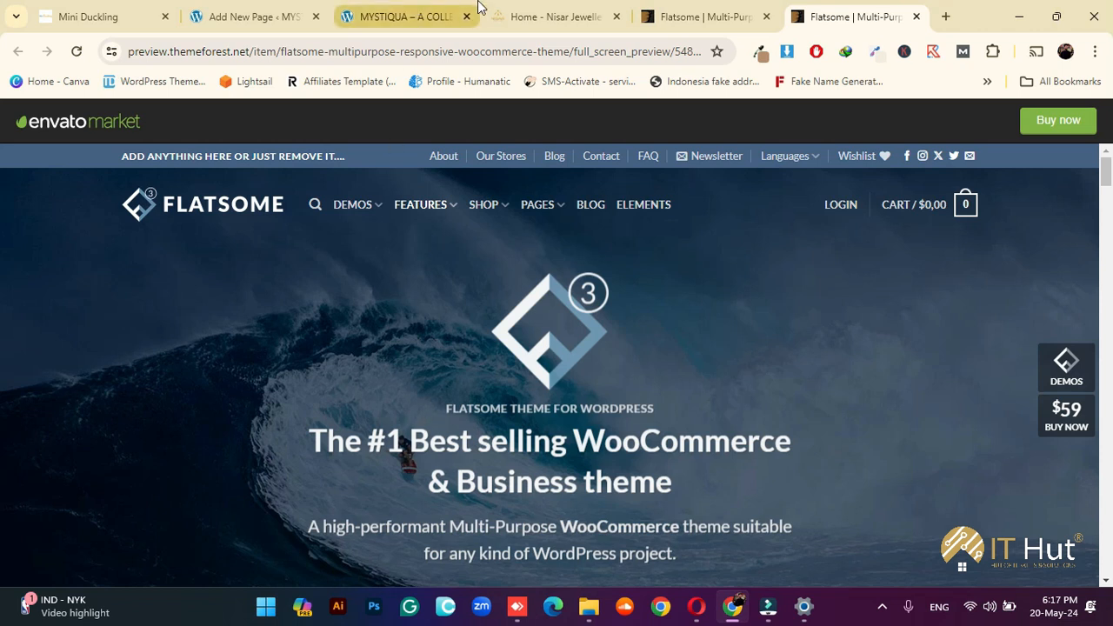
pyautogui.click(277, 12)
pyautogui.click(930, 450)
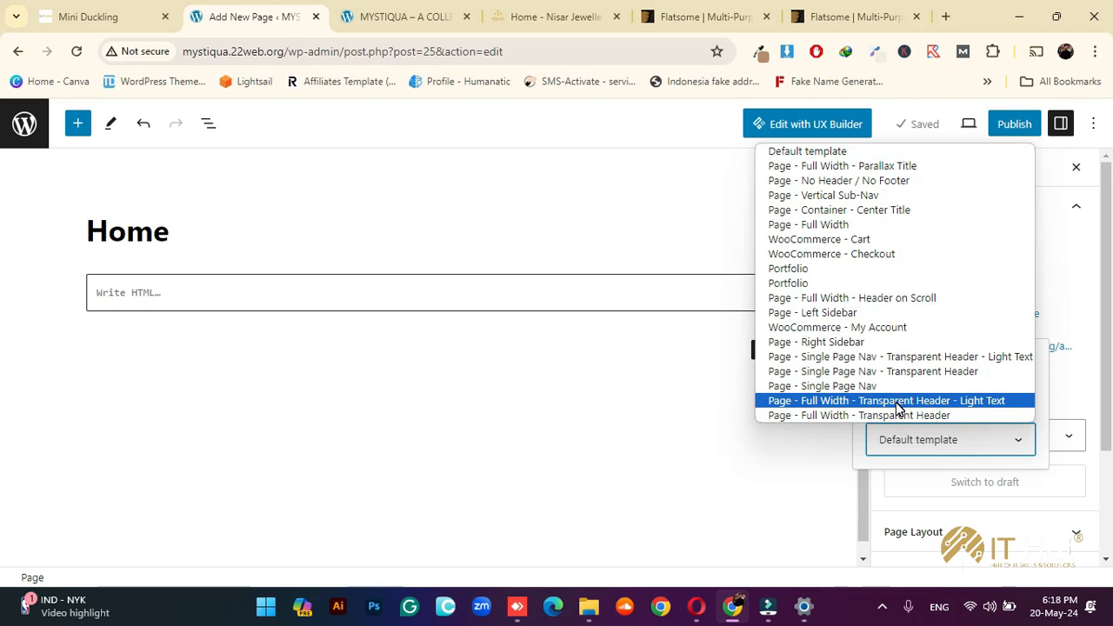
pyautogui.click(597, 218)
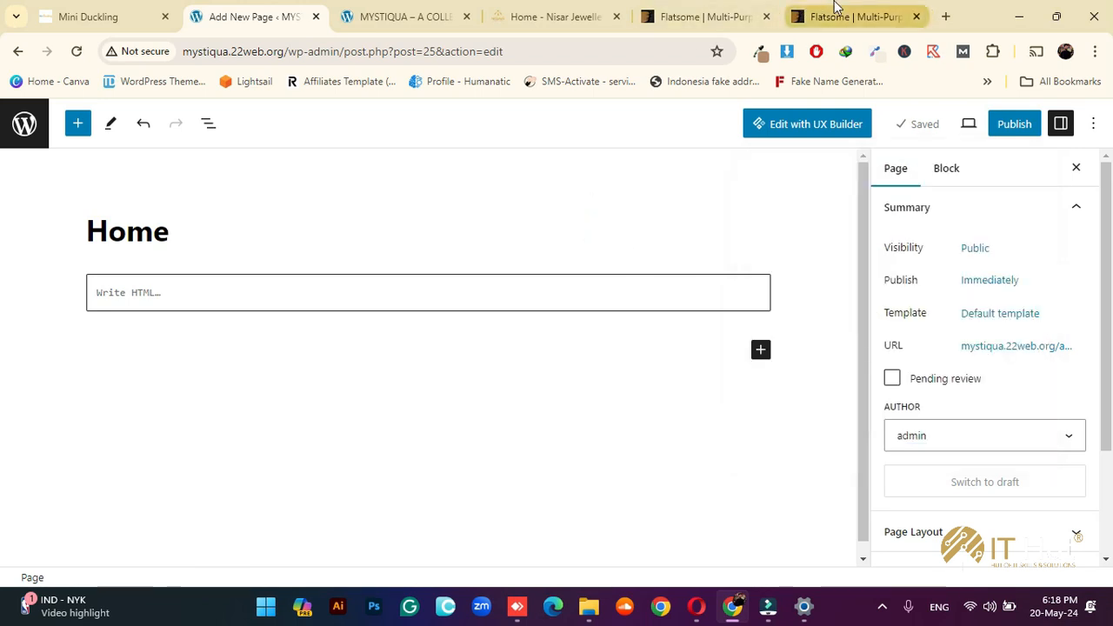
# Scroll the Flatsome live preview down to the shop demos grid
pyautogui.click(840, 15)
pyautogui.scroll(-9, 571, 305)
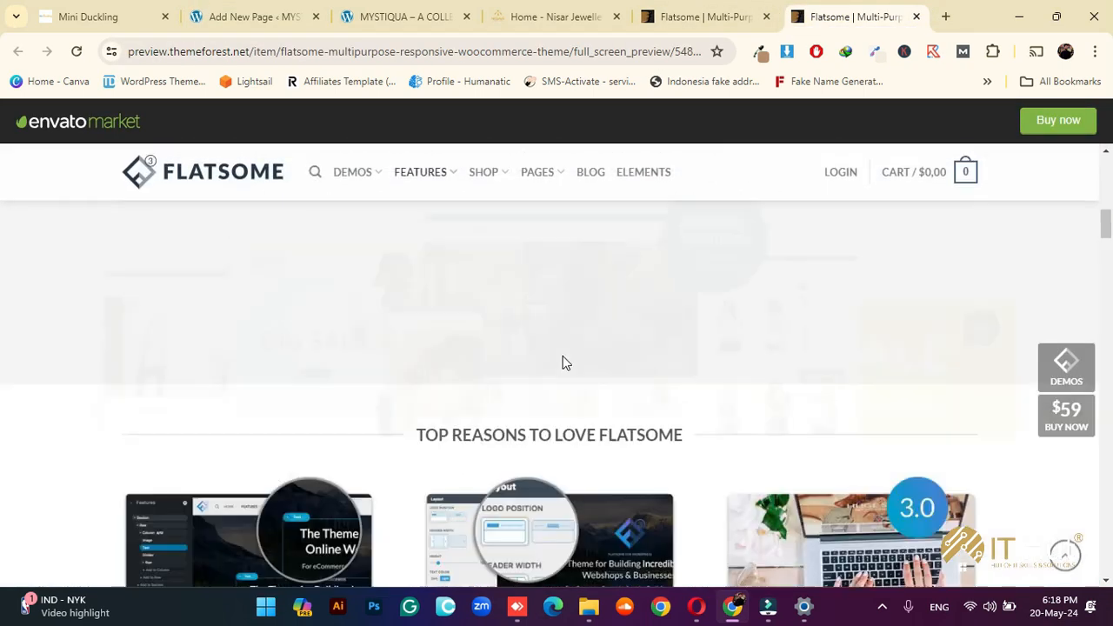
pyautogui.scroll(-5, 563, 362)
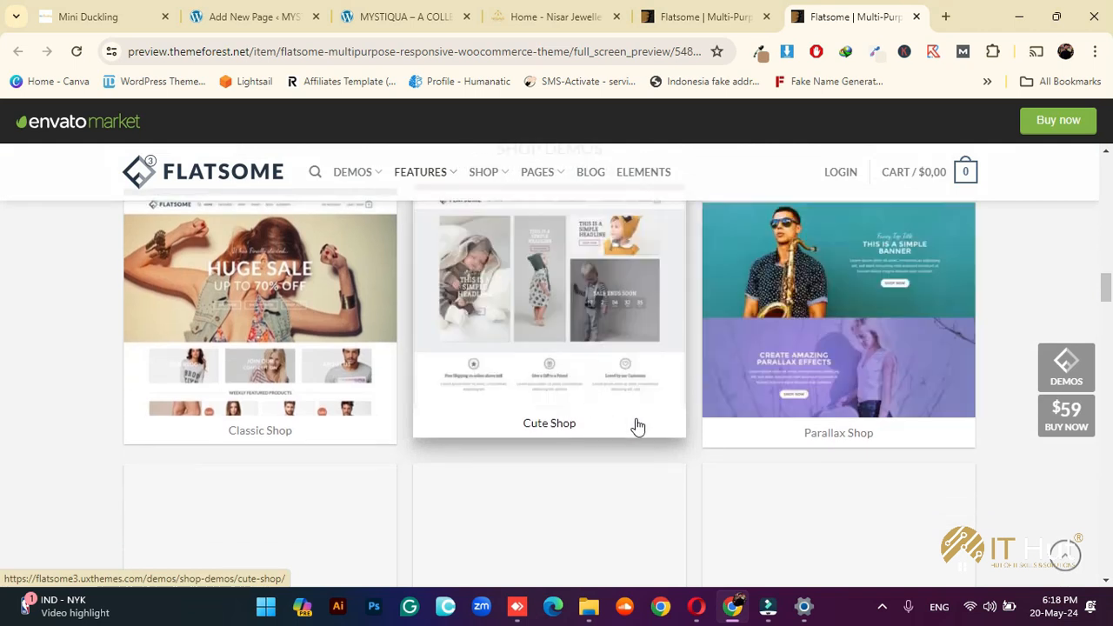
pyautogui.scroll(2, 986, 396)
pyautogui.scroll(-4, 1012, 432)
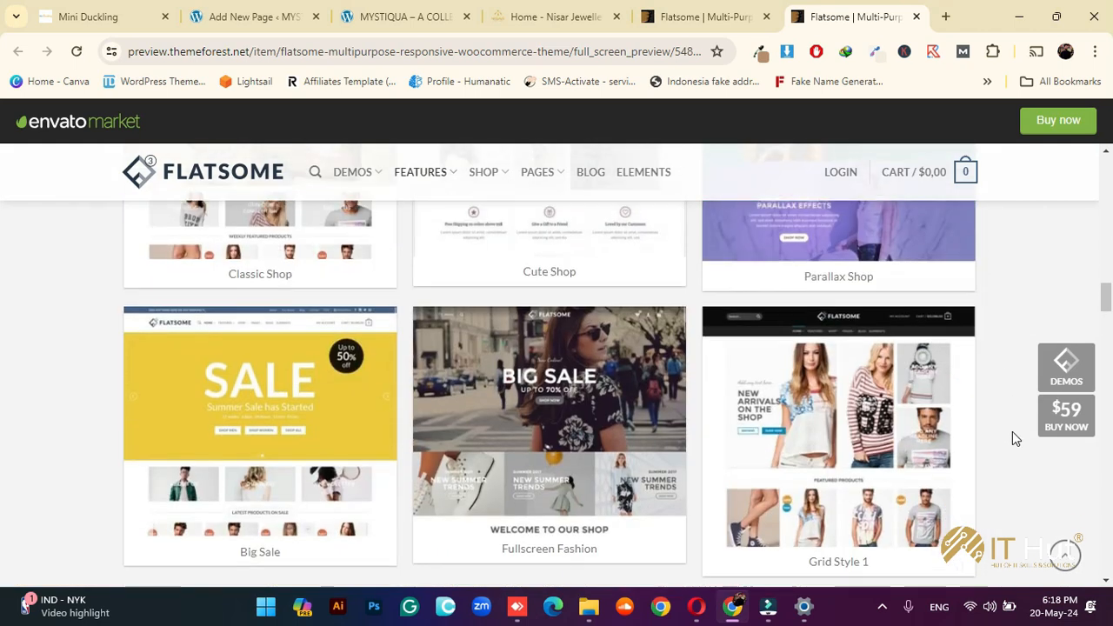
# Open the Fullscreen Fashion shop demo and scroll through its layout
pyautogui.click(564, 398)
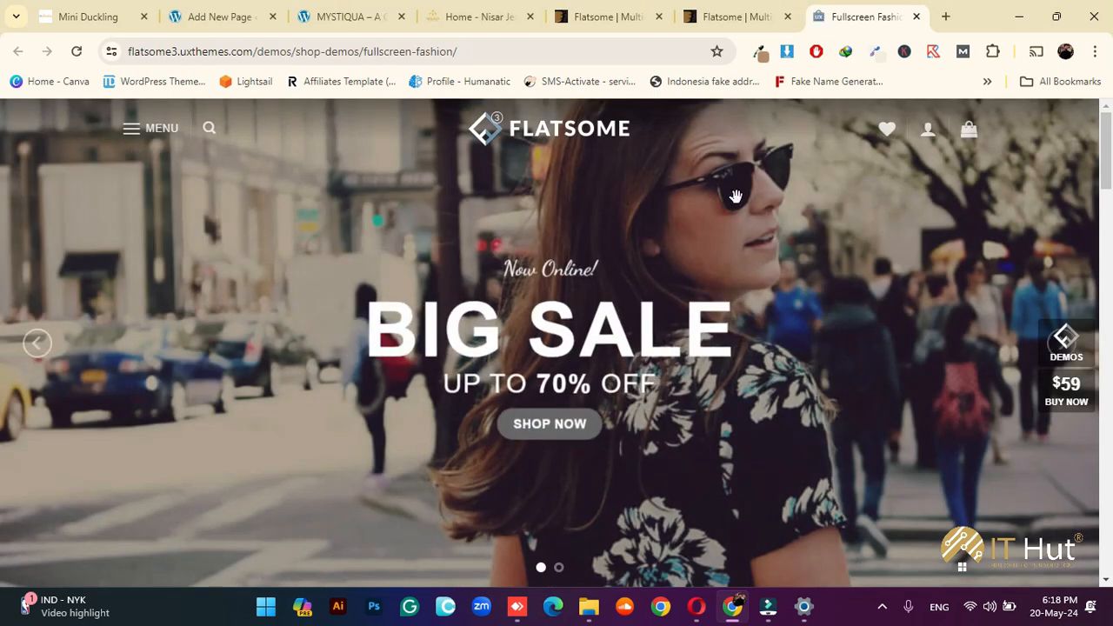
pyautogui.scroll(-5, 722, 330)
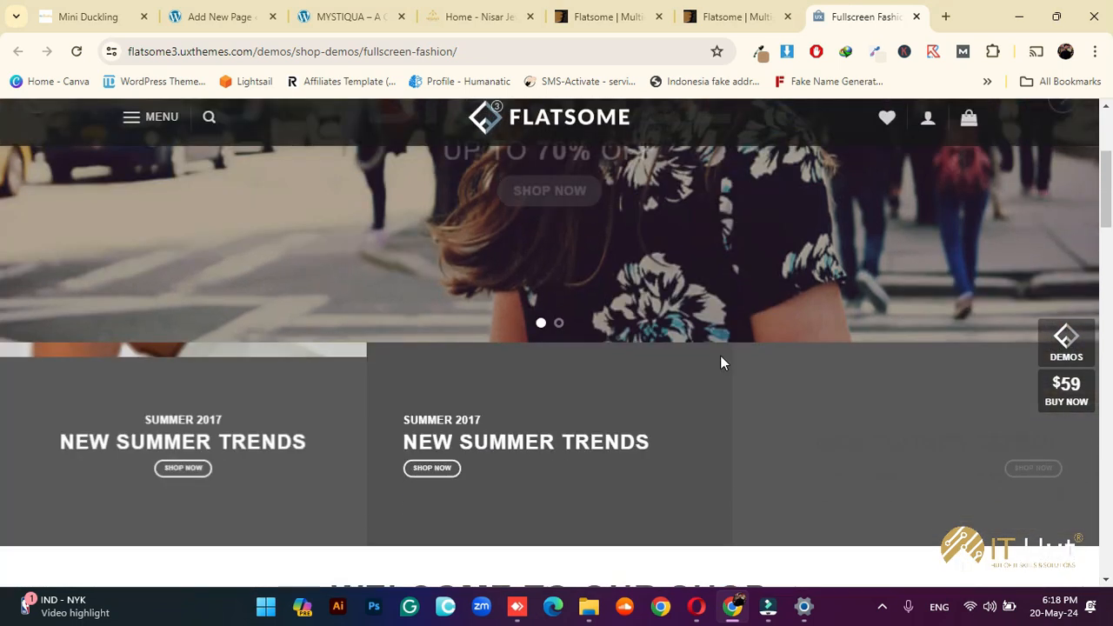
pyautogui.scroll(-6, 721, 369)
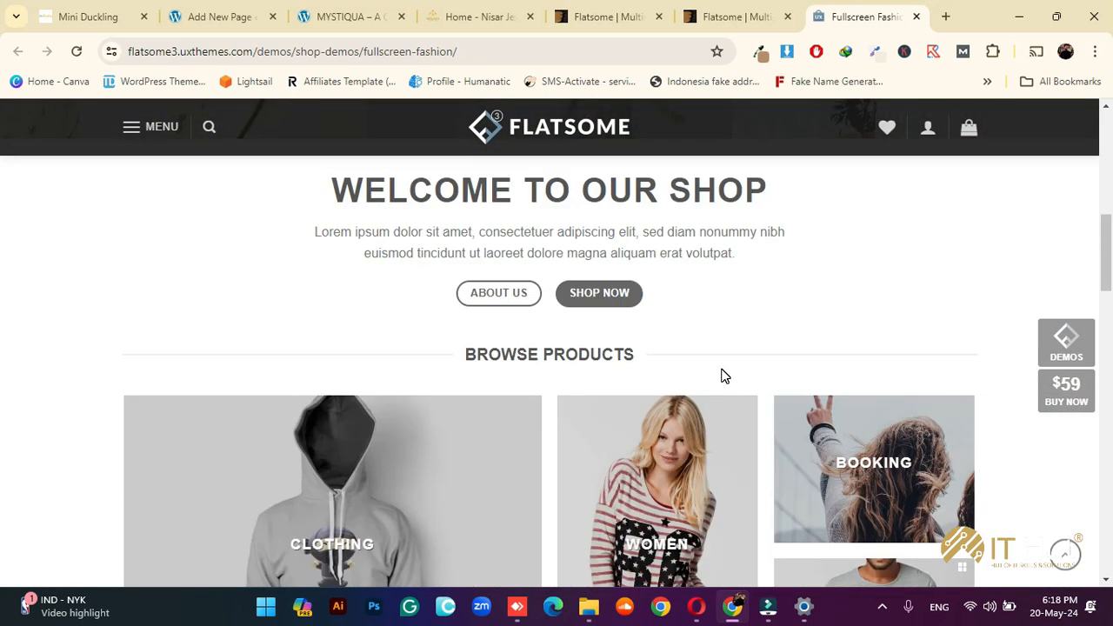
pyautogui.scroll(-8, 722, 376)
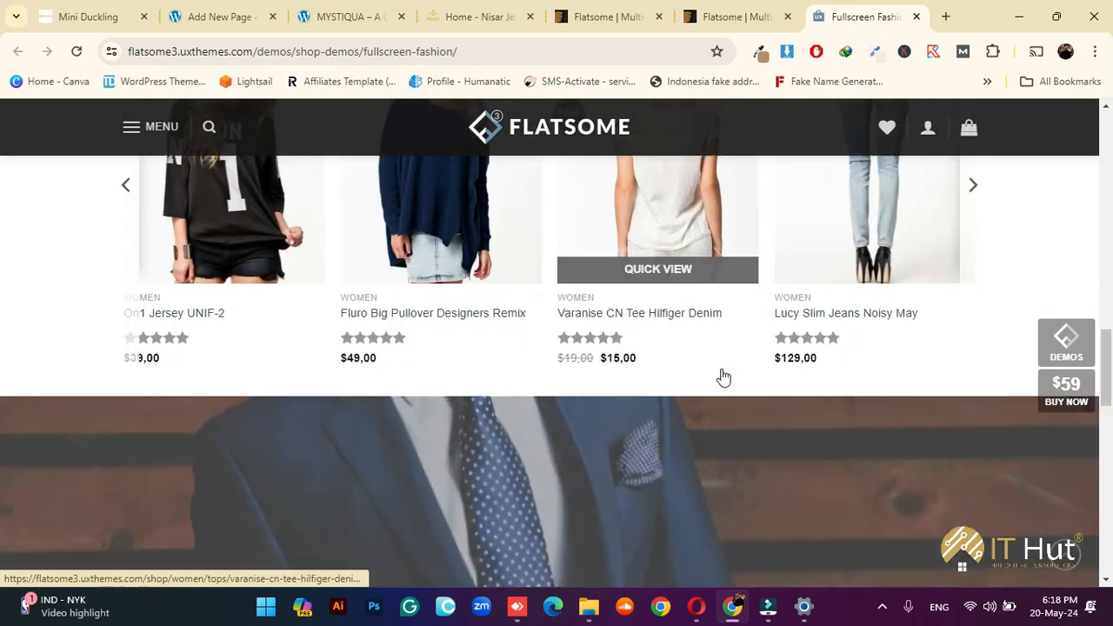
pyautogui.scroll(-10, 722, 369)
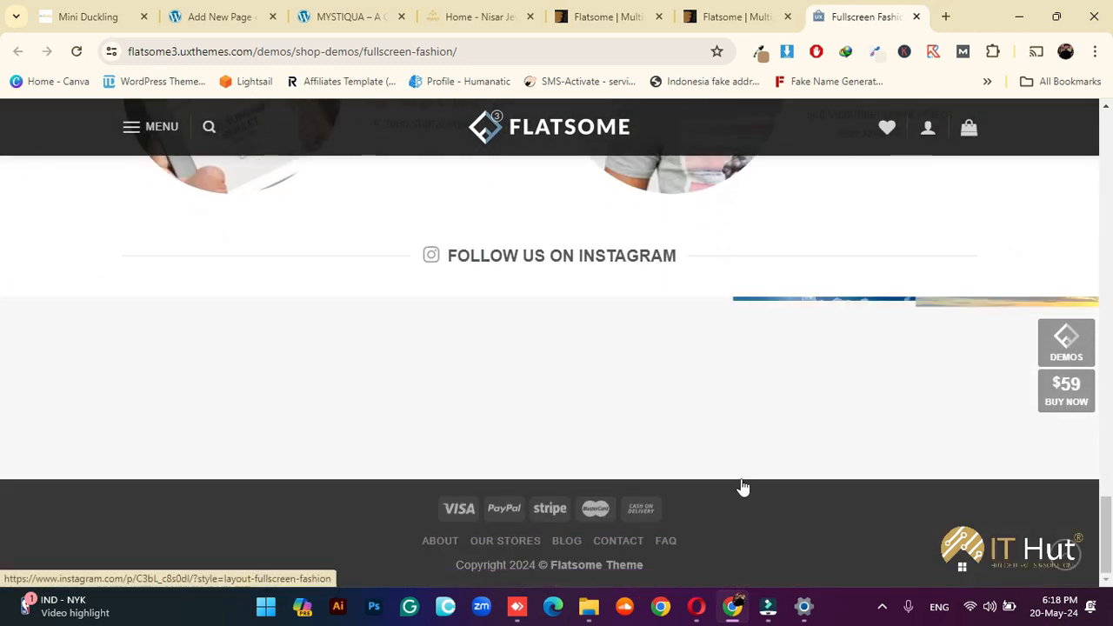
pyautogui.scroll(18, 757, 519)
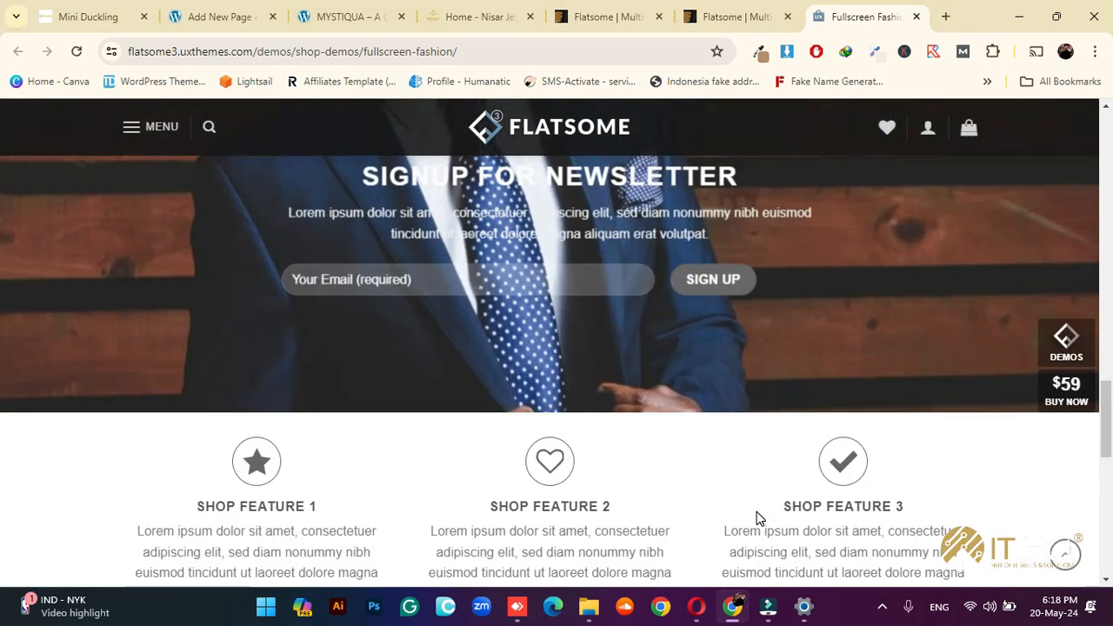
pyautogui.scroll(-4, 756, 519)
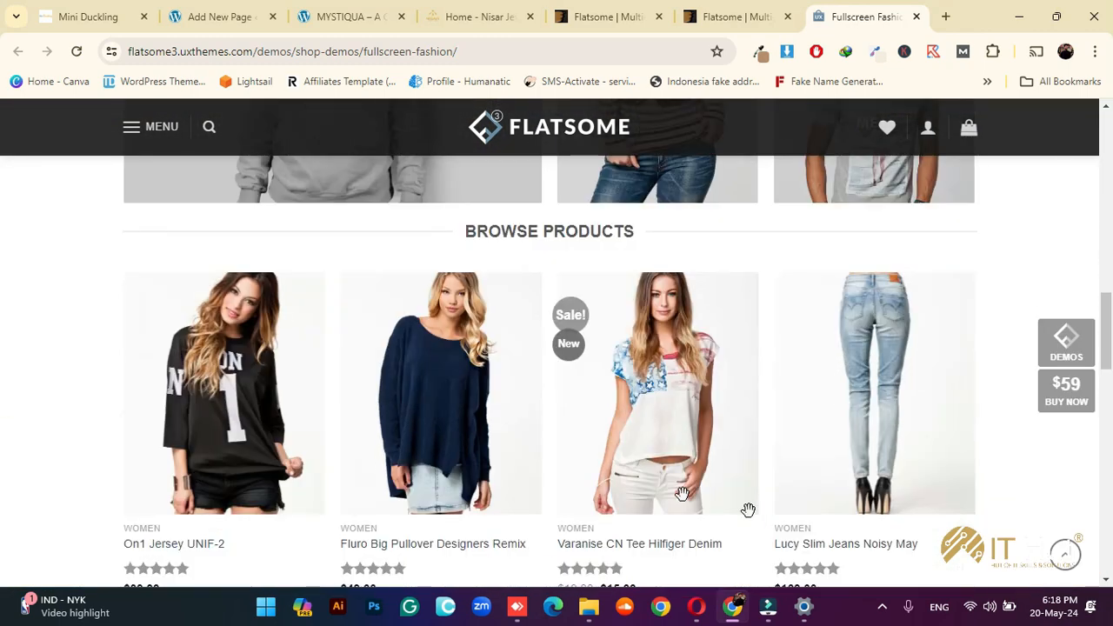
pyautogui.scroll(-3, 657, 366)
pyautogui.scroll(7, 529, 392)
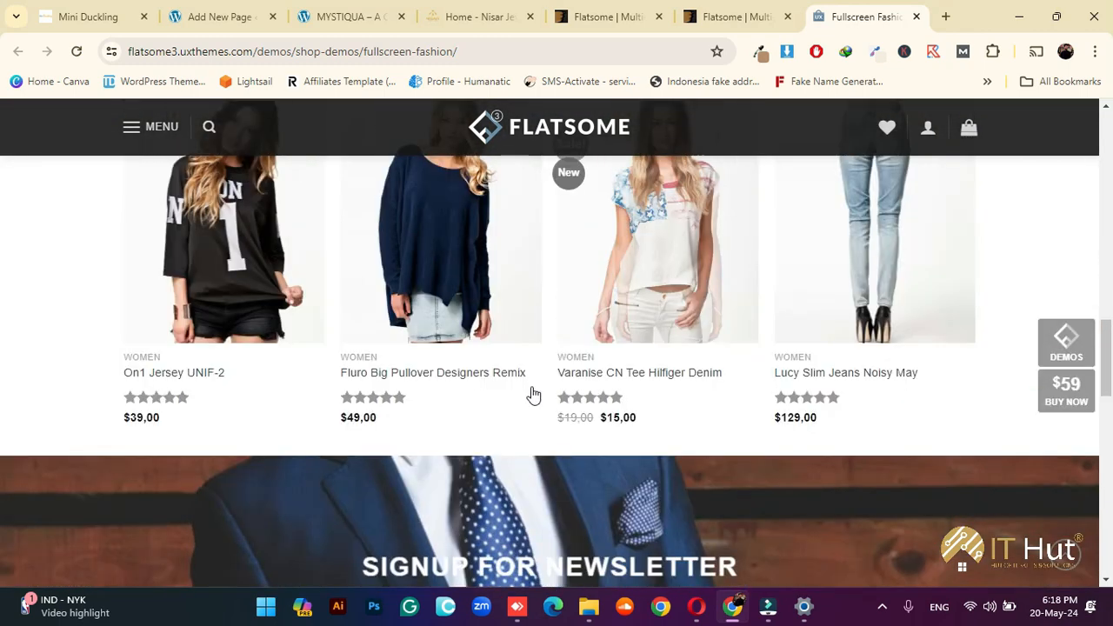
pyautogui.scroll(-3, 545, 393)
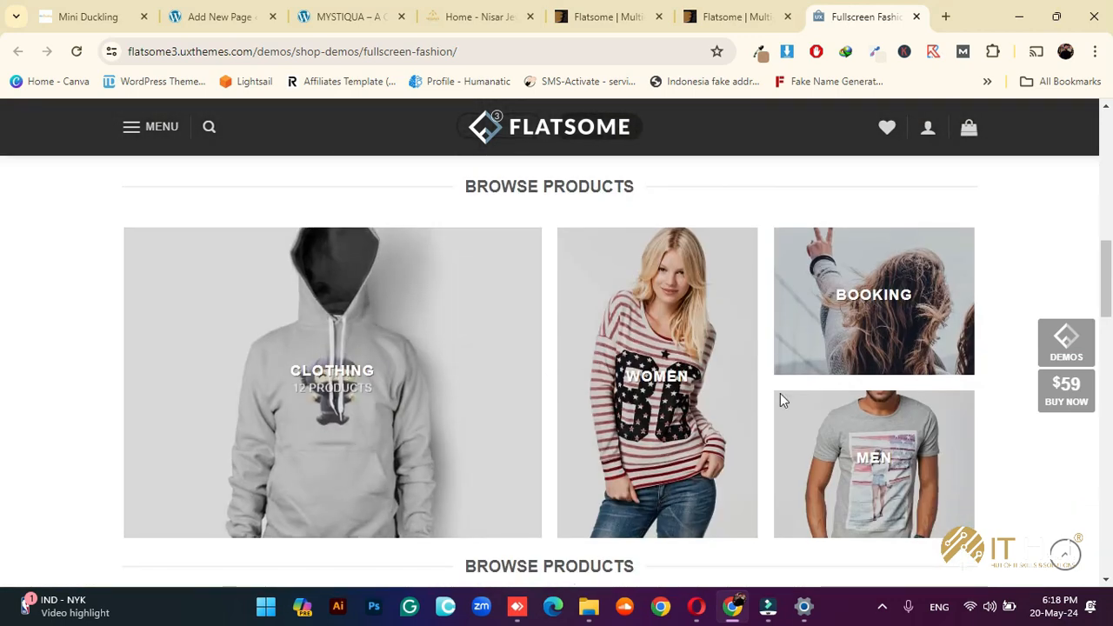
pyautogui.scroll(4, 838, 400)
pyautogui.scroll(5, 837, 400)
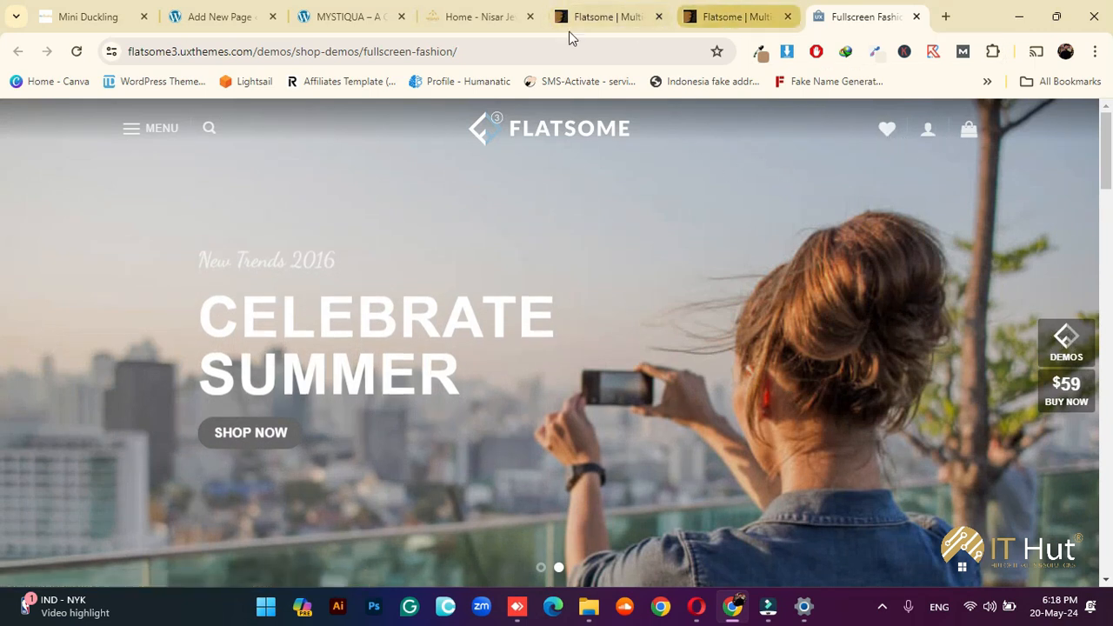
# Cycle through the ThemeForest, Nisar Jewellers and MYSTIQUA tabs back to the Home page editor
pyautogui.click(722, 14)
pyautogui.click(456, 15)
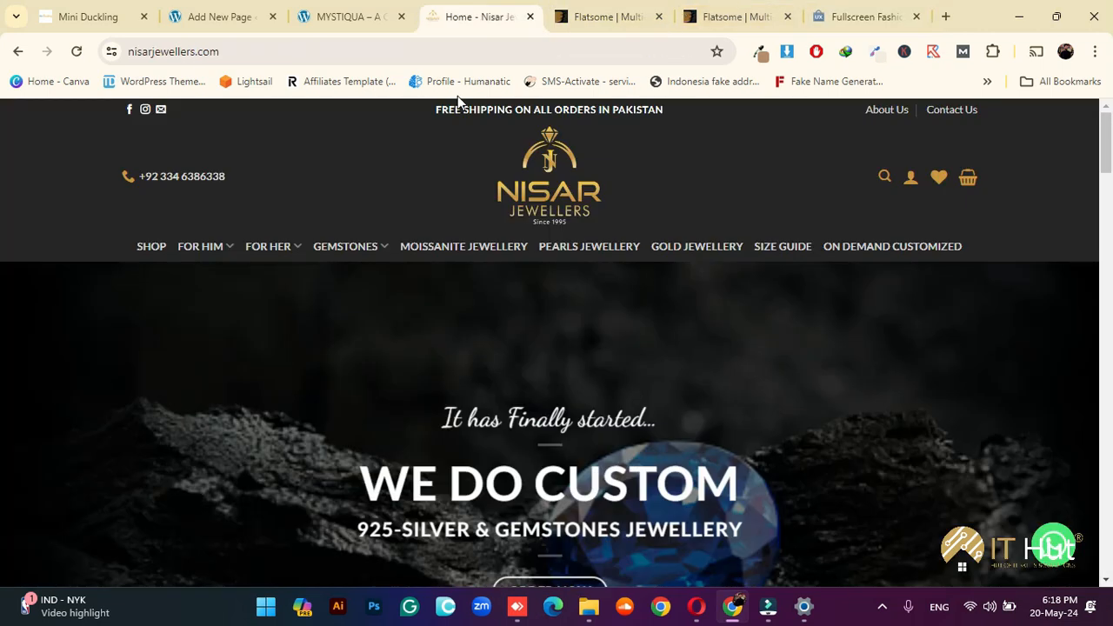
pyautogui.click(365, 14)
pyautogui.click(213, 13)
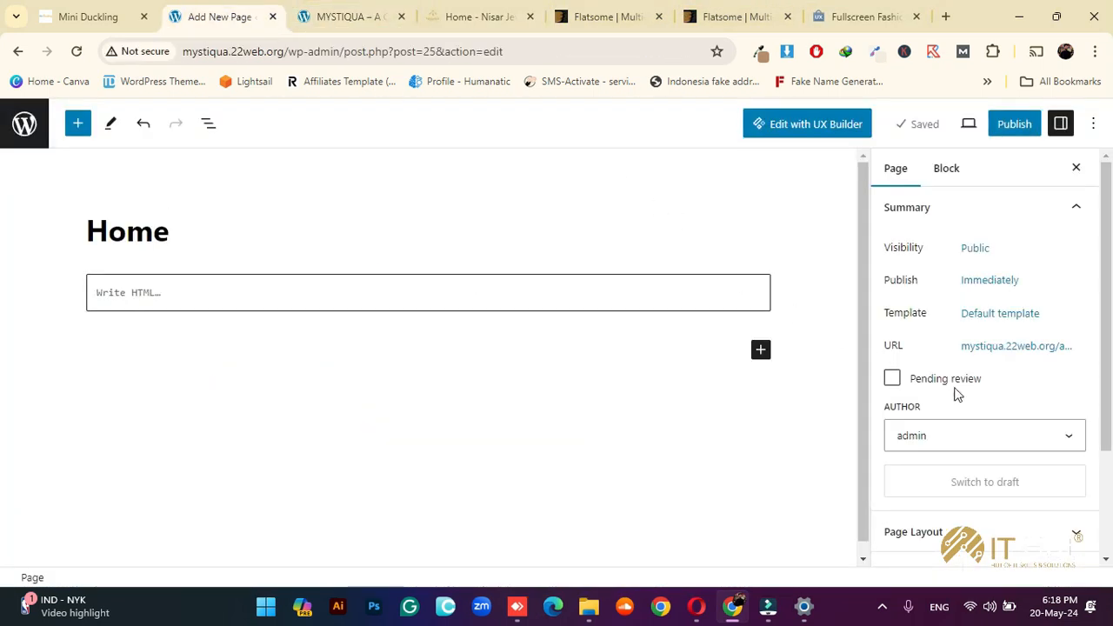
# Give the Home page the Page - Full Width template
pyautogui.click(989, 317)
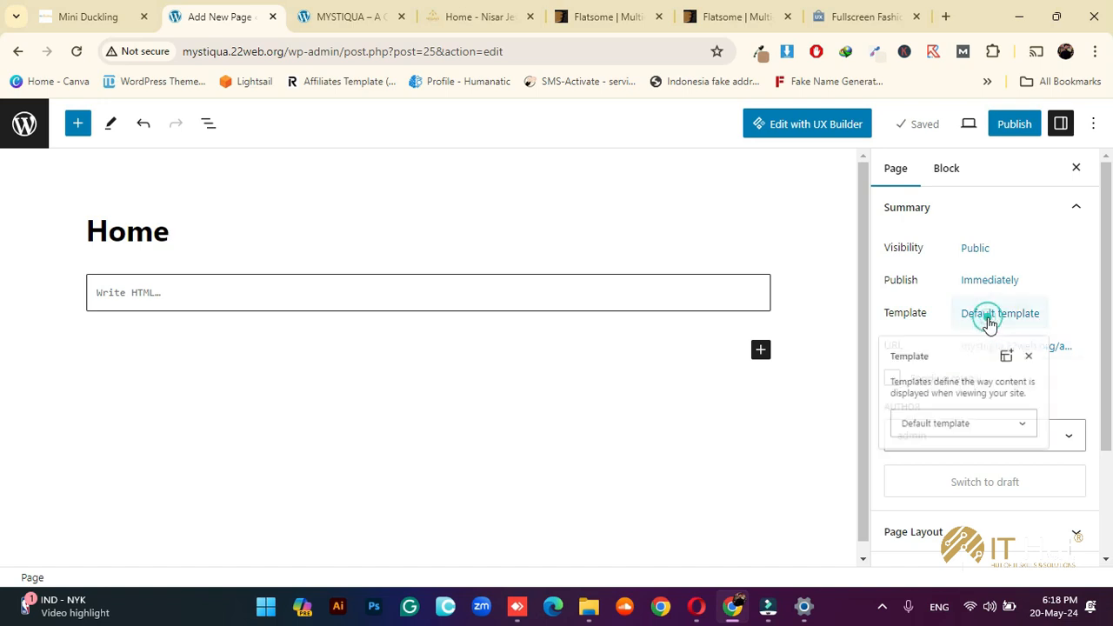
pyautogui.click(934, 437)
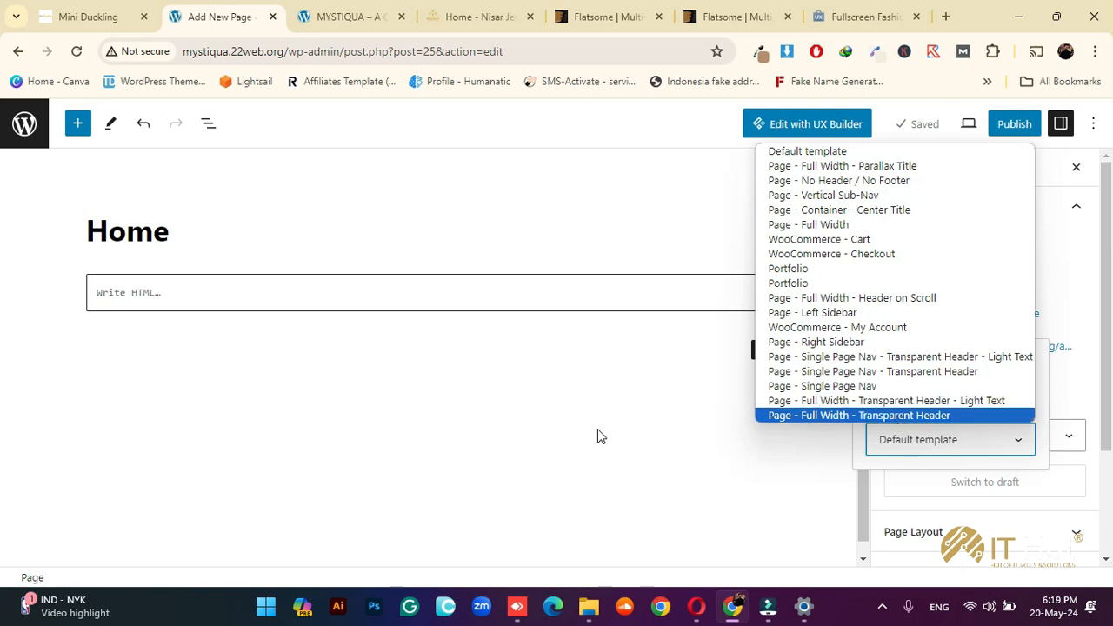
pyautogui.click(830, 228)
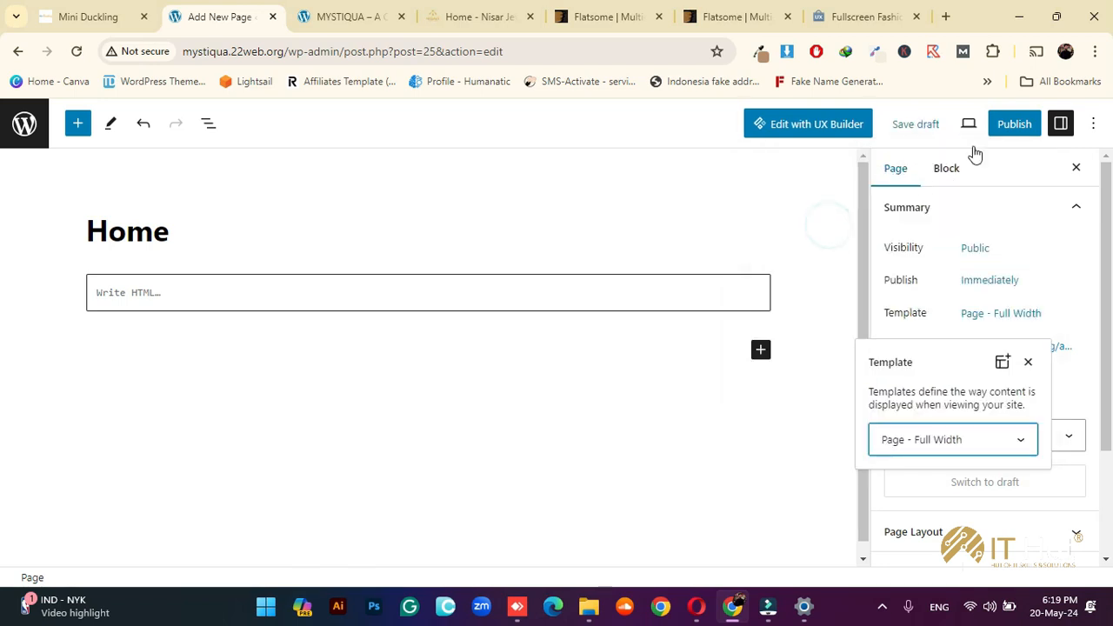
# Publish the Home page and go back to the pages list
pyautogui.click(1010, 125)
pyautogui.click(989, 127)
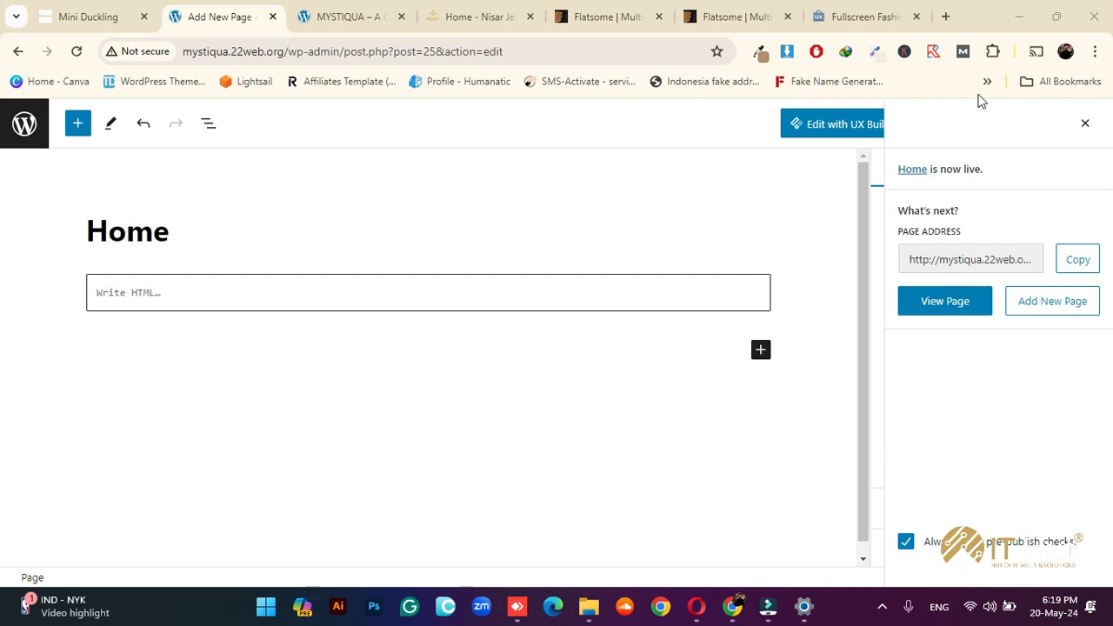
pyautogui.click(1084, 123)
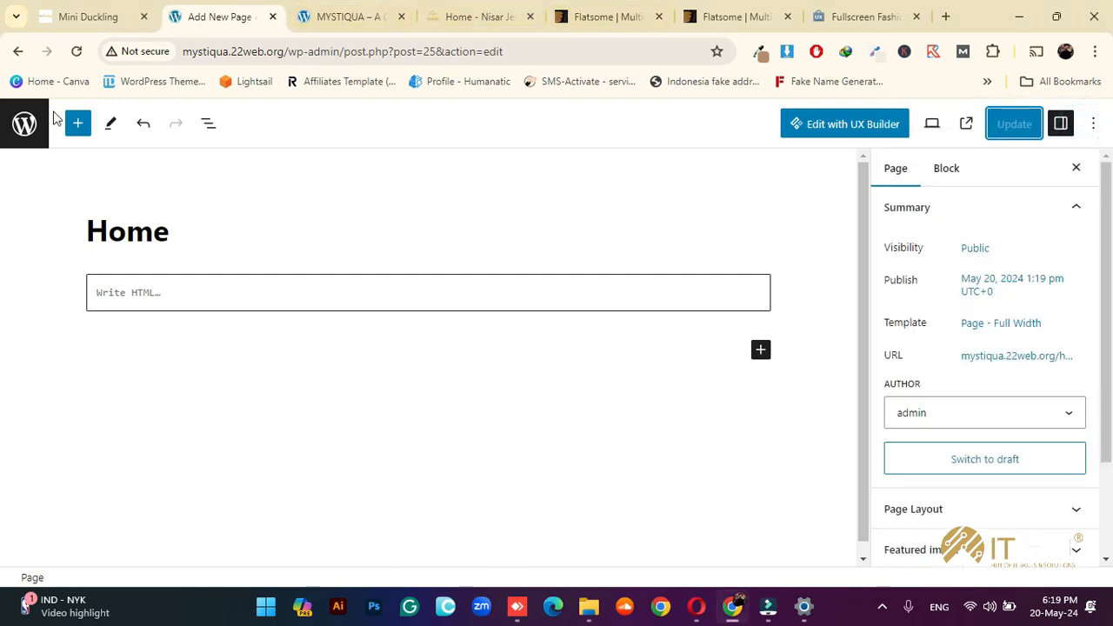
pyautogui.click(26, 127)
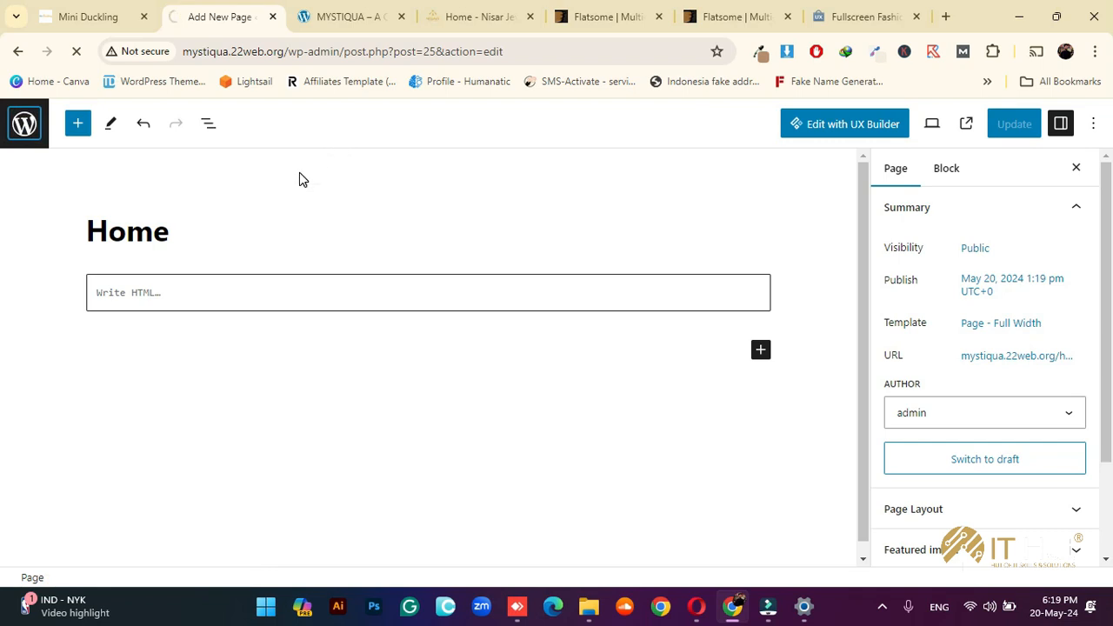
# In Reading Settings, set the homepage to the static page 'Home' and save
pyautogui.scroll(-3, 34, 417)
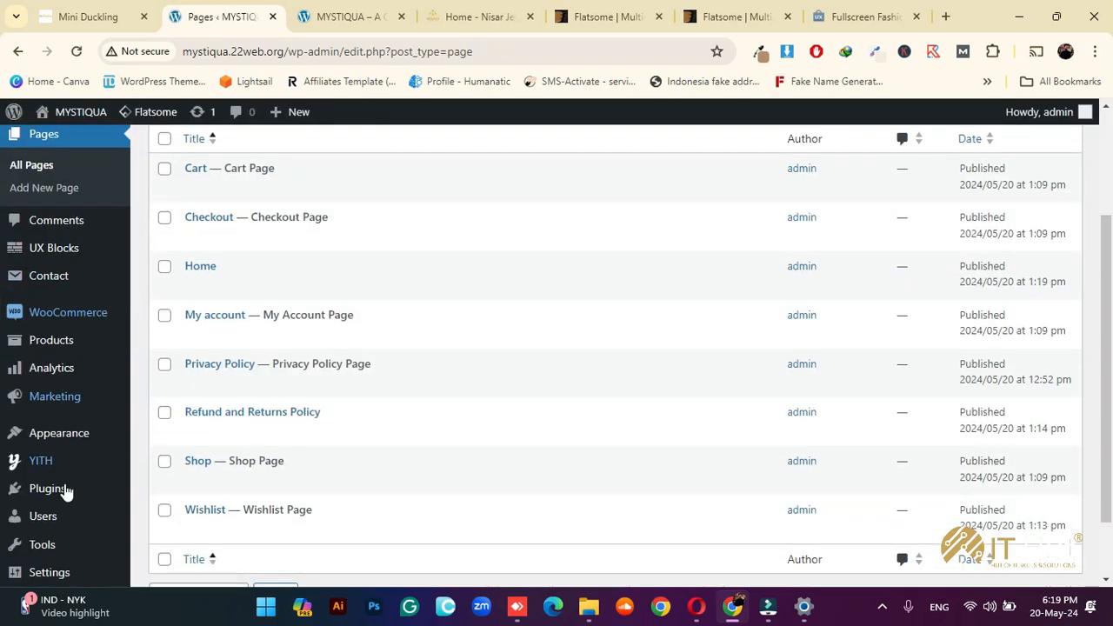
pyautogui.moveTo(54, 539)
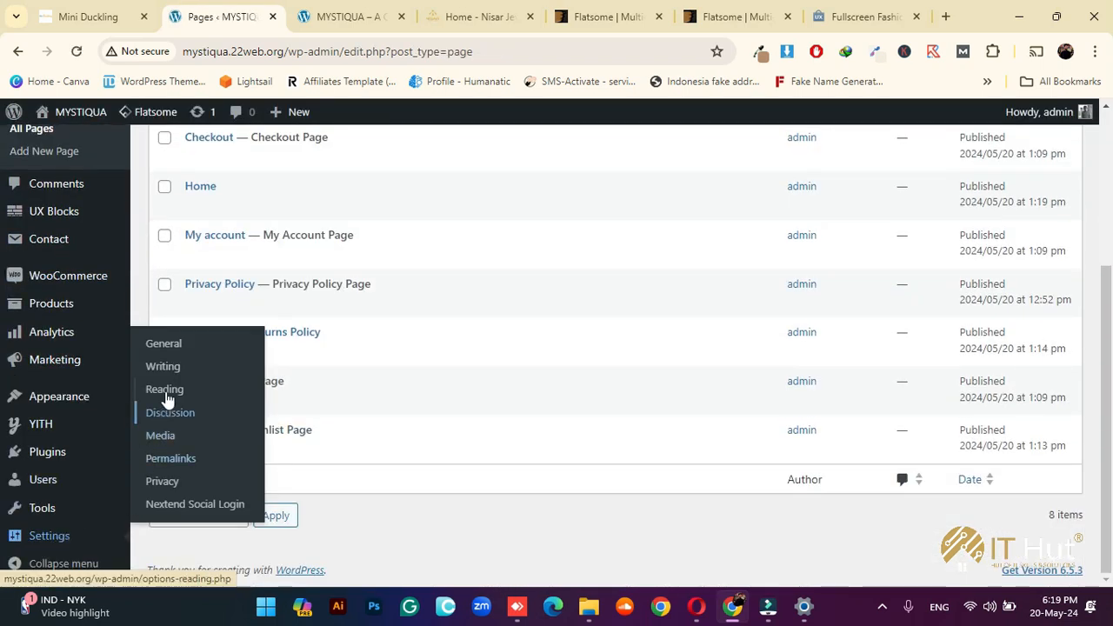
pyautogui.click(165, 391)
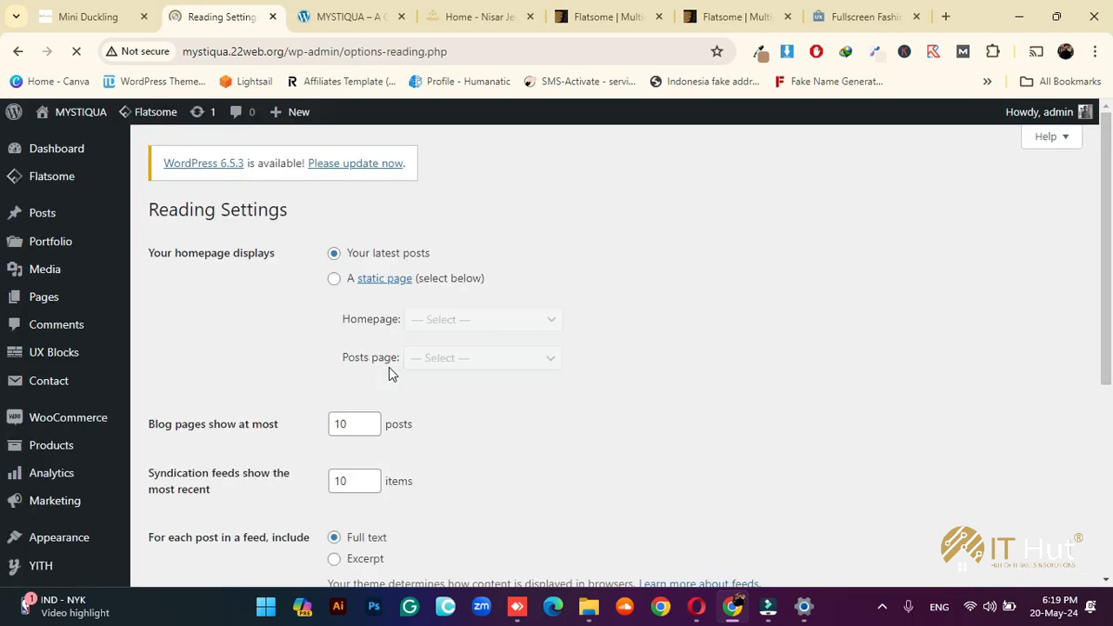
pyautogui.click(334, 279)
pyautogui.click(442, 319)
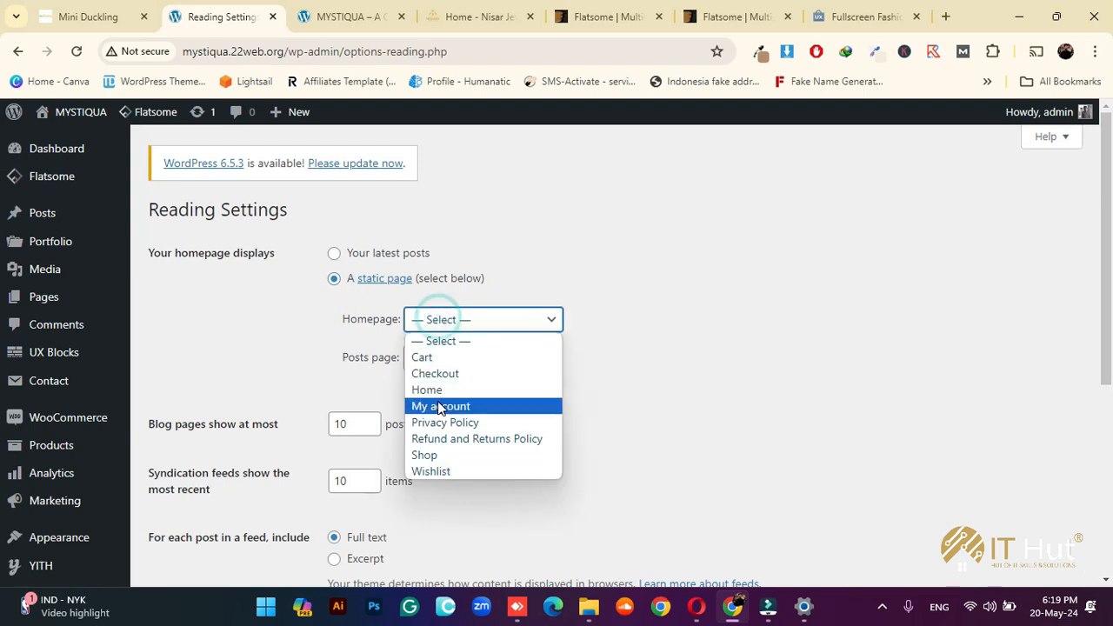
pyautogui.click(435, 391)
pyautogui.scroll(-3, 363, 471)
pyautogui.click(186, 370)
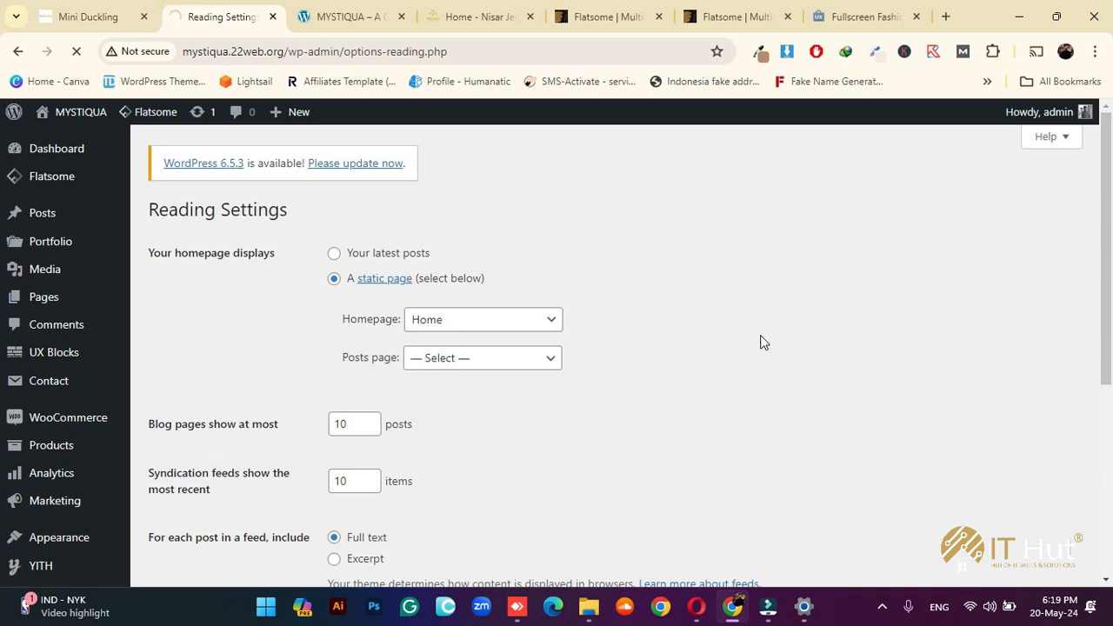
# Reload the live site to see the new homepage, then open Pages in a new tab
pyautogui.click(304, 17)
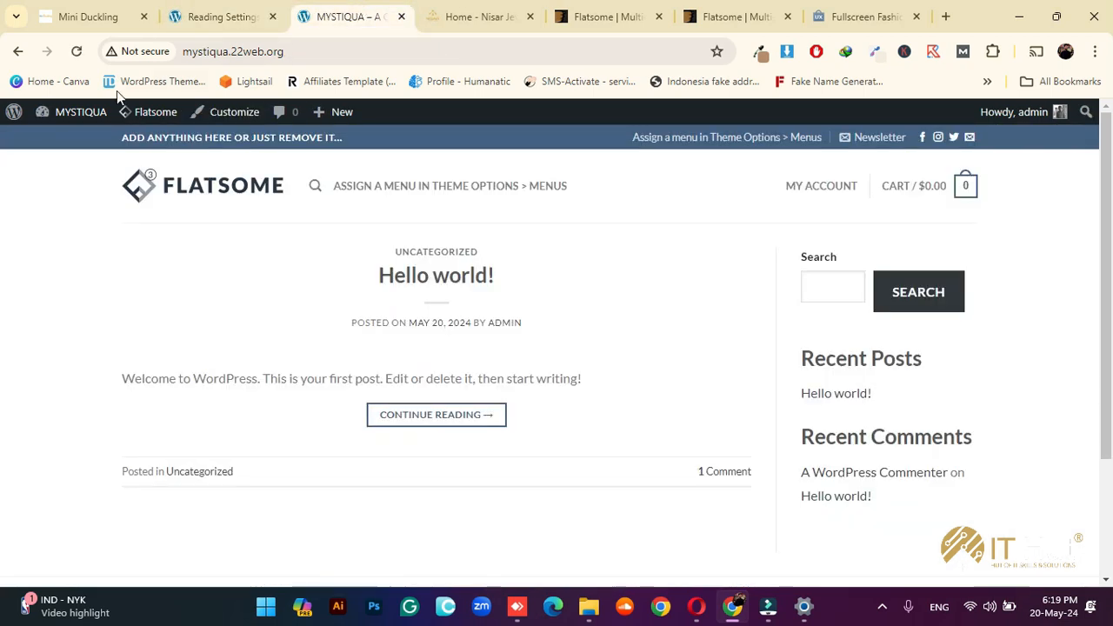
pyautogui.click(76, 53)
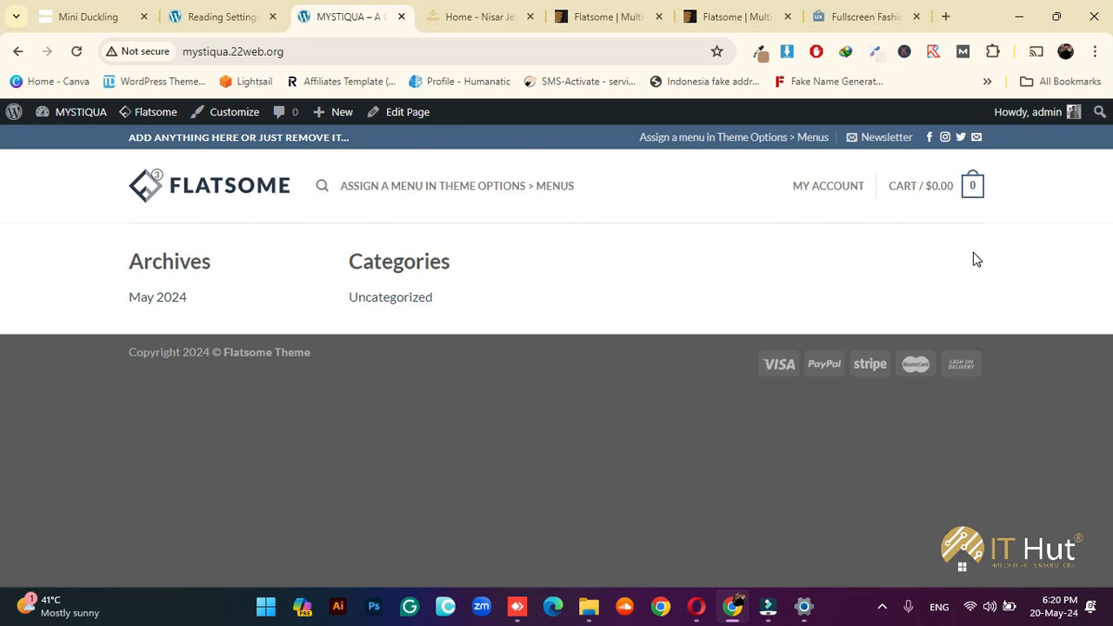
pyautogui.click(228, 14)
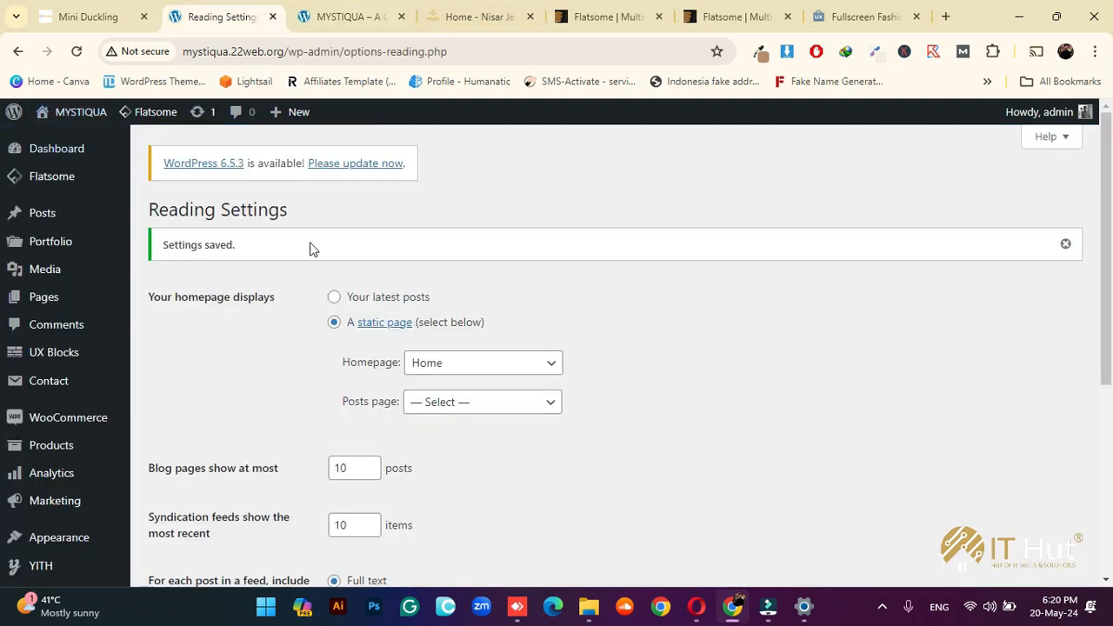
pyautogui.rightClick(55, 296)
pyautogui.click(182, 313)
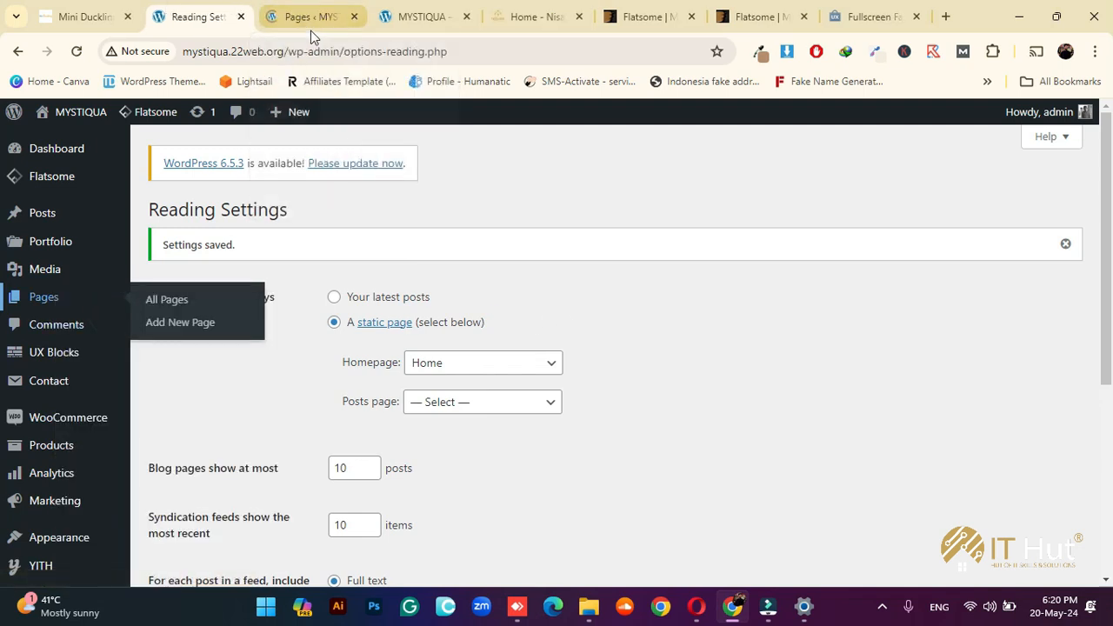
# Open two Add New Page editors in separate tabs
pyautogui.click(308, 27)
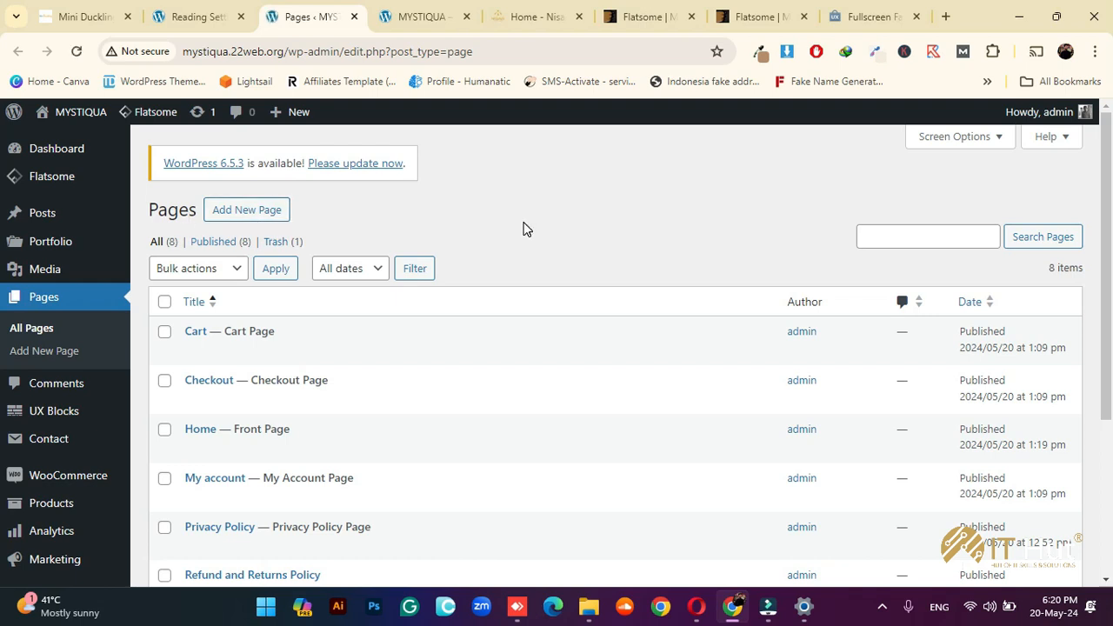
pyautogui.rightClick(239, 216)
pyautogui.click(284, 231)
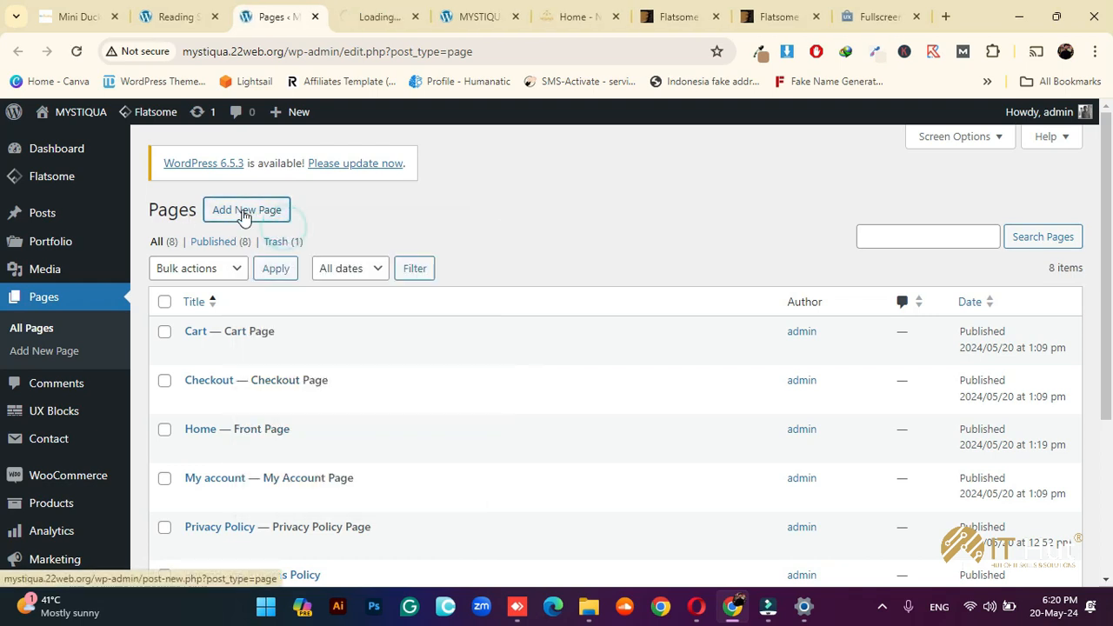
pyautogui.rightClick(242, 214)
pyautogui.click(284, 230)
pyautogui.click(344, 16)
pyautogui.click(405, 11)
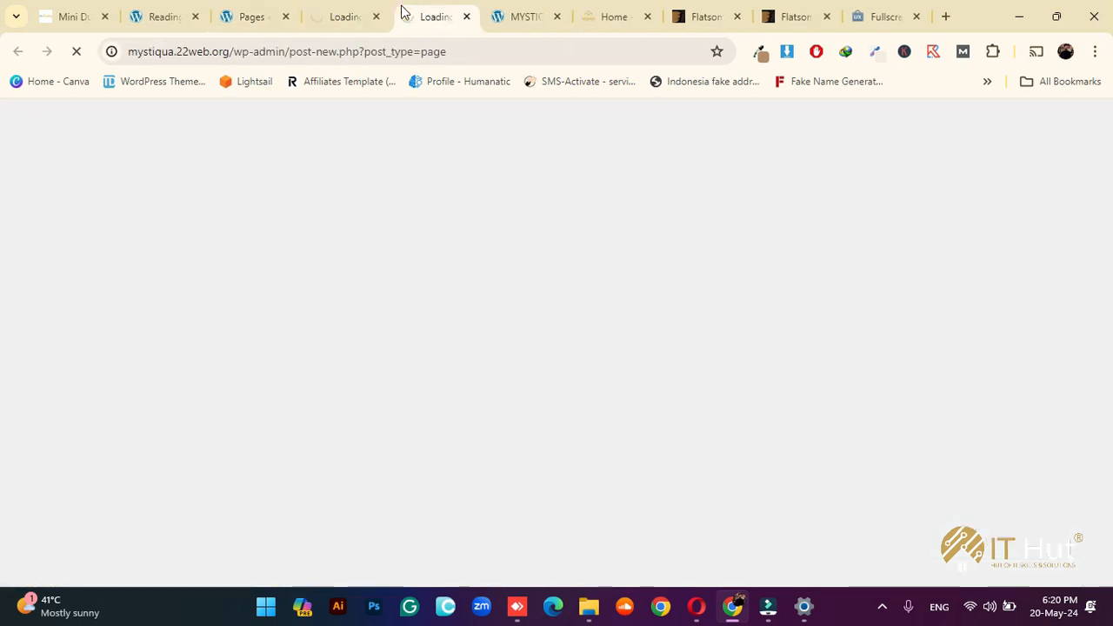
pyautogui.click(329, 12)
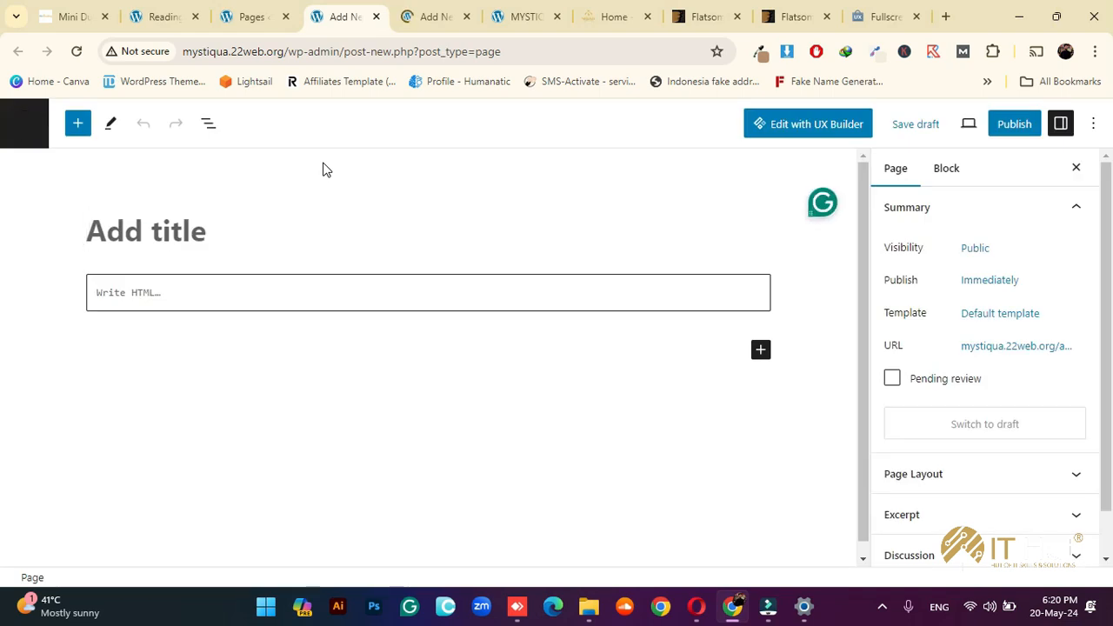
# Create an 'About Us' page with the Page - Full Width template and publish it
pyautogui.click(225, 216)
pyautogui.write('About UYs')
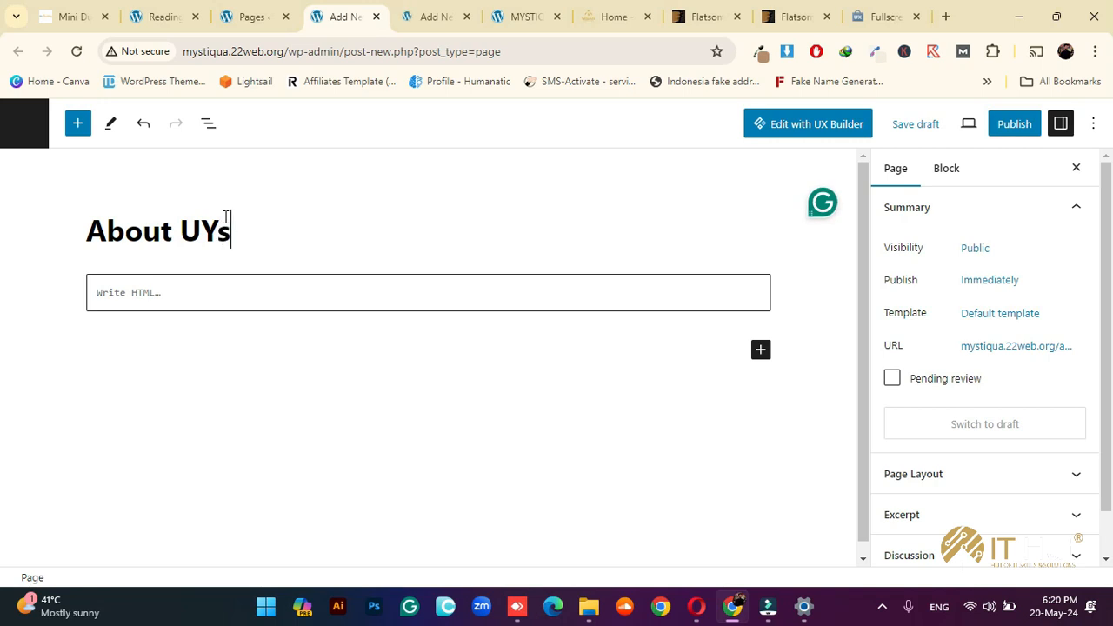
pyautogui.press('BackSpace')
pyautogui.press('BackSpace')
pyautogui.write('s')
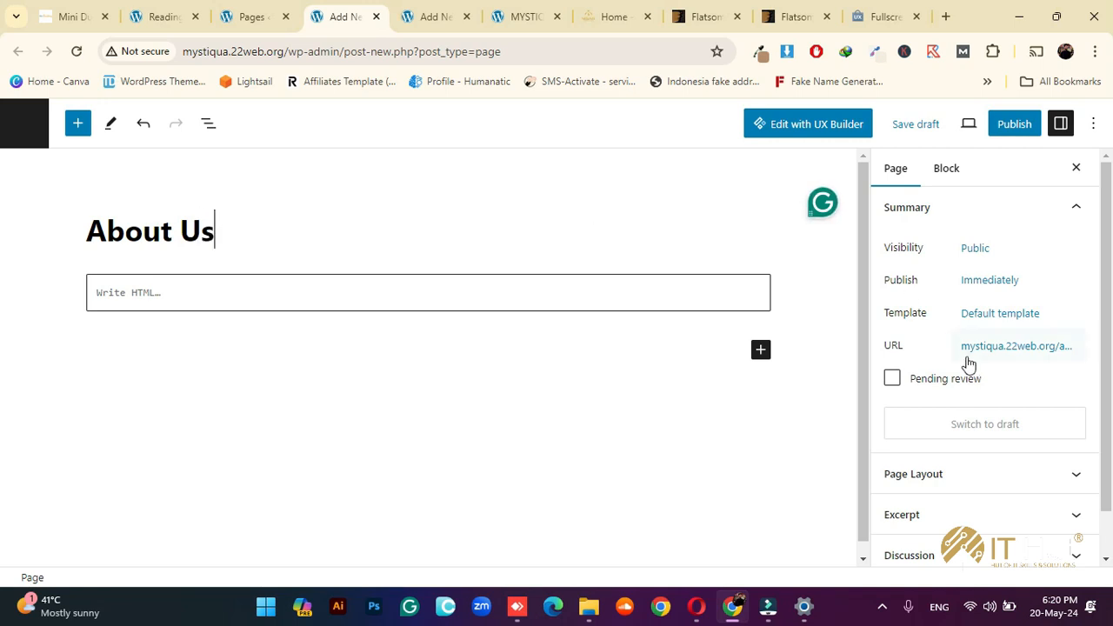
pyautogui.click(987, 315)
pyautogui.click(959, 441)
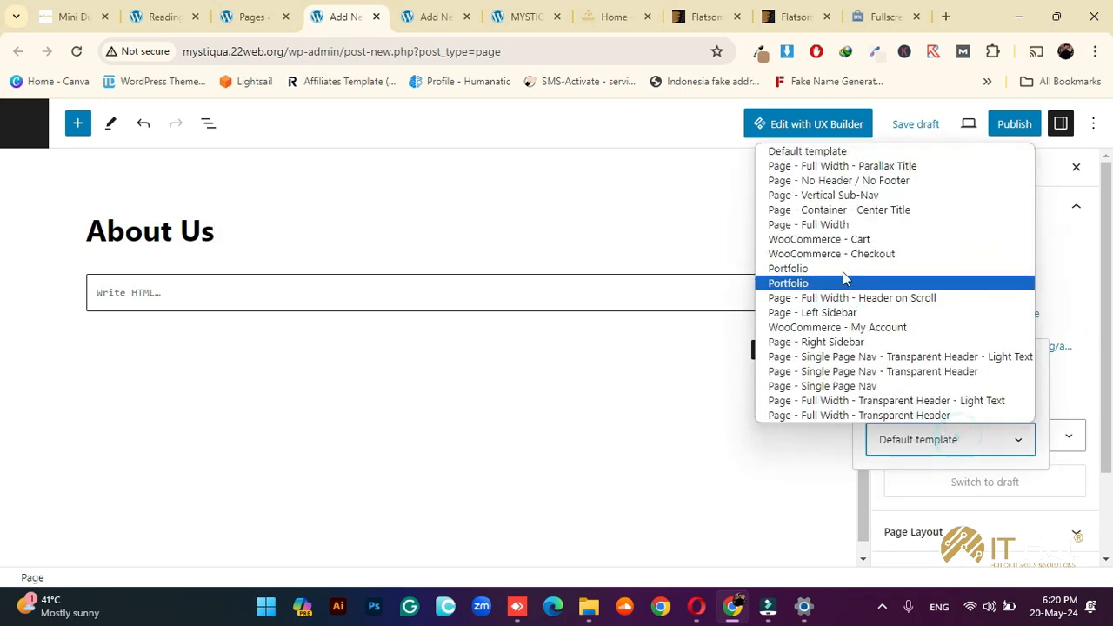
pyautogui.click(826, 225)
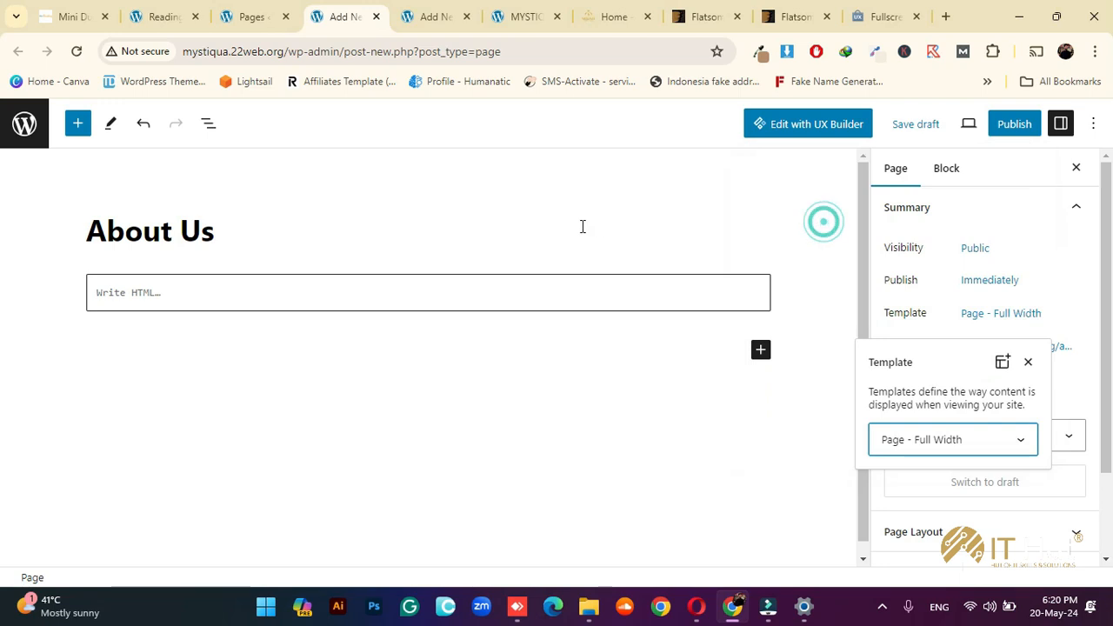
pyautogui.click(1013, 126)
pyautogui.click(938, 126)
# Title the second page 'Contact Us' and publish it, then view the Fullscreen Fashion demo
pyautogui.click(440, 16)
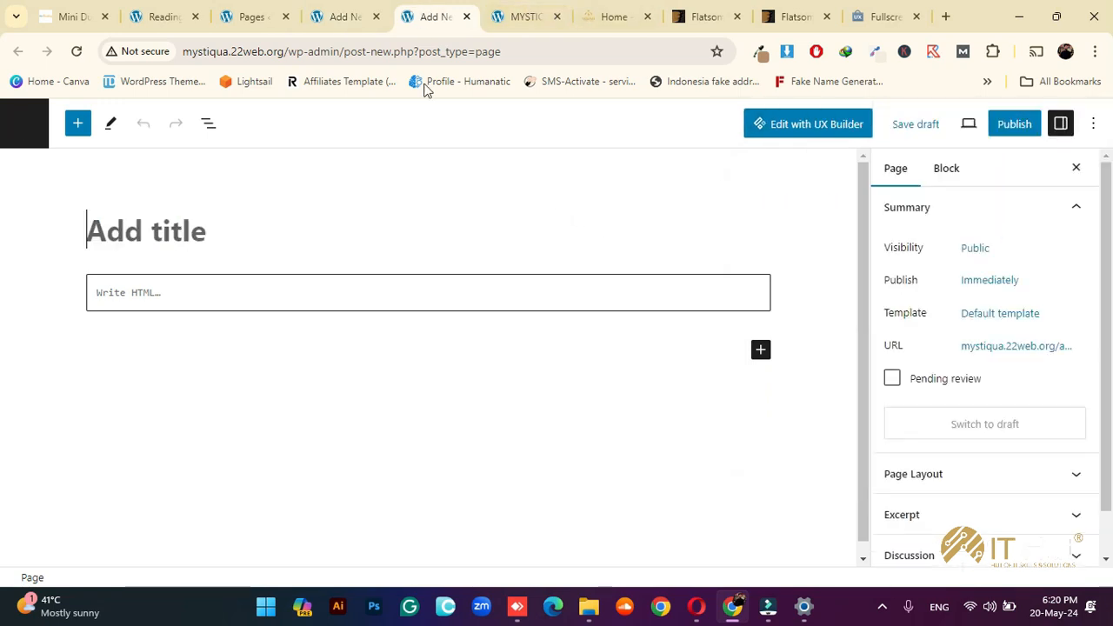
pyautogui.write('C')
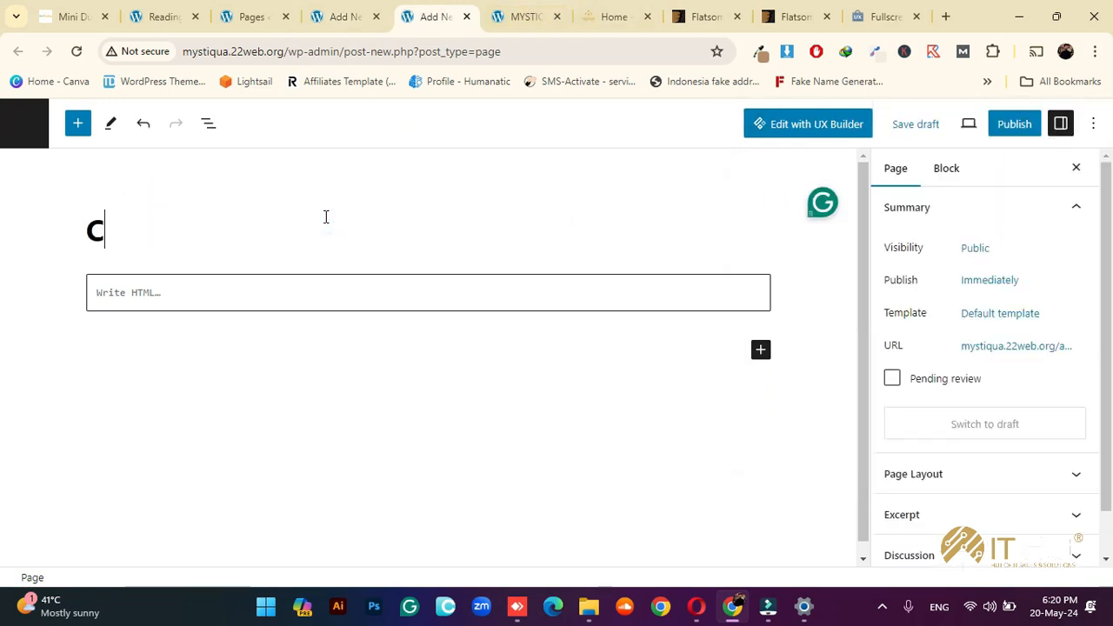
pyautogui.write('ontact Us')
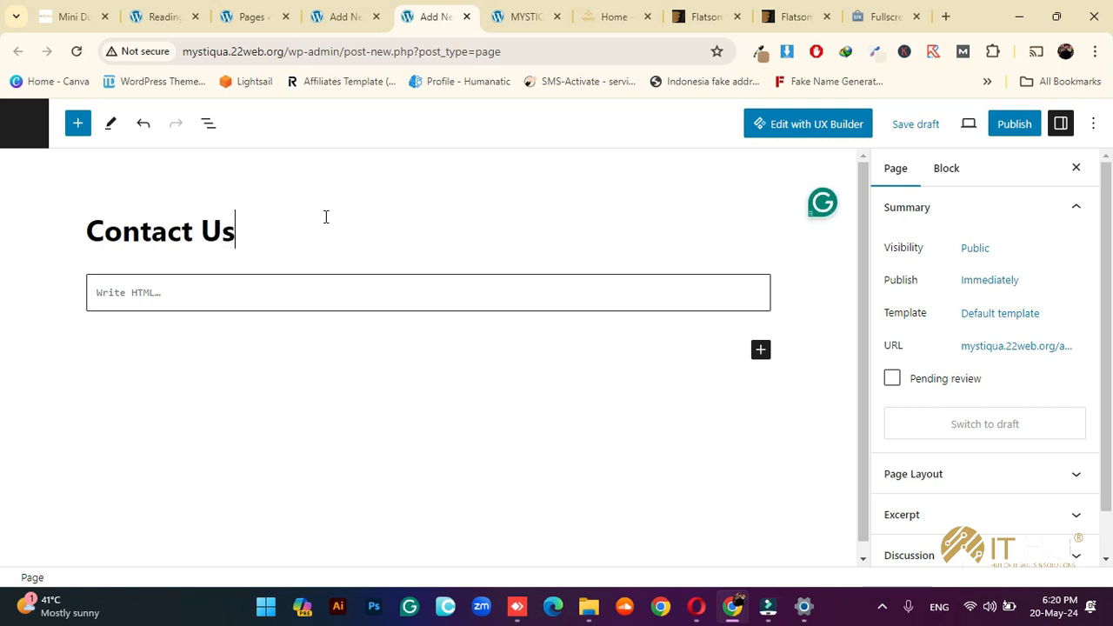
pyautogui.click(1014, 124)
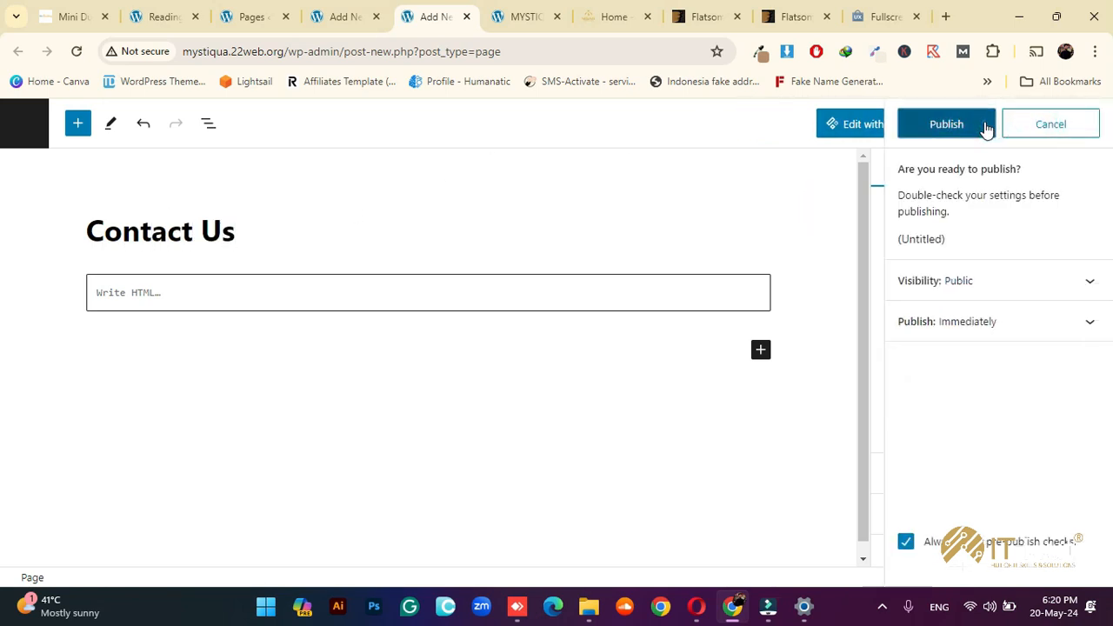
pyautogui.click(983, 123)
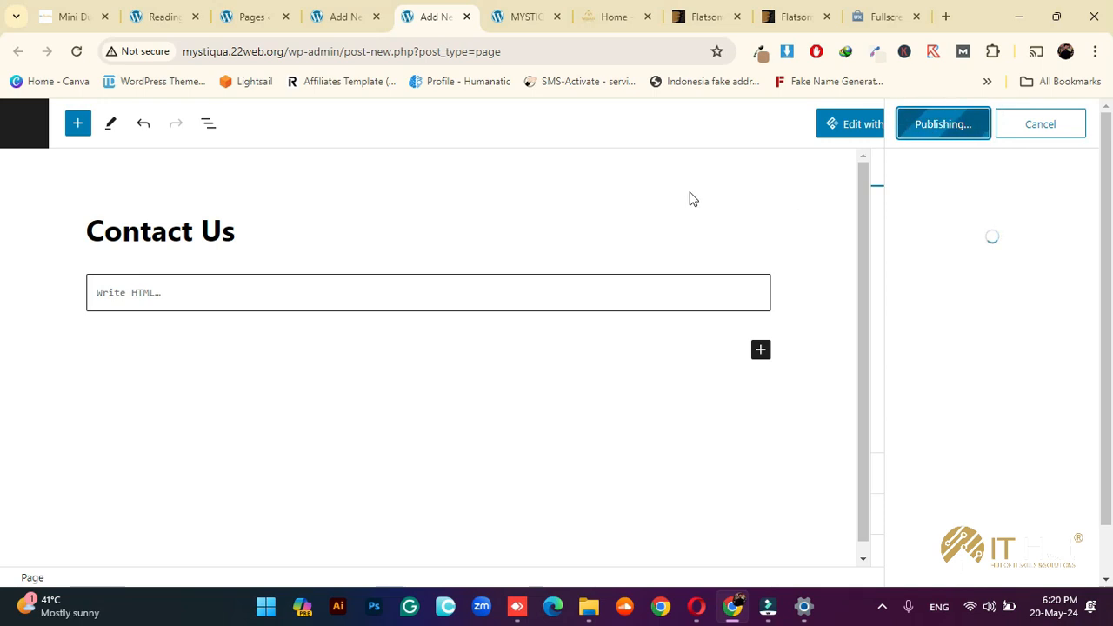
pyautogui.click(874, 16)
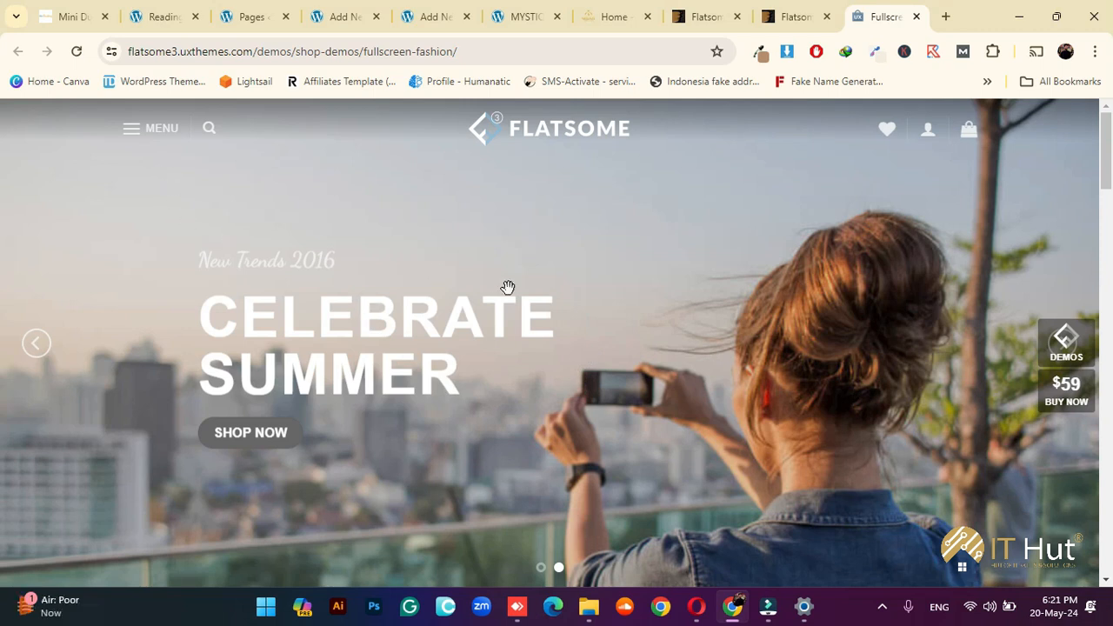
# Look at the Nisar Jewellers header, then return to the published Contact Us editor
pyautogui.click(633, 17)
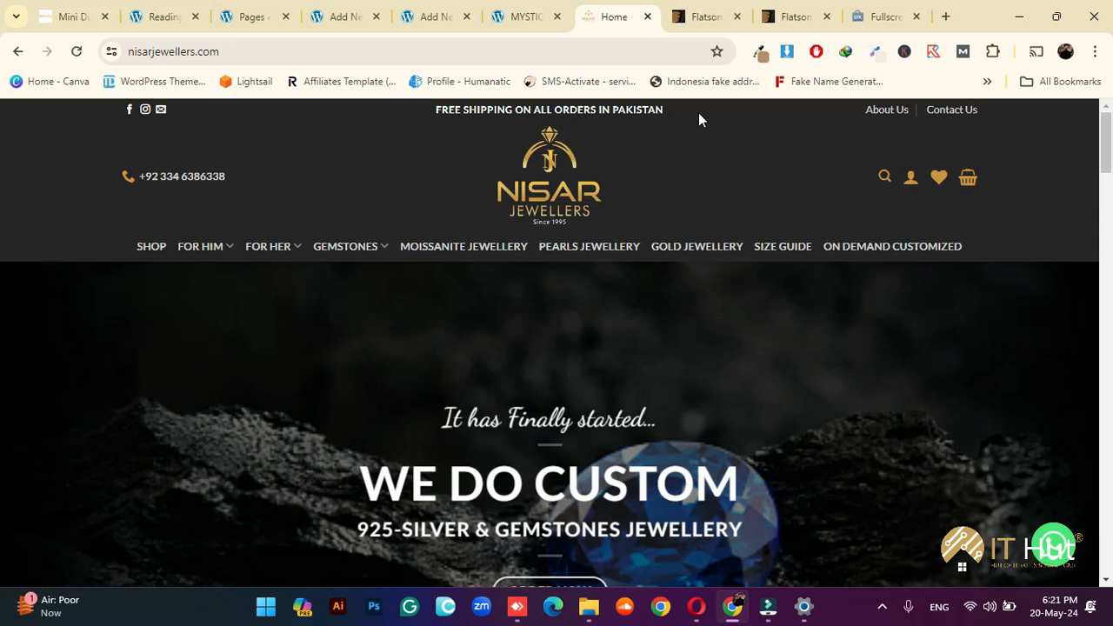
pyautogui.click(432, 17)
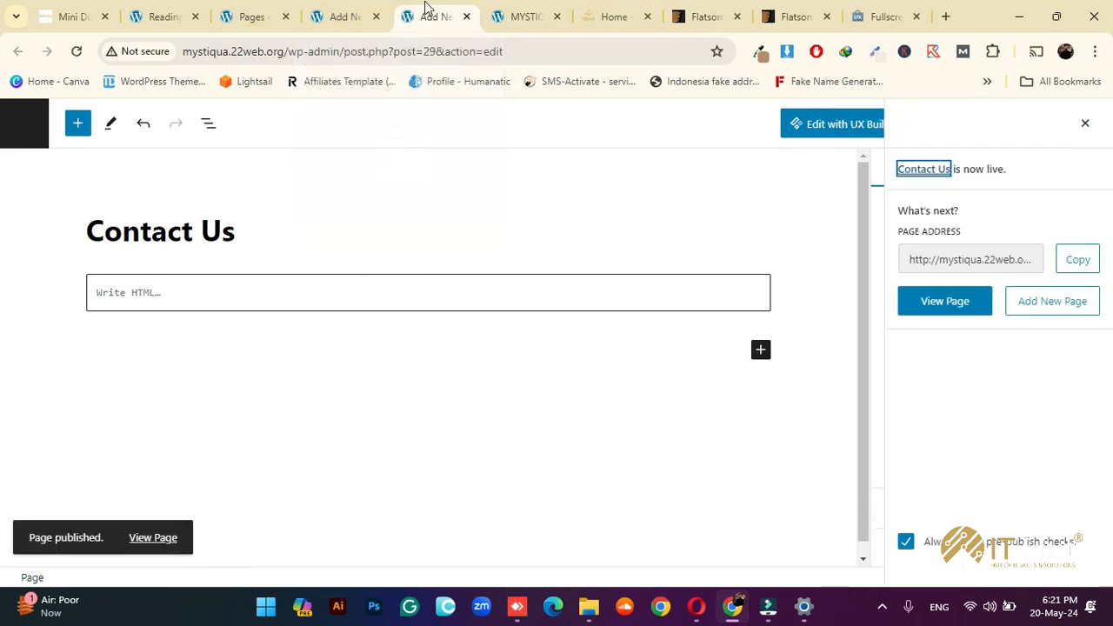
# Close the two page editor tabs and the pages list tab, returning to Reading Settings
pyautogui.click(377, 17)
pyautogui.click(377, 17)
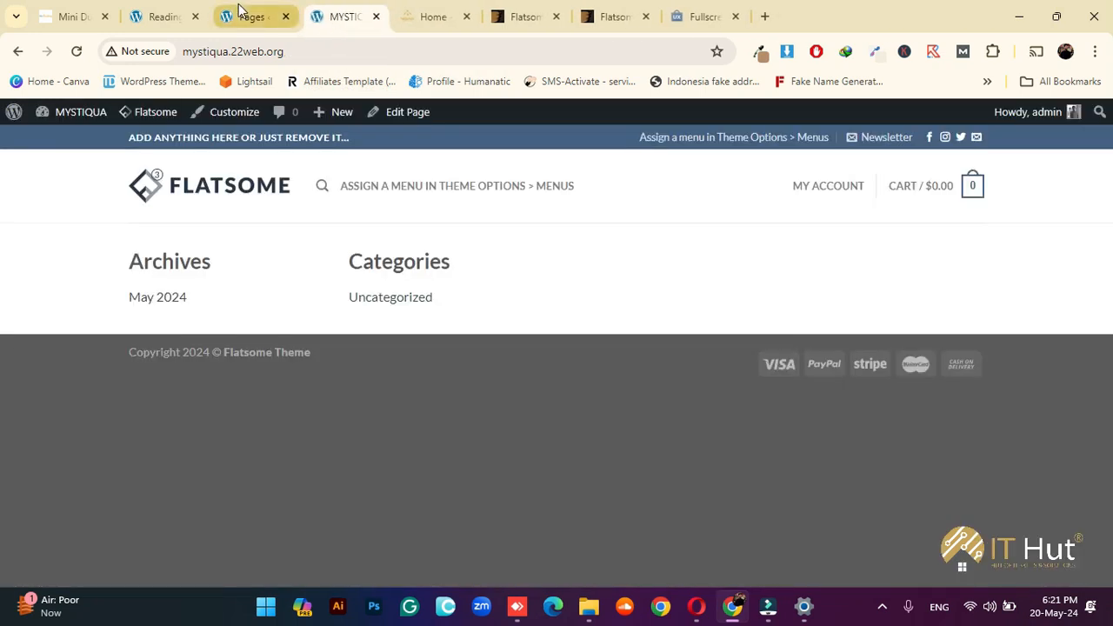
pyautogui.click(277, 19)
pyautogui.click(284, 16)
pyautogui.click(167, 15)
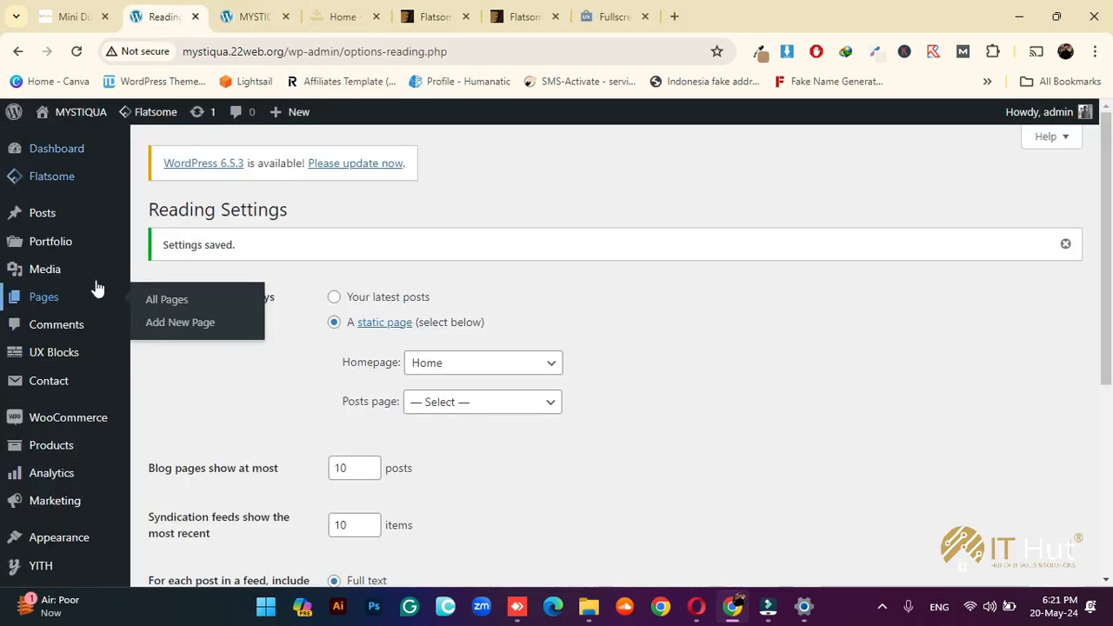
# Go to Appearance > Menus, focus the Menu Name field, and scroll to the display locations
pyautogui.scroll(-2, 313, 435)
pyautogui.moveTo(75, 378)
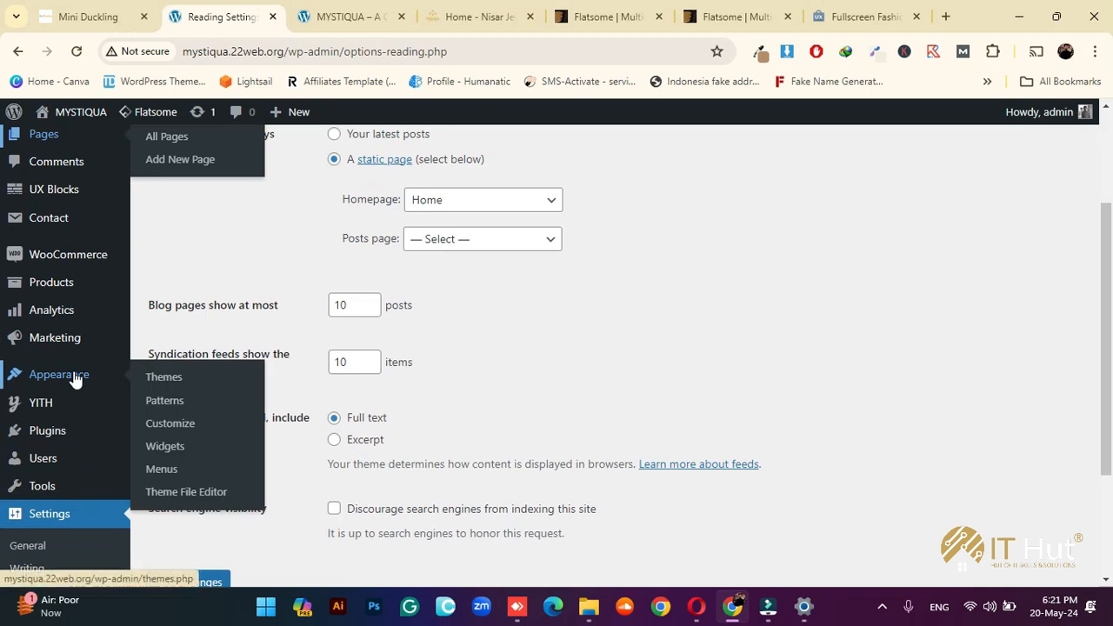
pyautogui.click(167, 468)
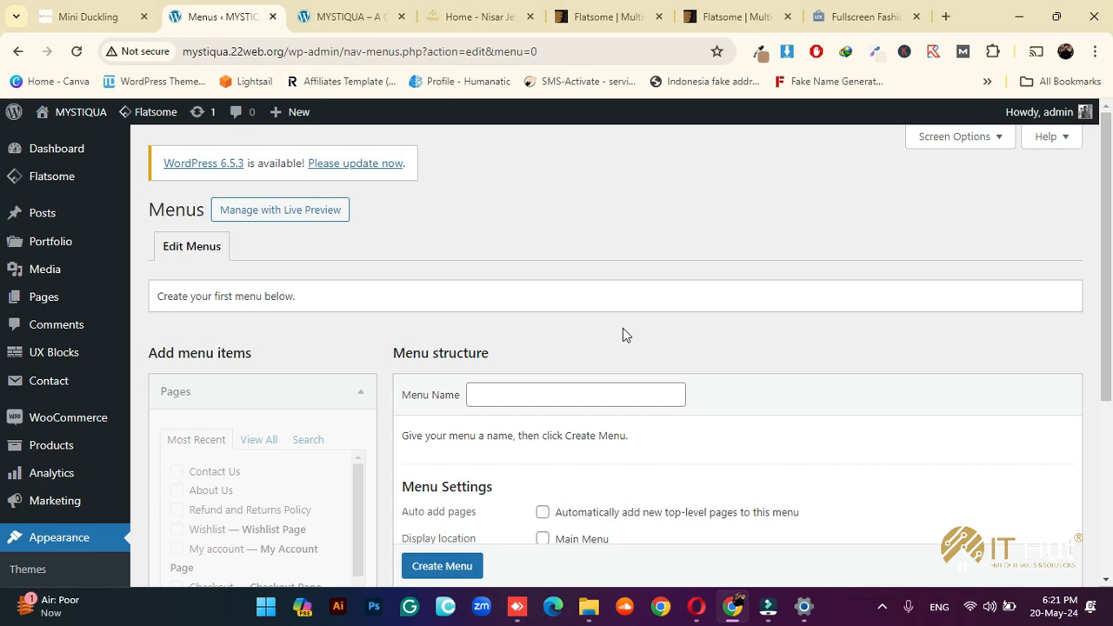
pyautogui.scroll(-1, 578, 399)
pyautogui.click(554, 315)
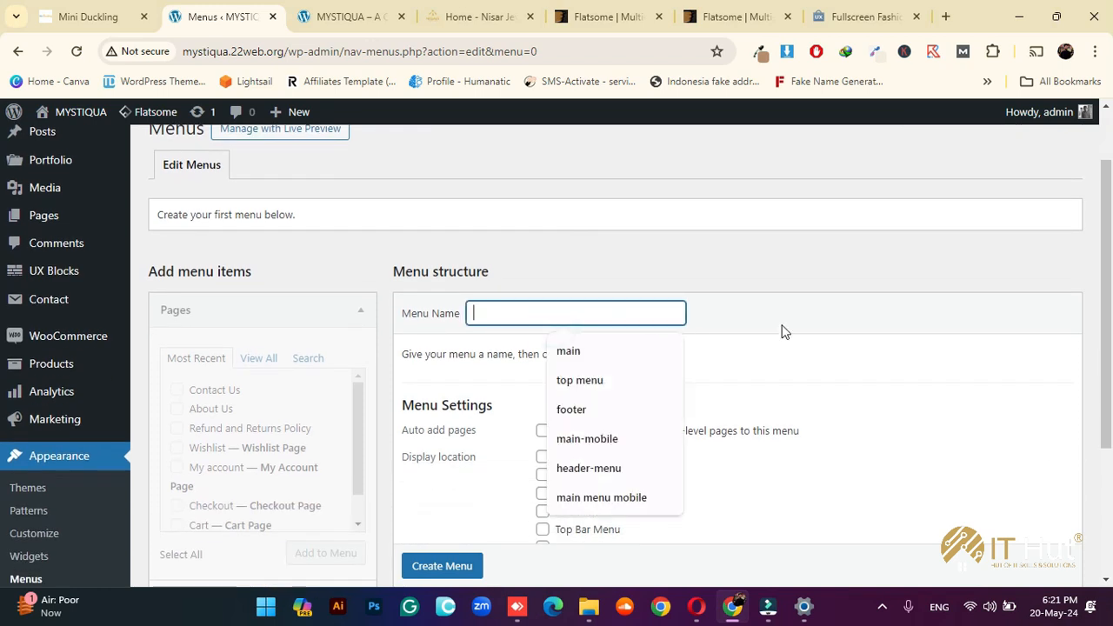
pyautogui.scroll(-1, 782, 330)
pyautogui.click(850, 309)
pyautogui.scroll(-2, 706, 302)
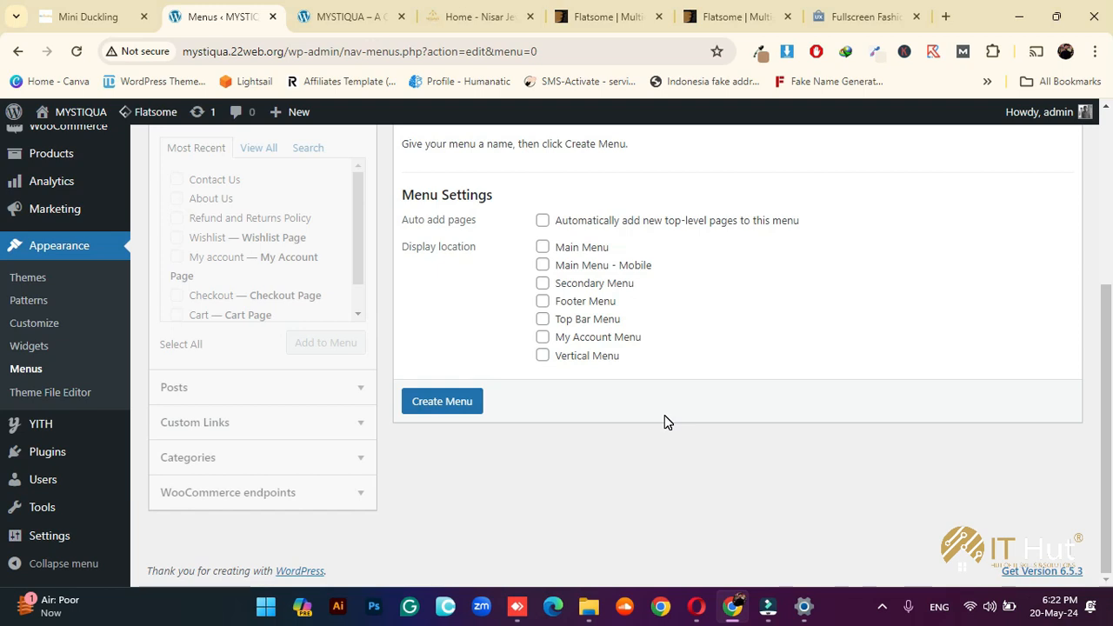
# Review the Nisar Jewellers homepage and the Fullscreen Fashion demo for reference
pyautogui.click(477, 15)
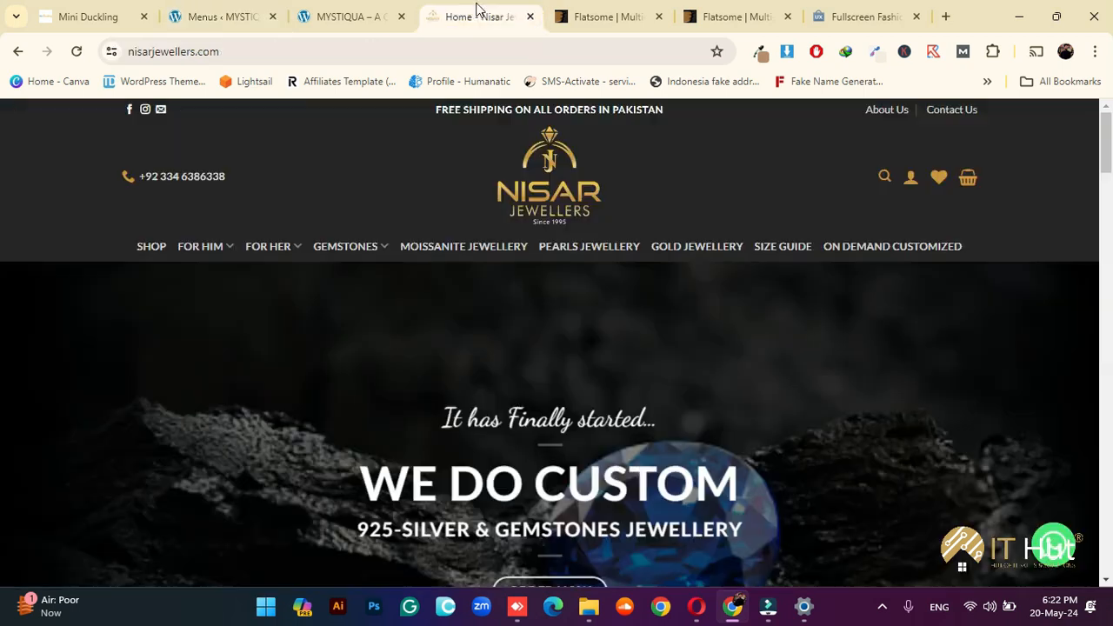
pyautogui.scroll(-1, 534, 336)
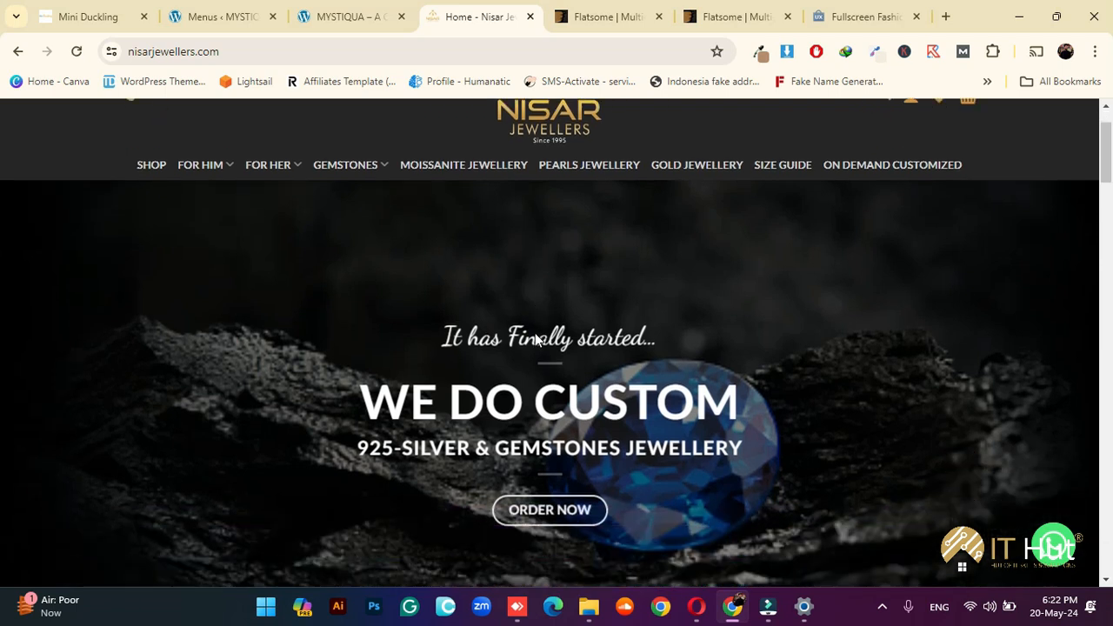
pyautogui.scroll(1, 534, 336)
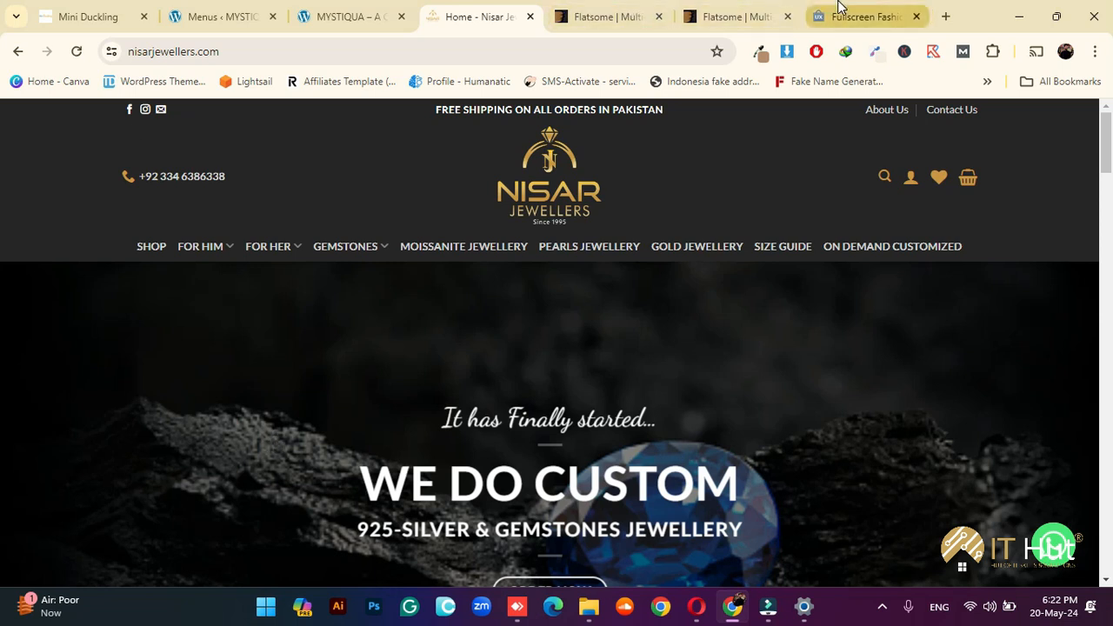
pyautogui.click(848, 14)
pyautogui.scroll(-4, 513, 380)
pyautogui.scroll(5, 522, 387)
# Scroll through the Flatsome shop demo layouts, then select the address bar
pyautogui.click(738, 17)
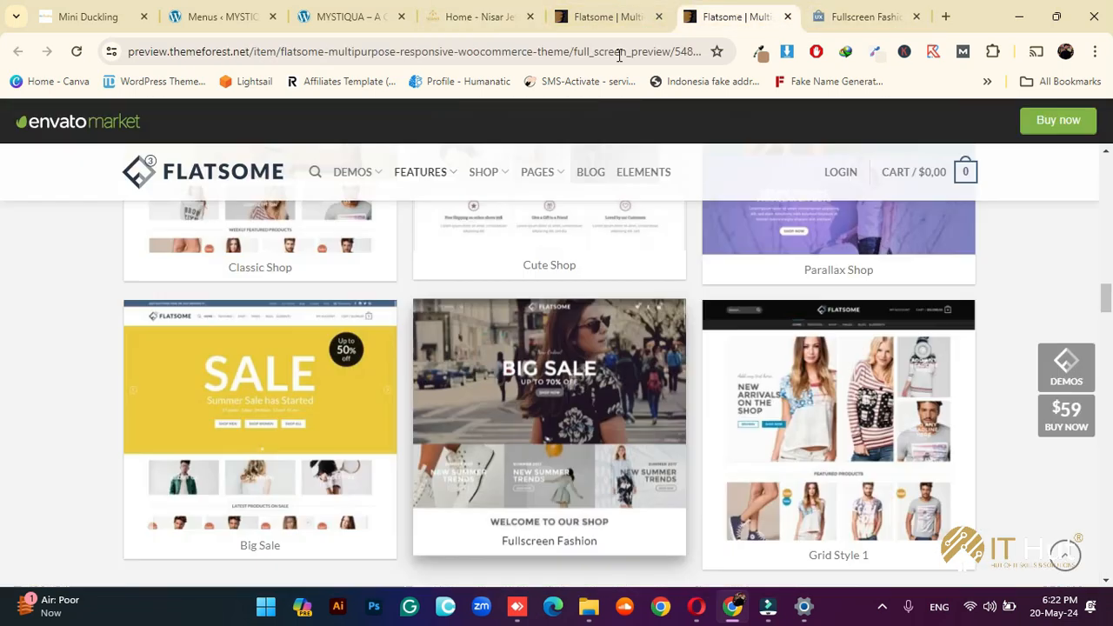
pyautogui.scroll(-3, 690, 345)
pyautogui.scroll(3, 702, 383)
pyautogui.scroll(3, 687, 387)
pyautogui.scroll(-8, 520, 398)
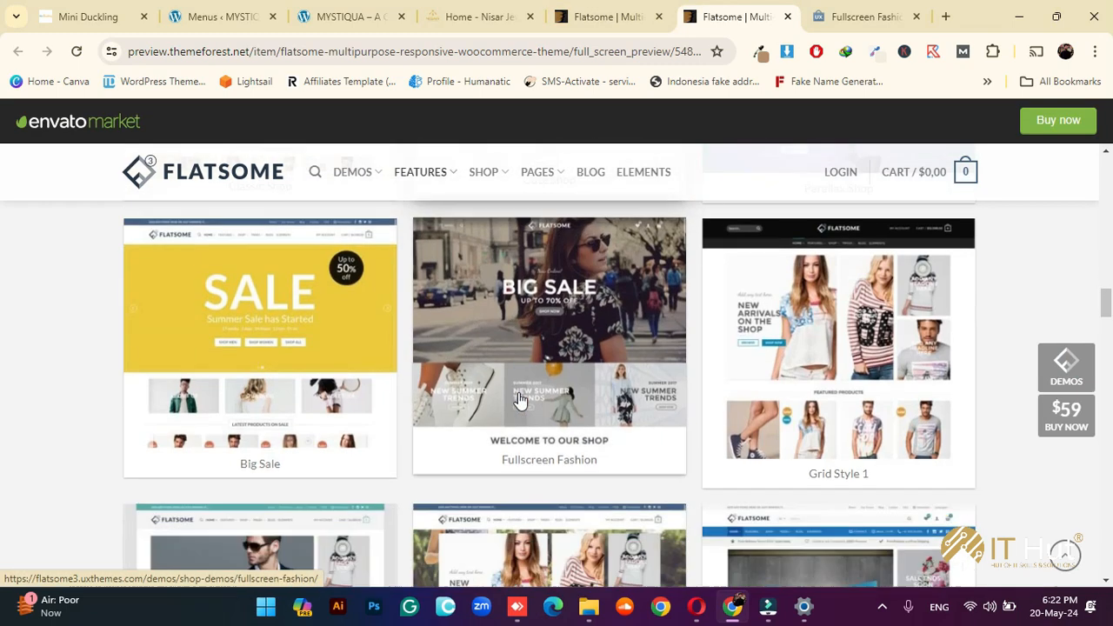
pyautogui.scroll(8, 520, 401)
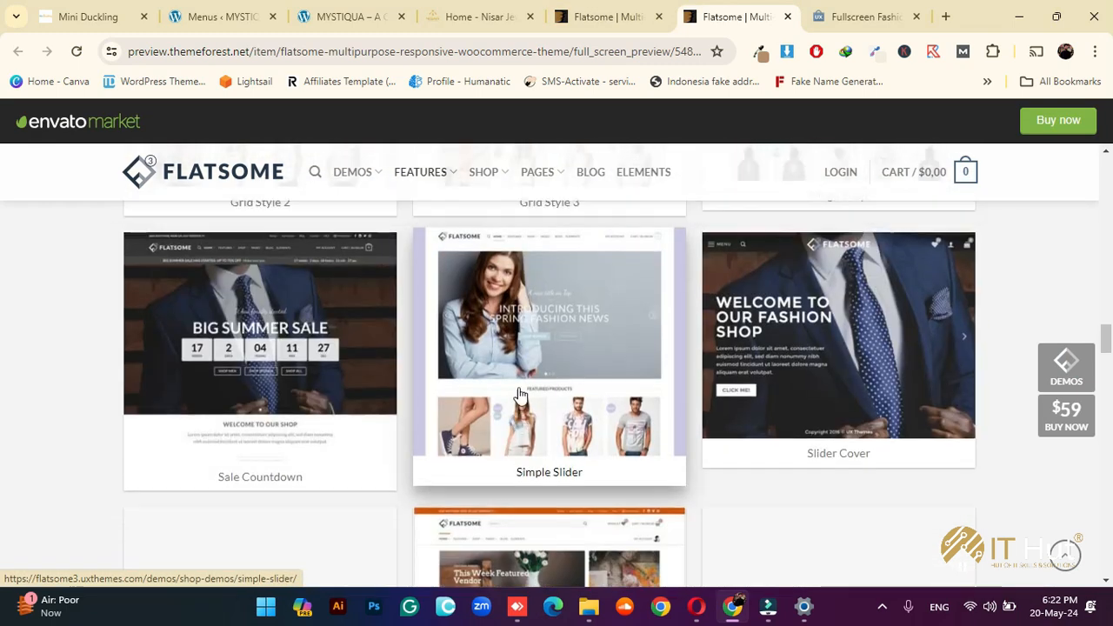
pyautogui.click(379, 58)
# Load daraz.pk and browse its homepage categories, then return to the MYSTIQUA site
pyautogui.write('daraz.pk')
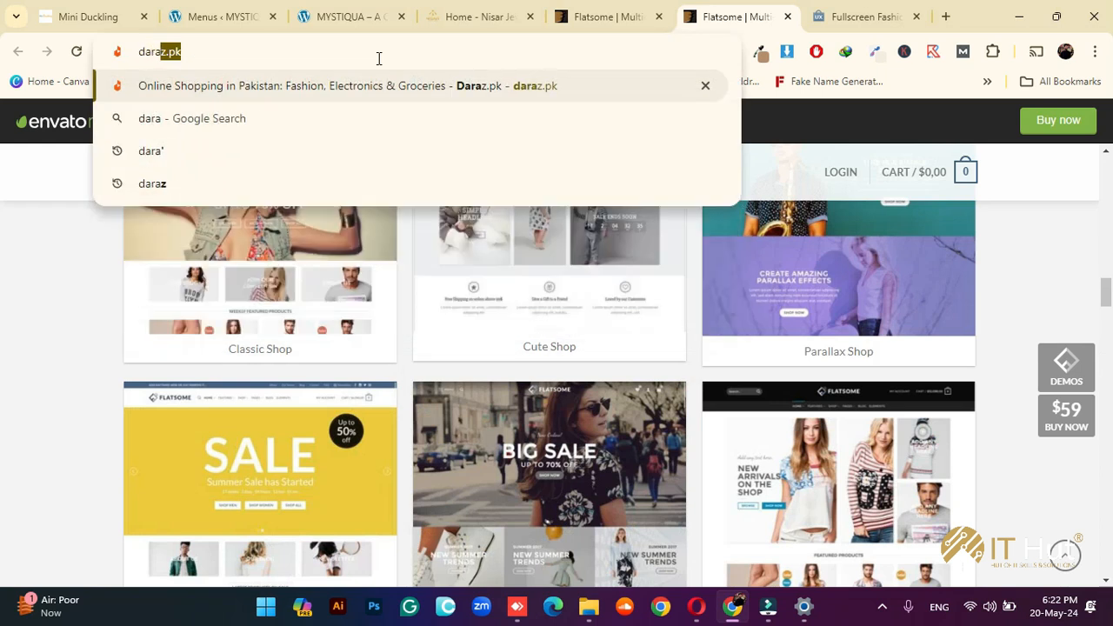
pyautogui.press('Return')
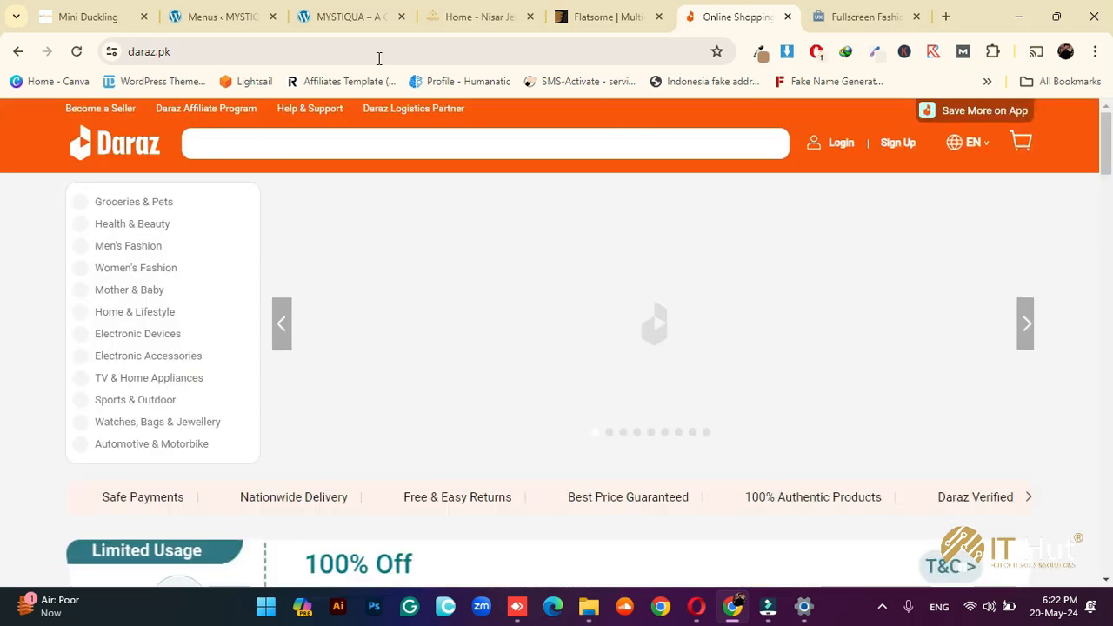
pyautogui.scroll(-1, 15, 346)
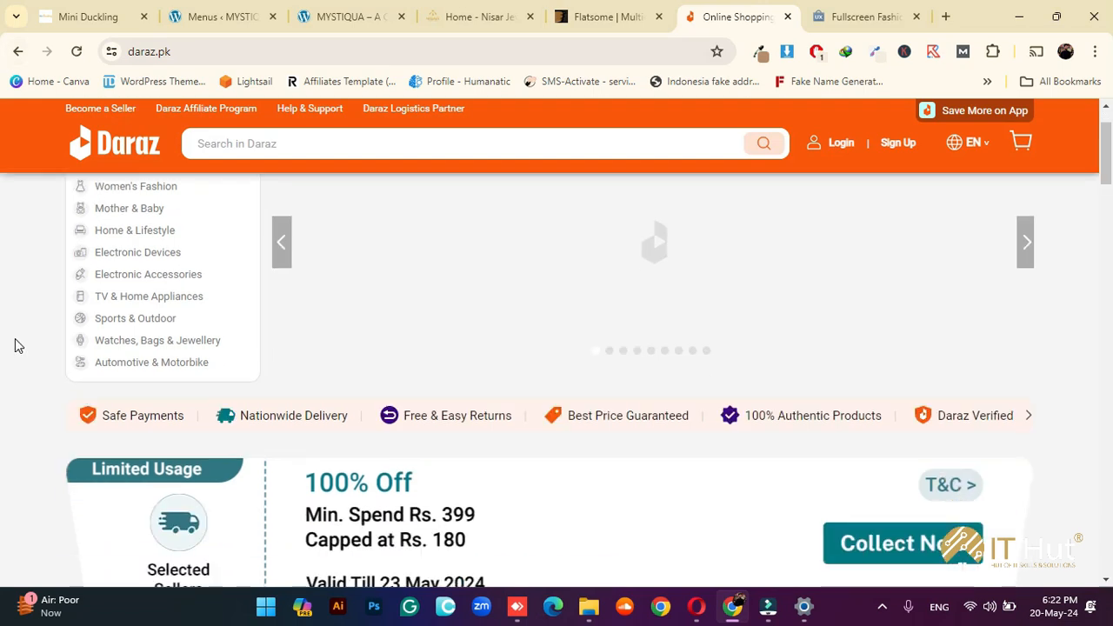
pyautogui.scroll(1, 14, 346)
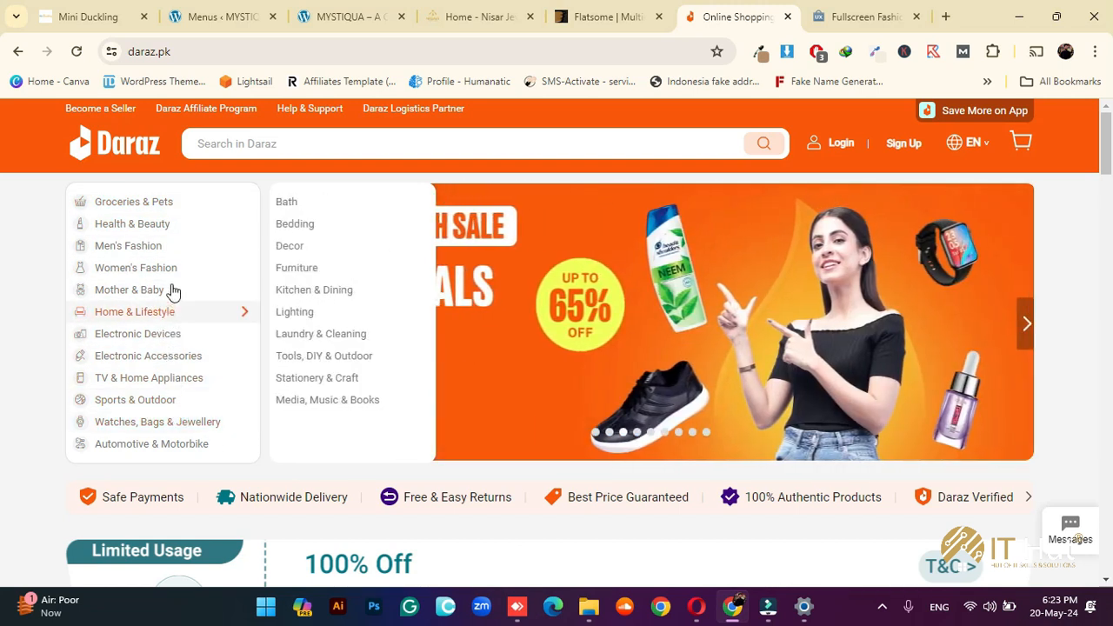
pyautogui.scroll(-2, 1084, 380)
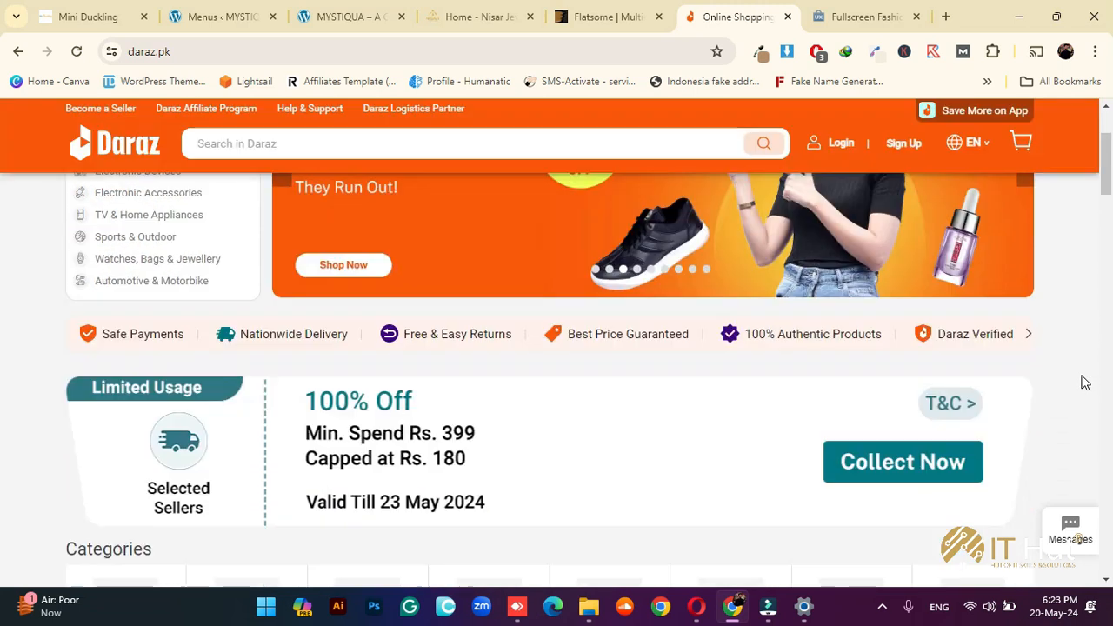
pyautogui.scroll(1, 1083, 380)
pyautogui.scroll(1, 1084, 380)
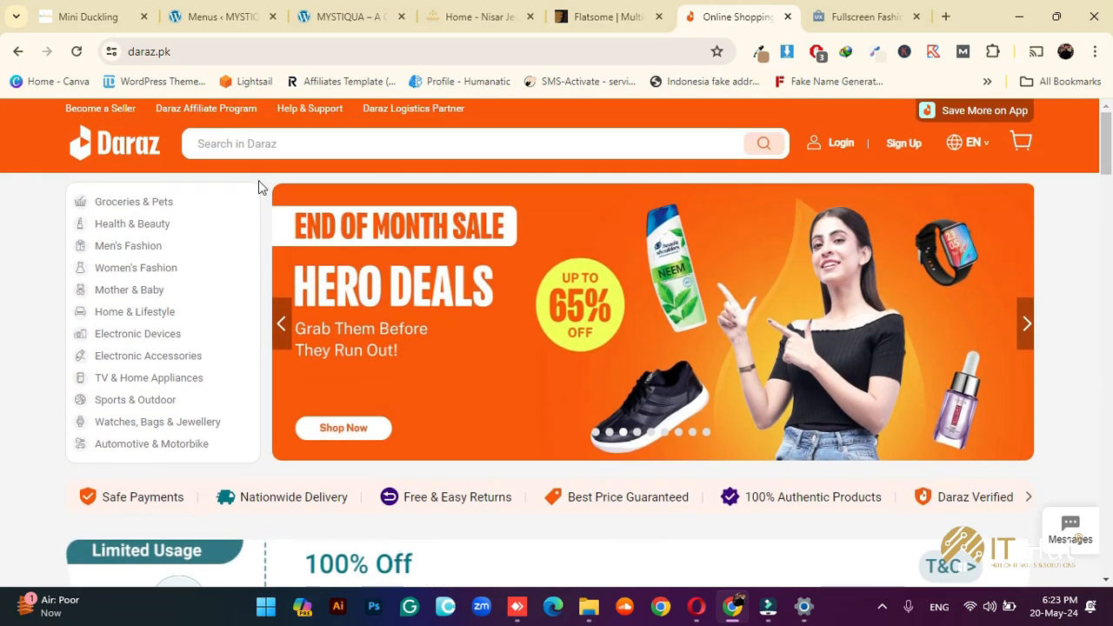
pyautogui.click(352, 15)
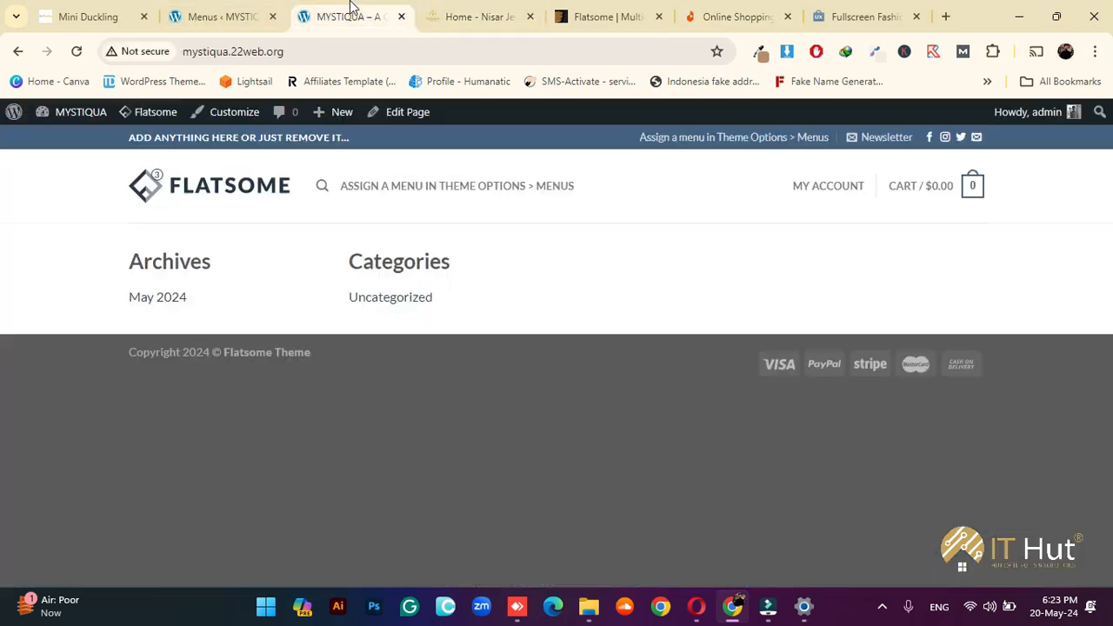
# Back in the WordPress menu editor, name the new menu 'header'
pyautogui.click(224, 15)
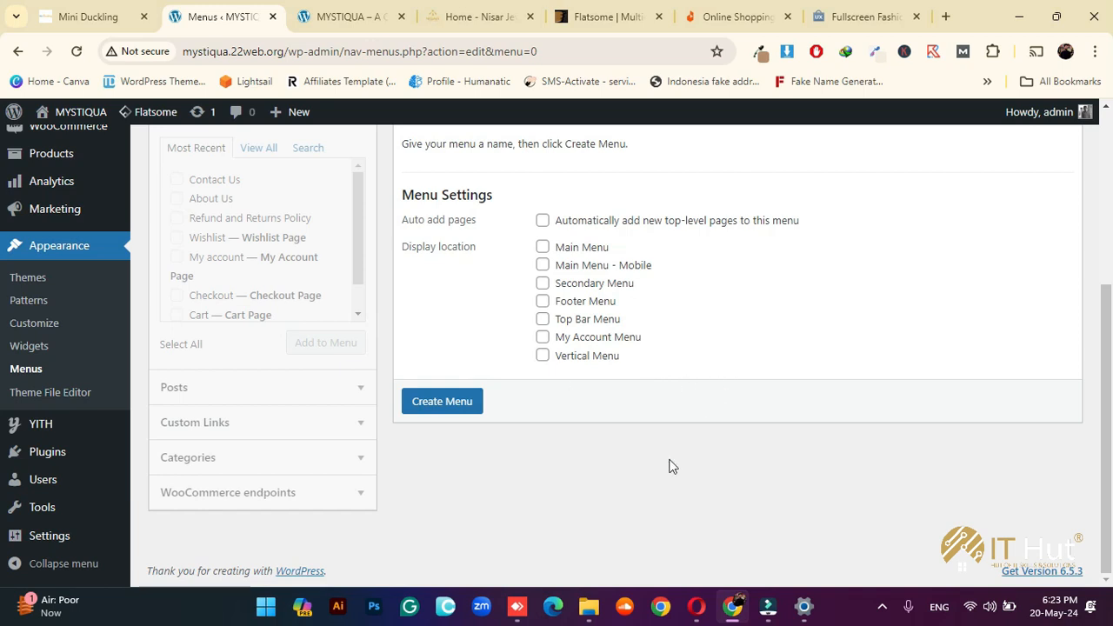
pyautogui.scroll(3, 657, 473)
pyautogui.scroll(-2, 649, 479)
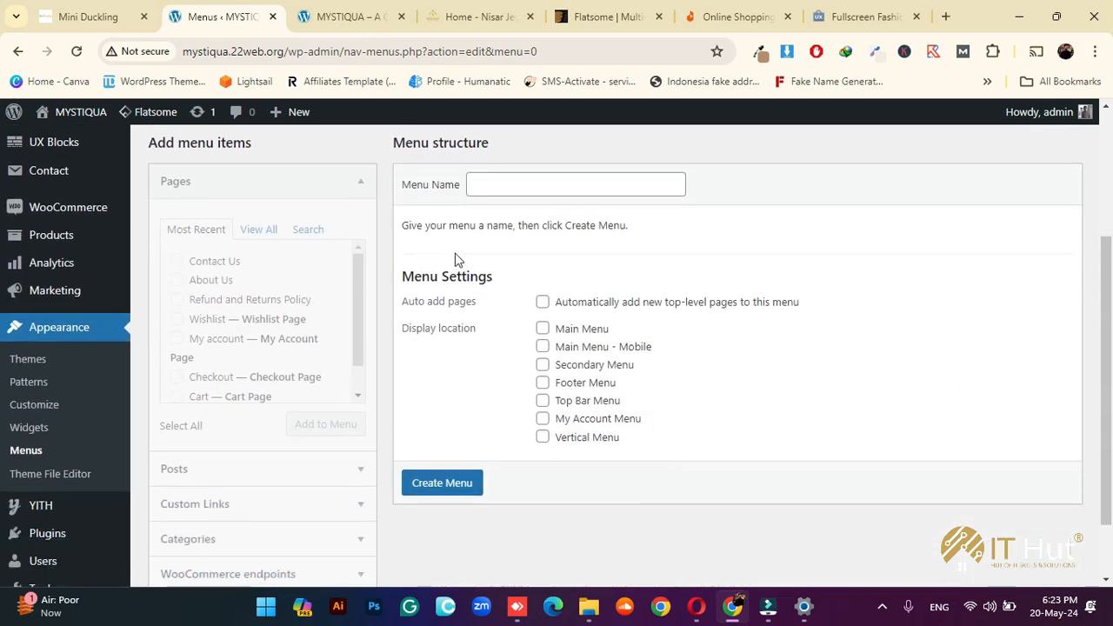
pyautogui.click(511, 177)
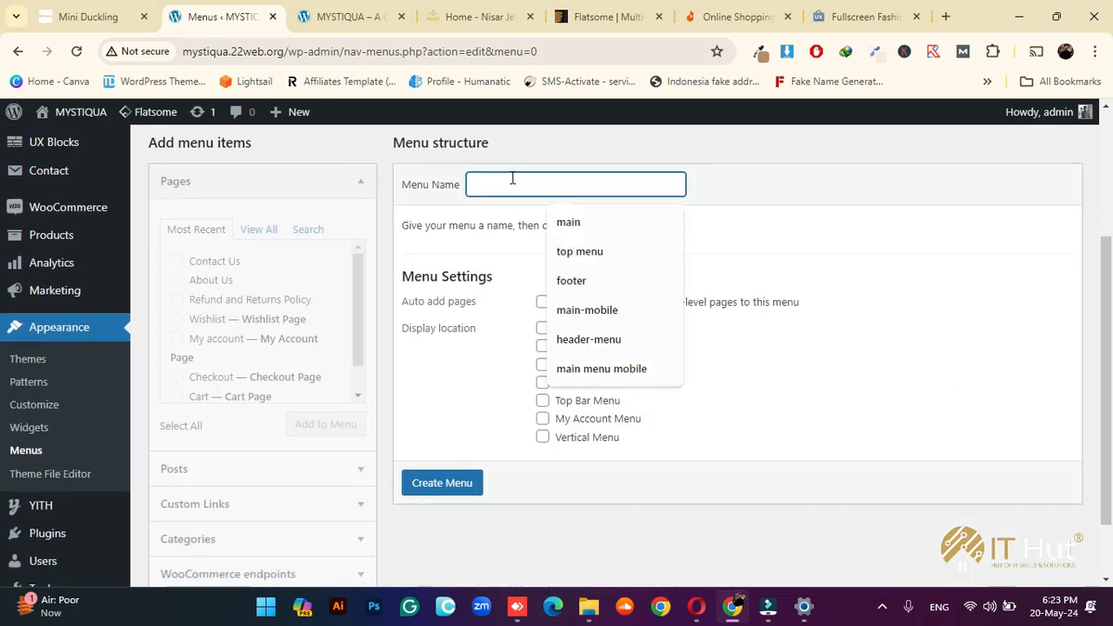
pyautogui.write('main')
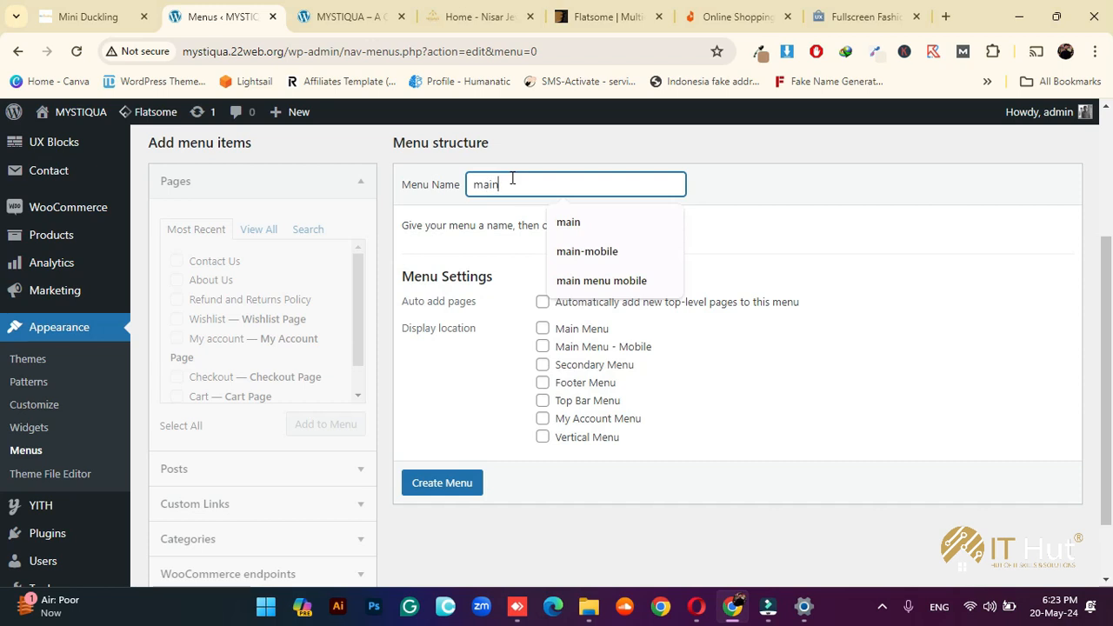
pyautogui.click(569, 221)
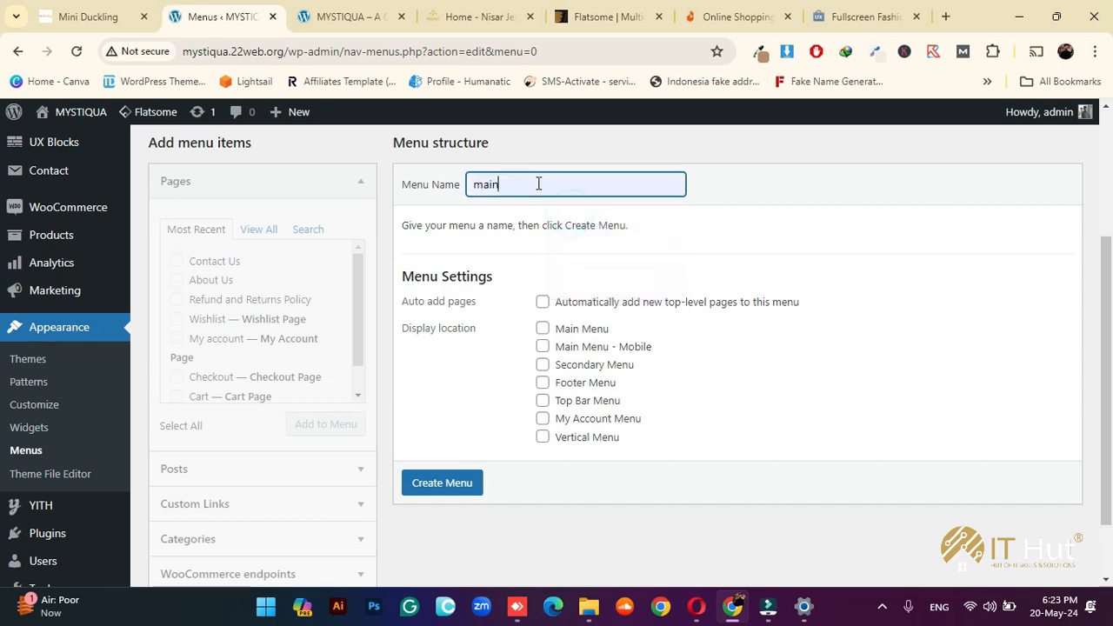
pyautogui.doubleClick(538, 183)
pyautogui.write('header')
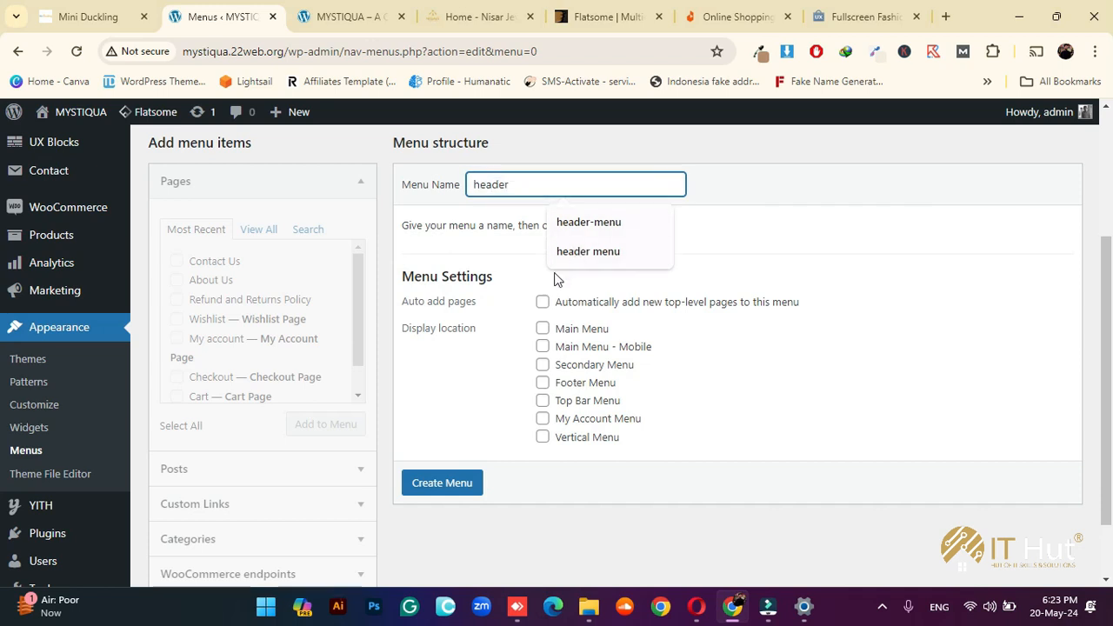
pyautogui.click(480, 280)
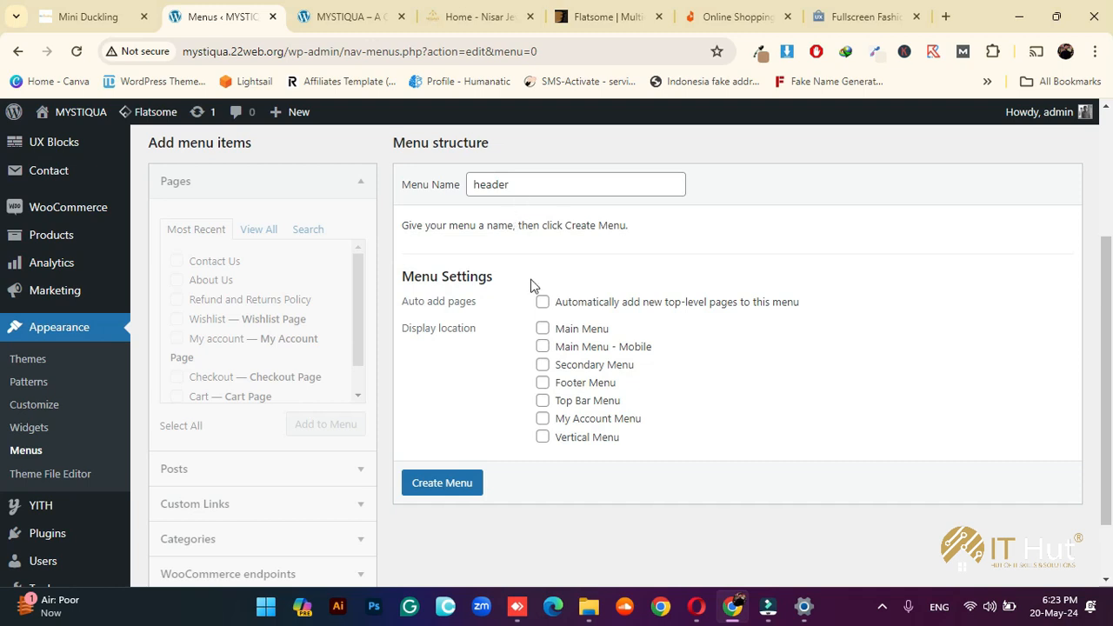
# Assign it to Main Menu and Main Menu - Mobile, create it, and return to Daraz.pk
pyautogui.click(544, 331)
pyautogui.click(543, 347)
pyautogui.click(458, 483)
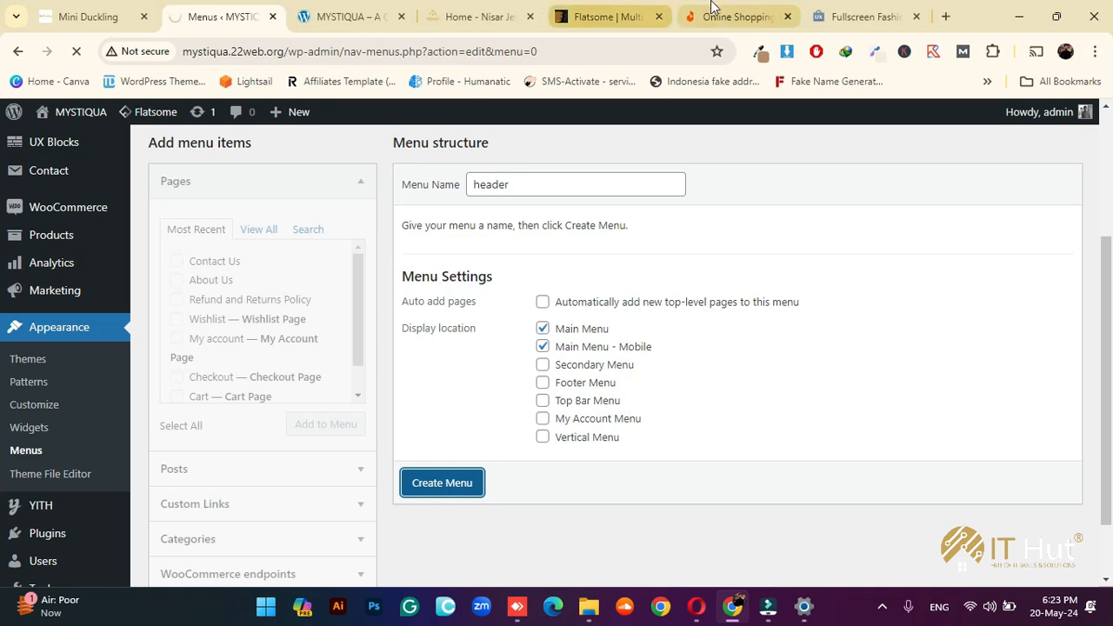
pyautogui.click(737, 17)
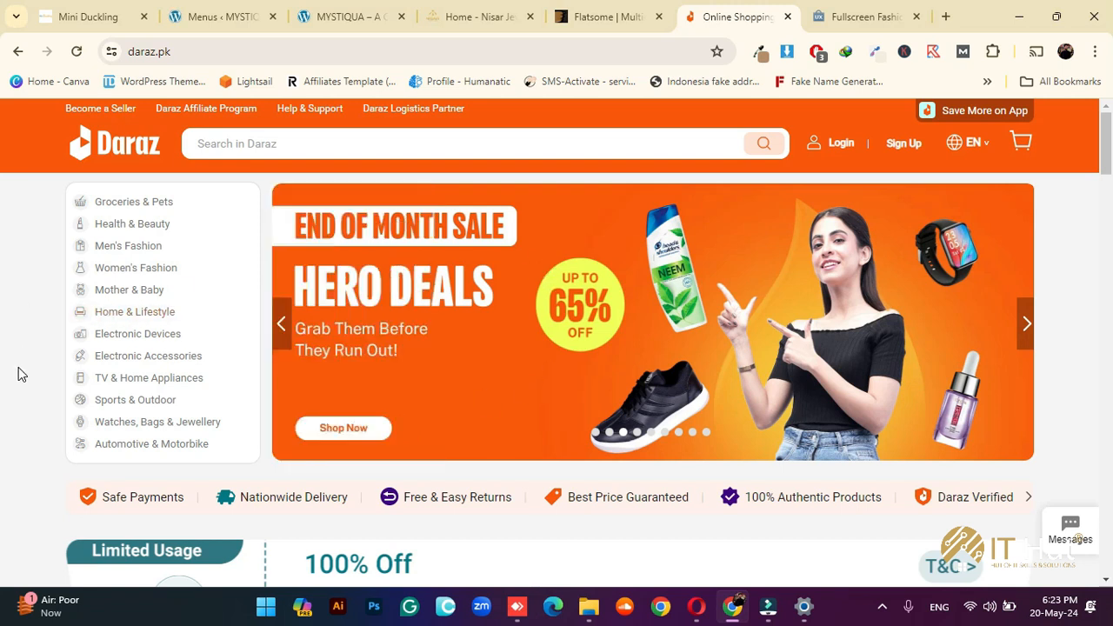
# Open Chrome DevTools in mobile device mode on Daraz and dismiss the app banner
pyautogui.rightClick(37, 324)
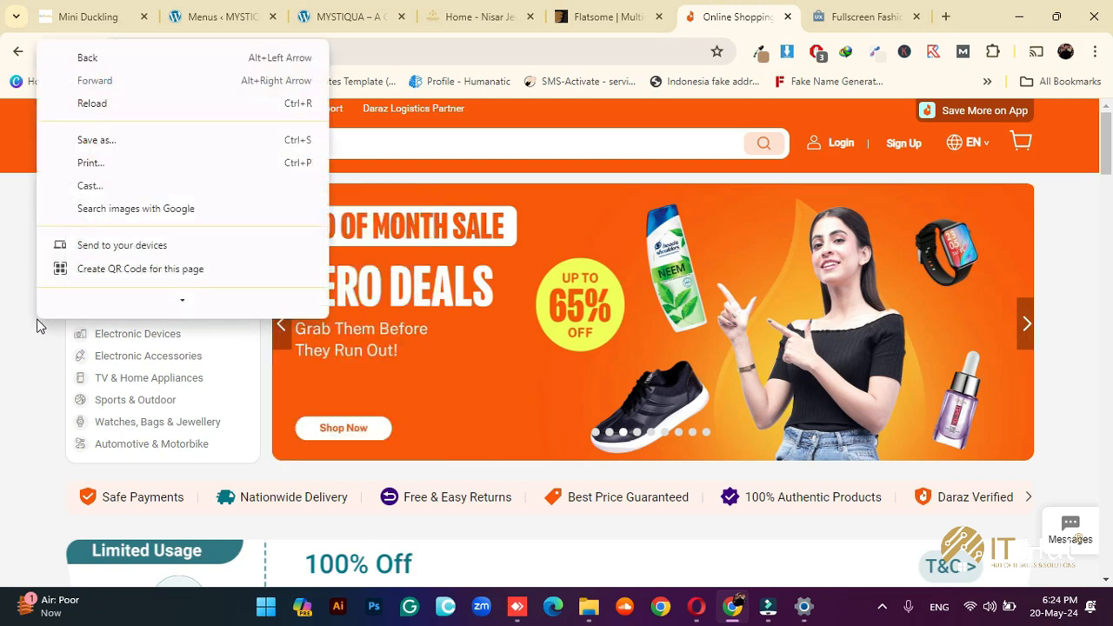
pyautogui.moveTo(143, 298)
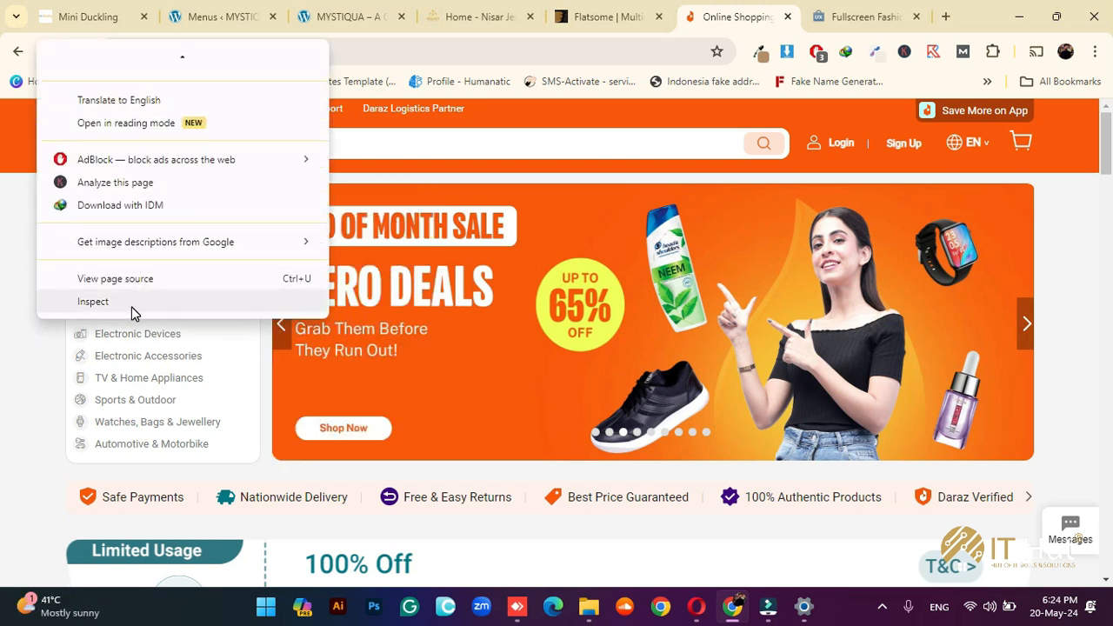
pyautogui.click(132, 309)
pyautogui.moveTo(383, 247)
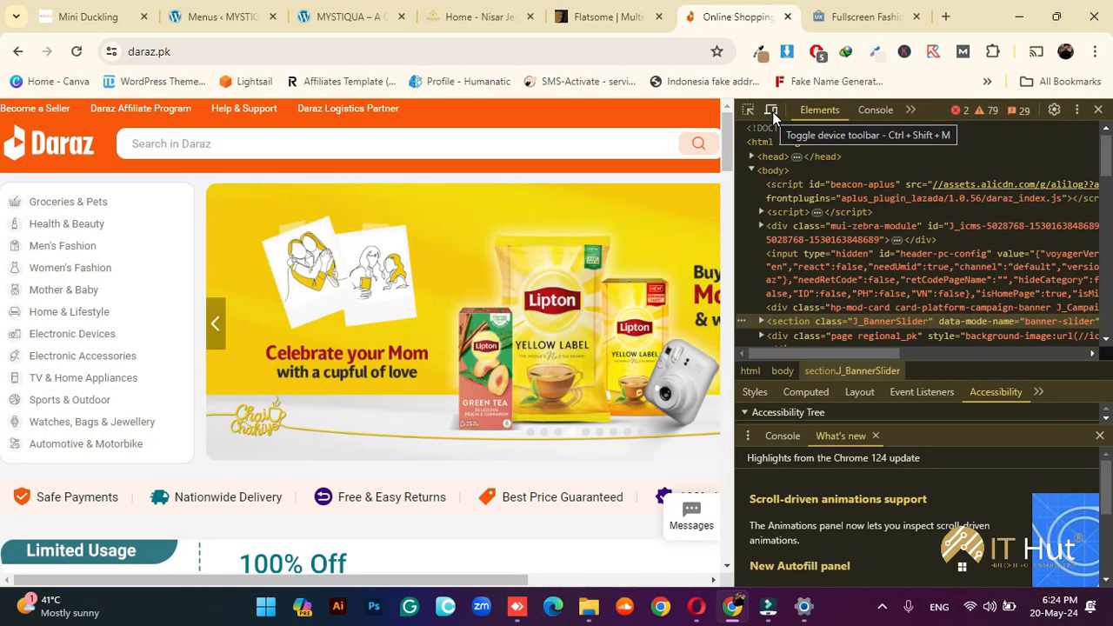
pyautogui.click(773, 111)
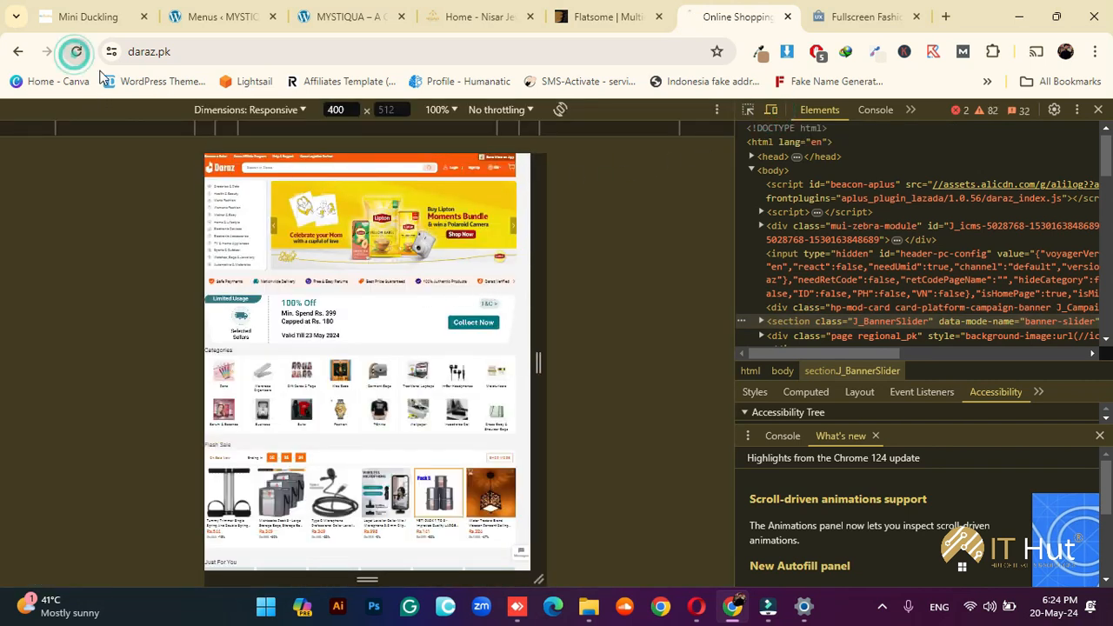
pyautogui.click(77, 51)
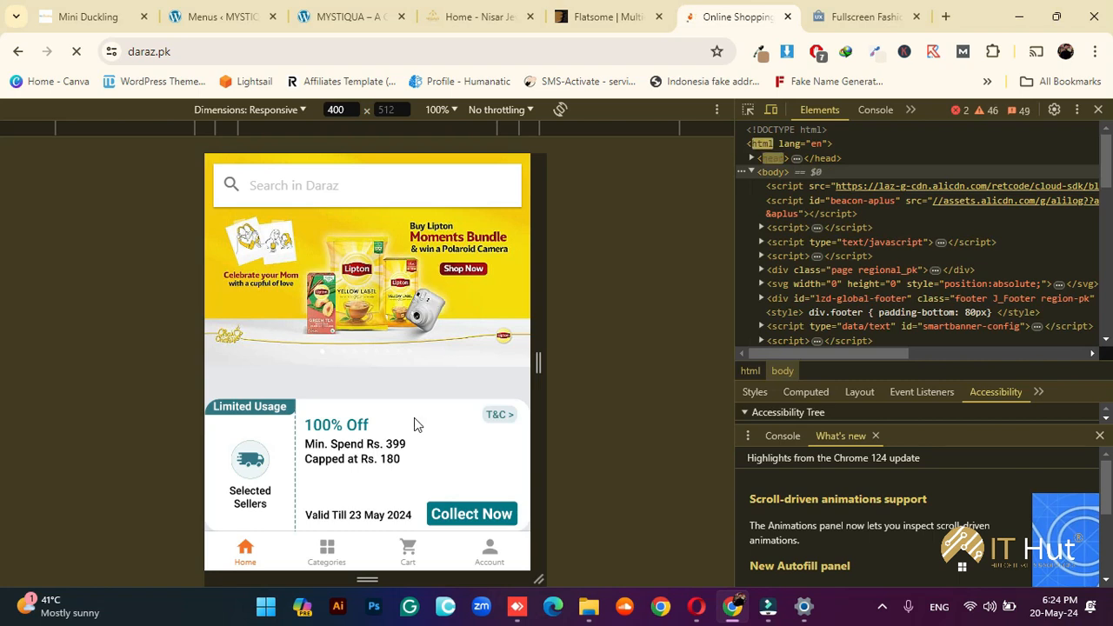
pyautogui.moveTo(415, 424); pyautogui.dragTo(405, 352)
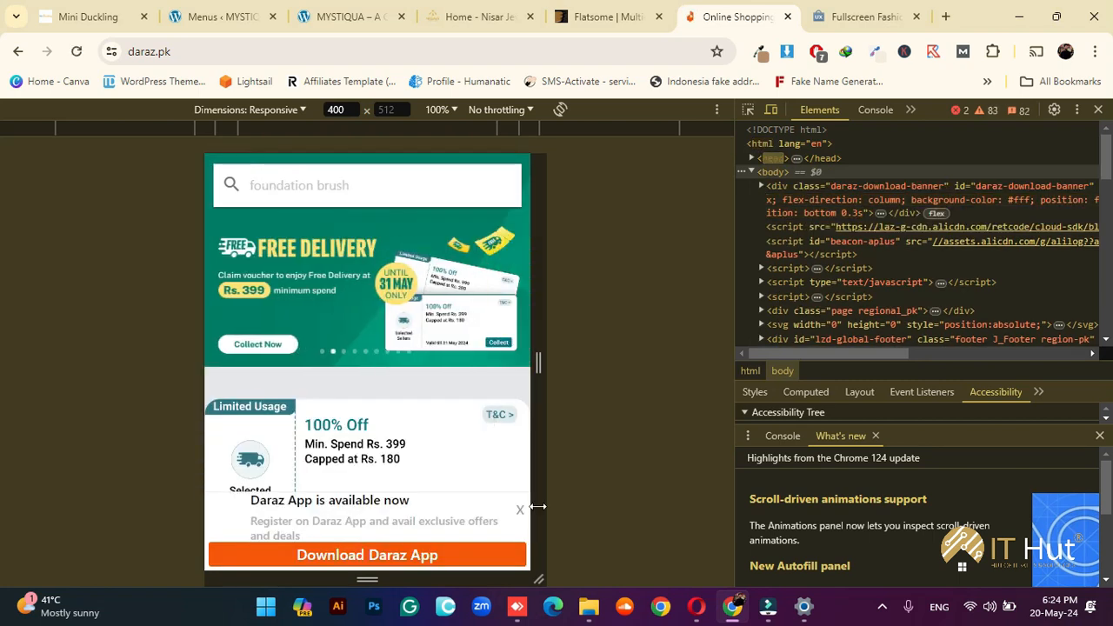
pyautogui.click(520, 513)
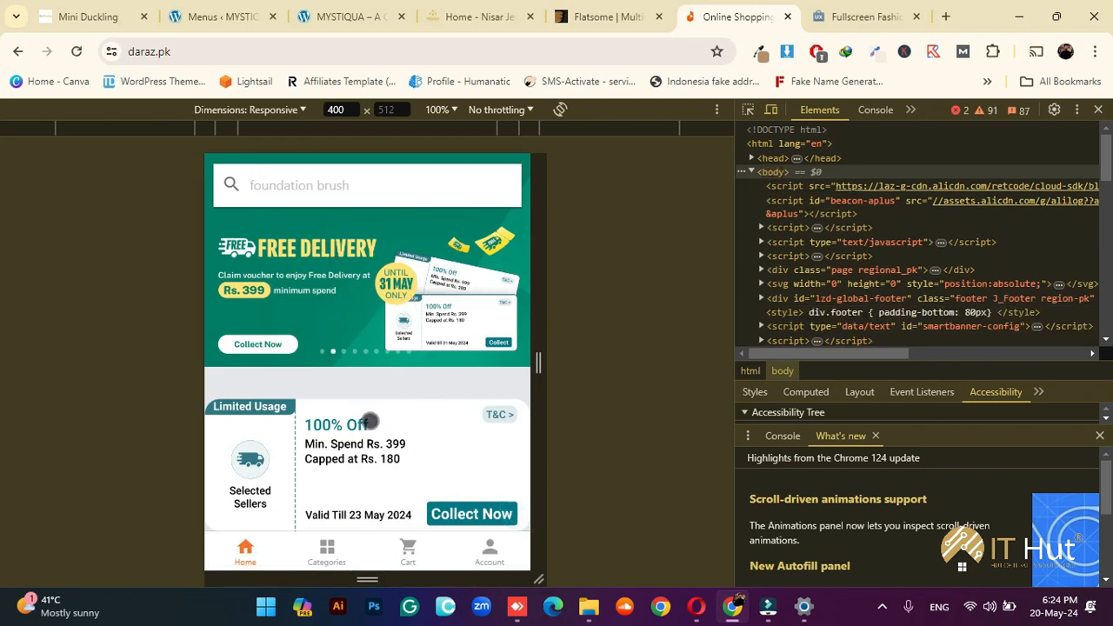
# Scroll through the Daraz mobile home page
pyautogui.scroll(-4, 374, 418)
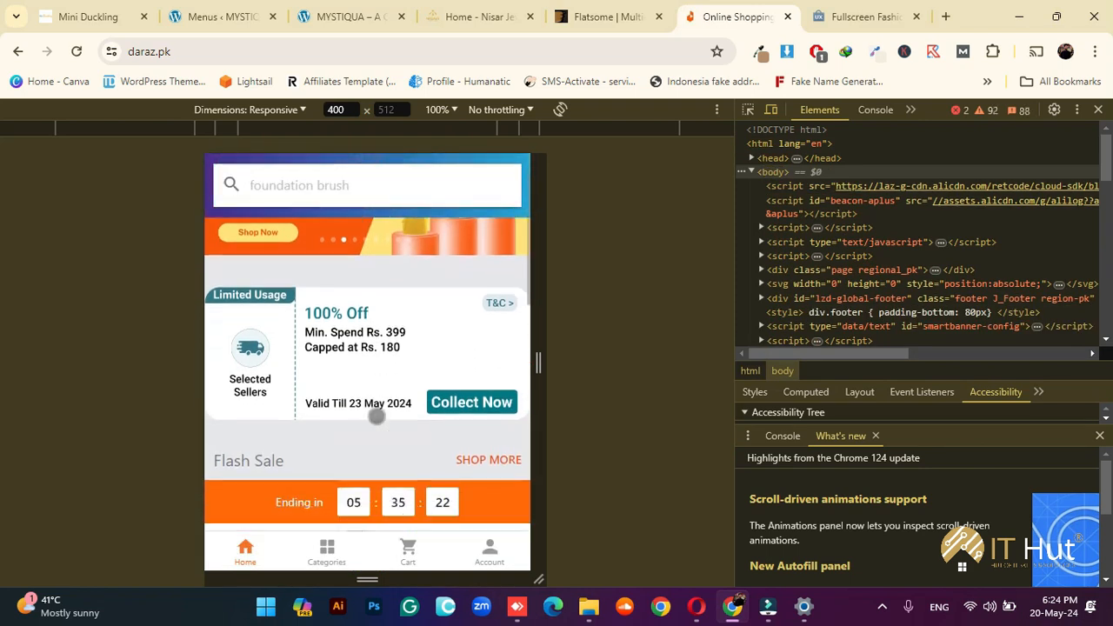
pyautogui.scroll(4, 377, 410)
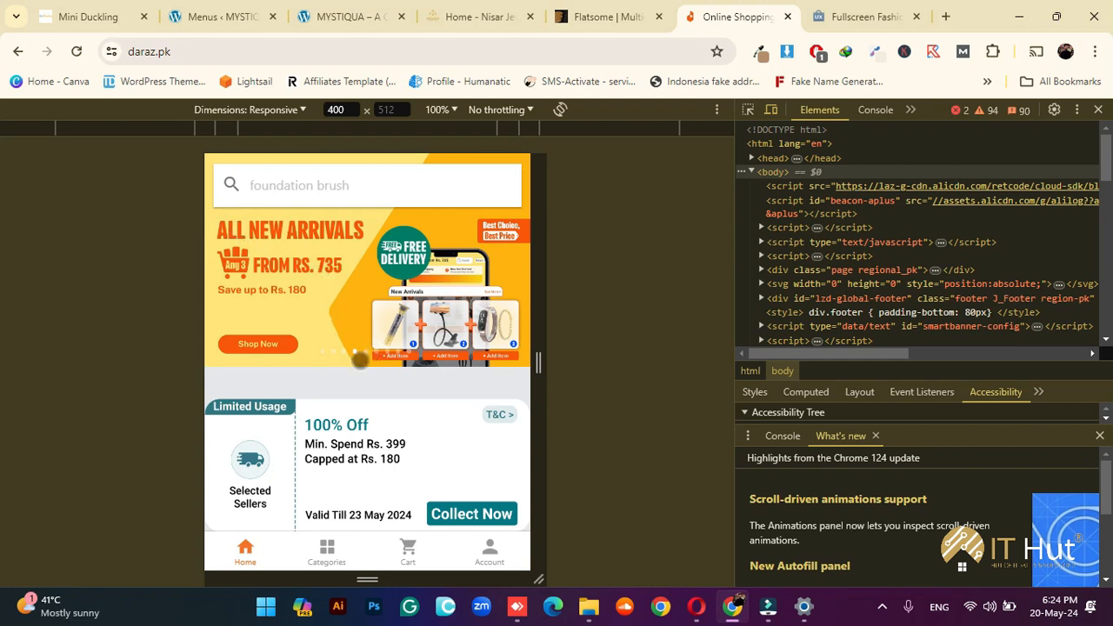
pyautogui.scroll(-4, 362, 365)
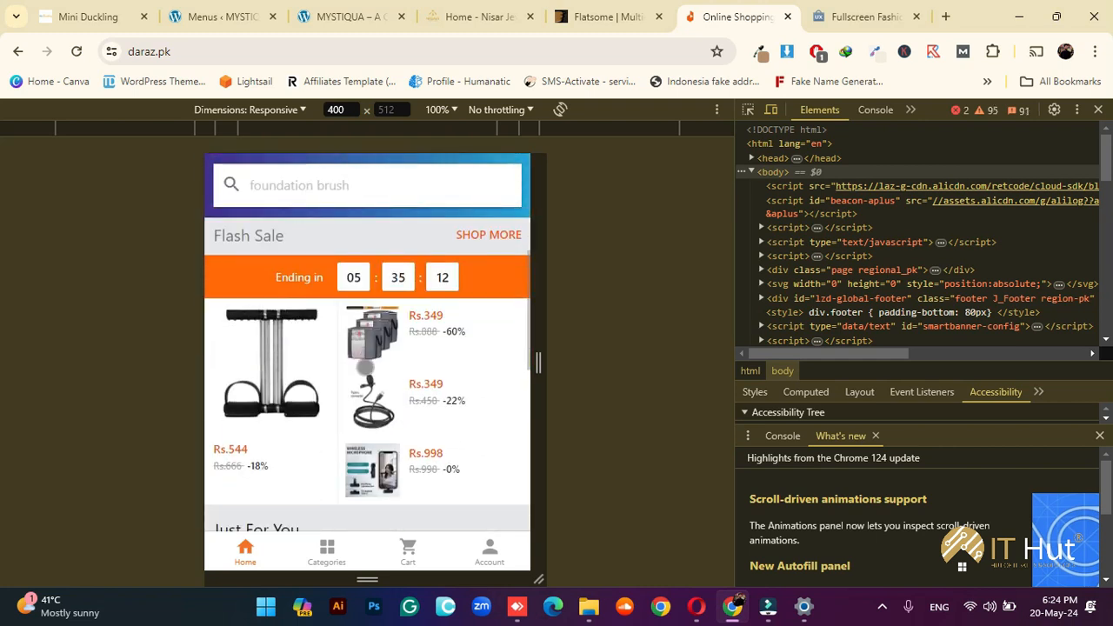
pyautogui.scroll(-6, 365, 367)
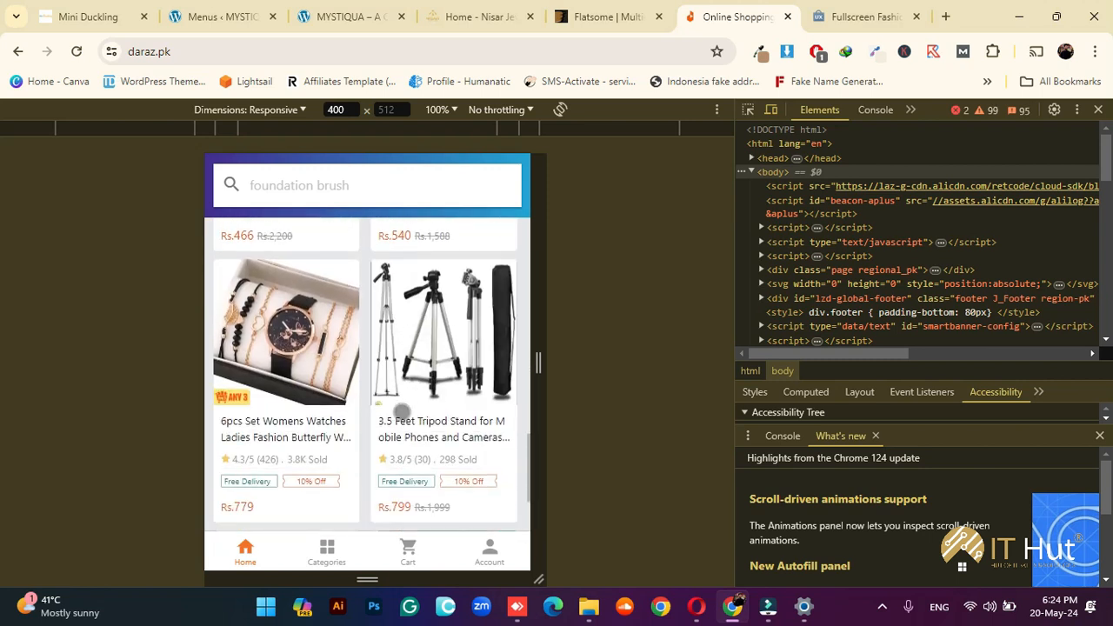
pyautogui.scroll(-3, 402, 412)
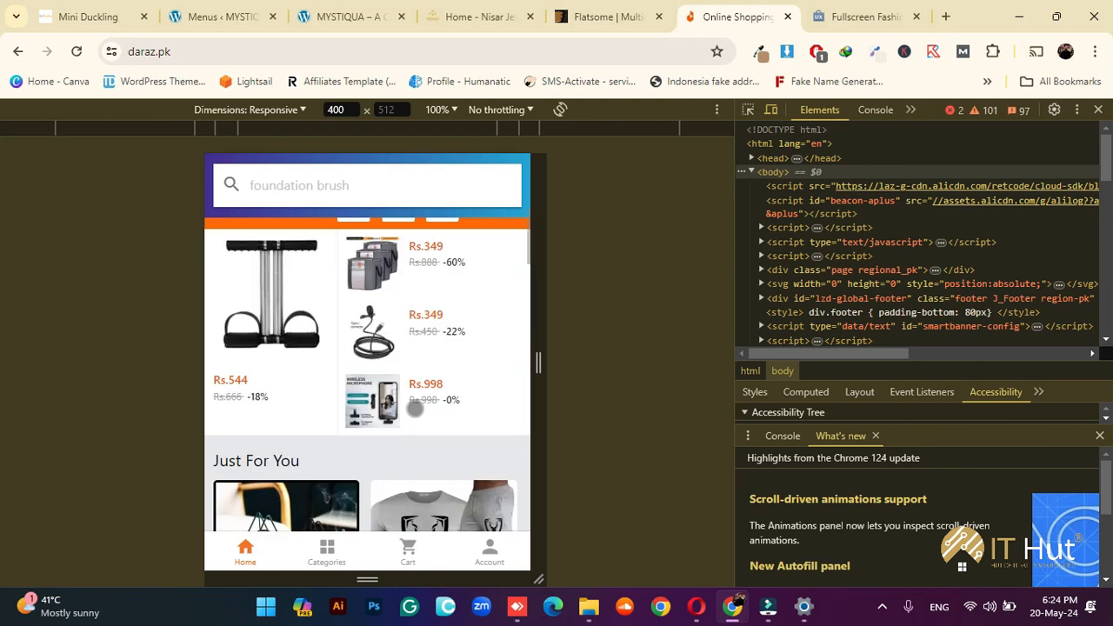
pyautogui.scroll(10, 414, 408)
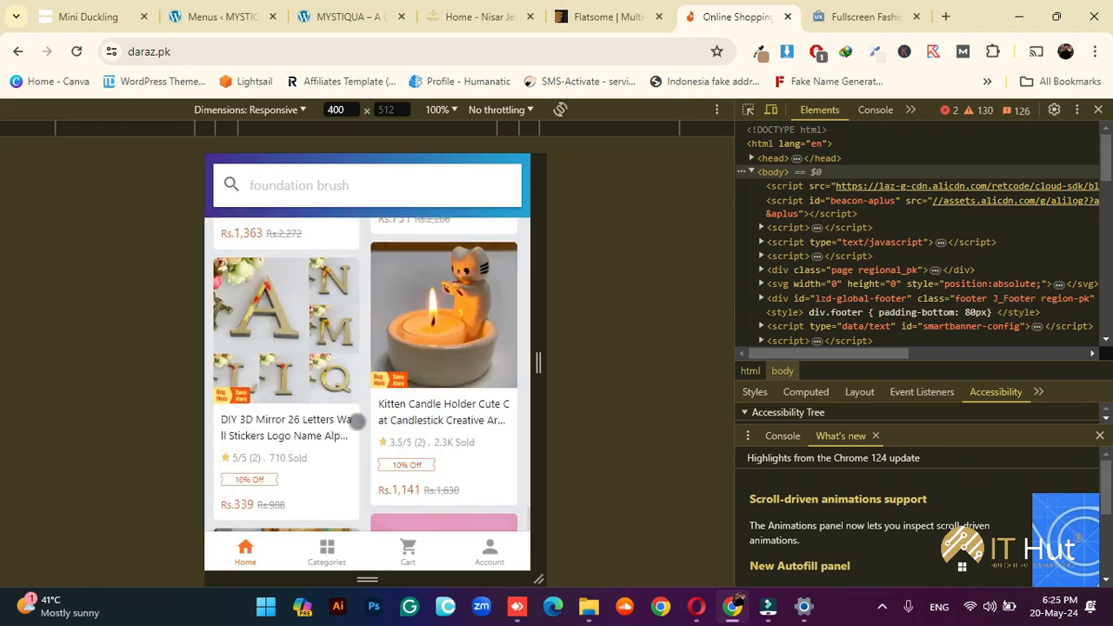
pyautogui.scroll(-5, 356, 421)
pyautogui.scroll(-5, 357, 403)
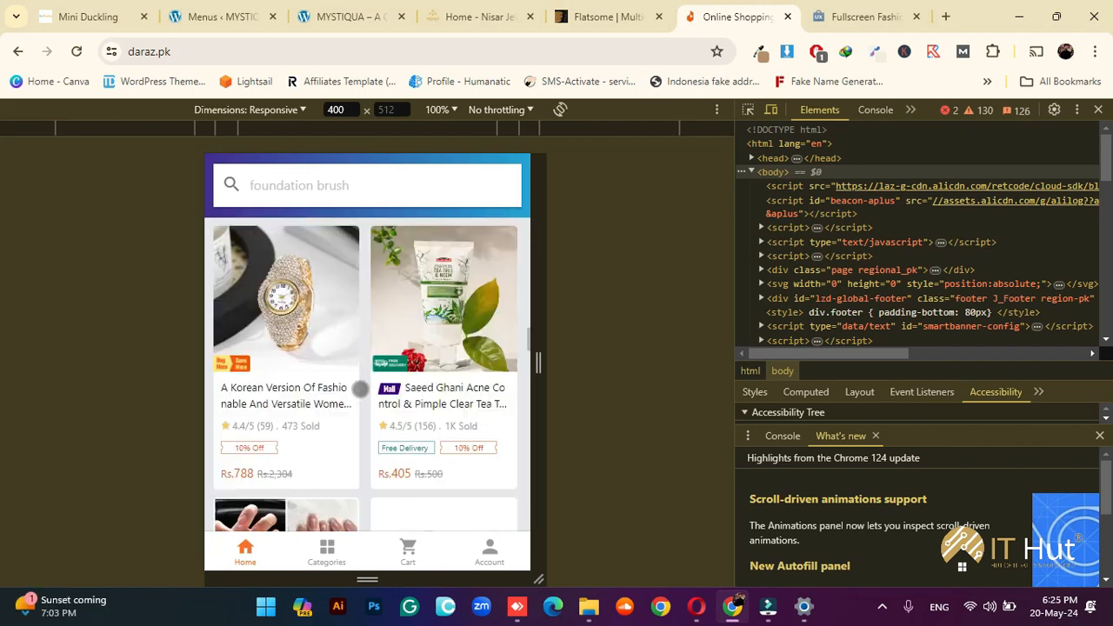
pyautogui.scroll(15, 361, 371)
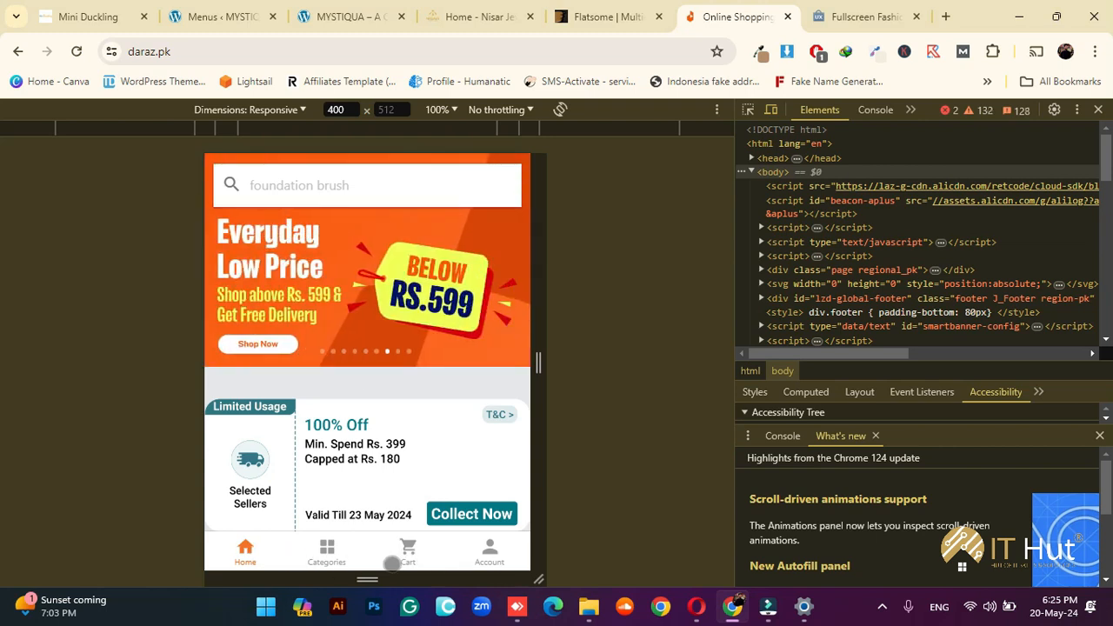
# Browse the Daraz mobile Categories page, go back home, and close DevTools
pyautogui.click(327, 553)
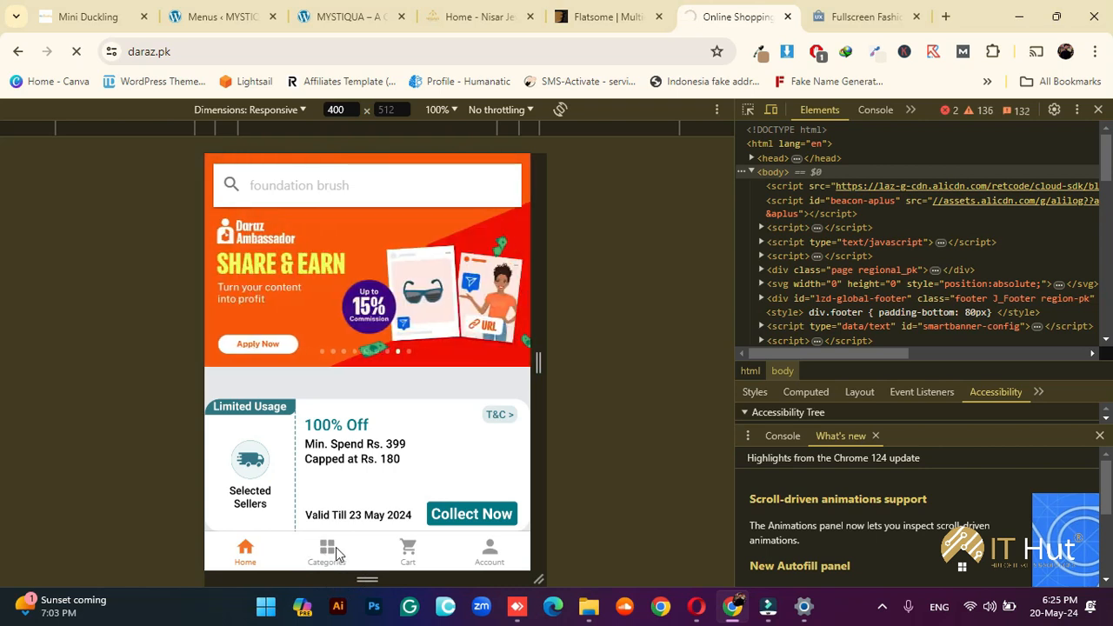
pyautogui.click(327, 553)
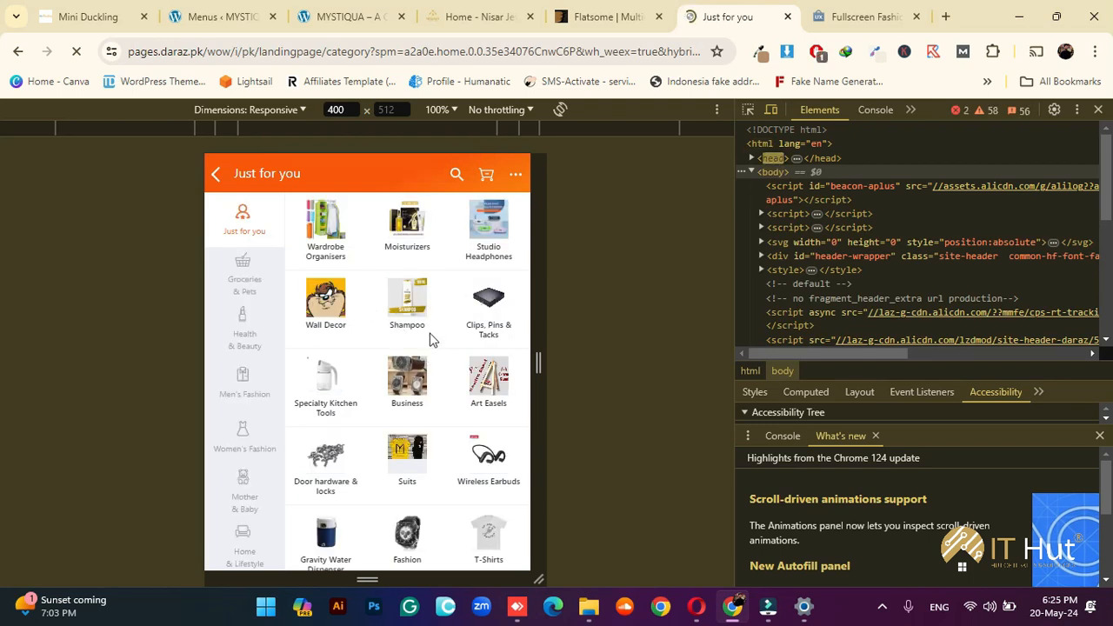
pyautogui.scroll(-1, 432, 326)
pyautogui.scroll(-2, 434, 310)
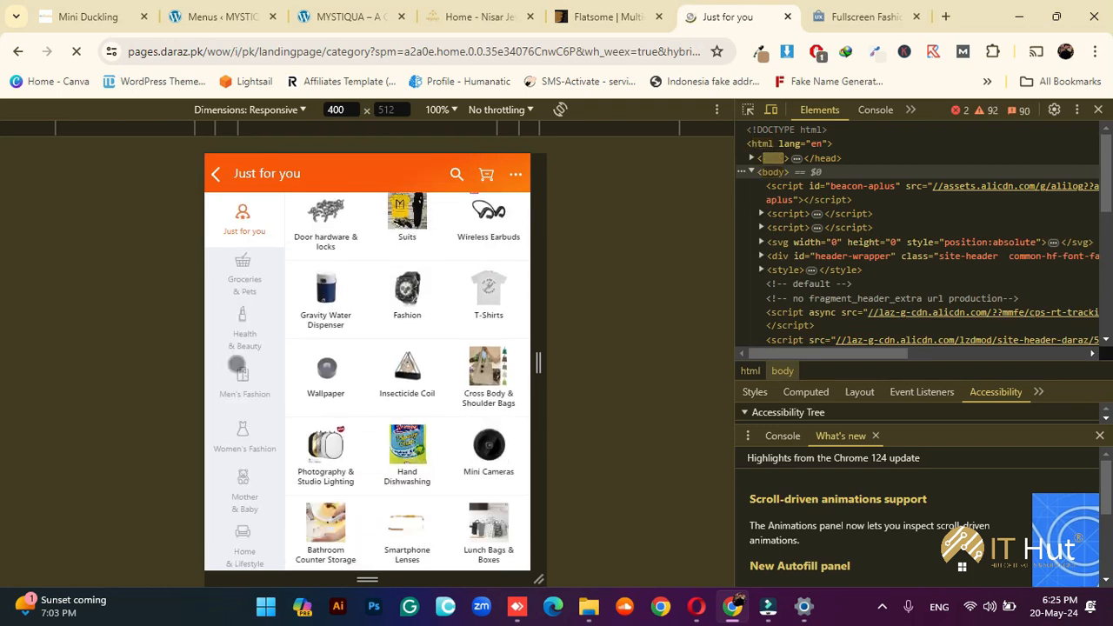
pyautogui.scroll(-4, 244, 388)
pyautogui.scroll(4, 244, 388)
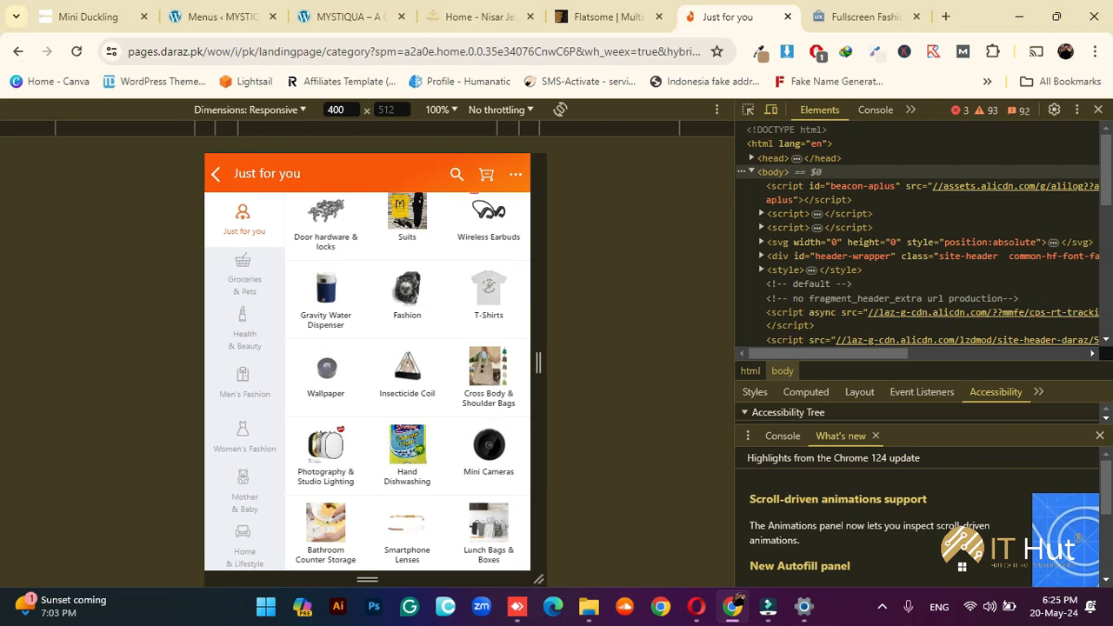
pyautogui.scroll(3, 434, 318)
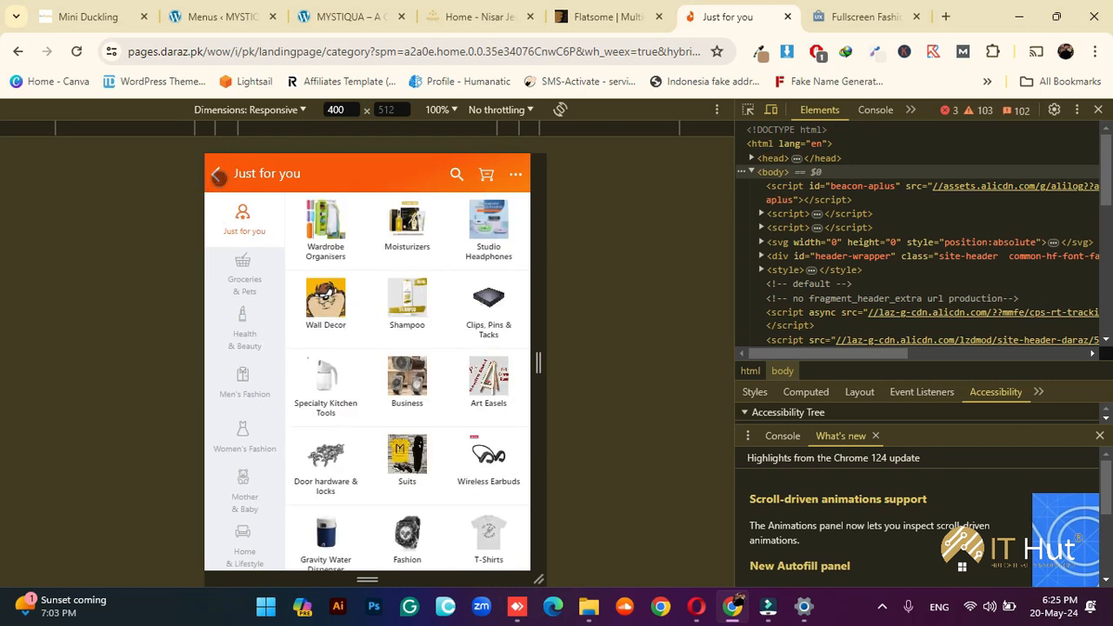
pyautogui.click(215, 174)
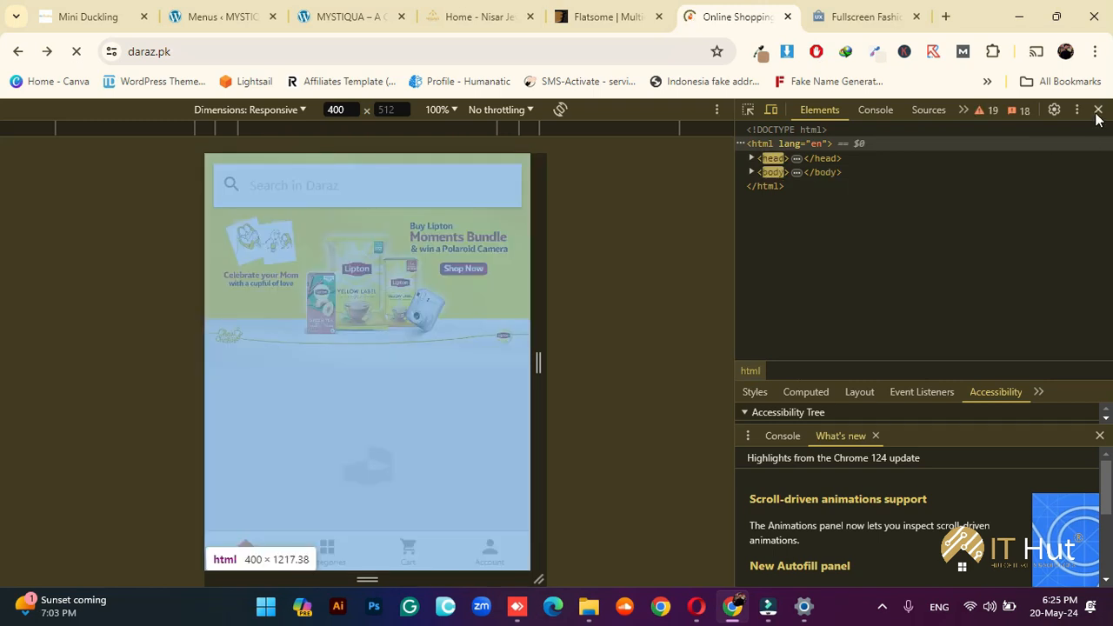
pyautogui.click(1098, 109)
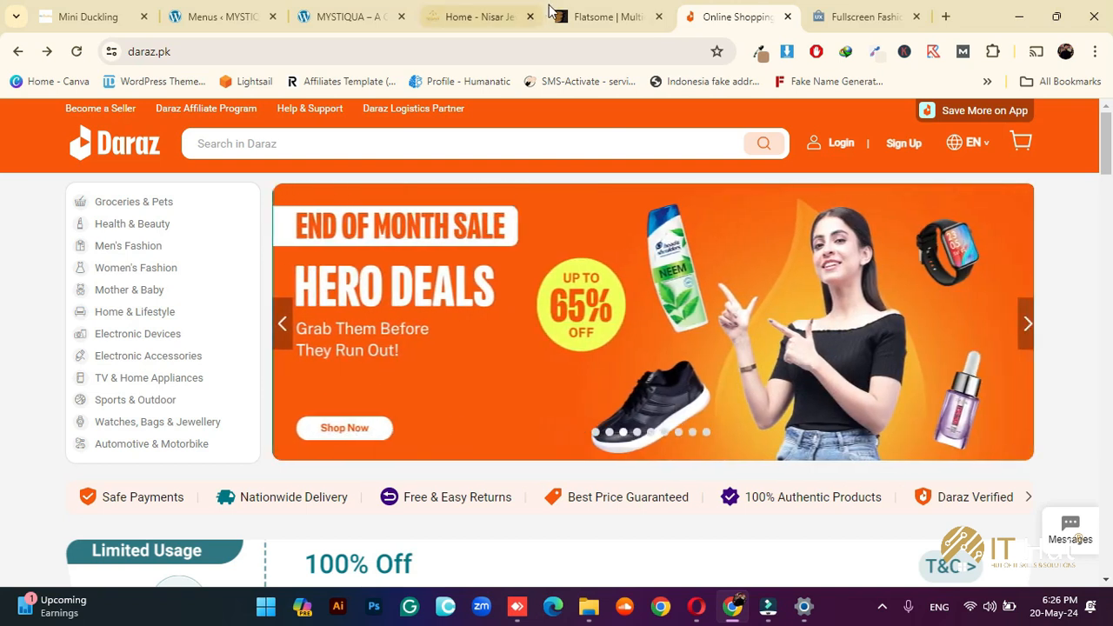
# Switch from Chrome to the Opera browser window
pyautogui.click(698, 606)
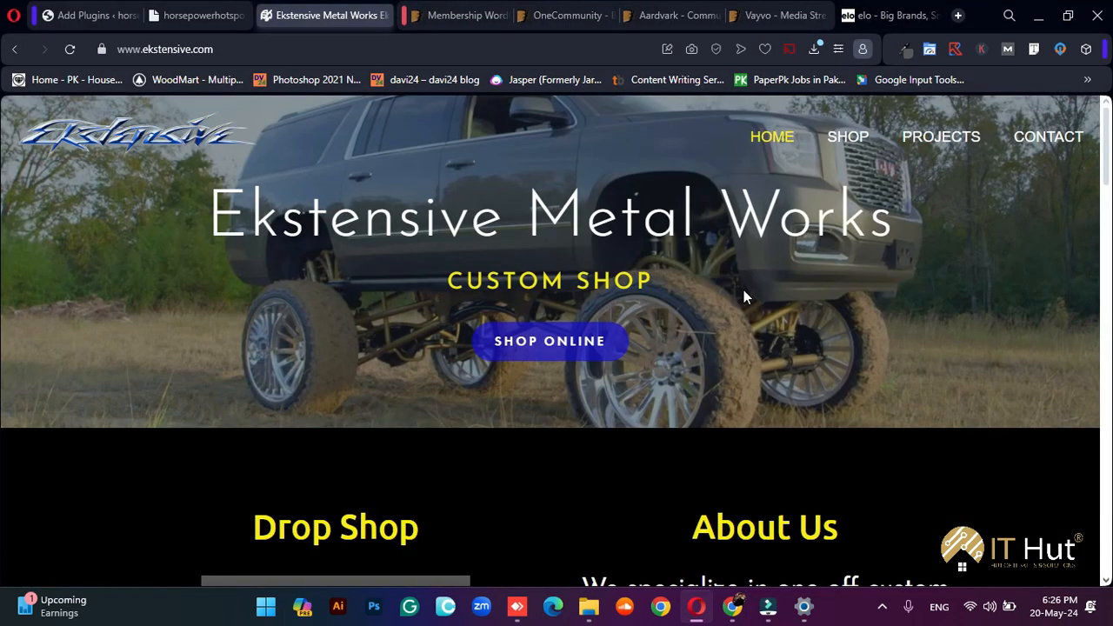
# Scroll ekstensive.com down and back up, then go to the ThemeForest Membership WordPress tab
pyautogui.scroll(-8, 744, 289)
pyautogui.scroll(-10, 743, 291)
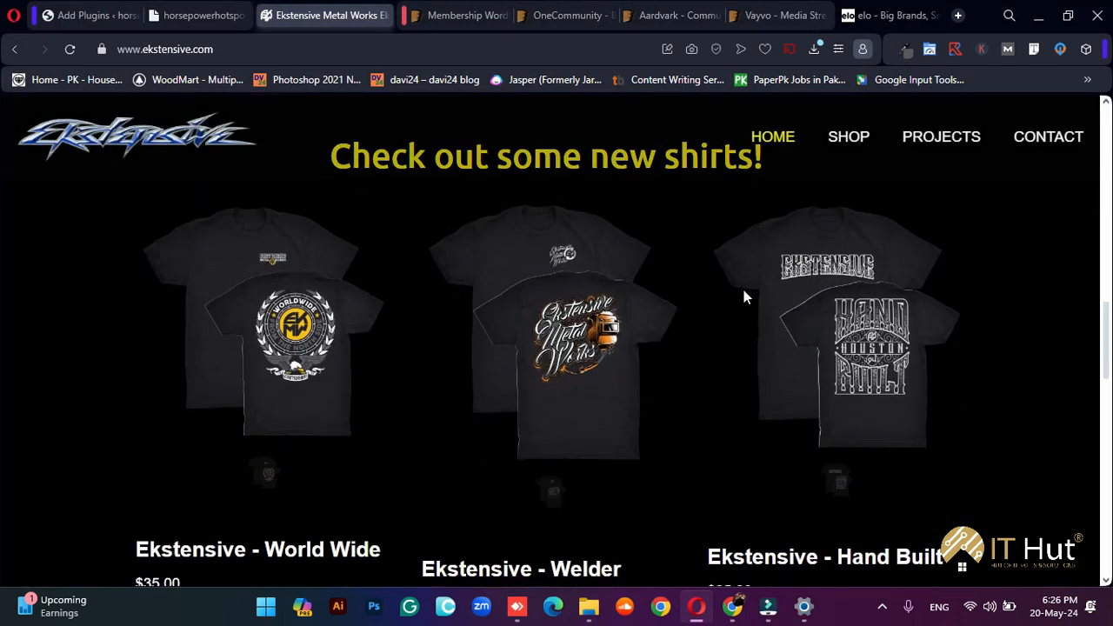
pyautogui.scroll(-7, 744, 303)
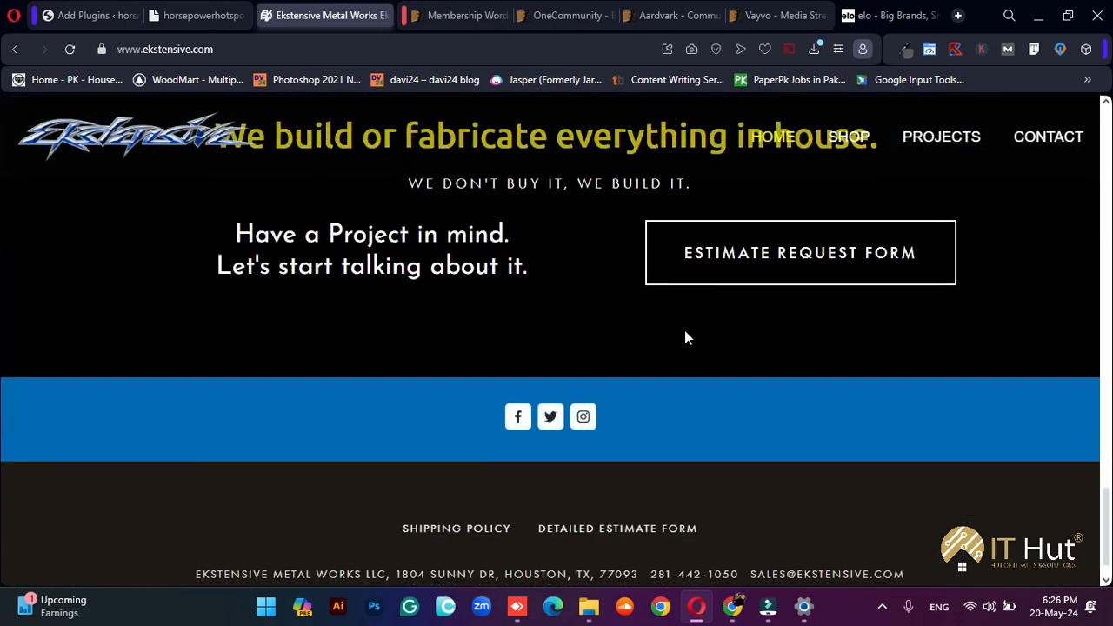
pyautogui.scroll(5, 675, 400)
pyautogui.scroll(10, 676, 399)
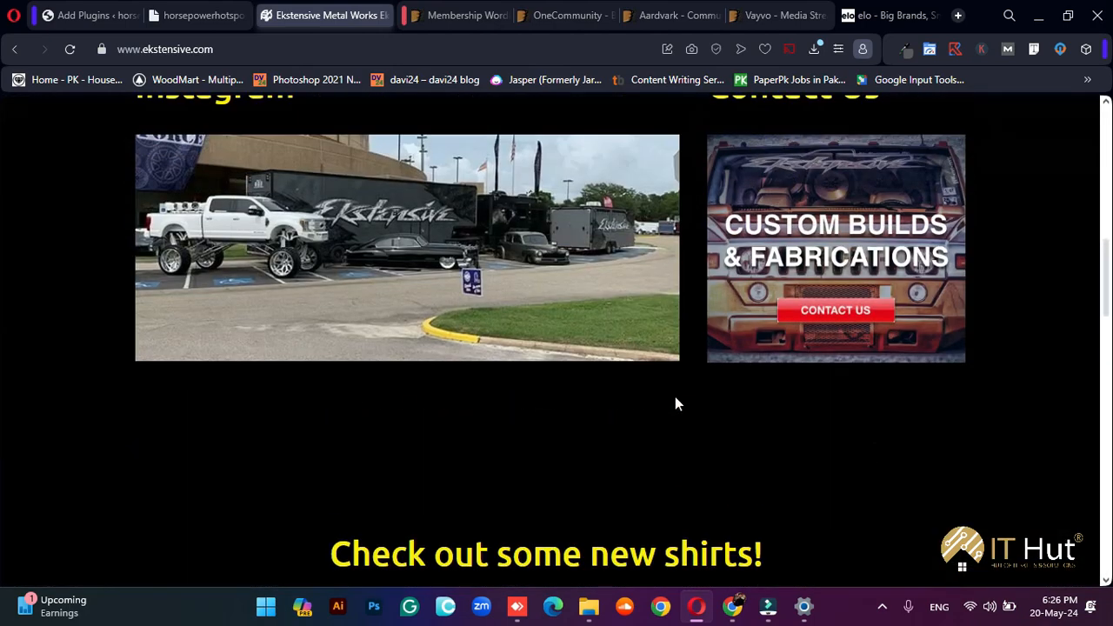
pyautogui.scroll(2, 674, 397)
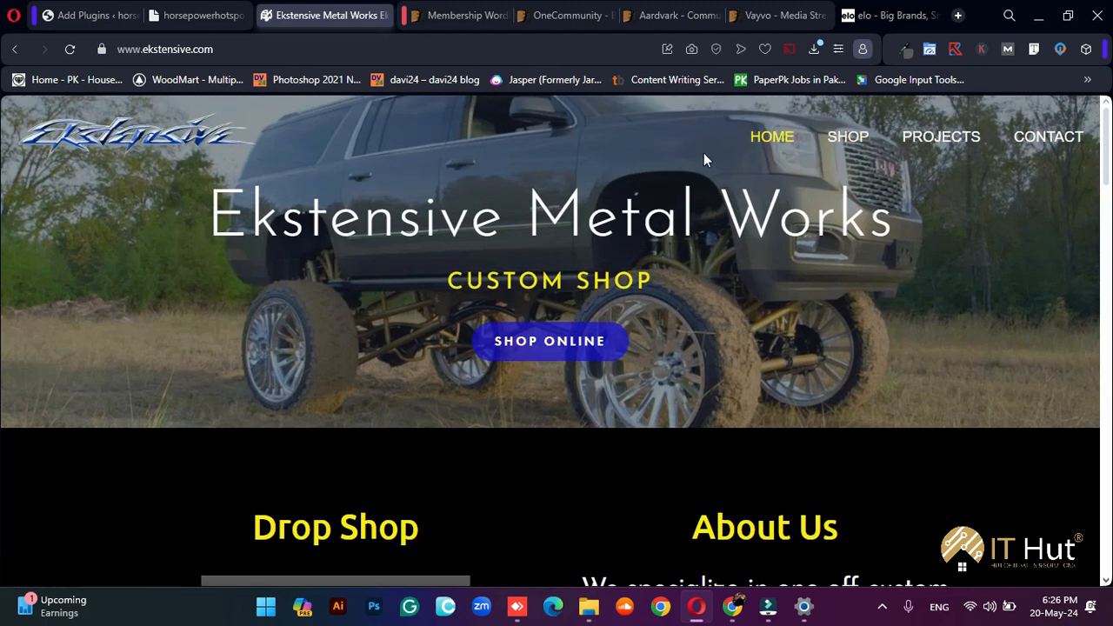
pyautogui.click(472, 10)
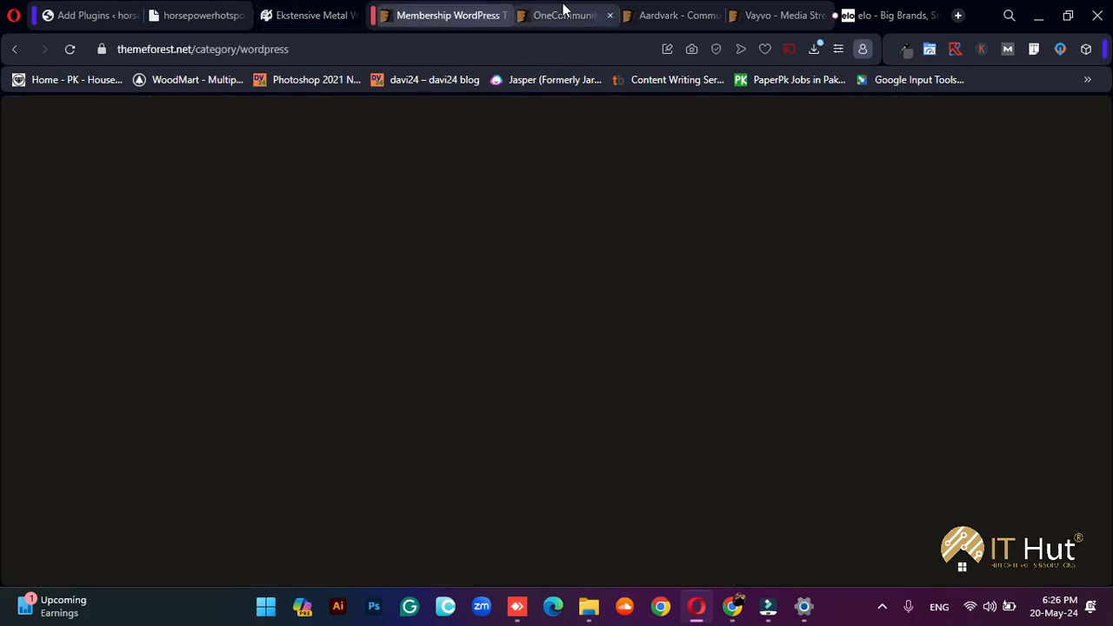
# Browse the OneCommunity, Aardvark and Vayvo theme pages, reading the Vayvo Membership Media Streaming title
pyautogui.click(557, 15)
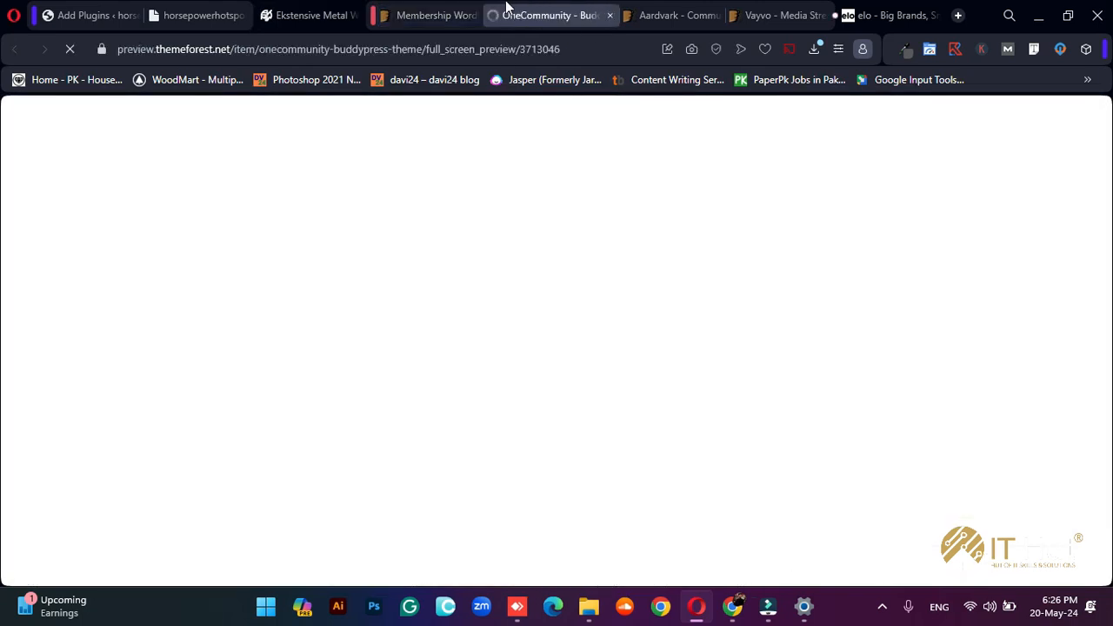
pyautogui.click(670, 8)
pyautogui.click(778, 13)
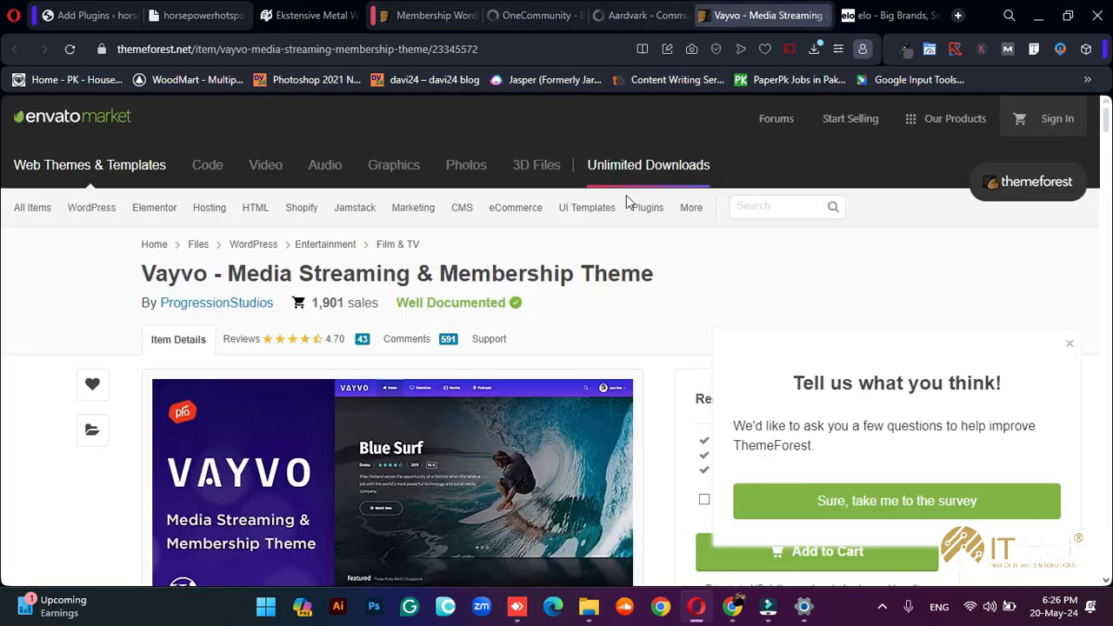
pyautogui.scroll(-3, 659, 348)
pyautogui.scroll(-7, 659, 461)
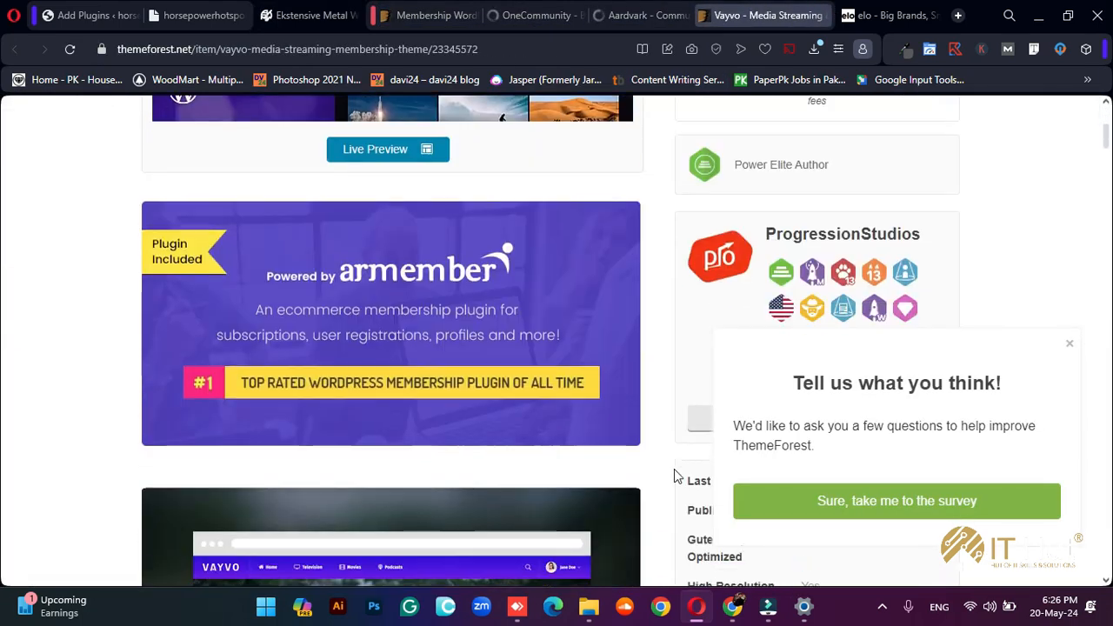
pyautogui.scroll(-2, 507, 413)
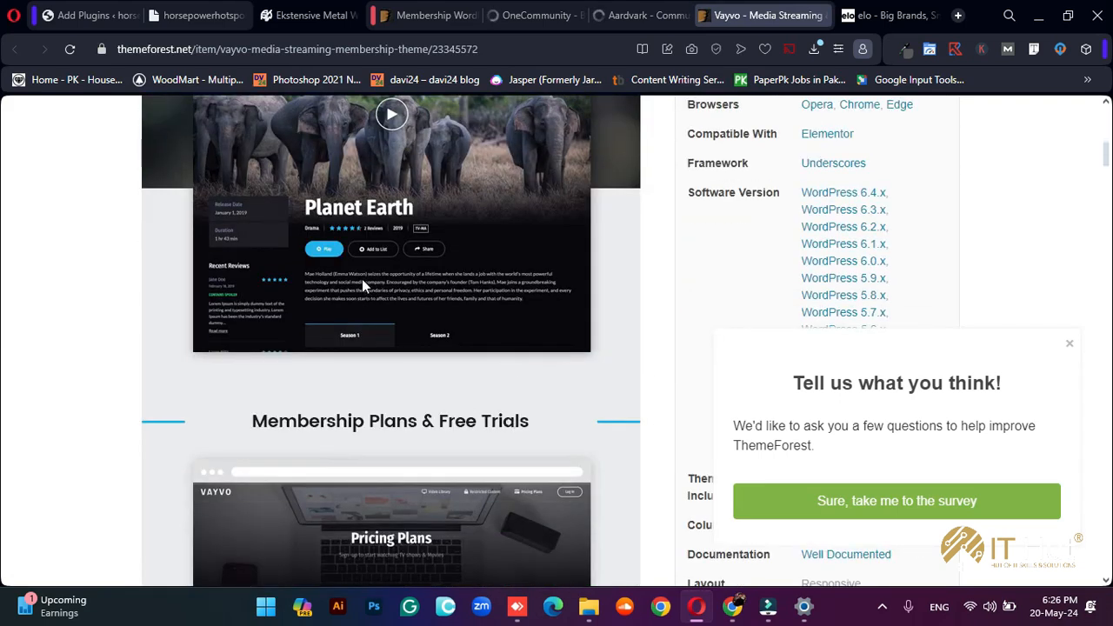
pyautogui.scroll(-4, 422, 340)
pyautogui.scroll(15, 594, 374)
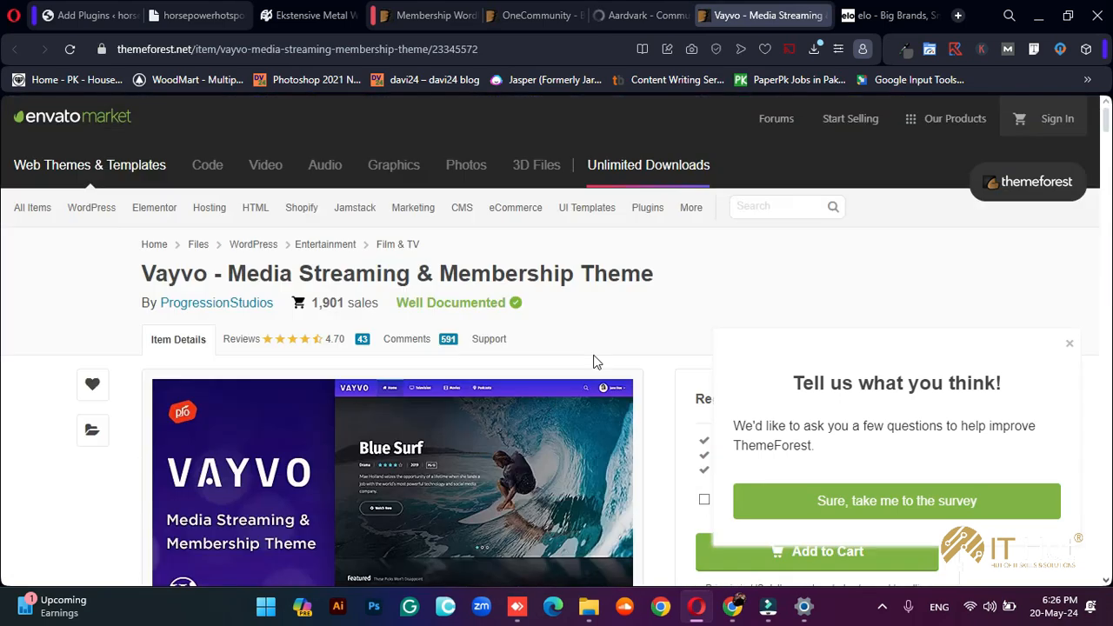
pyautogui.scroll(-5, 597, 362)
pyautogui.moveTo(444, 273); pyautogui.dragTo(594, 273)
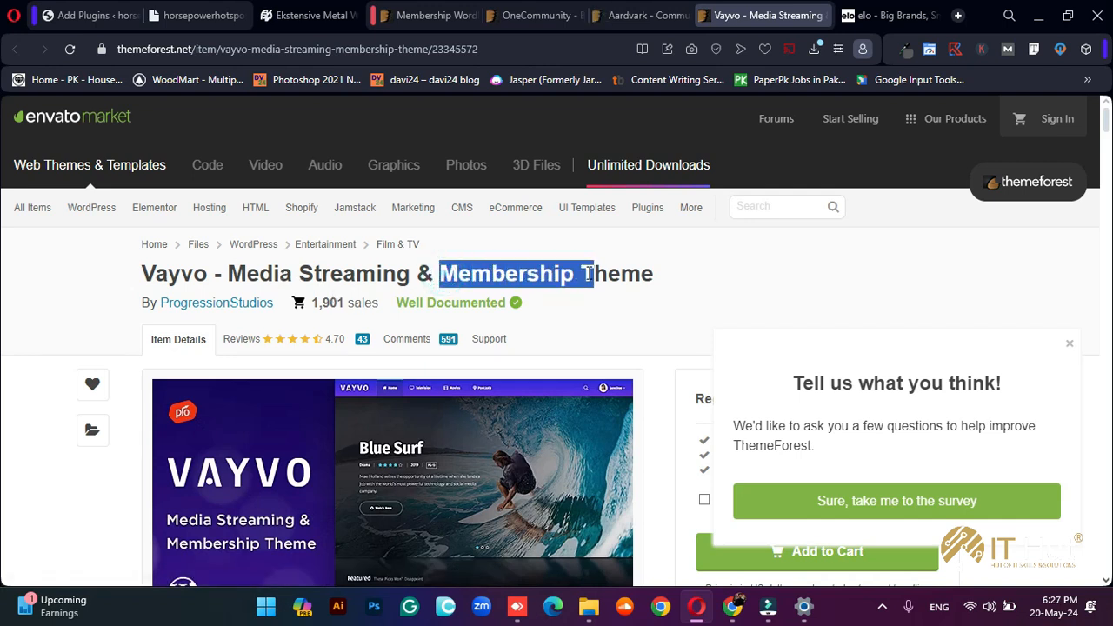
pyautogui.moveTo(228, 275); pyautogui.dragTo(417, 275)
pyautogui.click(320, 281)
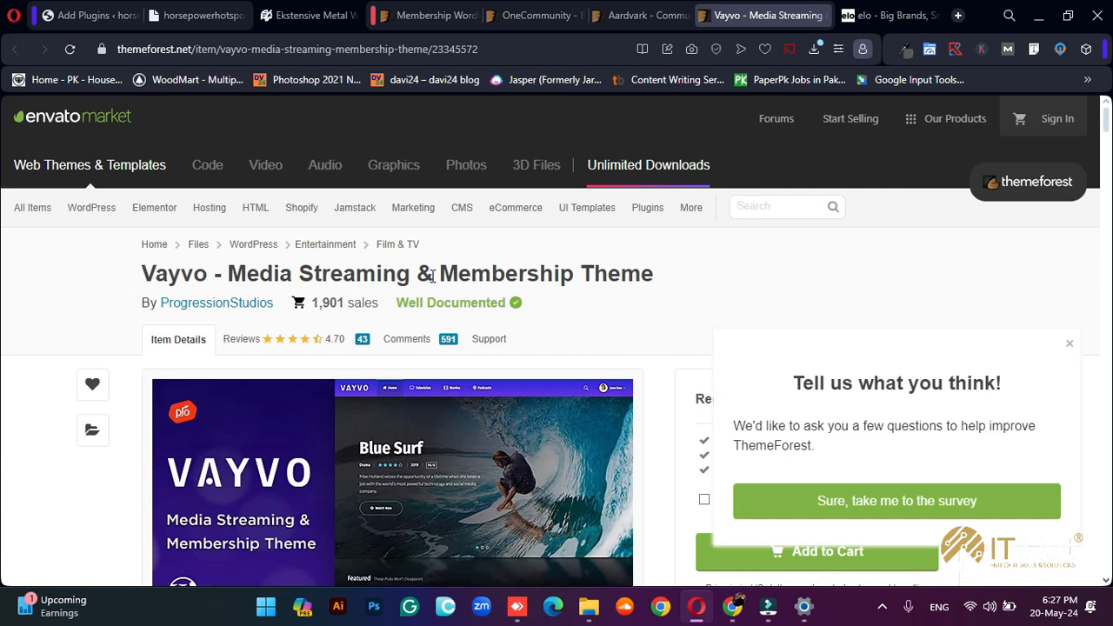
# Minimize Opera and return to the 'Menus ‹ MYSTIQUA' page in Chrome
pyautogui.click(1039, 15)
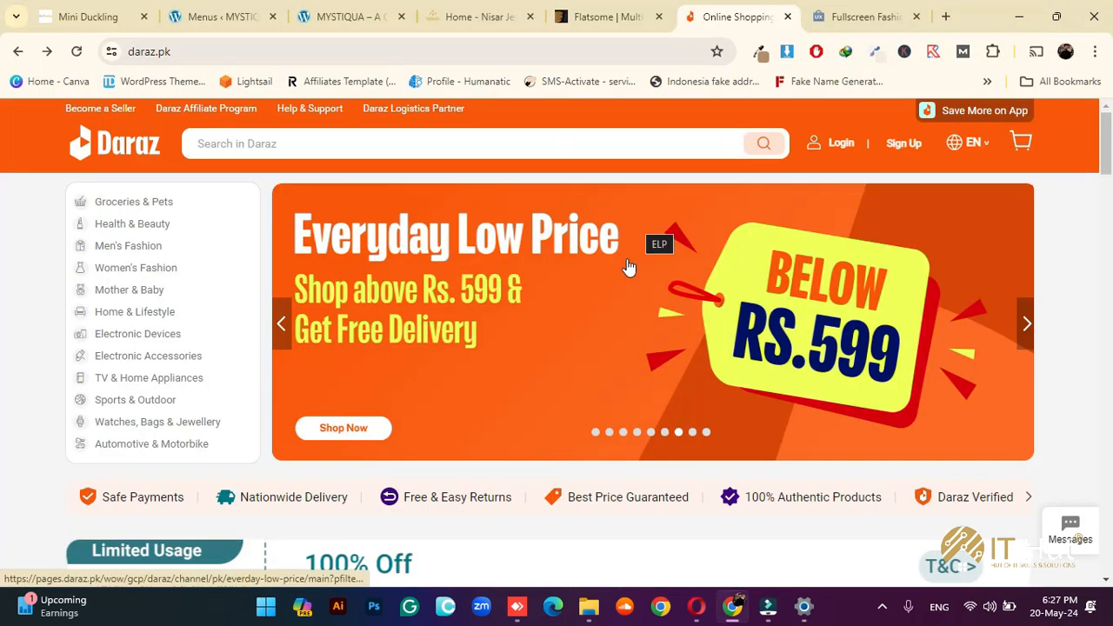
pyautogui.click(483, 9)
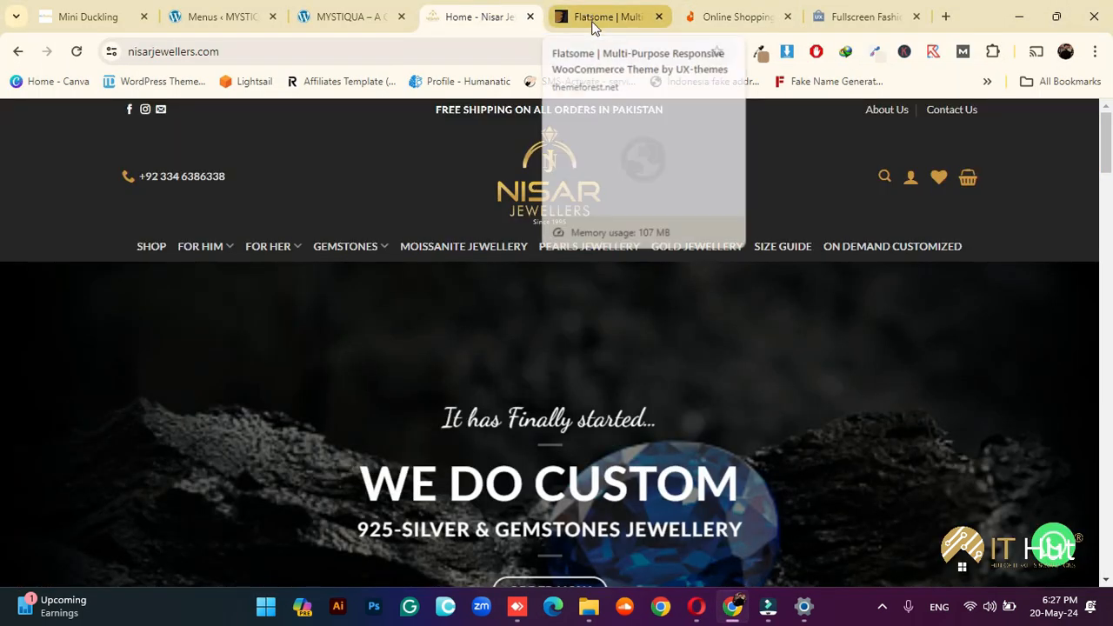
pyautogui.click(217, 17)
pyautogui.scroll(-1, 647, 310)
pyautogui.scroll(-1, 646, 310)
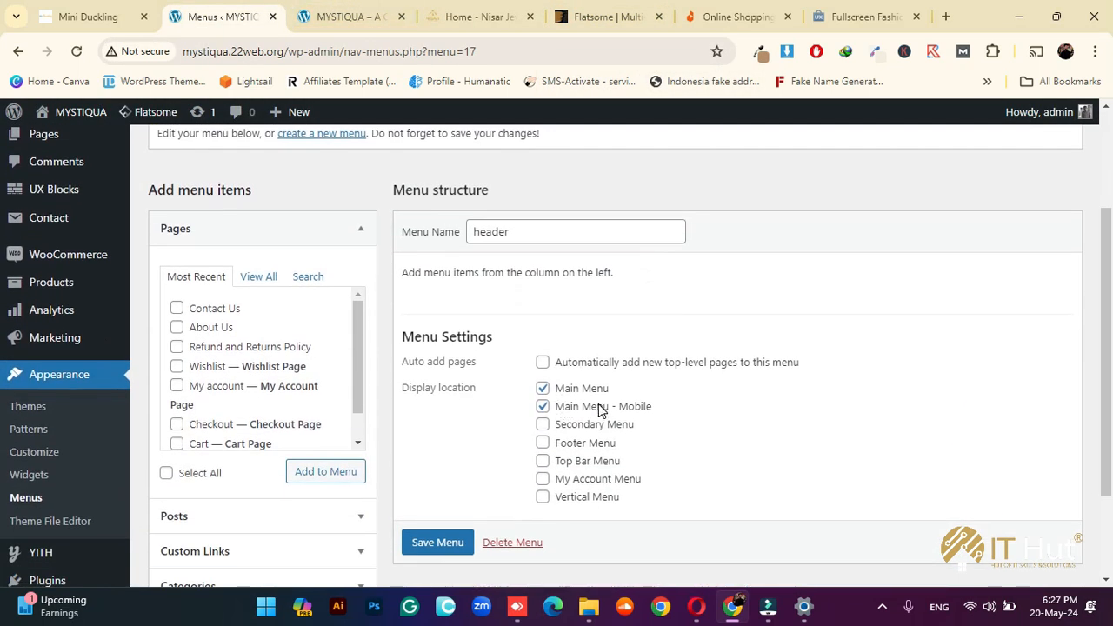
# Save the header menu settings
pyautogui.click(437, 543)
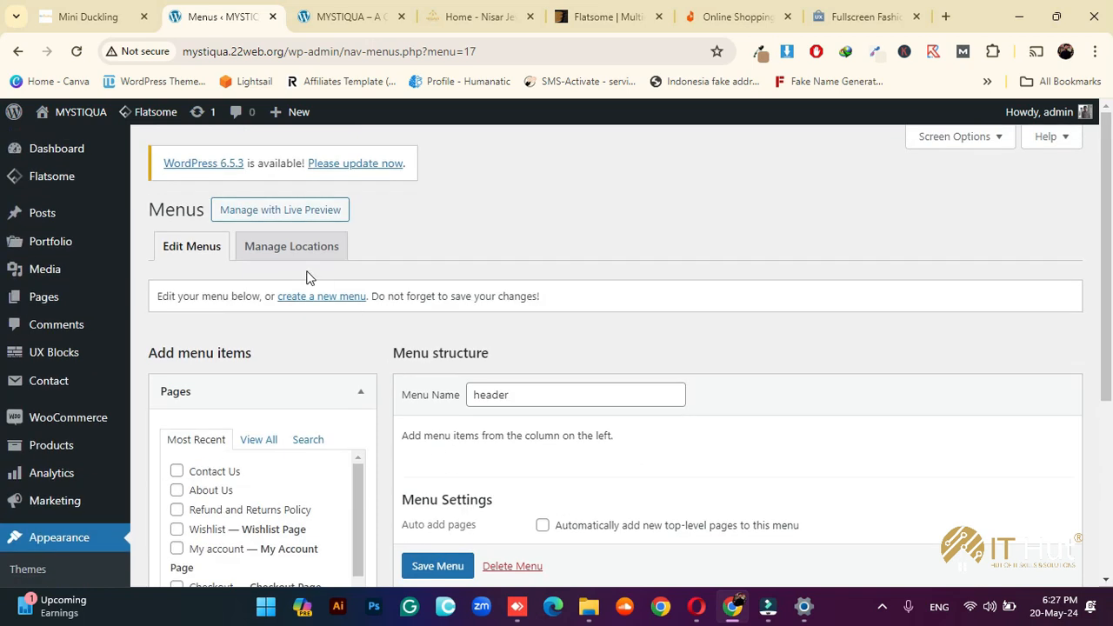
pyautogui.scroll(-1, 466, 516)
pyautogui.scroll(-2, 466, 522)
pyautogui.click(440, 540)
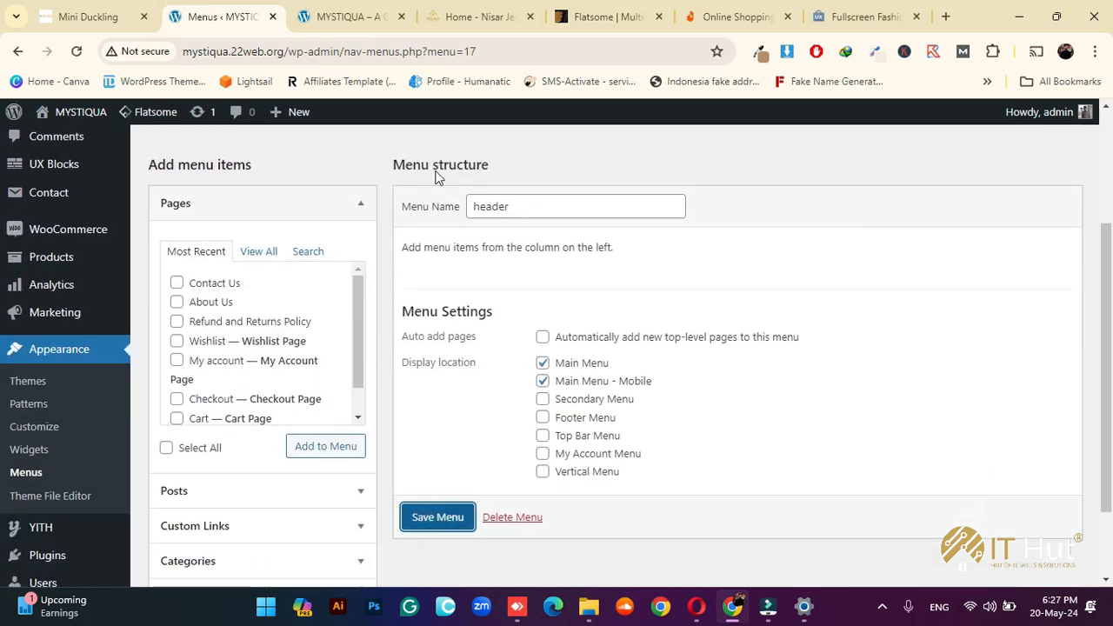
# Reload the MYSTIQUA storefront, then return to the Menus admin page
pyautogui.click(344, 17)
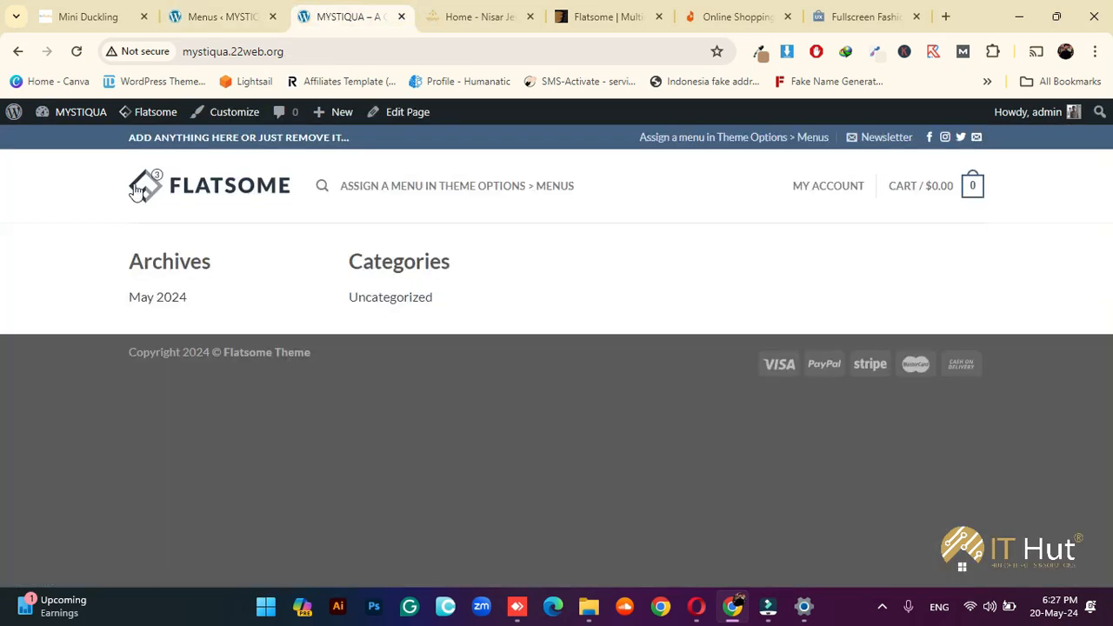
pyautogui.click(77, 53)
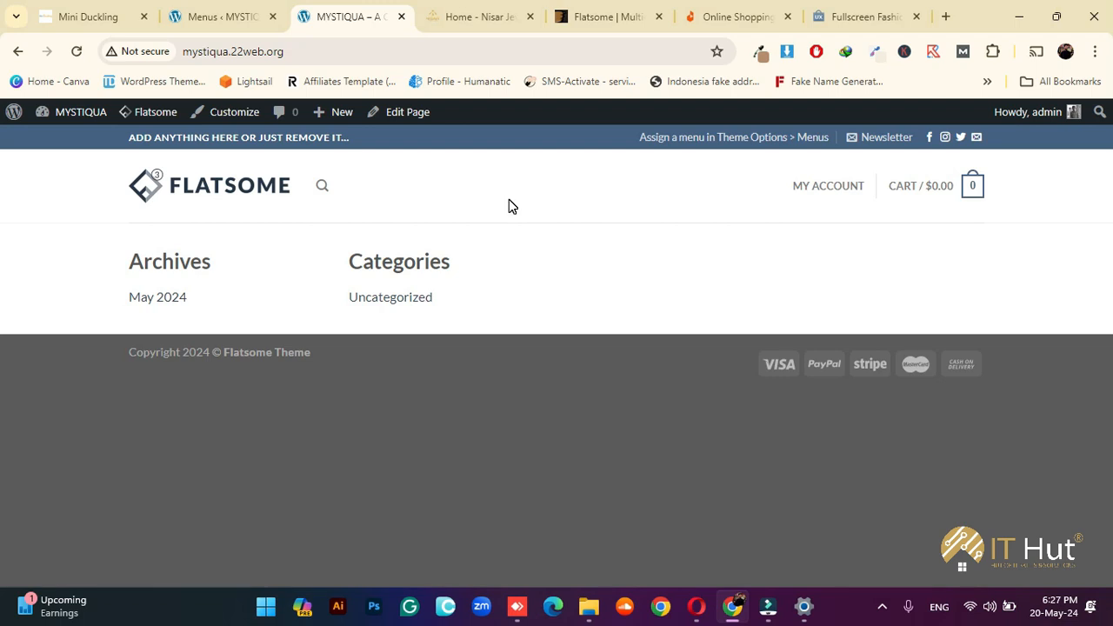
pyautogui.click(236, 14)
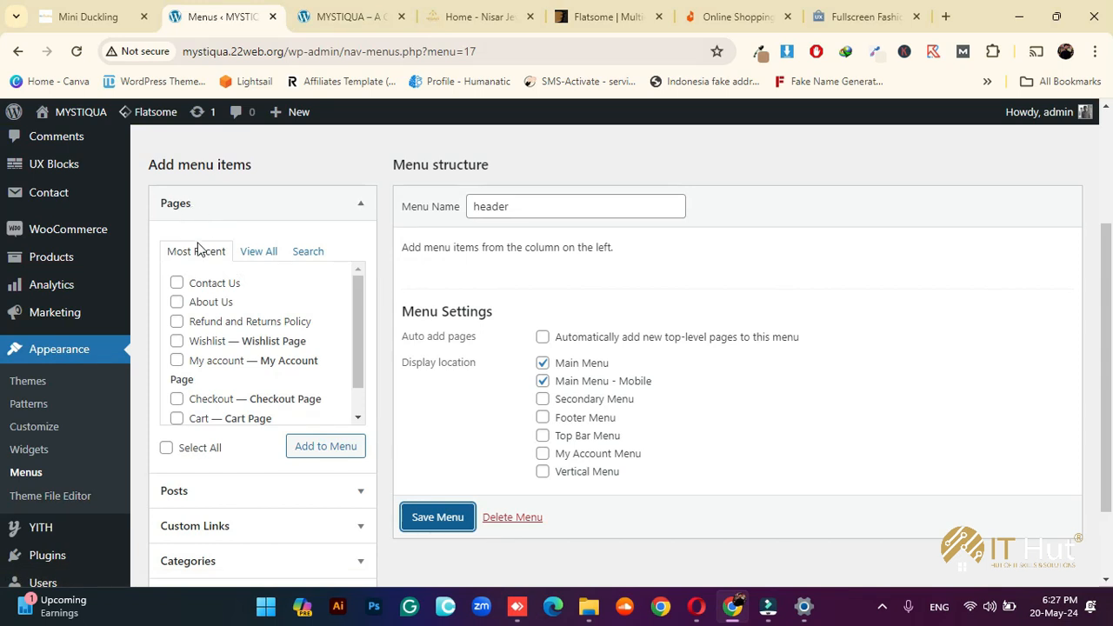
# Add the Home and Shop pages to the header menu
pyautogui.click(262, 253)
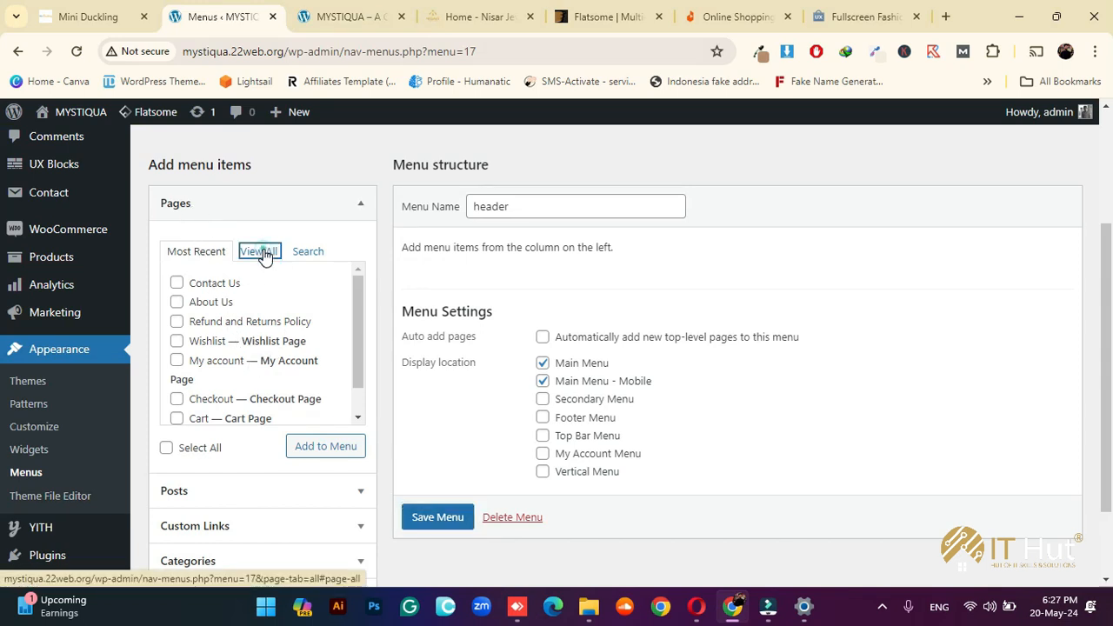
pyautogui.click(194, 282)
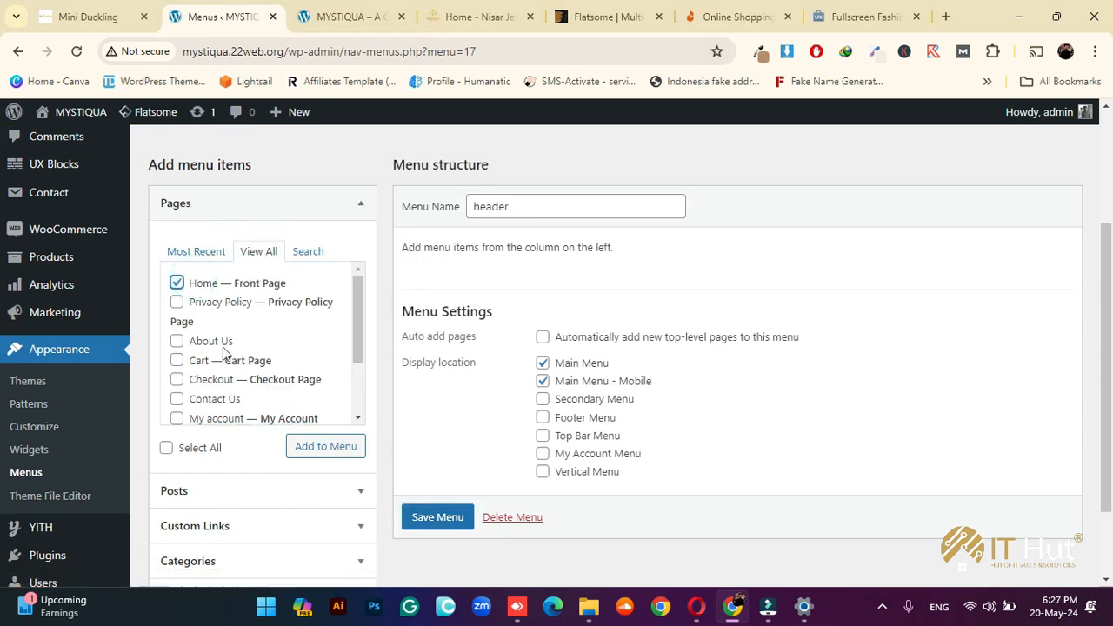
pyautogui.scroll(-2, 225, 352)
pyautogui.click(207, 392)
pyautogui.click(305, 446)
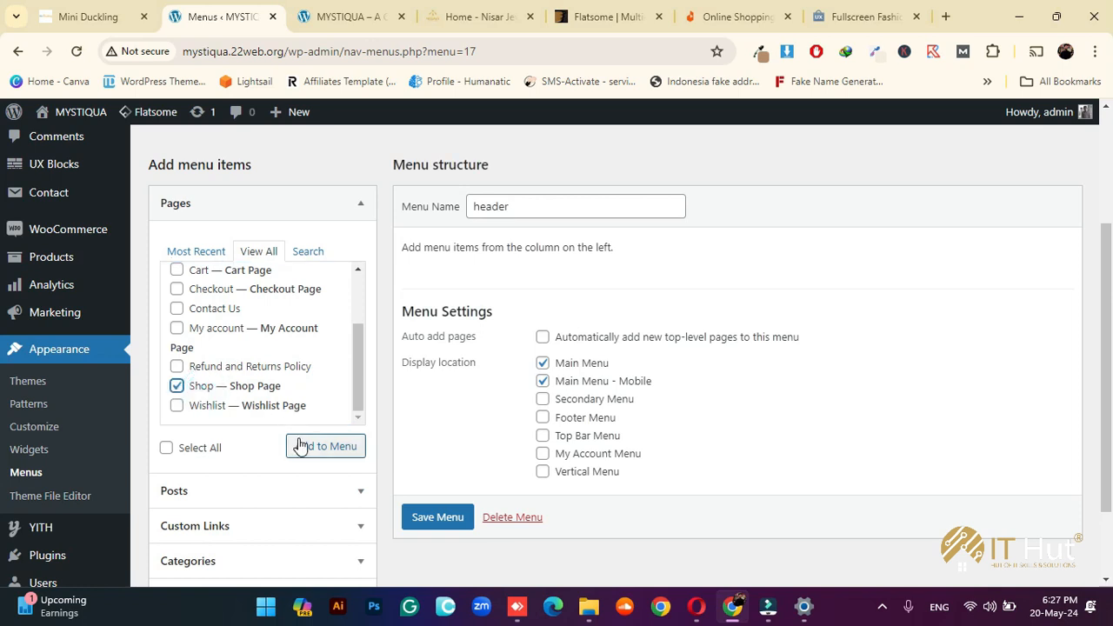
# Review the header menu items and save the menu
pyautogui.scroll(1, 800, 348)
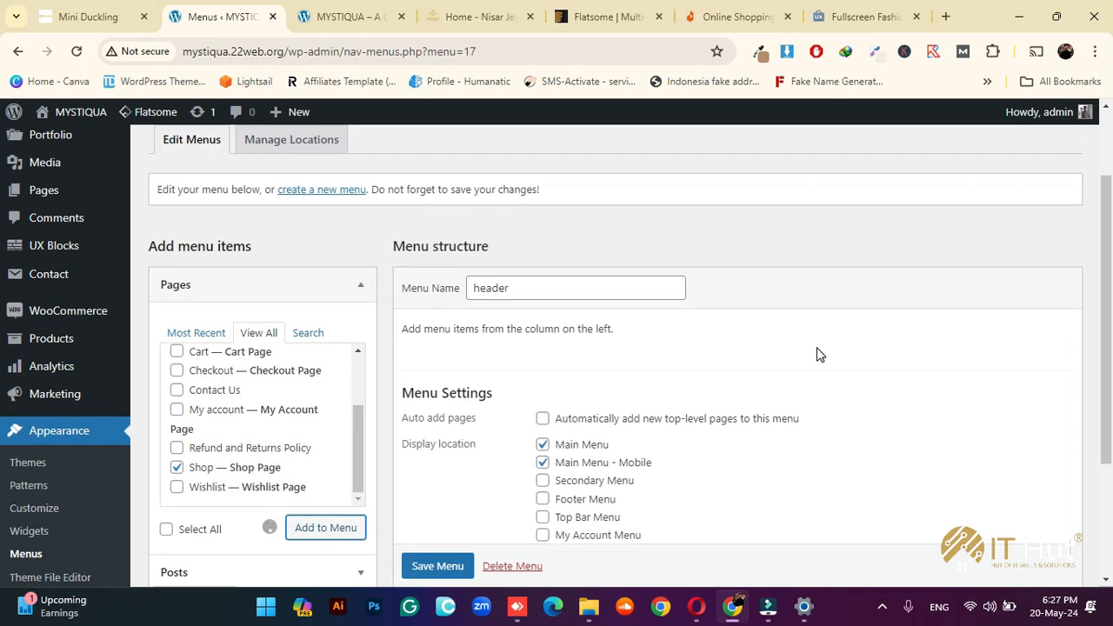
pyautogui.scroll(-1, 826, 352)
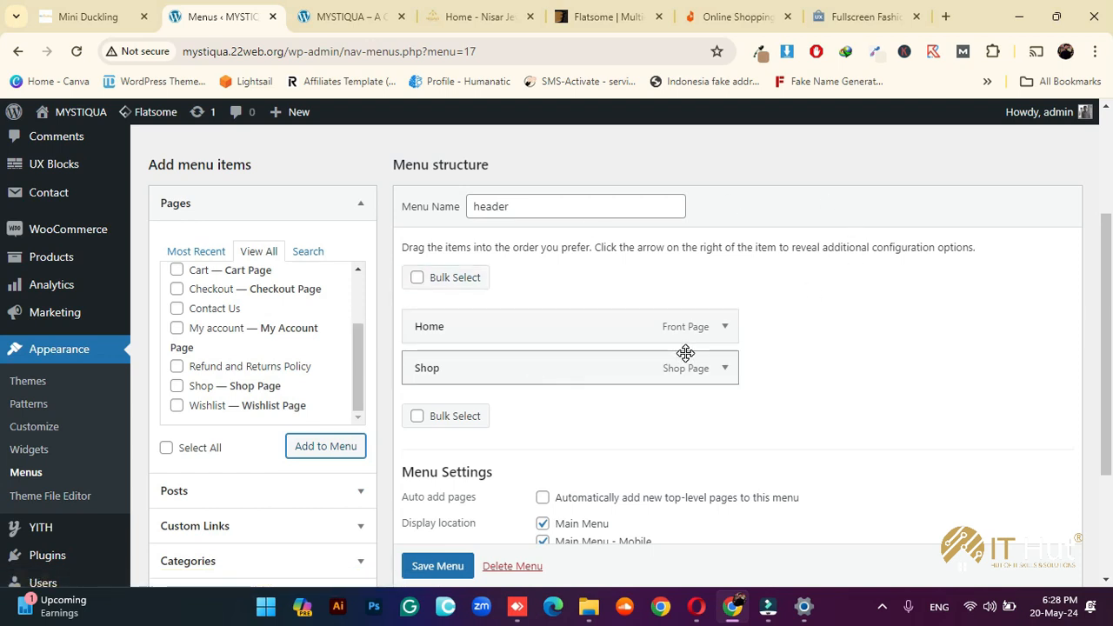
pyautogui.moveTo(55, 241)
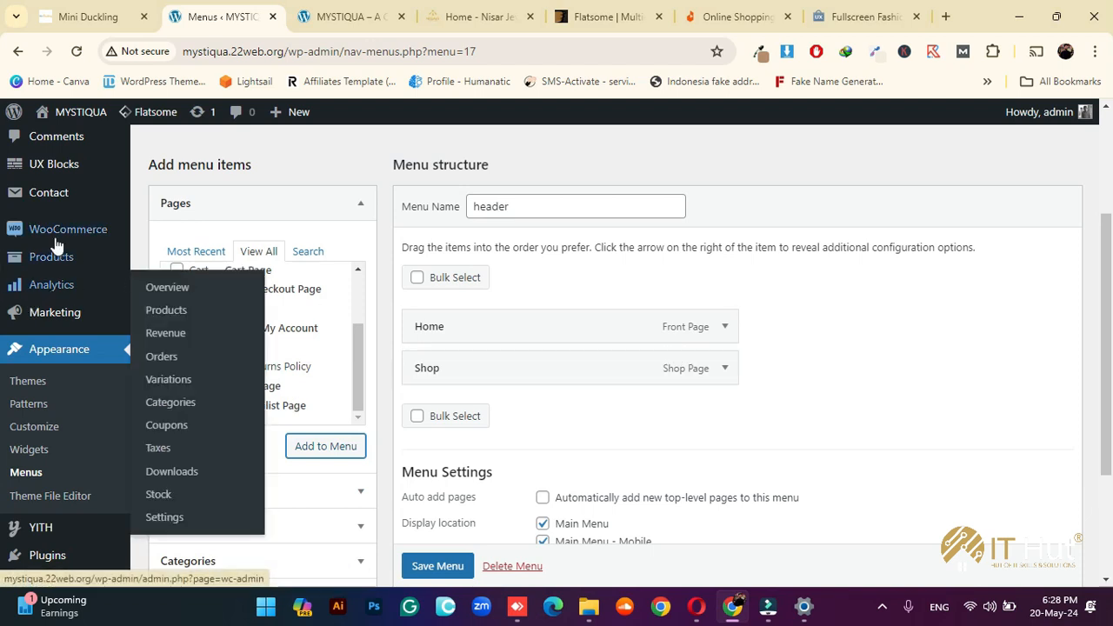
pyautogui.scroll(2, 61, 216)
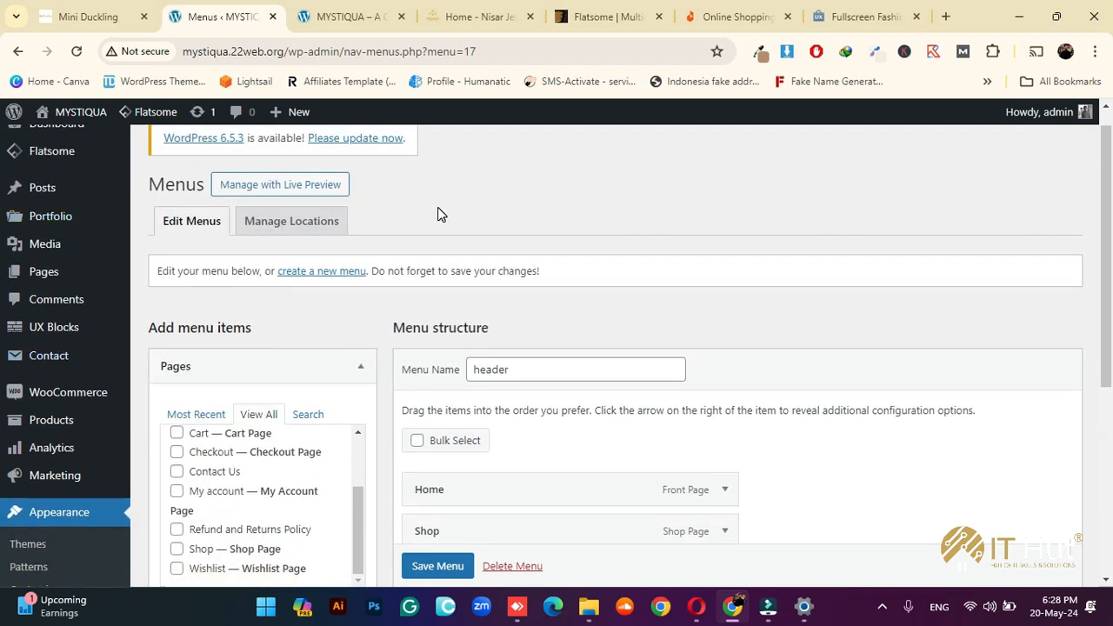
pyautogui.scroll(-2, 809, 289)
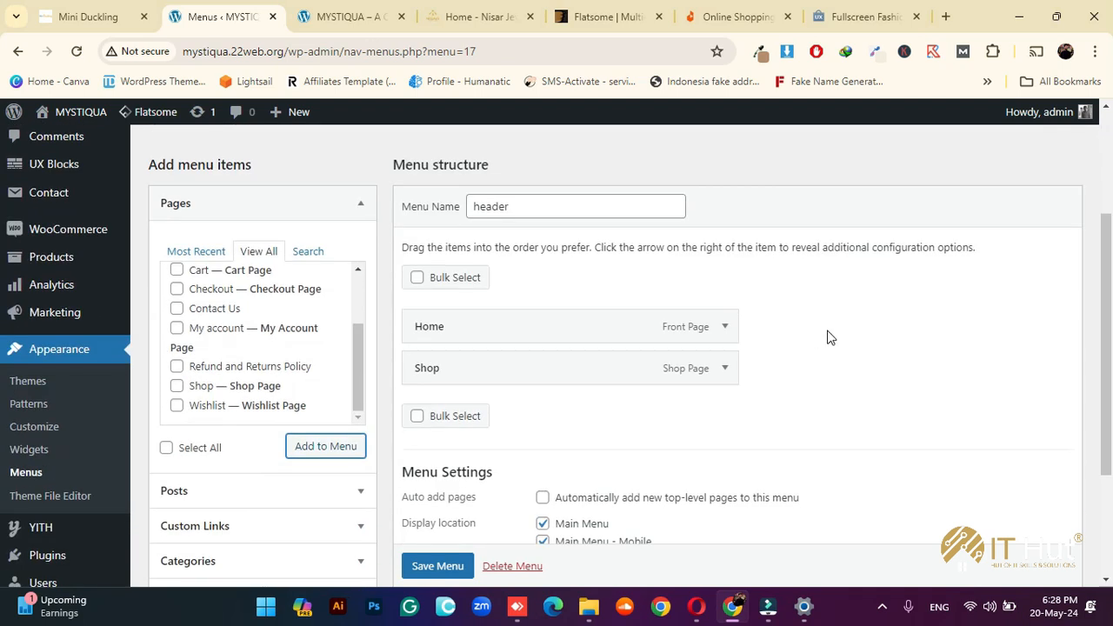
pyautogui.scroll(-1, 449, 549)
pyautogui.click(440, 566)
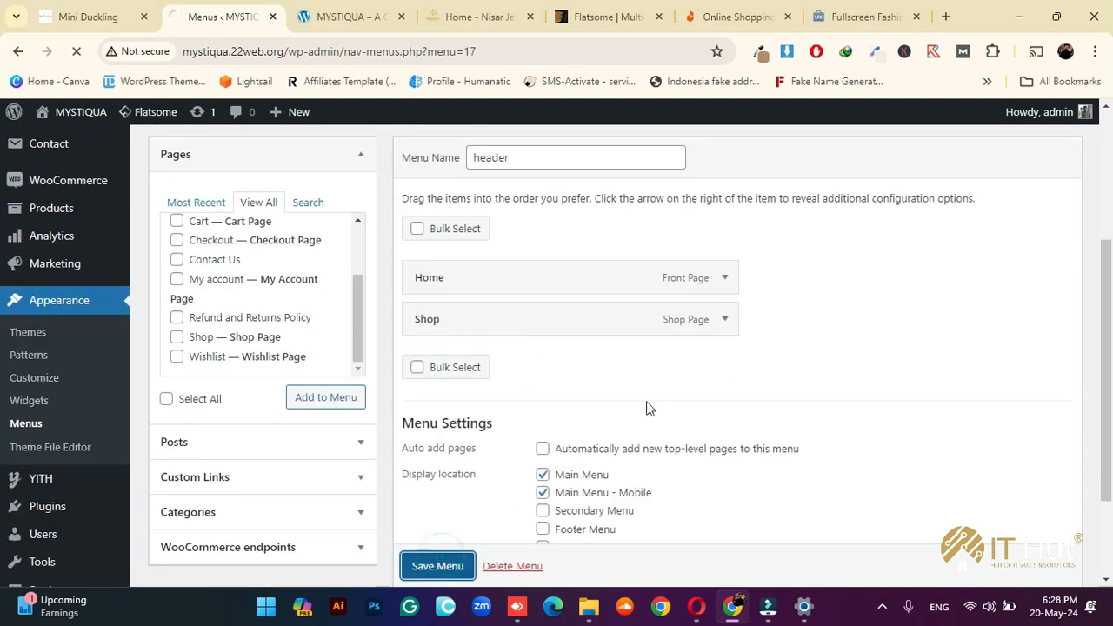
# Reload the storefront to confirm Home and Shop in the header, then return to Menus
pyautogui.click(347, 7)
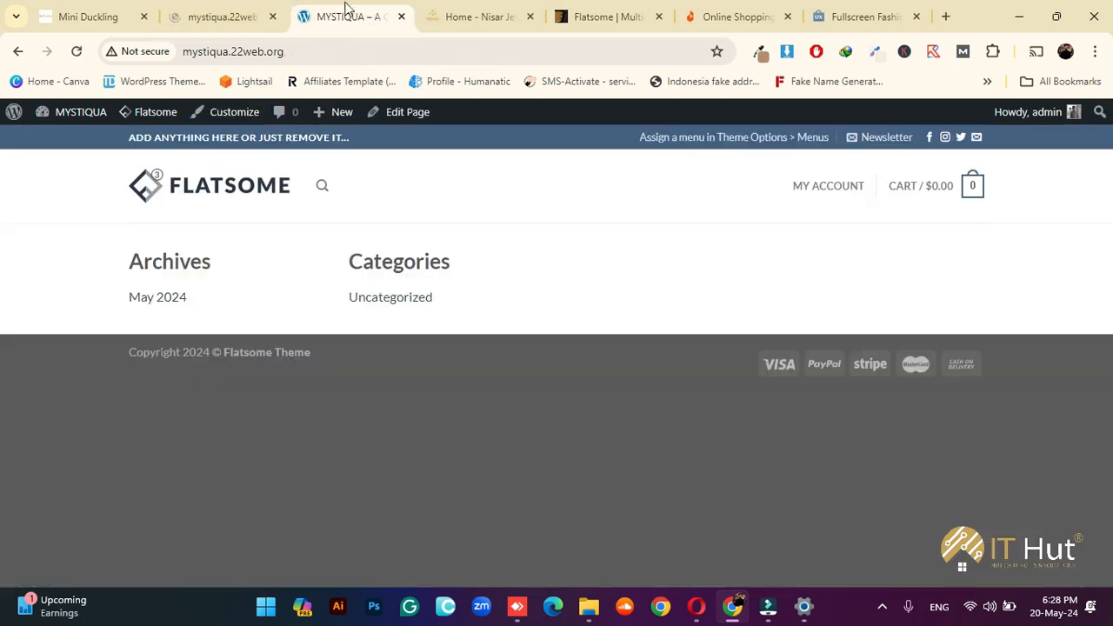
pyautogui.click(77, 52)
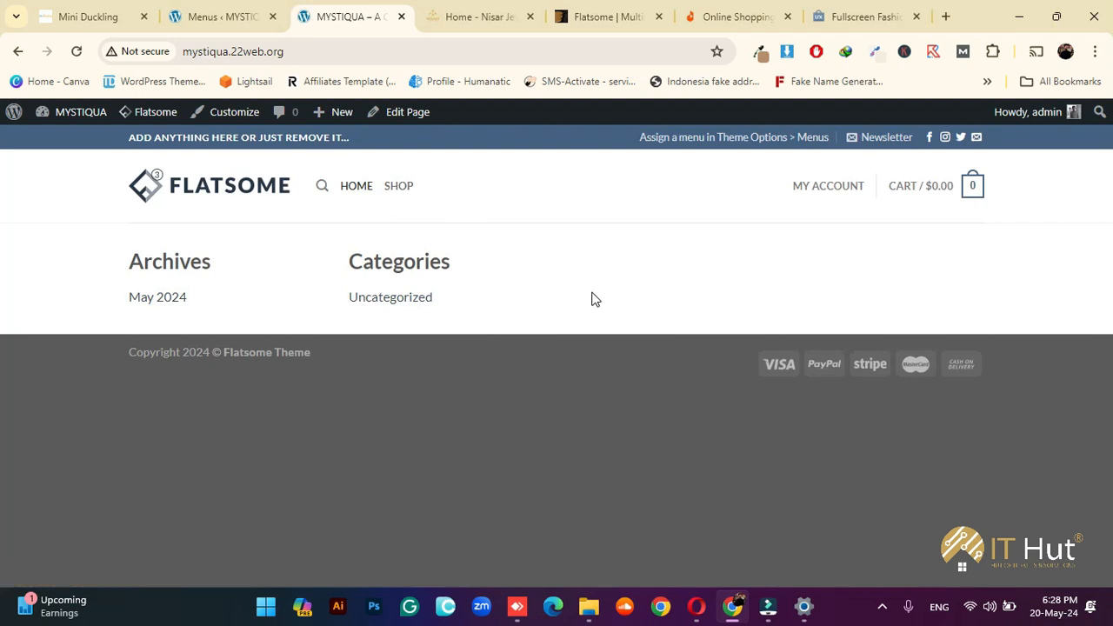
pyautogui.click(218, 12)
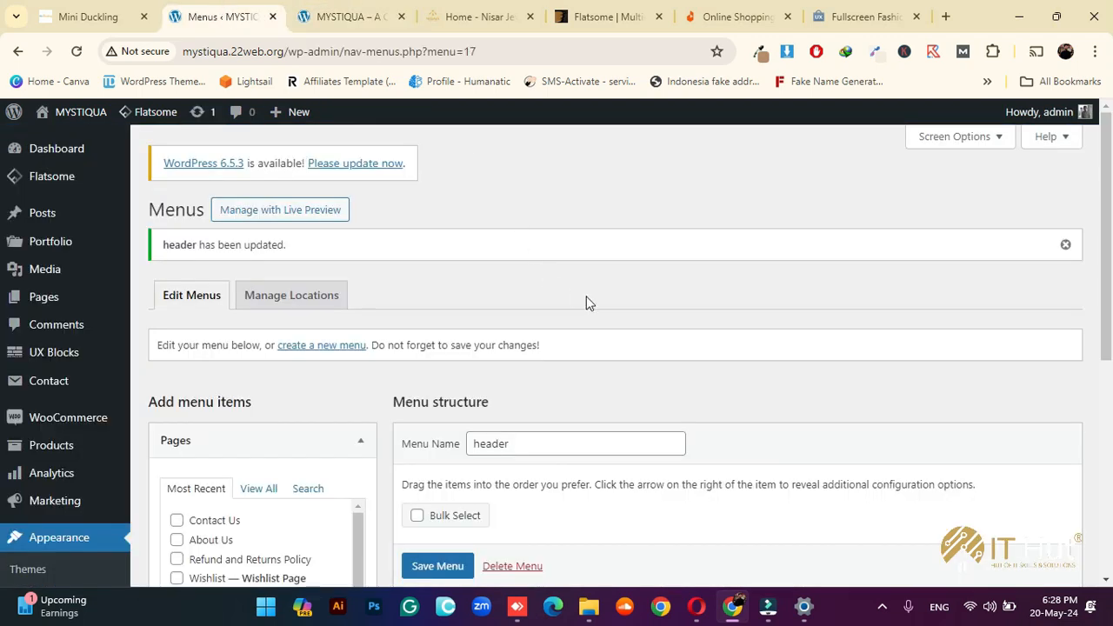
pyautogui.scroll(-3, 635, 300)
pyautogui.scroll(-2, 635, 300)
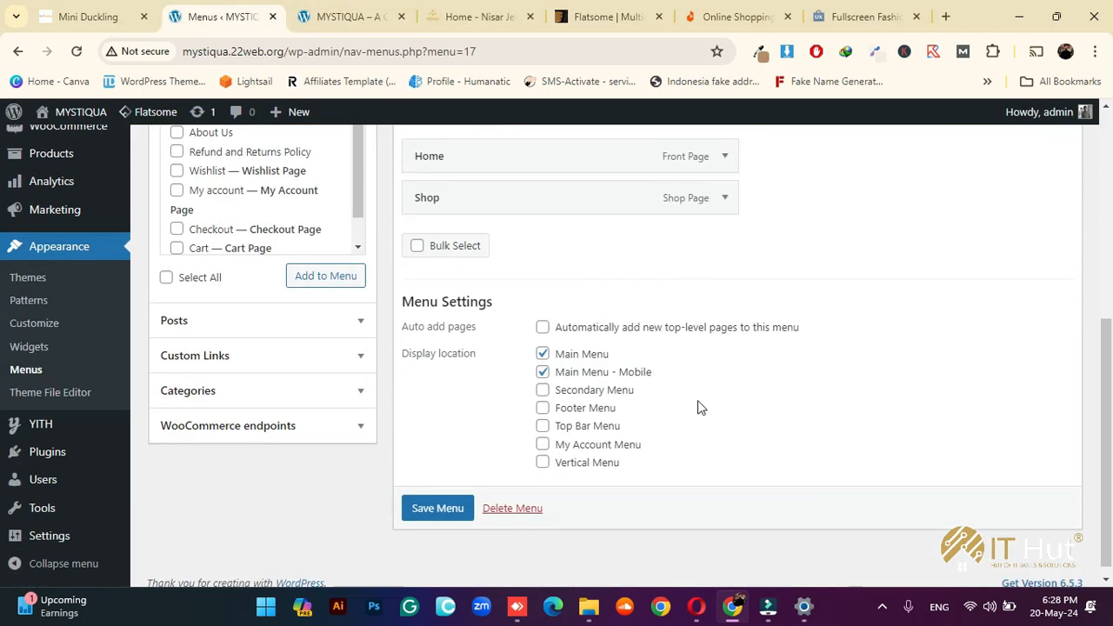
pyautogui.scroll(4, 661, 356)
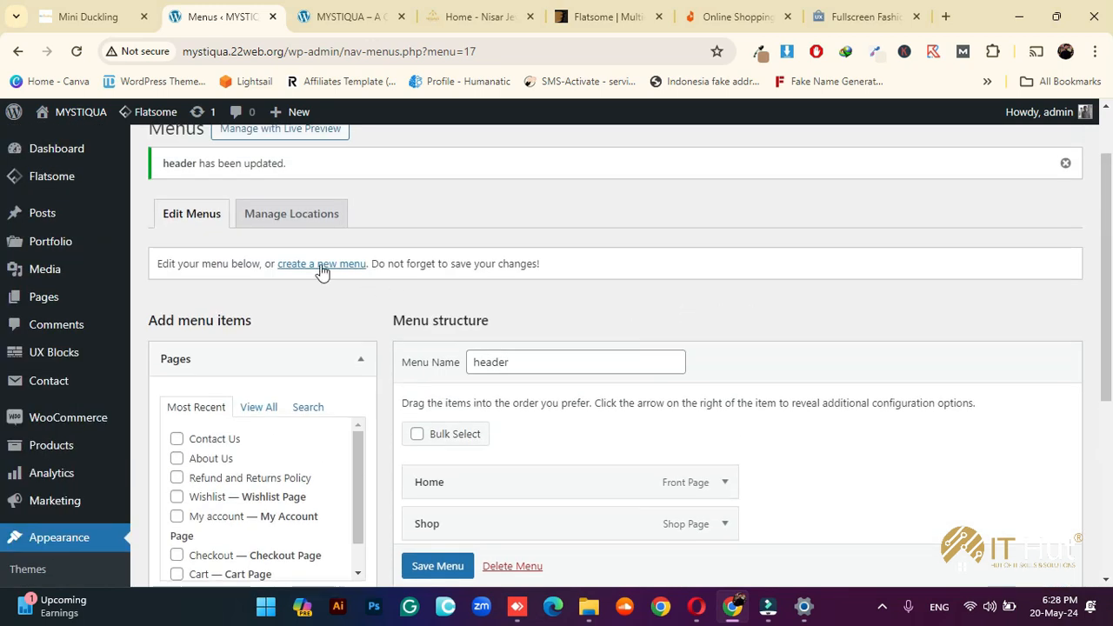
# Create a menu named 'top menu' for the Top Bar Menu location and list all pages
pyautogui.click(321, 266)
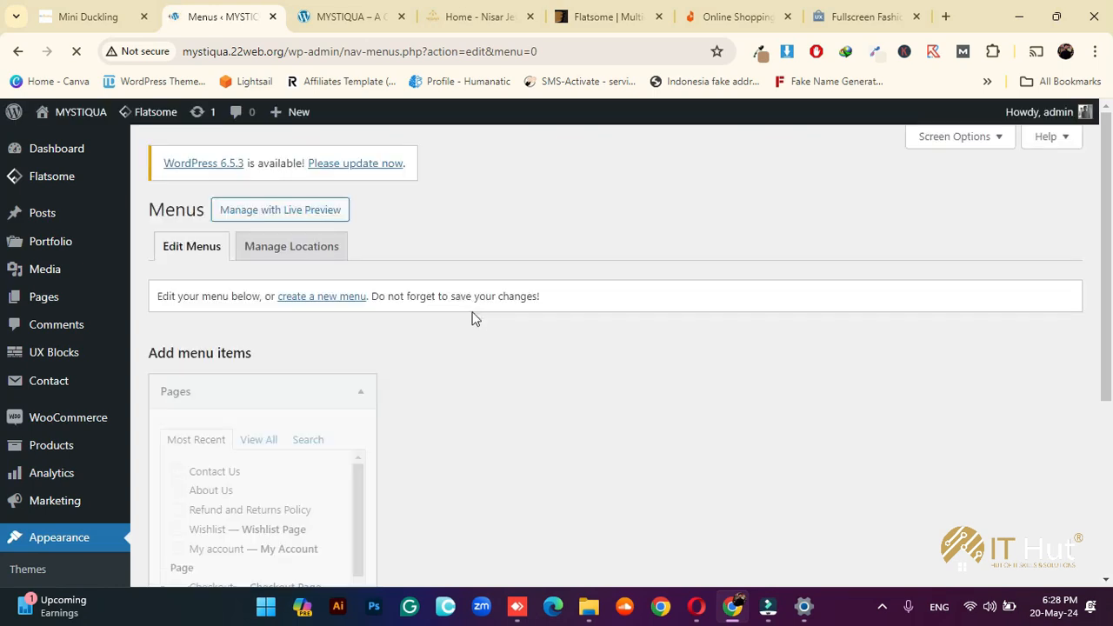
pyautogui.scroll(-1, 504, 313)
pyautogui.click(527, 314)
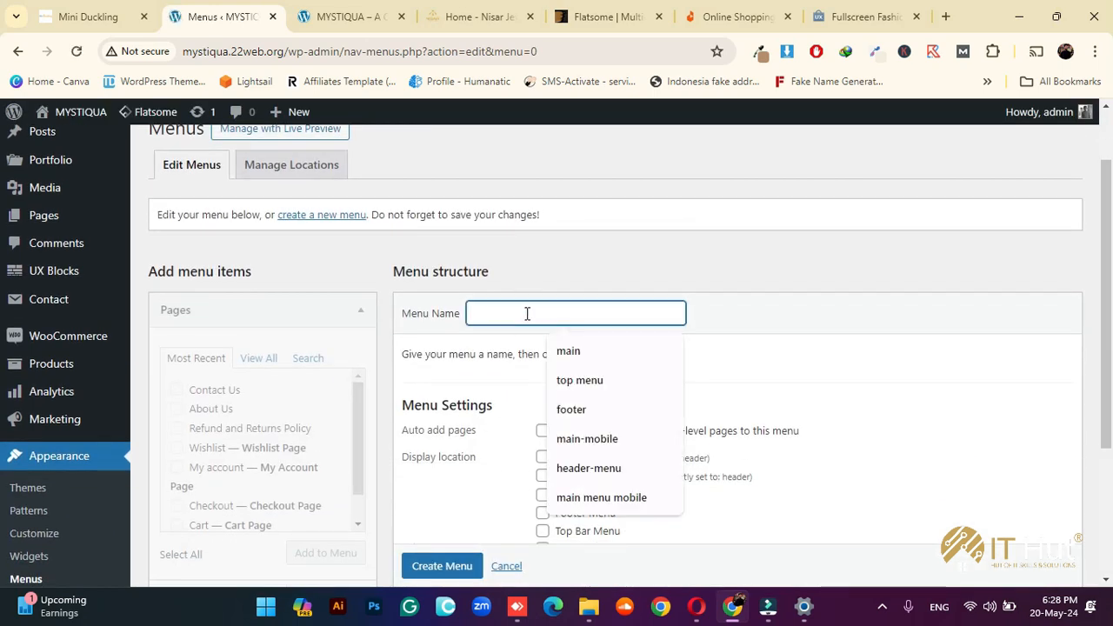
pyautogui.click(579, 380)
pyautogui.scroll(-3, 542, 339)
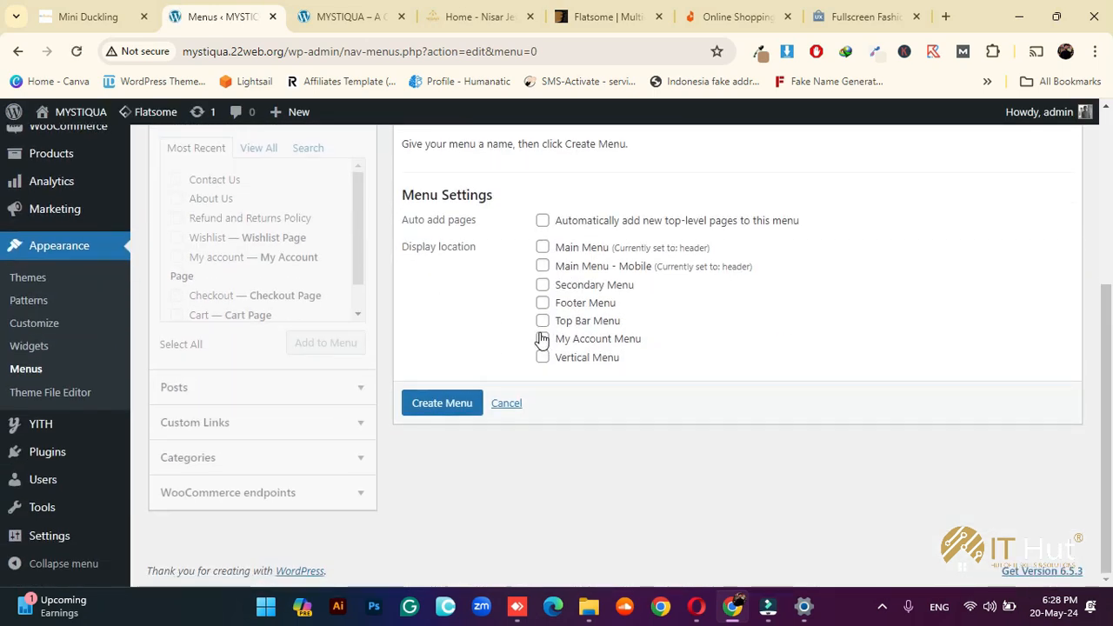
pyautogui.click(542, 320)
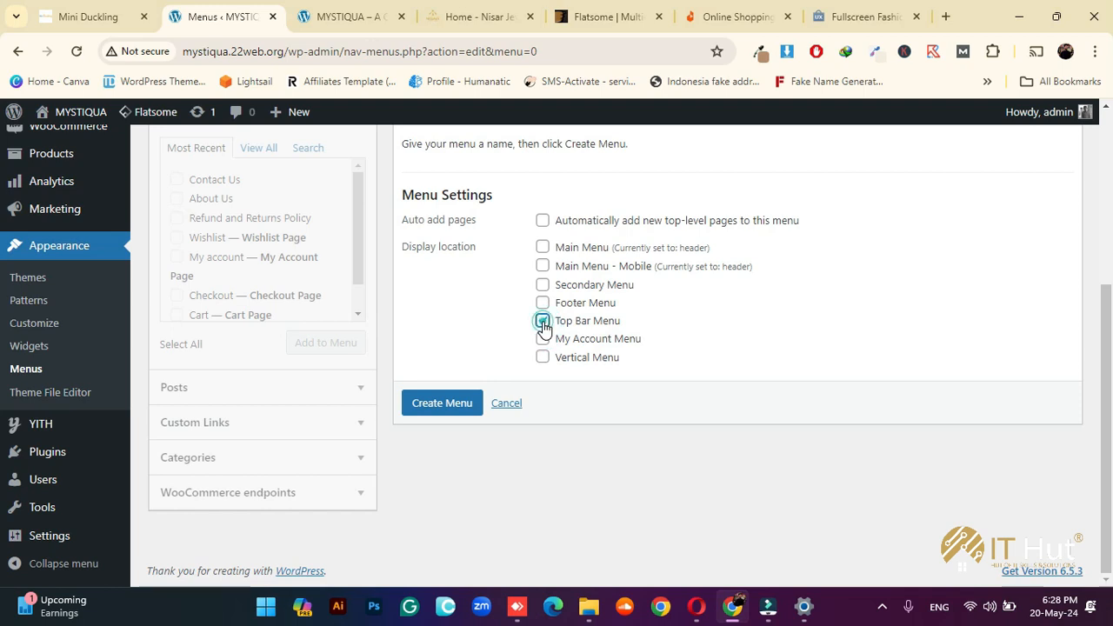
pyautogui.click(437, 404)
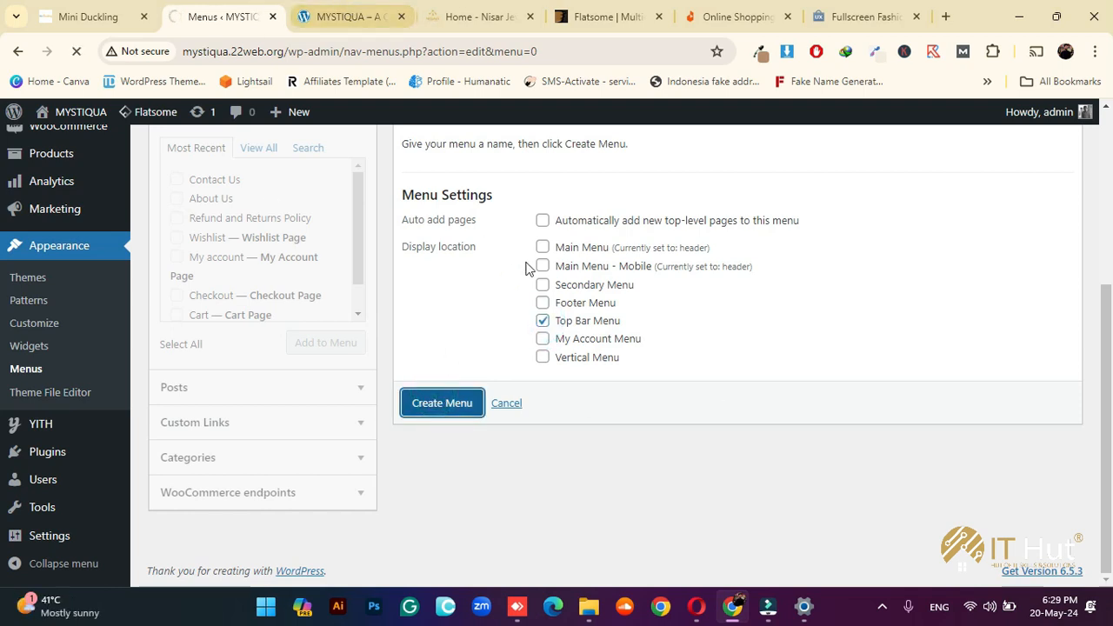
pyautogui.scroll(1, 534, 274)
pyautogui.scroll(-3, 574, 300)
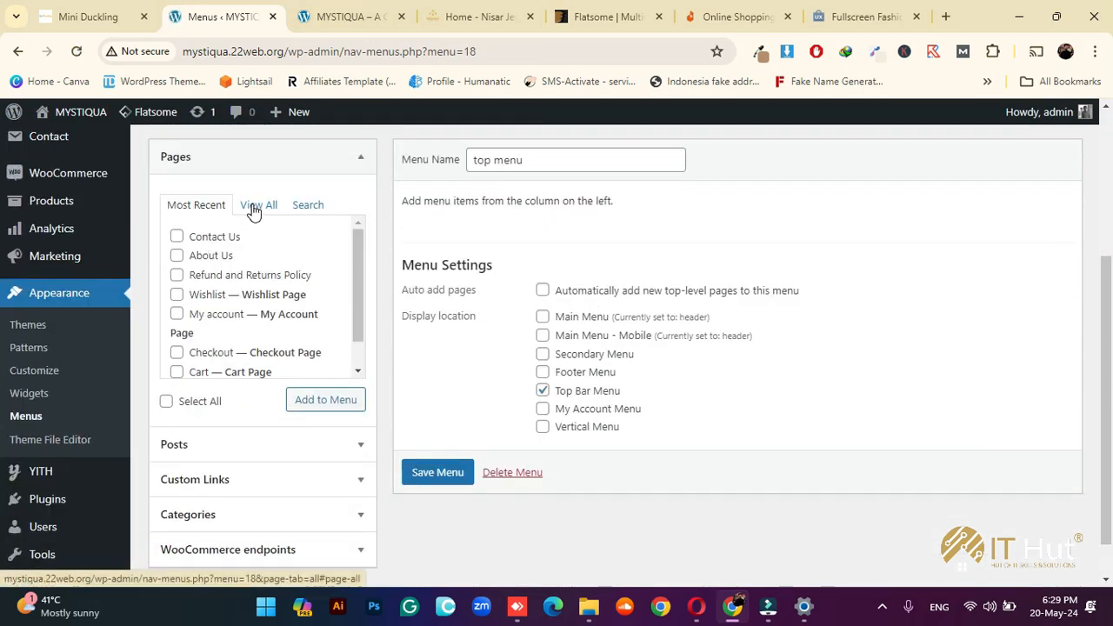
pyautogui.click(252, 209)
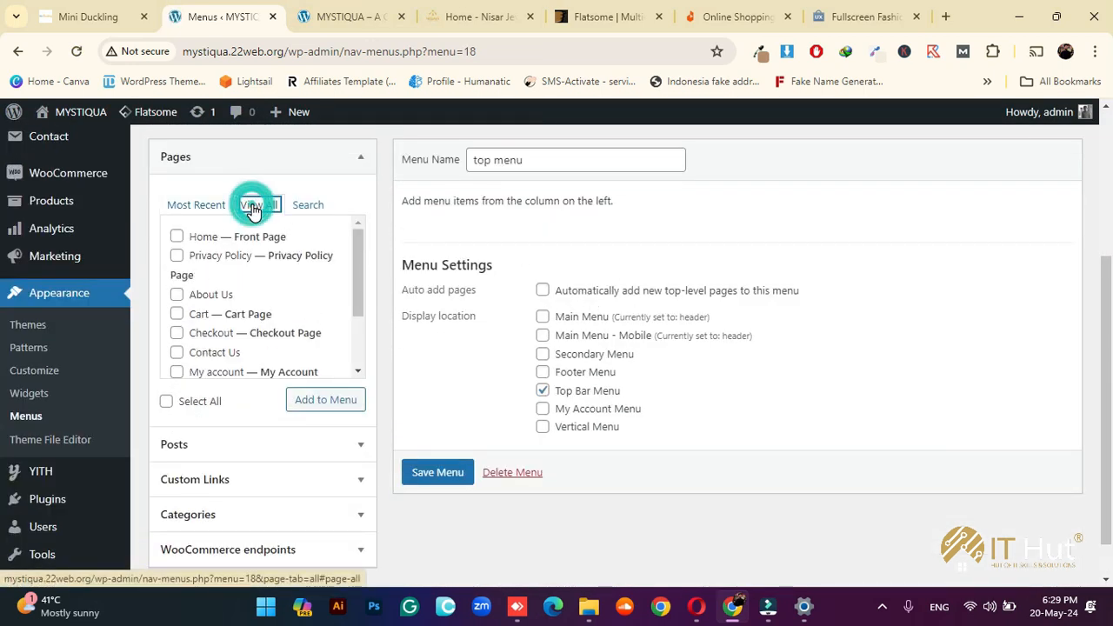
pyautogui.click(350, 11)
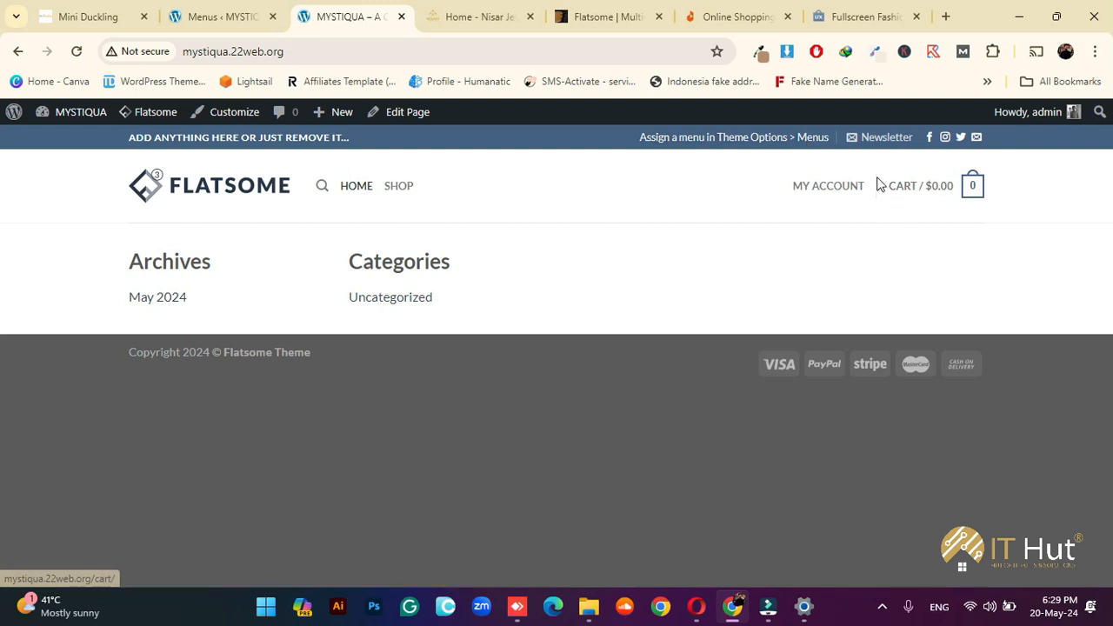
pyautogui.moveTo(860, 204)
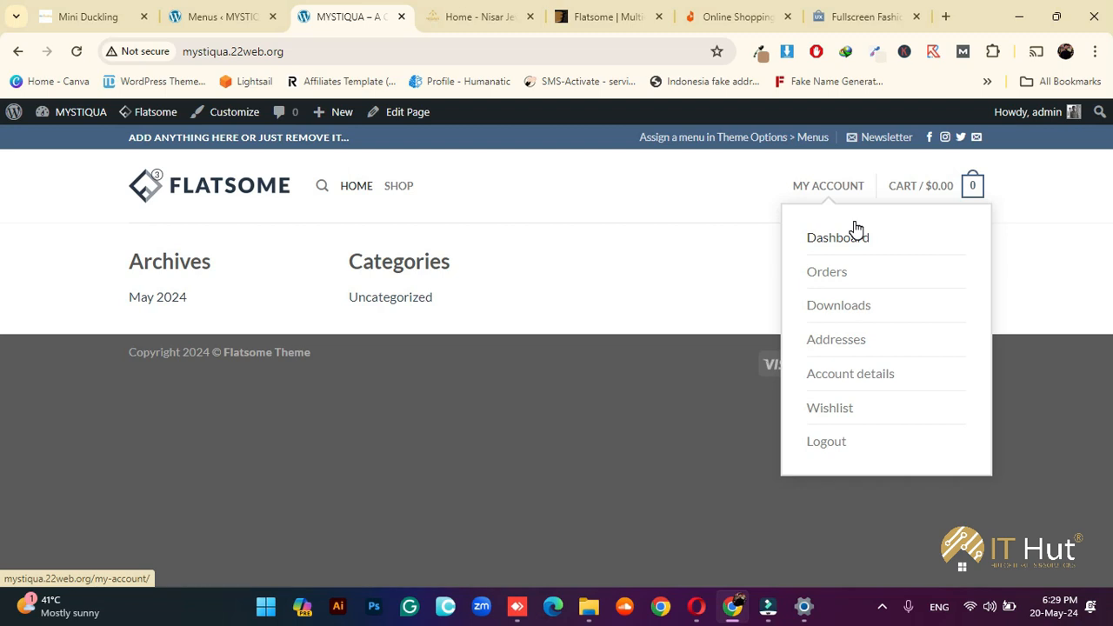
pyautogui.click(193, 12)
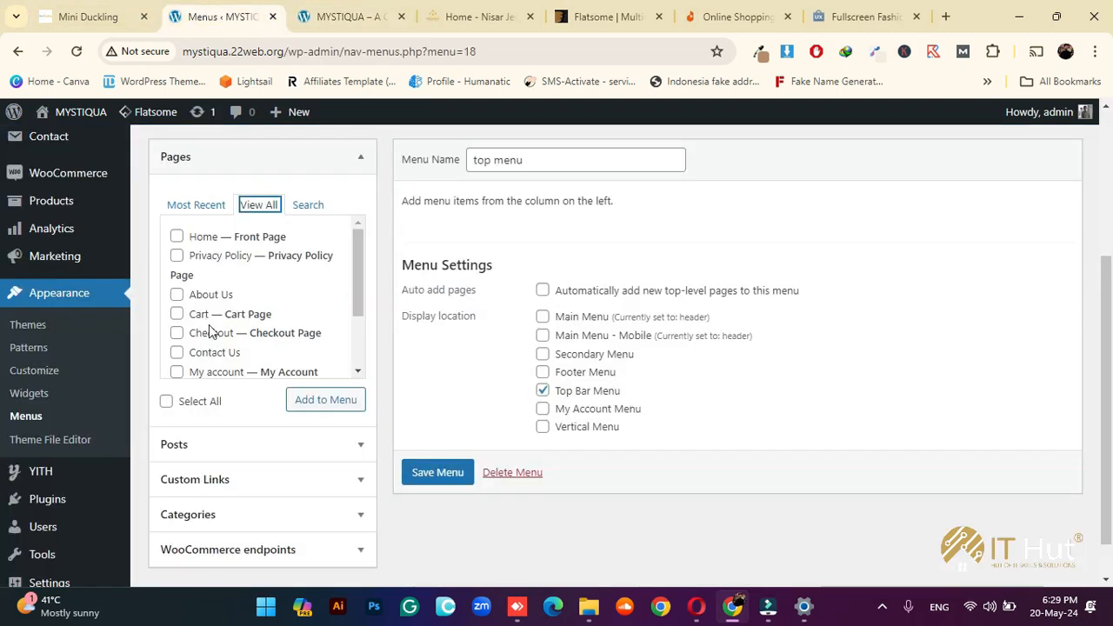
# Add the About Us and Contact Us pages to the top menu and save it
pyautogui.click(213, 295)
pyautogui.click(211, 352)
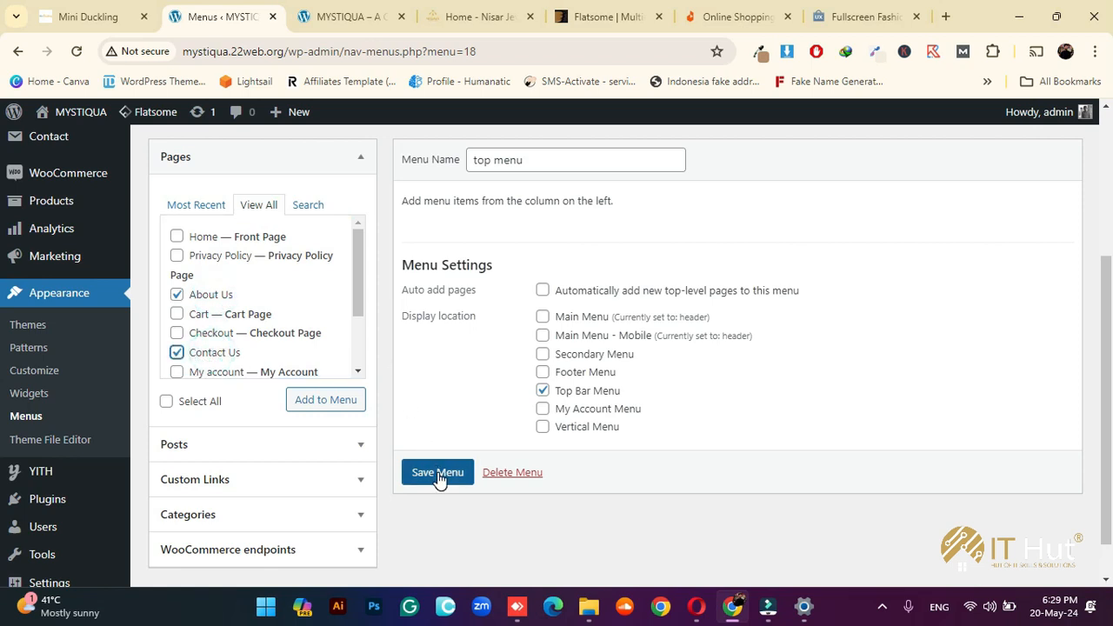
pyautogui.click(439, 477)
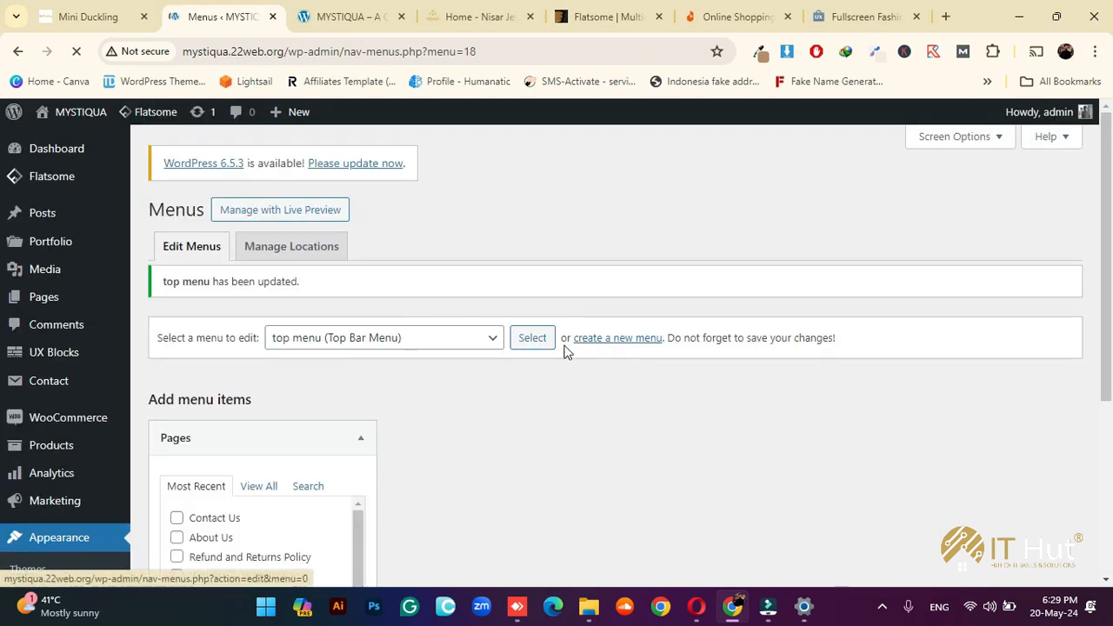
pyautogui.scroll(-3, 699, 439)
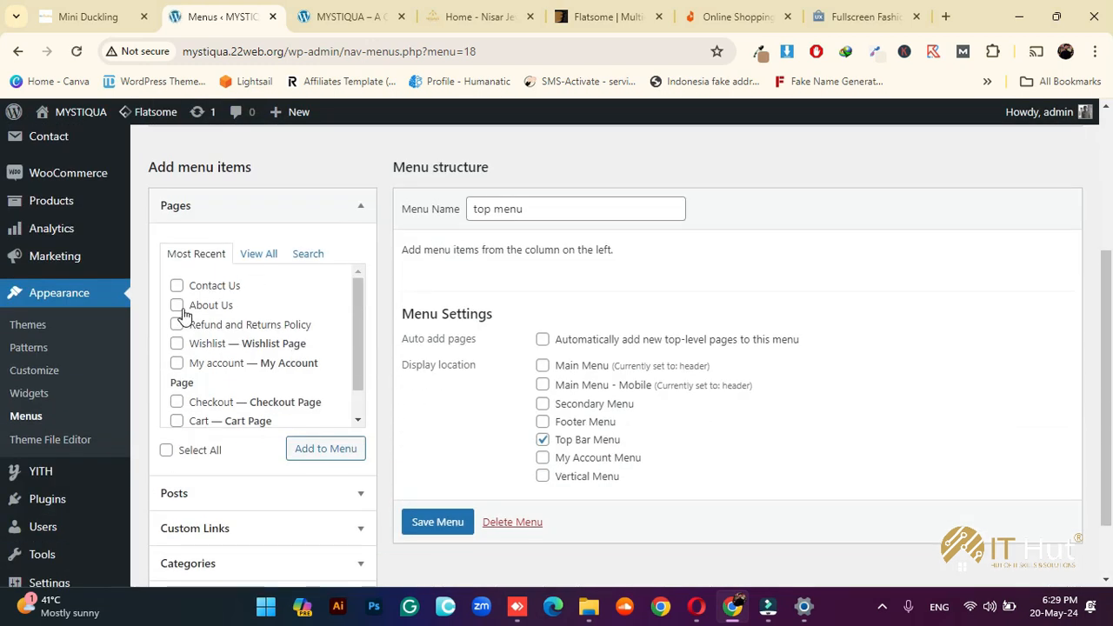
pyautogui.click(177, 305)
pyautogui.scroll(-2, 181, 409)
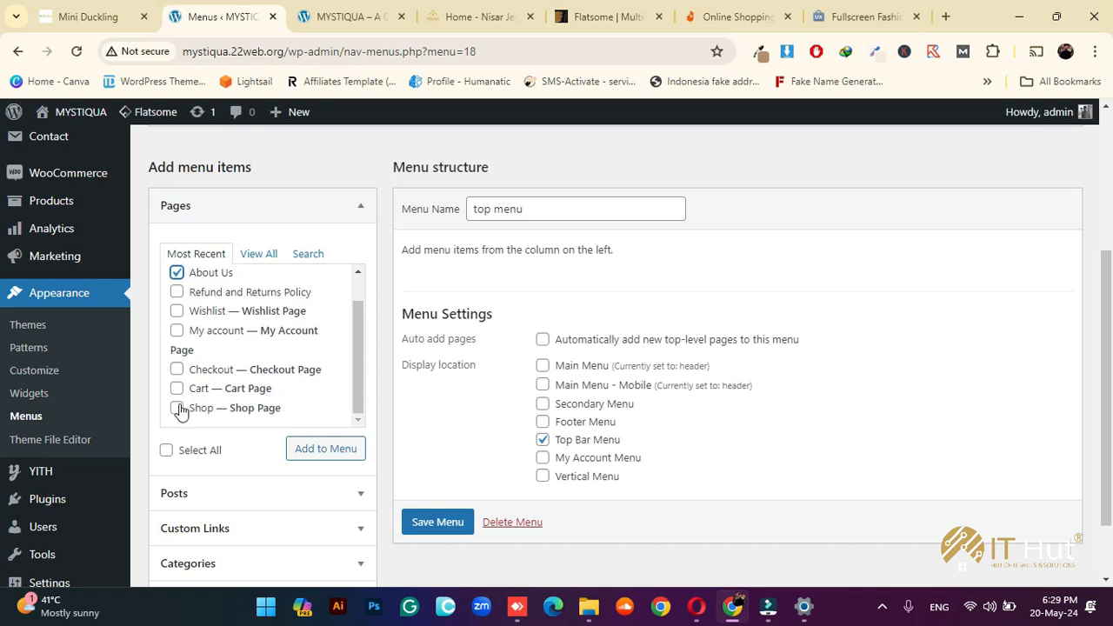
pyautogui.scroll(1, 181, 378)
pyautogui.click(177, 285)
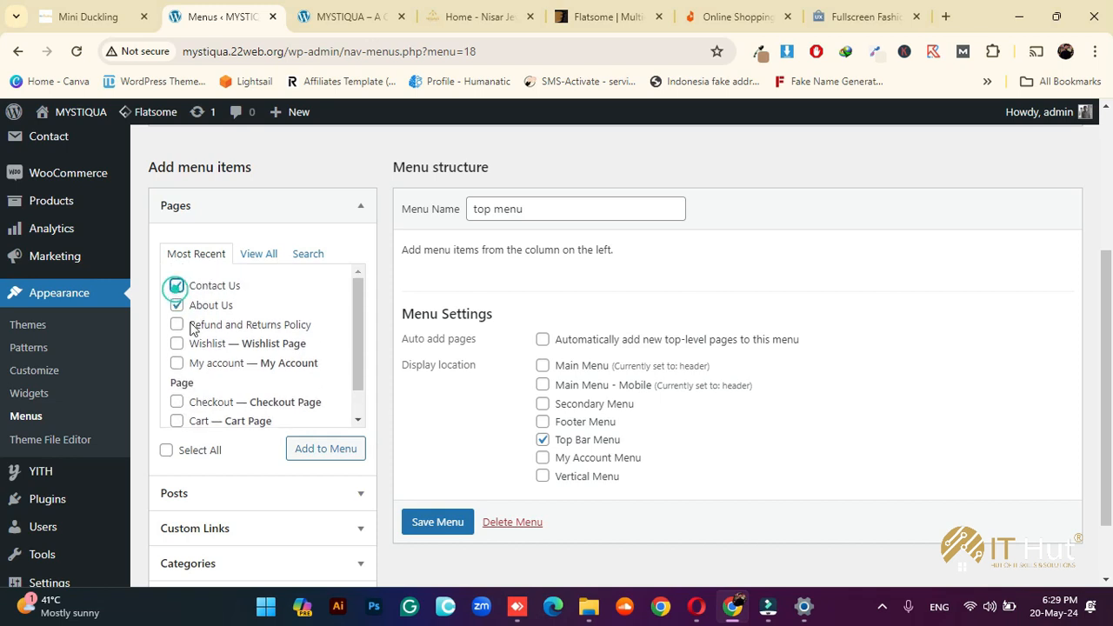
pyautogui.click(298, 448)
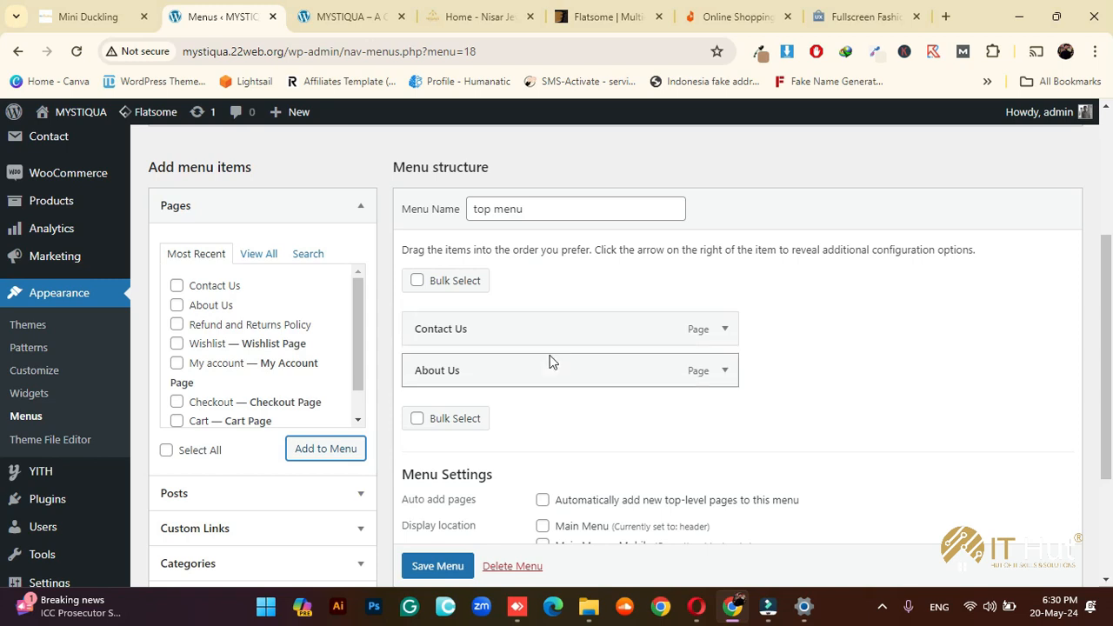
pyautogui.scroll(-1, 457, 565)
pyautogui.click(438, 565)
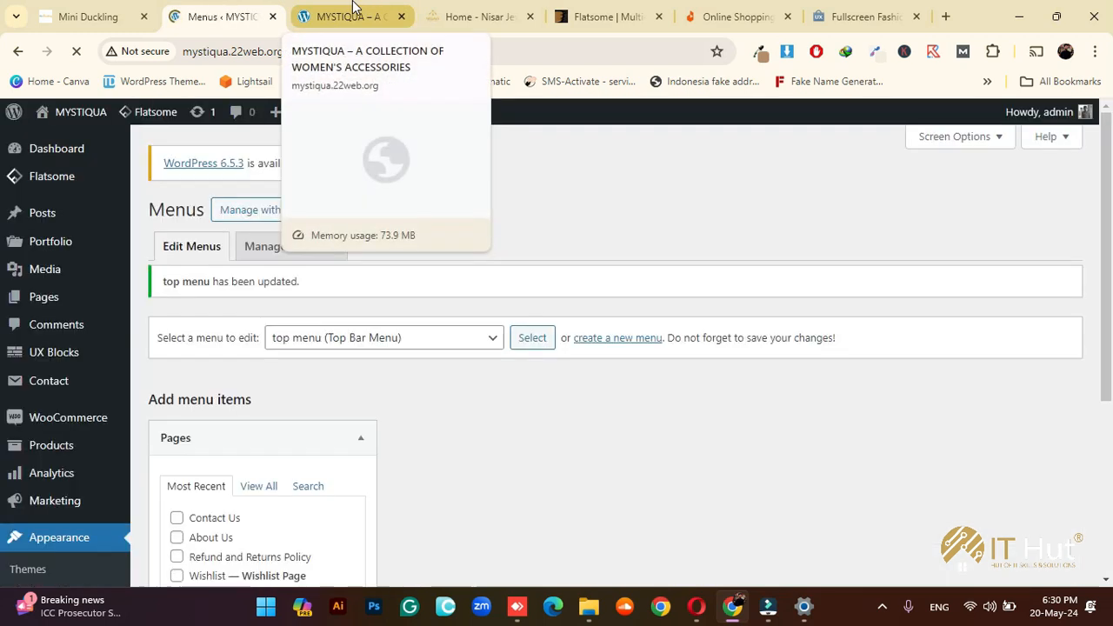
# Reload the live site to check the top bar links, then return to Menus
pyautogui.click(352, 12)
pyautogui.click(76, 52)
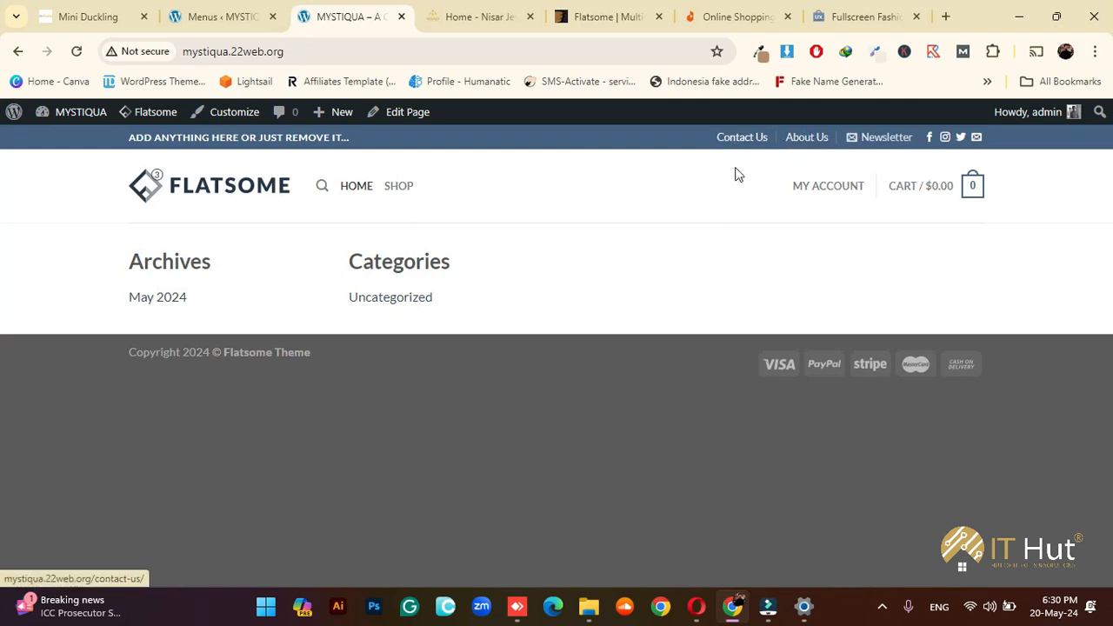
pyautogui.click(183, 8)
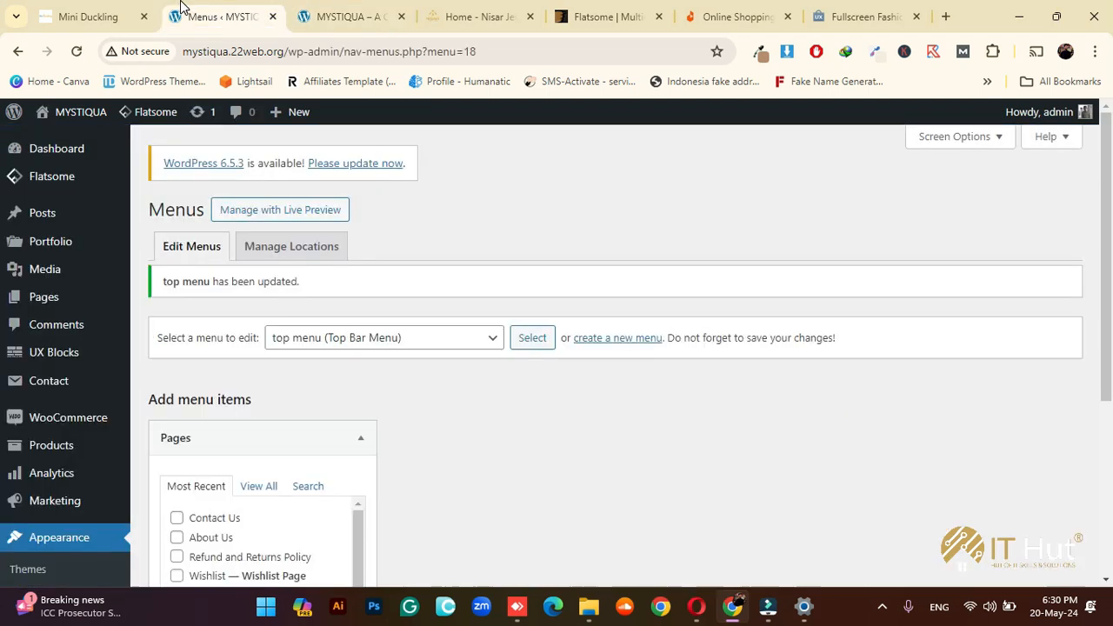
# Move About Us above Contact Us in the top menu, keep both top-level, and save
pyautogui.scroll(-2, 781, 315)
pyautogui.scroll(-1, 951, 354)
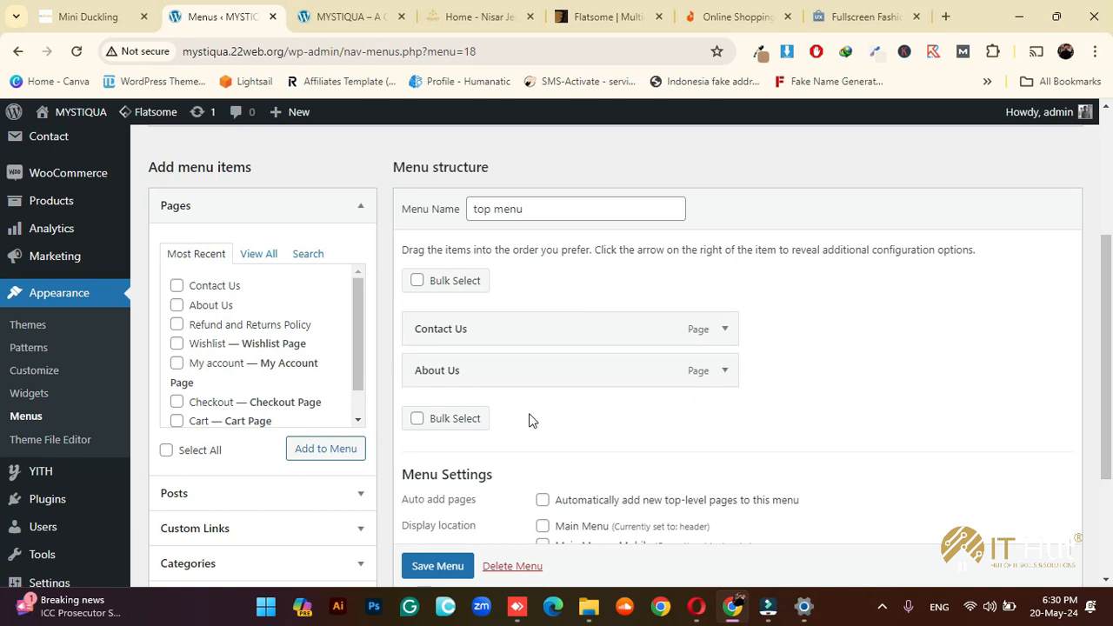
pyautogui.moveTo(472, 378); pyautogui.dragTo(463, 319)
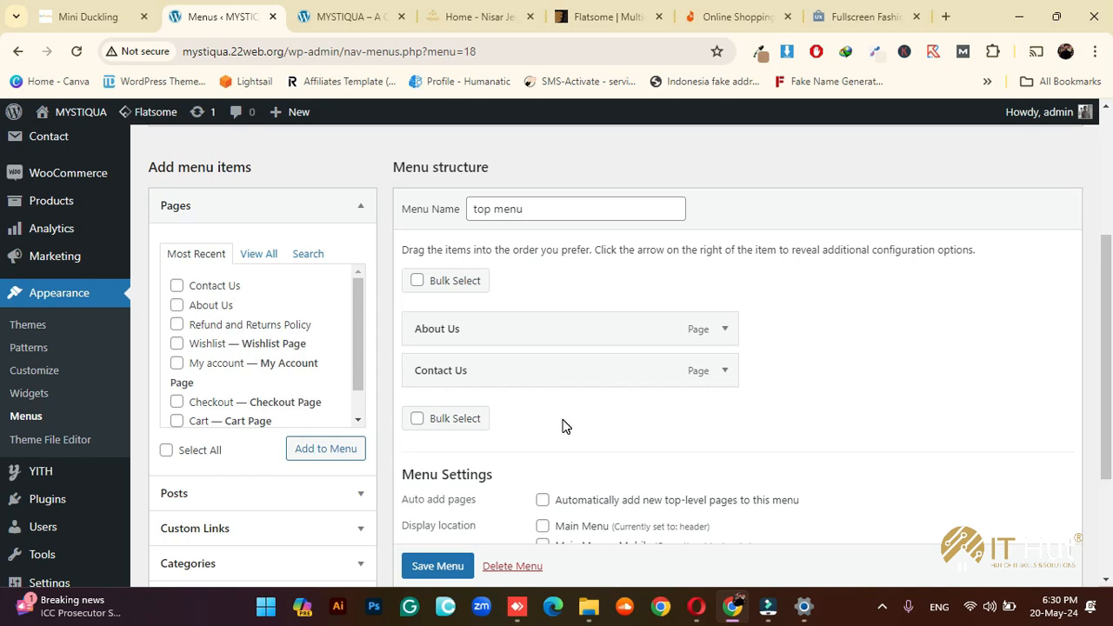
pyautogui.moveTo(461, 371); pyautogui.dragTo(484, 371)
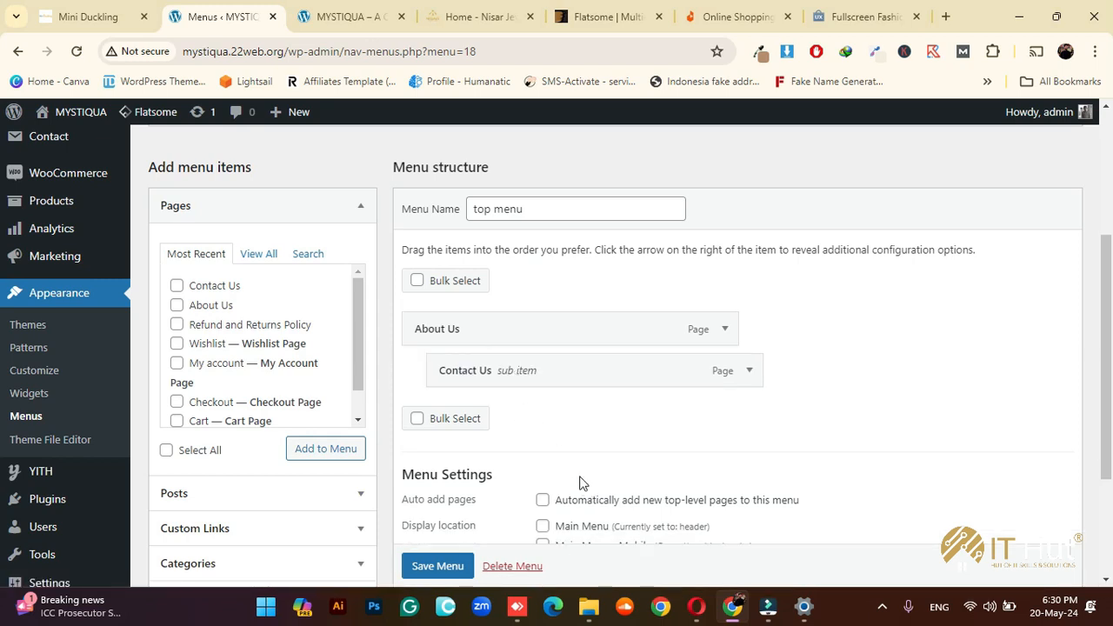
pyautogui.click(561, 372)
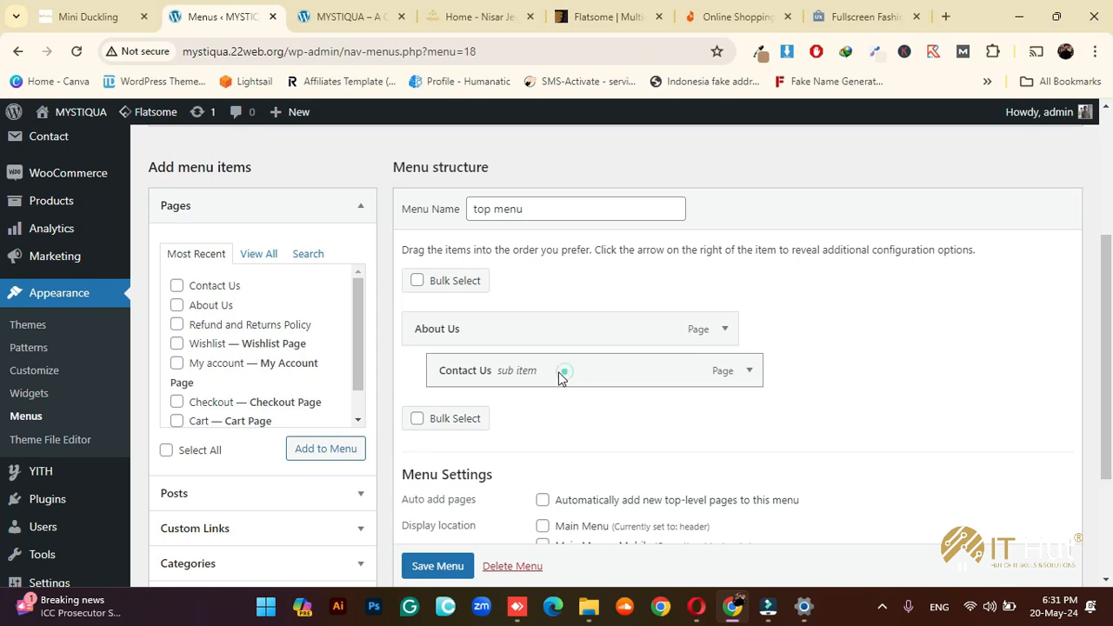
pyautogui.moveTo(561, 376); pyautogui.dragTo(530, 377)
pyautogui.scroll(-2, 997, 370)
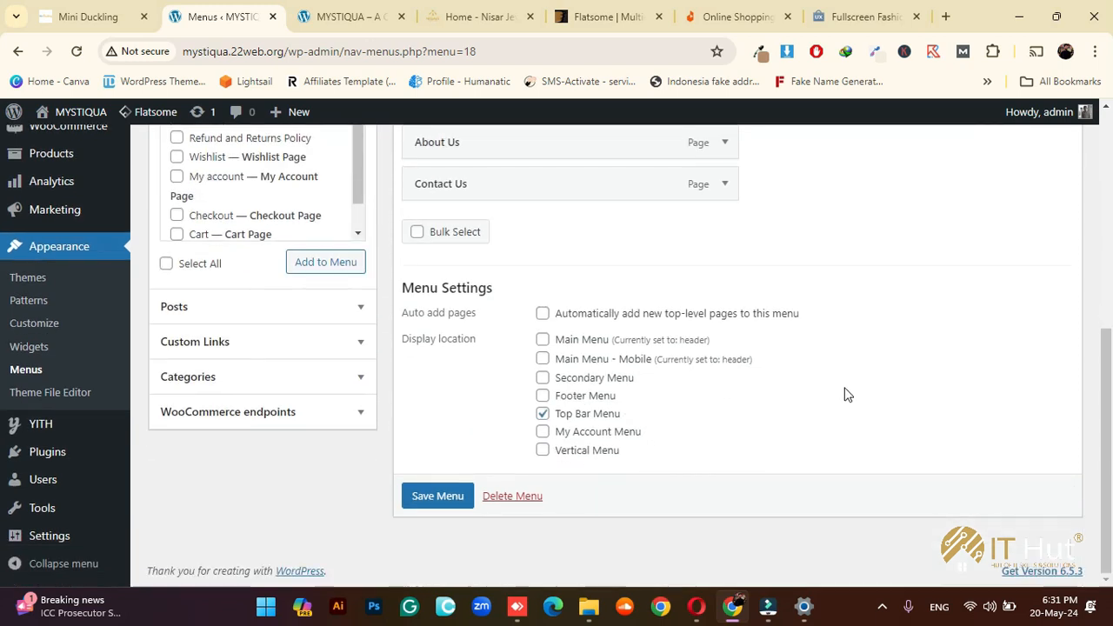
pyautogui.click(468, 494)
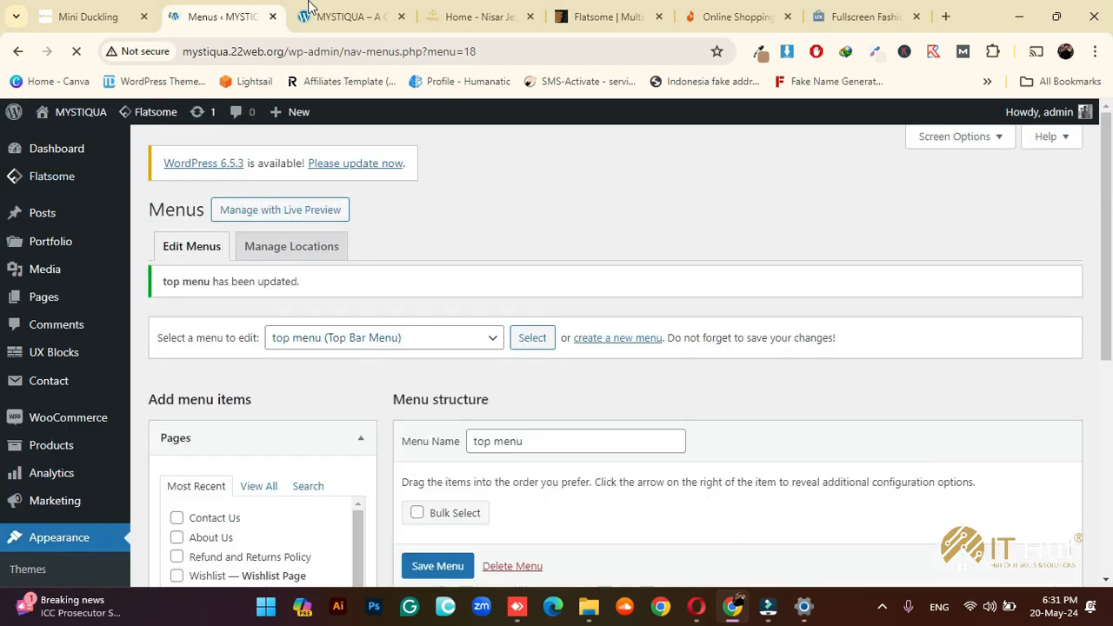
# Reload the live site to confirm the new top bar order, then return to Menus
pyautogui.click(310, 7)
pyautogui.click(76, 51)
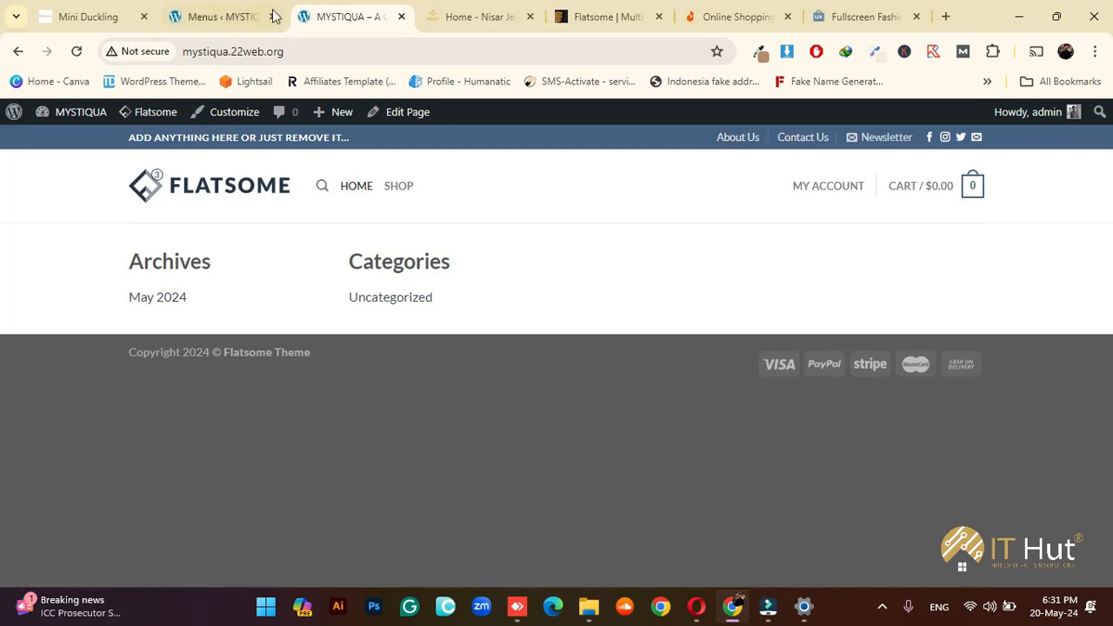
pyautogui.click(244, 17)
pyautogui.scroll(-1, 539, 361)
pyautogui.scroll(-2, 538, 362)
pyautogui.scroll(3, 546, 368)
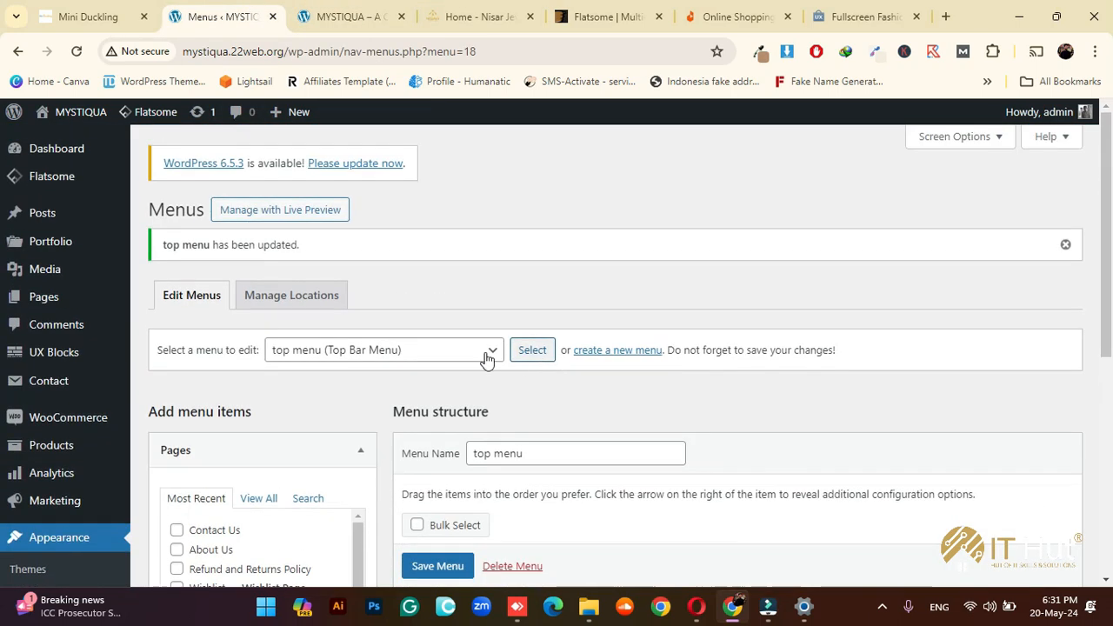
# Create a new menu named 'footer' with the Footer Menu display location ticked
pyautogui.scroll(-1, 396, 412)
pyautogui.click(598, 269)
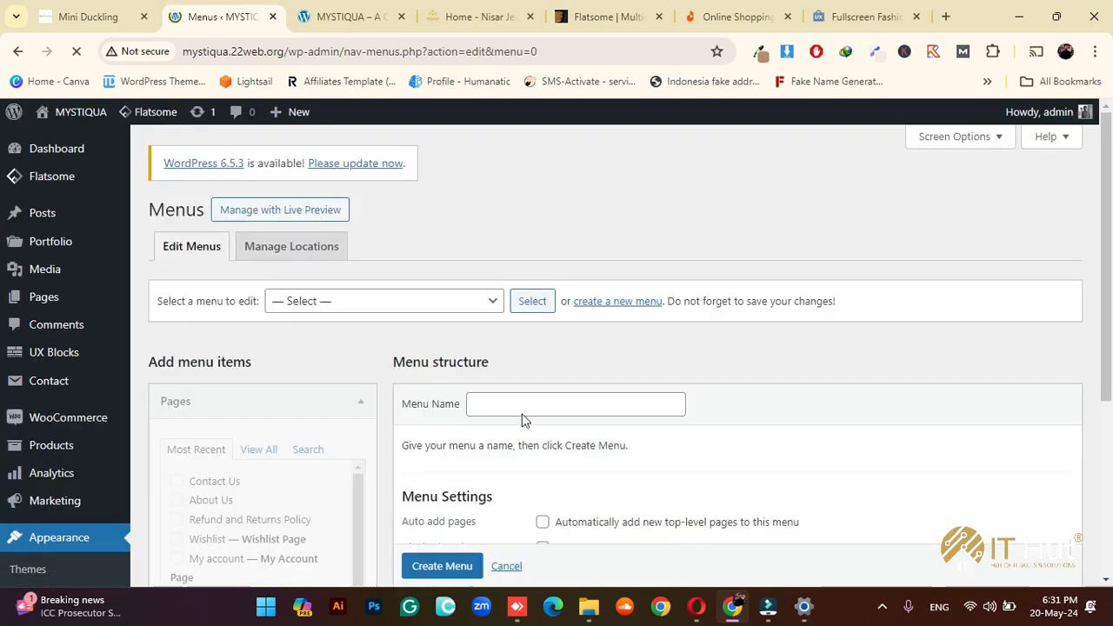
pyautogui.click(522, 408)
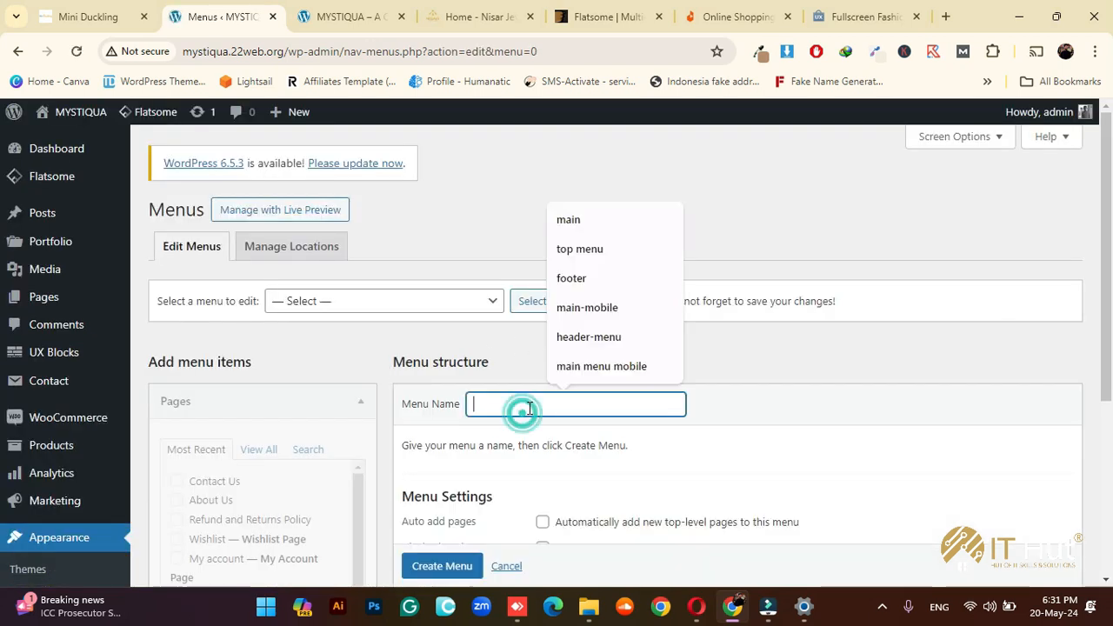
pyautogui.click(574, 280)
pyautogui.scroll(-2, 564, 455)
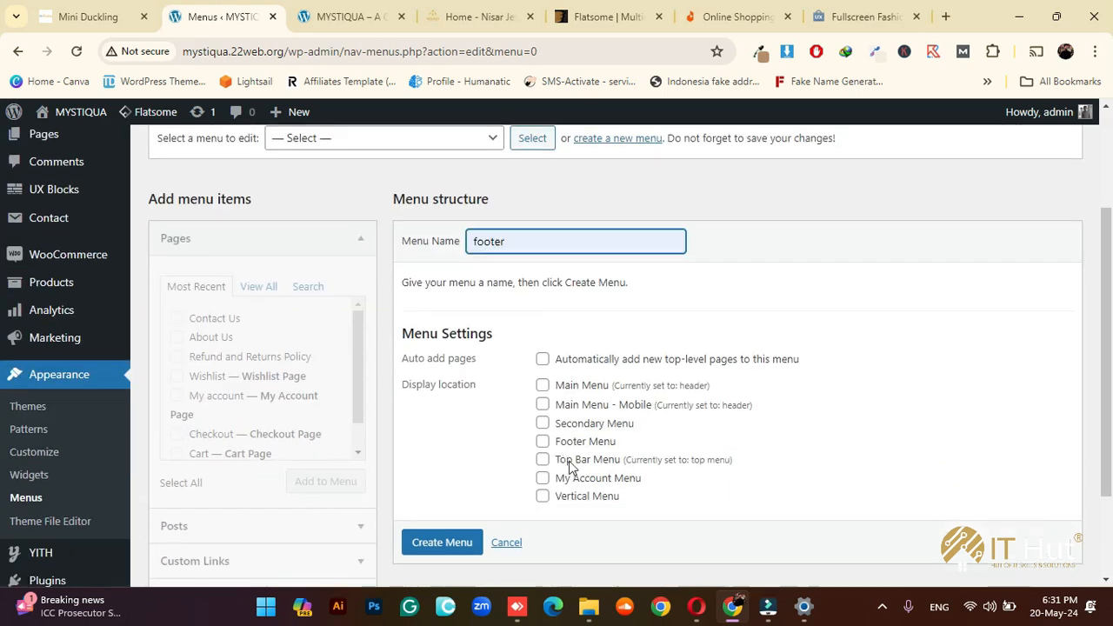
pyautogui.click(543, 442)
pyautogui.scroll(-2, 522, 470)
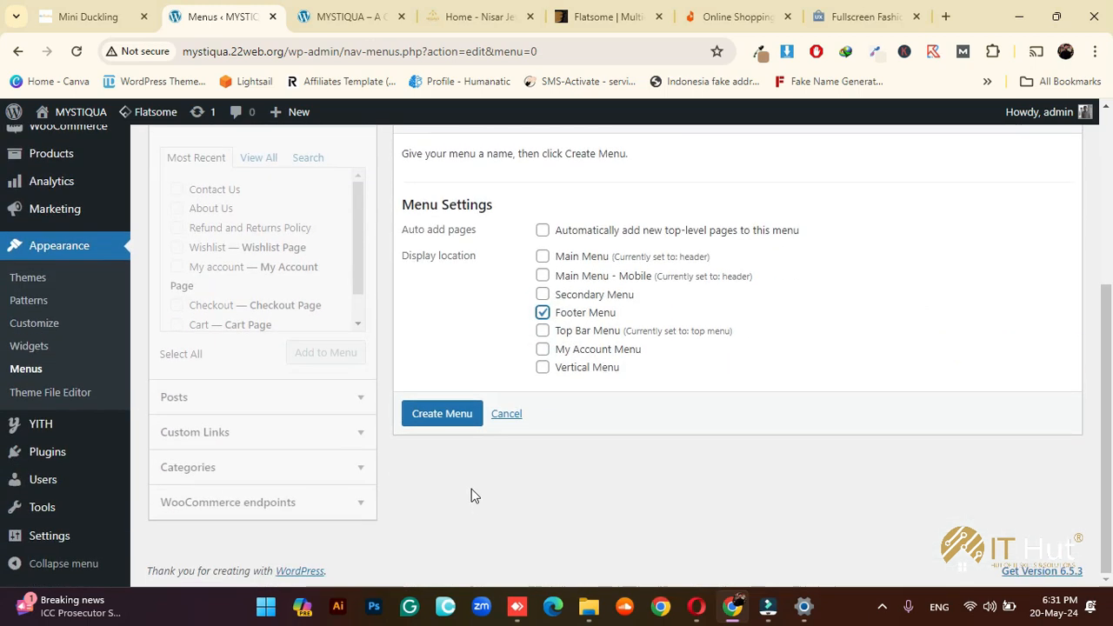
pyautogui.click(442, 413)
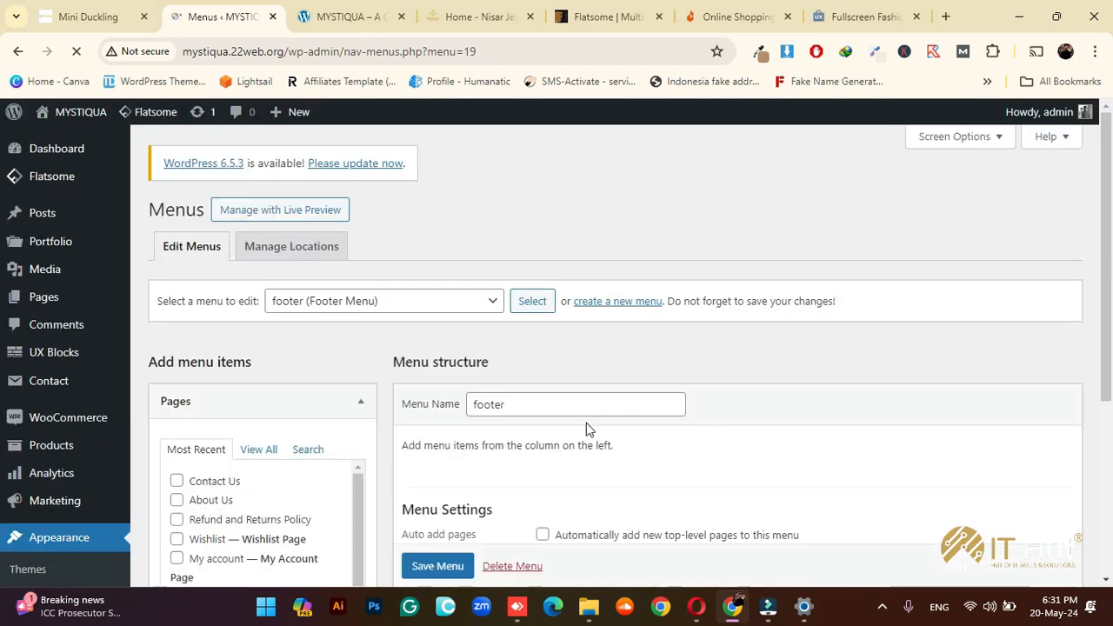
pyautogui.scroll(-2, 587, 423)
pyautogui.click(258, 204)
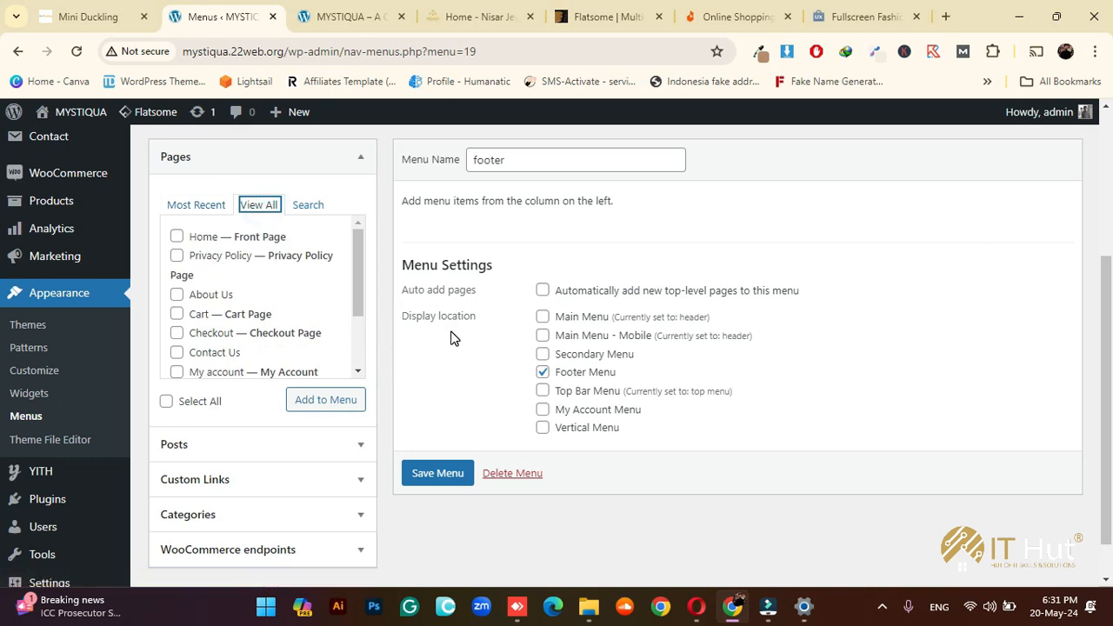
# Tick Privacy Policy and Refund and Returns Policy under Pages and add both to the footer menu
pyautogui.scroll(-1, 452, 337)
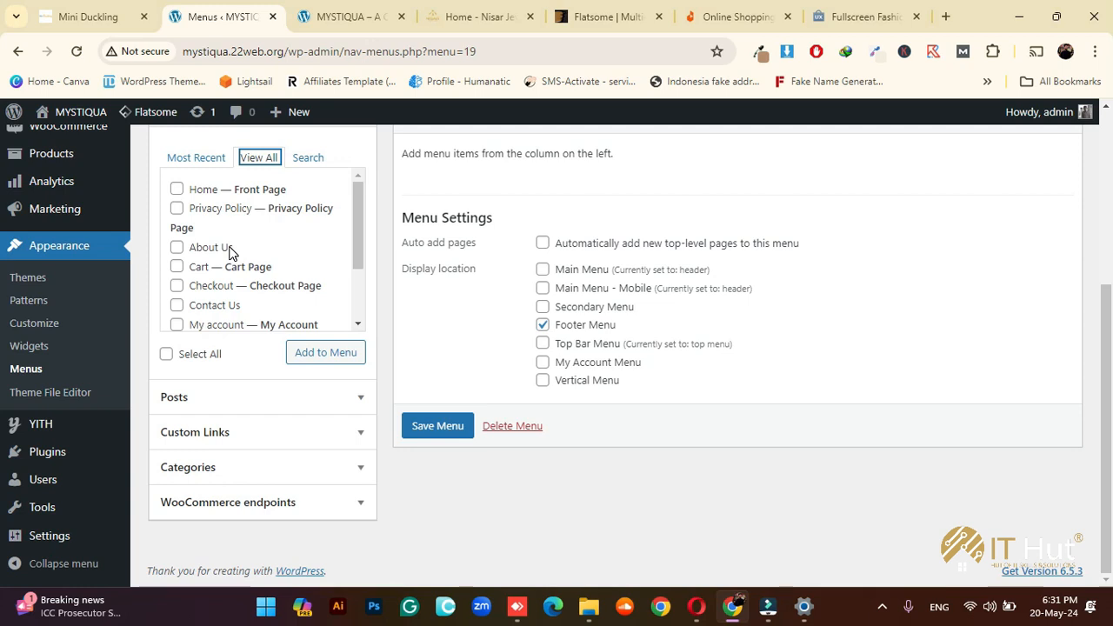
pyautogui.click(176, 208)
pyautogui.scroll(-1, 238, 249)
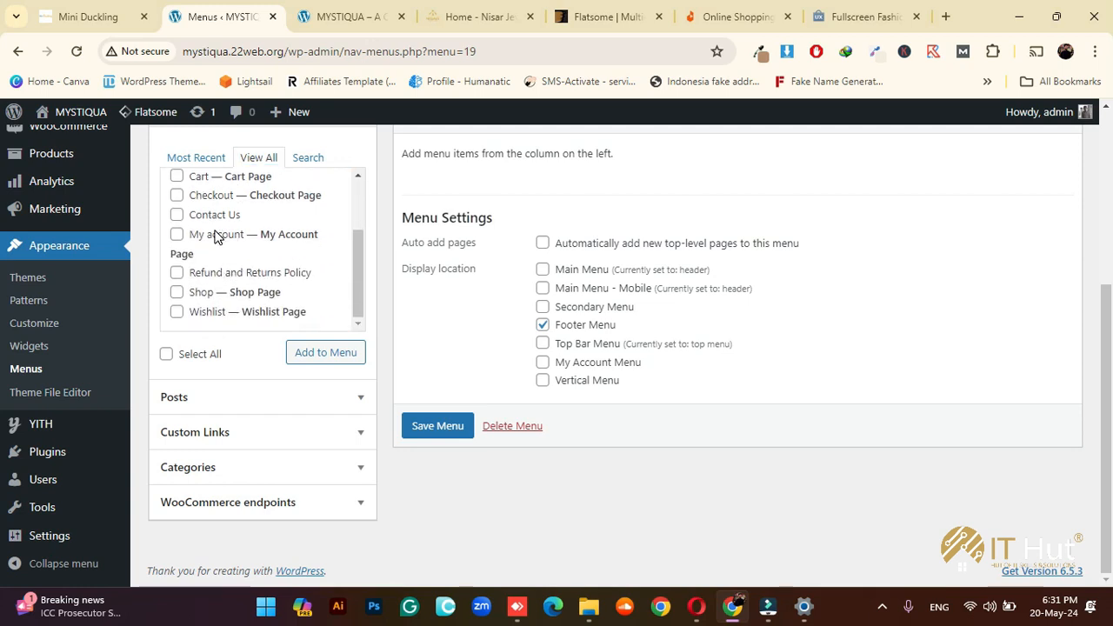
pyautogui.click(199, 276)
pyautogui.scroll(2, 209, 245)
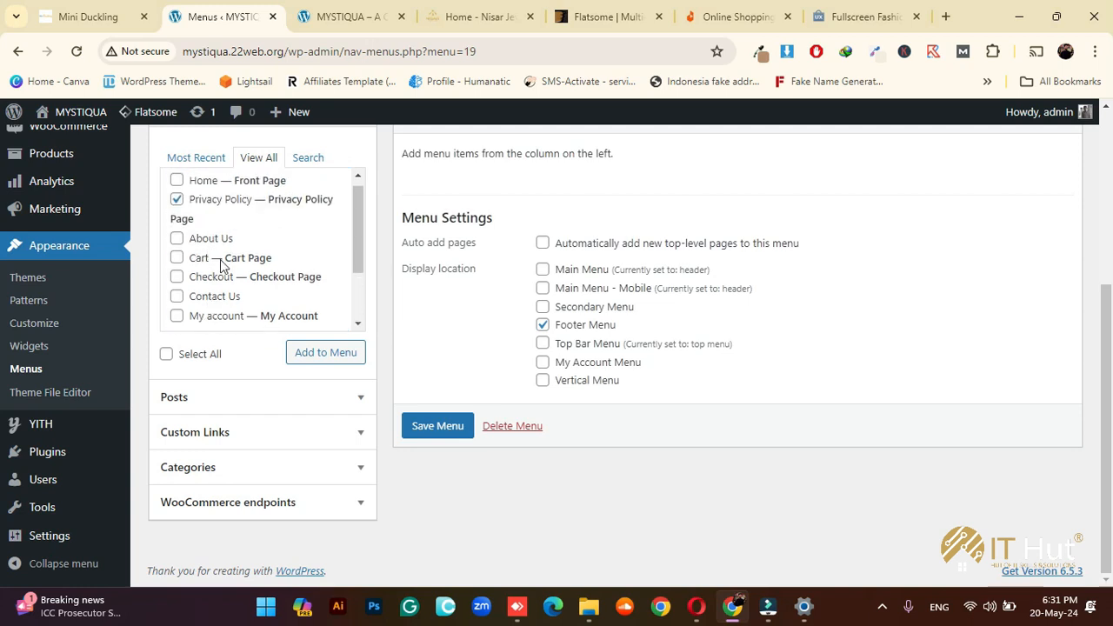
pyautogui.click(323, 353)
pyautogui.scroll(3, 653, 301)
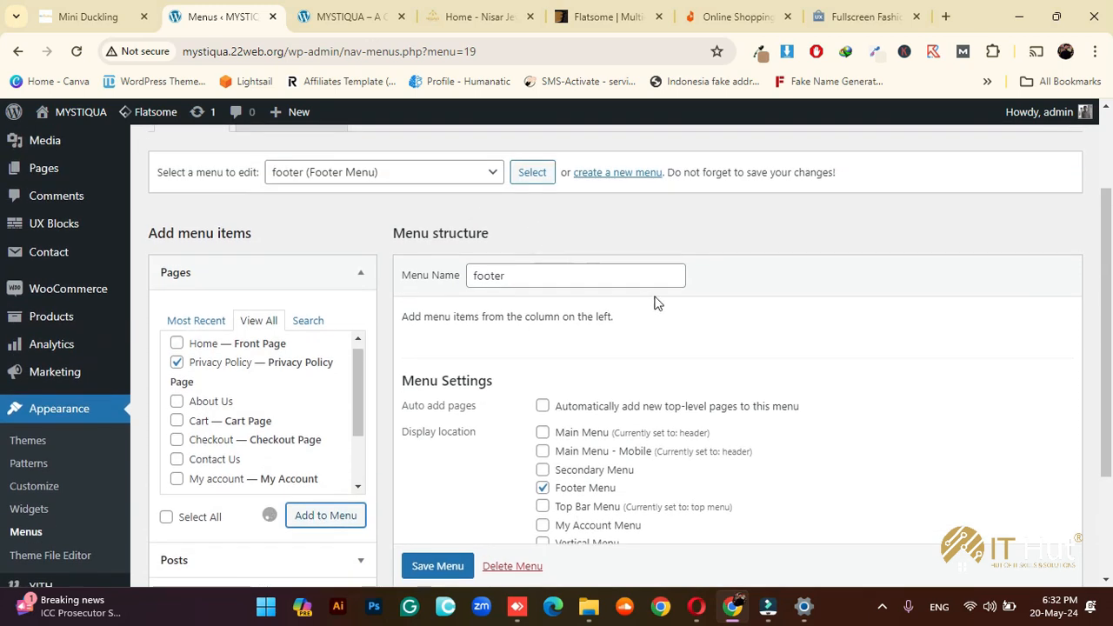
pyautogui.scroll(-3, 780, 330)
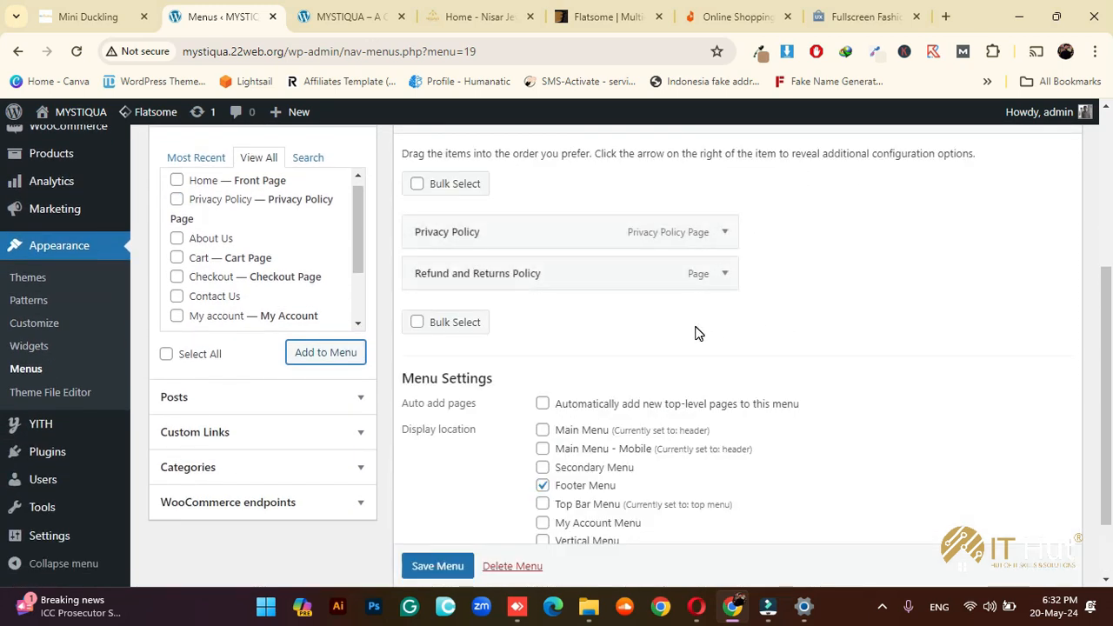
pyautogui.scroll(-1, 557, 356)
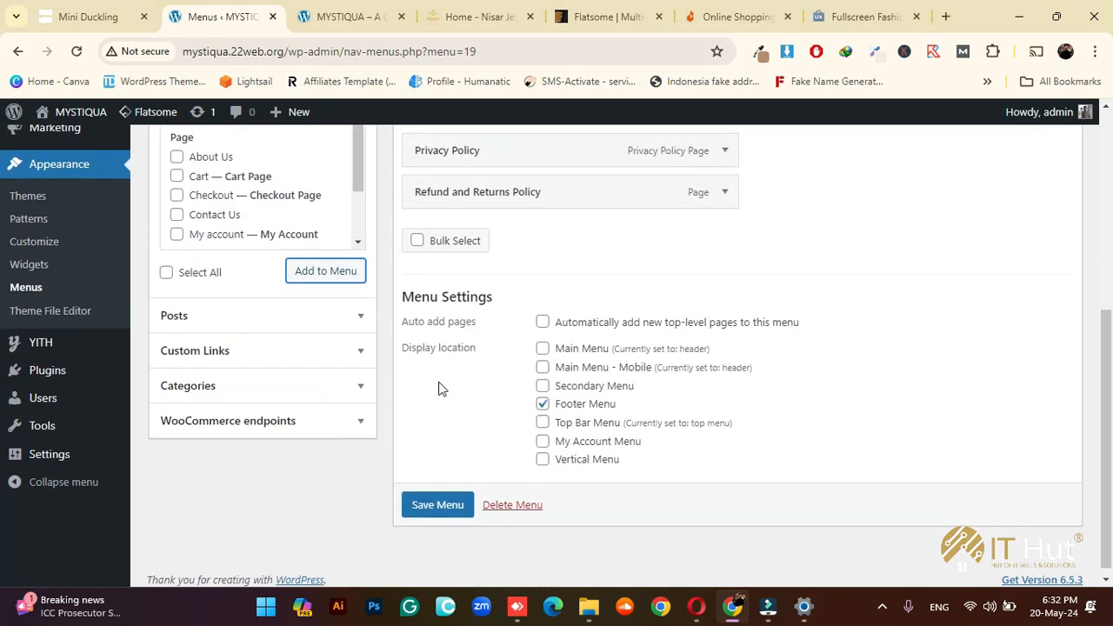
# Add a 'Customer Care' custom link with URL # and place it at the top of the footer menu
pyautogui.click(261, 364)
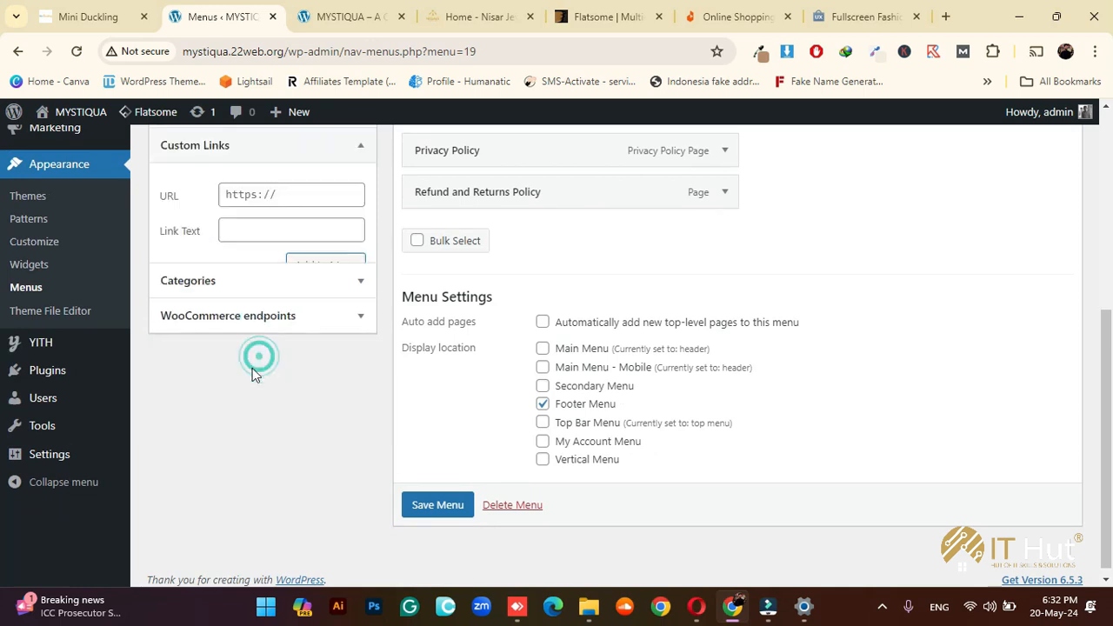
pyautogui.scroll(2, 229, 268)
pyautogui.click(280, 313)
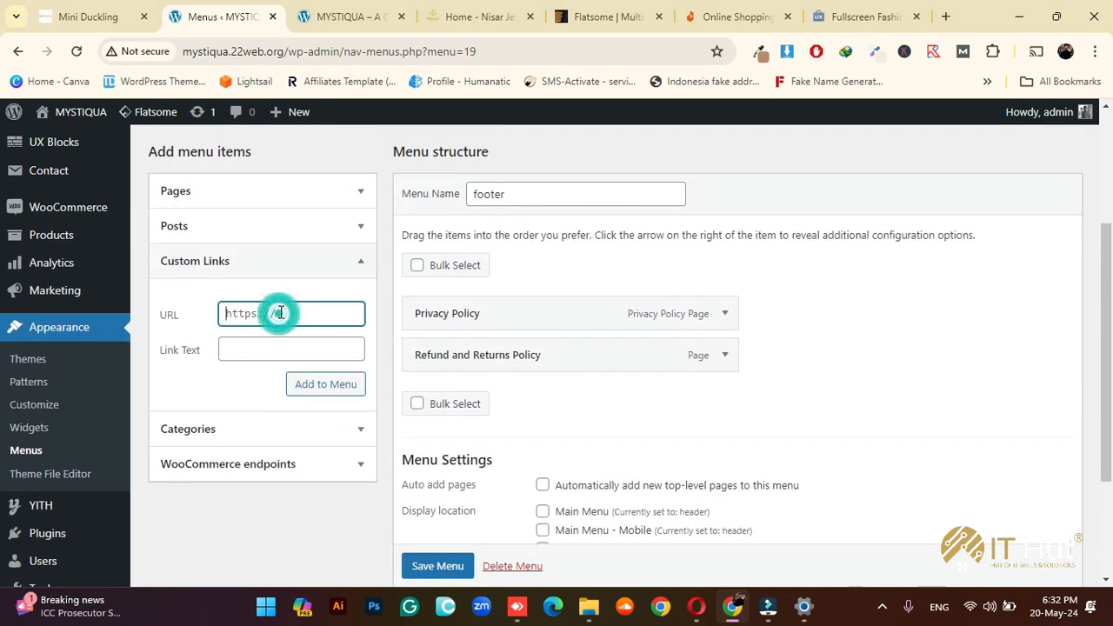
pyautogui.write('#')
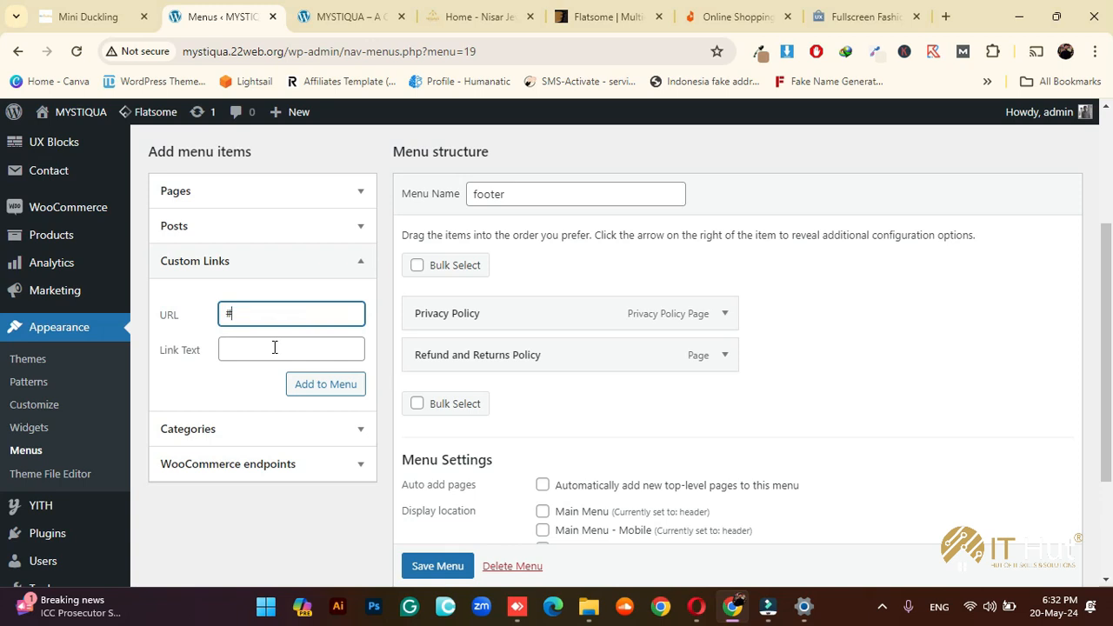
pyautogui.click(275, 348)
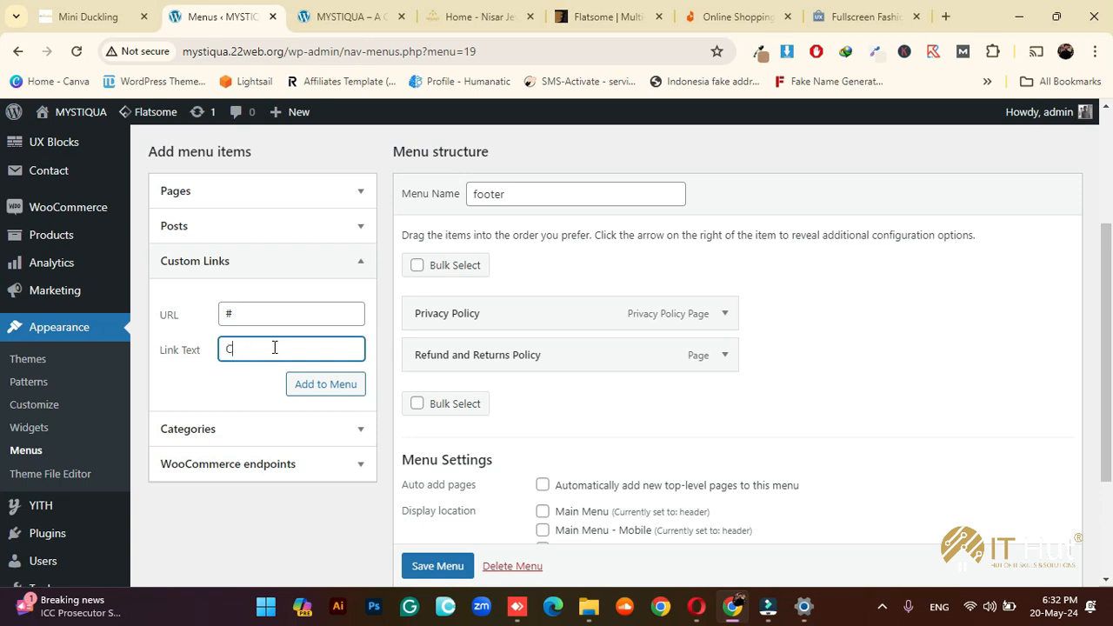
pyautogui.write('omer Care')
pyautogui.click(324, 385)
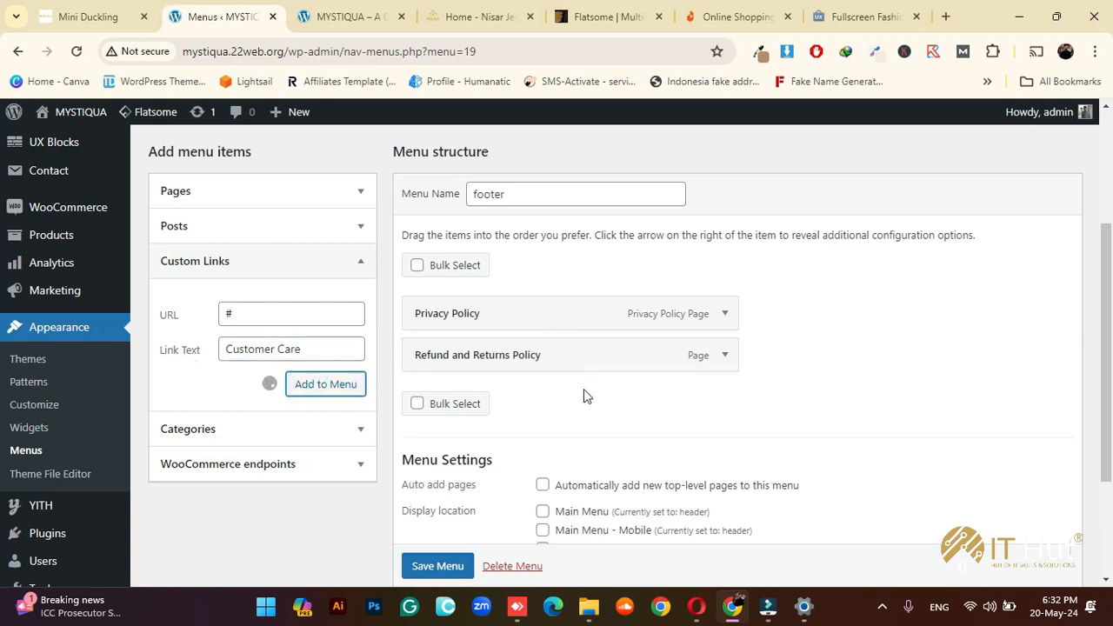
pyautogui.moveTo(550, 408); pyautogui.dragTo(565, 319)
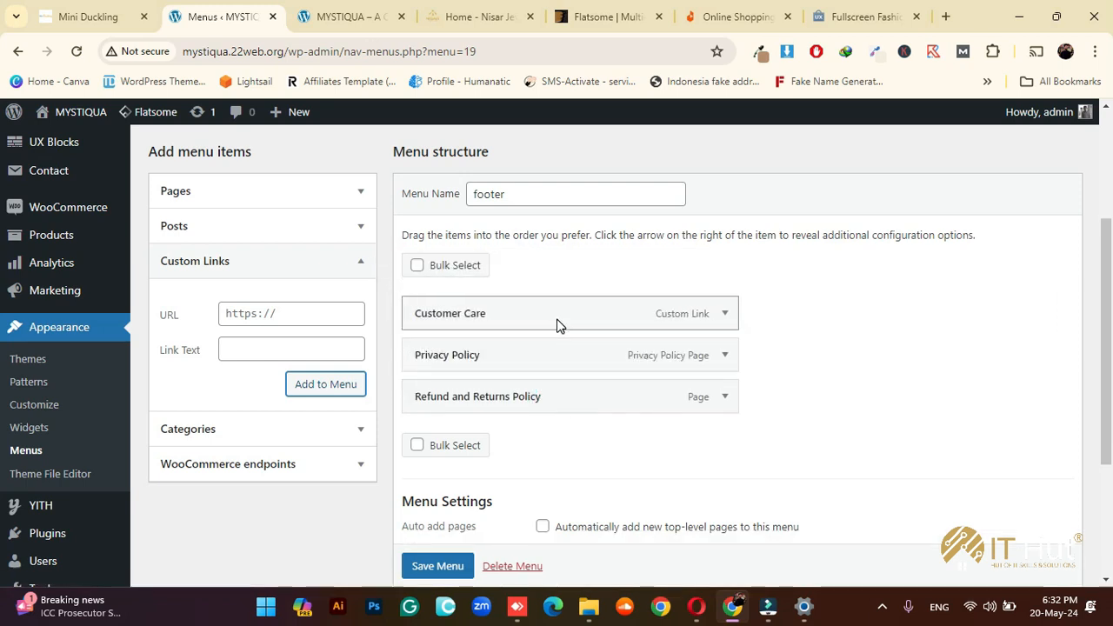
pyautogui.click(270, 344)
# Add a 'Track Your Delivery' custom link (URL #) below Customer Care and save the menu
pyautogui.doubleClick(274, 315)
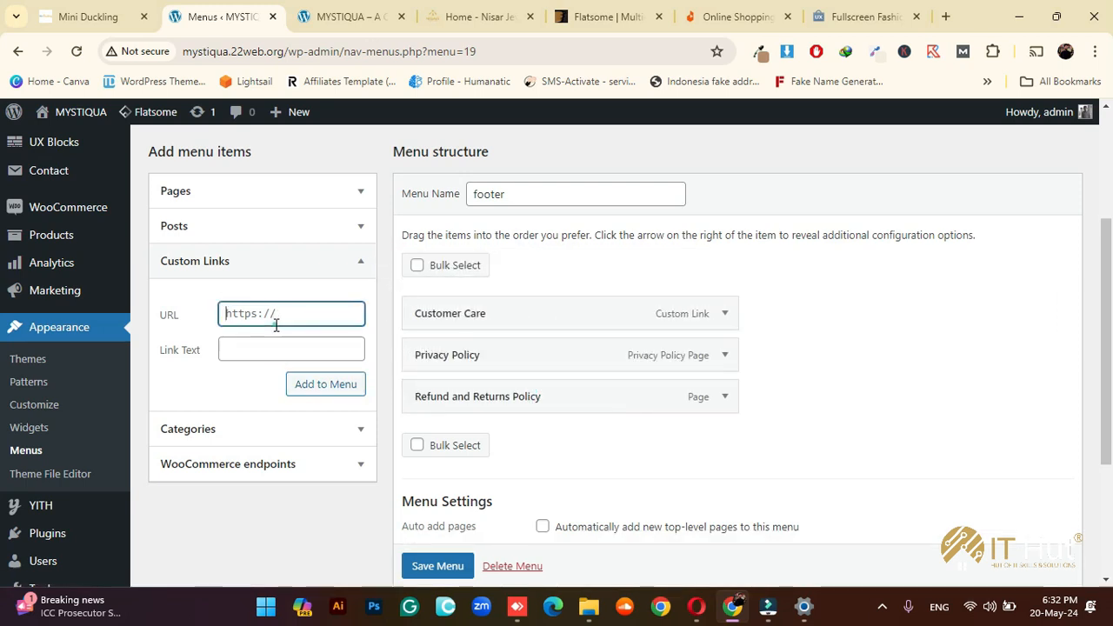
pyautogui.write('#')
pyautogui.click(264, 350)
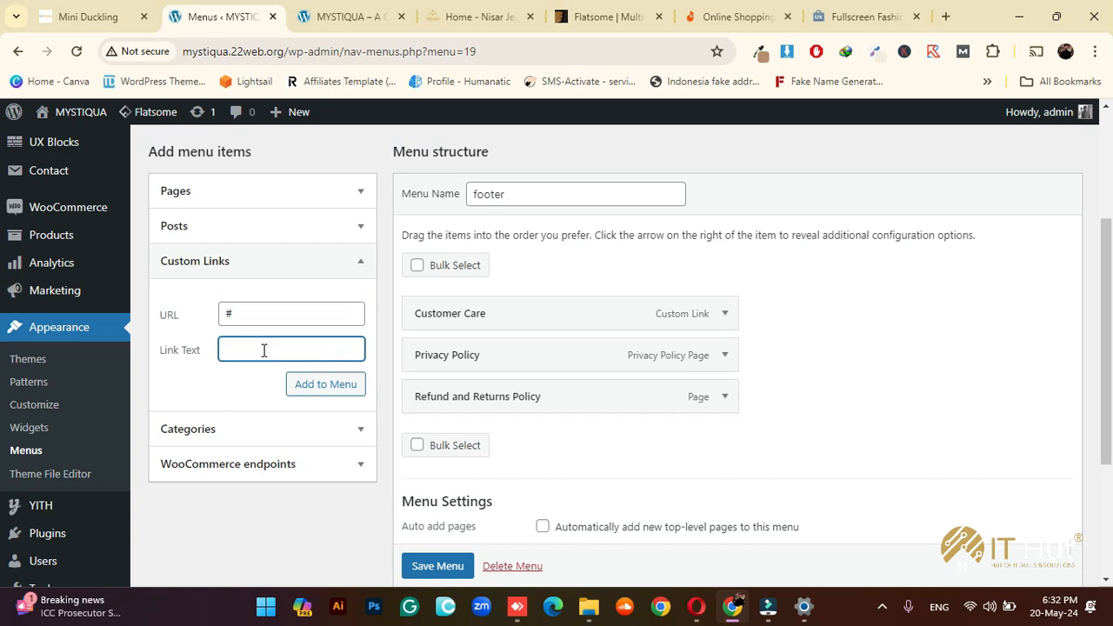
pyautogui.write('Track Your Delivery')
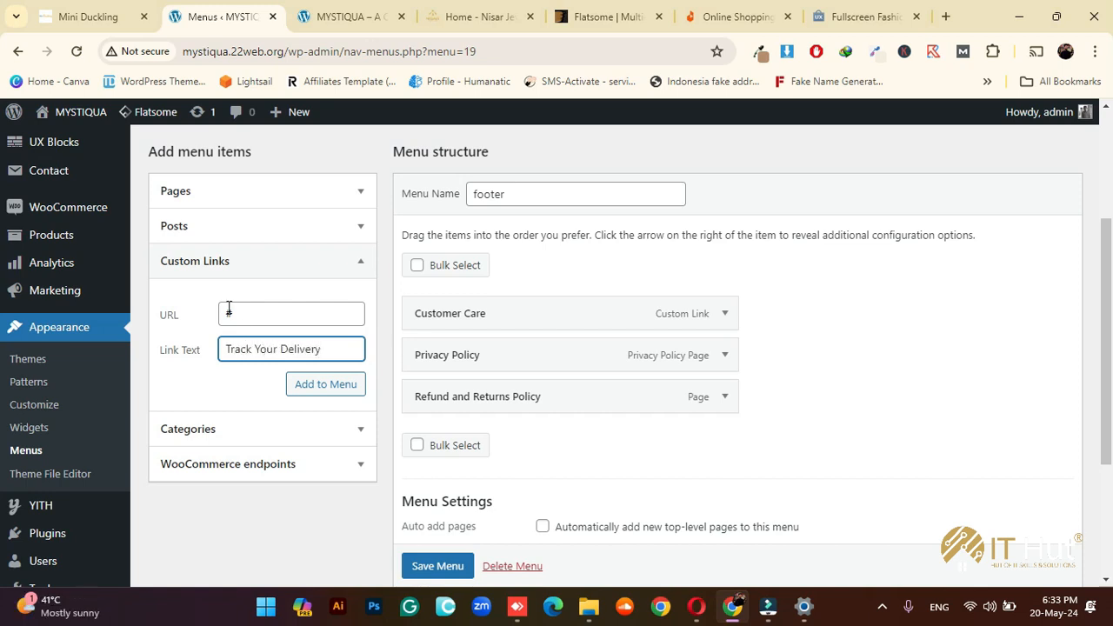
pyautogui.click(327, 385)
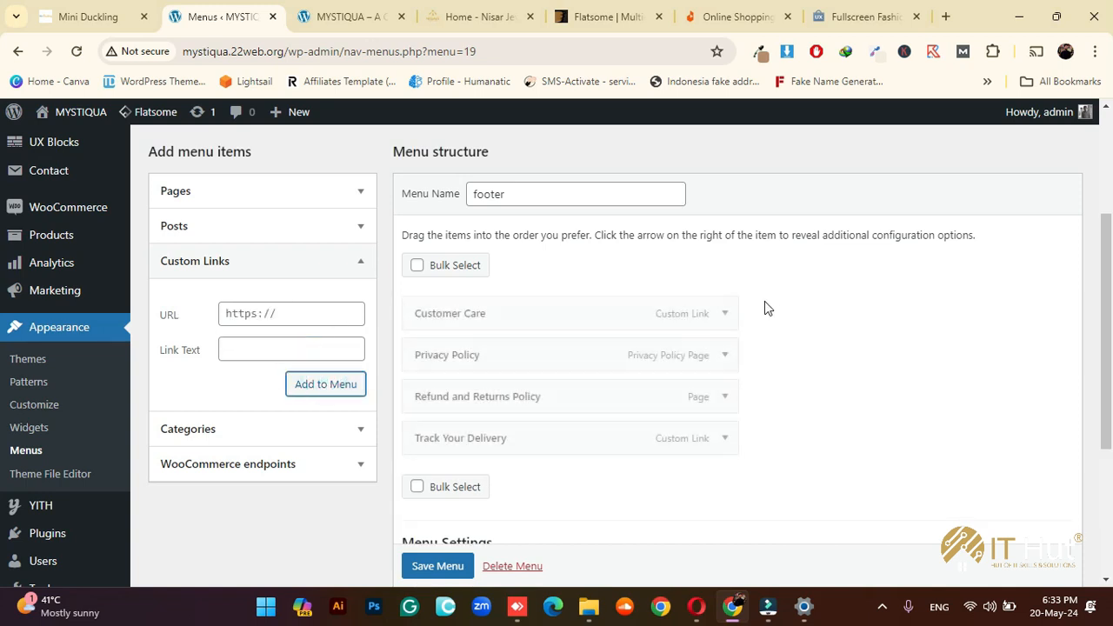
pyautogui.moveTo(565, 430); pyautogui.dragTo(563, 356)
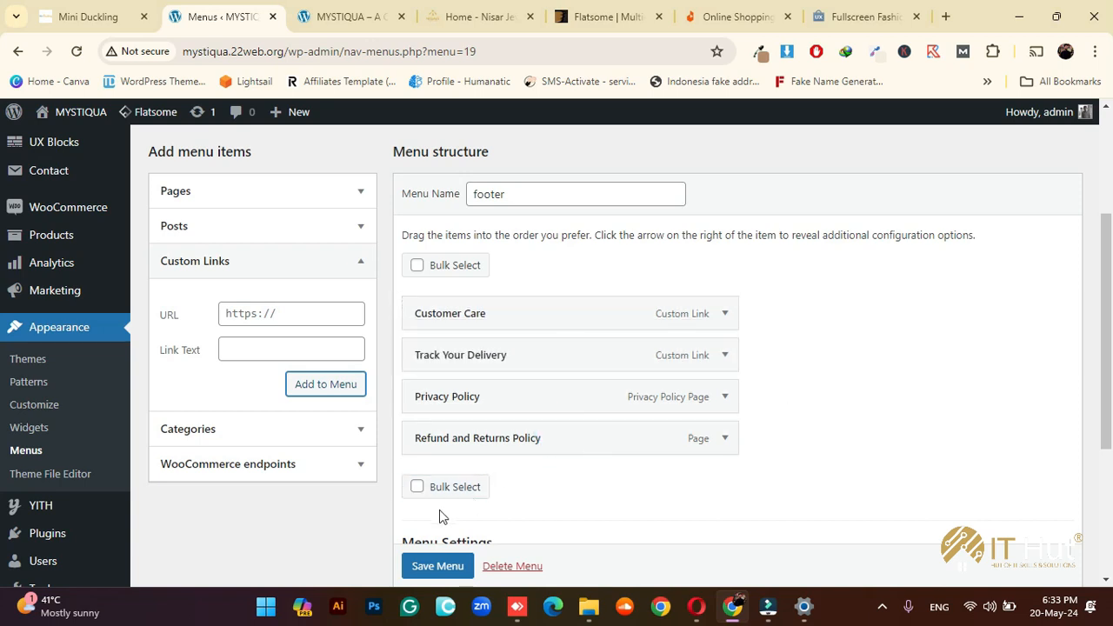
pyautogui.click(435, 566)
pyautogui.scroll(2, 820, 418)
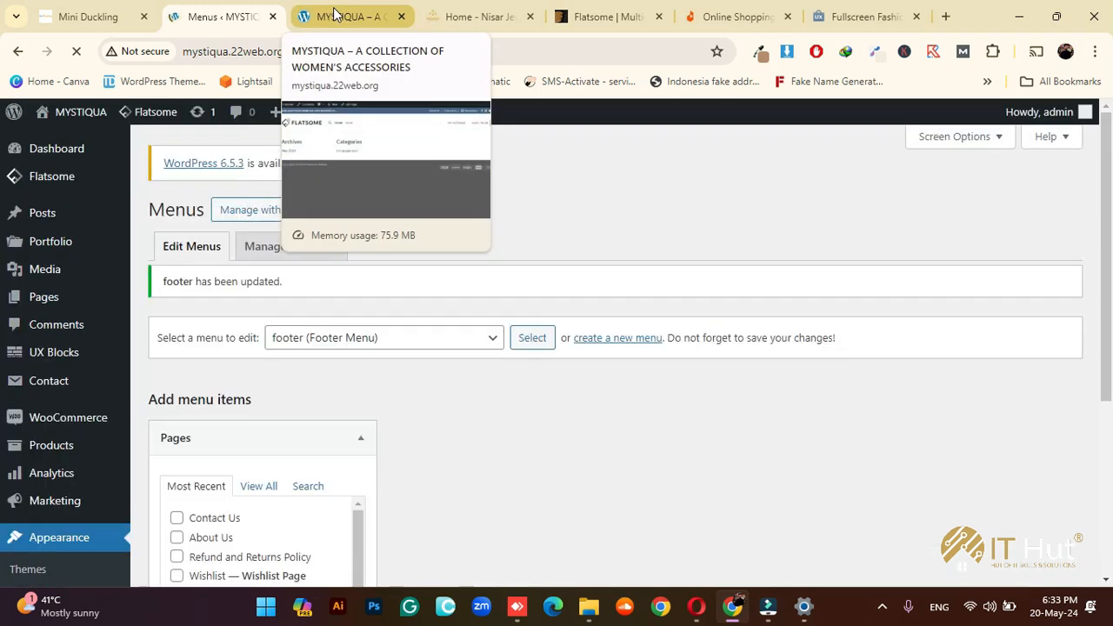
# Reload the live MYSTIQUA site to verify its four footer links, then bring up the Daraz shop
pyautogui.click(337, 15)
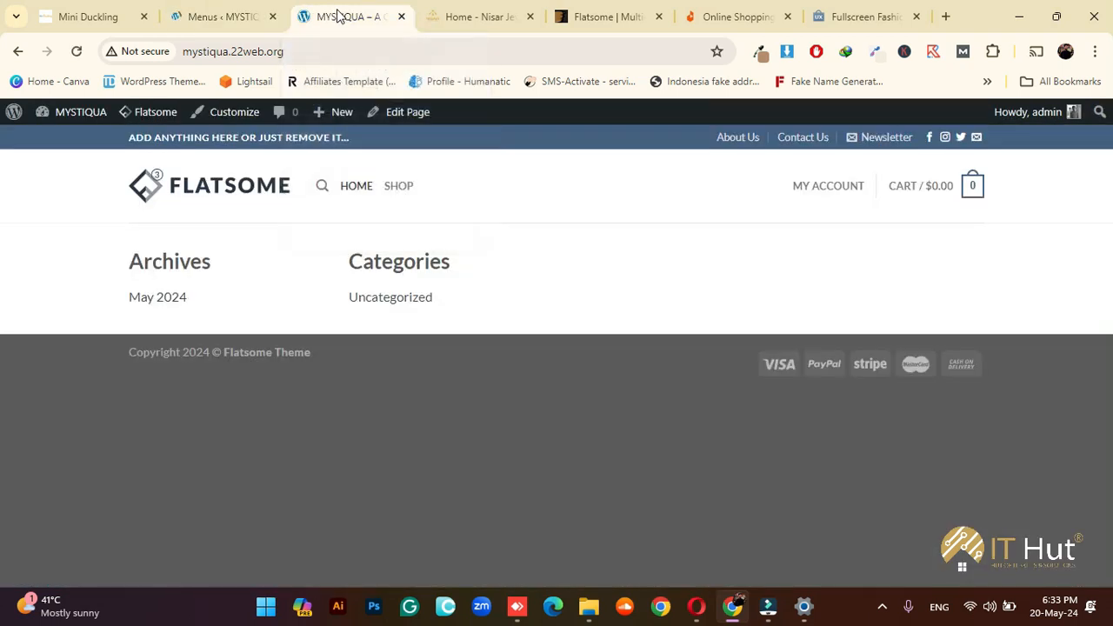
pyautogui.click(77, 52)
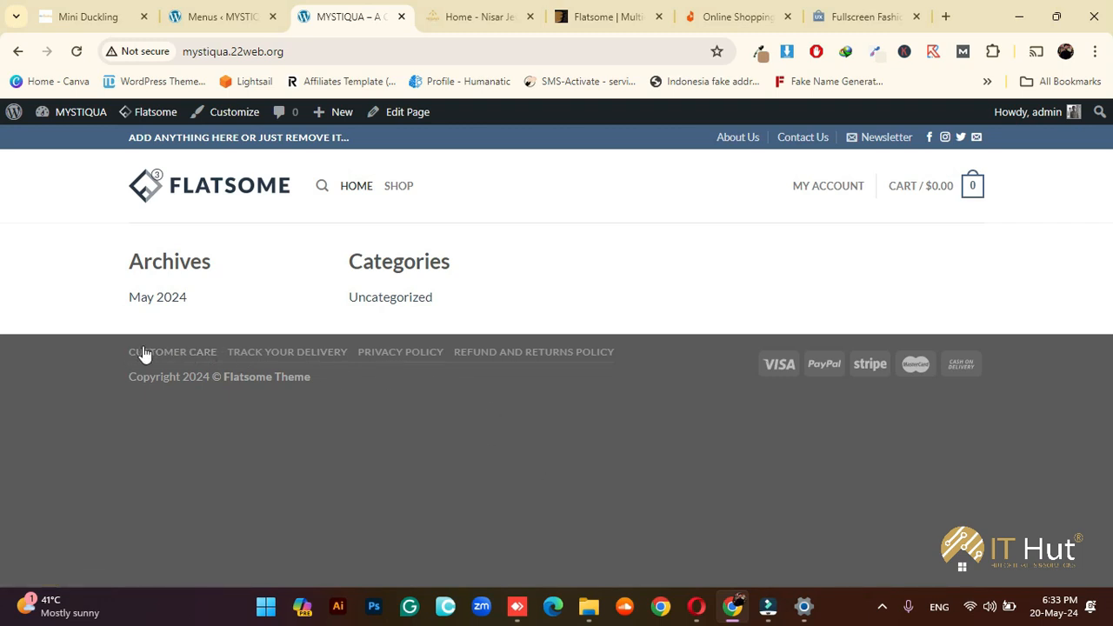
pyautogui.click(738, 17)
pyautogui.scroll(-15, 3, 519)
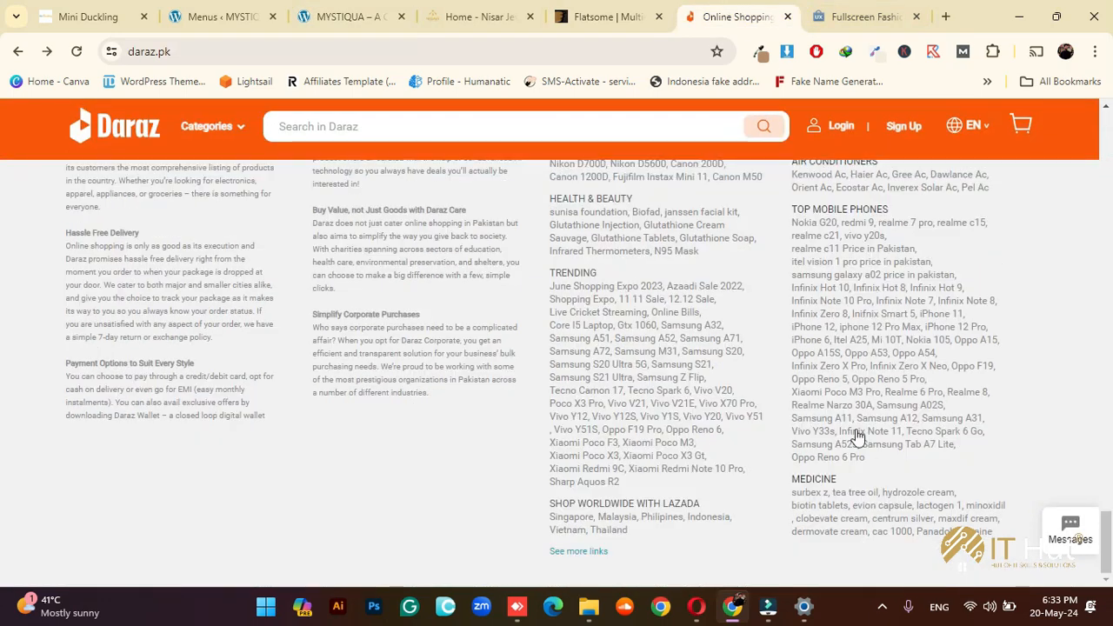
# Scroll through the Daraz homepage footer columns, then go back to the WordPress Menus tab
pyautogui.scroll(10, 280, 282)
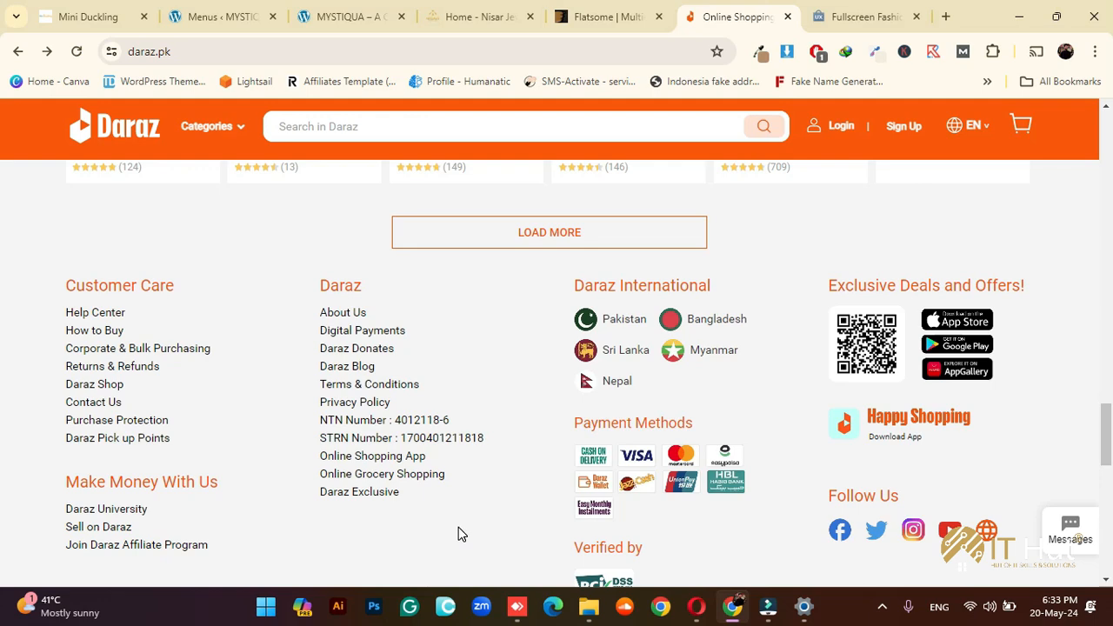
pyautogui.scroll(20, 461, 522)
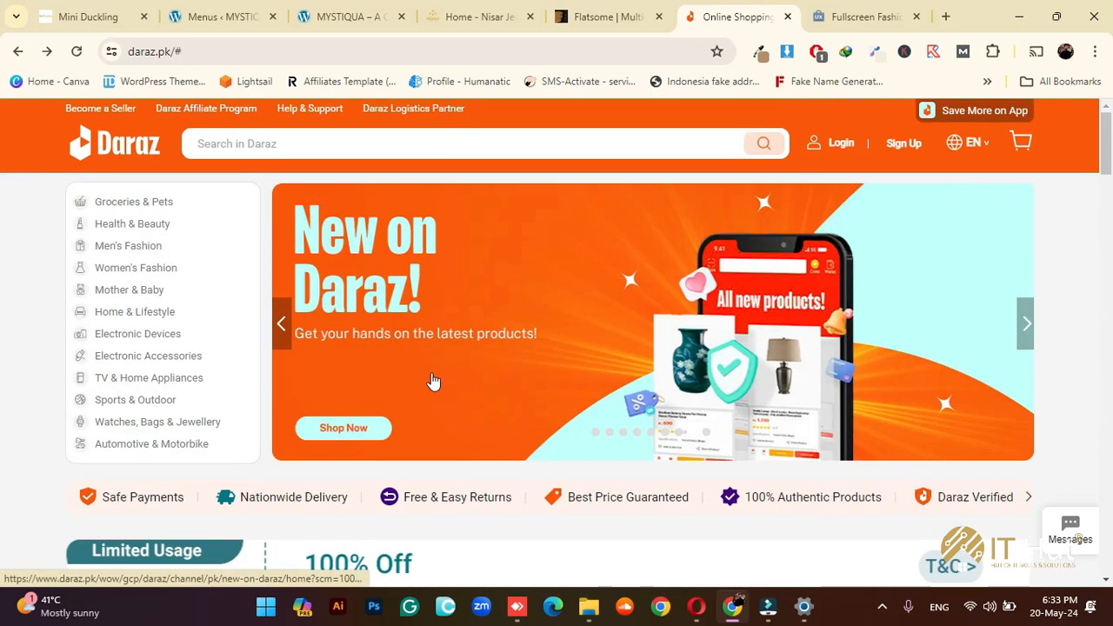
pyautogui.scroll(-3, 3, 216)
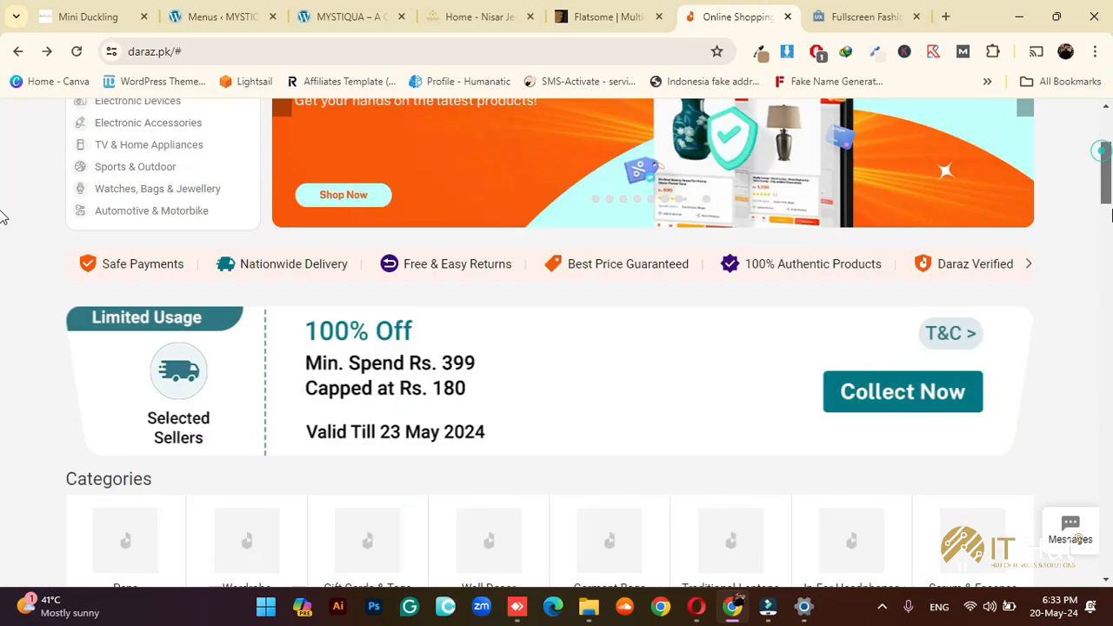
pyautogui.moveTo(1111, 216); pyautogui.dragTo(1110, 459)
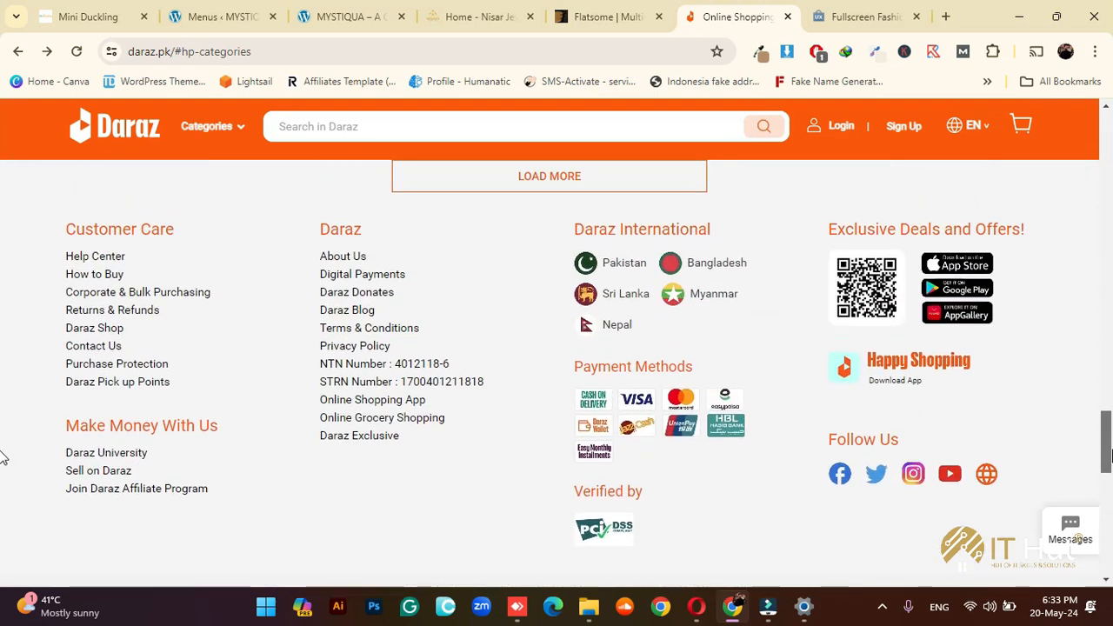
pyautogui.click(228, 14)
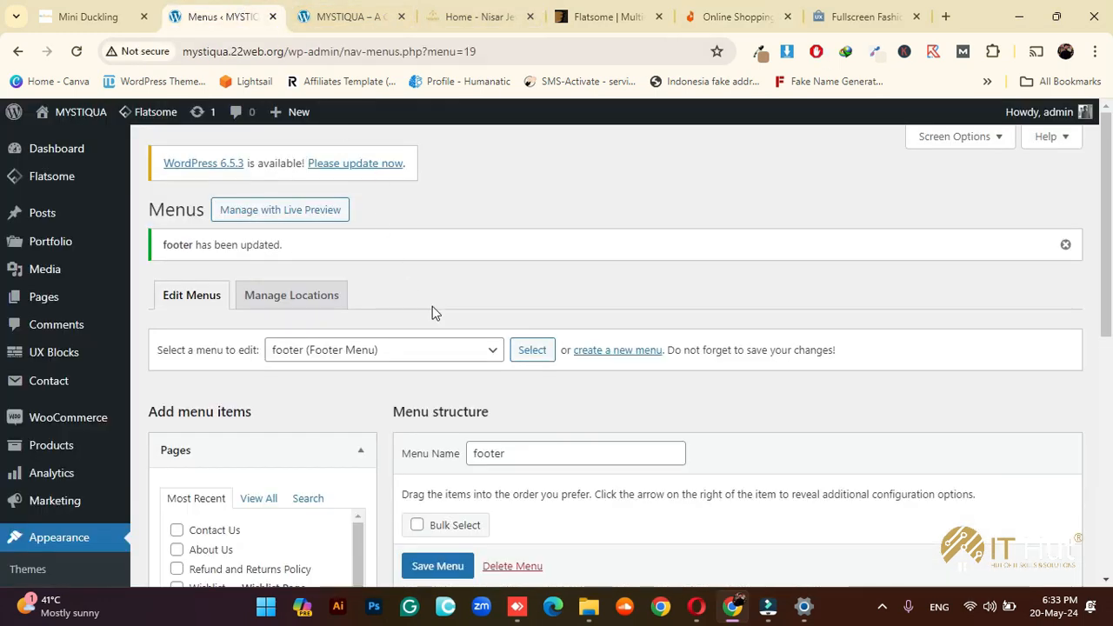
# Uncheck the Footer Menu location for the footer menu and save it
pyautogui.scroll(-2, 904, 437)
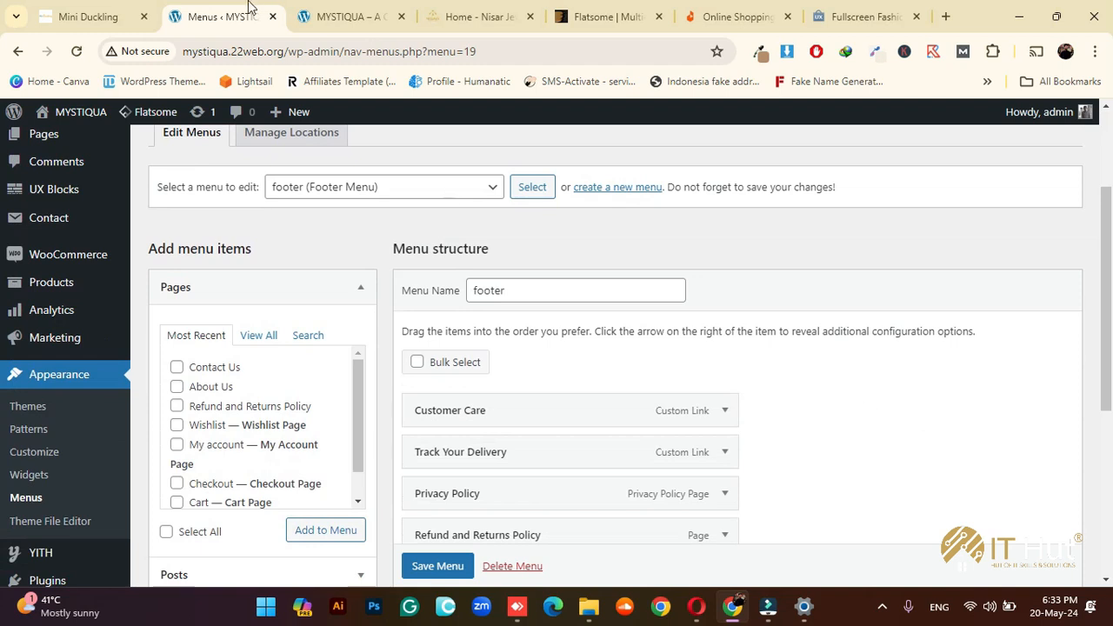
pyautogui.click(317, 12)
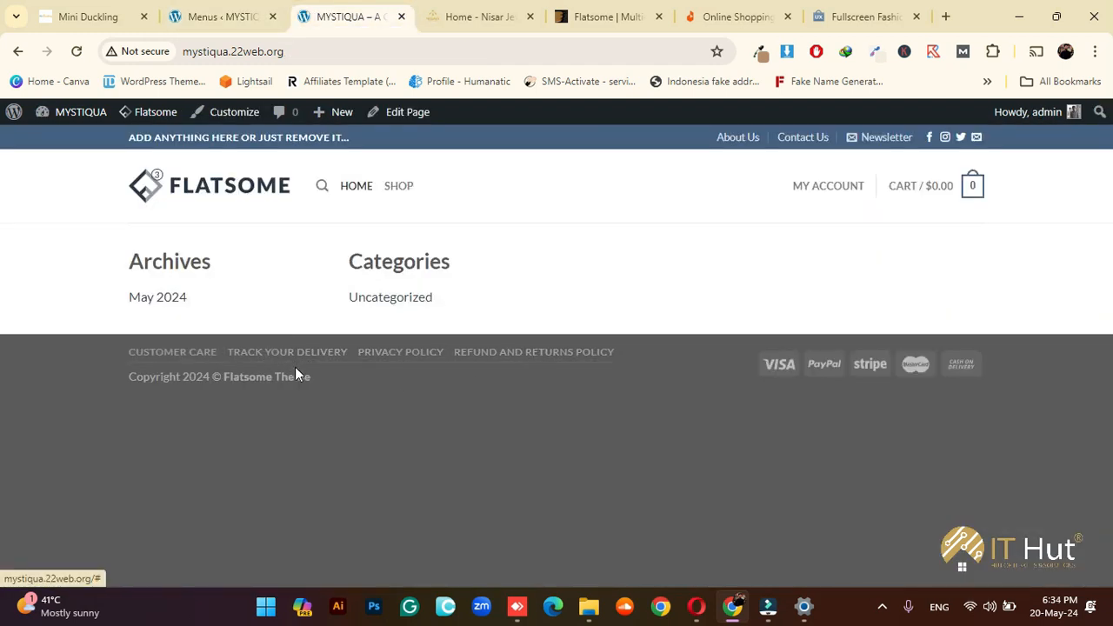
pyautogui.click(213, 14)
pyautogui.scroll(-3, 565, 428)
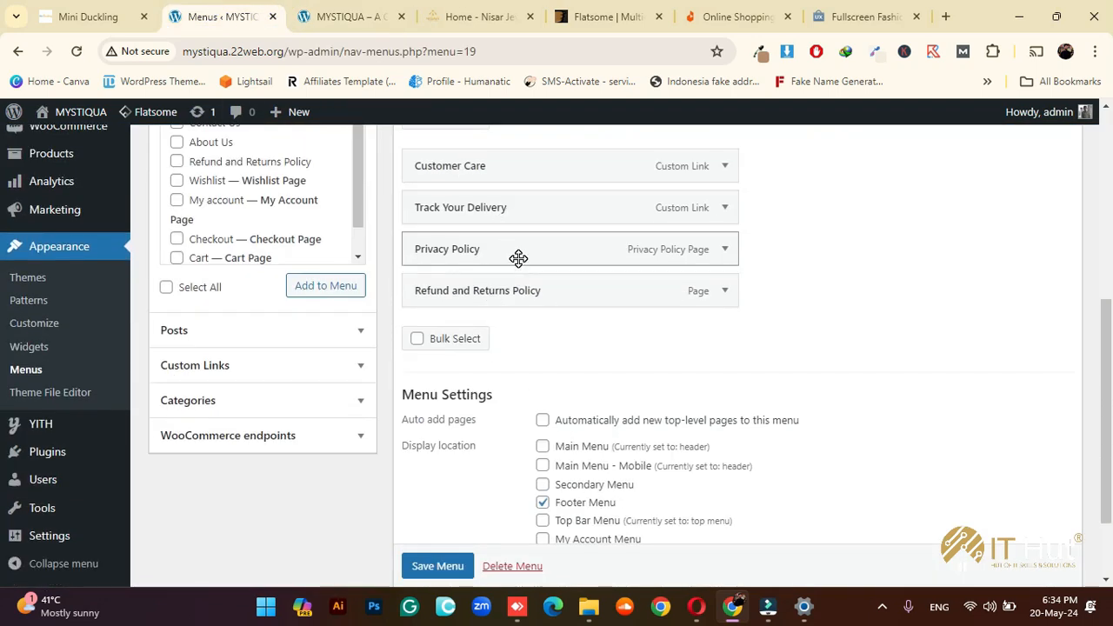
pyautogui.scroll(-2, 538, 348)
pyautogui.click(542, 395)
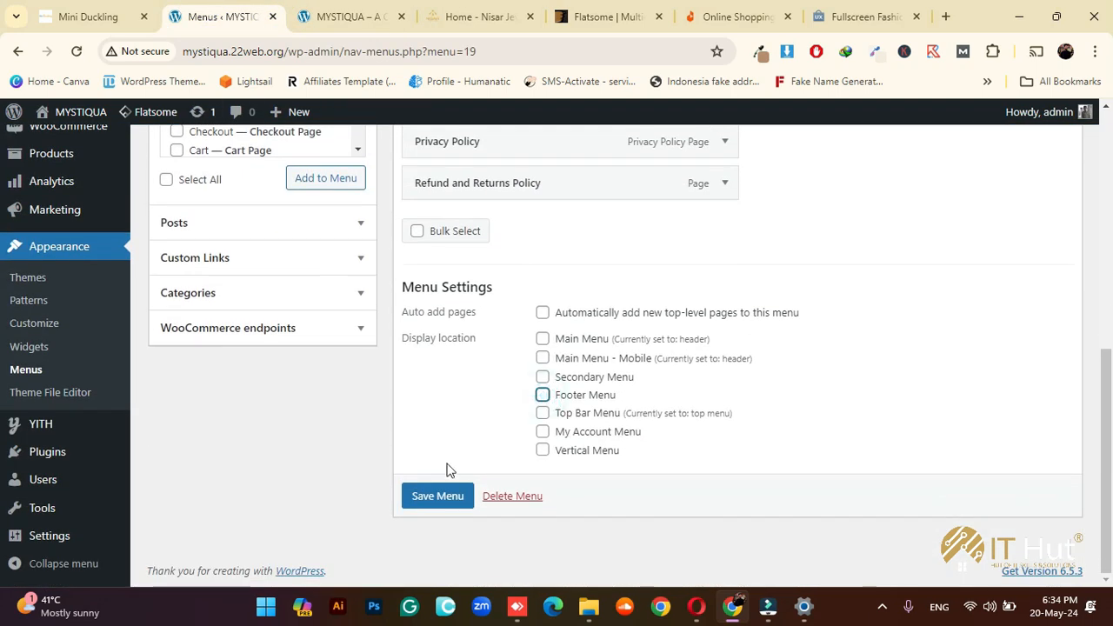
pyautogui.click(437, 494)
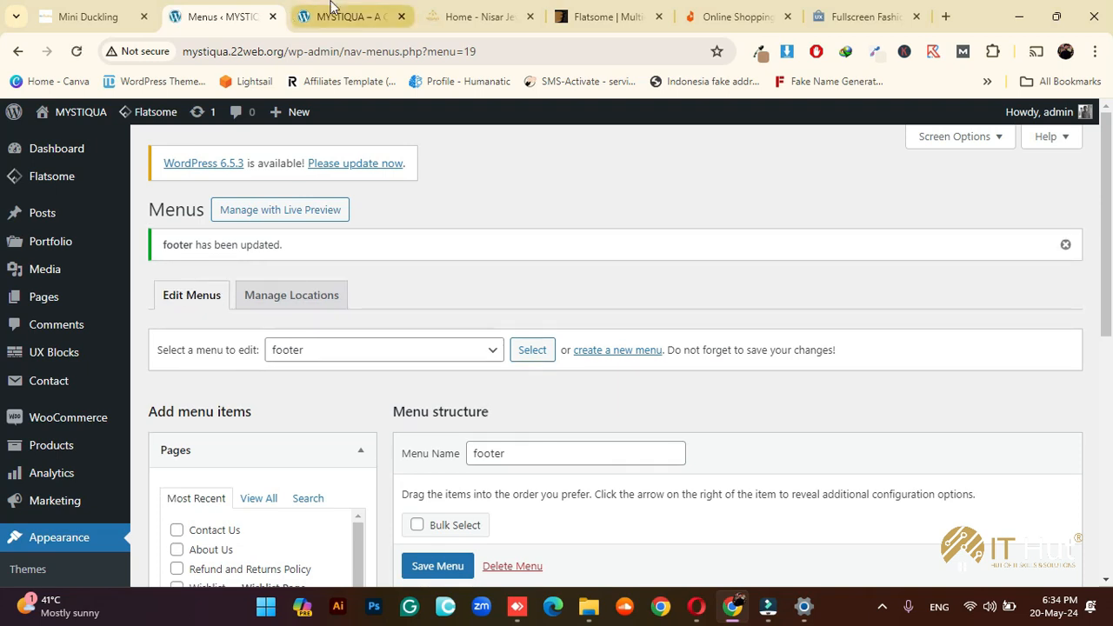
# Reload the live site to confirm the footer links are gone, then begin a new menu
pyautogui.click(348, 17)
pyautogui.click(77, 52)
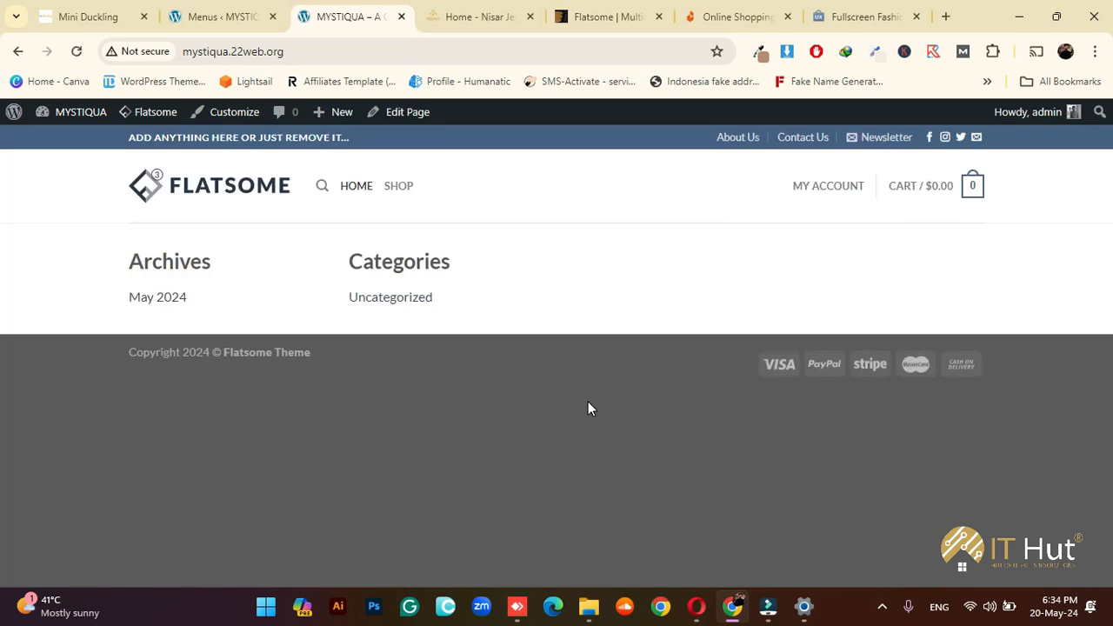
pyautogui.click(222, 16)
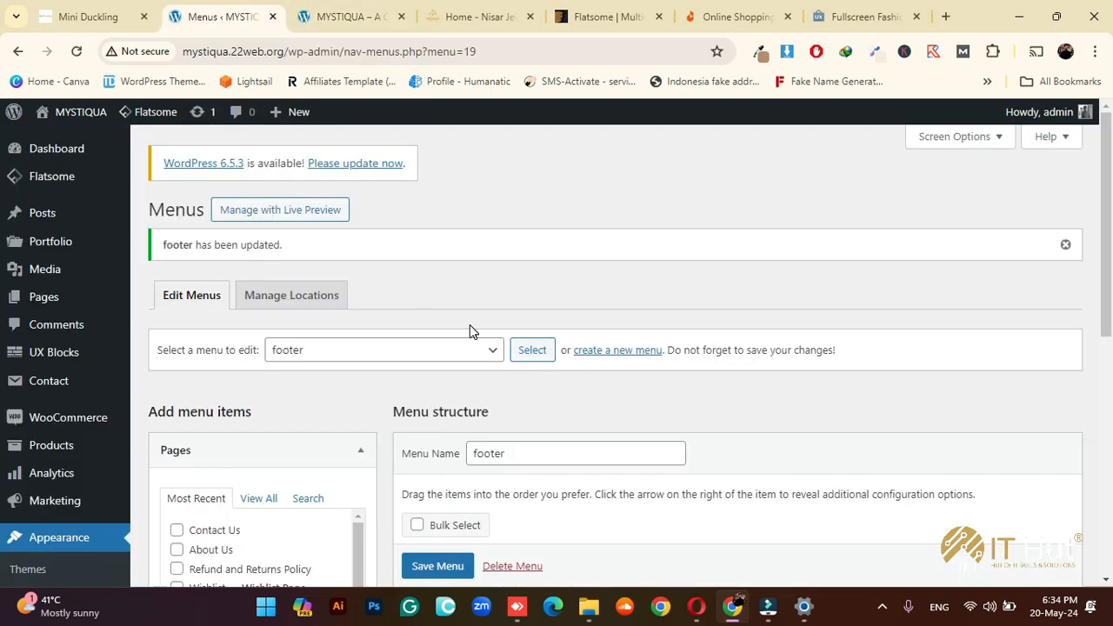
pyautogui.click(589, 351)
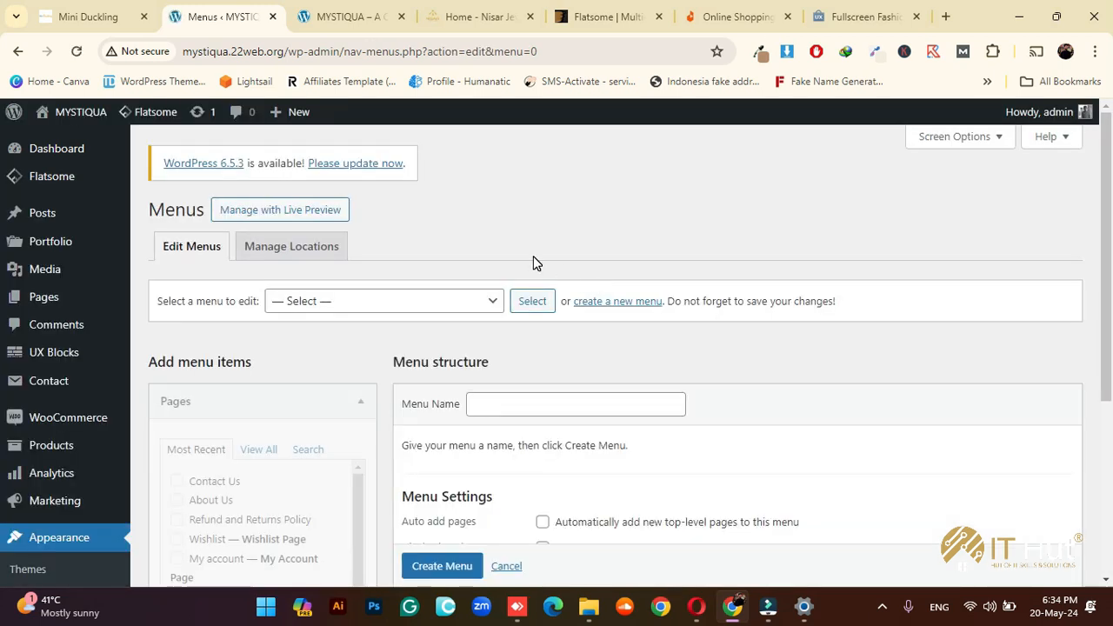
# Create 'vertical menu' assigned to the Vertical Menu location, then view the live storefront
pyautogui.scroll(-1, 520, 348)
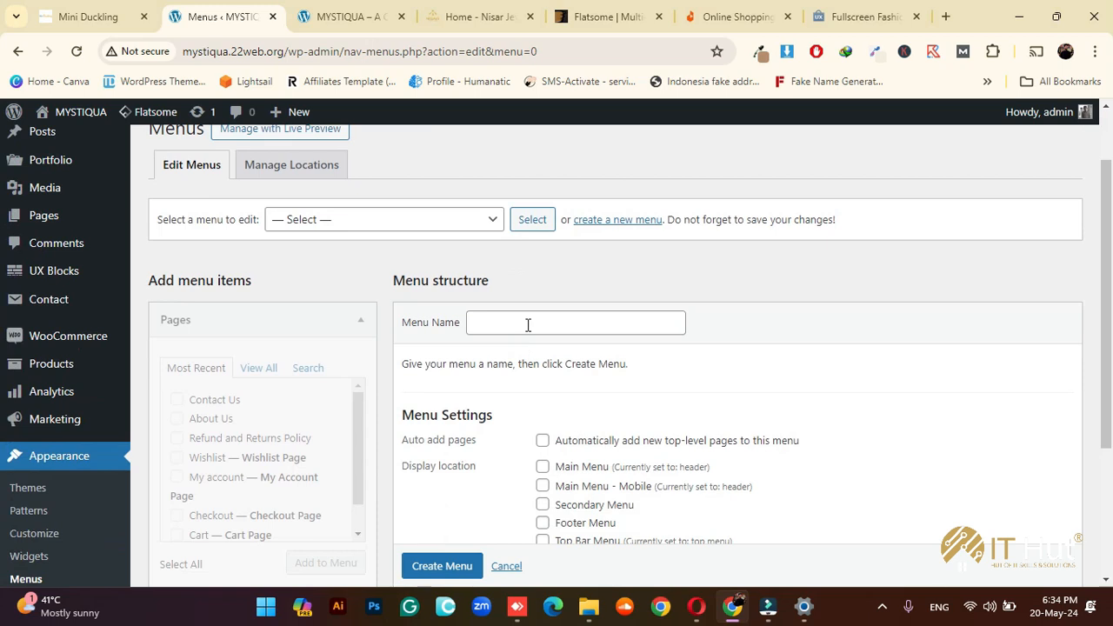
pyautogui.click(527, 324)
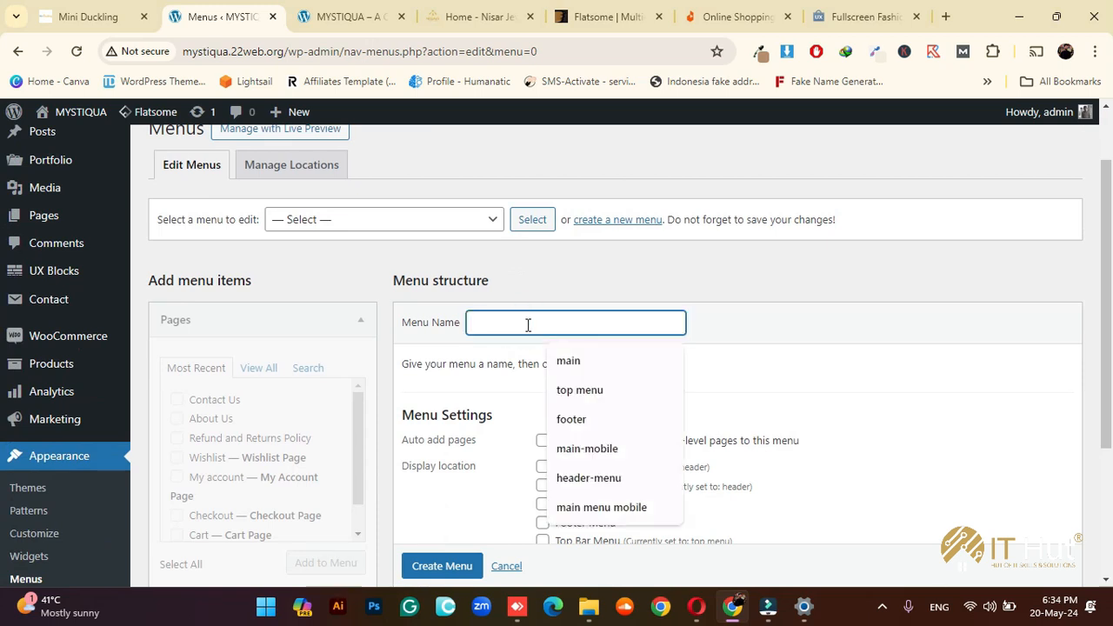
pyautogui.write('Verti')
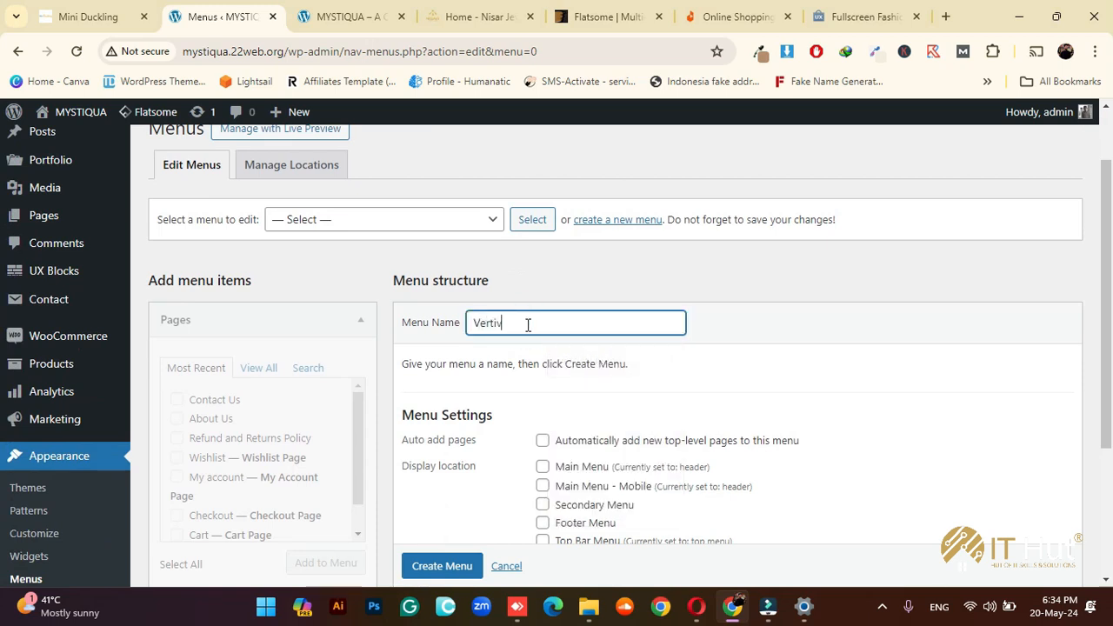
pyautogui.write('cal M')
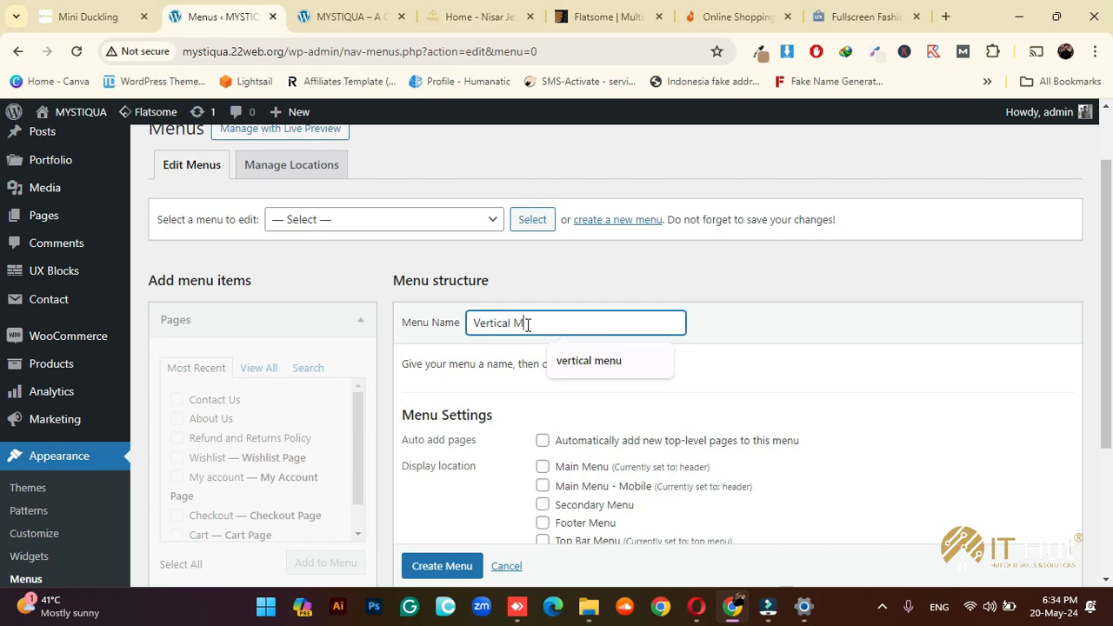
pyautogui.write('enu')
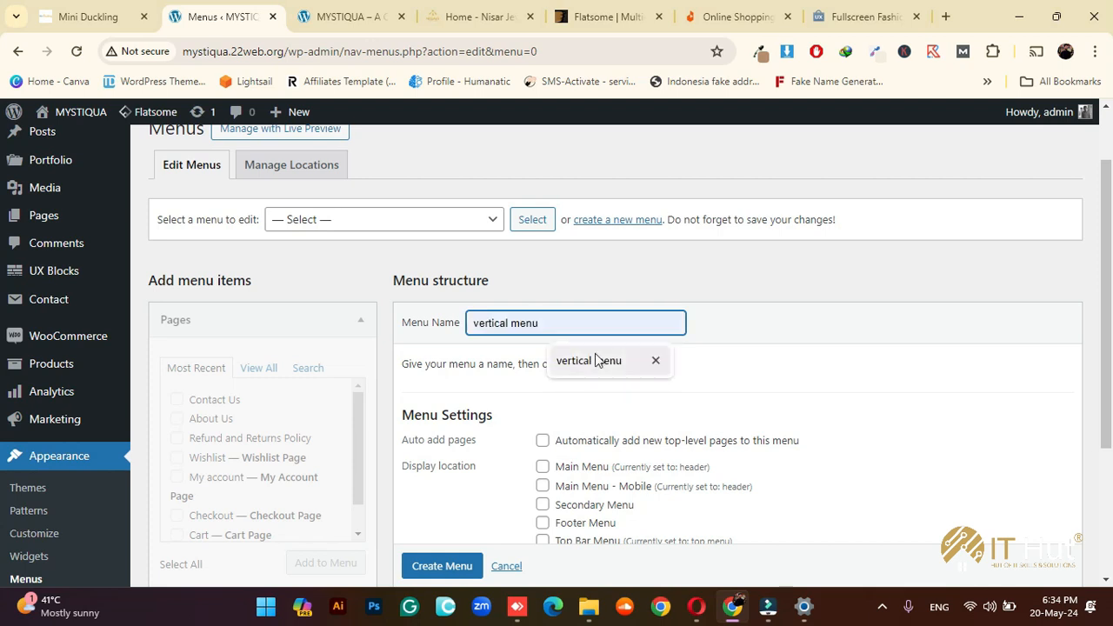
pyautogui.click(592, 360)
pyautogui.scroll(-1, 662, 414)
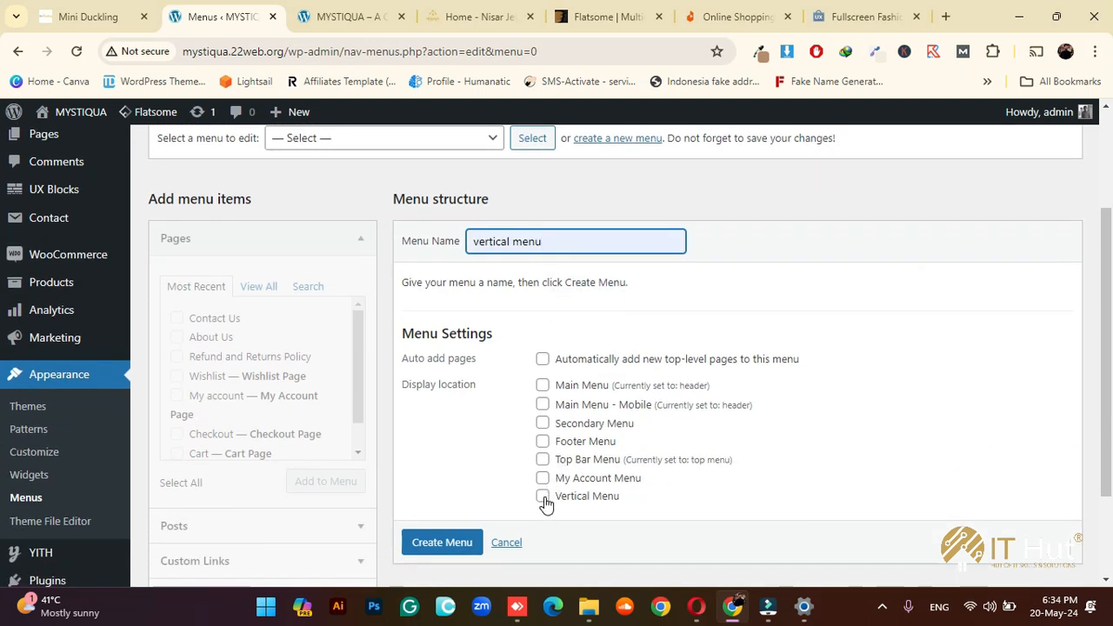
pyautogui.click(542, 497)
pyautogui.scroll(-1, 683, 475)
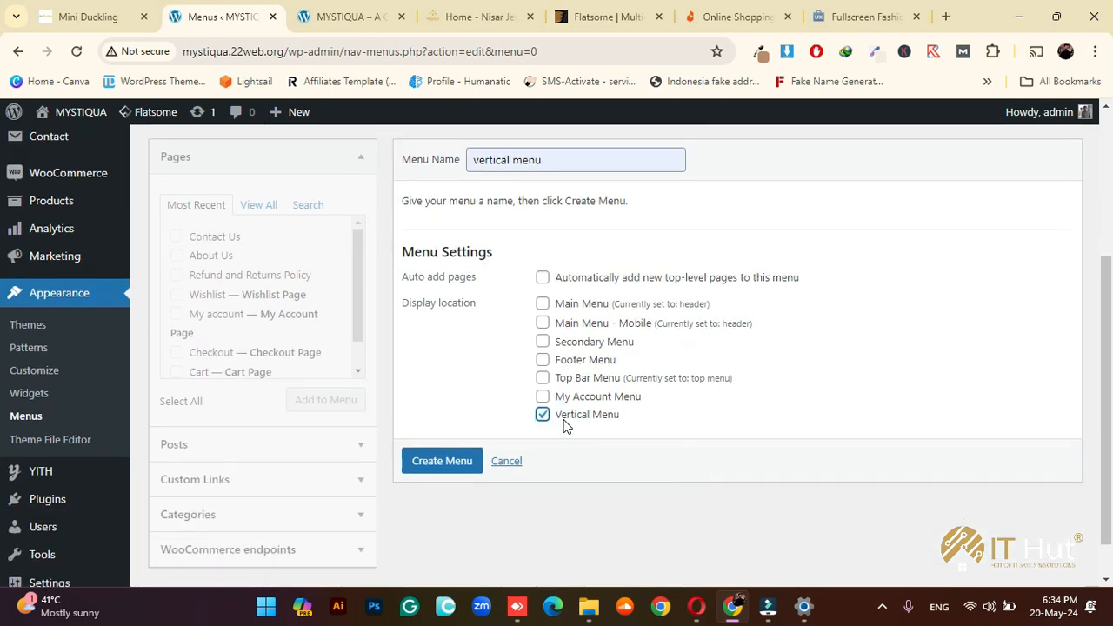
pyautogui.click(470, 463)
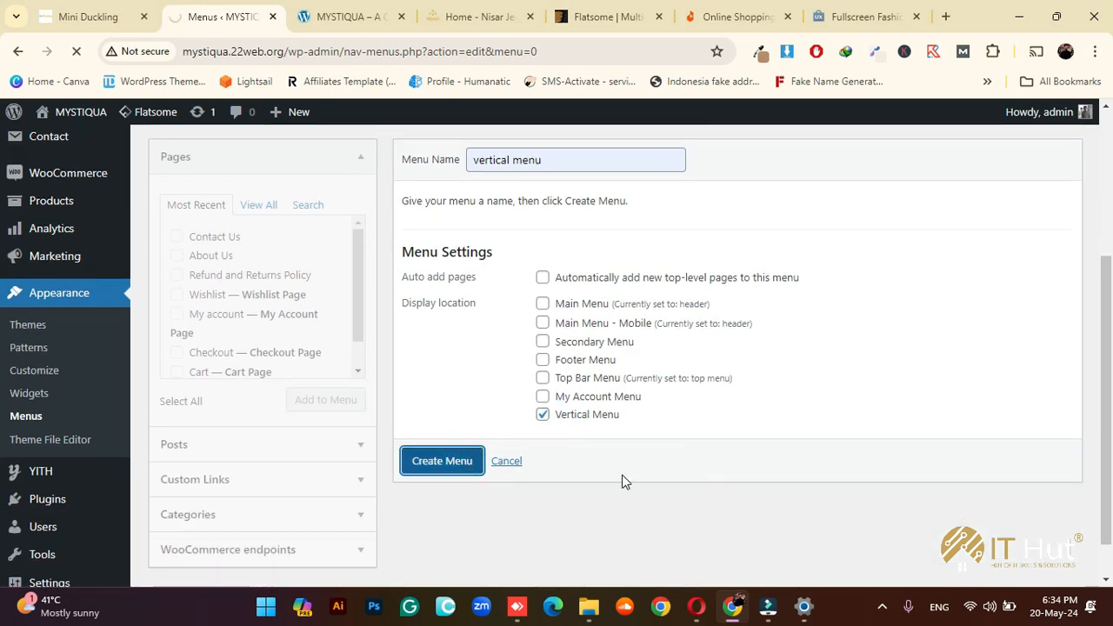
pyautogui.click(352, 22)
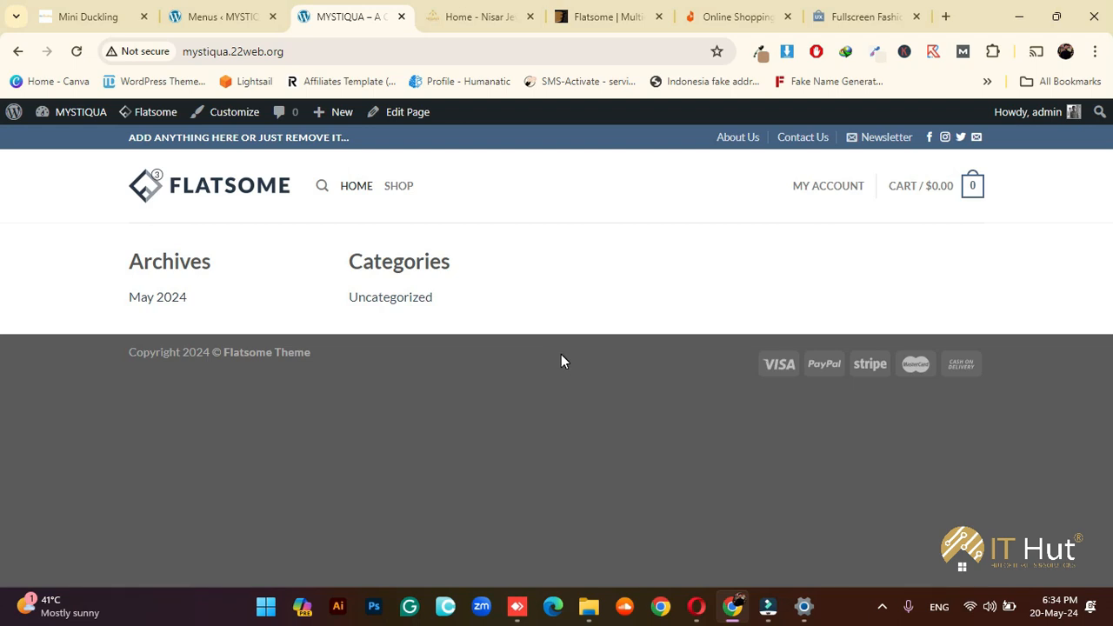
pyautogui.click(882, 607)
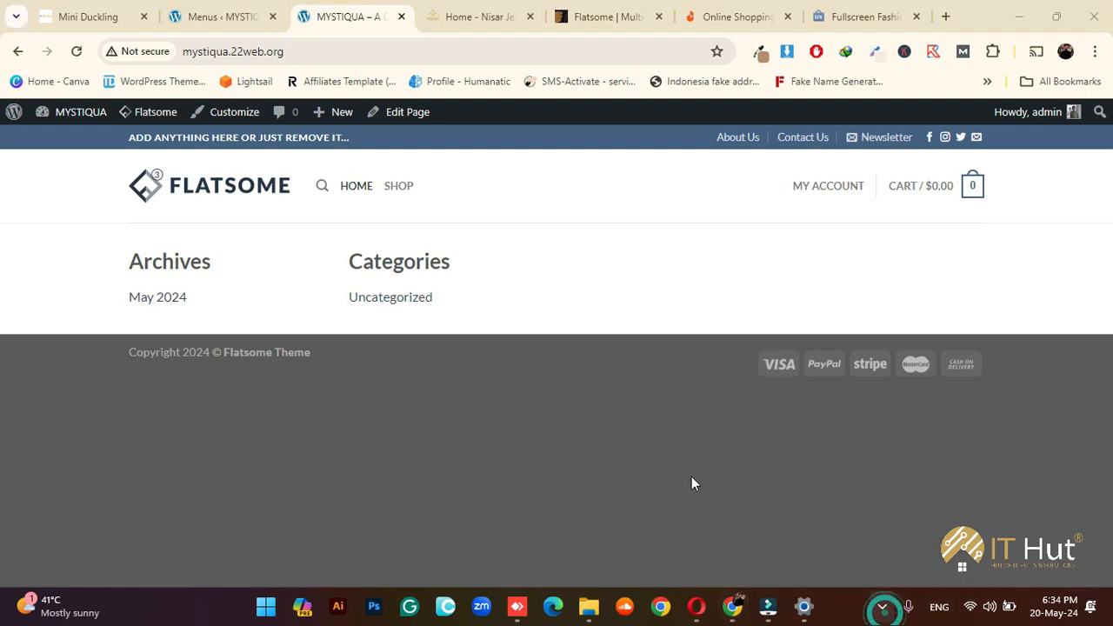
# Tick the Home, Privacy Policy, About Us, Cart, Checkout and Contact Us pages
pyautogui.click(212, 13)
pyautogui.scroll(-3, 730, 432)
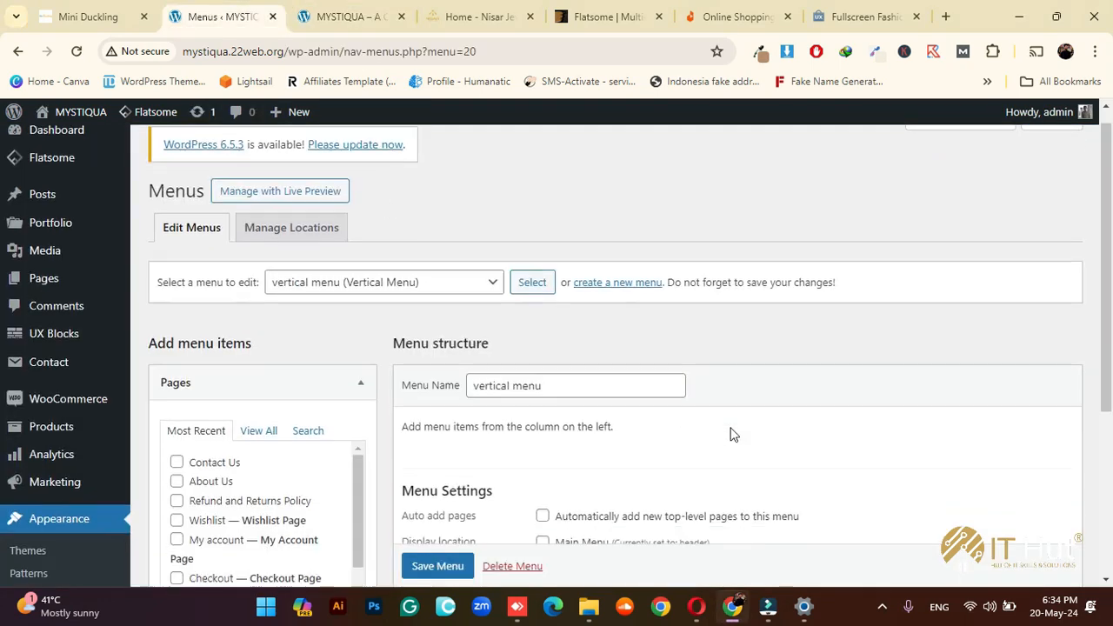
pyautogui.scroll(-1, 733, 357)
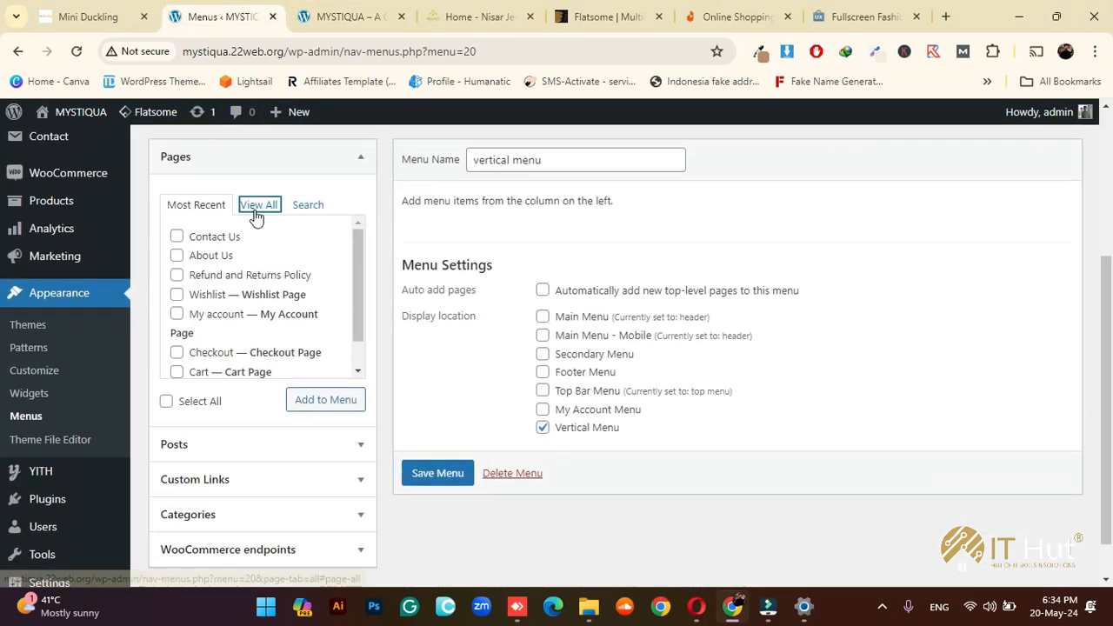
pyautogui.click(258, 204)
pyautogui.click(176, 237)
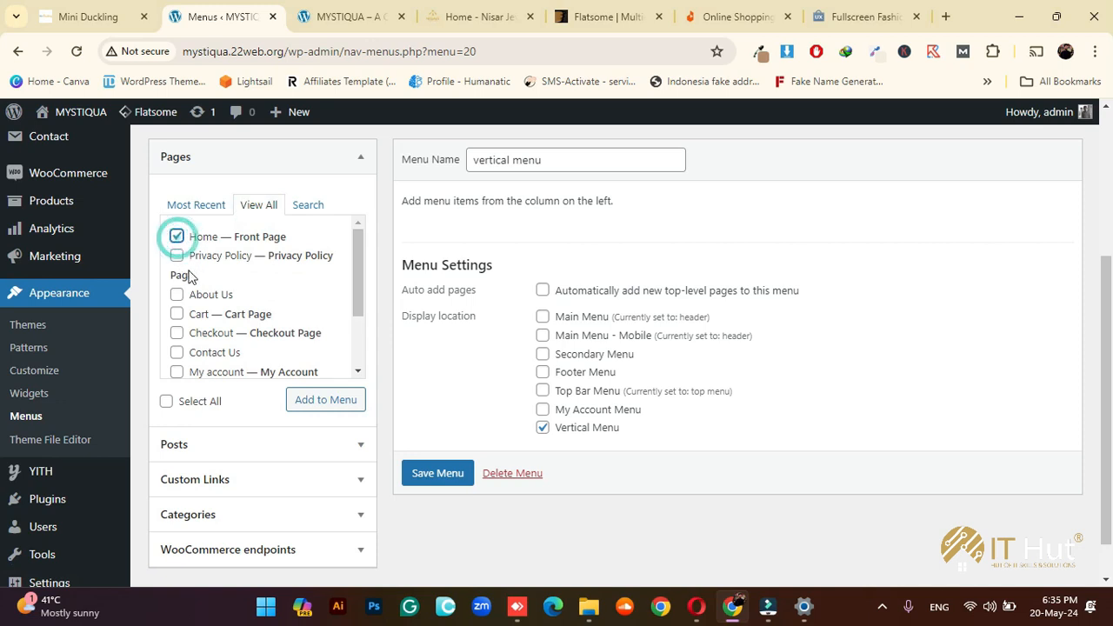
pyautogui.click(177, 256)
pyautogui.click(176, 294)
pyautogui.click(176, 314)
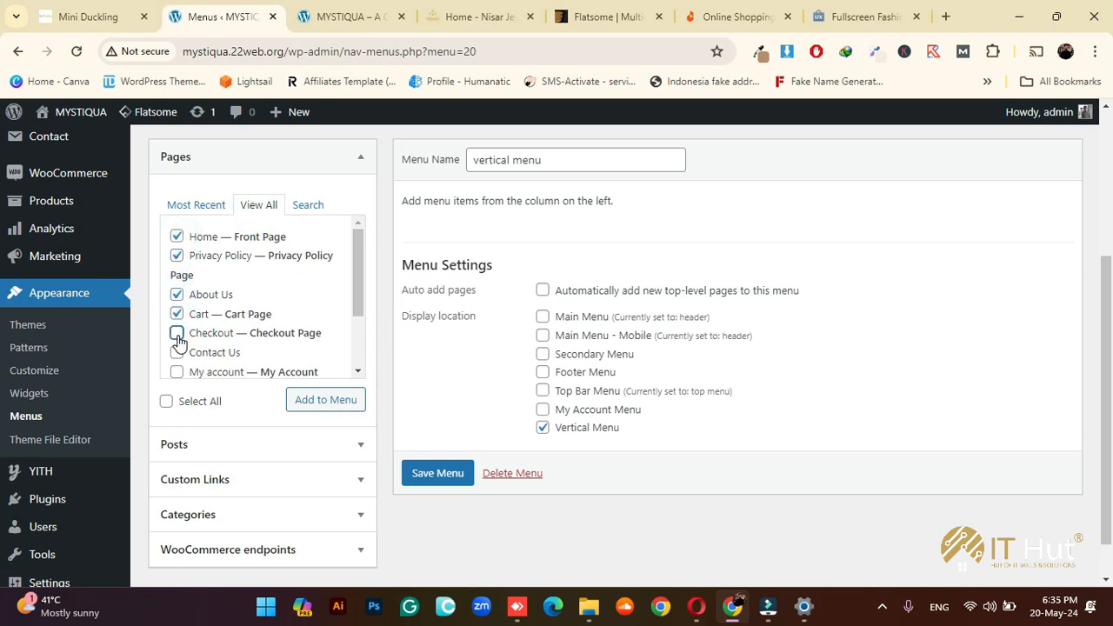
pyautogui.click(177, 334)
pyautogui.click(177, 352)
# Glance at the Daraz site for reference, then return to the menu settings page
pyautogui.click(717, 16)
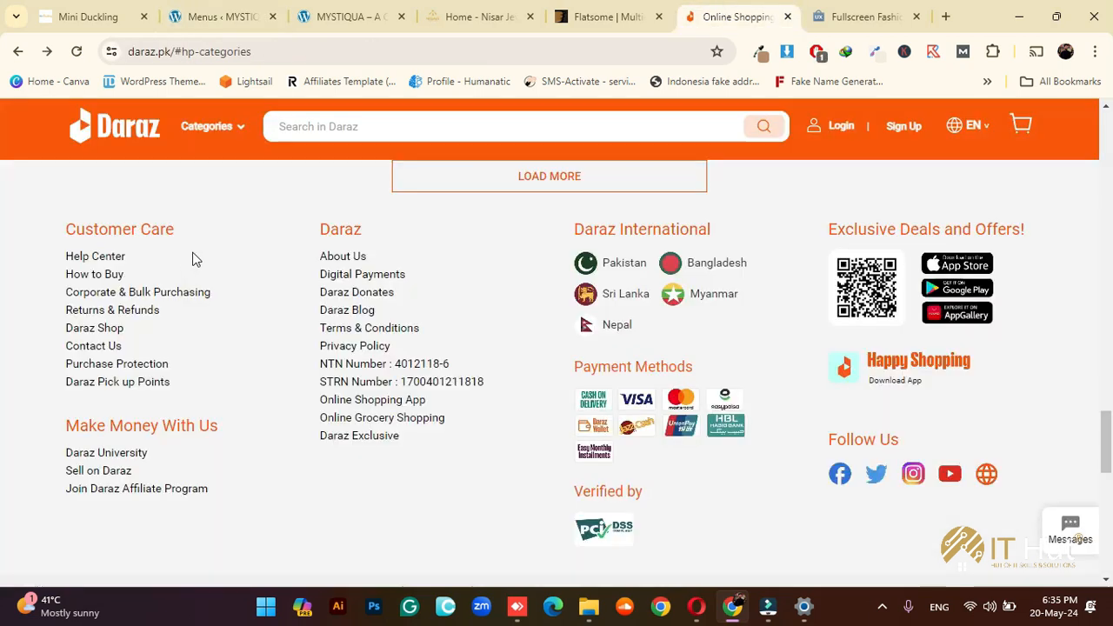
pyautogui.scroll(20, 299, 273)
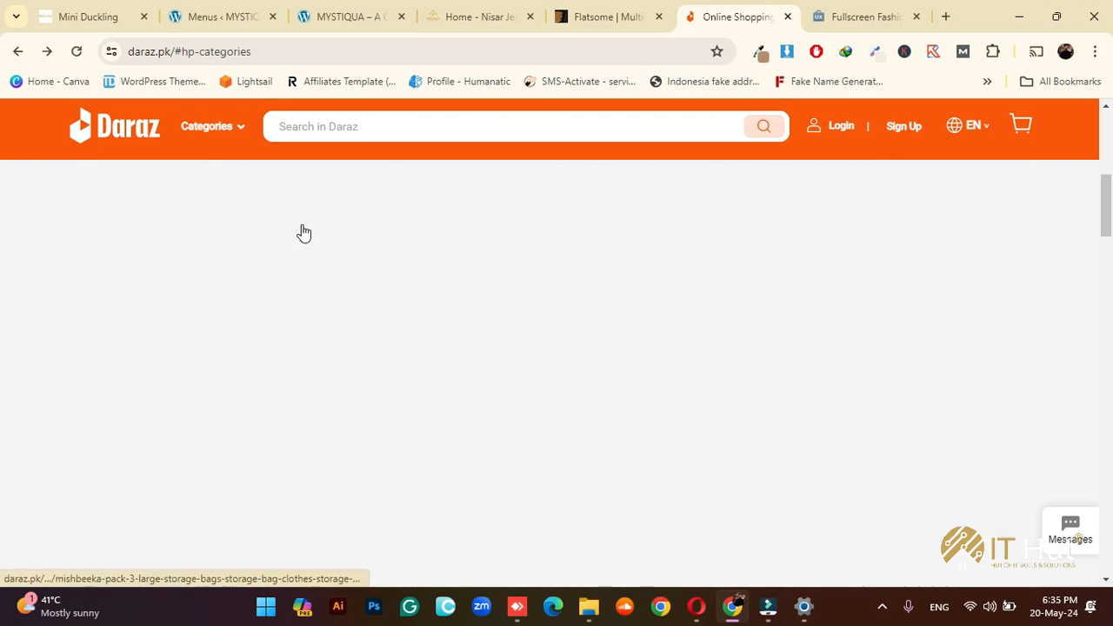
pyautogui.scroll(1, 304, 233)
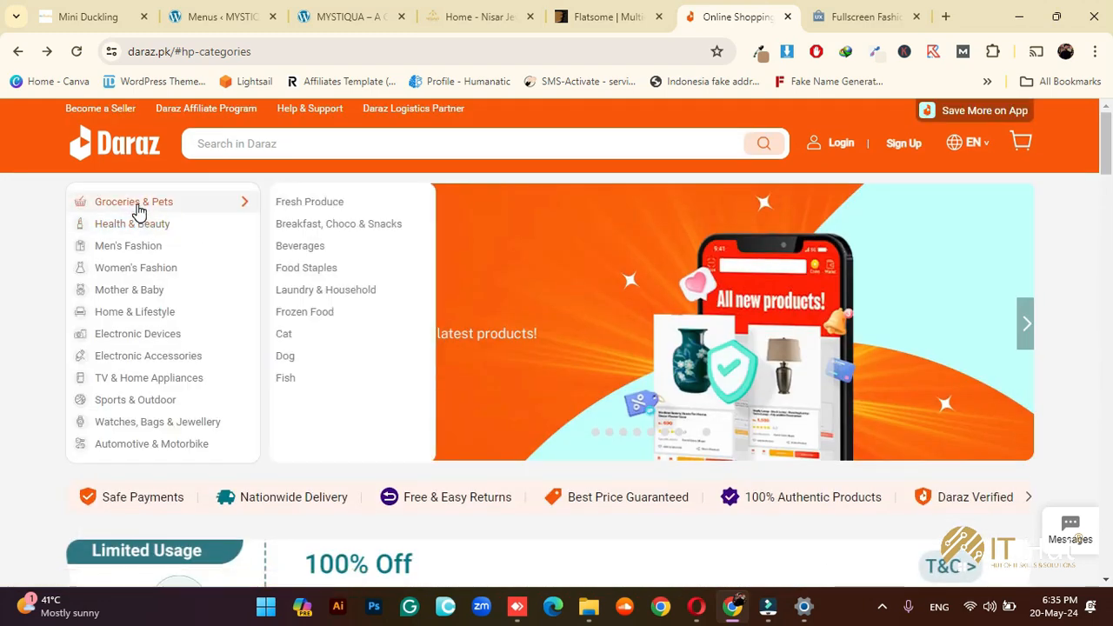
pyautogui.moveTo(152, 289)
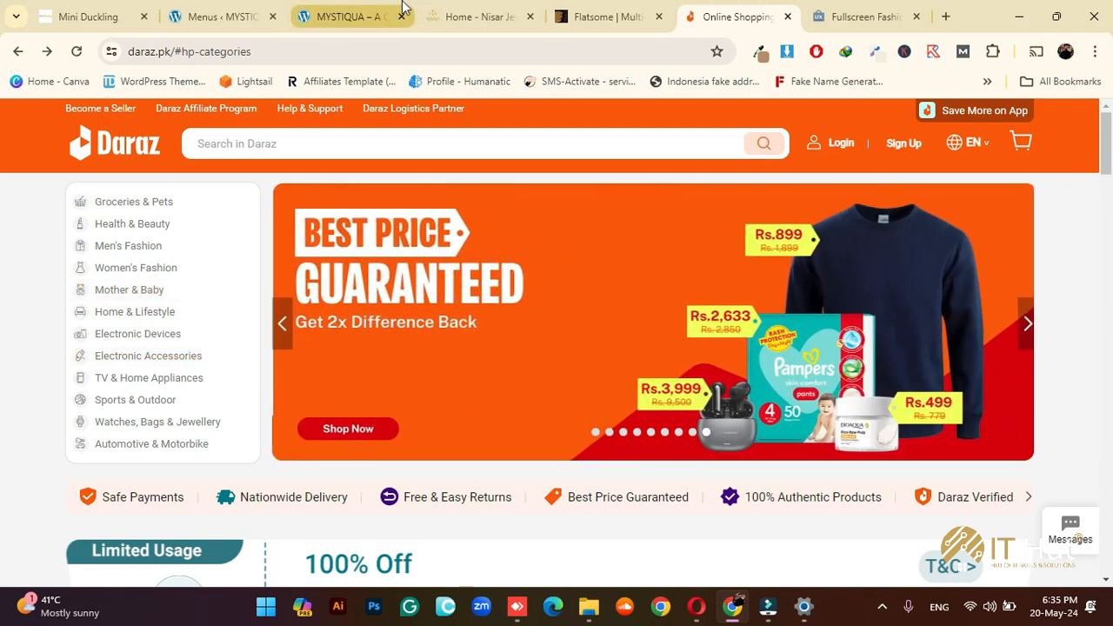
pyautogui.click(260, 9)
# Also tick My account, Refund and Returns Policy, Shop and Wishlist, add all pages and save
pyautogui.scroll(-2, 213, 340)
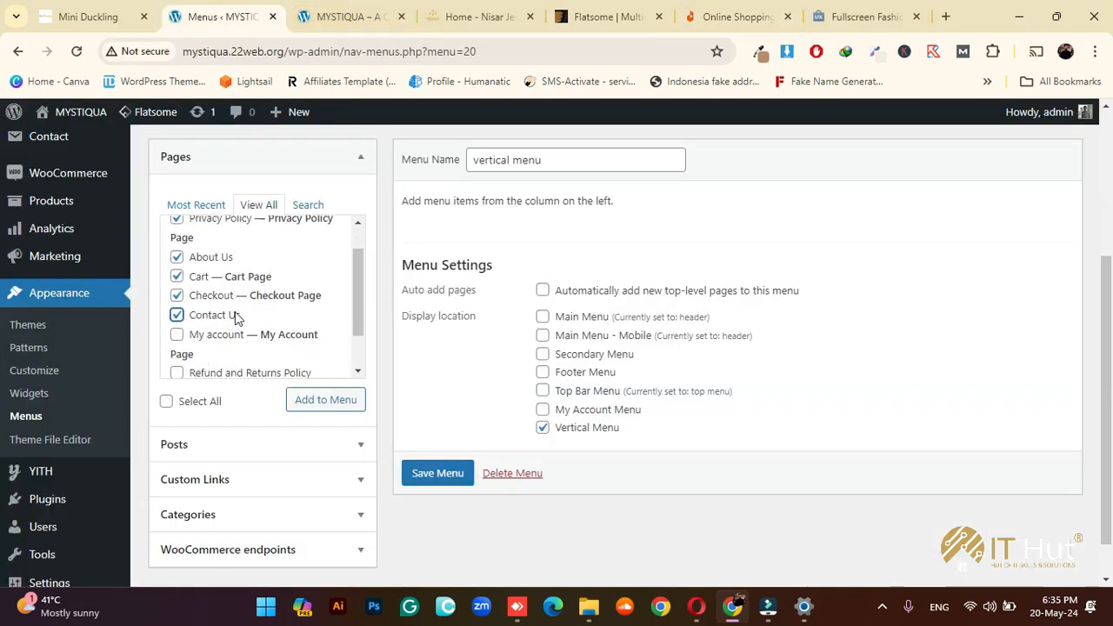
pyautogui.click(193, 294)
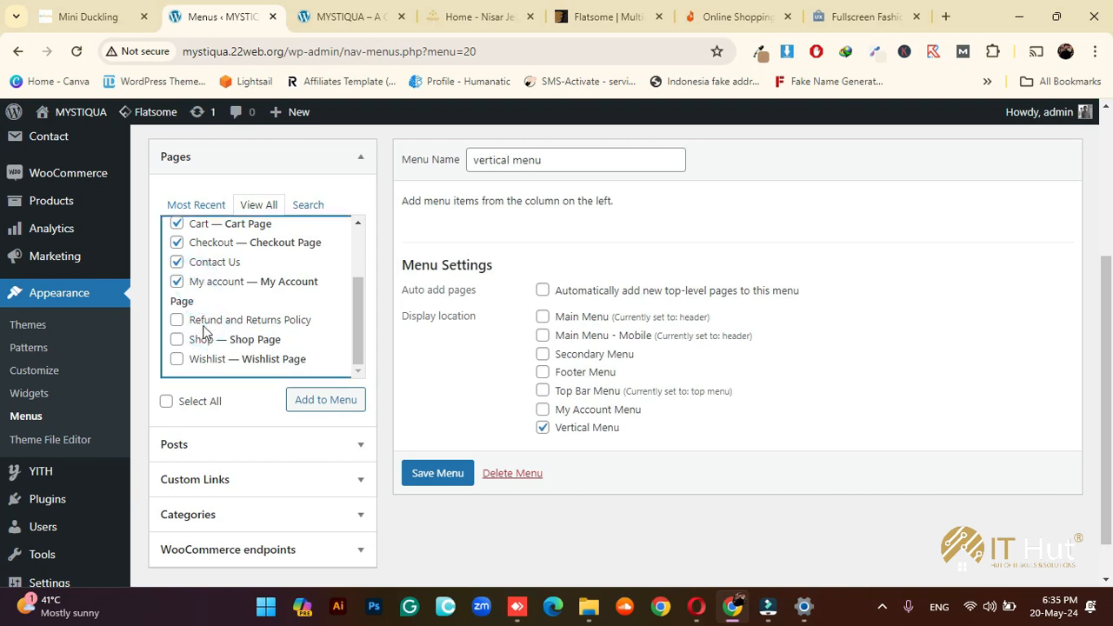
pyautogui.click(193, 322)
pyautogui.click(177, 340)
pyautogui.click(177, 359)
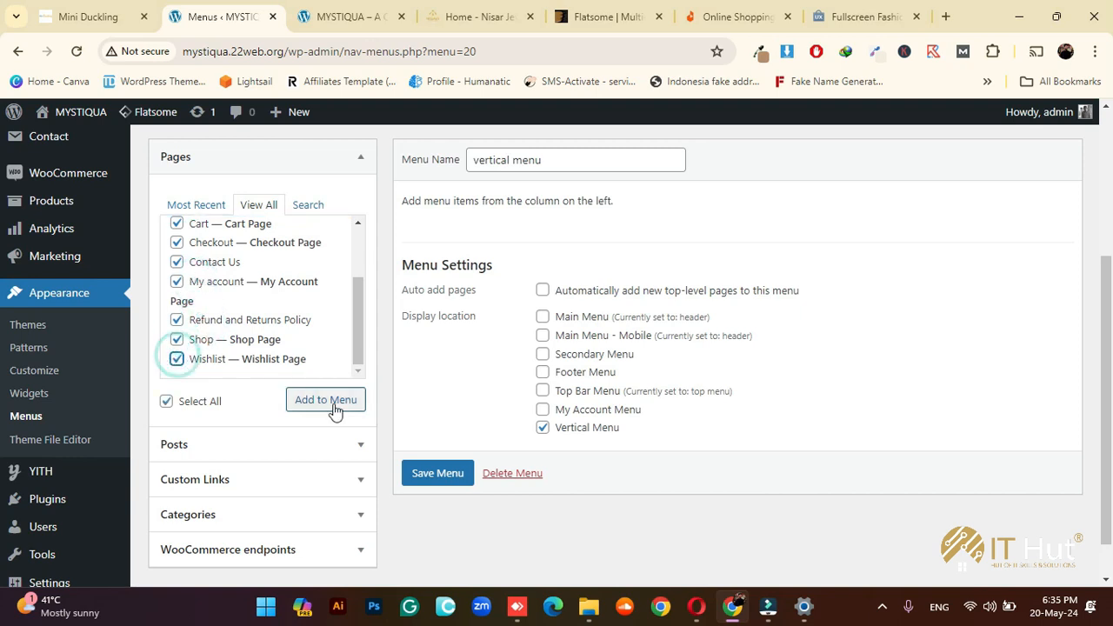
pyautogui.click(326, 399)
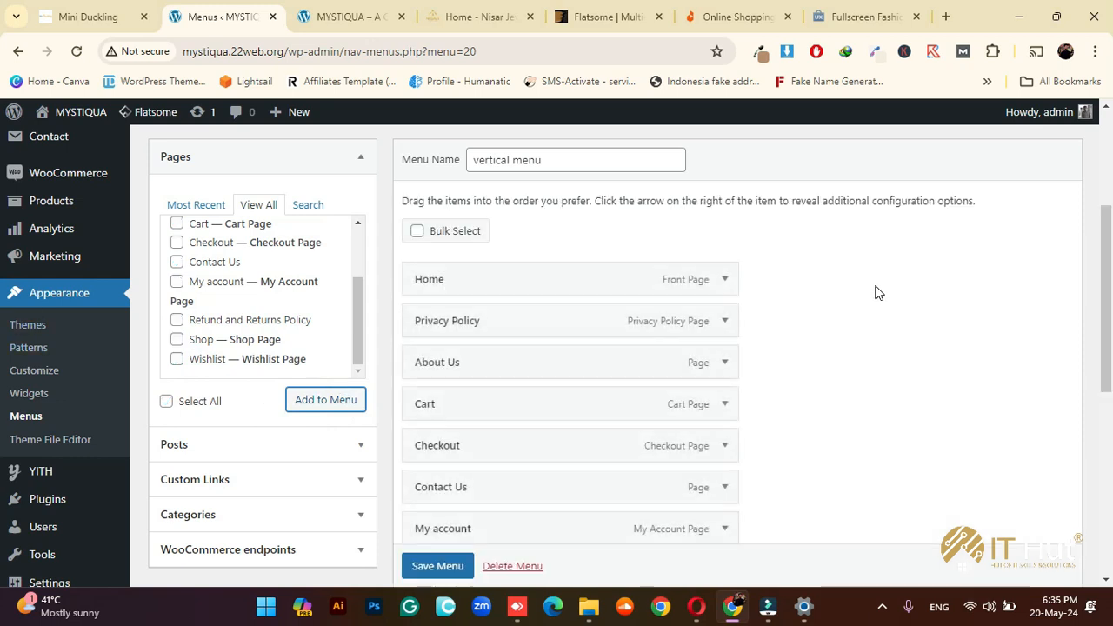
pyautogui.scroll(-3, 530, 305)
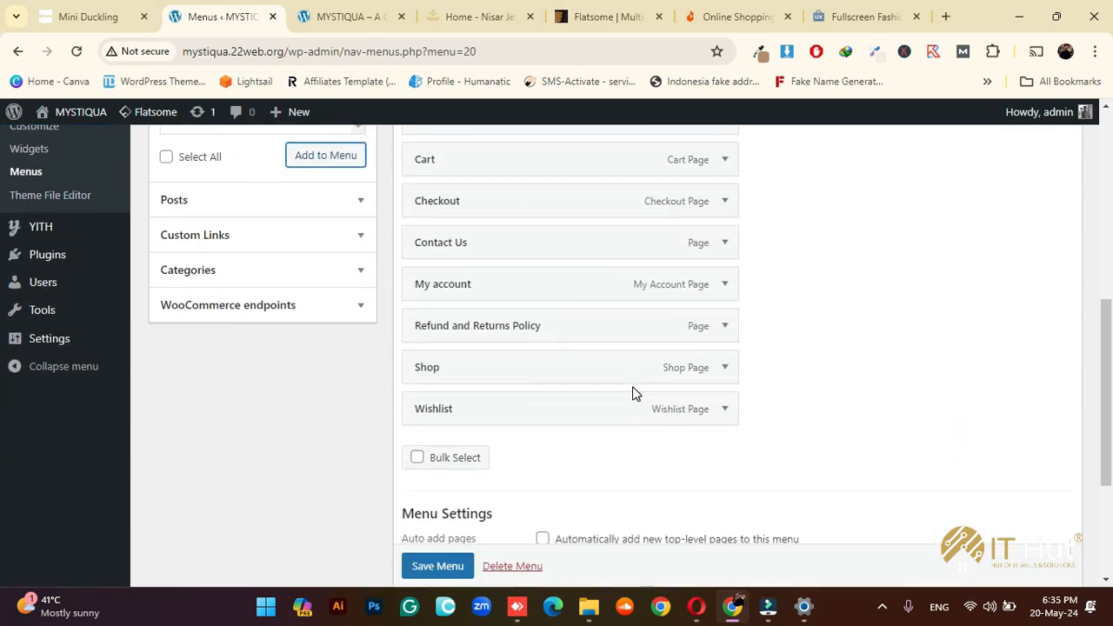
pyautogui.scroll(-1, 556, 466)
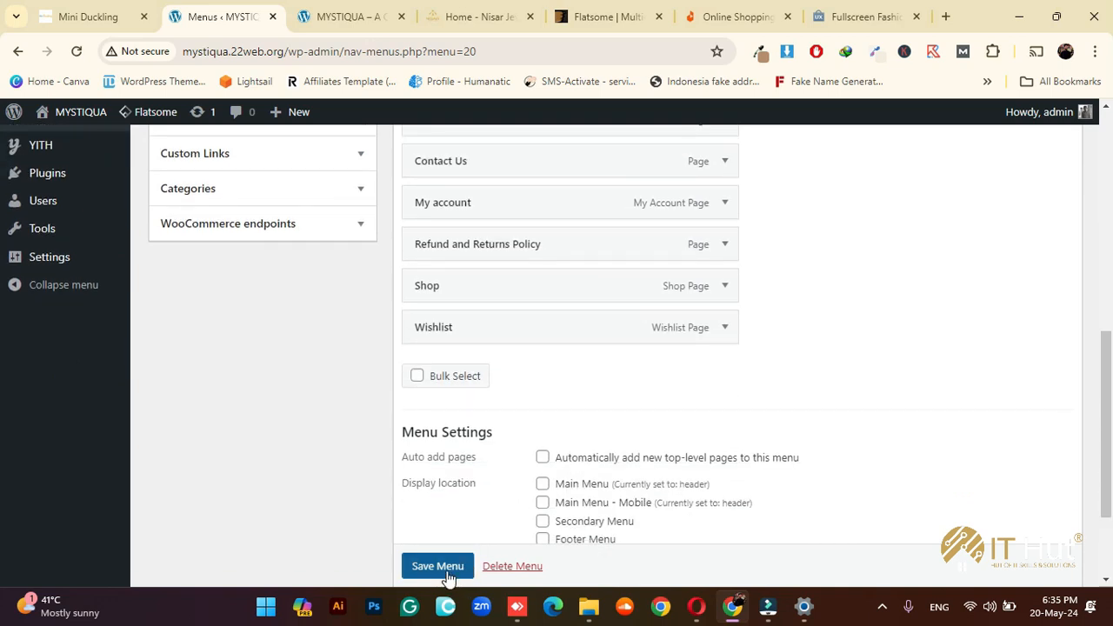
pyautogui.scroll(-1, 440, 574)
pyautogui.click(437, 567)
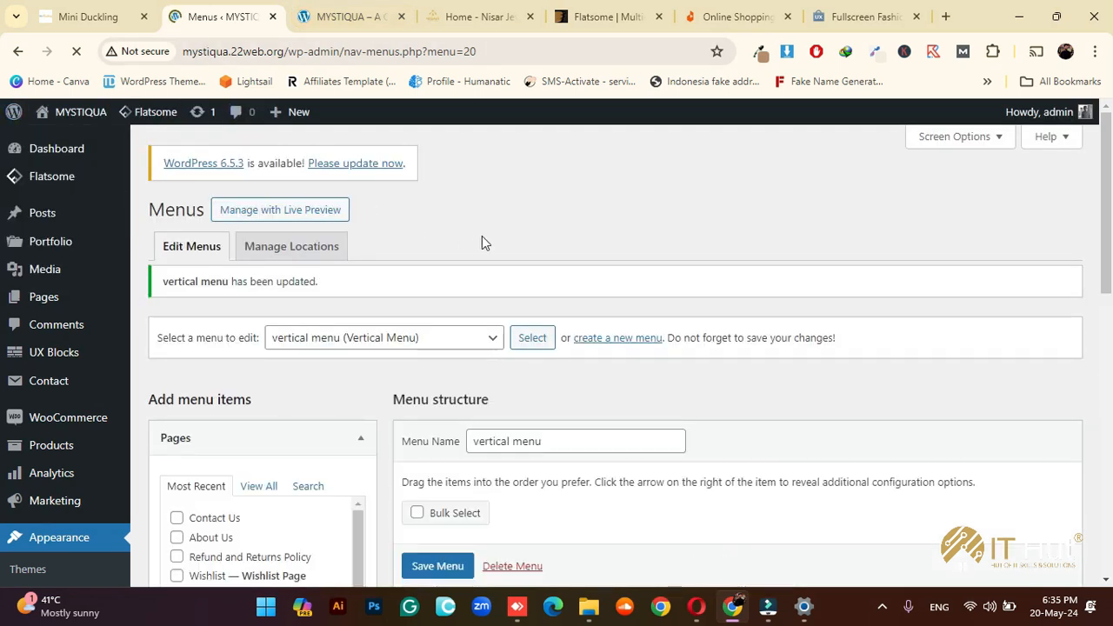
# Visit the admin dashboard, the MYSTIQUA front page and the Daraz reference site
pyautogui.click(35, 150)
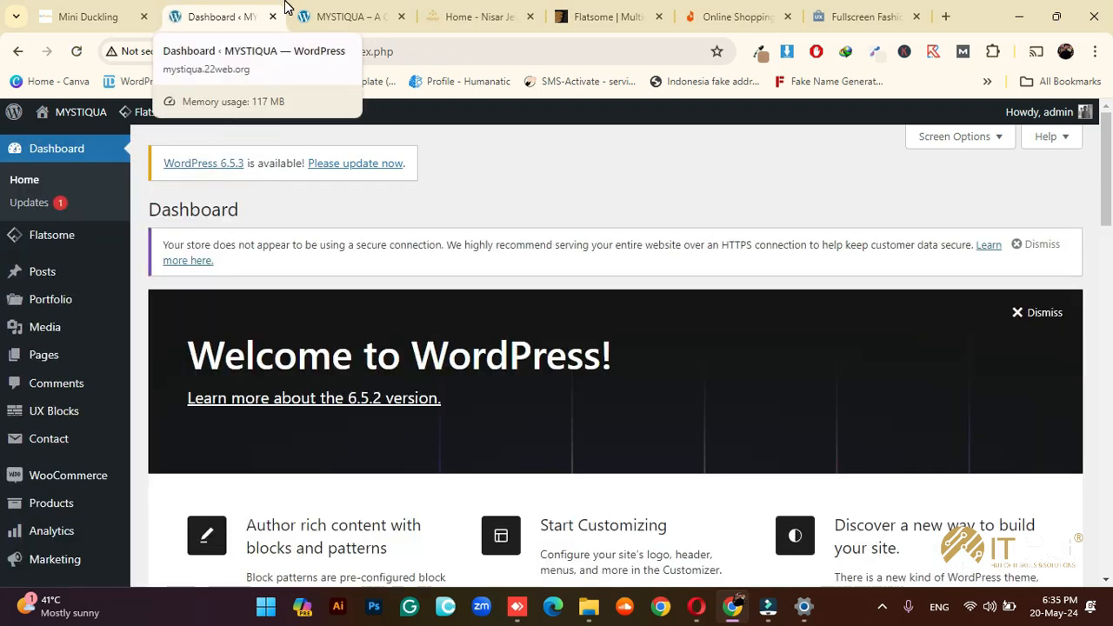
pyautogui.click(324, 16)
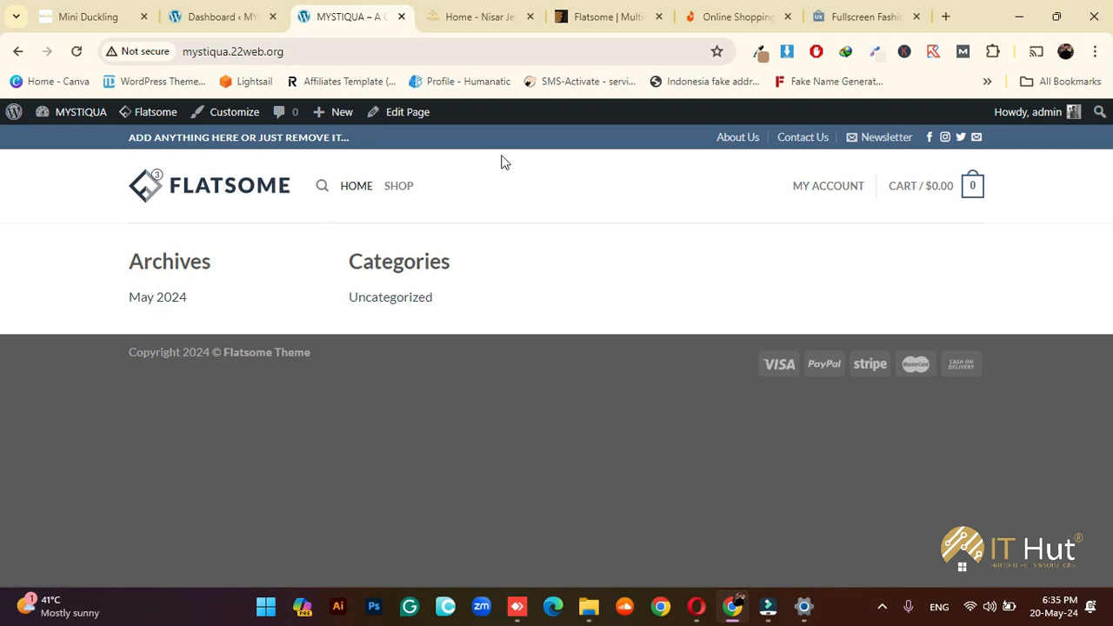
pyautogui.click(721, 16)
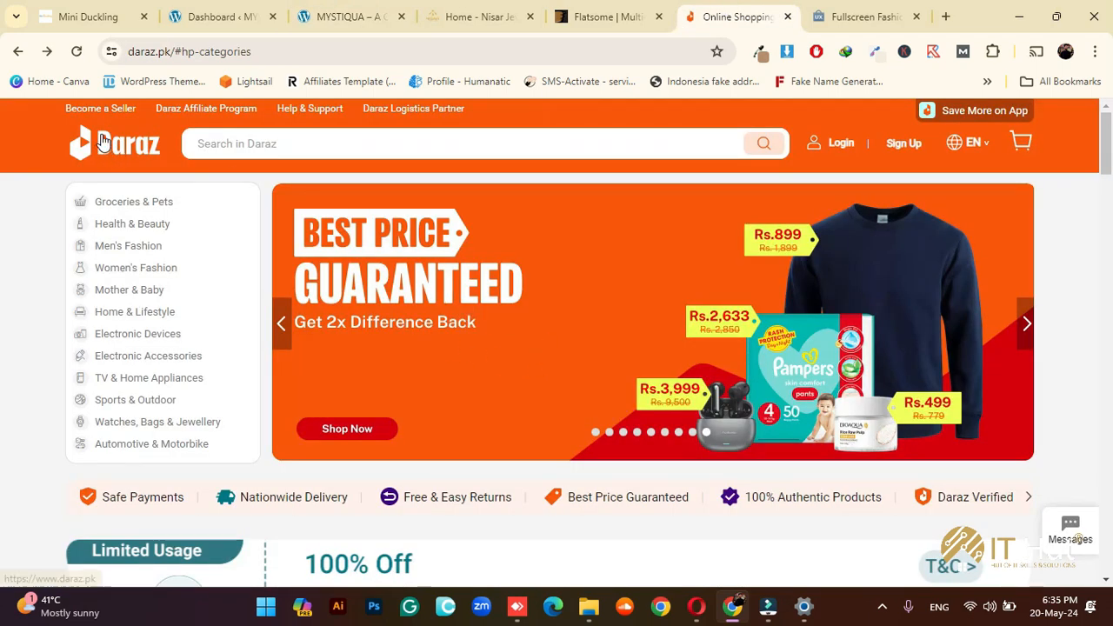
pyautogui.scroll(-10, 557, 286)
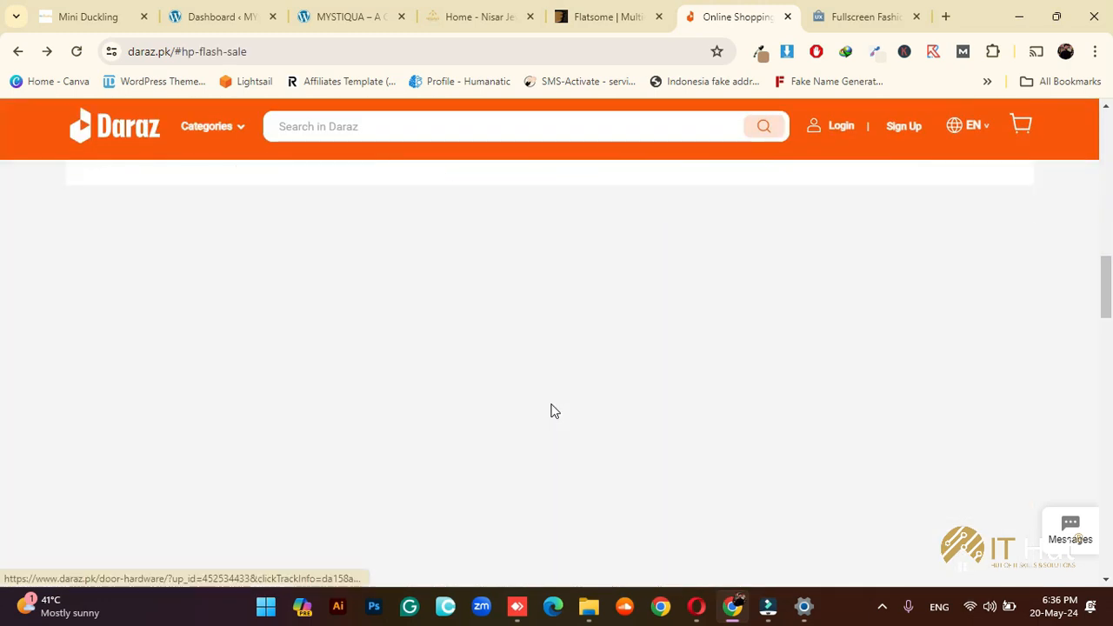
pyautogui.scroll(10, 550, 410)
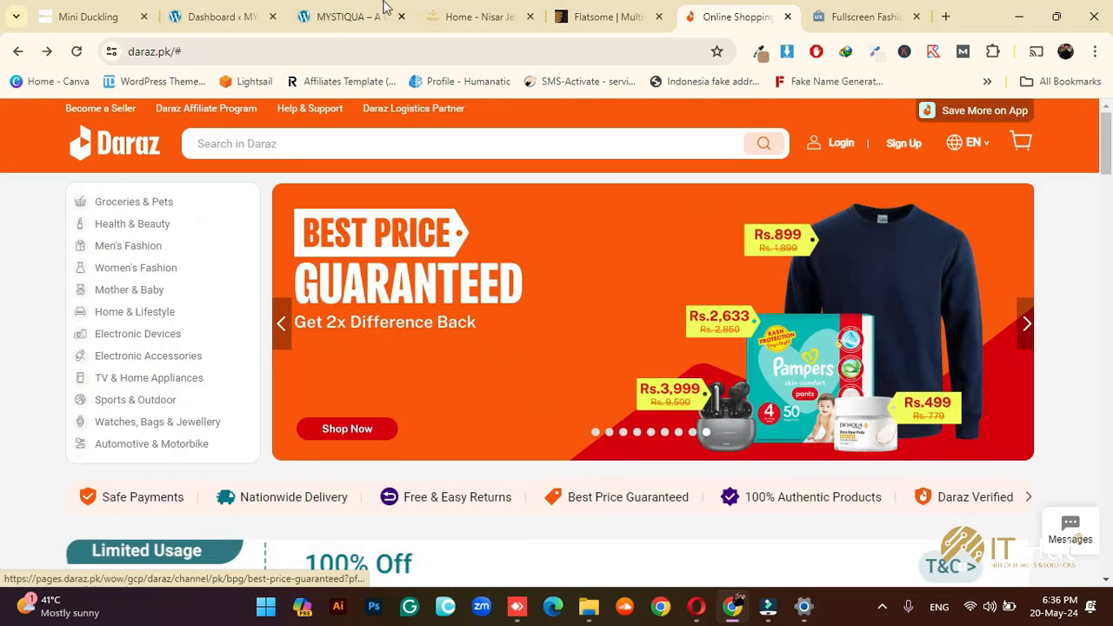
# Close the Flatsome ThemeForest and Fullscreen Fashion demo tabs and return to the MYSTIQUA site
pyautogui.click(609, 16)
pyautogui.click(478, 16)
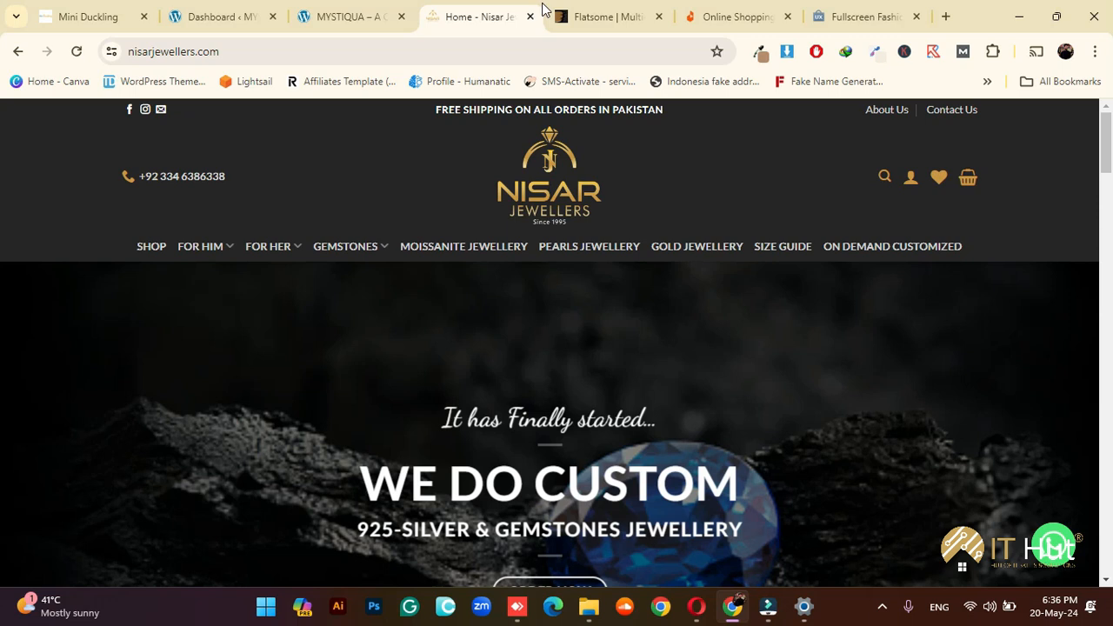
pyautogui.click(658, 17)
pyautogui.click(741, 19)
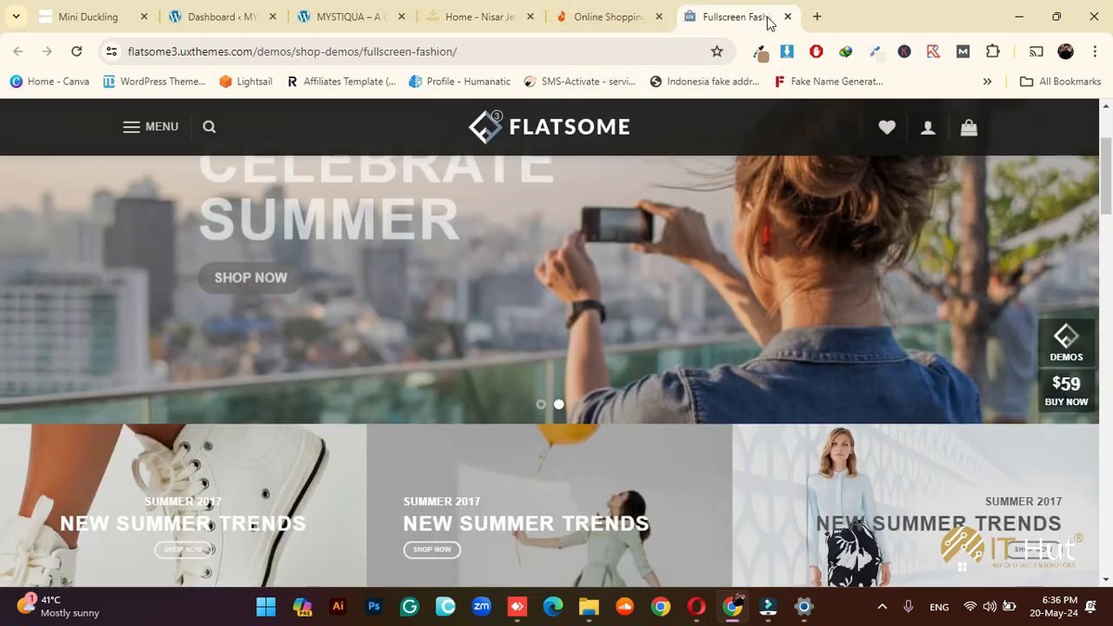
pyautogui.click(787, 16)
pyautogui.click(515, 13)
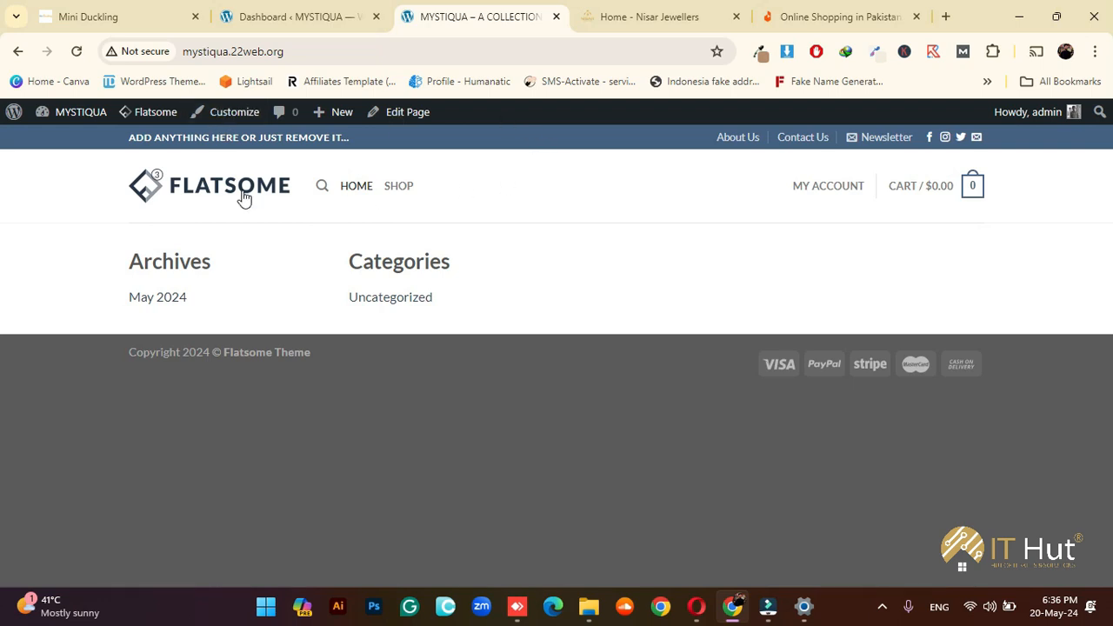
# Open the Customizer's Header section to show the Flatsome Header Builder with logo, menu, account and cart
pyautogui.click(224, 116)
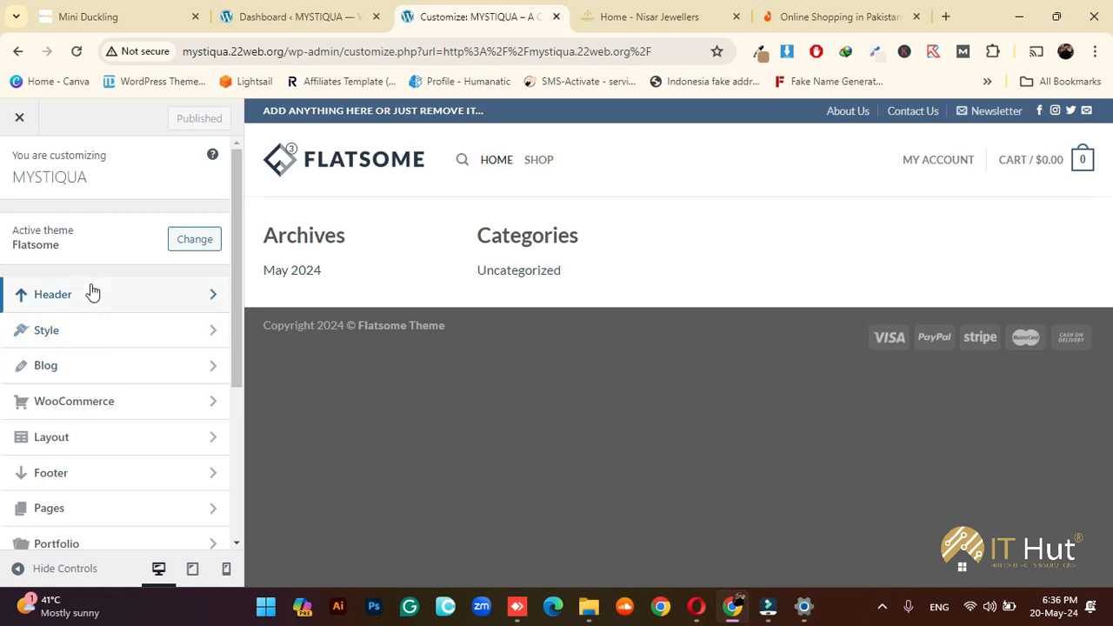
pyautogui.scroll(-1, 95, 300)
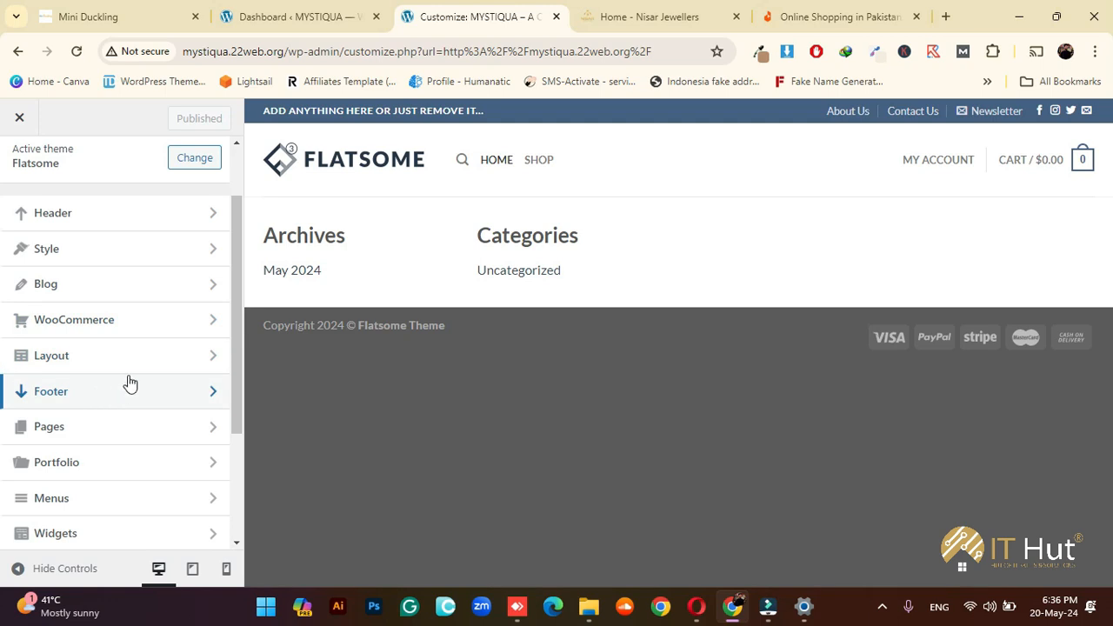
pyautogui.scroll(1, 148, 358)
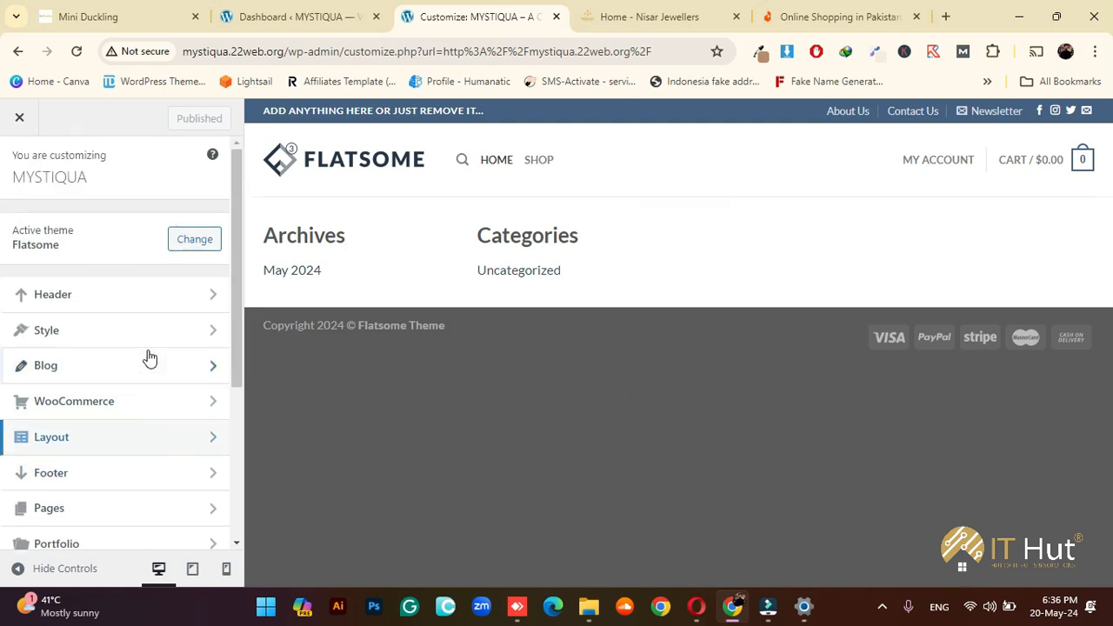
pyautogui.click(112, 296)
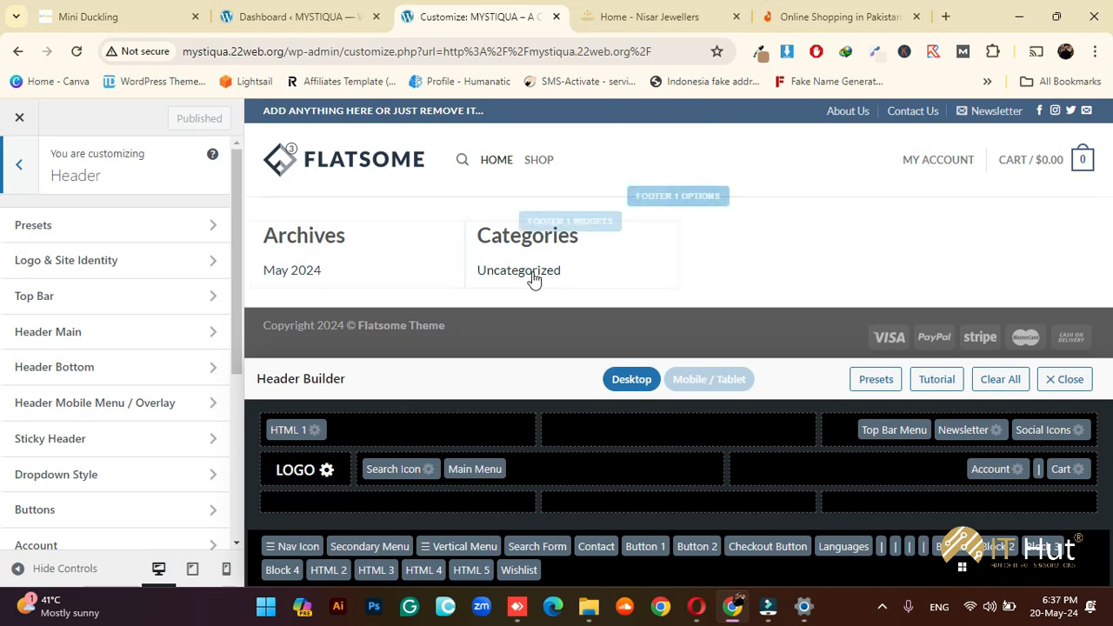
# Glance at the Daraz site, then open the Customizer's Logo & Site Identity settings
pyautogui.click(817, 16)
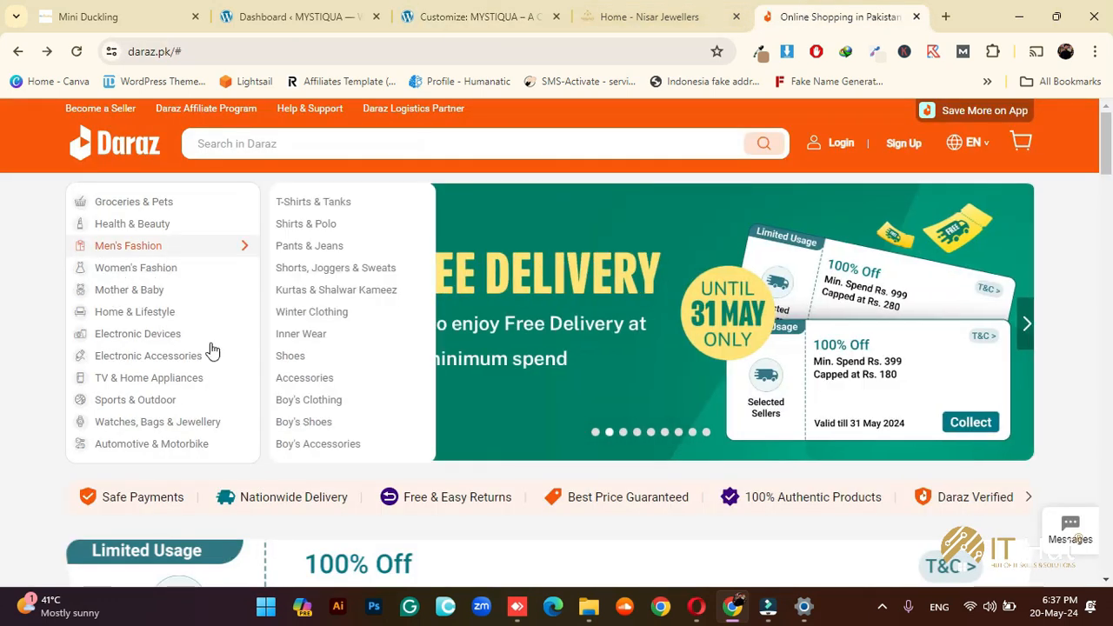
pyautogui.click(479, 16)
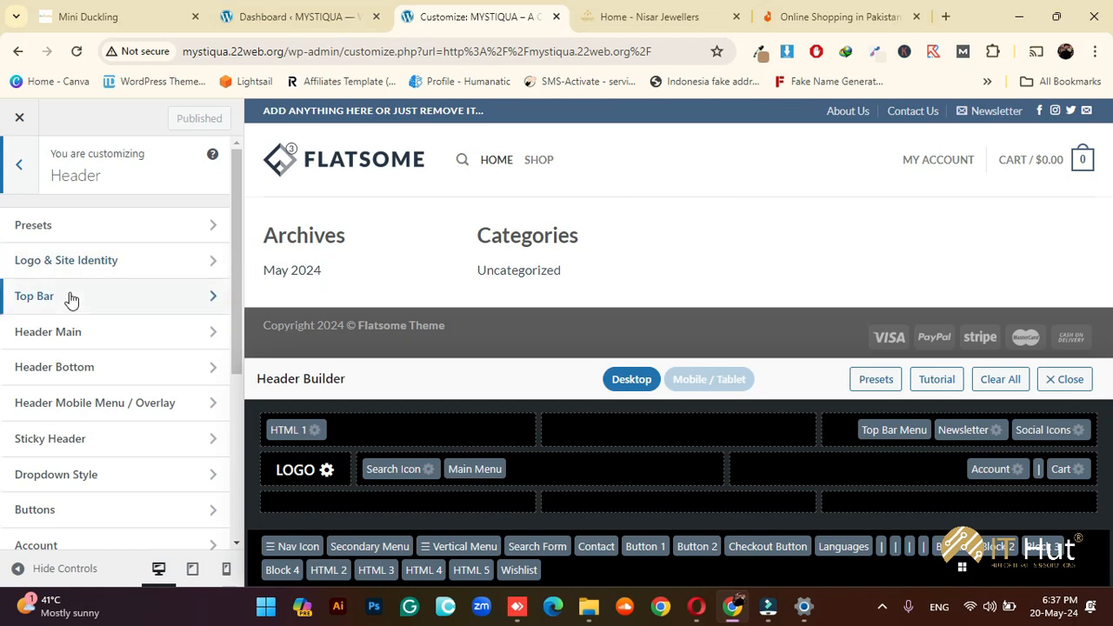
pyautogui.click(61, 260)
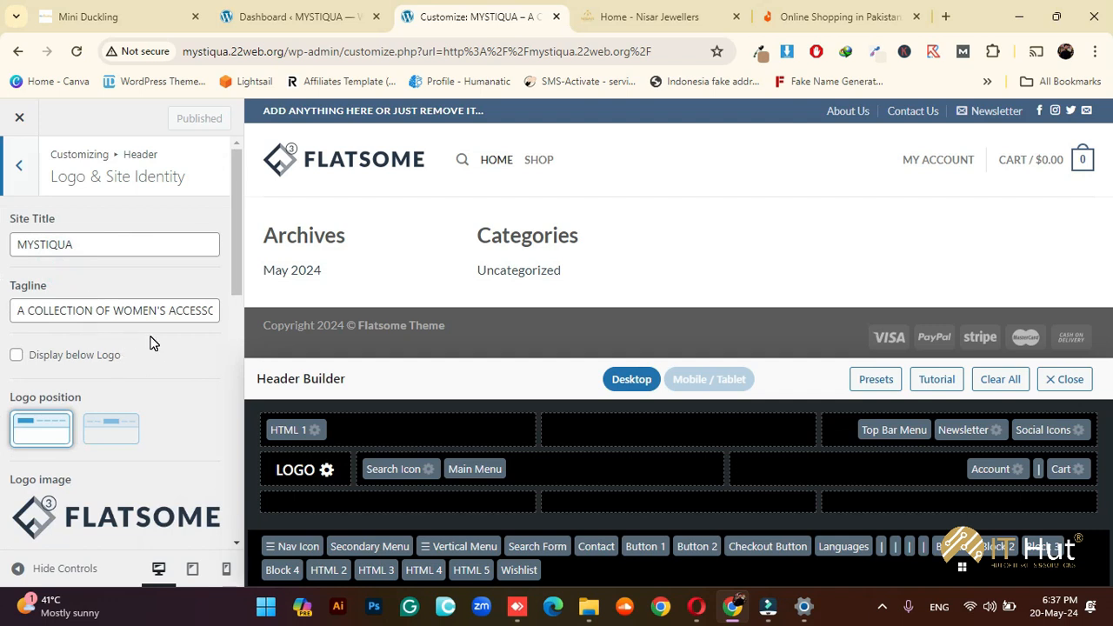
pyautogui.scroll(-1, 149, 339)
pyautogui.scroll(-3, 150, 343)
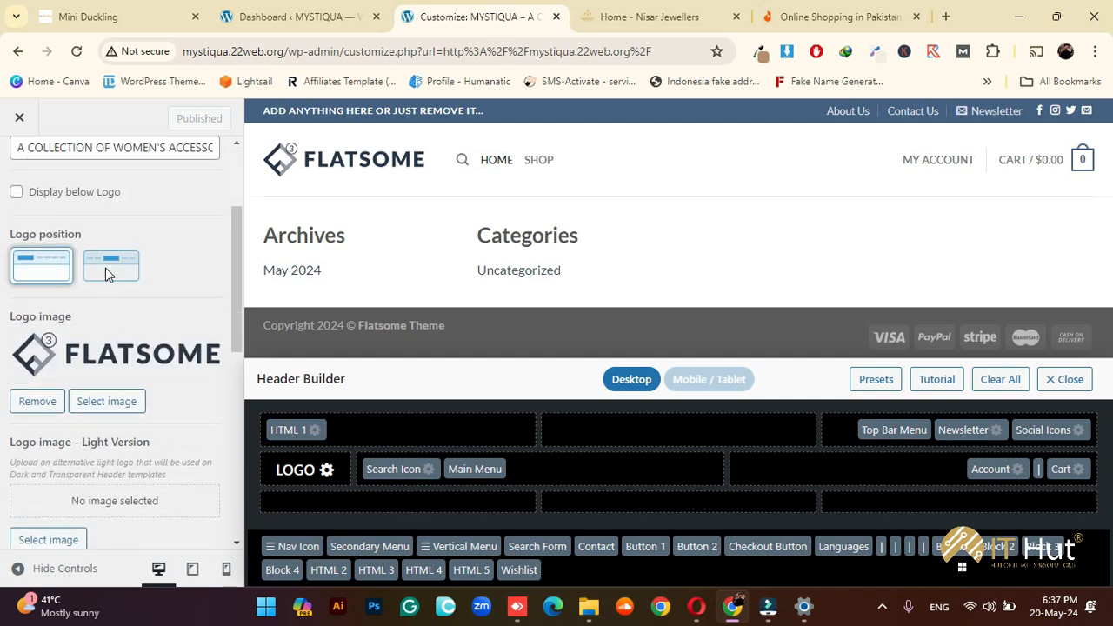
# Toggle Logo position between centered and left, leave it left, then view the Nisar Jewellers site
pyautogui.click(93, 270)
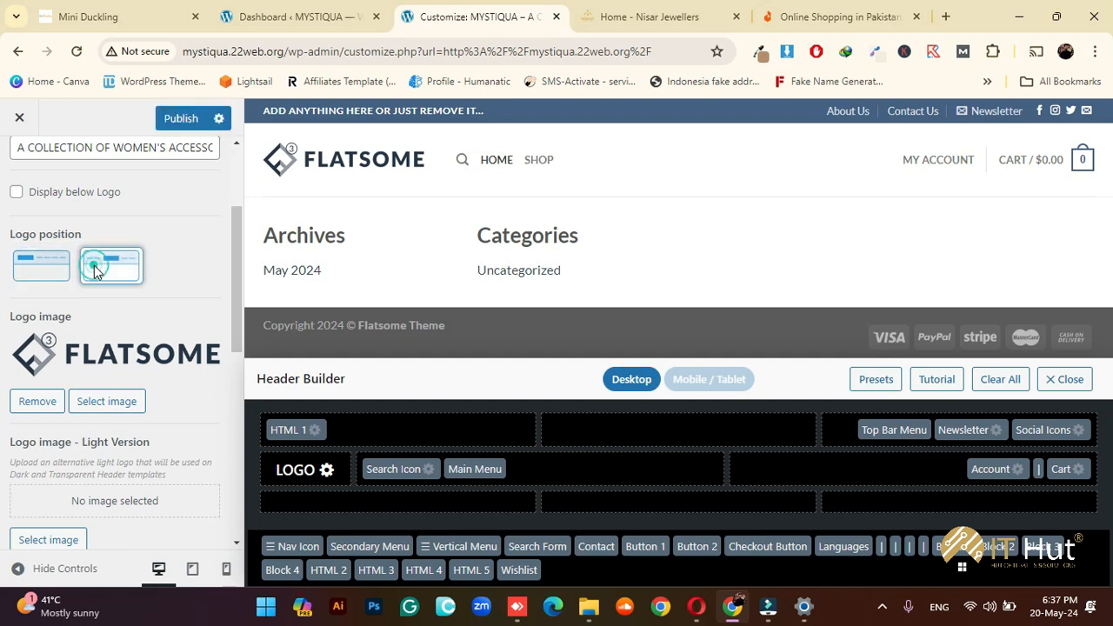
pyautogui.click(41, 266)
pyautogui.click(92, 270)
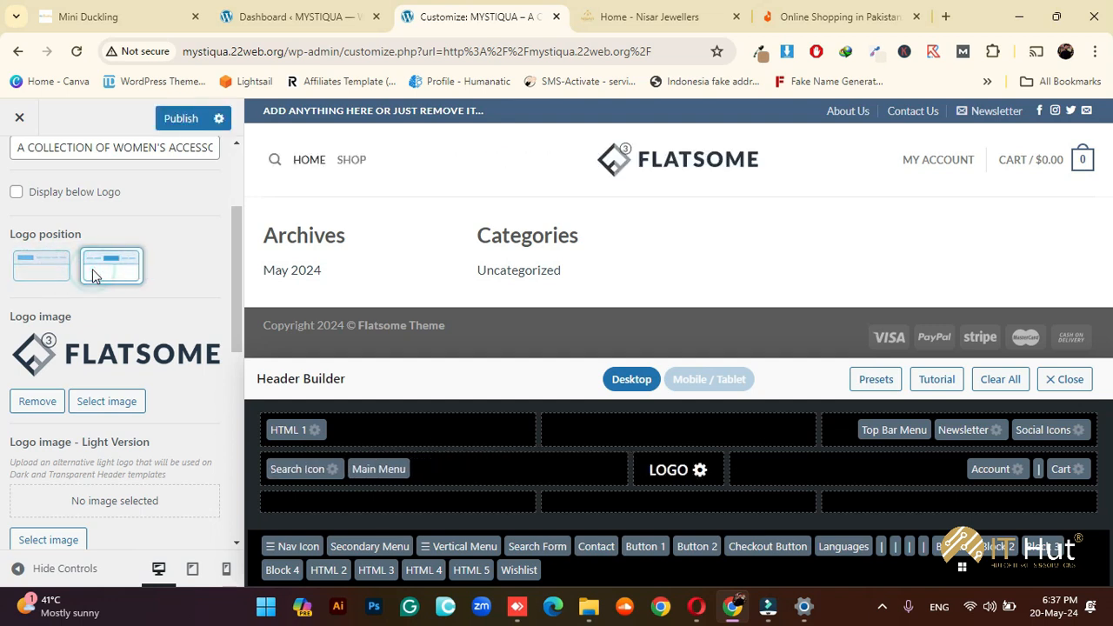
pyautogui.click(39, 265)
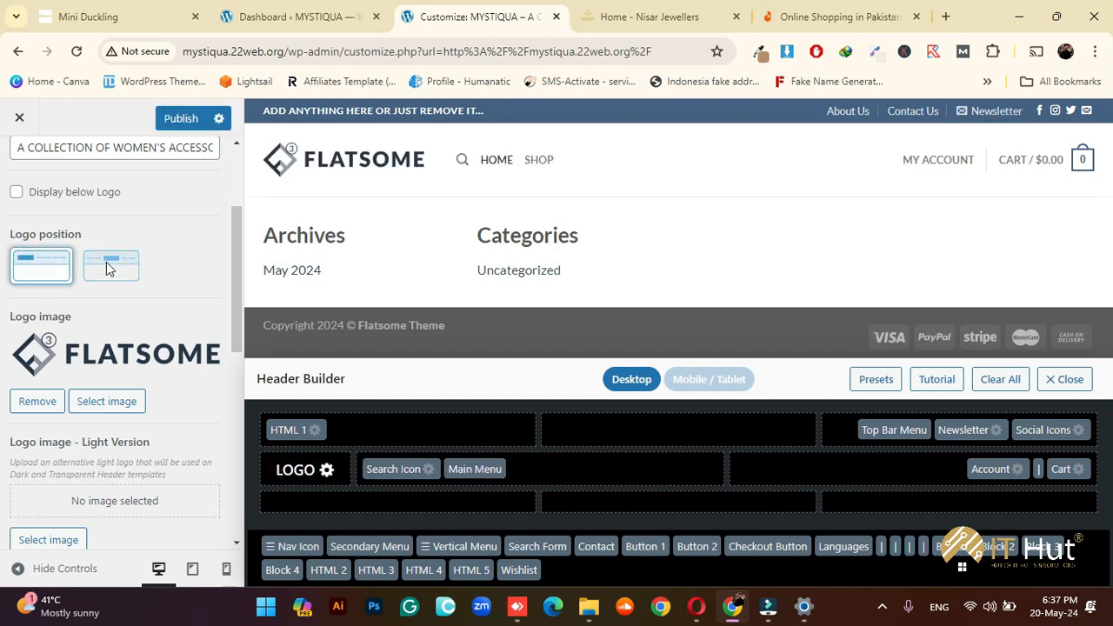
pyautogui.click(659, 18)
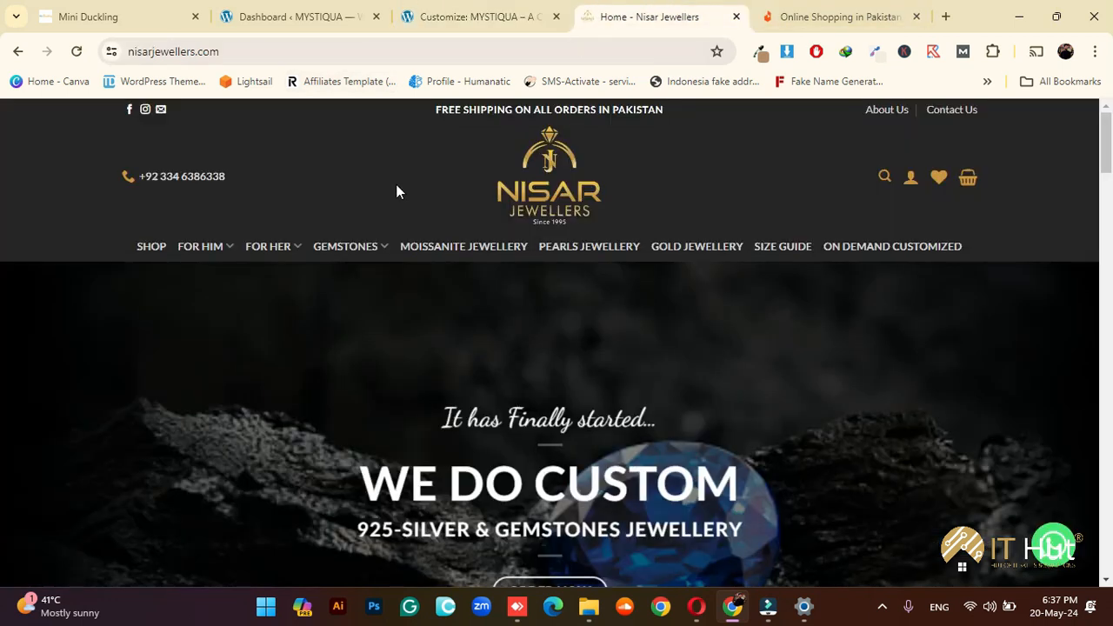
# Compare the Daraz reference site, then go back to the 'Customize: MYSTIQUA' tab
pyautogui.click(809, 16)
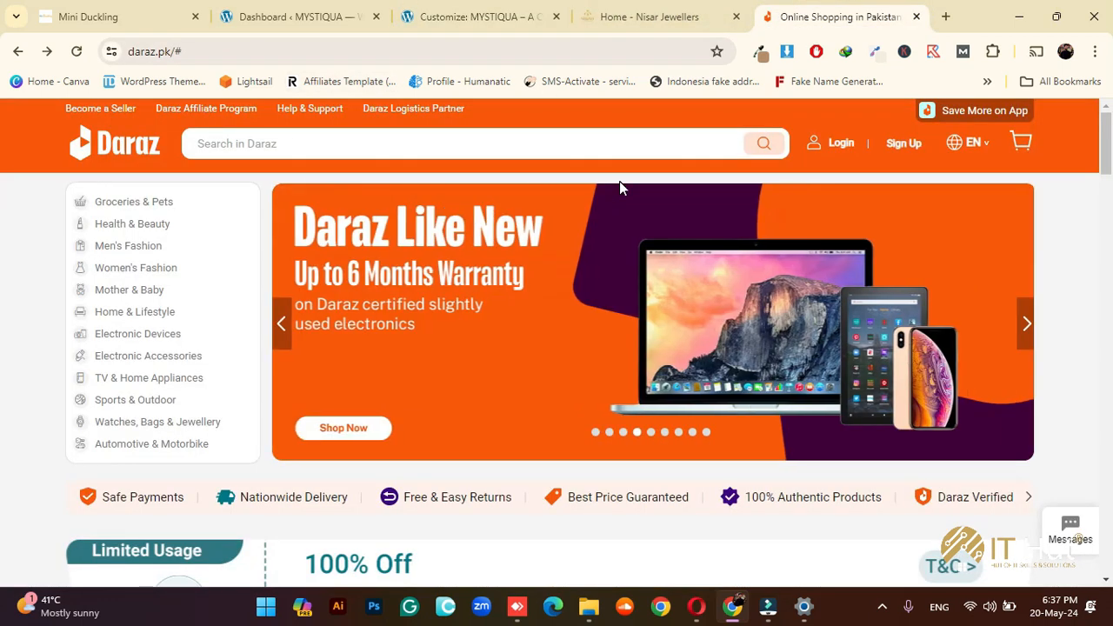
pyautogui.click(501, 9)
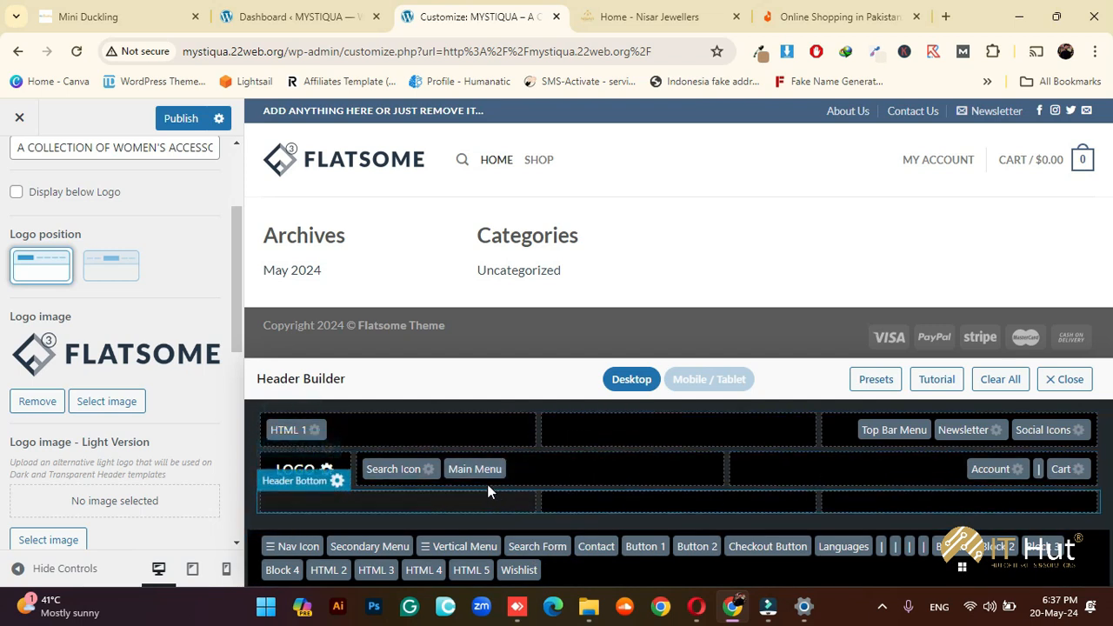
# Move Main Menu and Search Icon to the unused elements and set the logo position to centered
pyautogui.moveTo(476, 469); pyautogui.dragTo(653, 546)
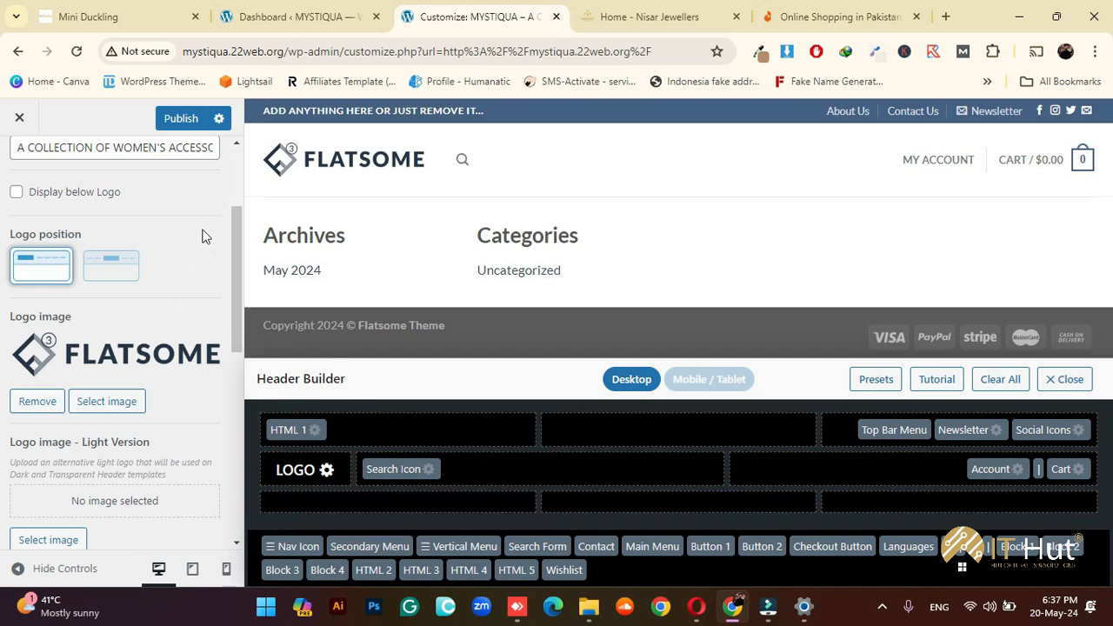
pyautogui.click(108, 266)
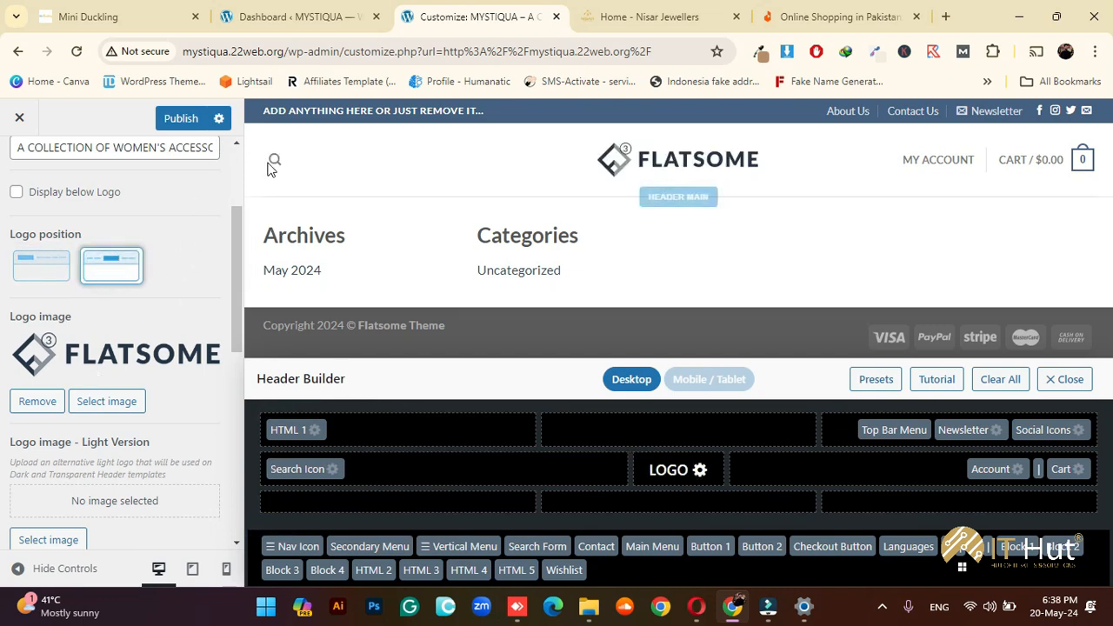
pyautogui.moveTo(329, 472); pyautogui.dragTo(600, 555)
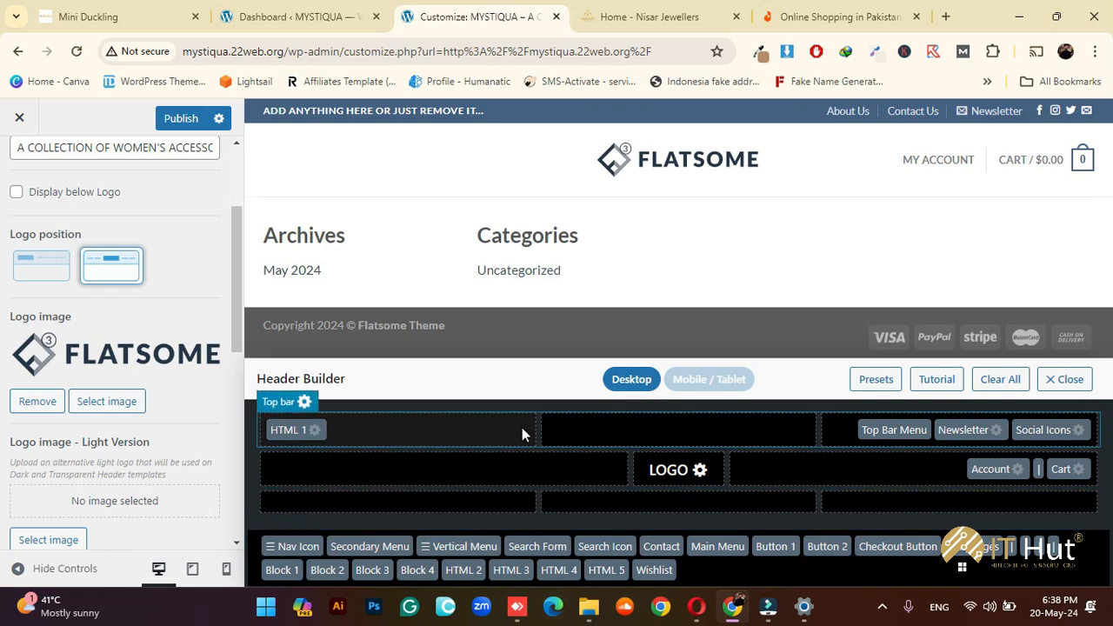
# Start a new logo image upload and pick the MYSTIQUA logo PNG in Downloads
pyautogui.click(94, 404)
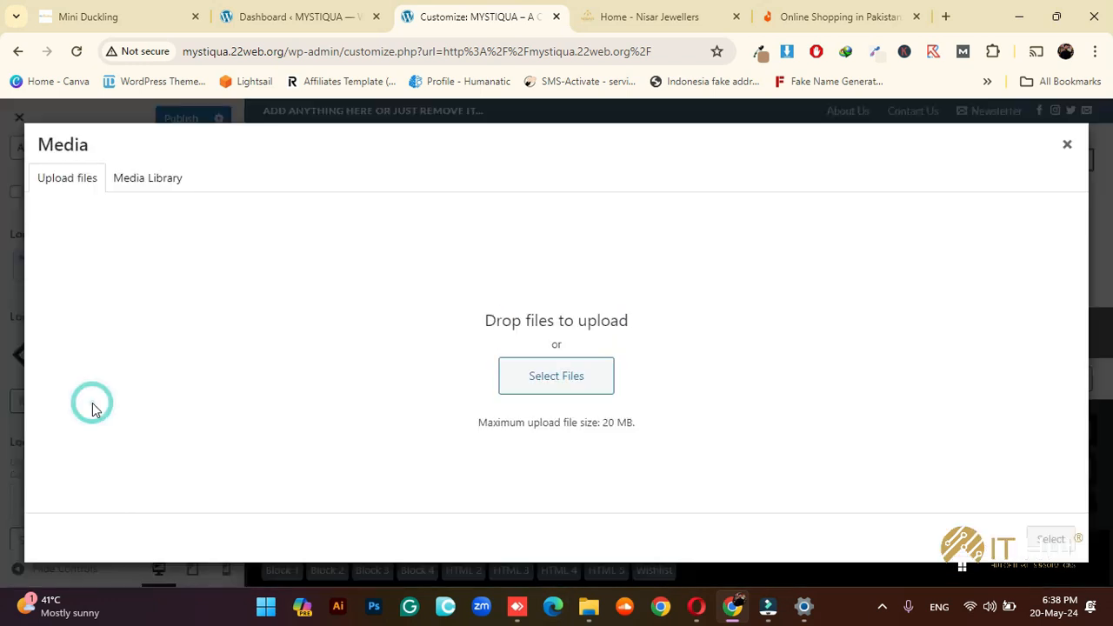
pyautogui.click(541, 377)
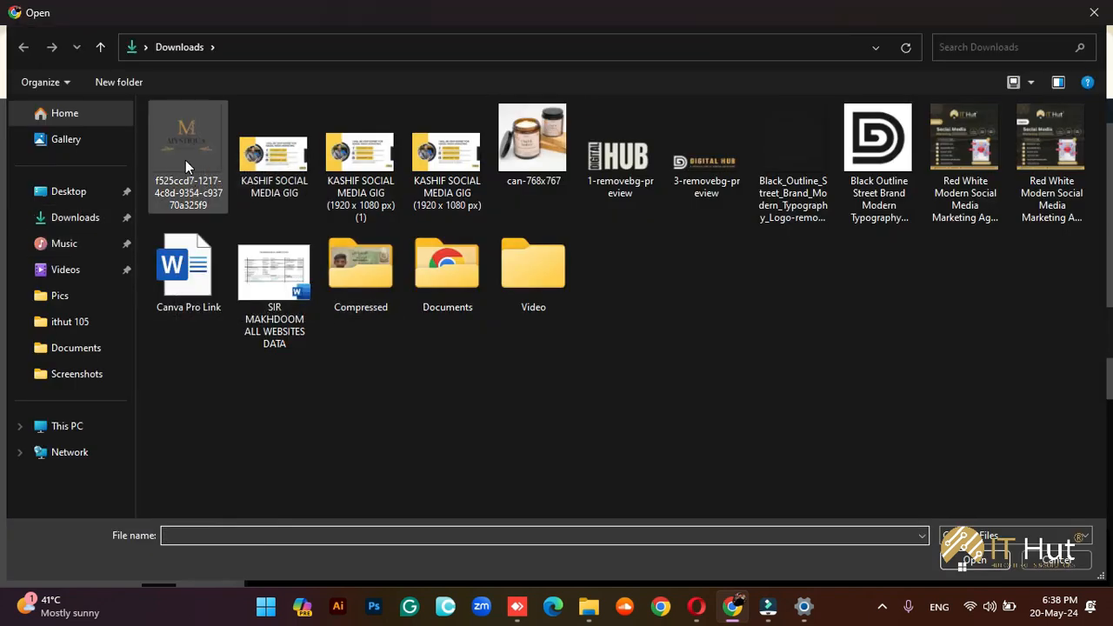
pyautogui.click(204, 128)
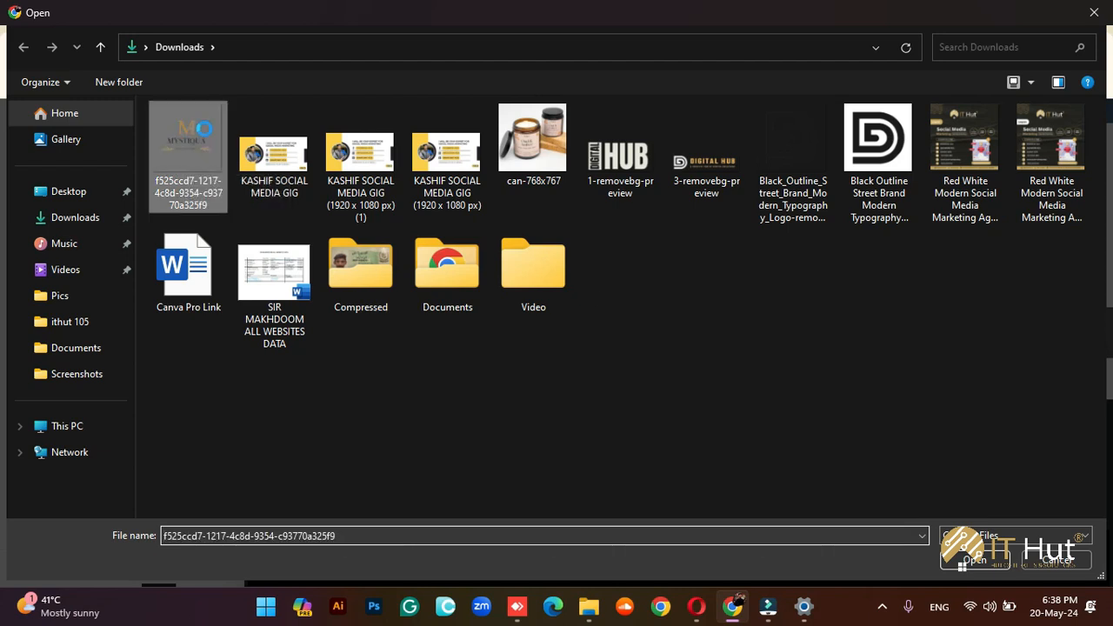
pyautogui.rightClick(204, 128)
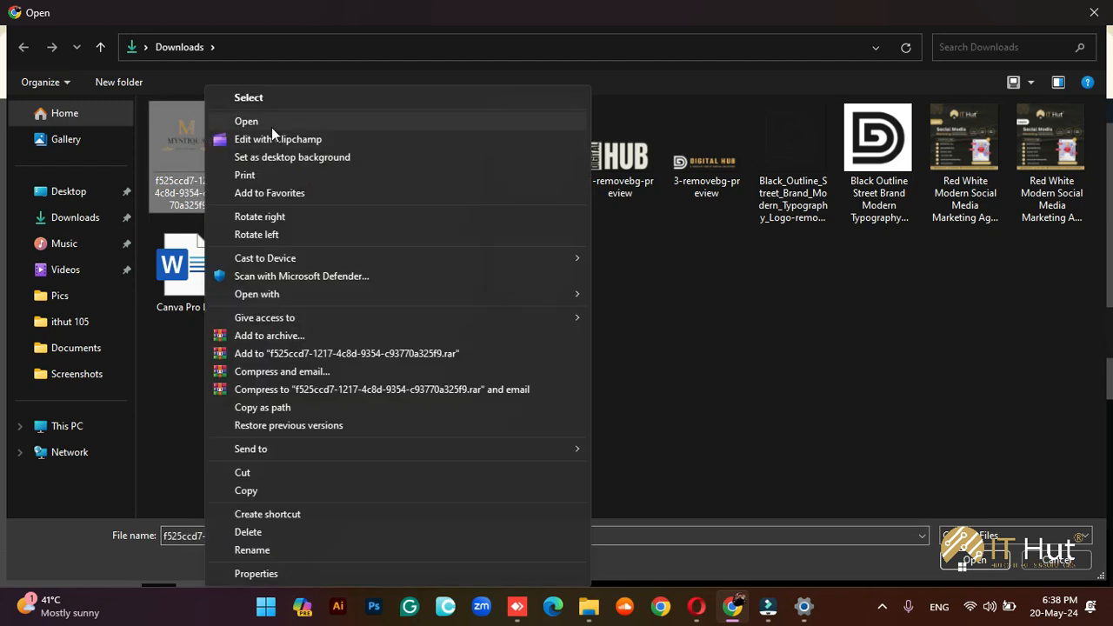
# Open the logo in Photos and crop the empty margins on all four sides to 688 x 443
pyautogui.click(271, 127)
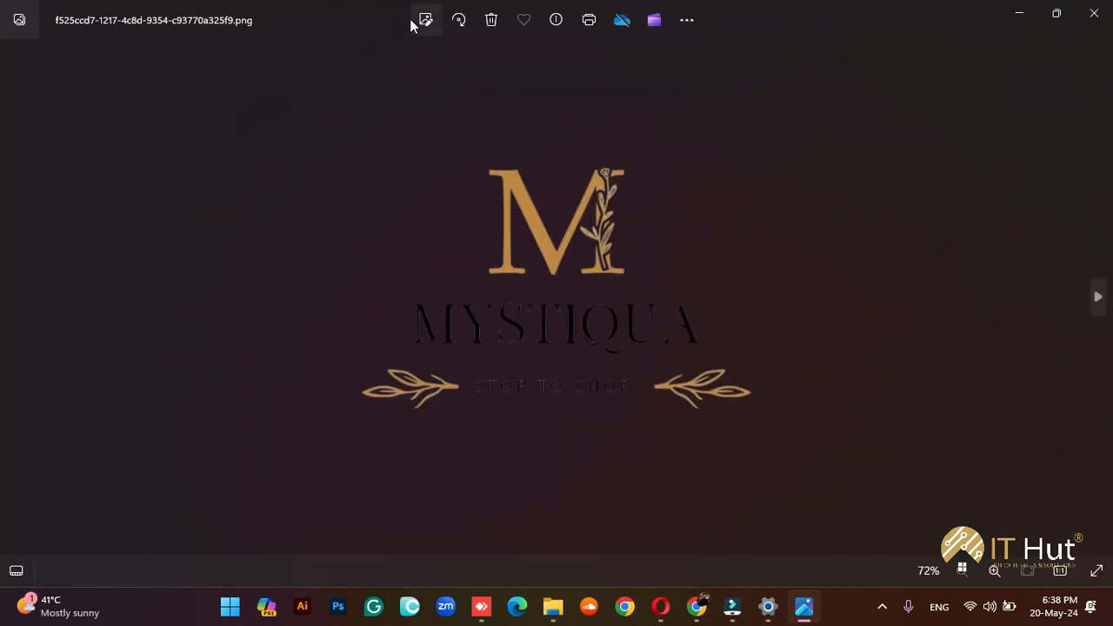
pyautogui.click(419, 20)
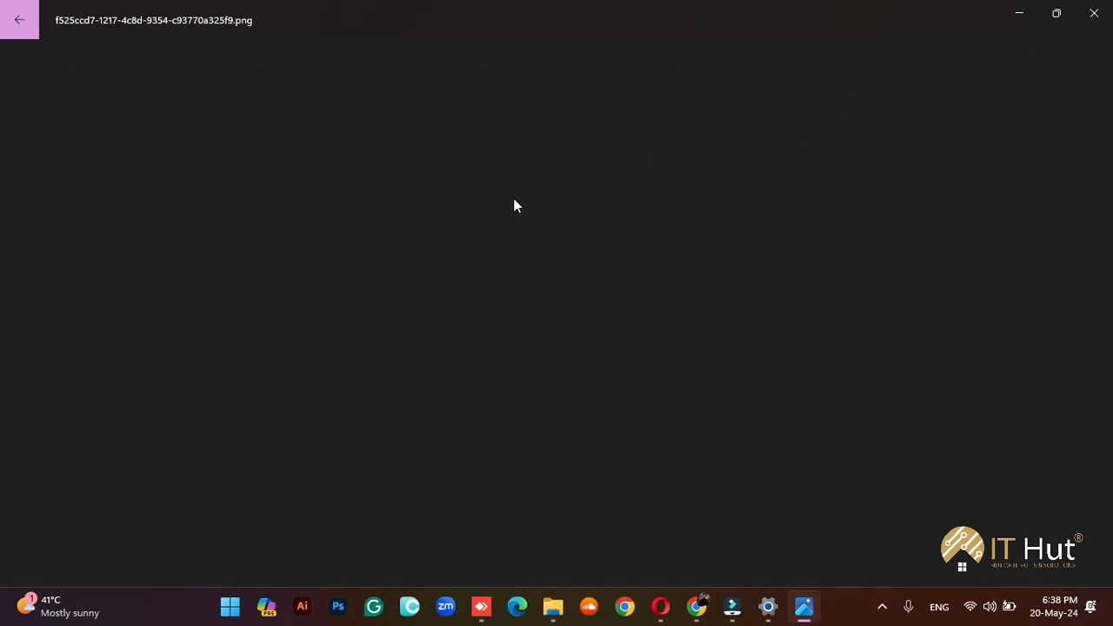
pyautogui.moveTo(552, 143); pyautogui.dragTo(552, 220)
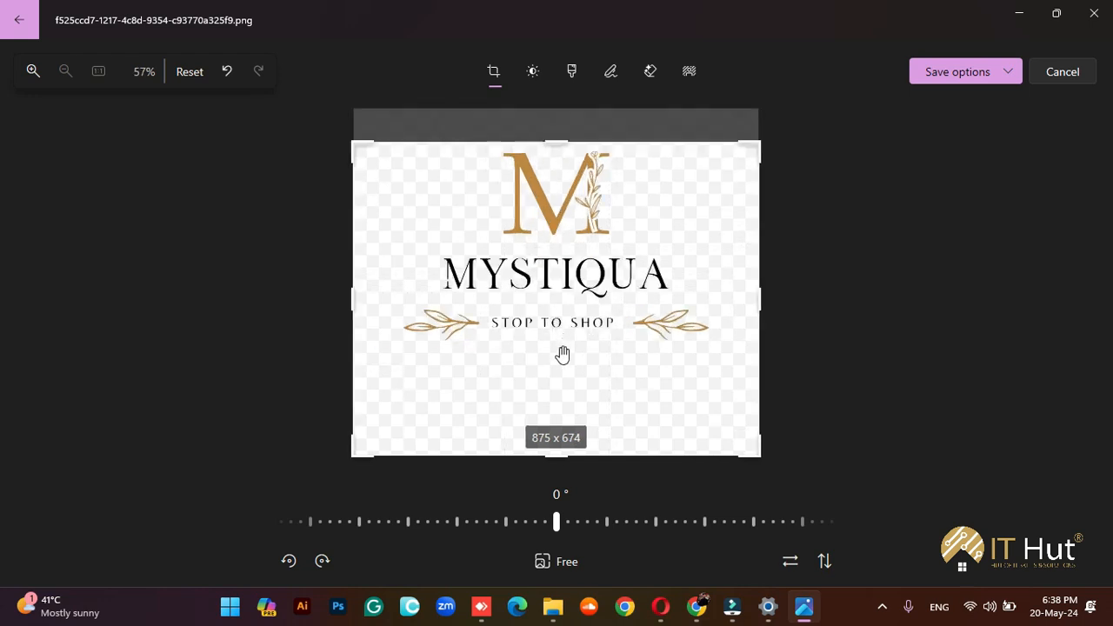
pyautogui.moveTo(567, 450); pyautogui.dragTo(568, 342)
pyautogui.moveTo(249, 287); pyautogui.dragTo(320, 286)
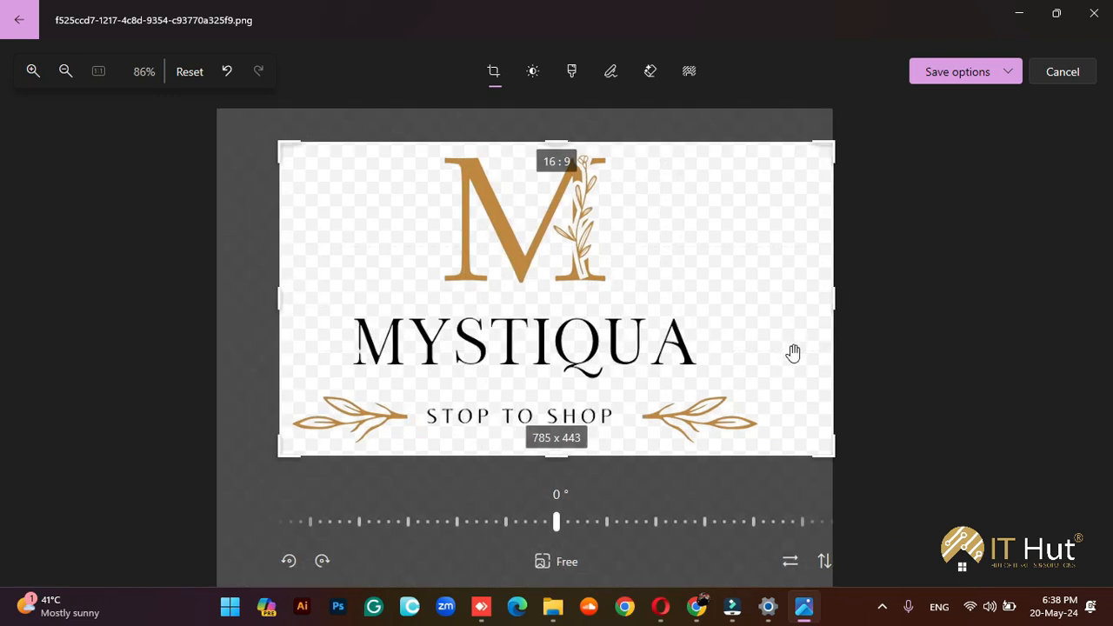
pyautogui.moveTo(826, 298); pyautogui.dragTo(760, 291)
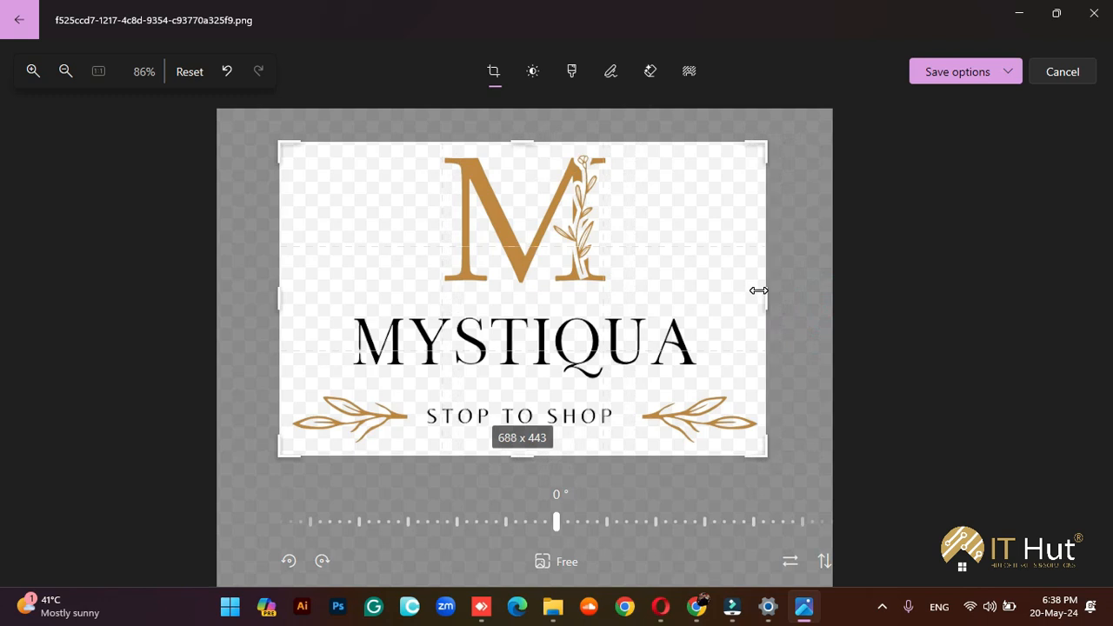
# Save the cropped logo over the original file and close Photos
pyautogui.click(1016, 75)
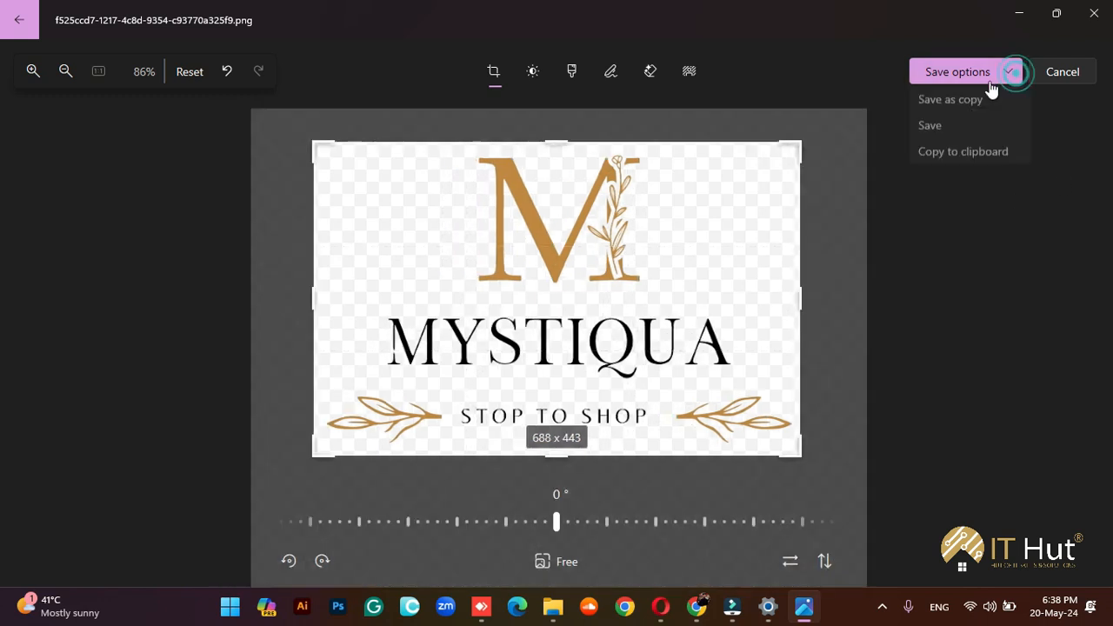
pyautogui.click(959, 129)
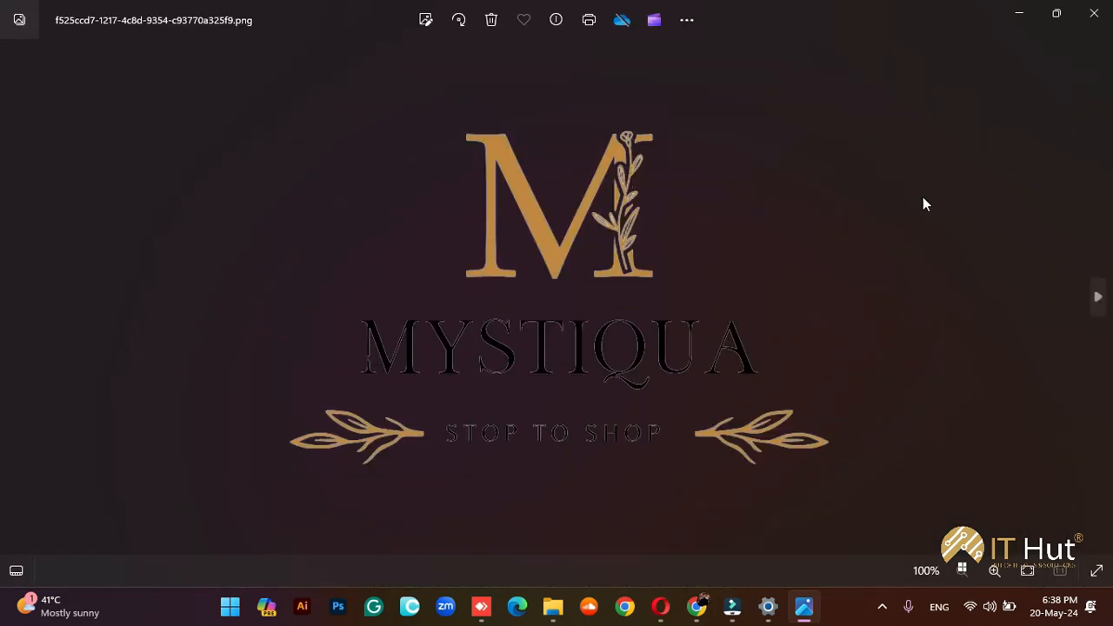
pyautogui.click(1068, 25)
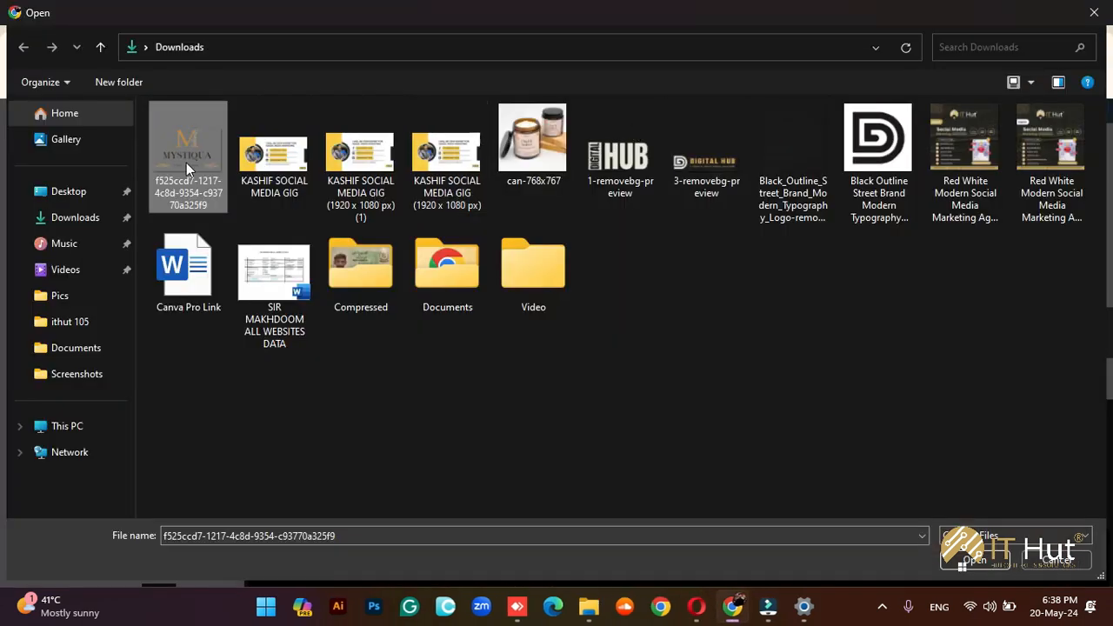
# Upload the cropped 688 x 443 MYSTIQUA logo and select it as the header logo
pyautogui.doubleClick(186, 163)
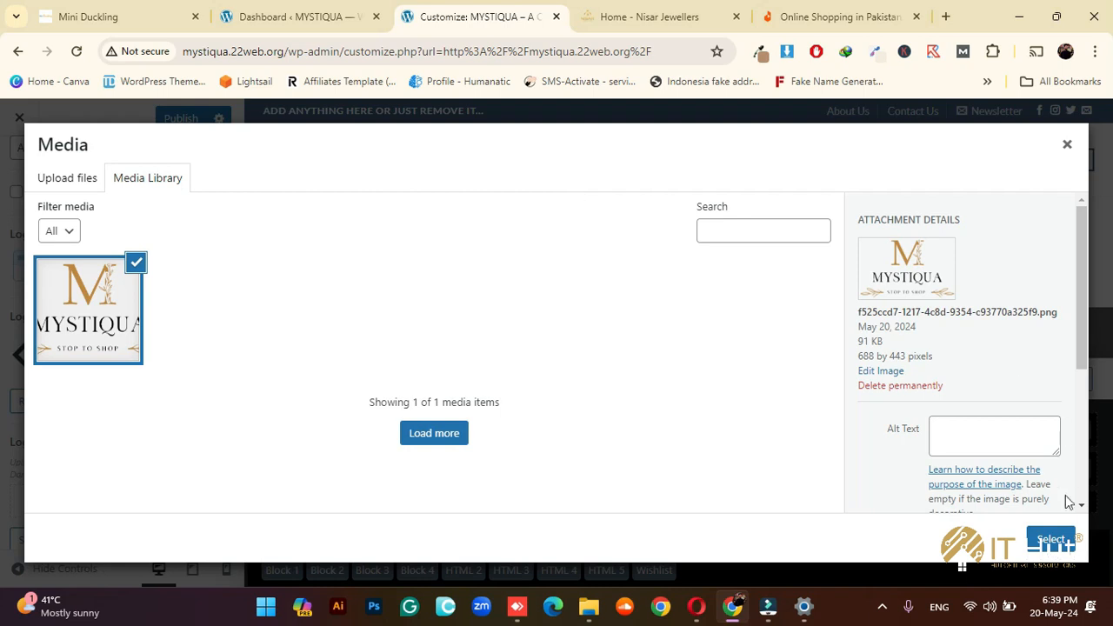
pyautogui.click(1050, 540)
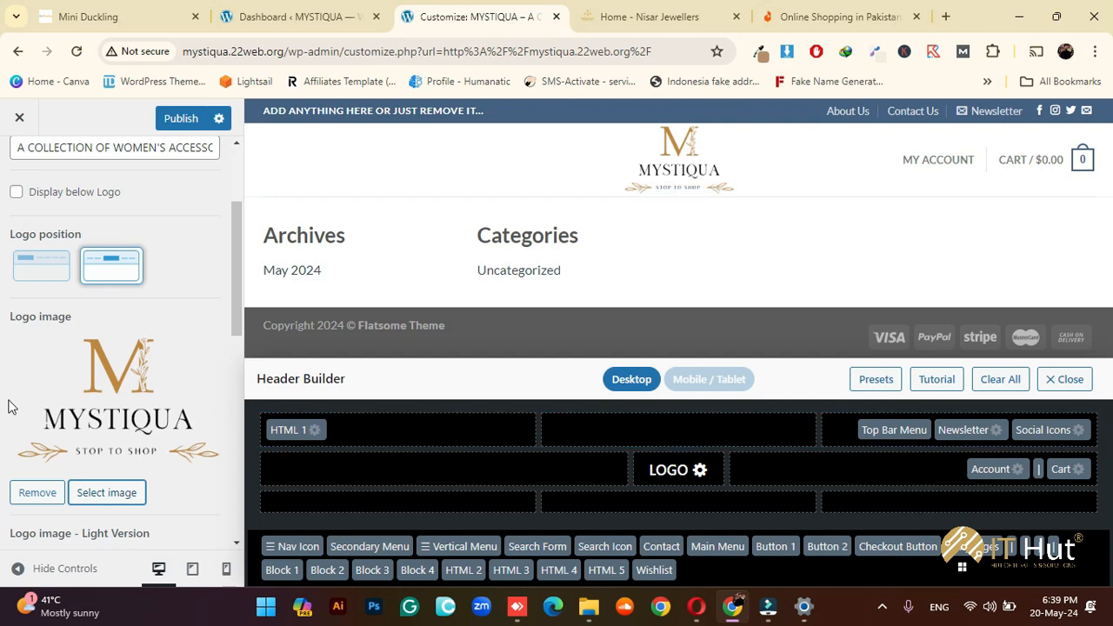
# Drag the Logo Padding slider from 0 to 6 in Logo & Site Identity
pyautogui.scroll(-3, 17, 408)
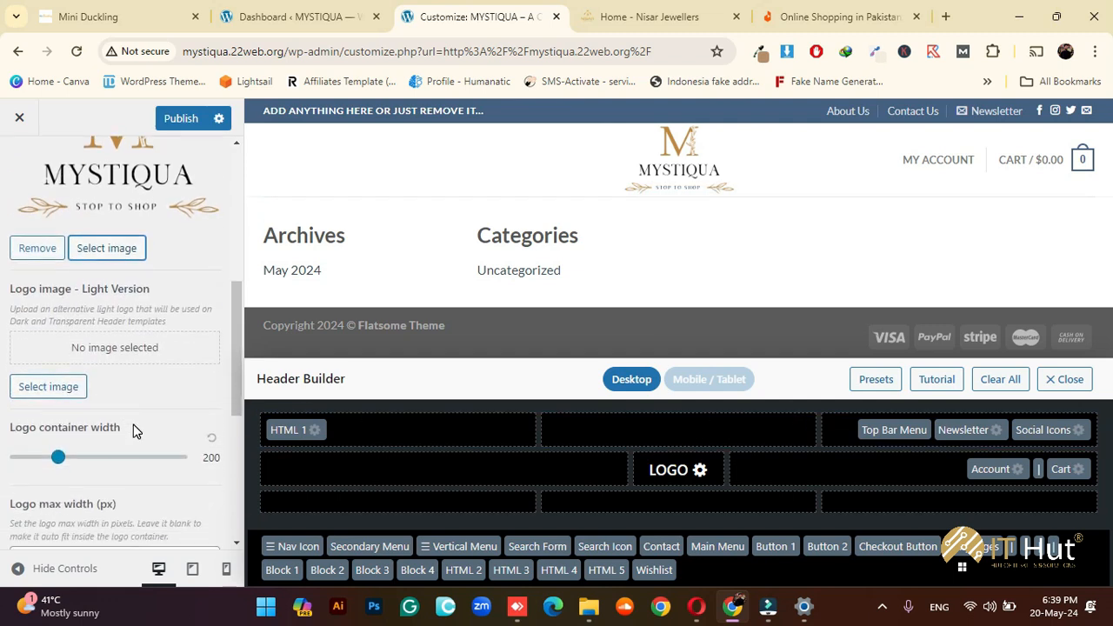
pyautogui.scroll(-3, 133, 429)
pyautogui.scroll(2, 117, 400)
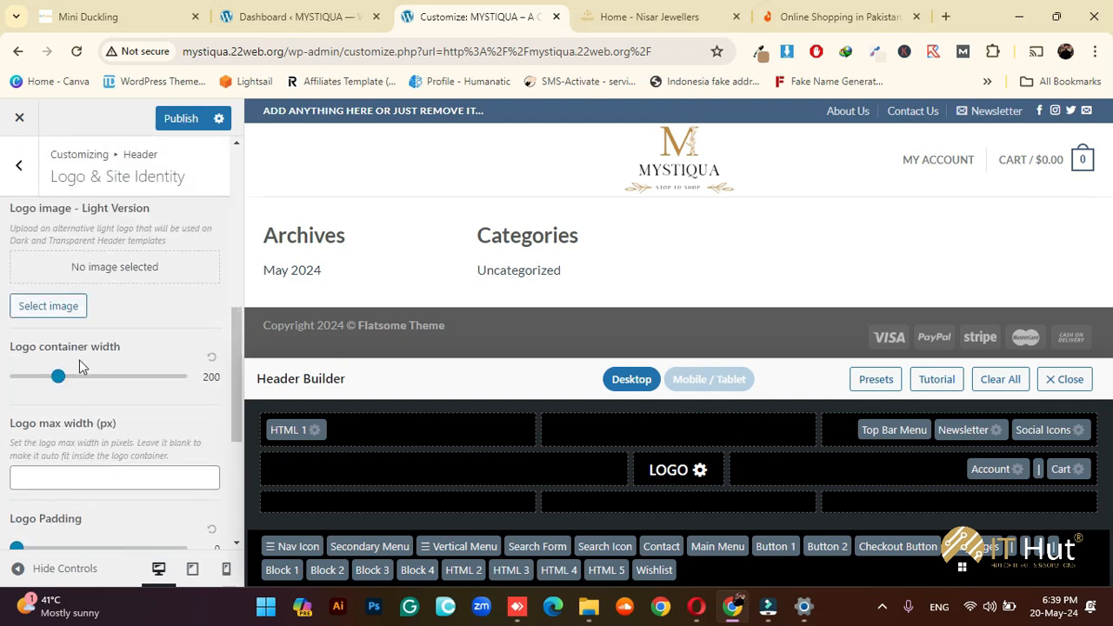
pyautogui.scroll(-2, 157, 415)
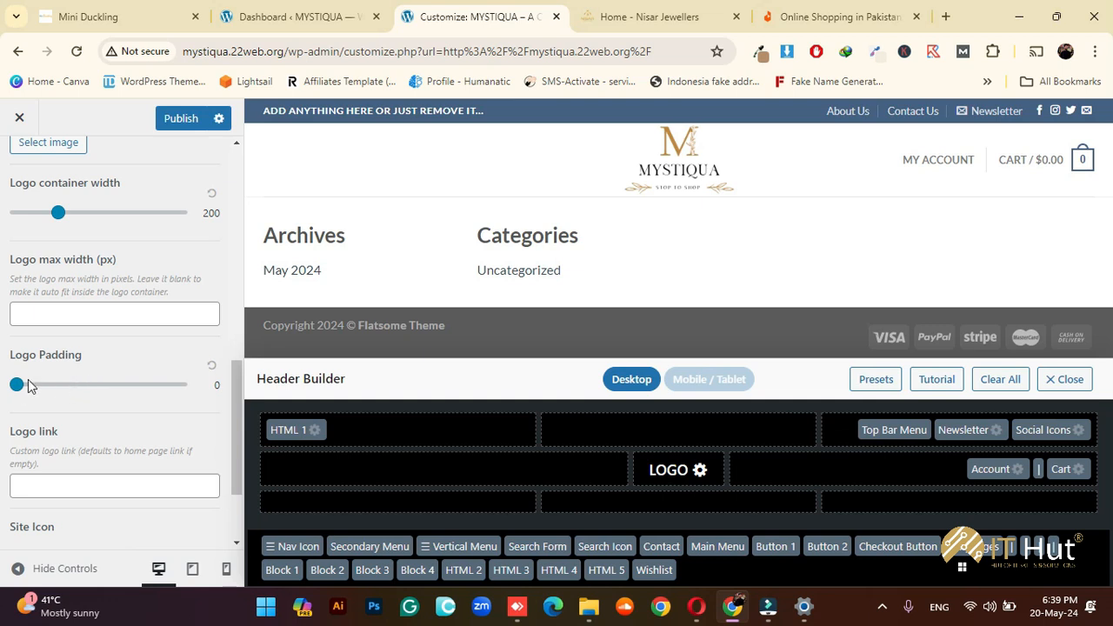
pyautogui.moveTo(17, 384); pyautogui.dragTo(52, 391)
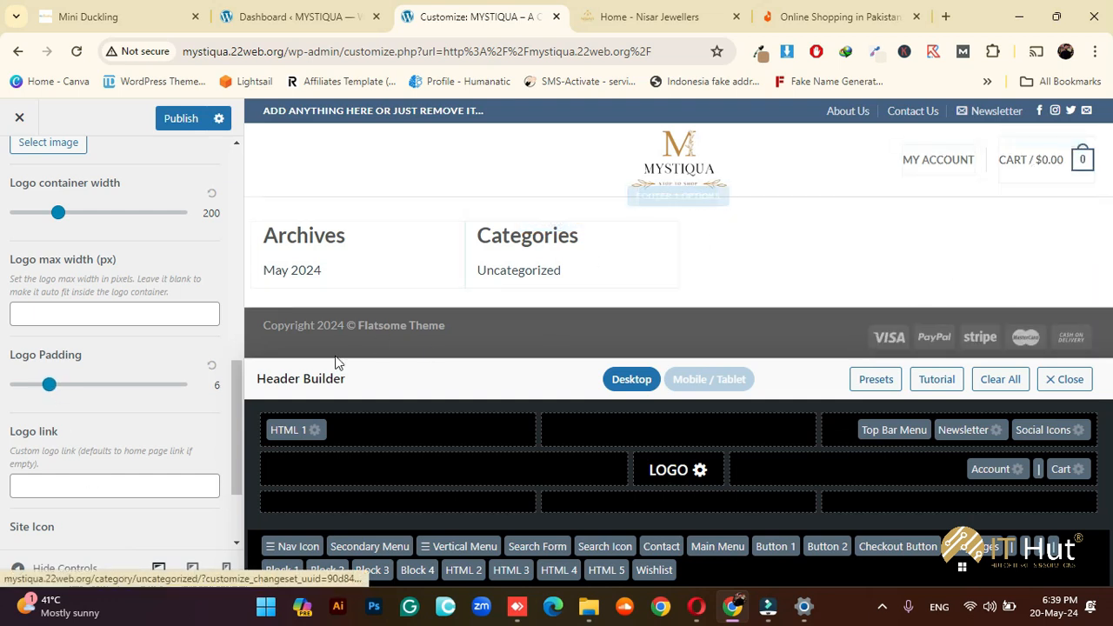
pyautogui.scroll(6, 111, 358)
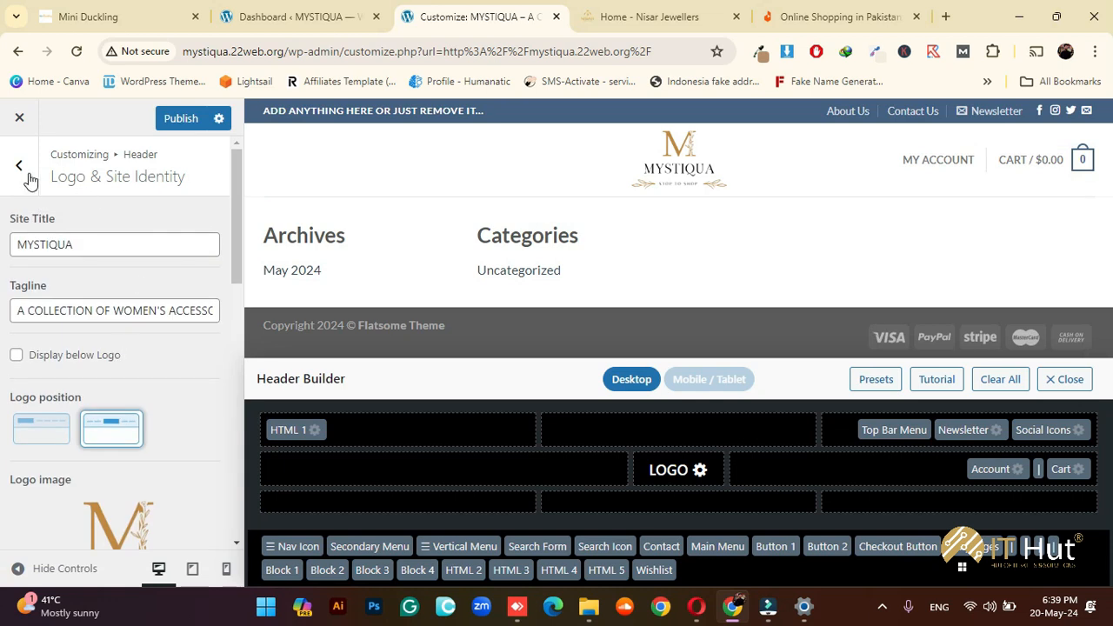
# Return to the Header panel and drag Search Form into Header Main's left slot
pyautogui.click(19, 166)
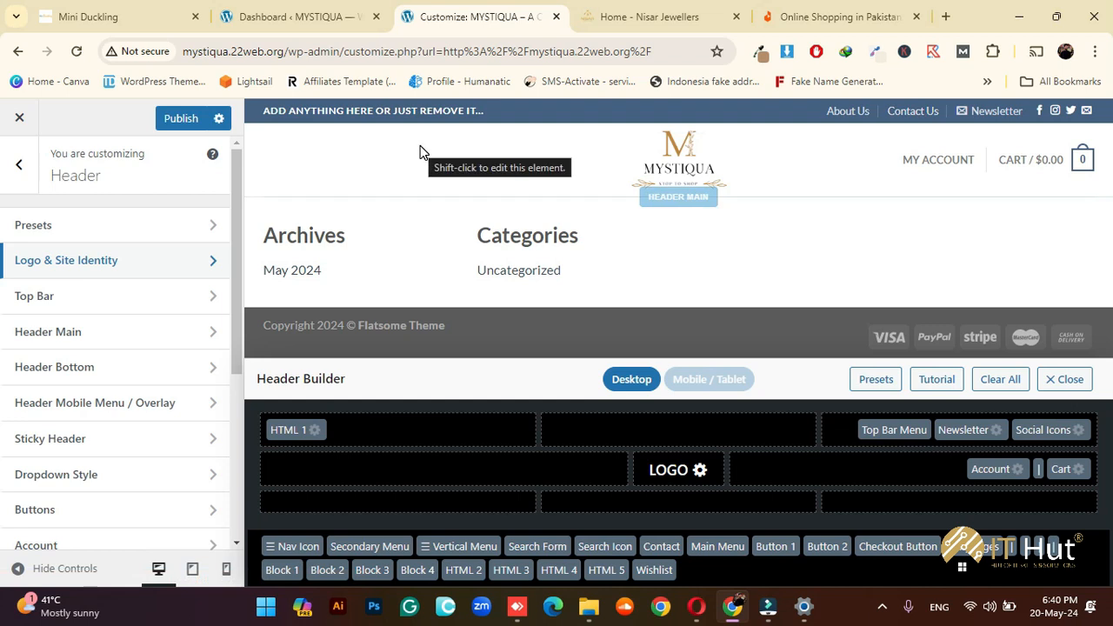
pyautogui.click(511, 546)
pyautogui.moveTo(513, 551); pyautogui.dragTo(370, 452)
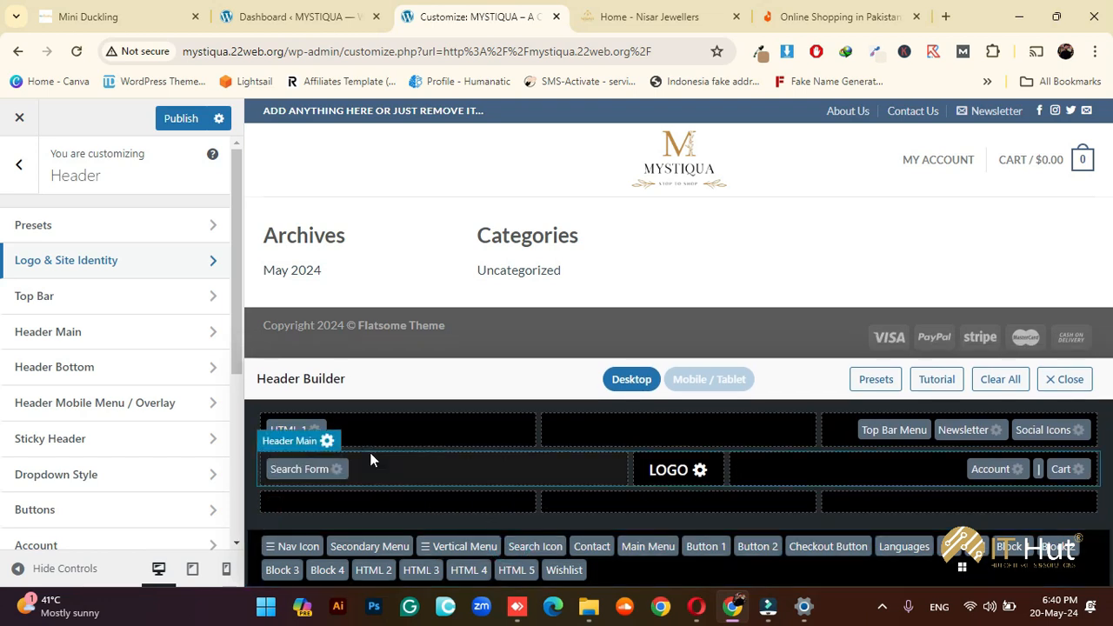
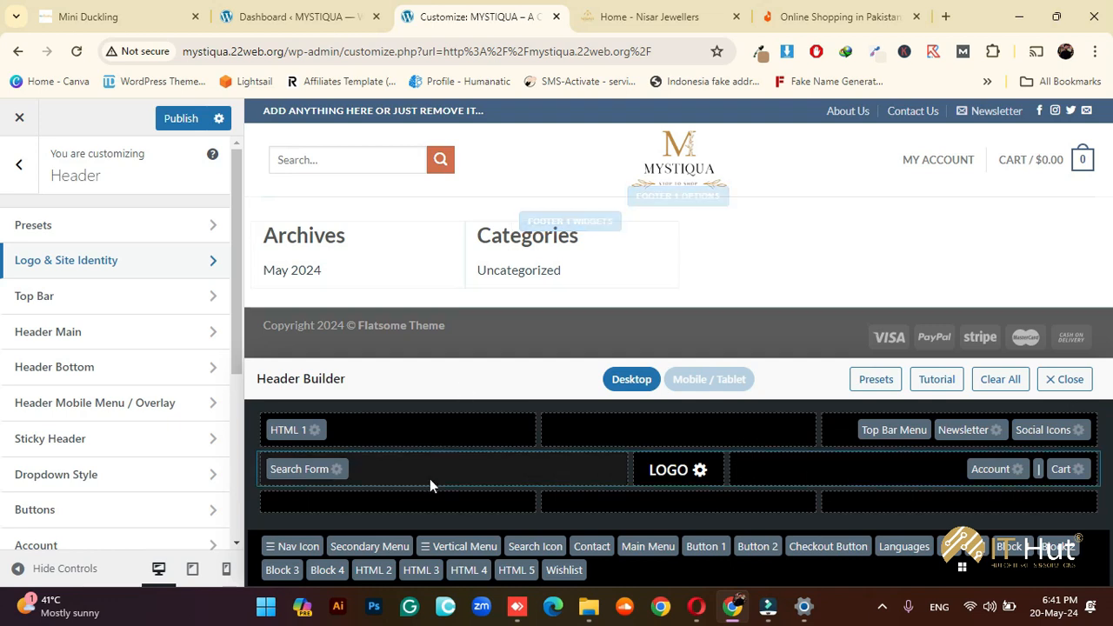
# Try moving Search Form out and adding Vertical Menu to the header's bottom row, then preview the page
pyautogui.moveTo(300, 469); pyautogui.dragTo(592, 548)
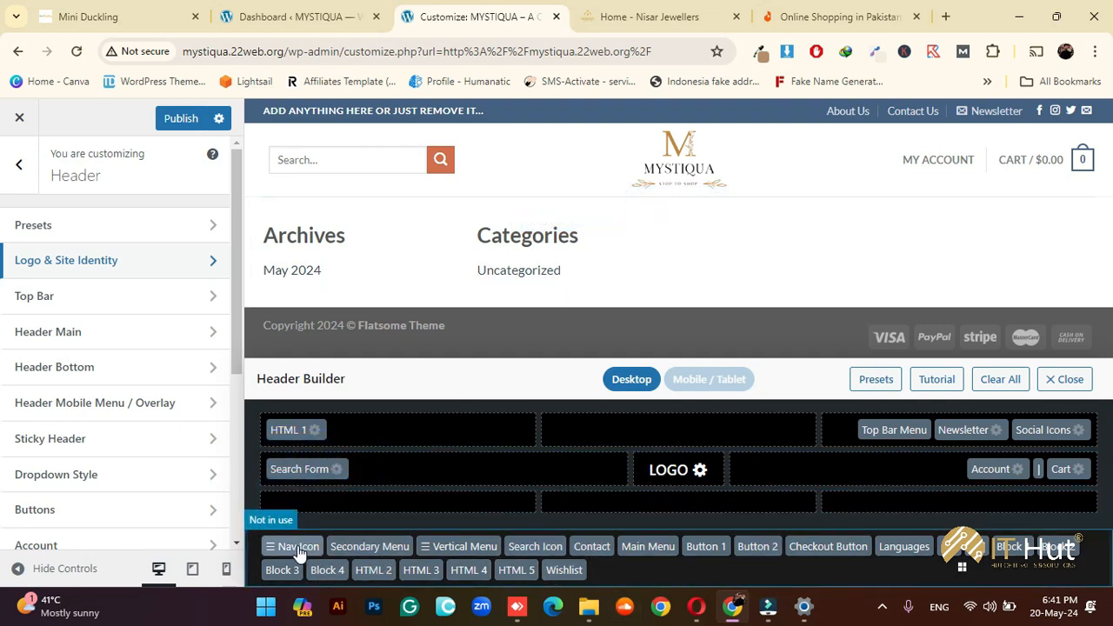
pyautogui.moveTo(453, 548); pyautogui.dragTo(428, 502)
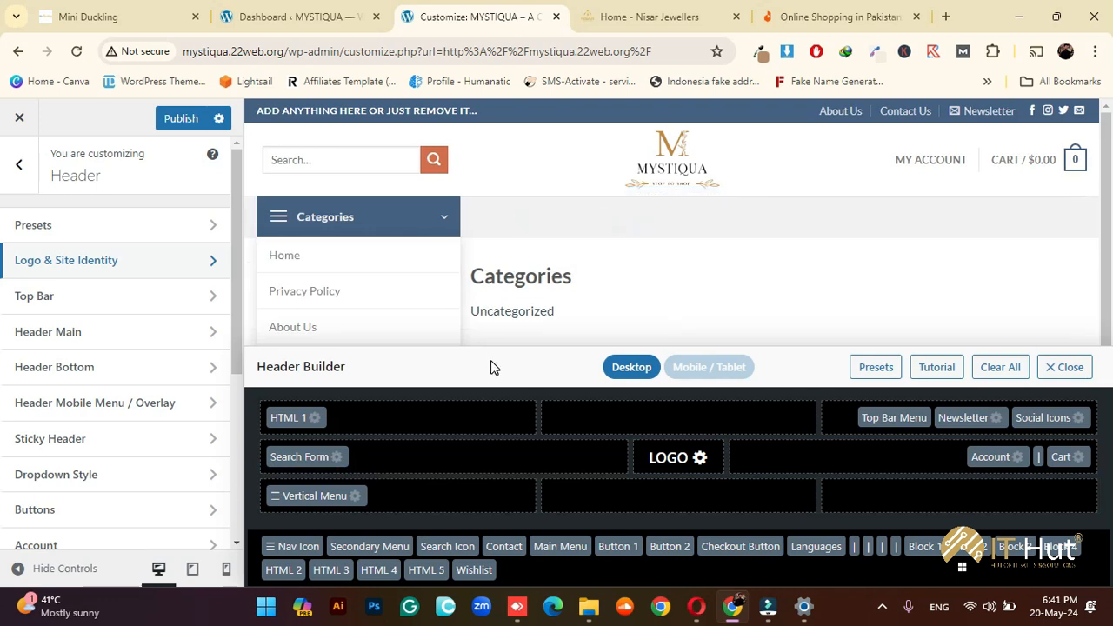
pyautogui.scroll(-1, 582, 261)
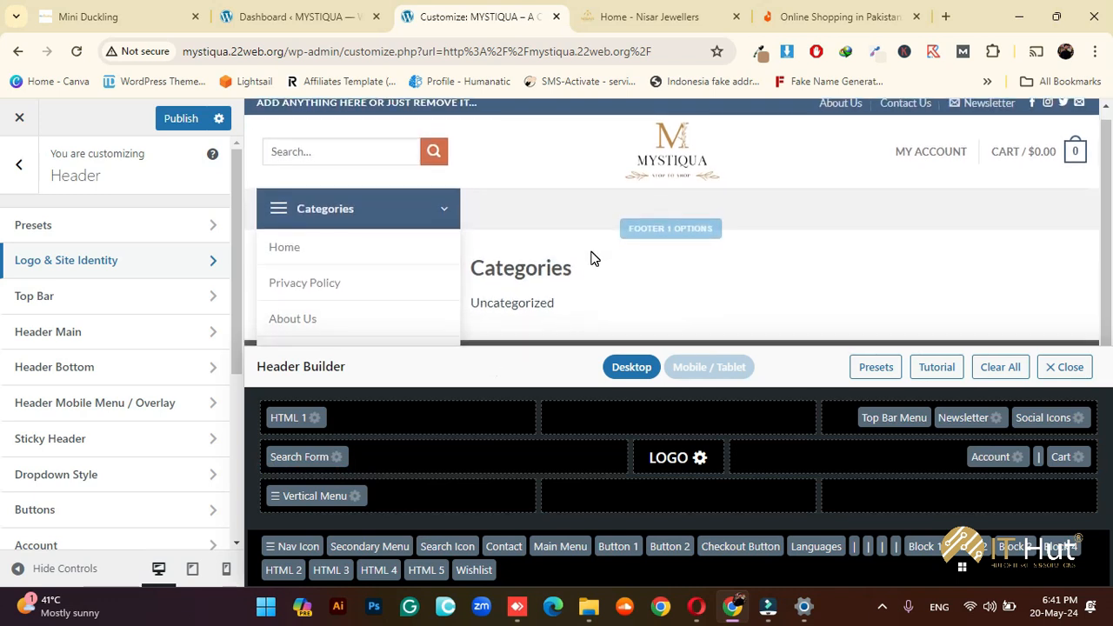
pyautogui.click(1069, 366)
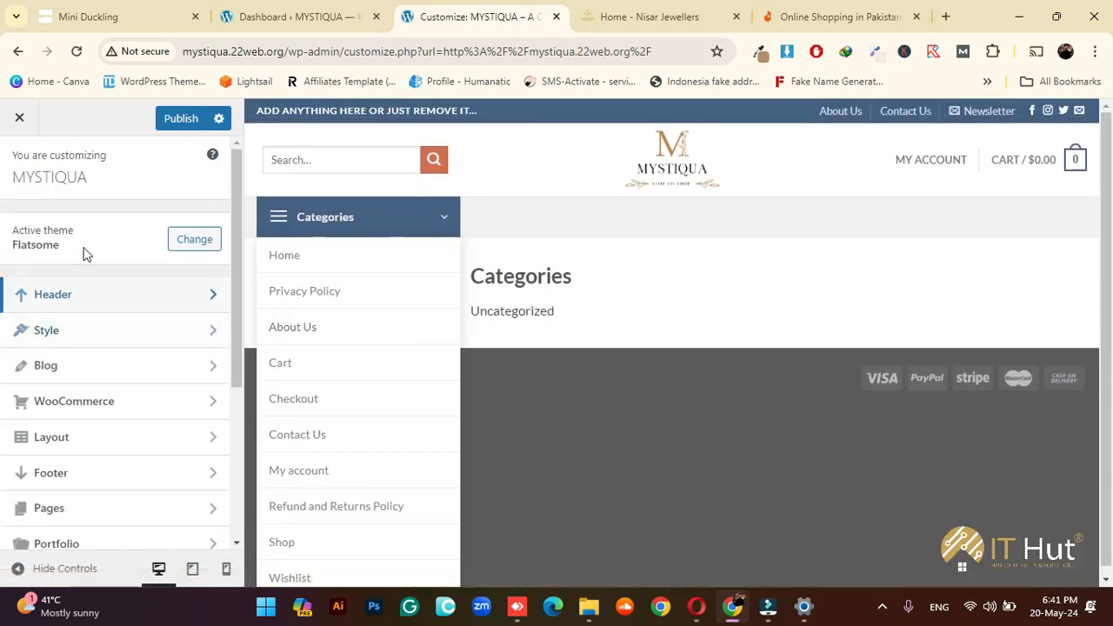
# Remove Vertical Menu from Header Bottom and place Main Menu in its center cell
pyautogui.click(91, 296)
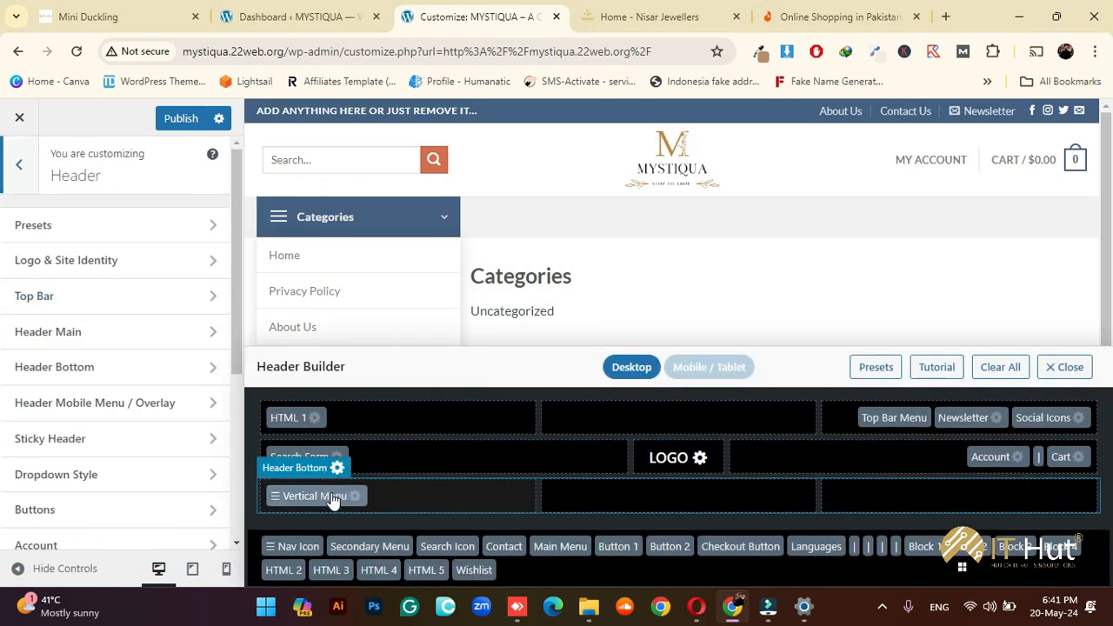
pyautogui.moveTo(332, 501); pyautogui.dragTo(541, 570)
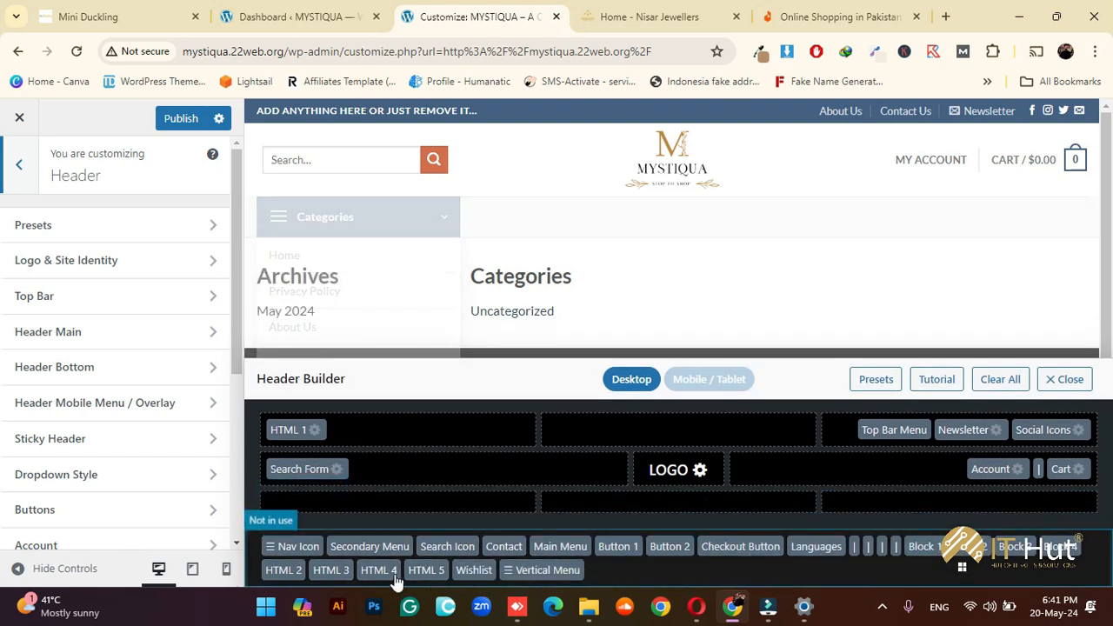
pyautogui.moveTo(559, 548); pyautogui.dragTo(680, 494)
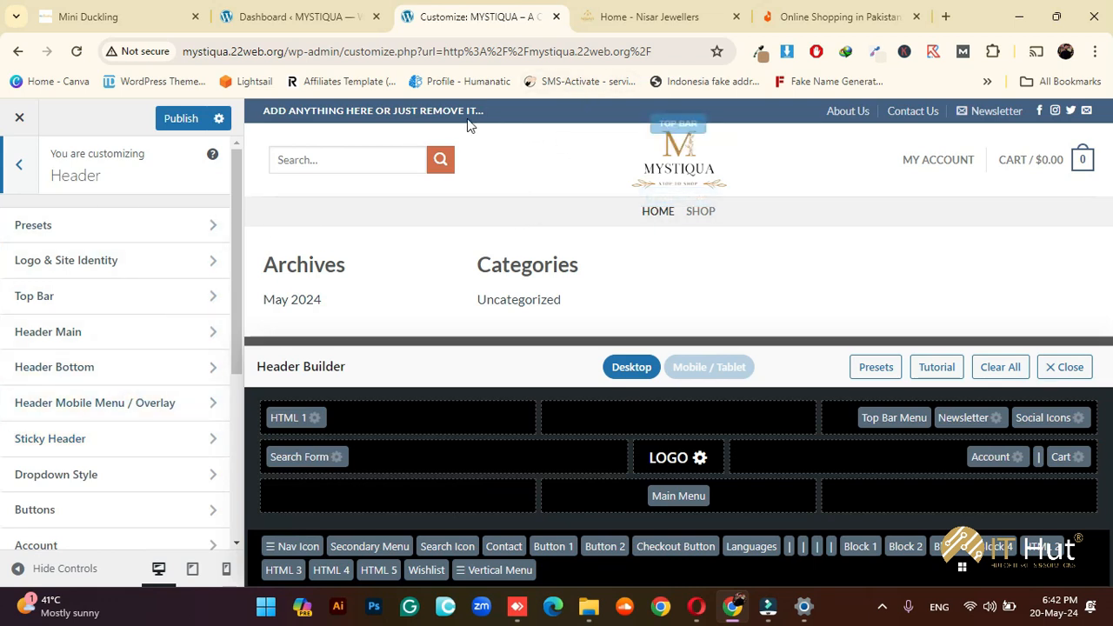
# In Top Bar settings, move the HTML 1 text into the center cell
pyautogui.click(75, 298)
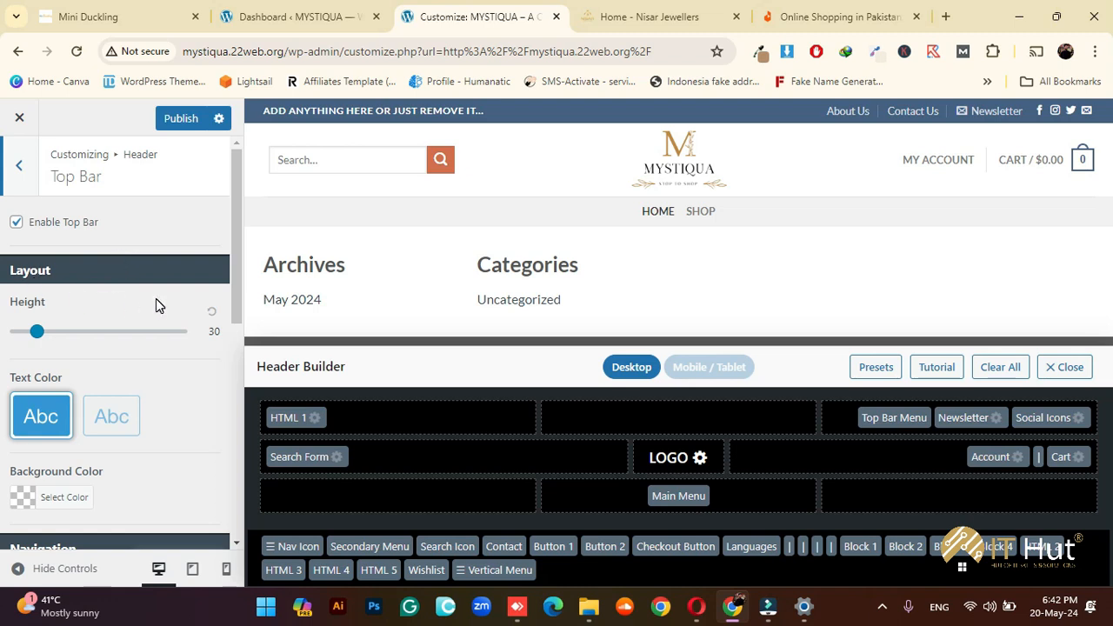
pyautogui.scroll(-1, 156, 298)
pyautogui.scroll(1, 156, 299)
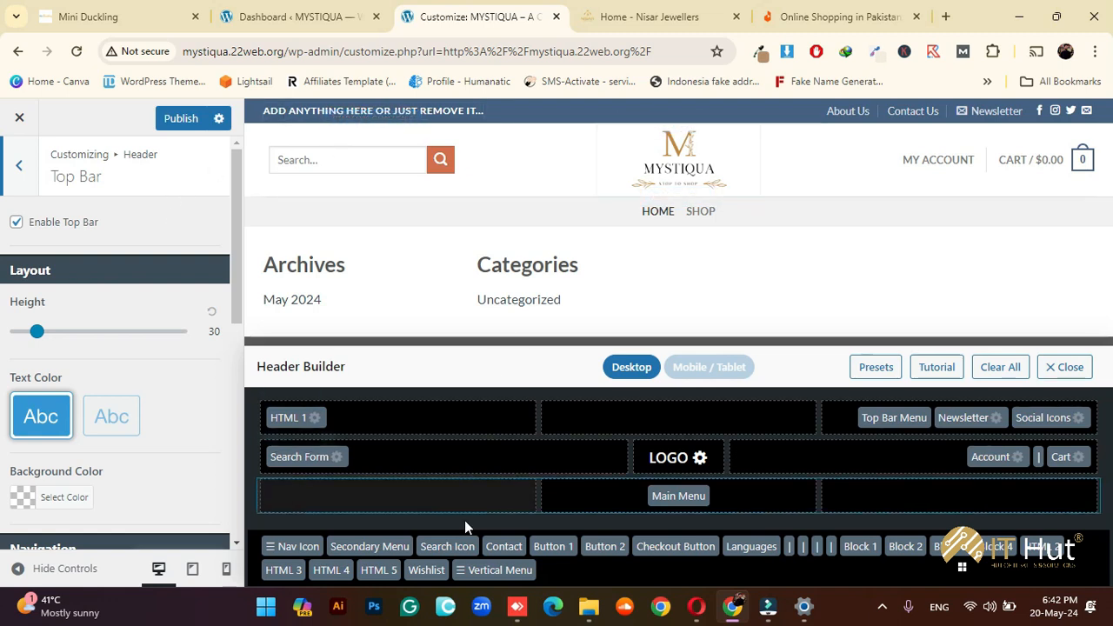
pyautogui.moveTo(589, 607)
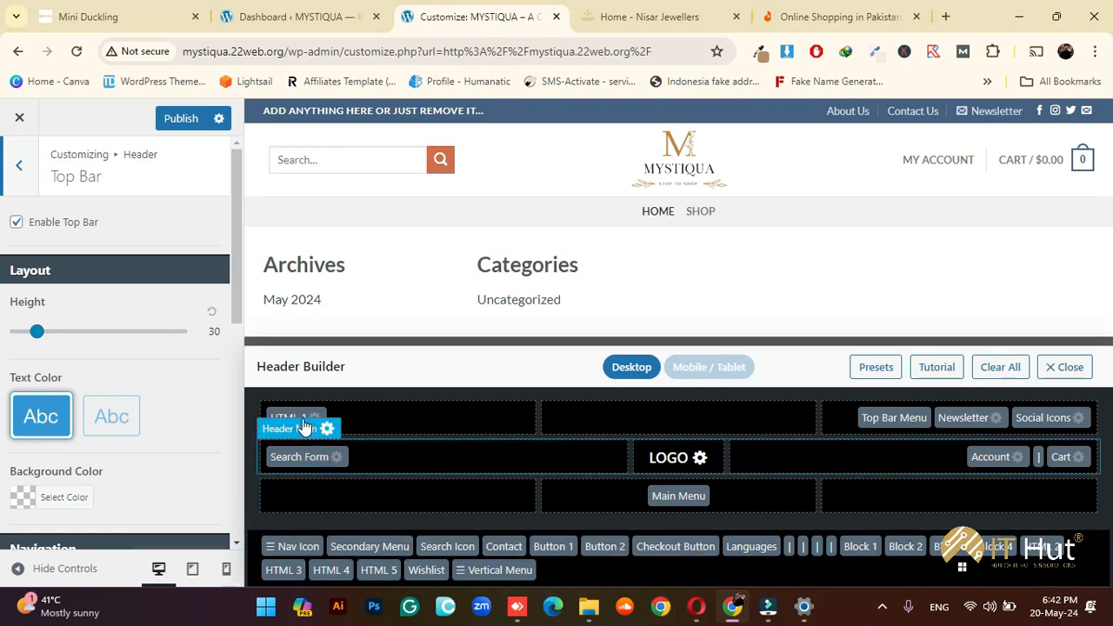
pyautogui.moveTo(302, 419); pyautogui.dragTo(670, 417)
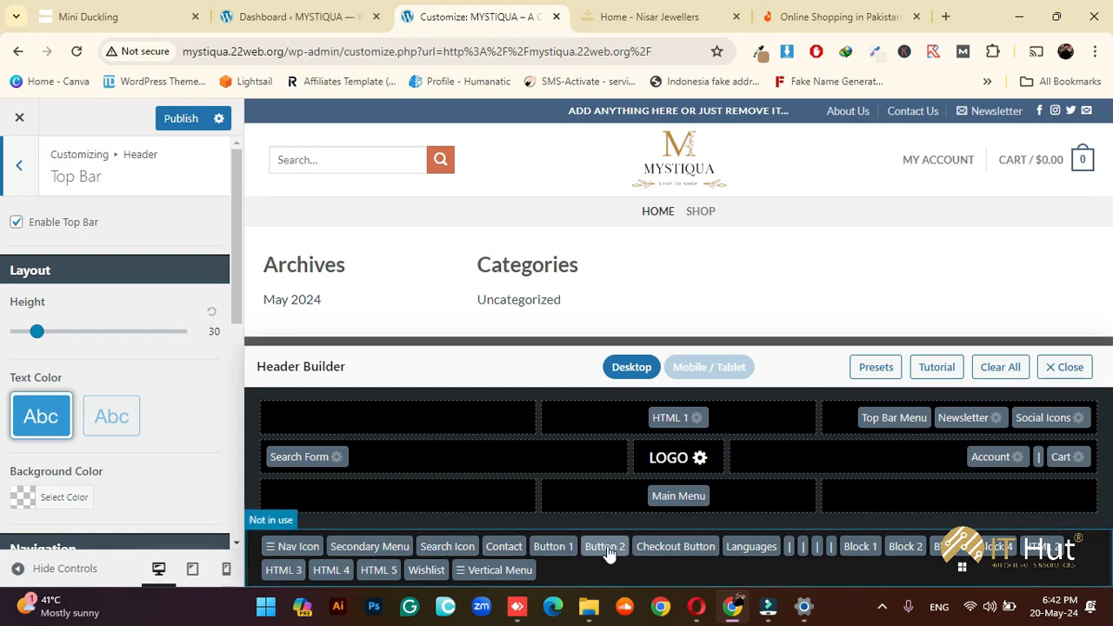
# Move Newsletter out of the top bar to Not in use and set the top bar height to 28
pyautogui.moveTo(948, 419); pyautogui.dragTo(782, 552)
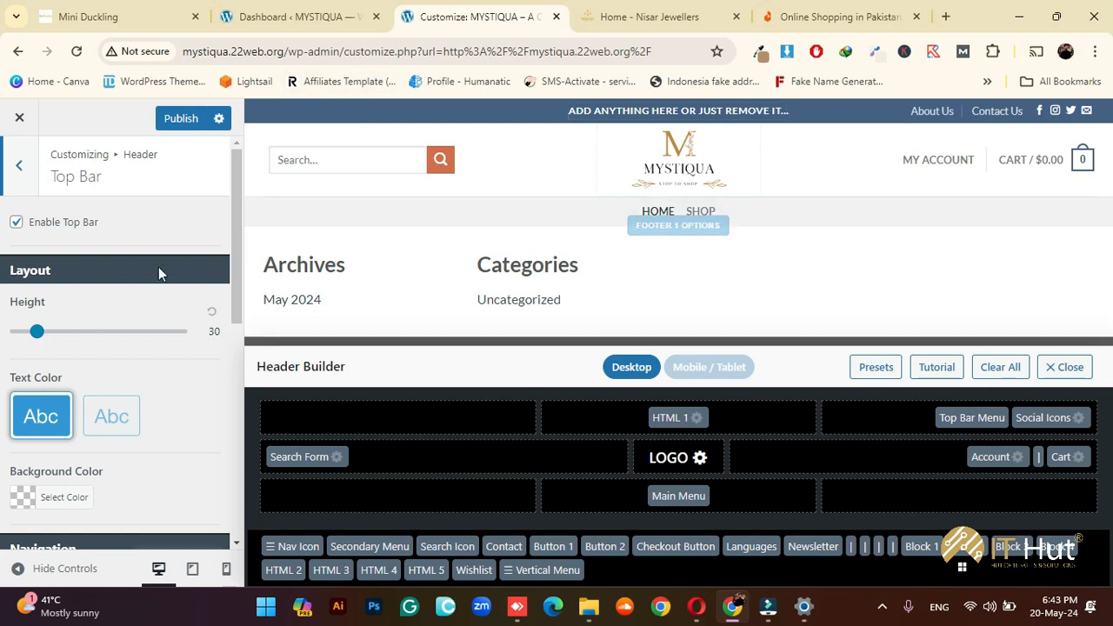
pyautogui.moveTo(38, 332)
pyautogui.mouseDown()
pyautogui.moveTo(135, 337)
pyautogui.moveTo(20, 336)
pyautogui.moveTo(54, 337)
pyautogui.moveTo(33, 334)
pyautogui.mouseUp()
pyautogui.scroll(-1, 149, 390)
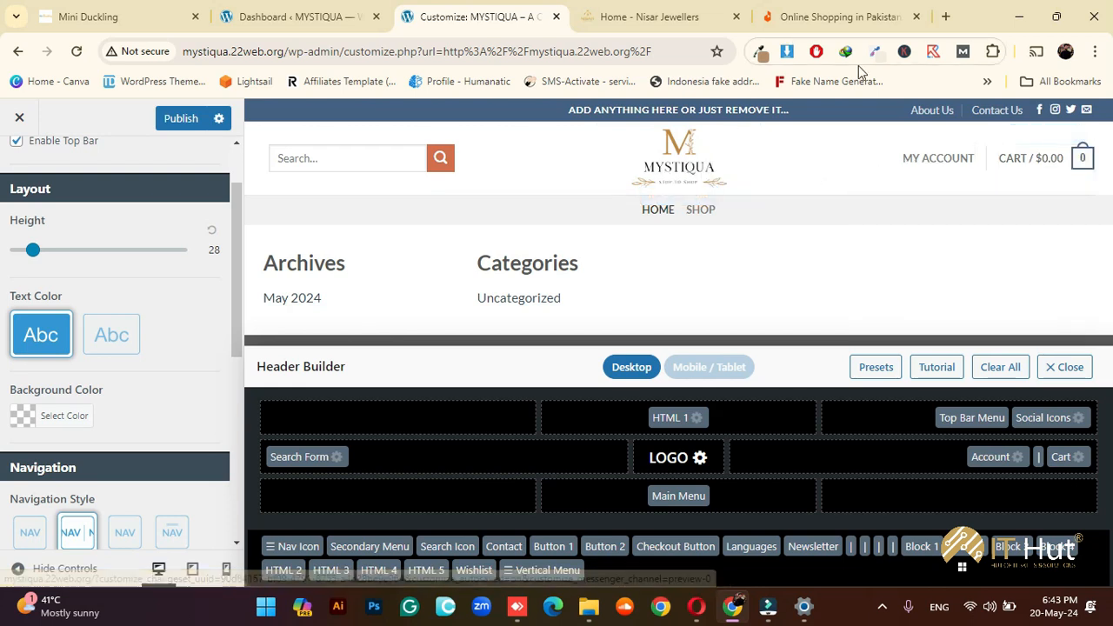
# Sample the logo's gold colour with the colour picker extension and copy its hex #c3914d
pyautogui.click(759, 53)
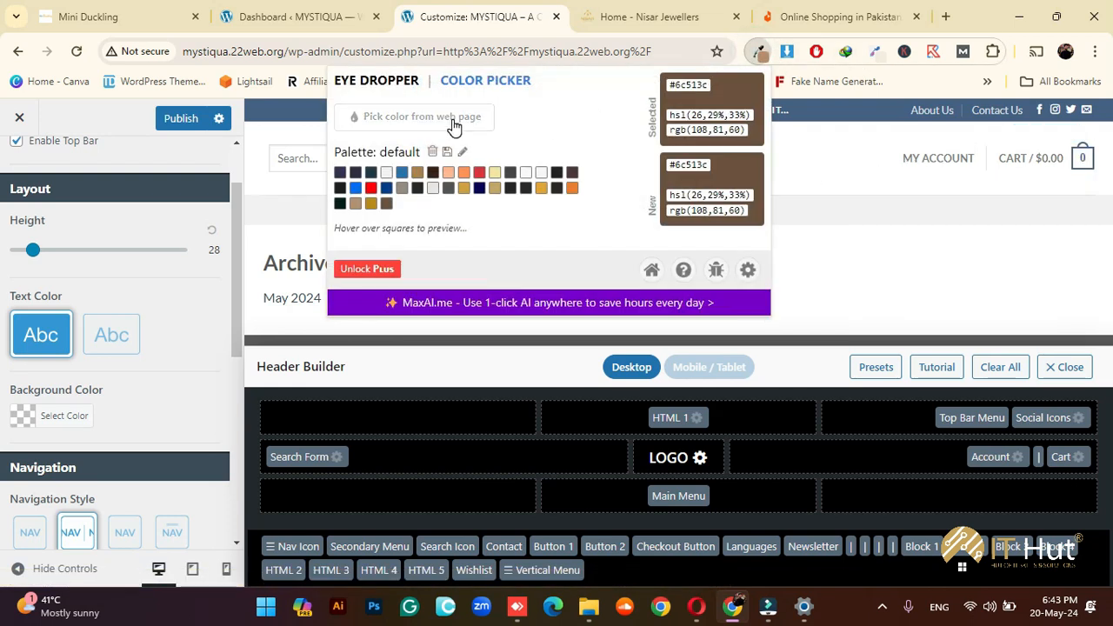
pyautogui.click(452, 126)
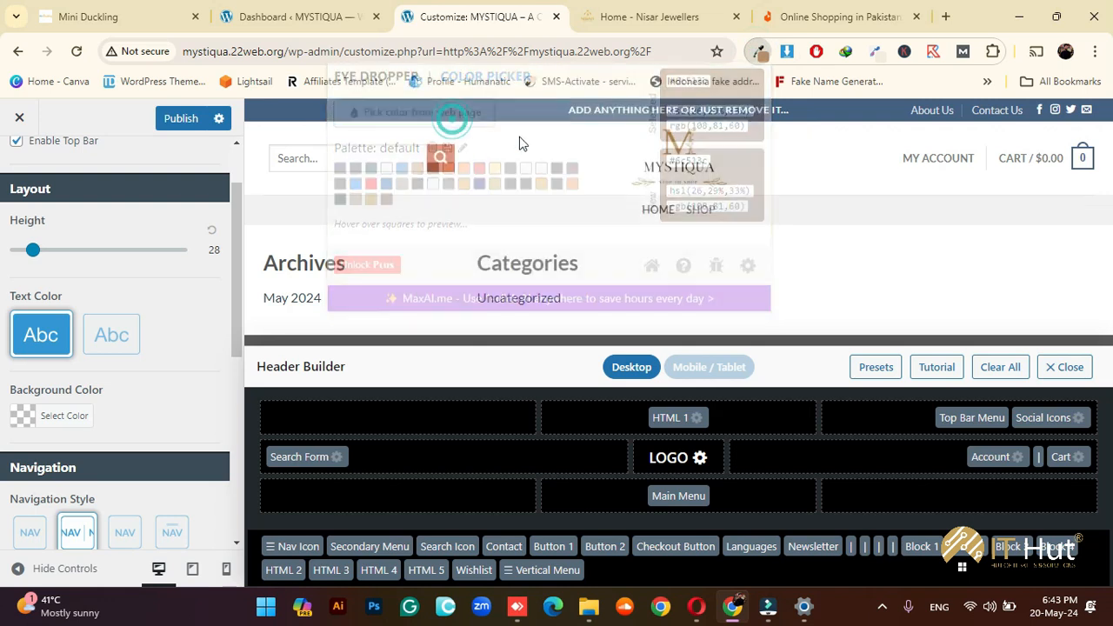
pyautogui.click(674, 146)
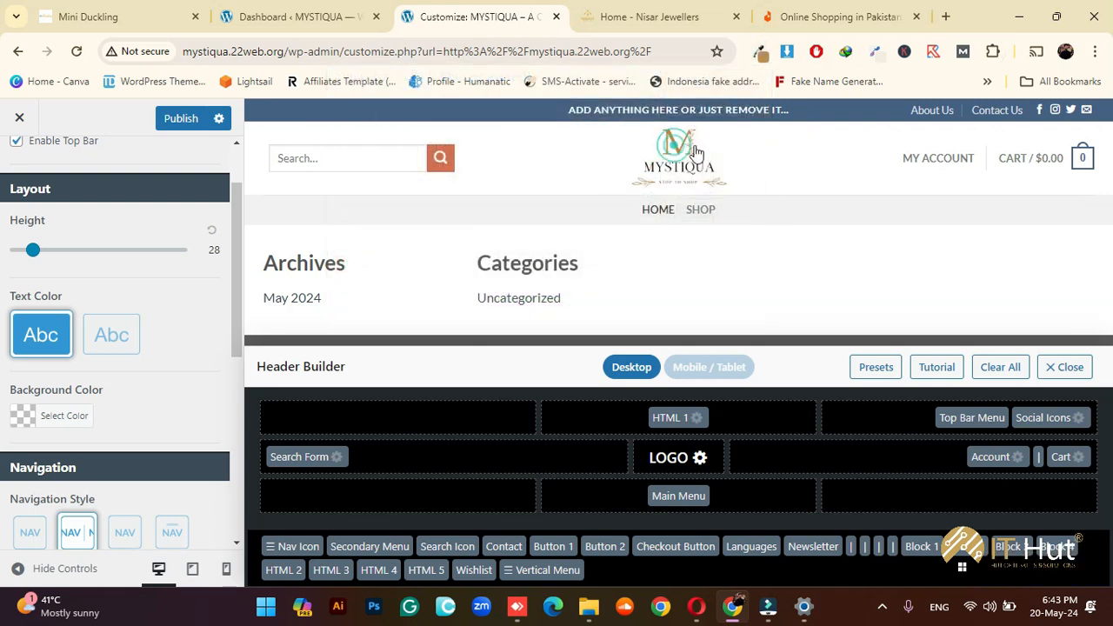
pyautogui.click(758, 54)
pyautogui.tripleClick(693, 84)
pyautogui.hotkey('ctrl', 'c')
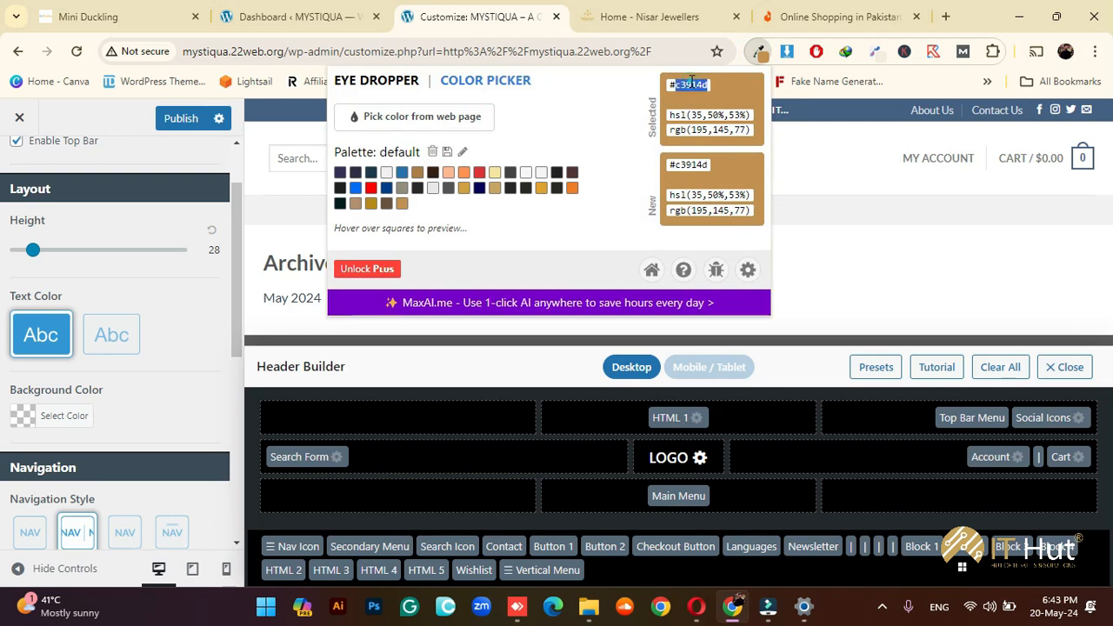
# Paste #c3914d as the top bar background colour
pyautogui.click(165, 390)
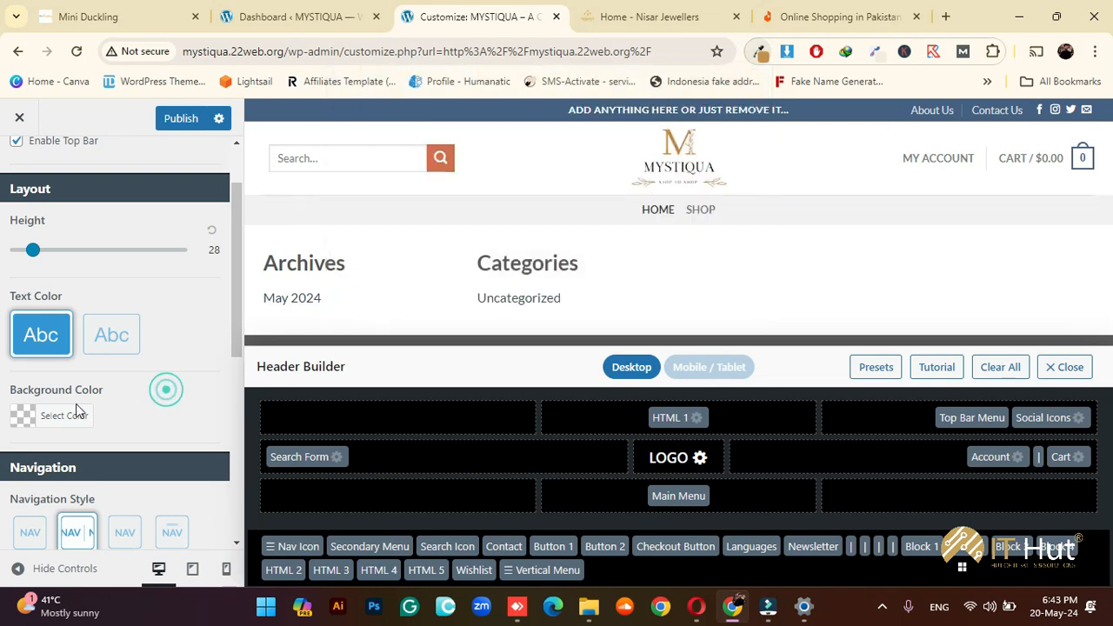
pyautogui.click(70, 416)
pyautogui.click(122, 415)
pyautogui.hotkey('ctrl', 'v')
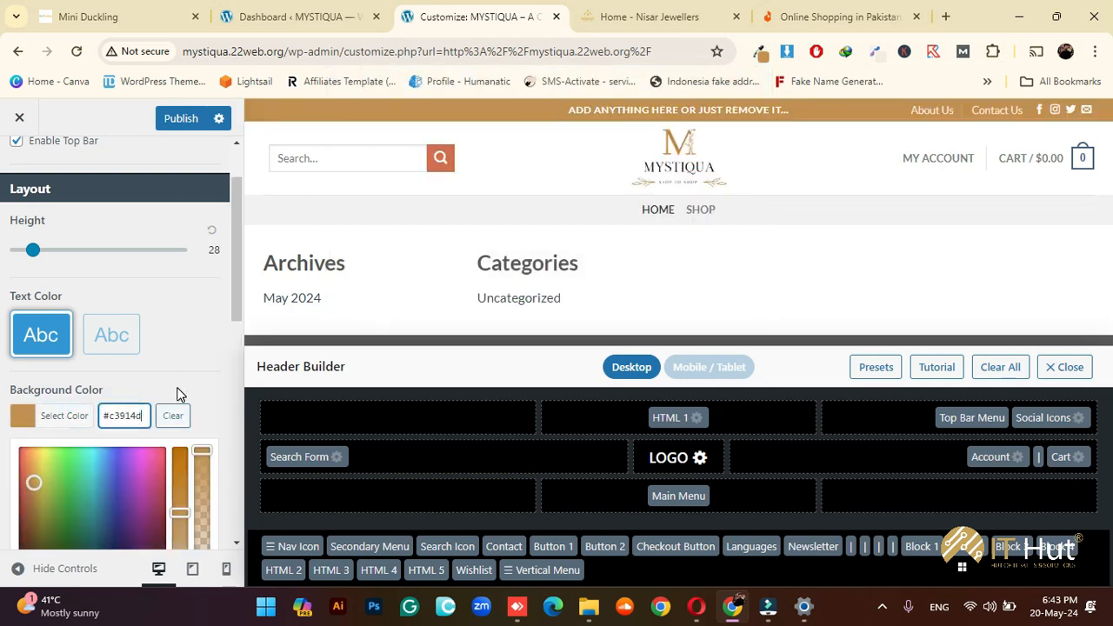
pyautogui.click(177, 393)
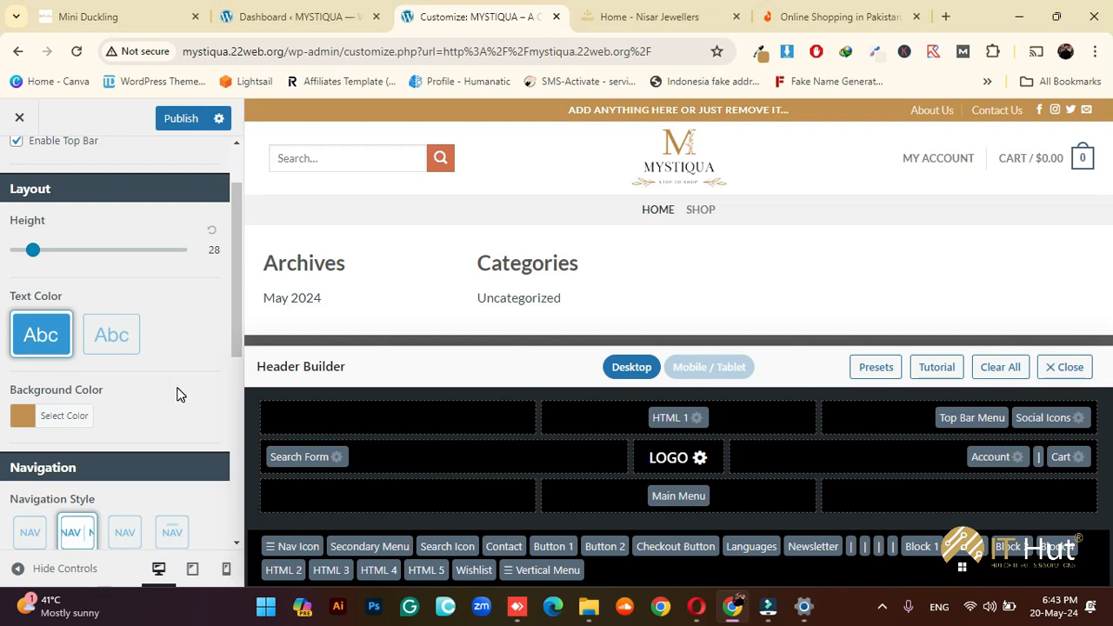
# Switch the top bar navigation links to the plain style
pyautogui.scroll(1, 178, 391)
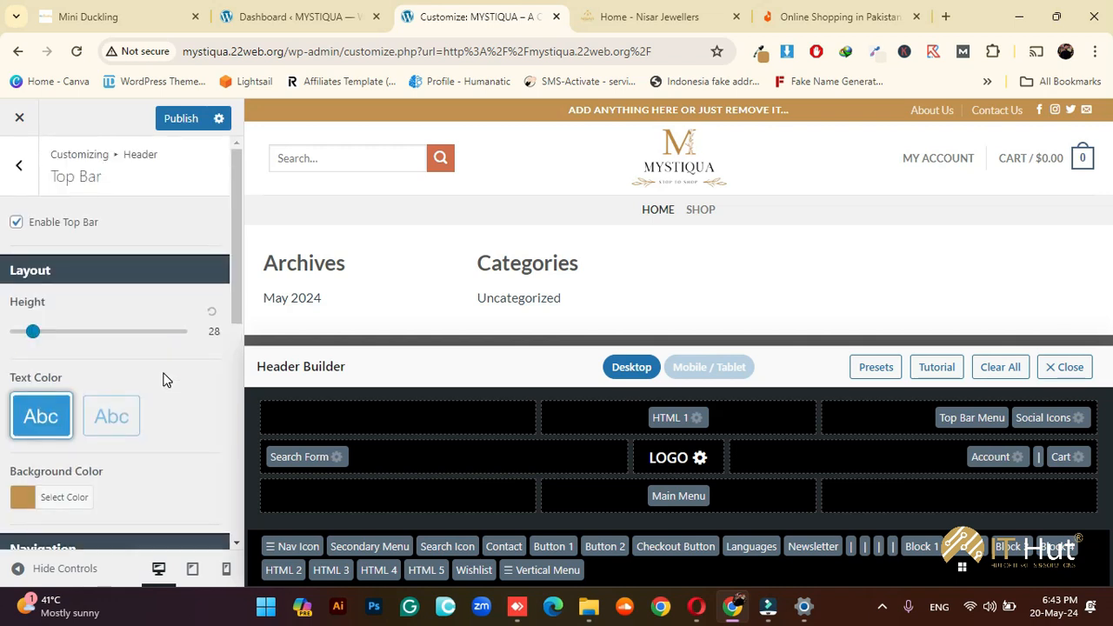
pyautogui.scroll(-5, 166, 381)
pyautogui.scroll(-1, 166, 379)
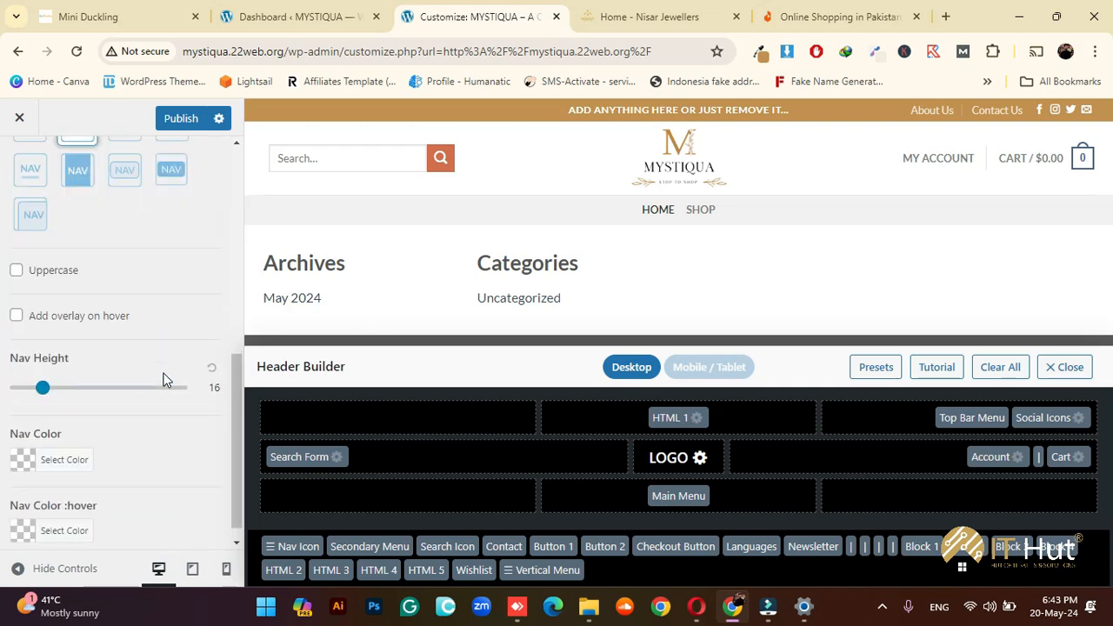
pyautogui.scroll(4, 120, 317)
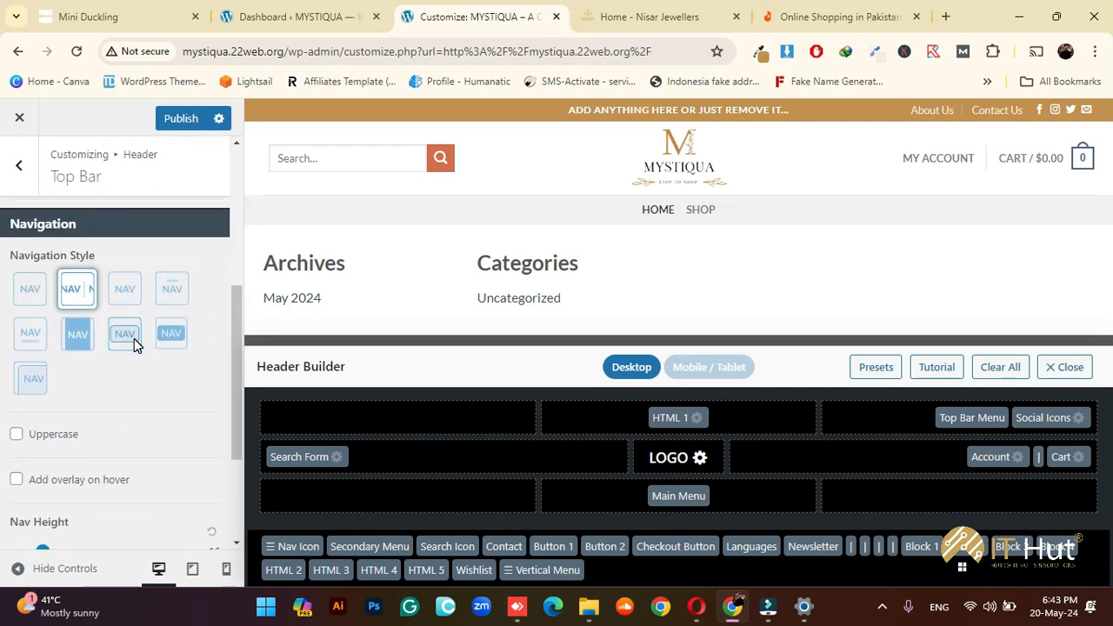
pyautogui.scroll(2, 54, 252)
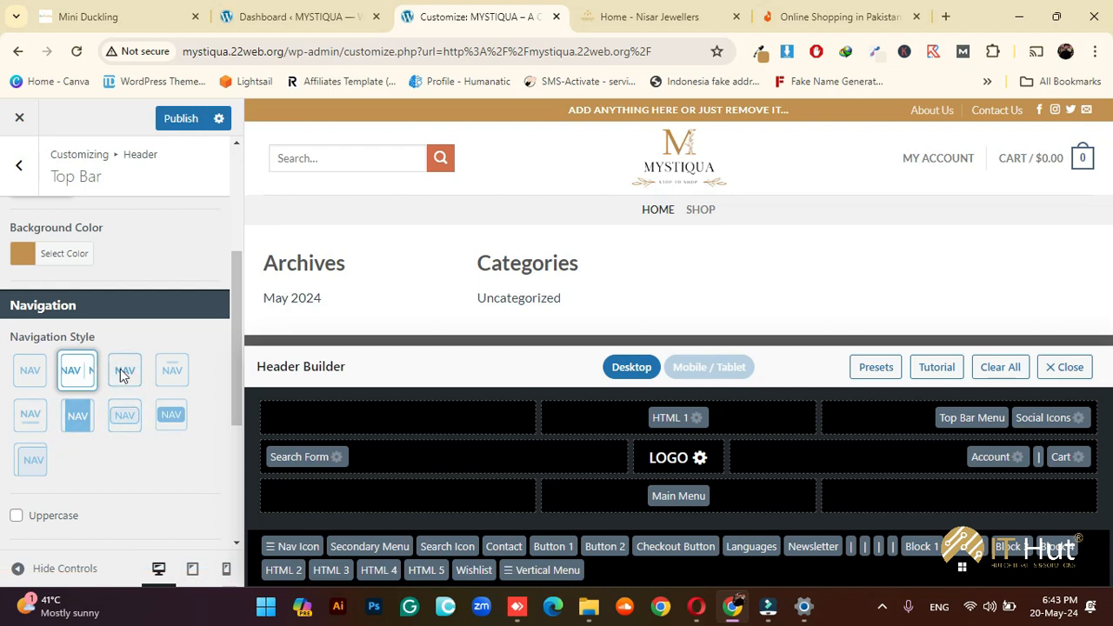
pyautogui.click(31, 371)
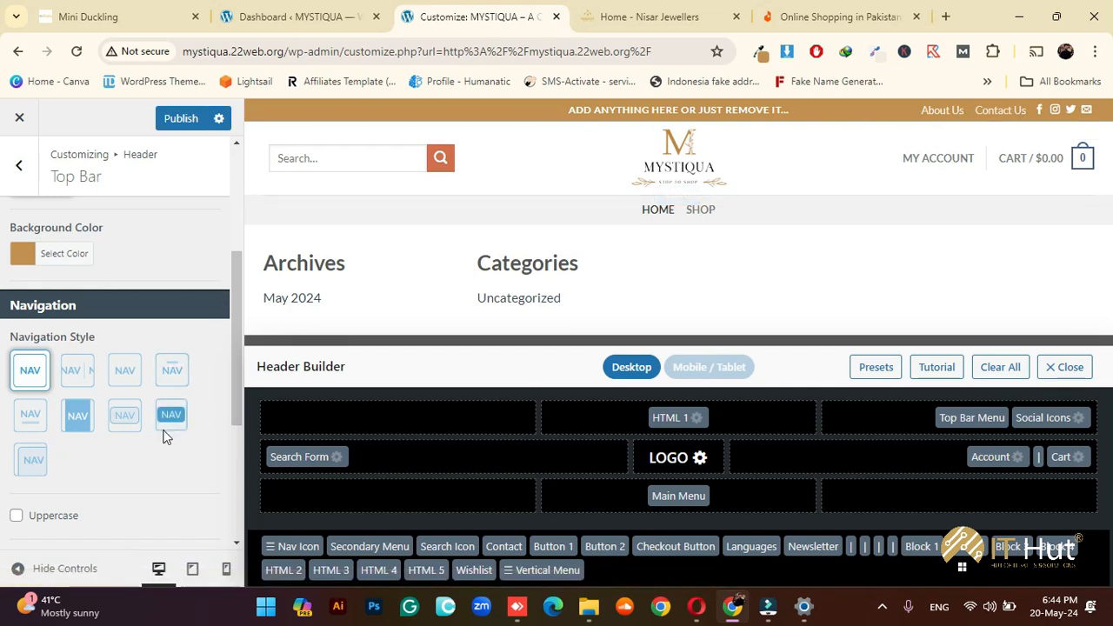
# Set the top bar Nav Color to white (#ffffff)
pyautogui.scroll(-3, 161, 434)
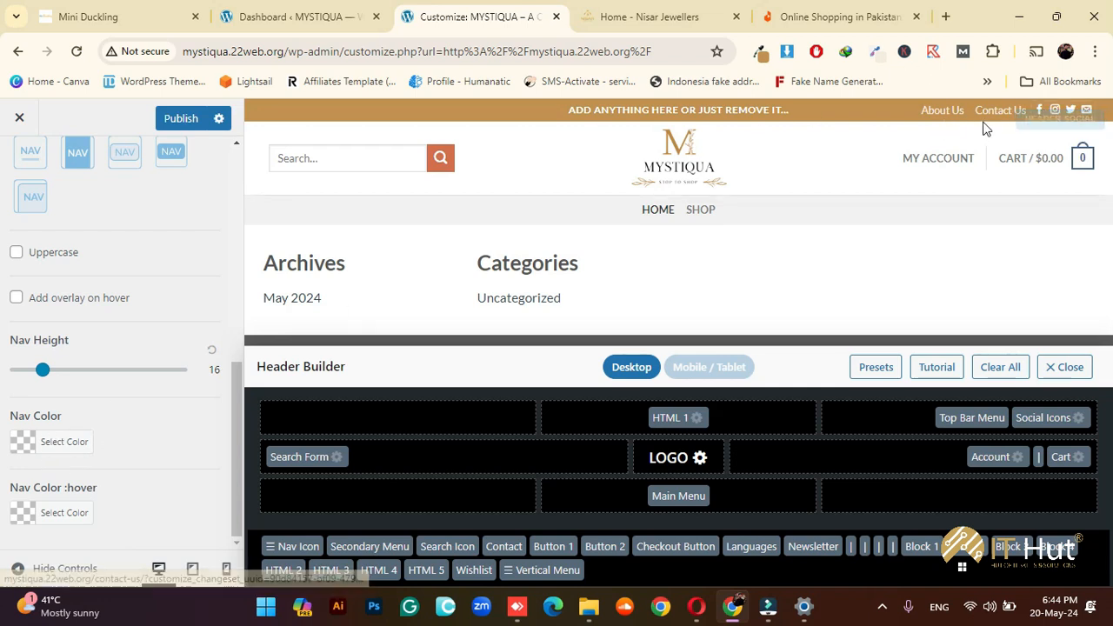
pyautogui.click(77, 445)
pyautogui.scroll(-1, 67, 462)
pyautogui.click(42, 443)
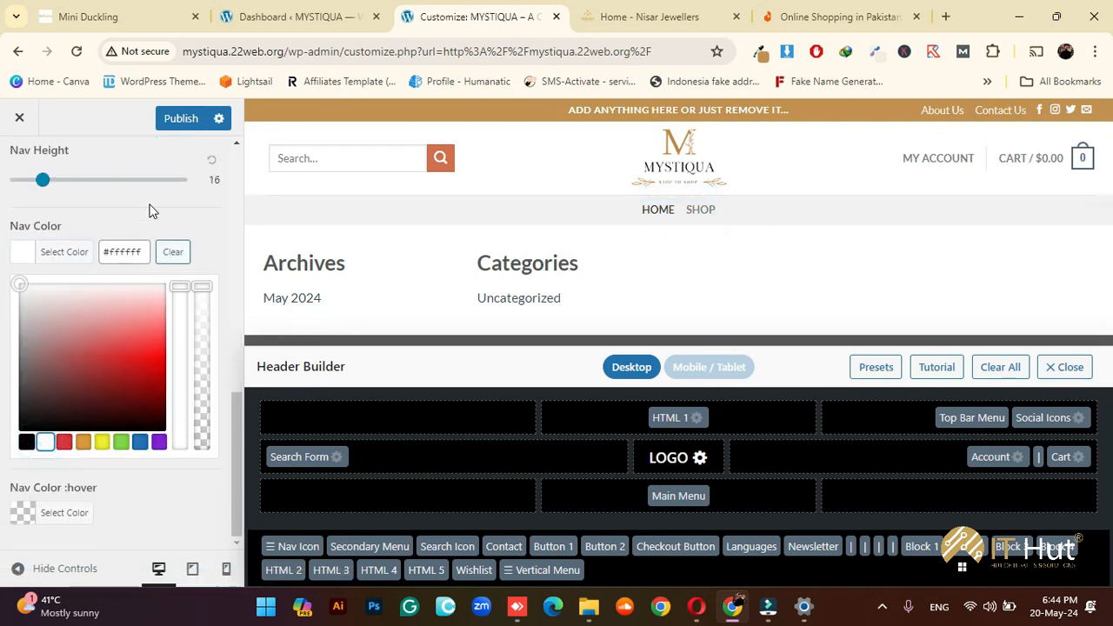
pyautogui.click(178, 218)
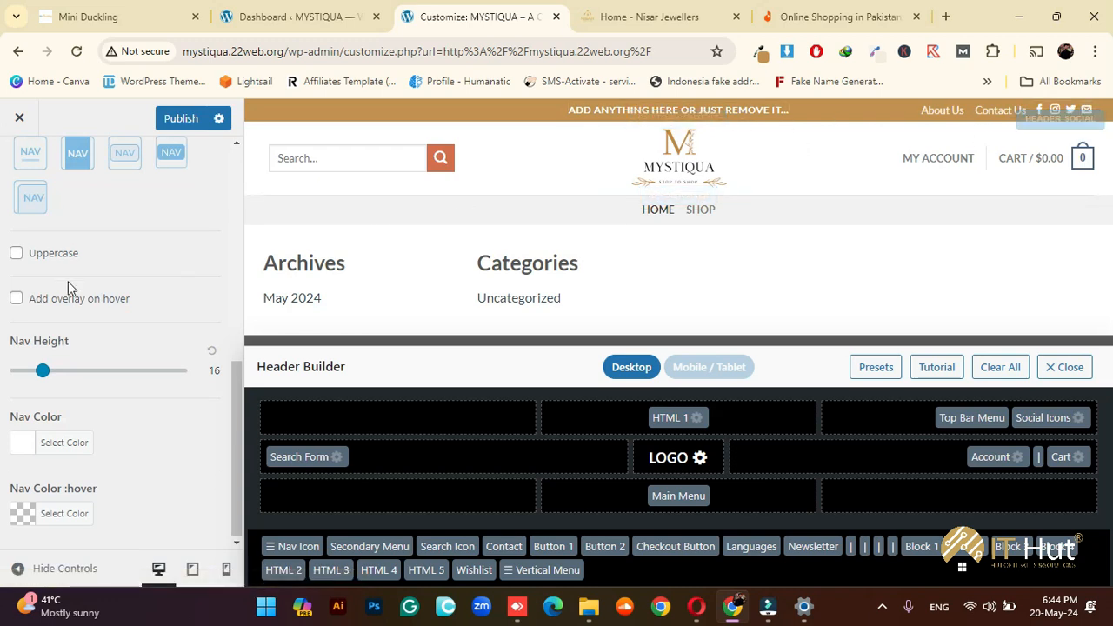
pyautogui.scroll(5, 164, 440)
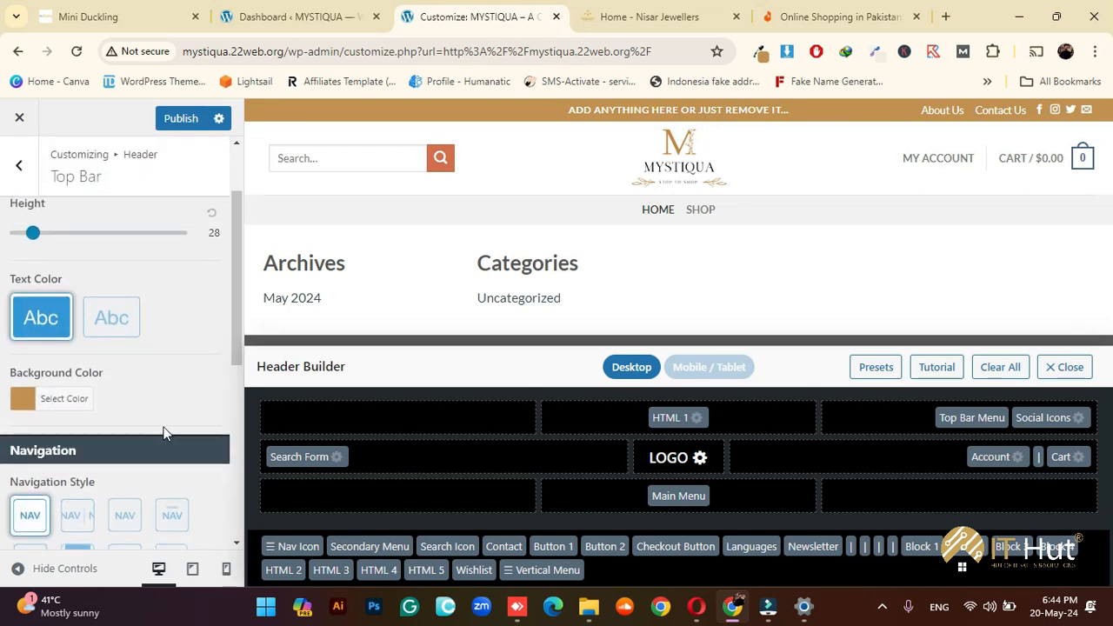
pyautogui.scroll(2, 164, 433)
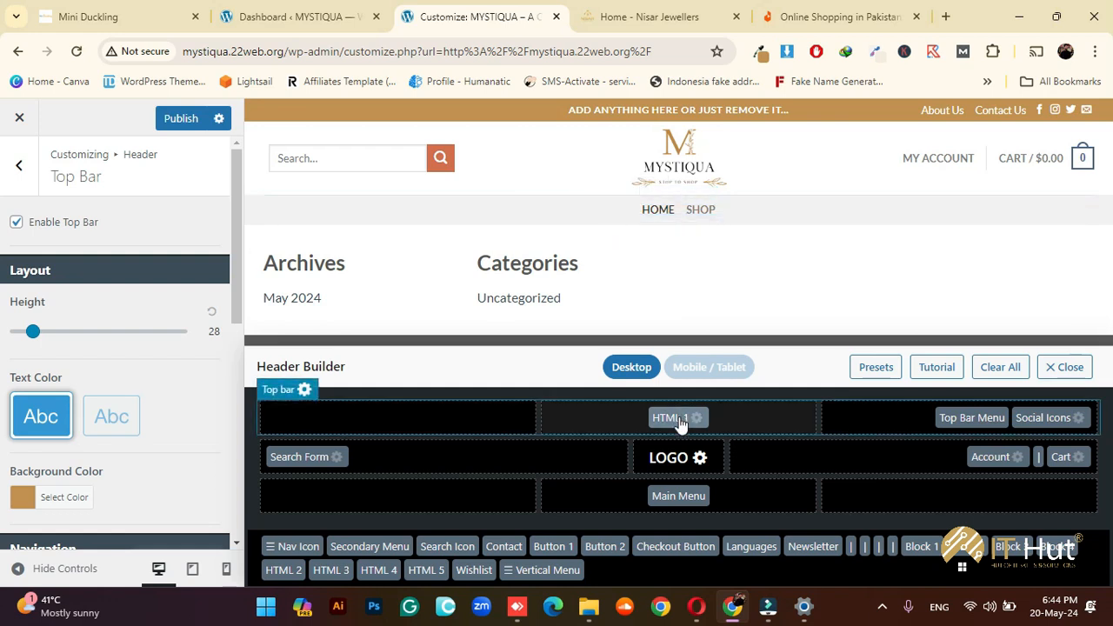
# Replace the HTML 1 top bar text with 'Free Shipping All Over Pakistan'
pyautogui.moveTo(738, 600)
pyautogui.click(697, 419)
pyautogui.scroll(-2, 83, 300)
pyautogui.scroll(-3, 83, 300)
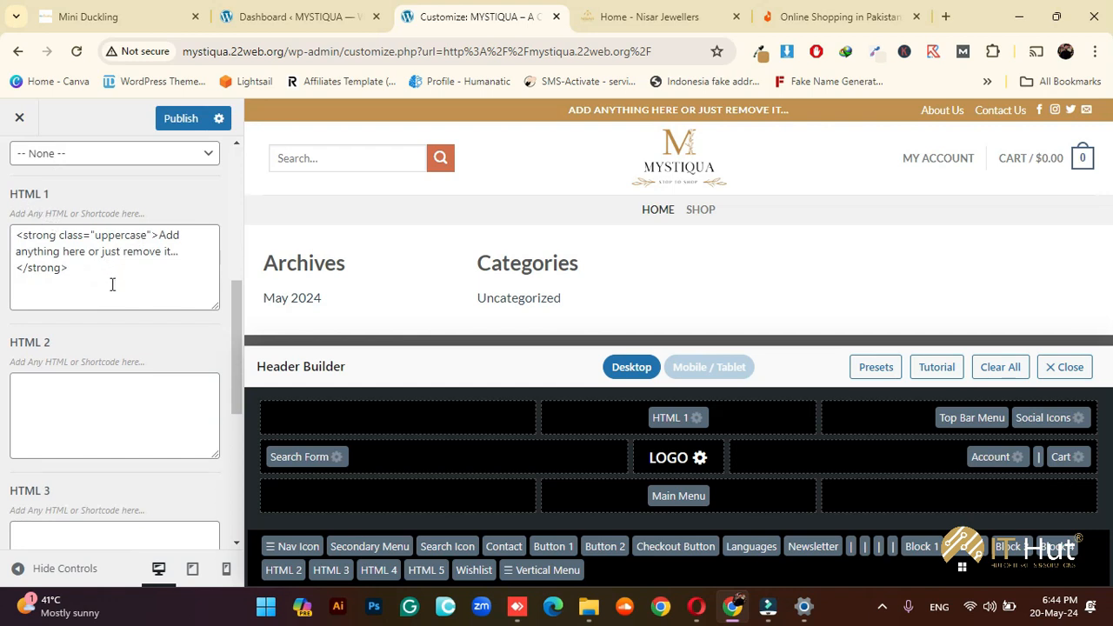
pyautogui.click(109, 276)
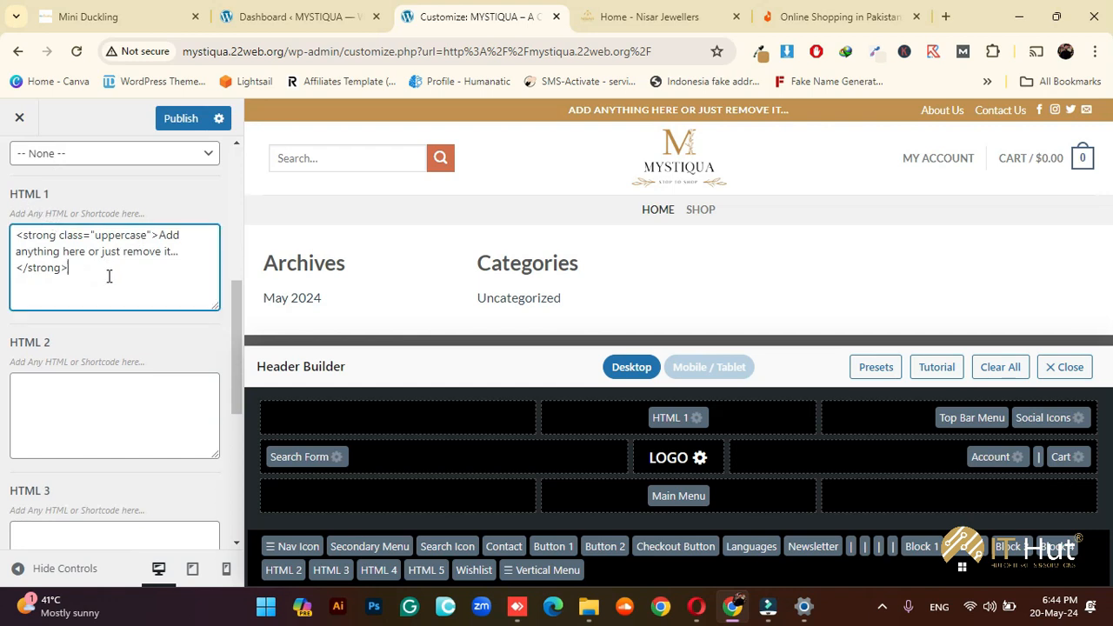
pyautogui.hotkey('ctrl', 'a')
pyautogui.press('BackSpace')
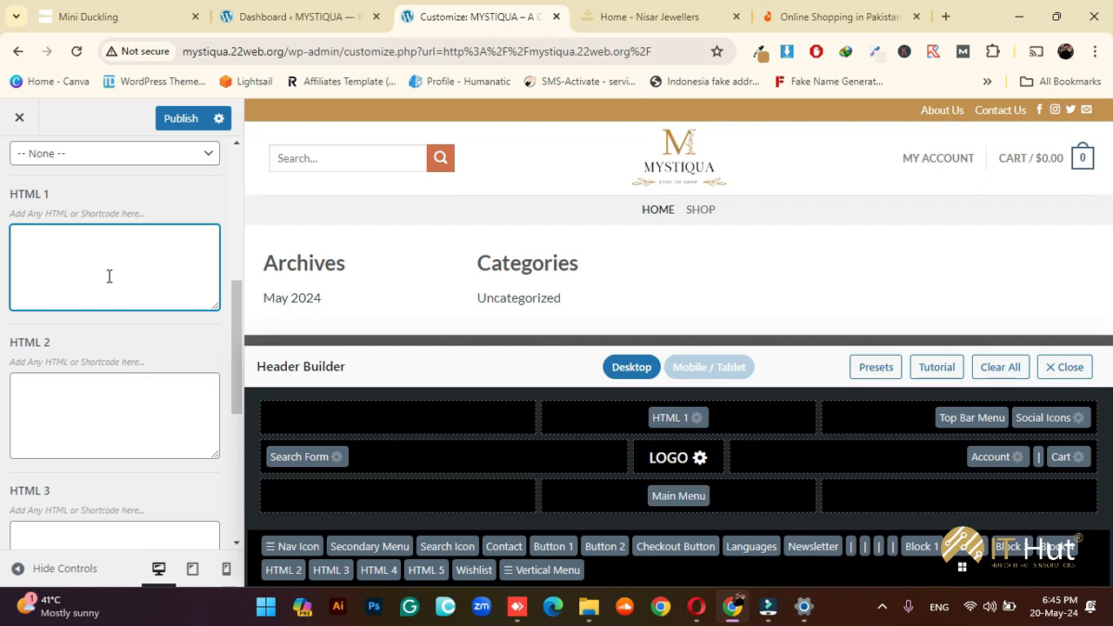
pyautogui.write('Free Shippijn')
pyautogui.write(' All')
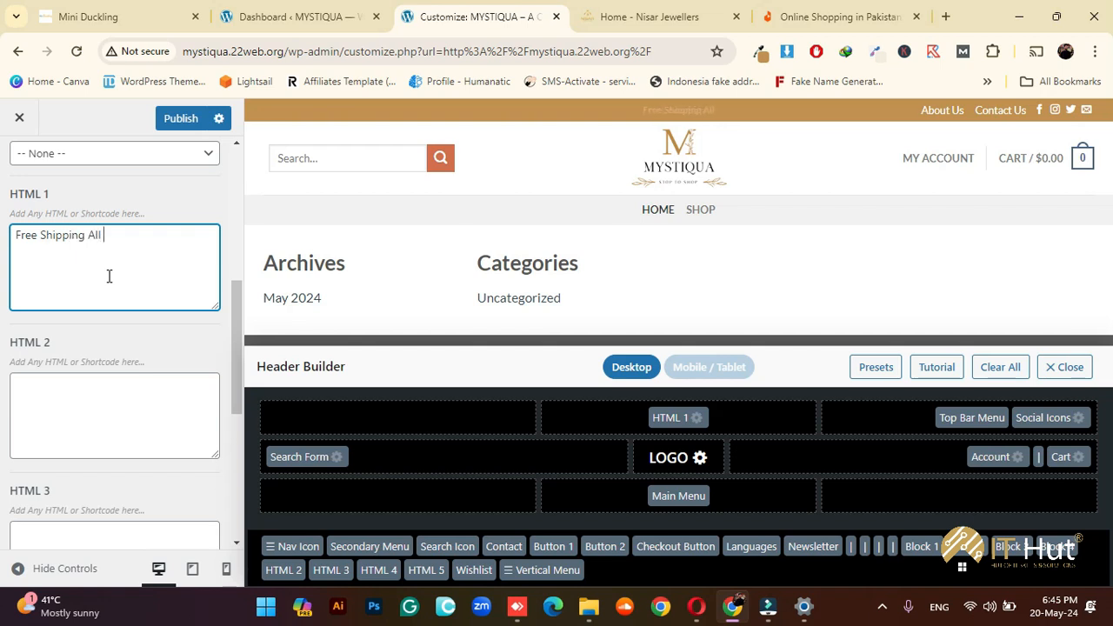
pyautogui.write(' Over Pakistan')
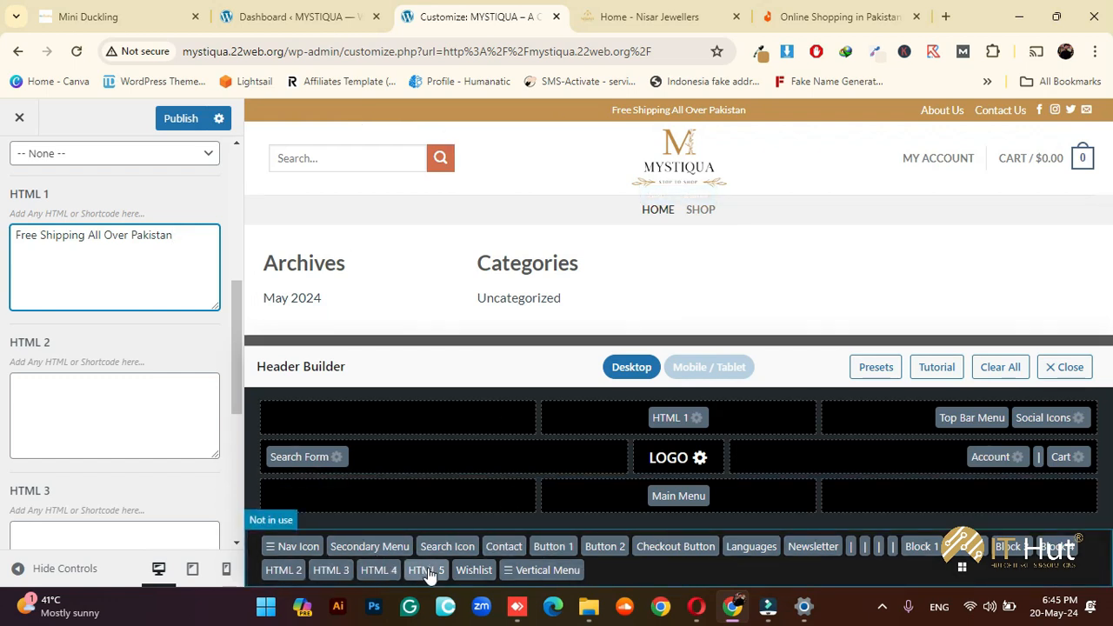
pyautogui.scroll(-5, 86, 334)
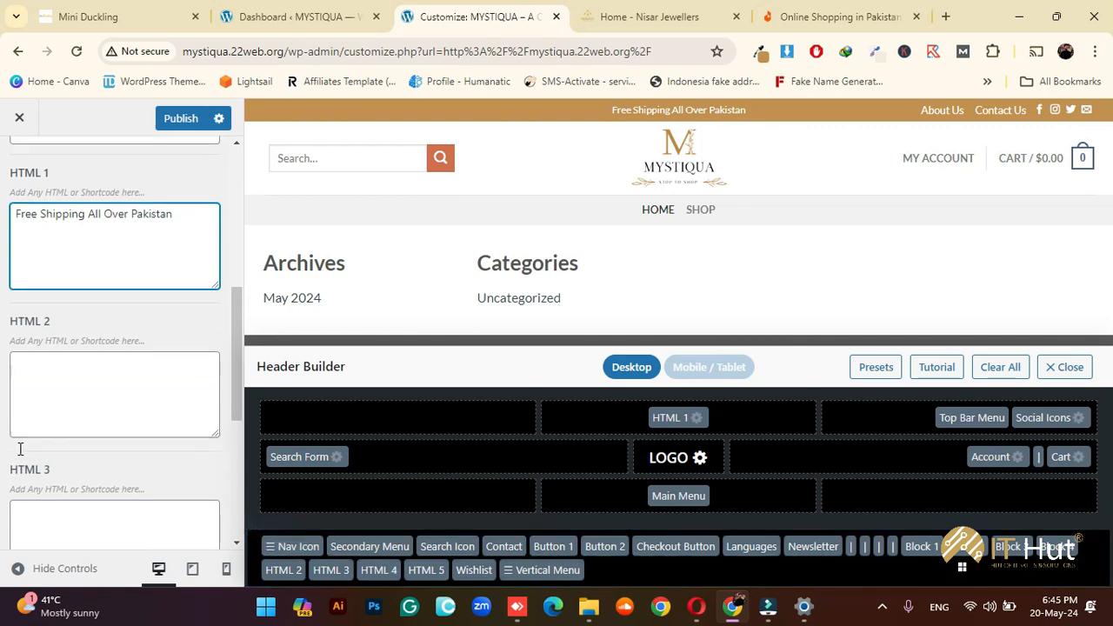
pyautogui.scroll(6, 87, 434)
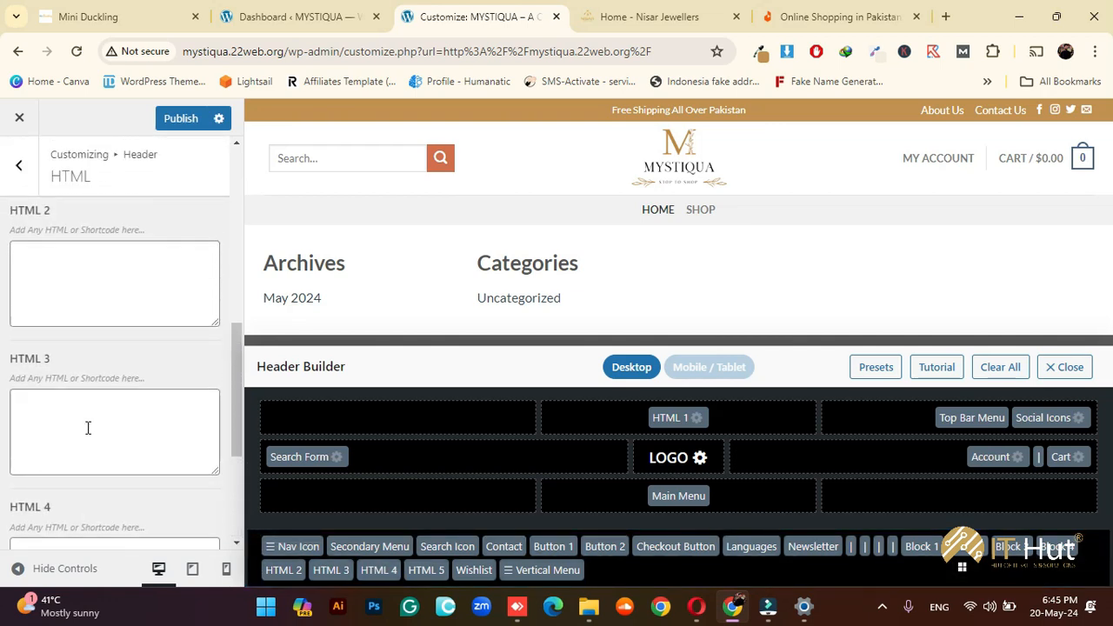
pyautogui.scroll(-2, 99, 400)
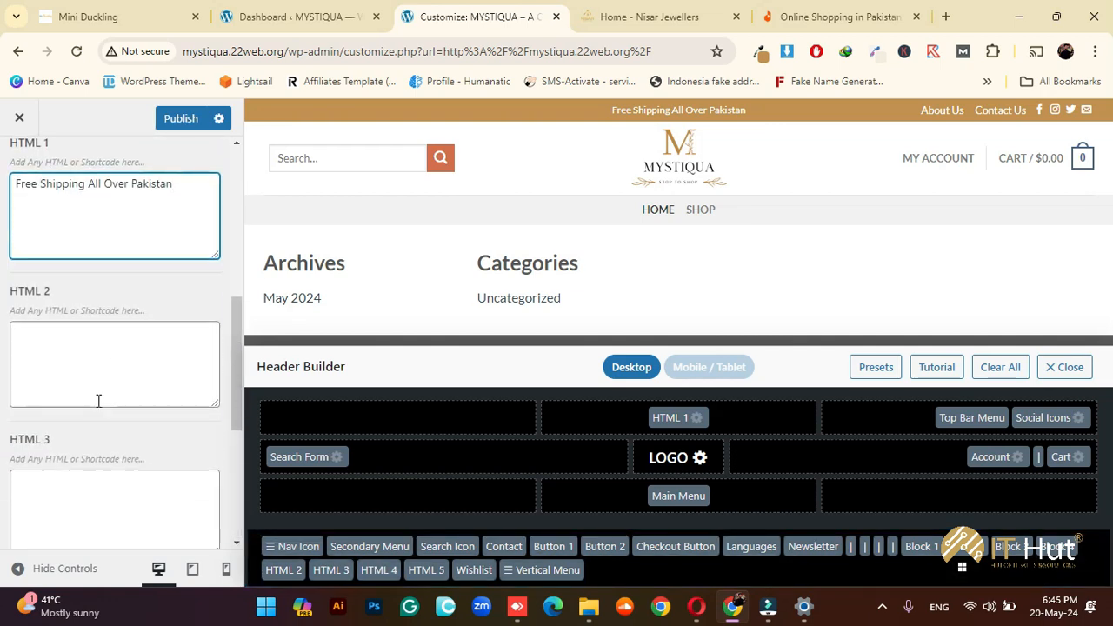
pyautogui.scroll(1, 154, 393)
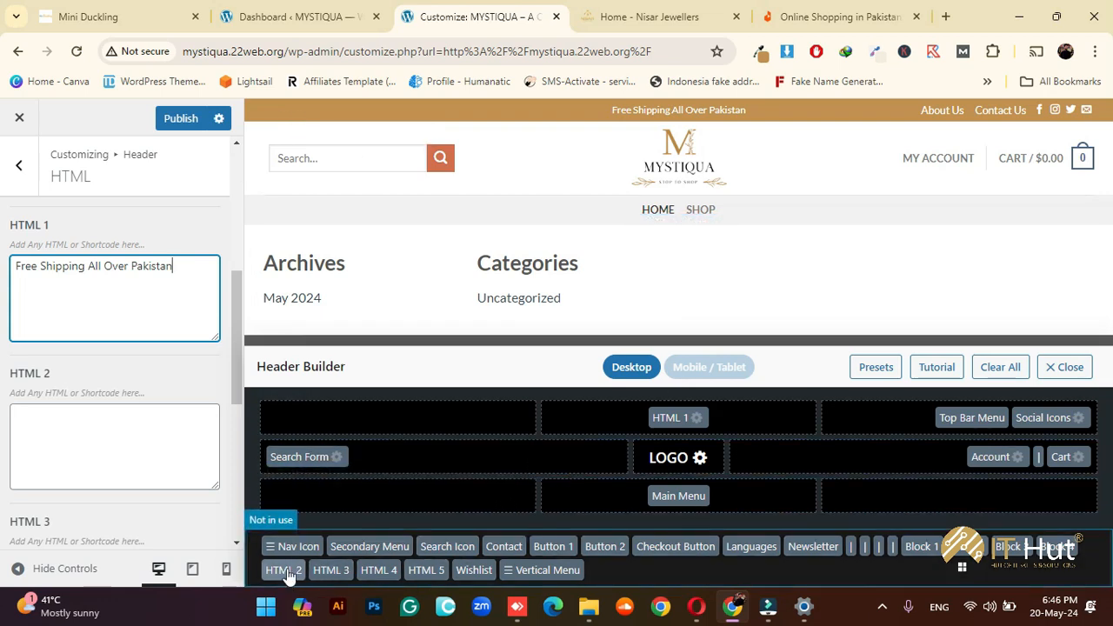
# Add HTML 2 to the top bar's left cell with the shop's phone number and contact e-mail
pyautogui.moveTo(284, 569); pyautogui.dragTo(339, 422)
pyautogui.click(70, 424)
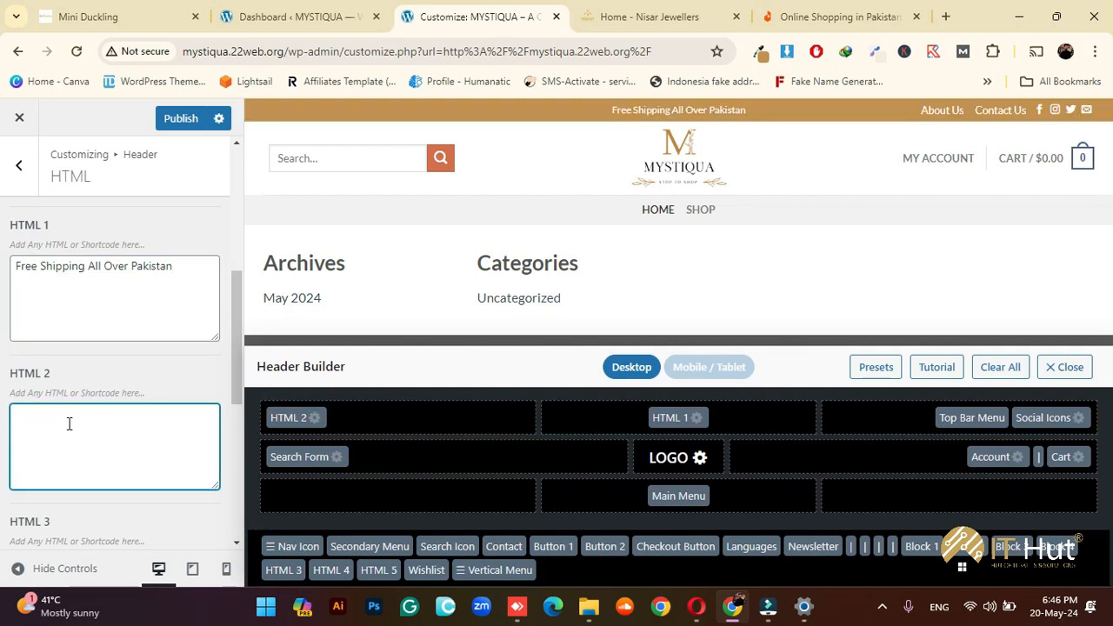
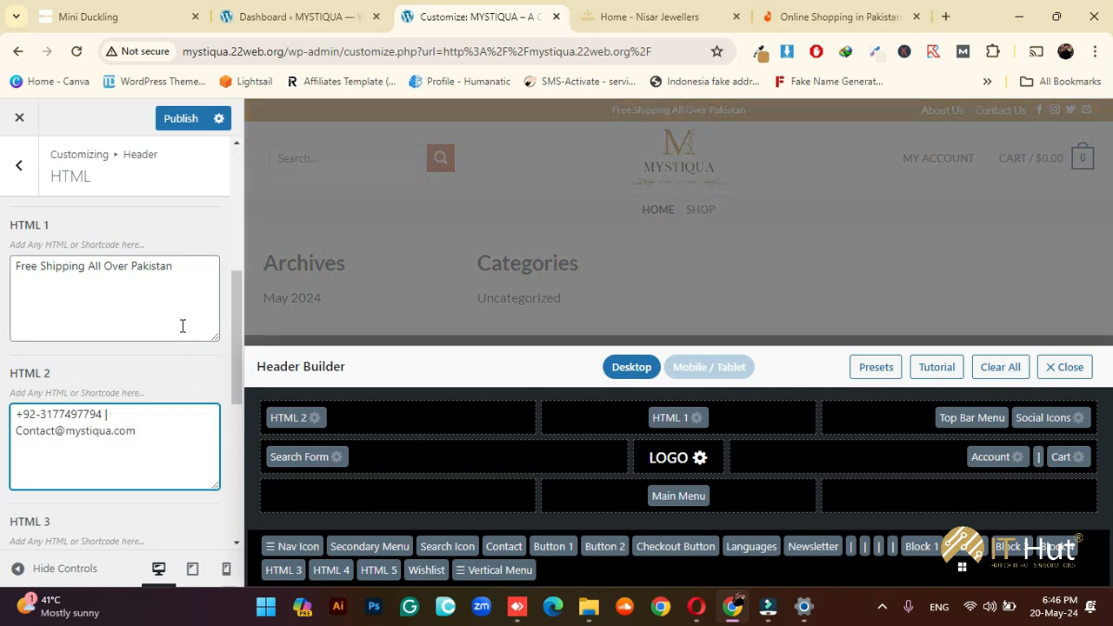
pyautogui.click(181, 375)
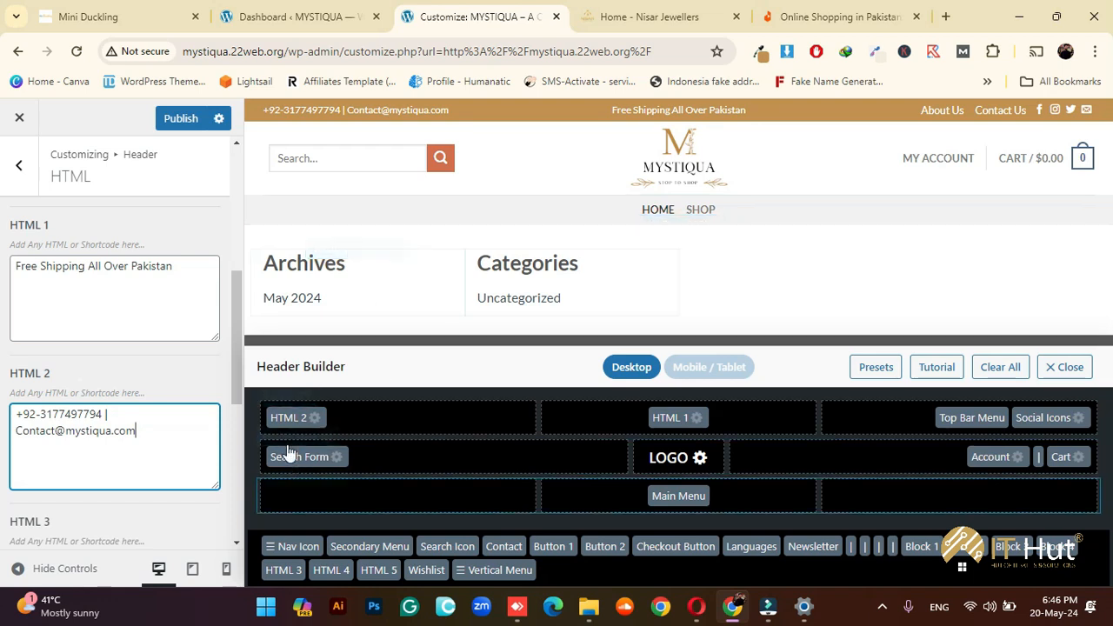
# Swap the HTML 2 block in the top bar's left cell for the Contact element
pyautogui.moveTo(288, 417); pyautogui.dragTo(606, 570)
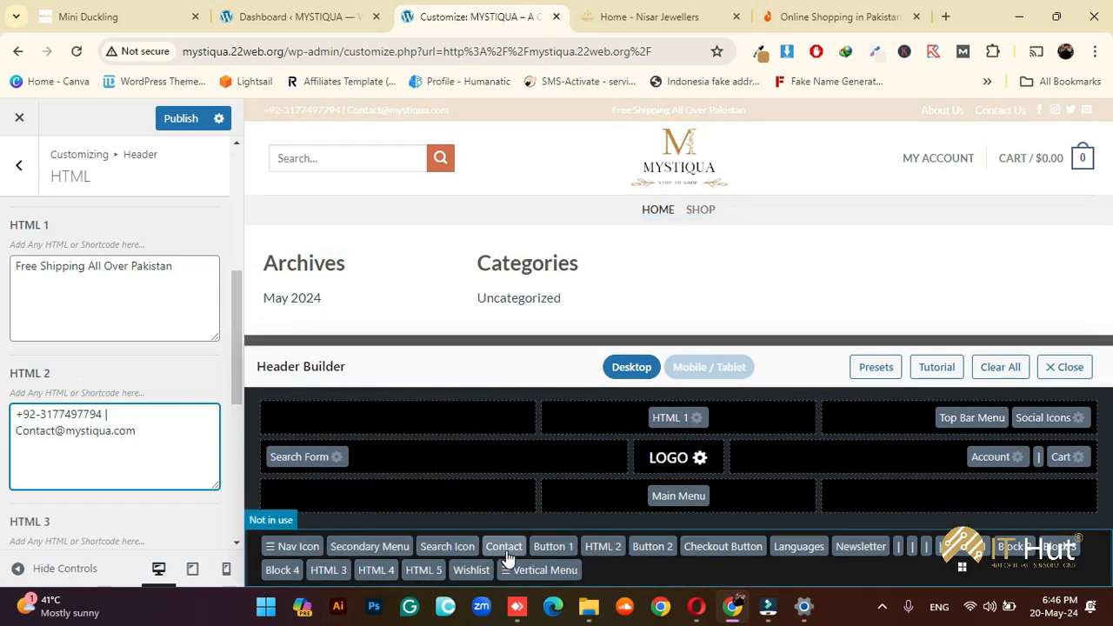
pyautogui.moveTo(497, 557); pyautogui.dragTo(405, 421)
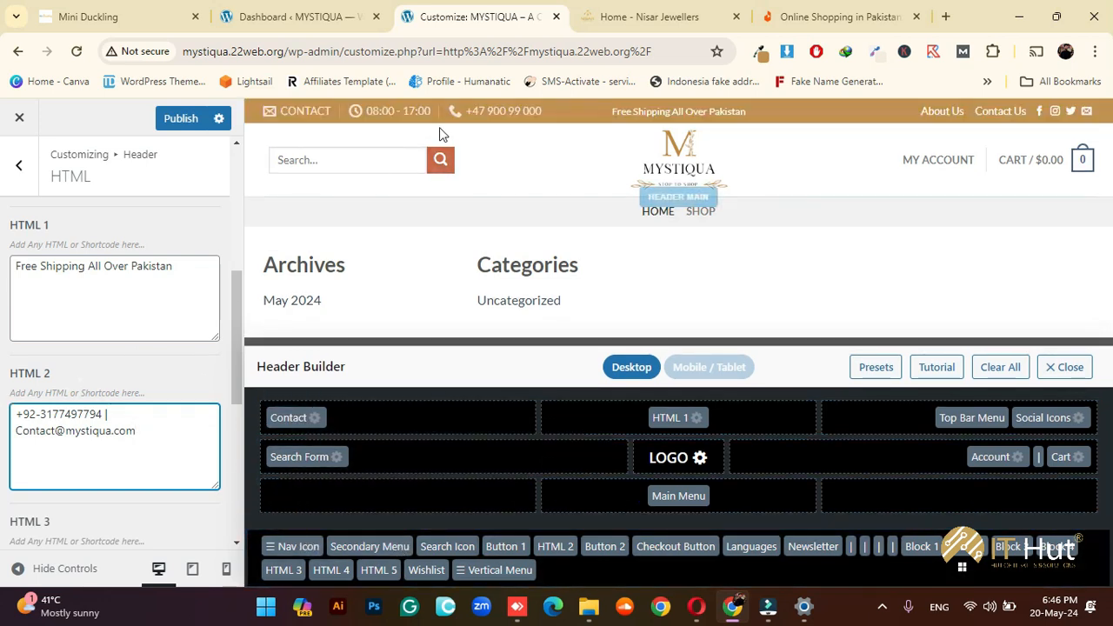
# In the Contact element settings, clear the Open Hours value 08:00 - 17:00
pyautogui.click(313, 423)
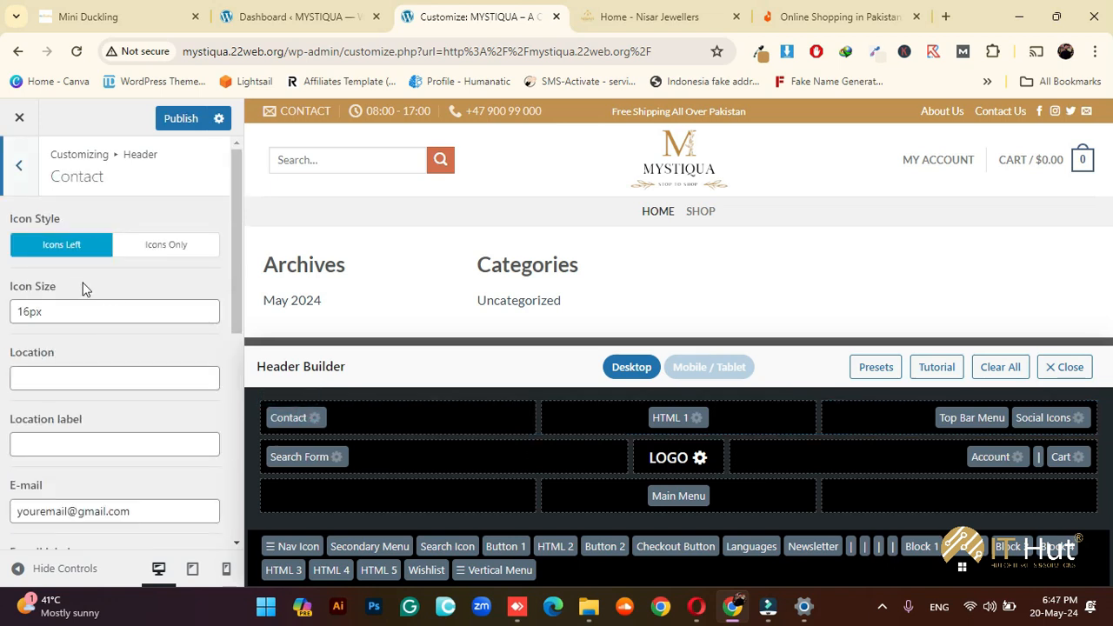
pyautogui.scroll(-4, 90, 365)
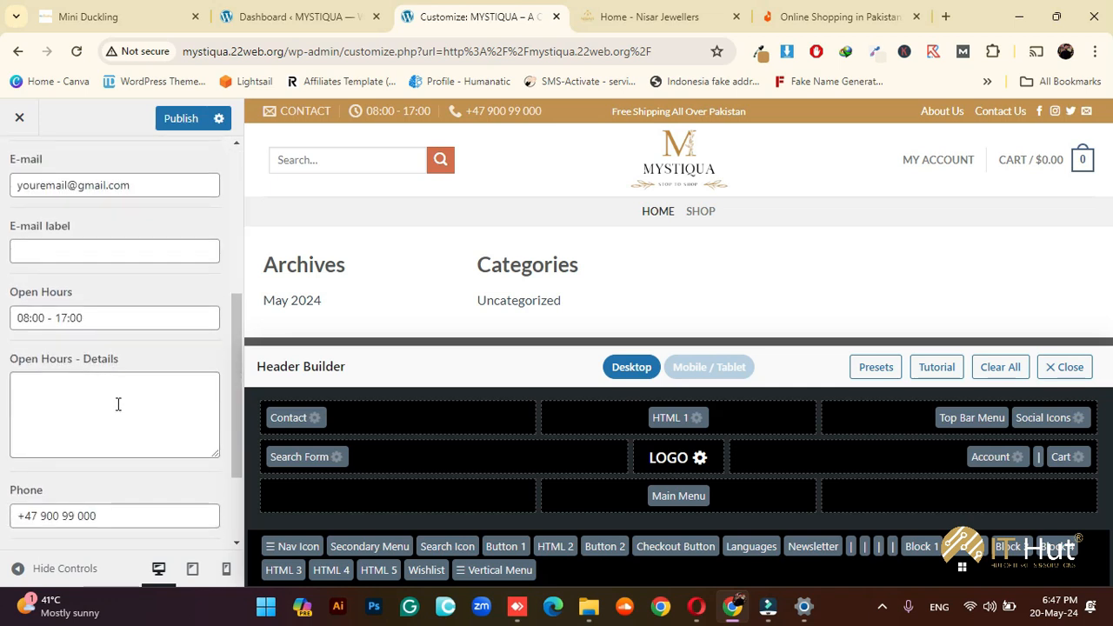
pyautogui.click(122, 323)
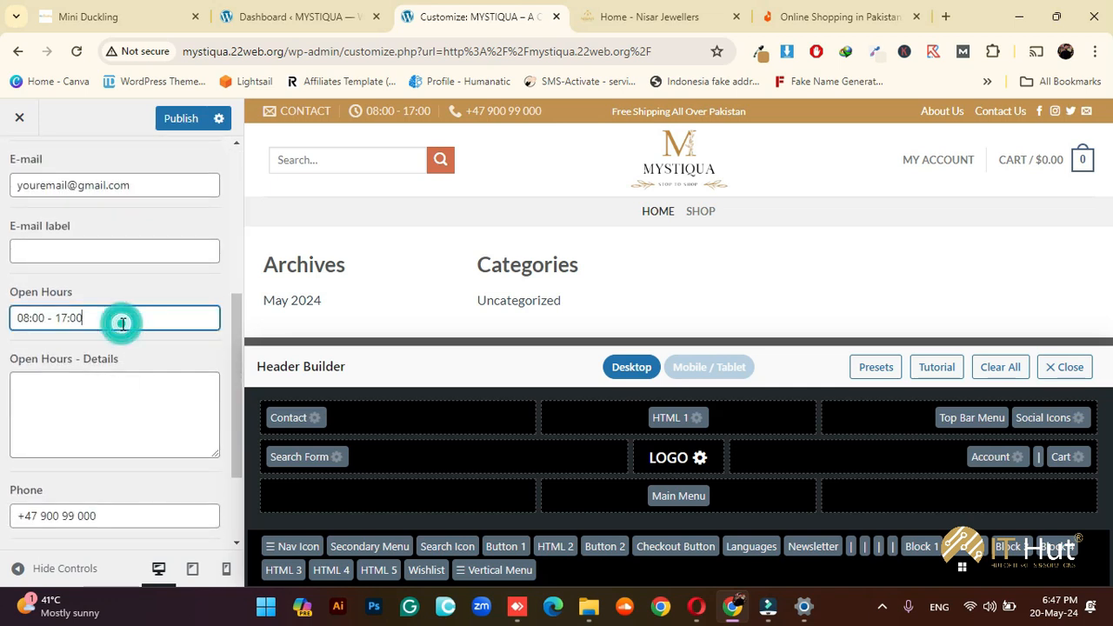
pyautogui.tripleClick(122, 323)
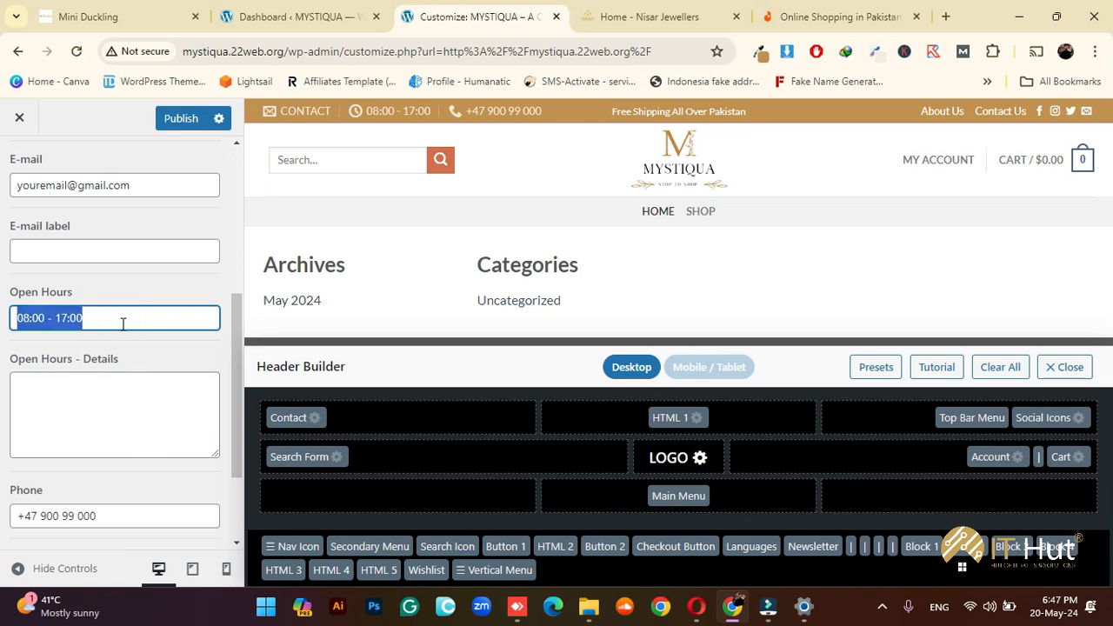
pyautogui.press('BackSpace')
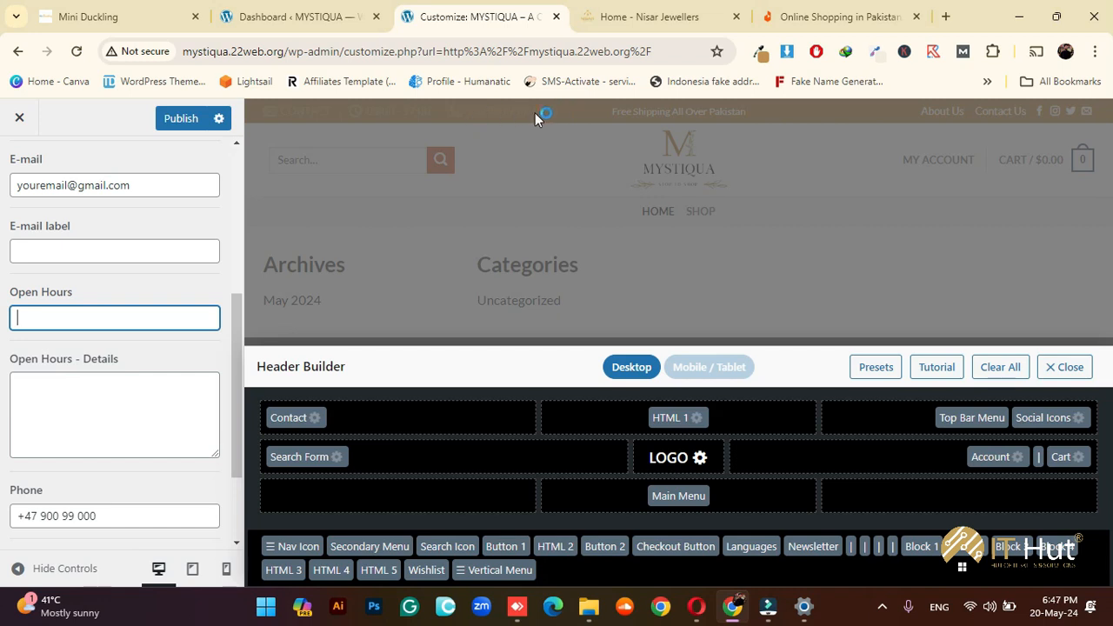
# Replace the placeholder contact e-mail with the shop's e-mail address
pyautogui.scroll(2, 139, 348)
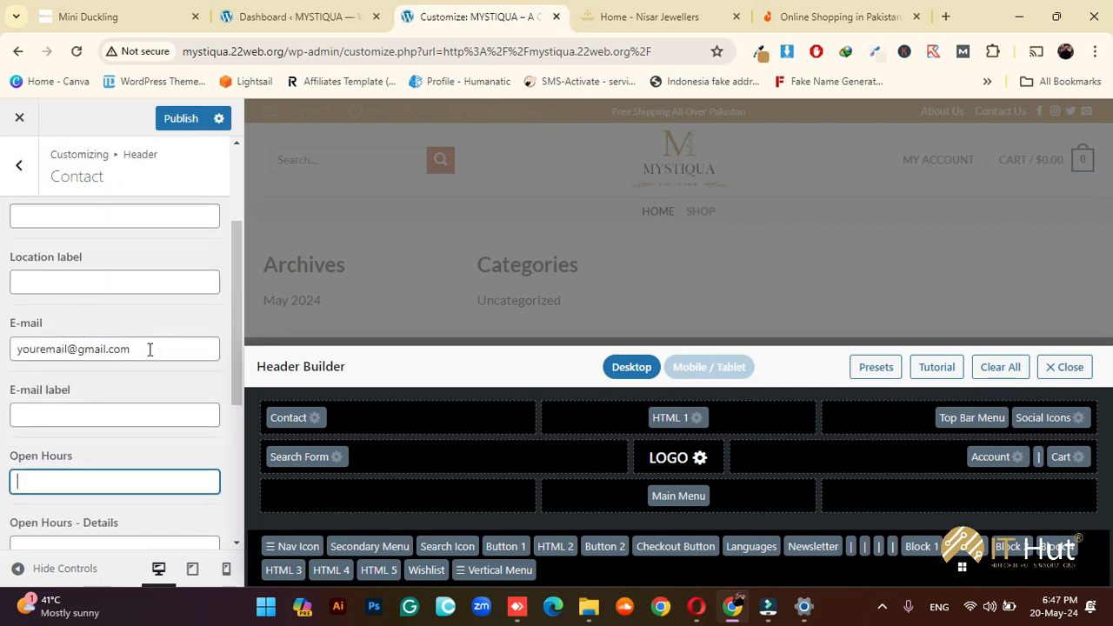
pyautogui.moveTo(149, 348); pyautogui.dragTo(7, 369)
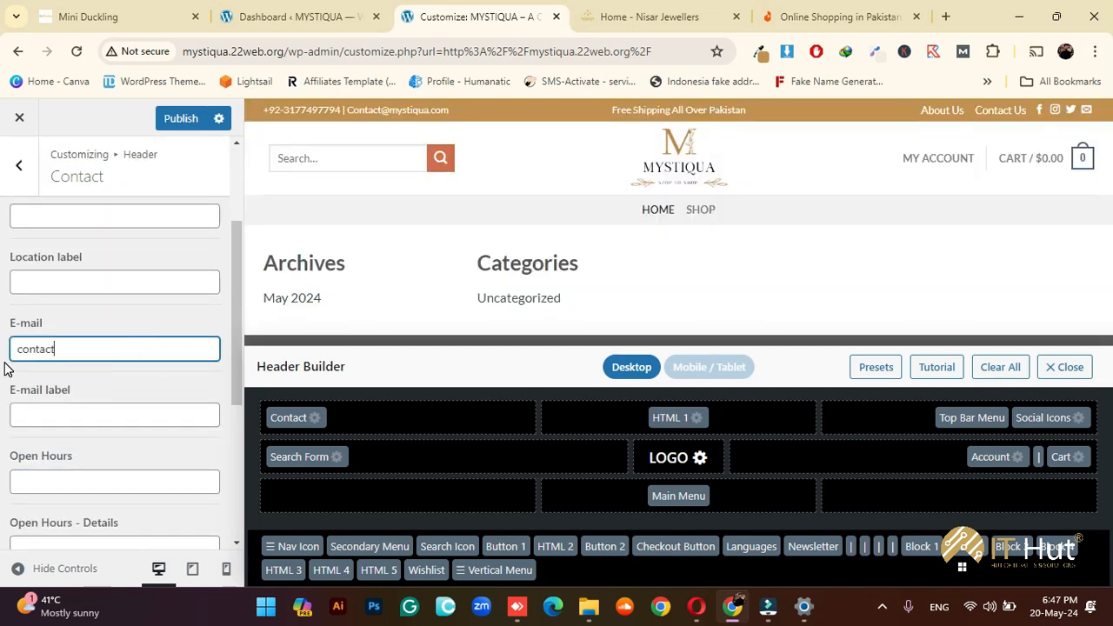
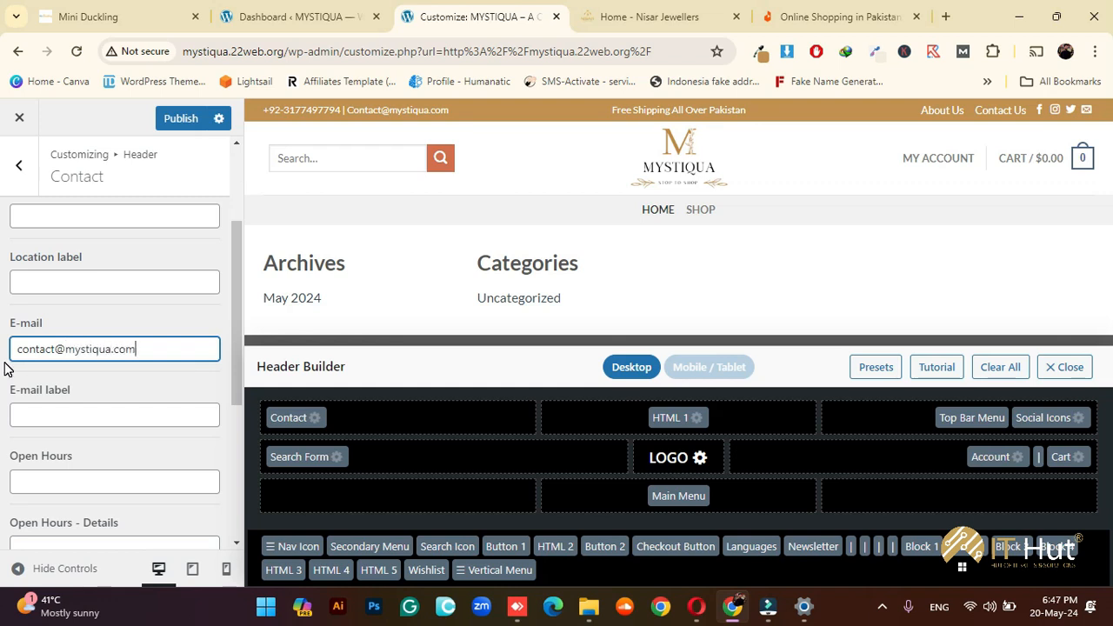
pyautogui.click(127, 392)
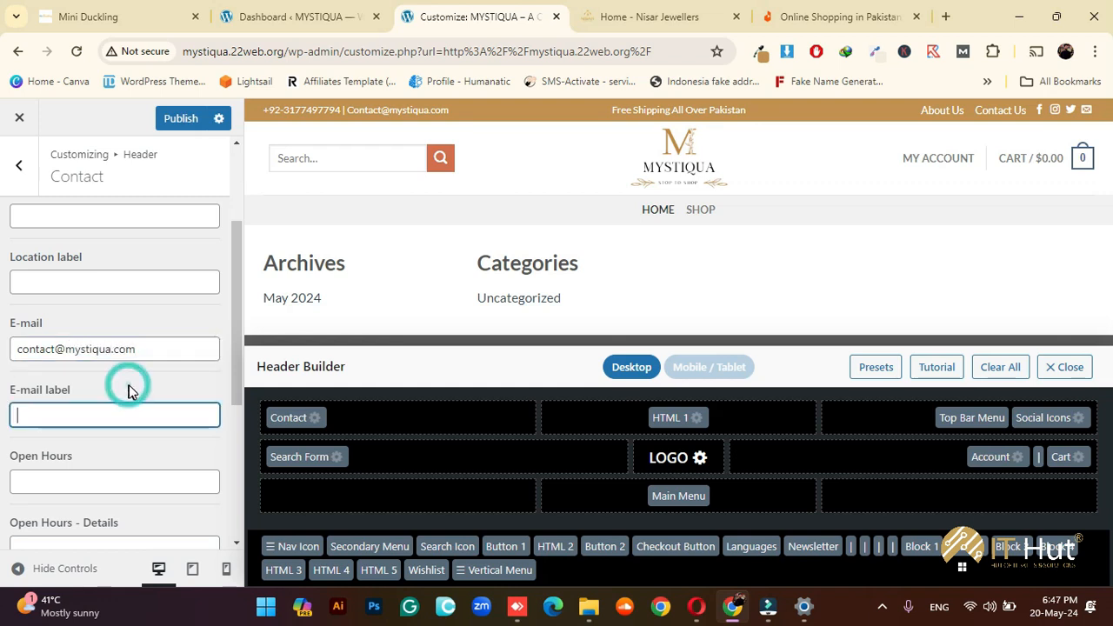
# Enter 'IT HUT, Sargodha' as the contact location
pyautogui.scroll(3, 134, 351)
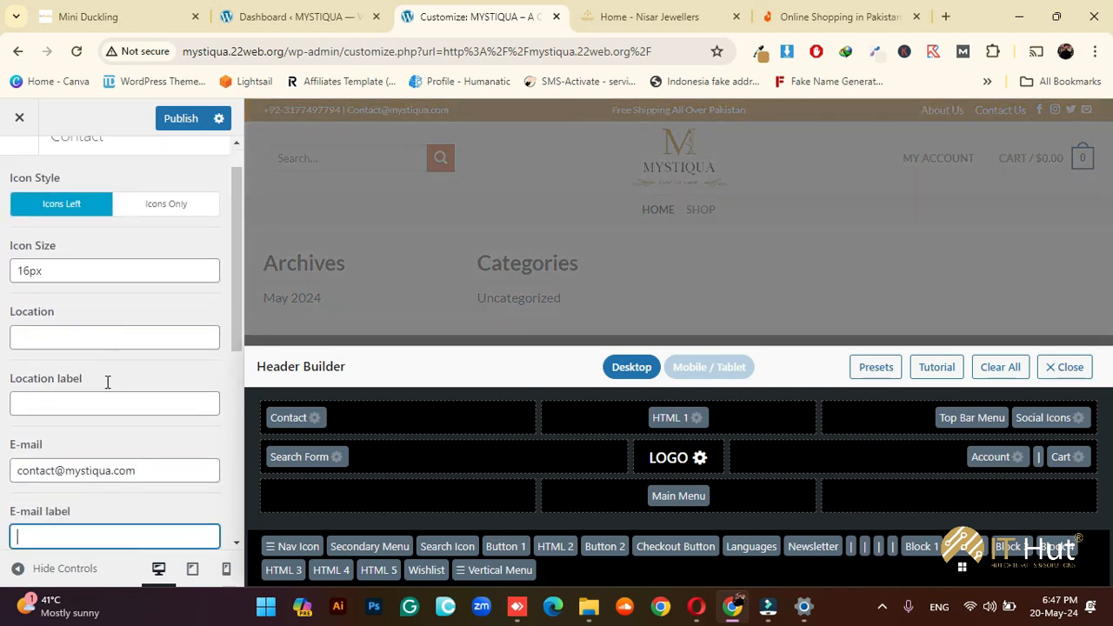
pyautogui.scroll(-1, 108, 383)
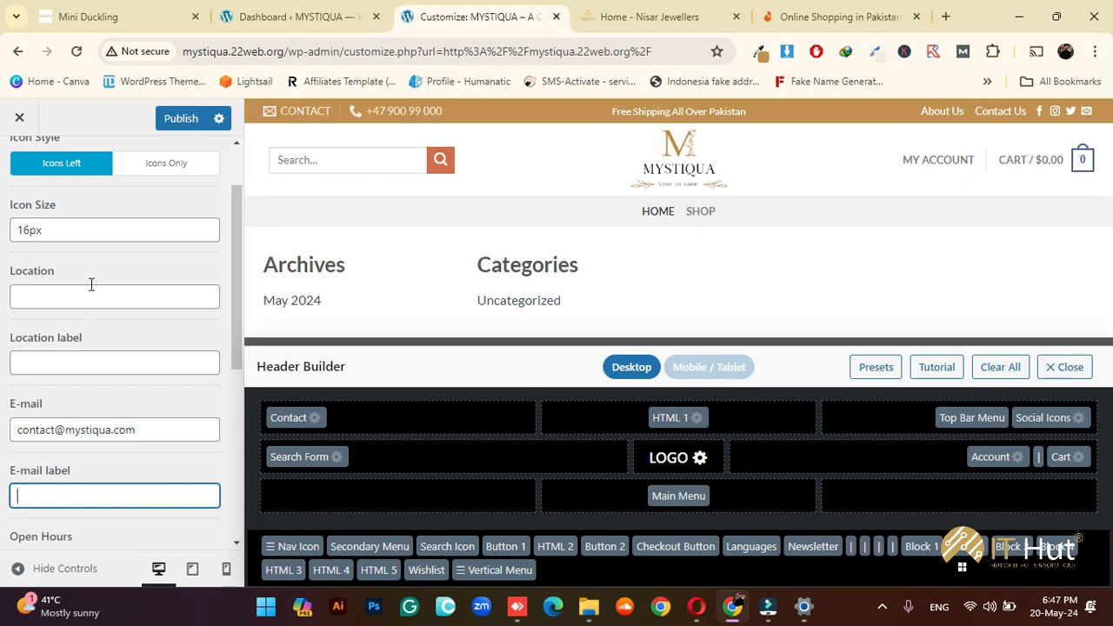
pyautogui.click(90, 294)
pyautogui.write('Sargodha')
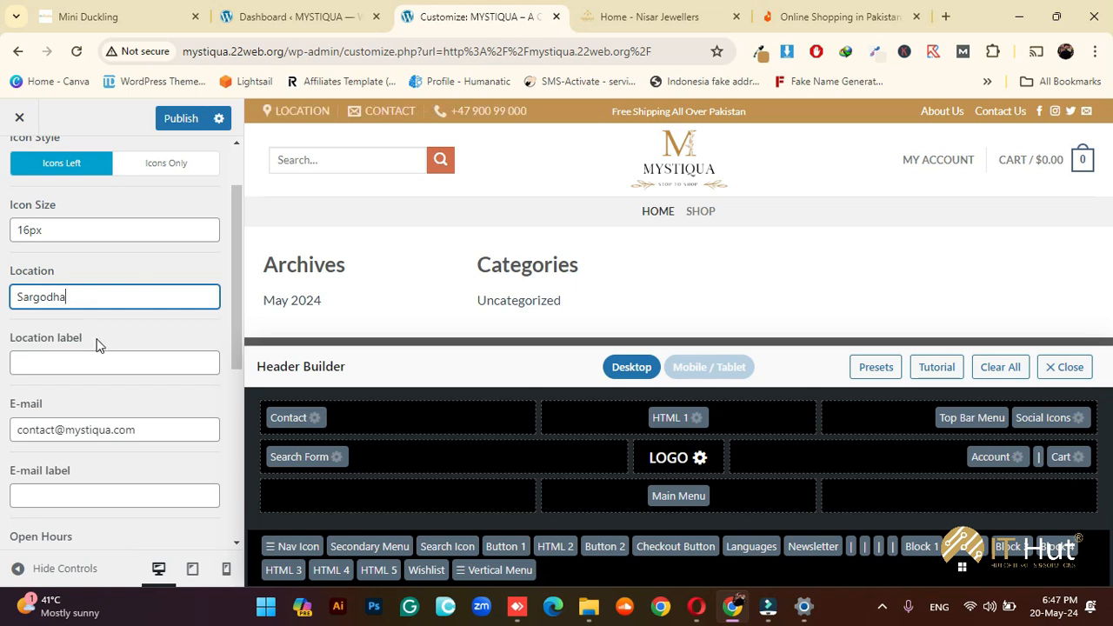
pyautogui.click(15, 297)
pyautogui.write('IT HUT,')
# Reduce the contact icon size from 16px to 14px
pyautogui.click(30, 230)
pyautogui.press('BackSpace')
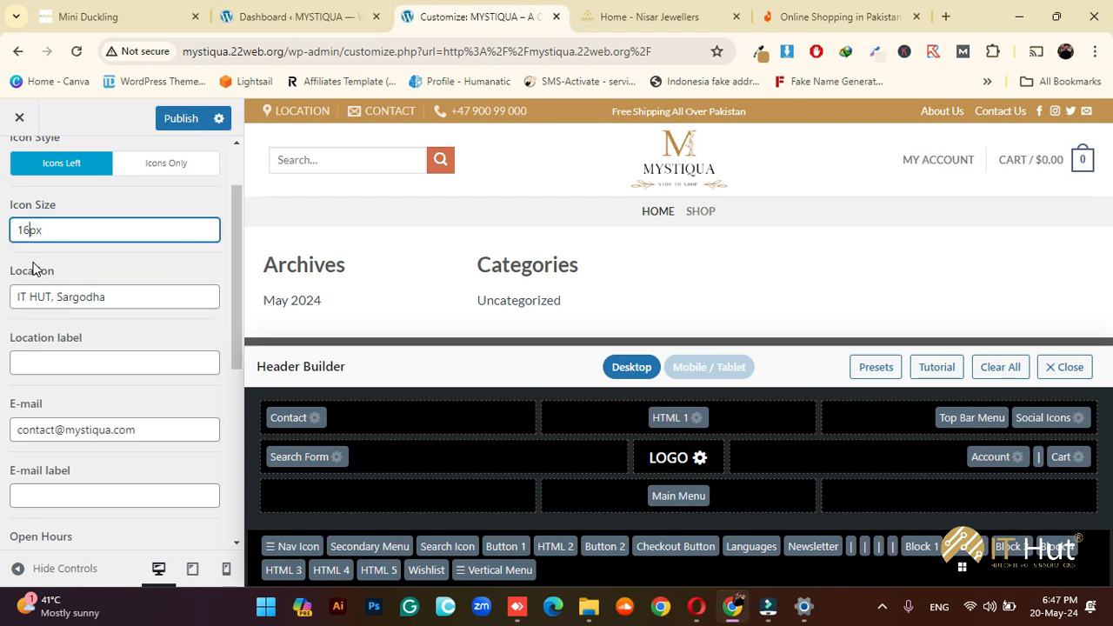
pyautogui.write('4')
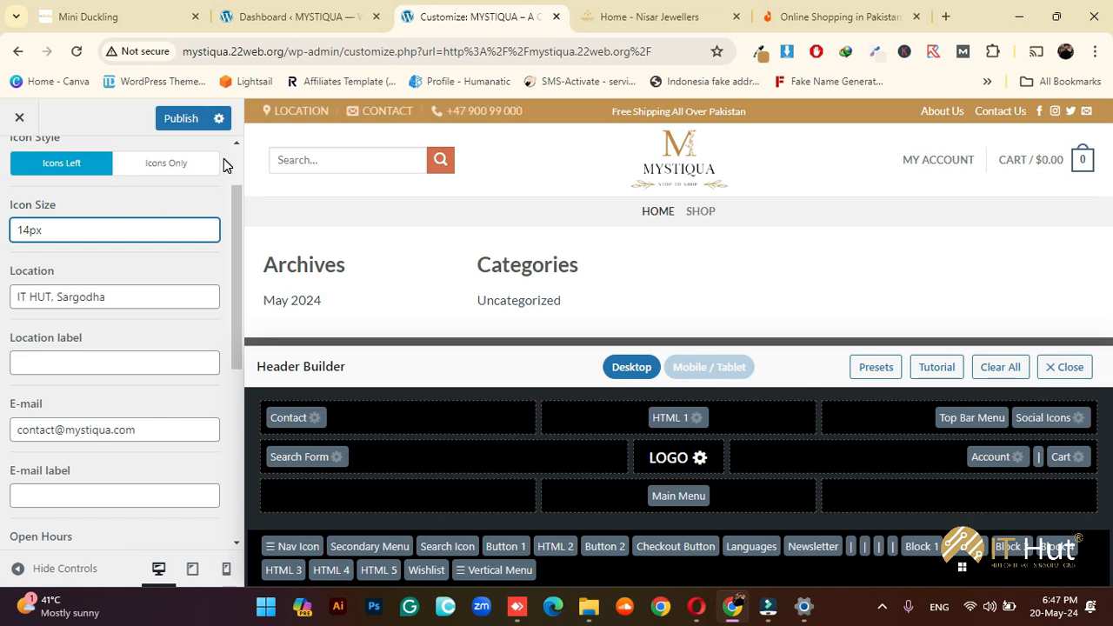
# Clear the Location field of the contact block
pyautogui.tripleClick(122, 296)
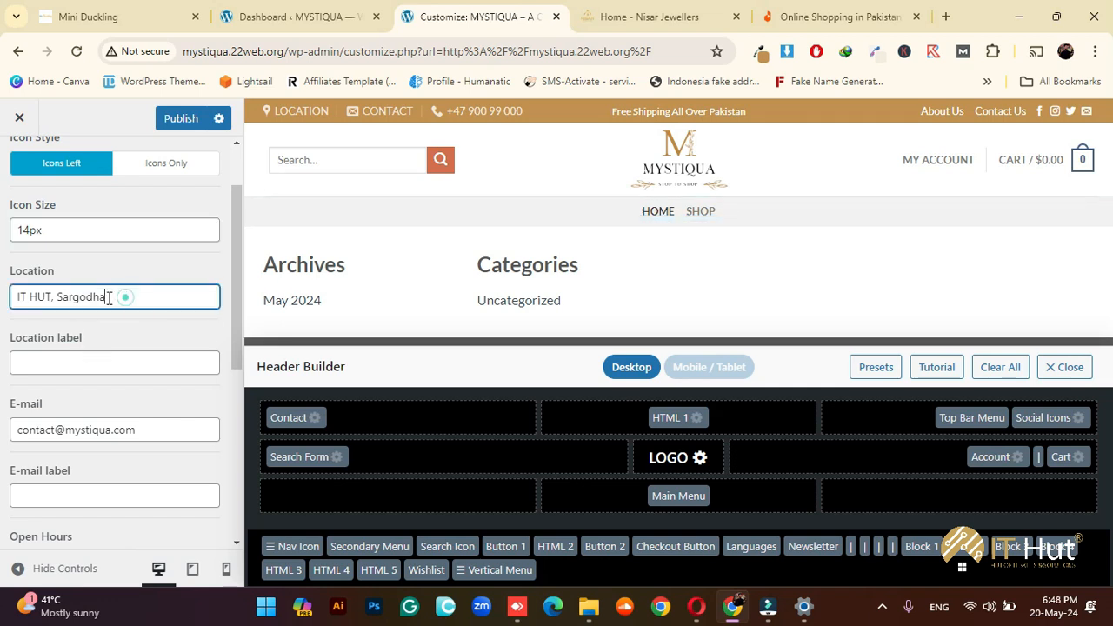
pyautogui.press('BackSpace')
pyautogui.scroll(-5, 121, 352)
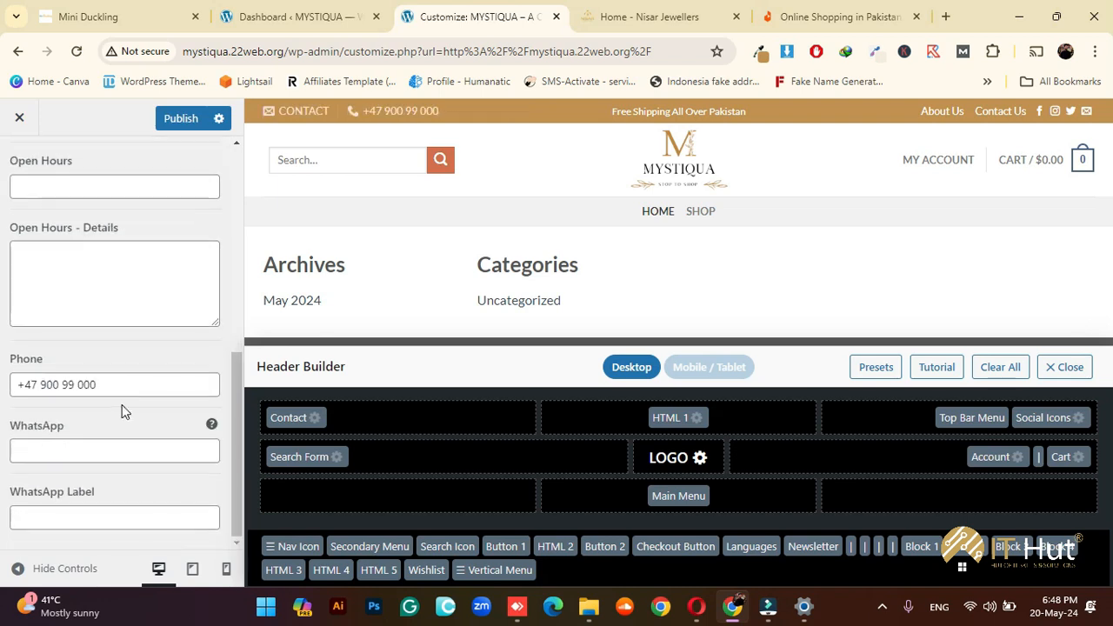
# Replace the placeholder phone with the shop's +92 phone number, without the extra plus sign
pyautogui.moveTo(114, 387); pyautogui.dragTo(24, 385)
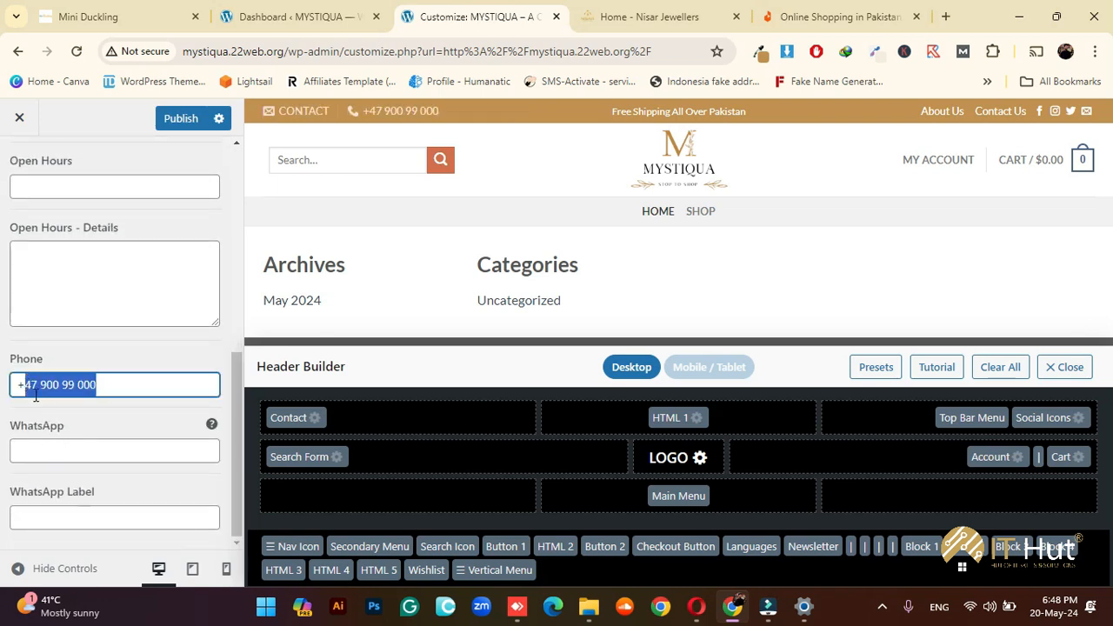
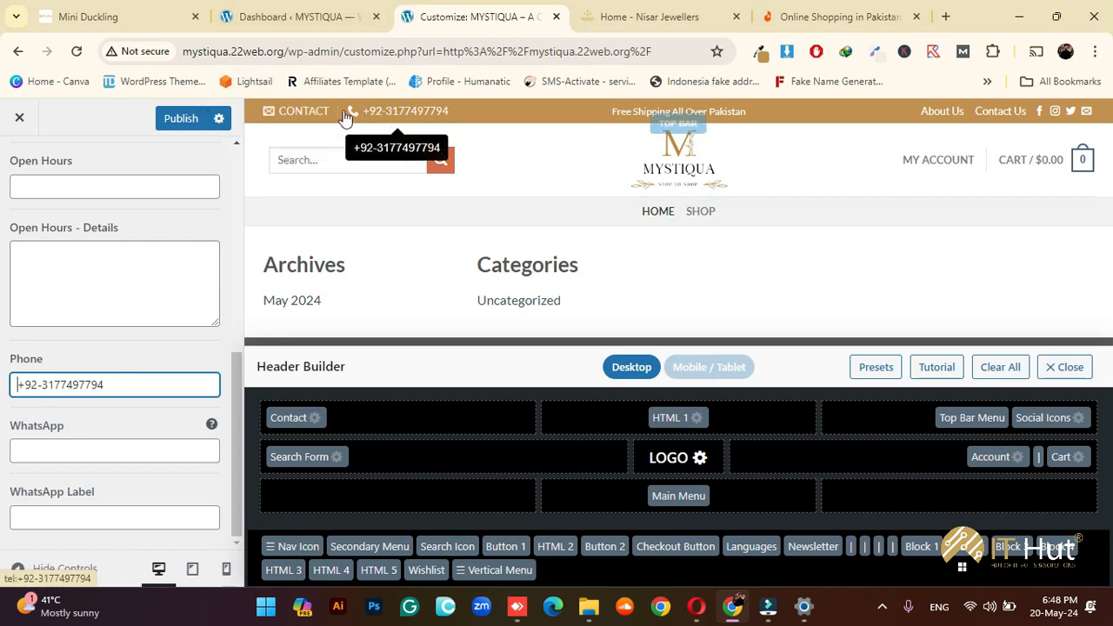
pyautogui.keyDown('shift'); pyautogui.click(304, 112); pyautogui.keyUp('shift')
pyautogui.scroll(3, 192, 245)
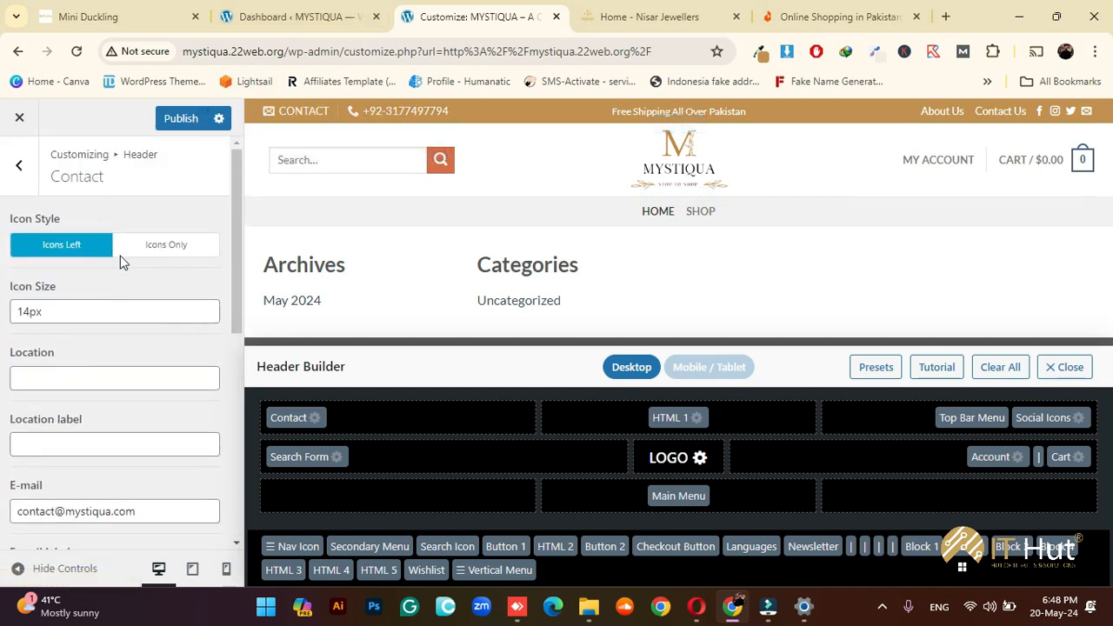
# Set the contact block's Icon Style to Icons Only
pyautogui.click(178, 251)
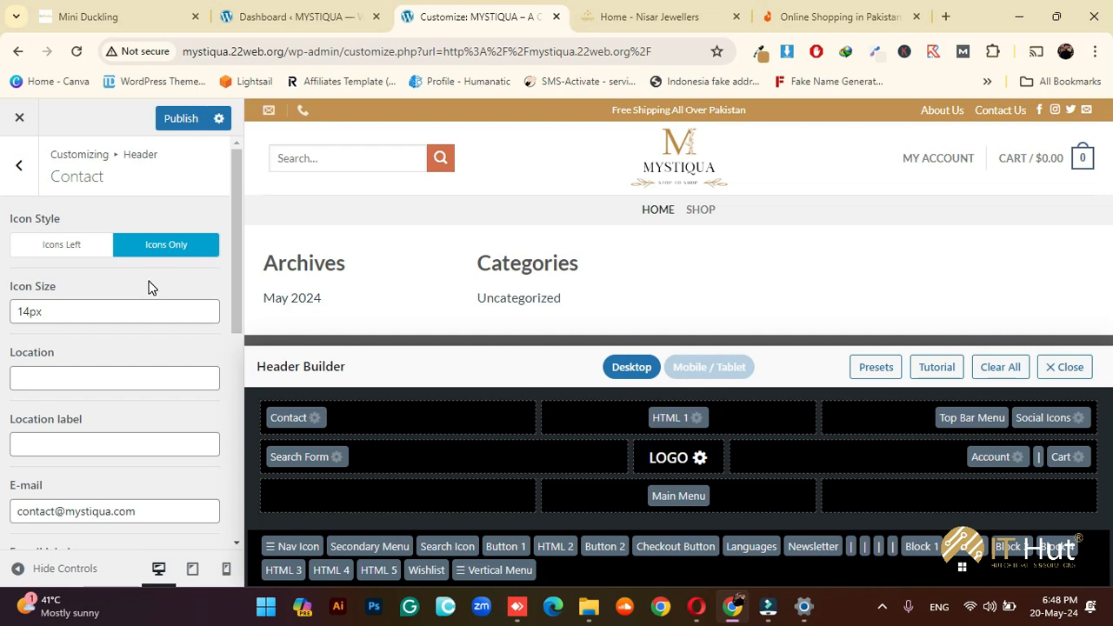
pyautogui.scroll(-4, 143, 313)
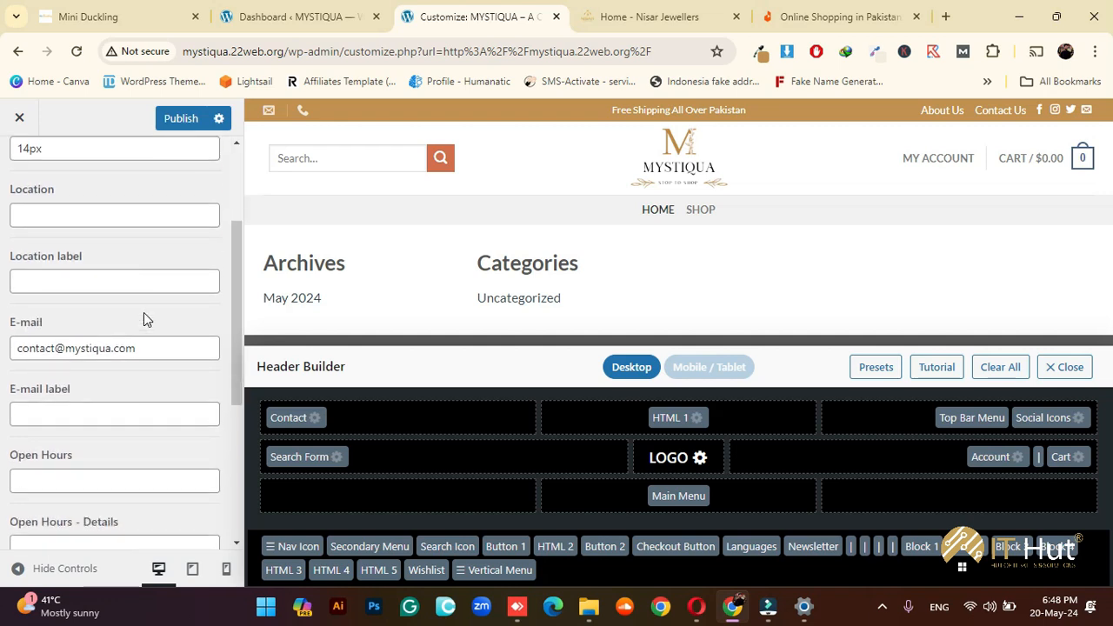
pyautogui.scroll(-2, 144, 318)
pyautogui.scroll(4, 145, 318)
pyautogui.scroll(-4, 144, 313)
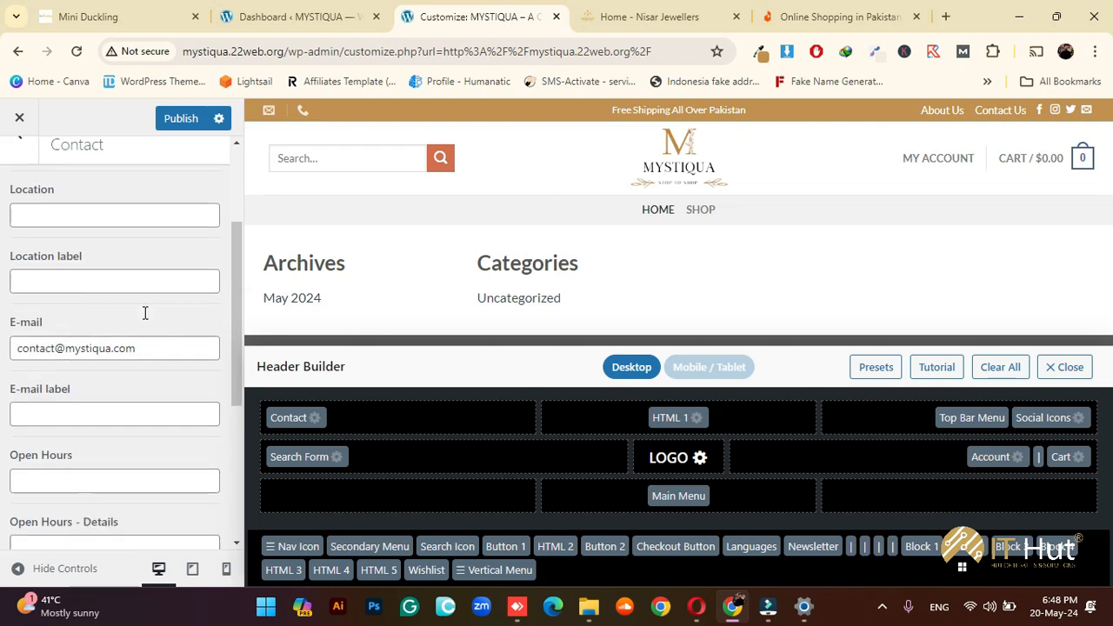
# Enter the shop's WhatsApp number in the WhatsApp field
pyautogui.click(82, 515)
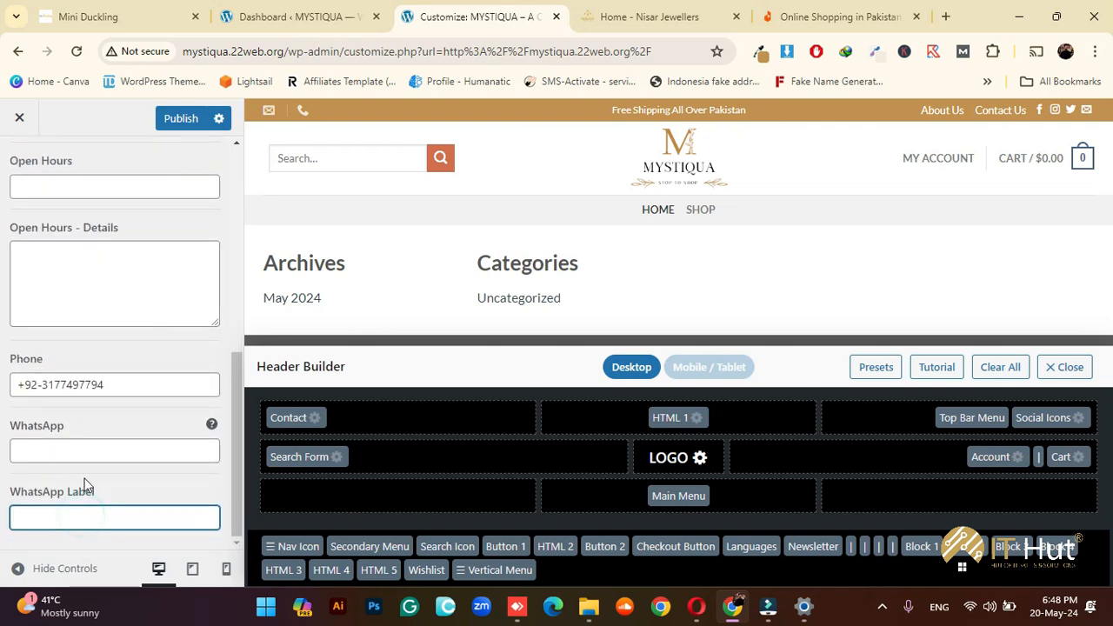
pyautogui.click(87, 458)
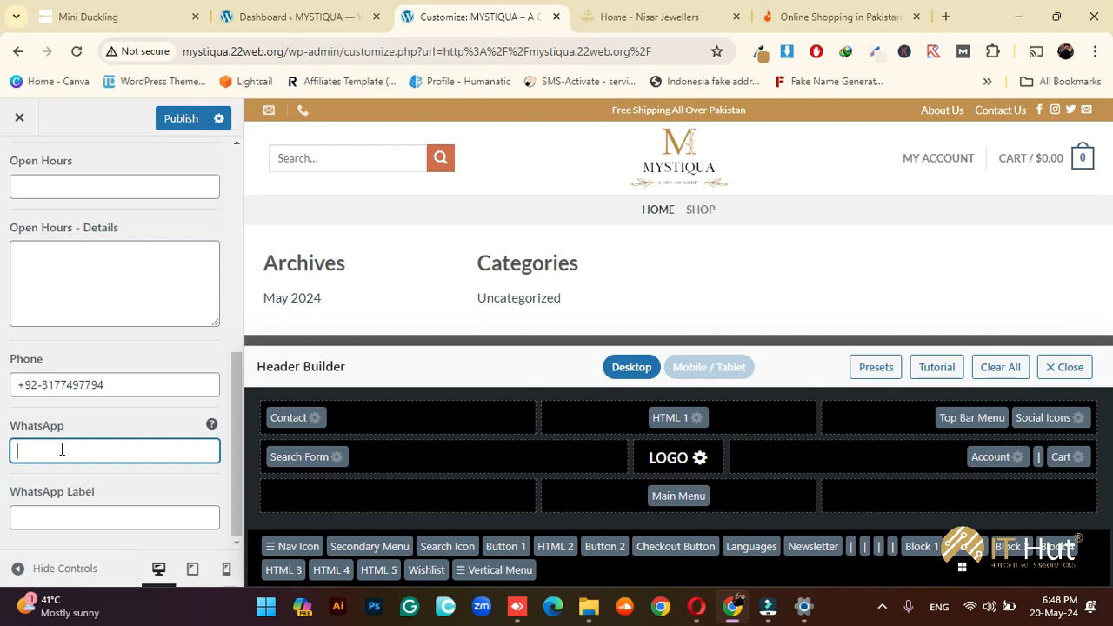
# Set the contact icon size to 12px and go back to the Header sections list
pyautogui.scroll(5, 2, 357)
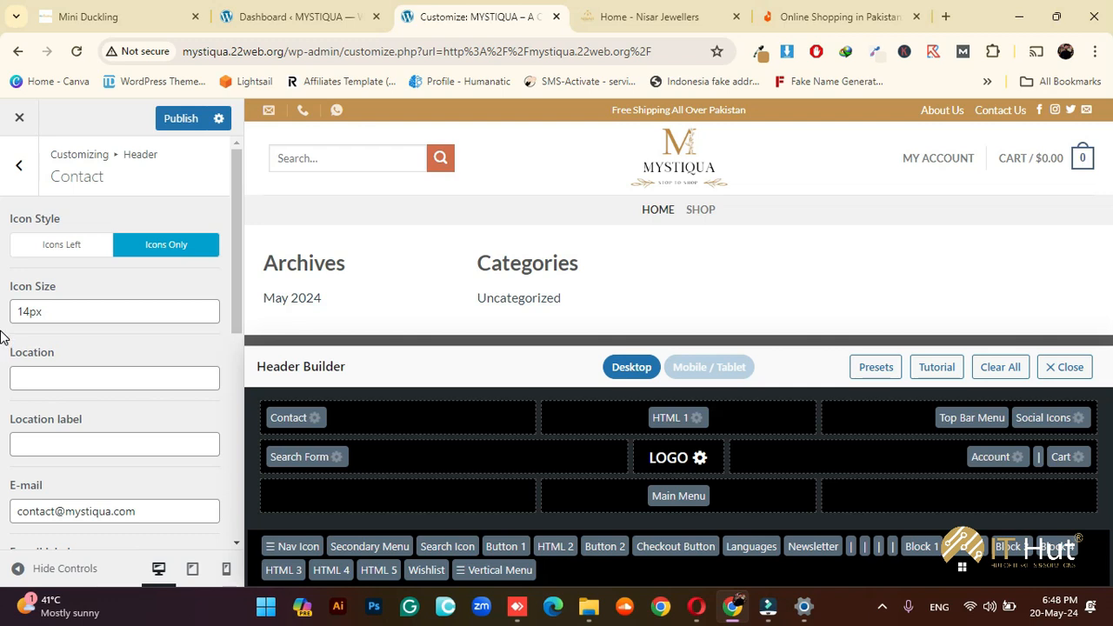
pyautogui.doubleClick(31, 312)
pyautogui.write('12px')
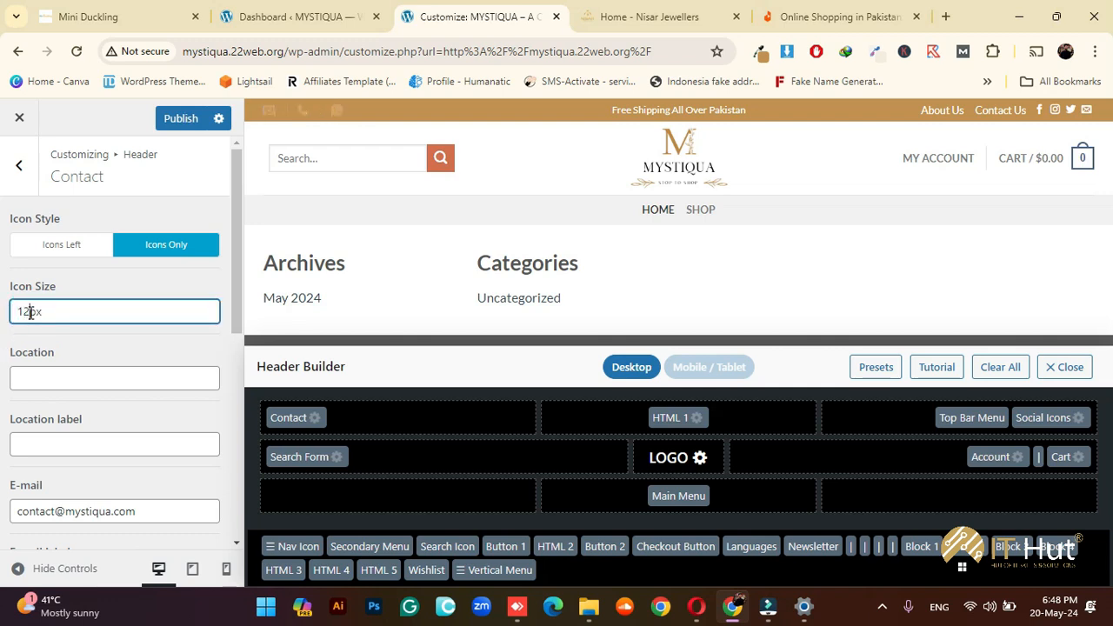
pyautogui.click(55, 348)
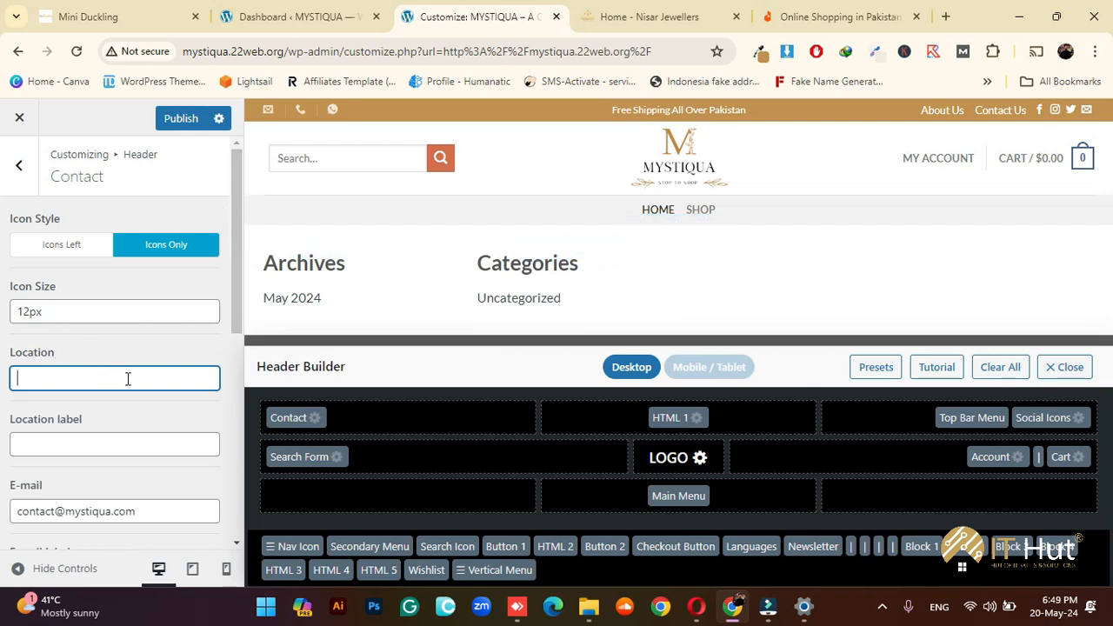
pyautogui.click(21, 165)
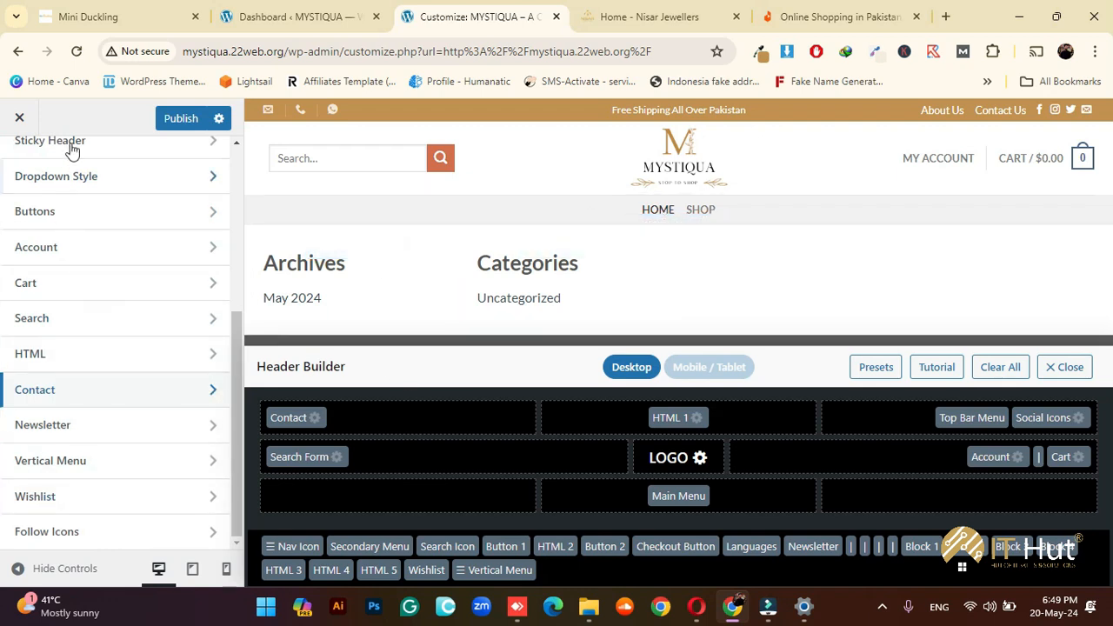
pyautogui.scroll(2, 110, 293)
pyautogui.scroll(3, 111, 293)
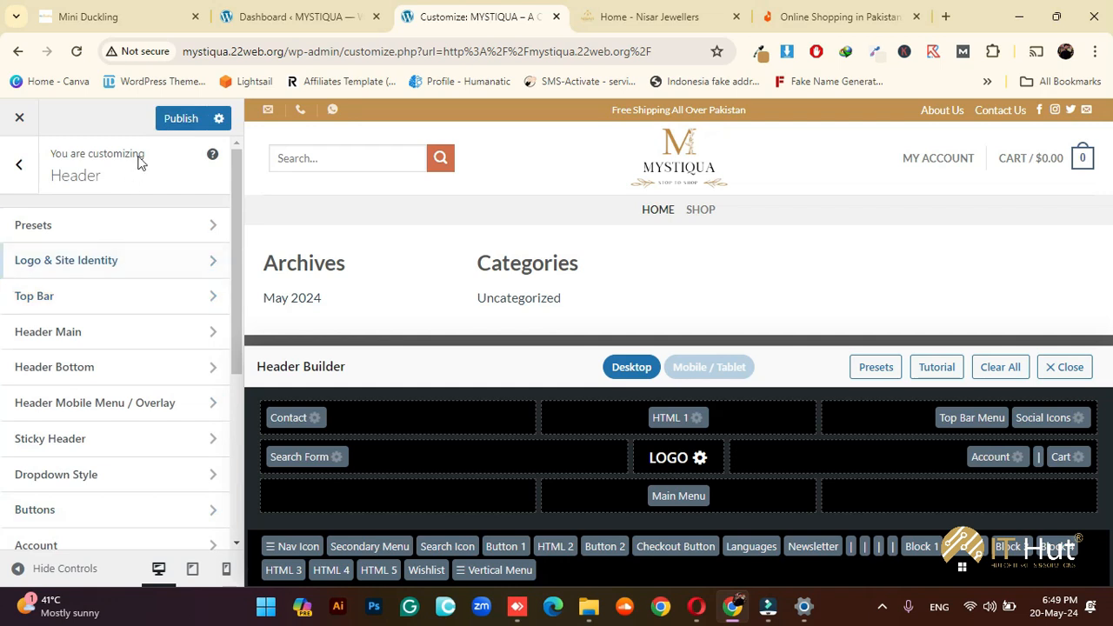